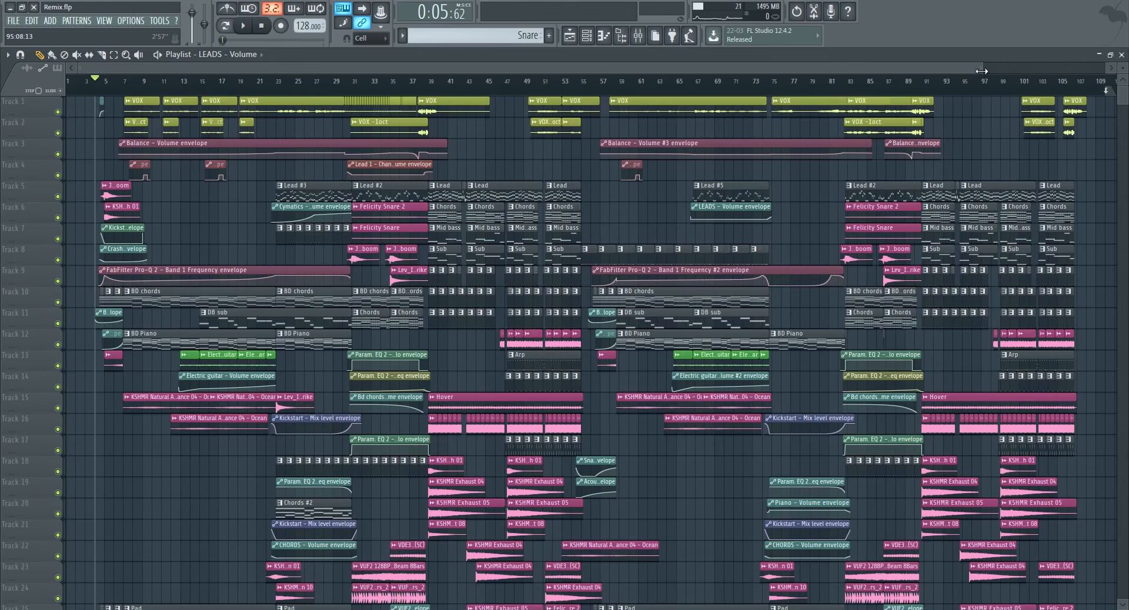
scroll(1023, 168, down, 6)
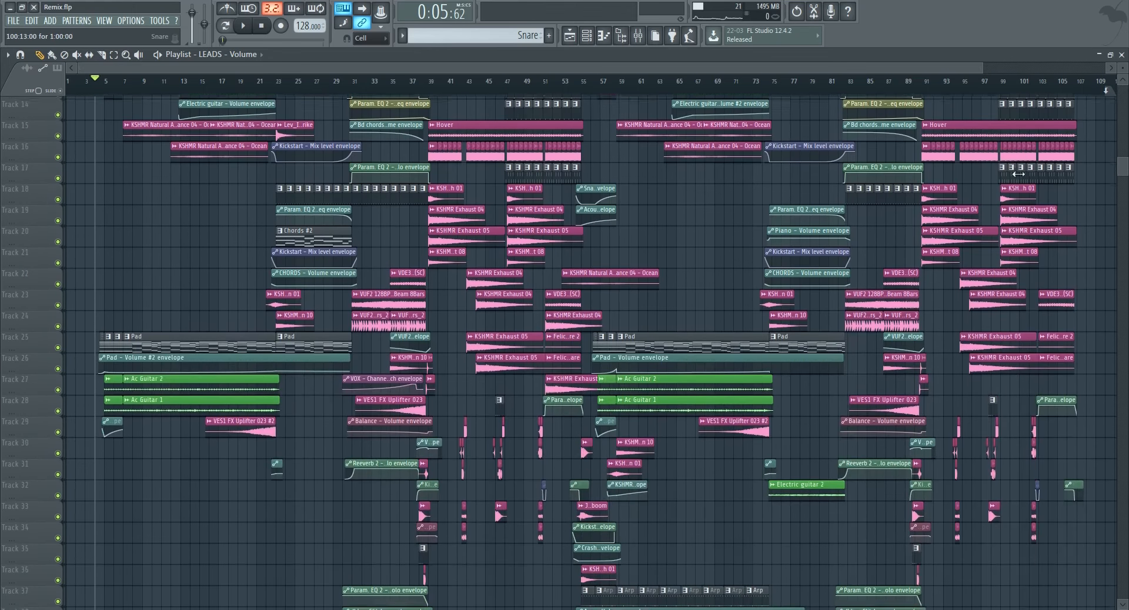
scroll(1018, 174, down, 2)
scroll(929, 192, up, 7)
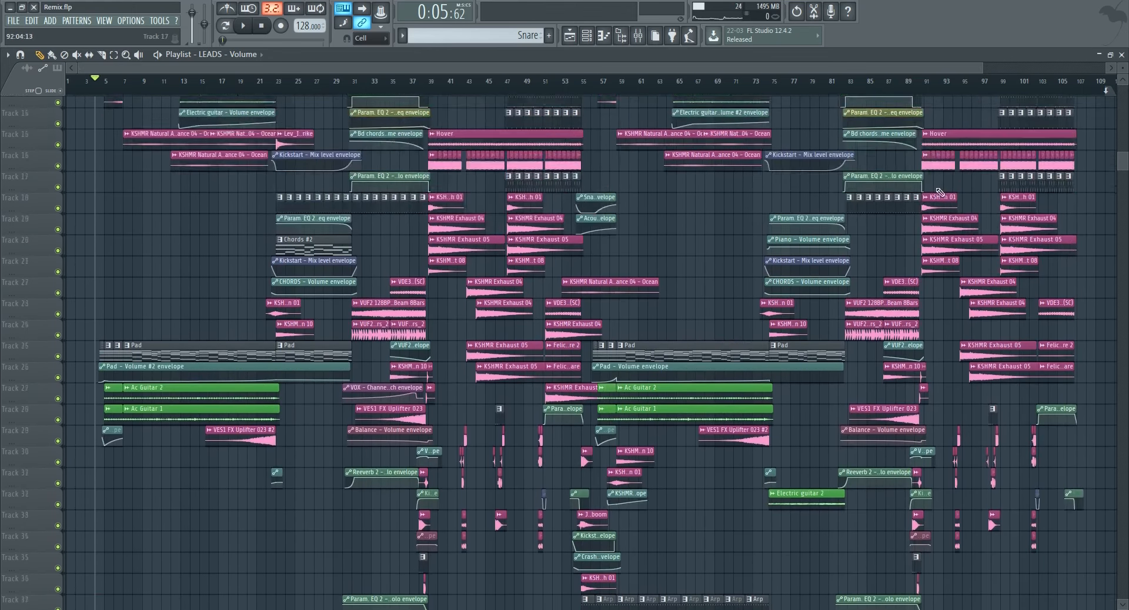
scroll(929, 192, up, 3)
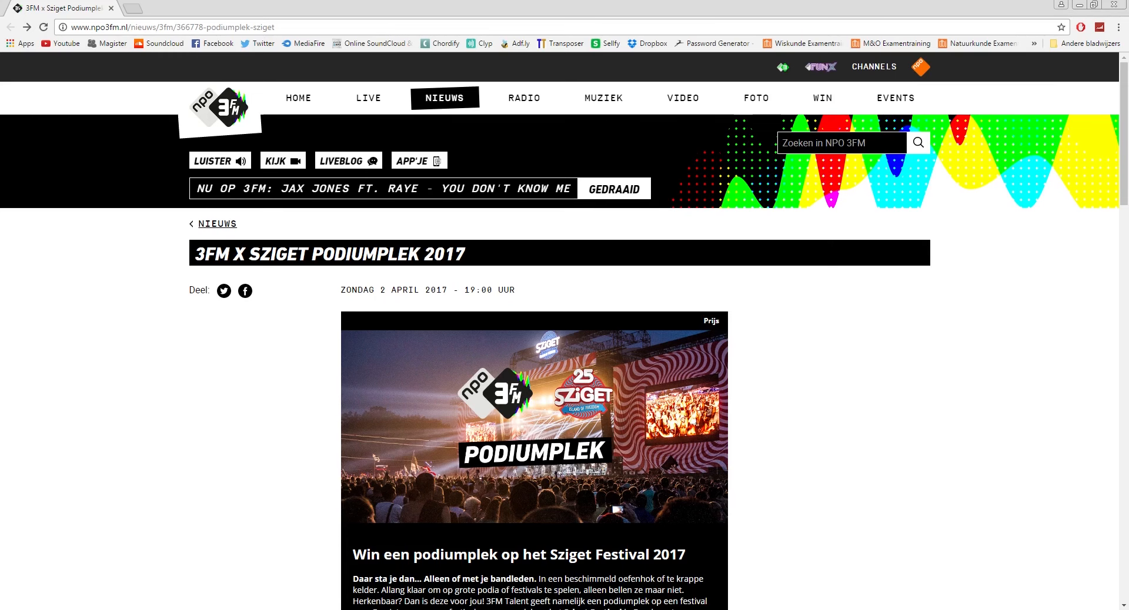
Switch to the browser, find the entries on the 3FM x Sziget Podiumplek 2017 page and open the artist's entry in the second row.
scroll(565, 329, down, 6)
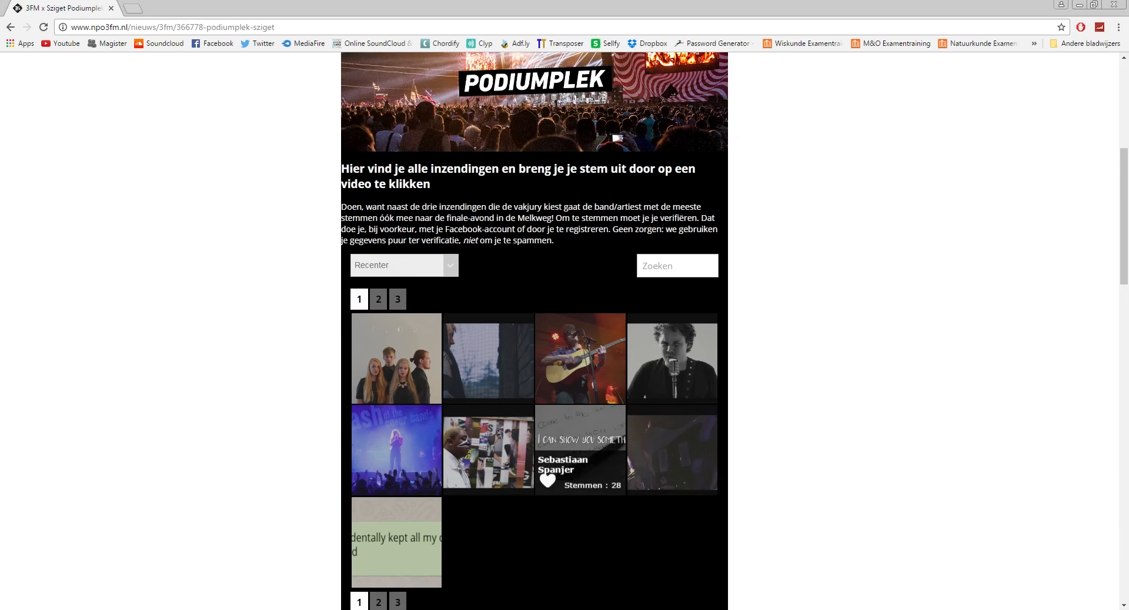
click(580, 450)
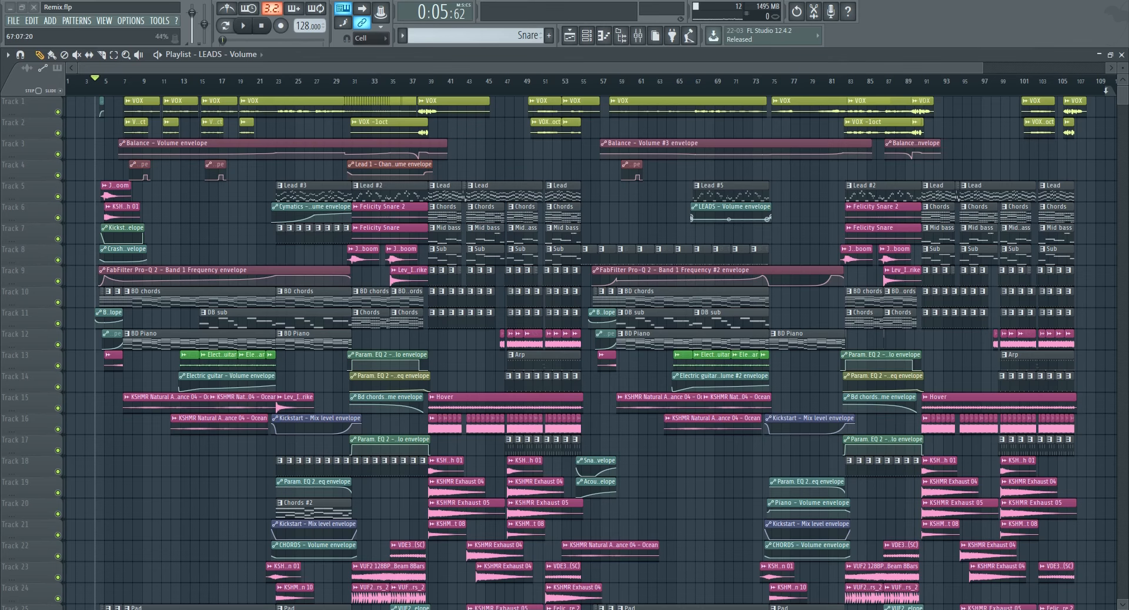
Return to the FL Studio playlist, zoom in on bars 1 to 24, and enlarge the track height to examine the intro.
scroll(608, 247, down, 5)
scroll(607, 247, up, 5)
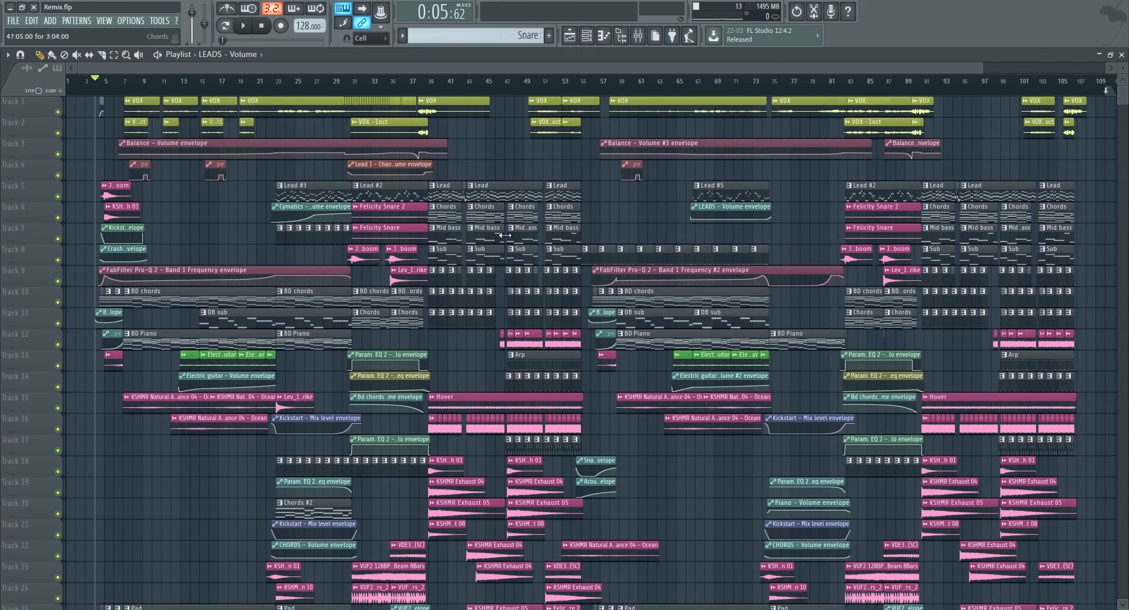
drag(983, 70, 270, 73)
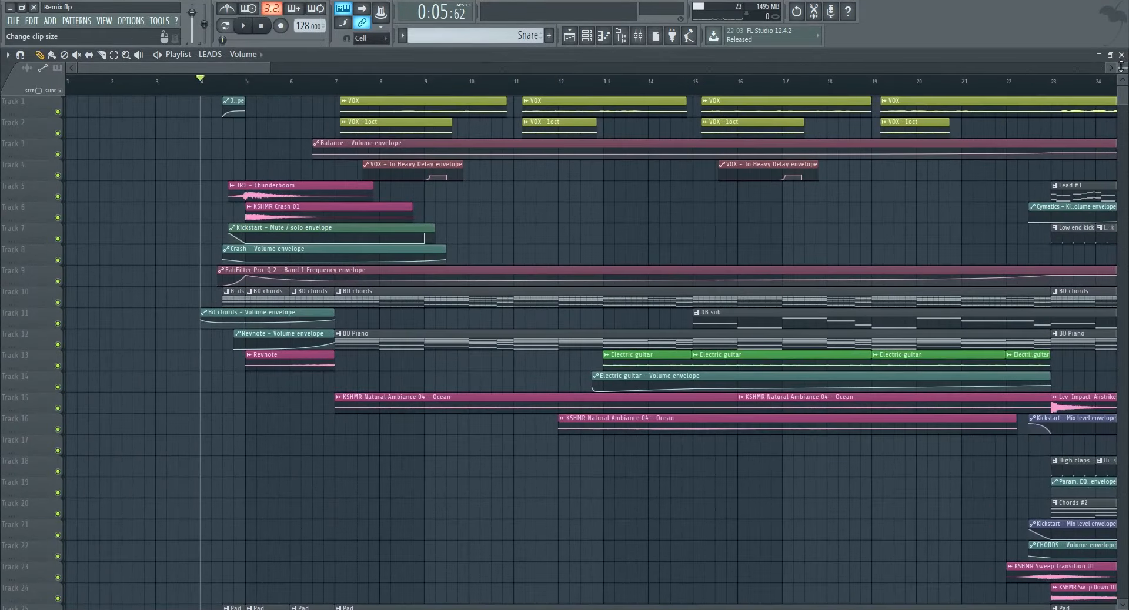
drag(1120, 66, 1121, 85)
scroll(542, 307, down, 10)
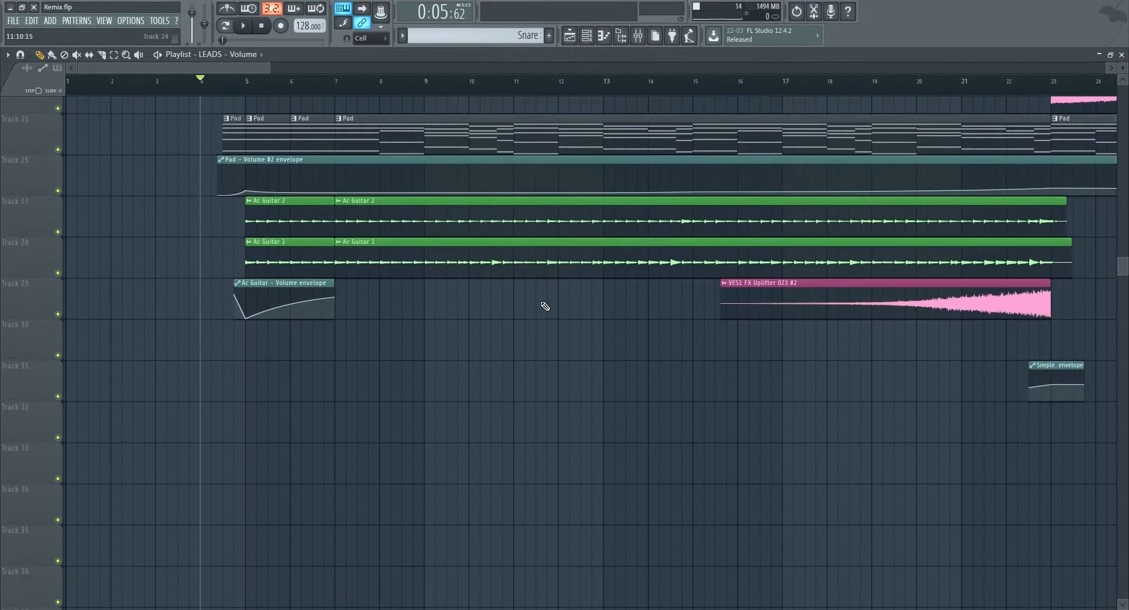
scroll(546, 306, up, 9)
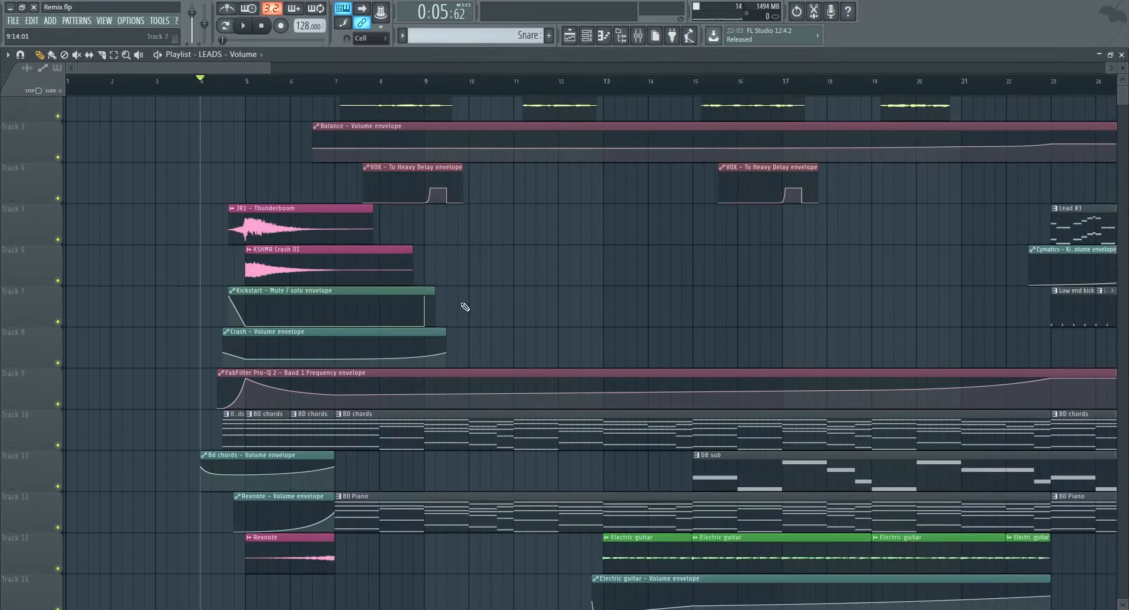
scroll(465, 307, up, 1)
Solo track 5 with the JR1 - Thunderboom clip, play it from midway through bar 4, and restore all tracks.
drag(240, 94, 233, 91)
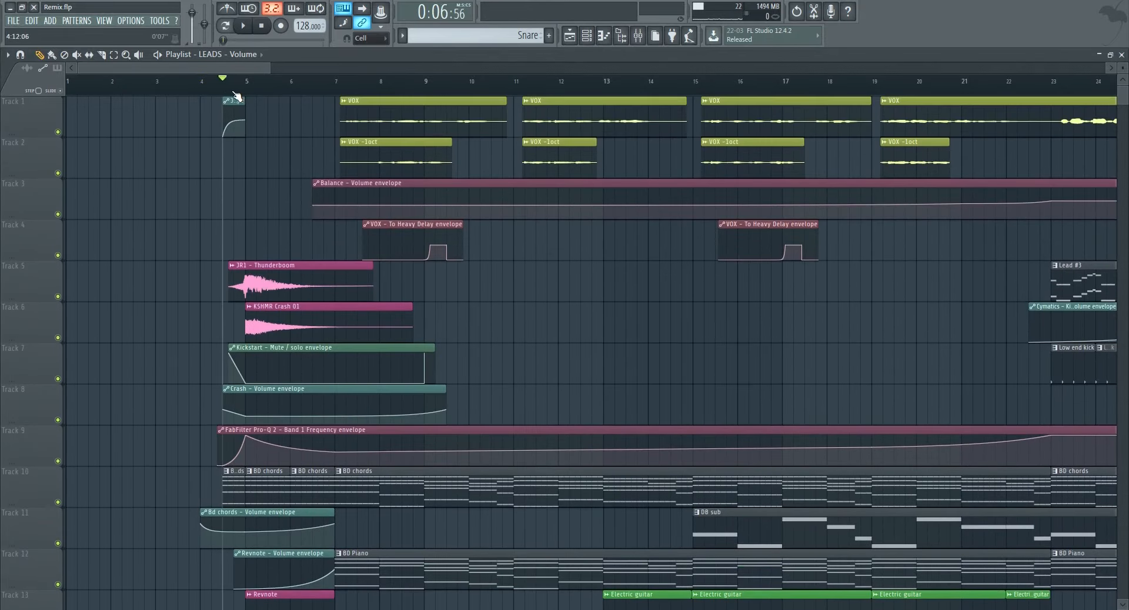
right_click(58, 296)
key(space)
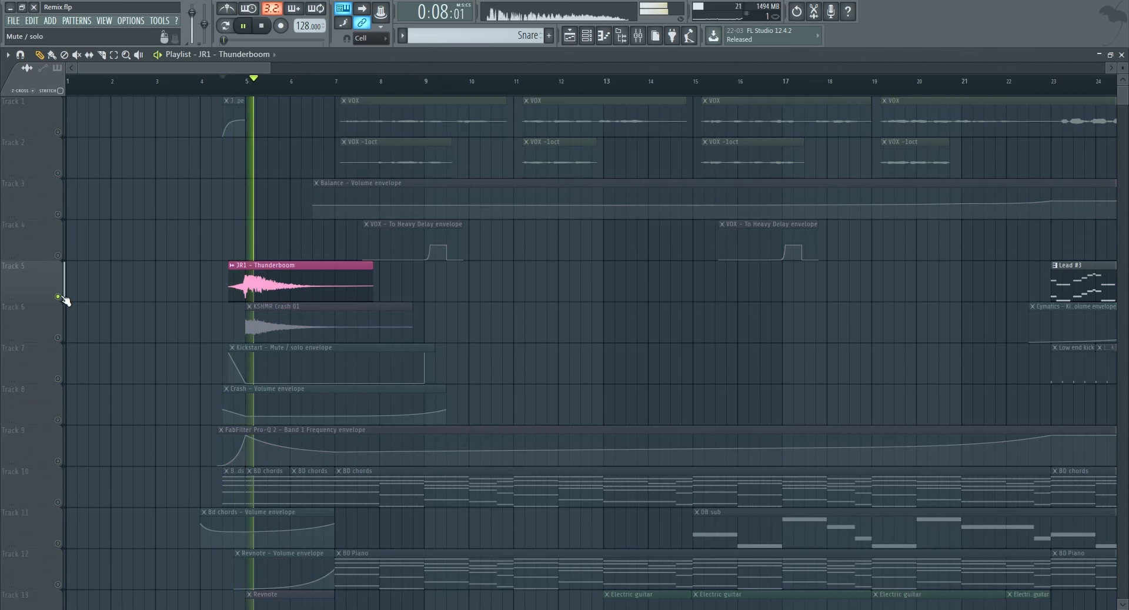
key(space)
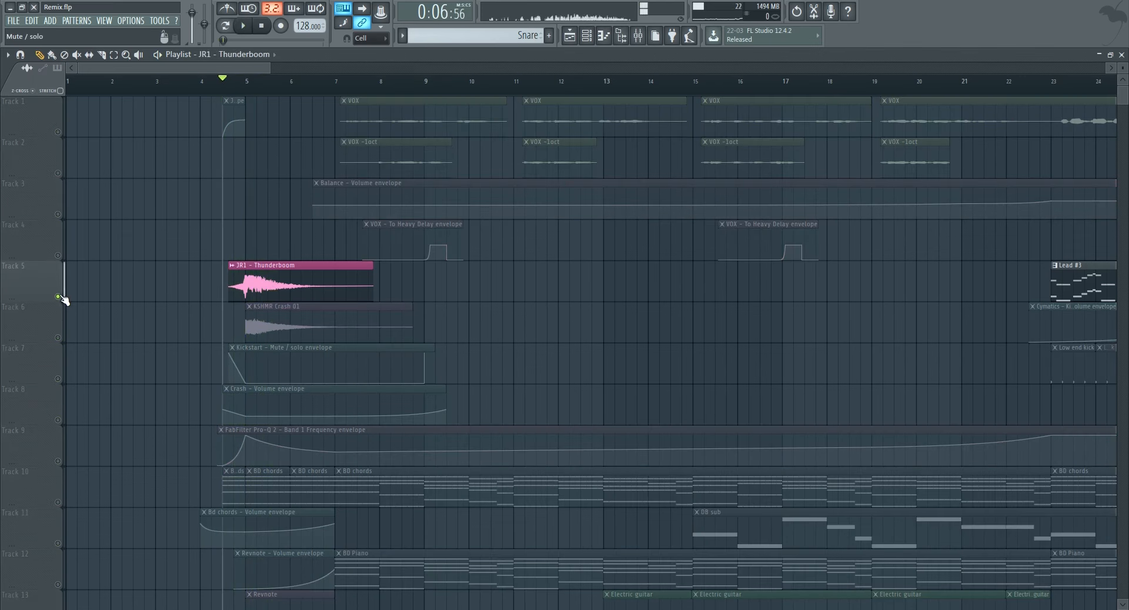
right_click(58, 296)
Solo the BD chords on track 10 together with the FabFilter Pro-Q 2 frequency envelope on track 9 and listen to them.
scroll(124, 266, down, 4)
scroll(120, 263, down, 3)
scroll(94, 257, up, 1)
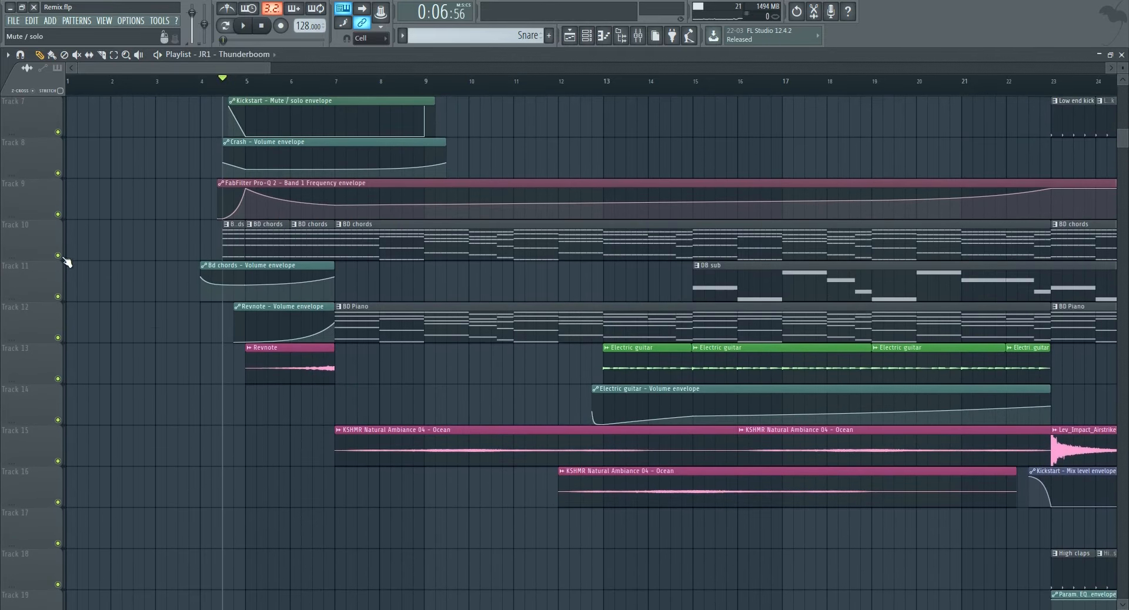
right_click(58, 255)
click(58, 214)
key(space)
scroll(63, 200, up, 2)
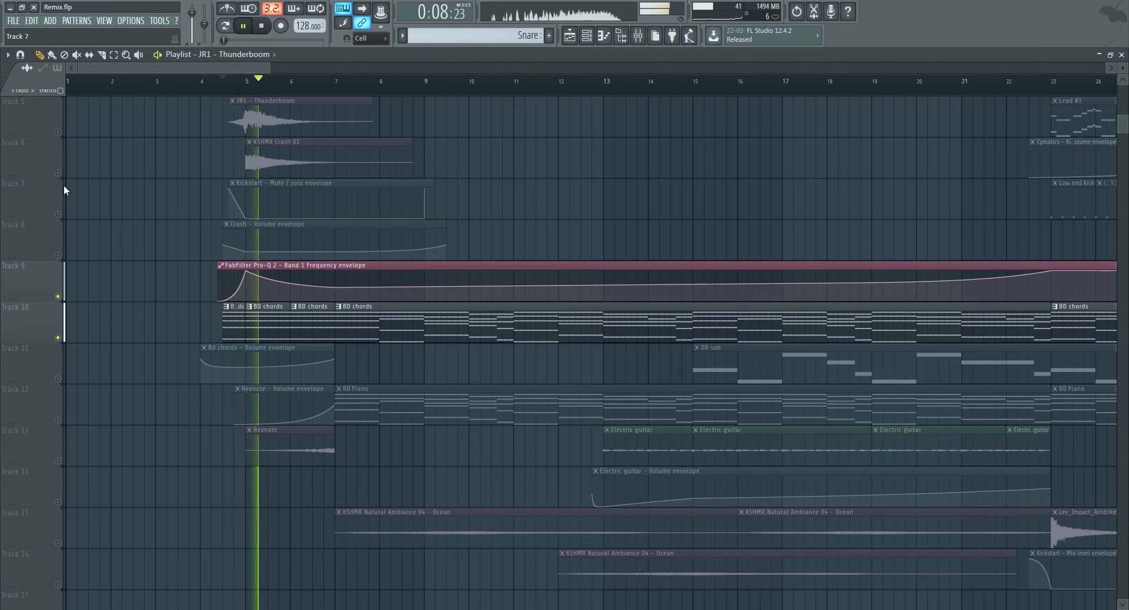
key(space)
Add track 11 with the Bd chords volume envelope to the solo, listen to it, and move the playhead to bar 7.
click(57, 379)
key(space)
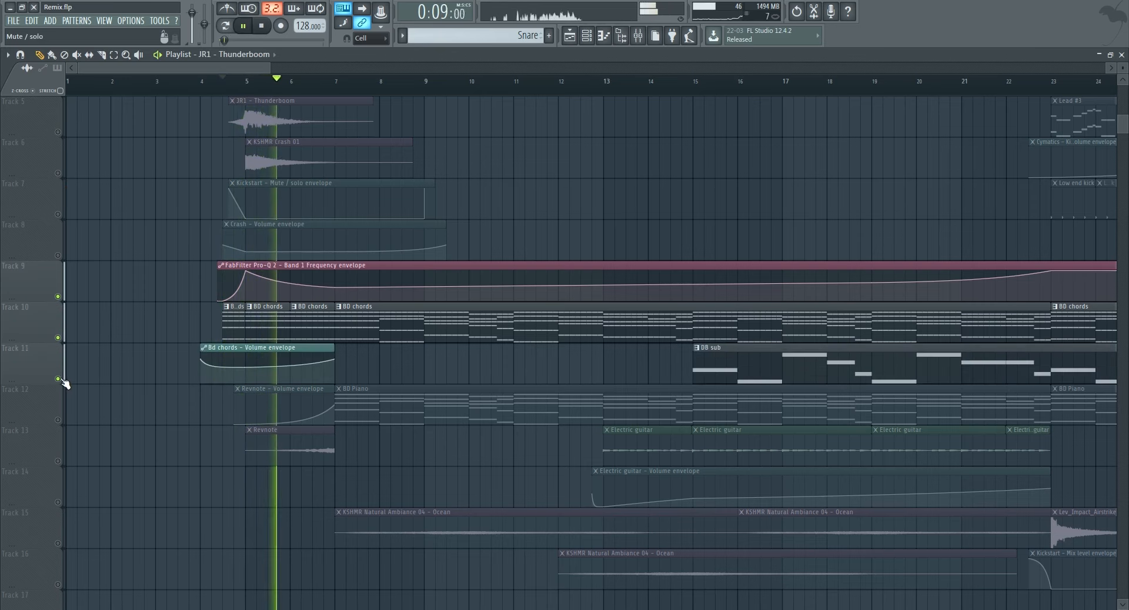
key(space)
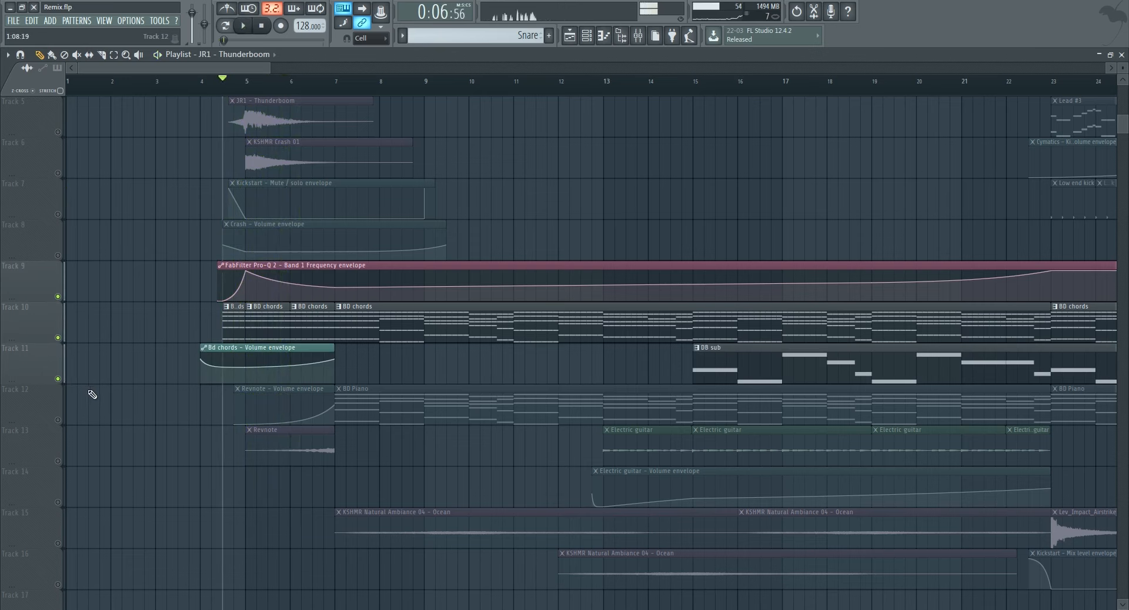
click(338, 82)
key(space)
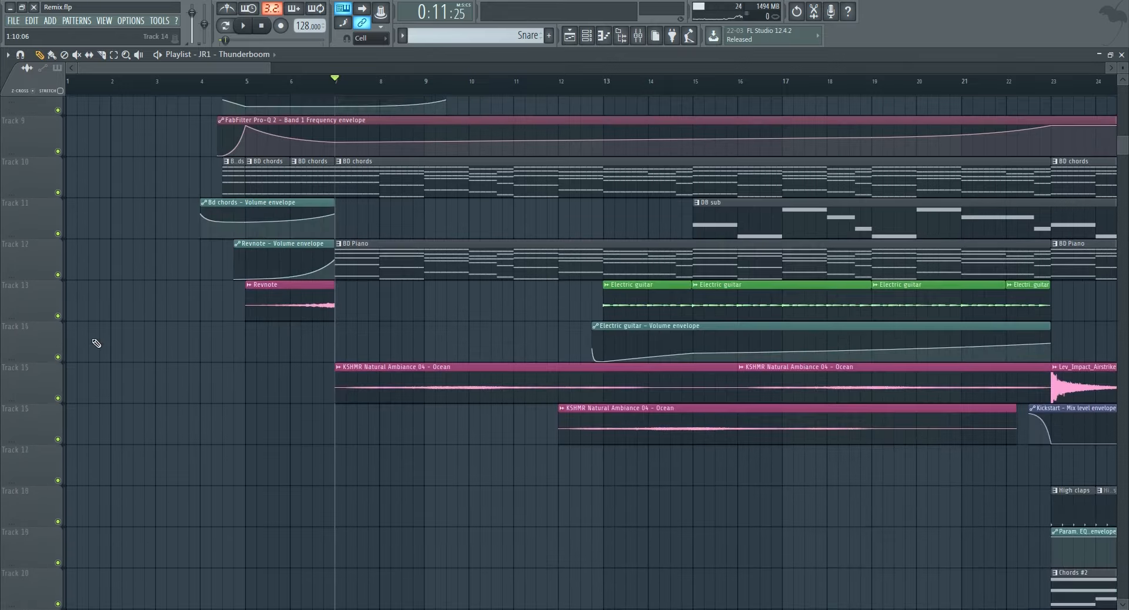
Solo tracks 12 and 13 with the Revnote and BD Piano clips, play them from bar 6, and restore all tracks.
scroll(96, 343, up, 1)
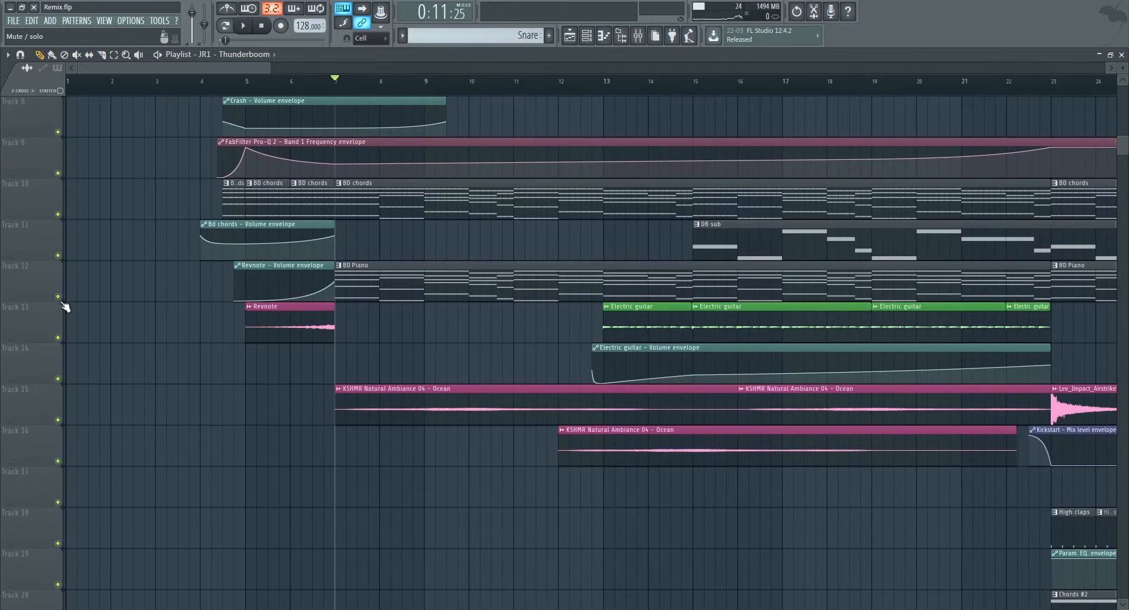
right_click(58, 297)
click(58, 338)
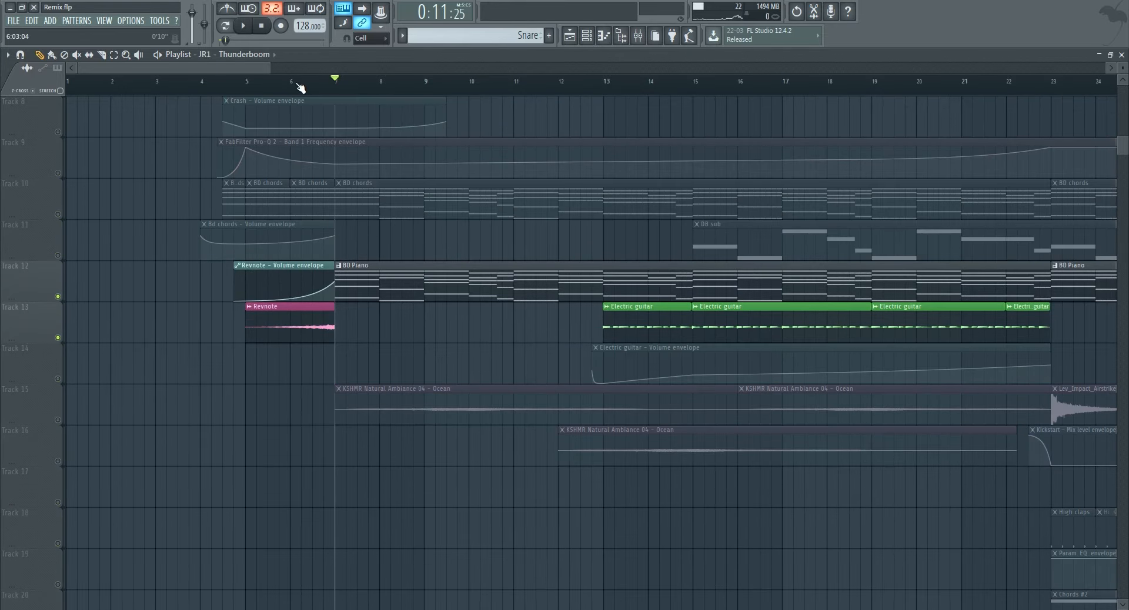
mouse_move(300, 87)
mouse_down()
mouse_move(247, 78)
mouse_move(300, 85)
mouse_up()
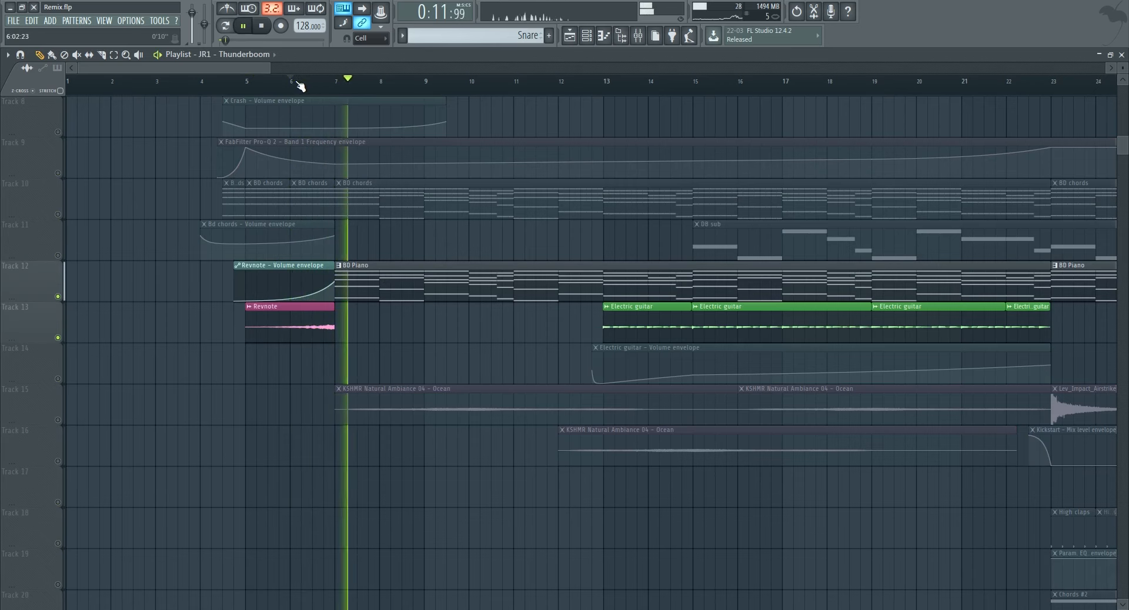
key(space)
right_click(58, 297)
right_click(59, 297)
Solo the Pad on track 25 and its volume envelope on track 26, play them from bar 4, and restore all tracks.
scroll(156, 303, down, 6)
scroll(159, 304, down, 1)
right_click(58, 337)
click(58, 379)
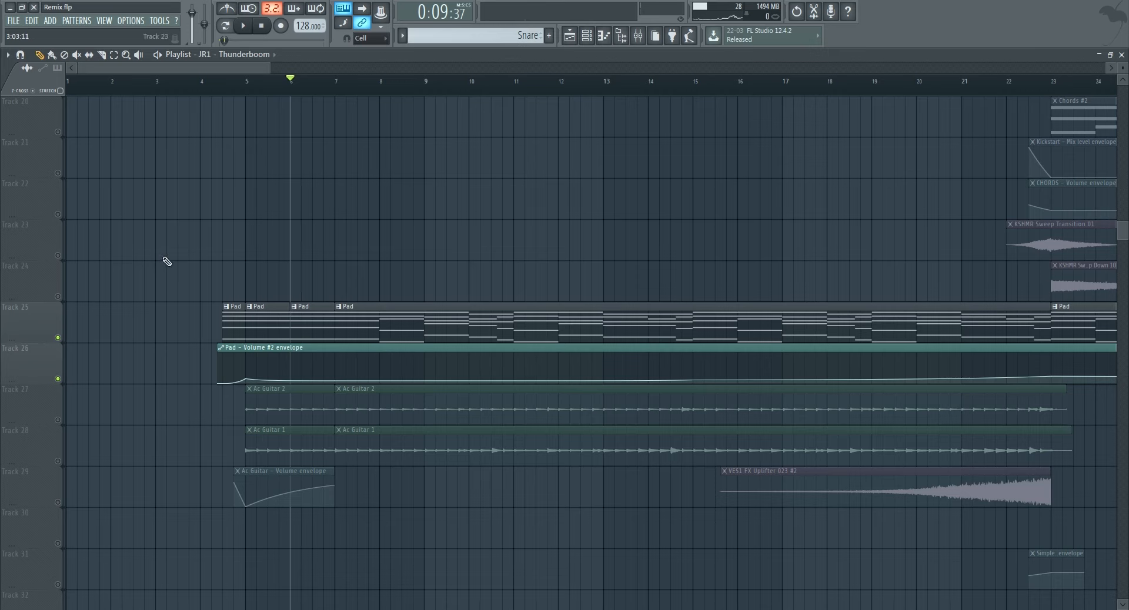
click(226, 84)
key(space)
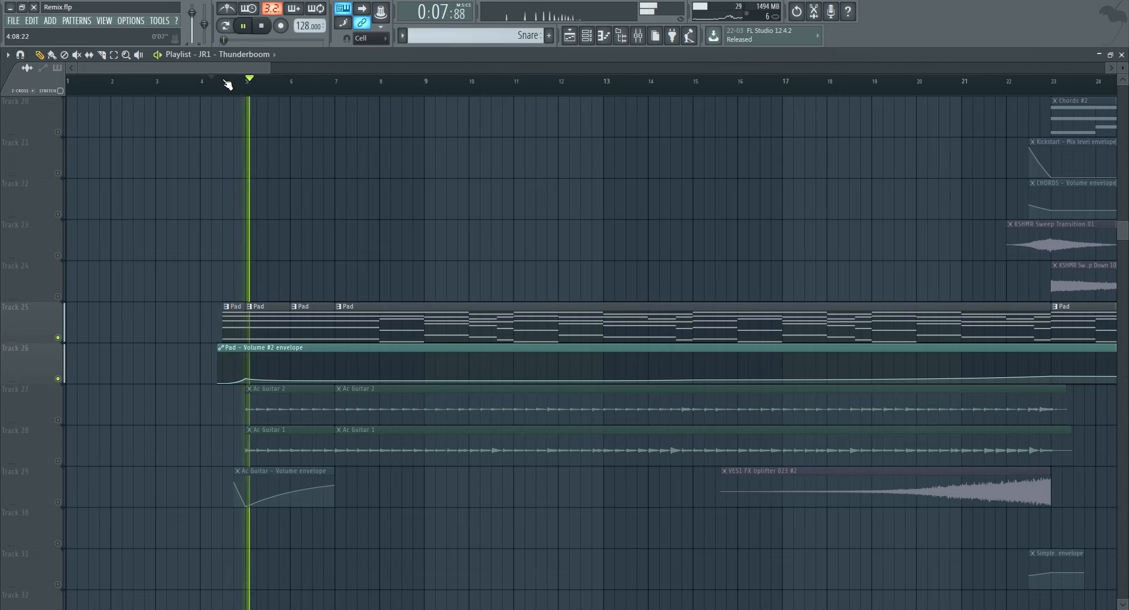
key(space)
right_click(58, 338)
right_click(58, 338)
Play the intro with all tracks active from bar 5 and stop the playback.
scroll(119, 306, up, 2)
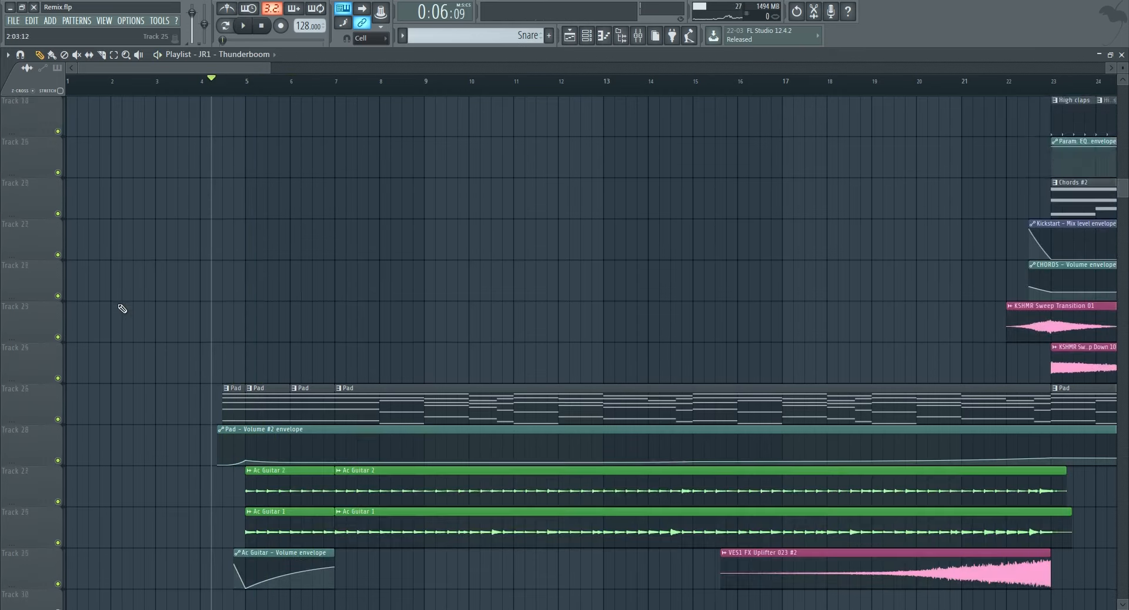
scroll(120, 307, up, 10)
click(250, 86)
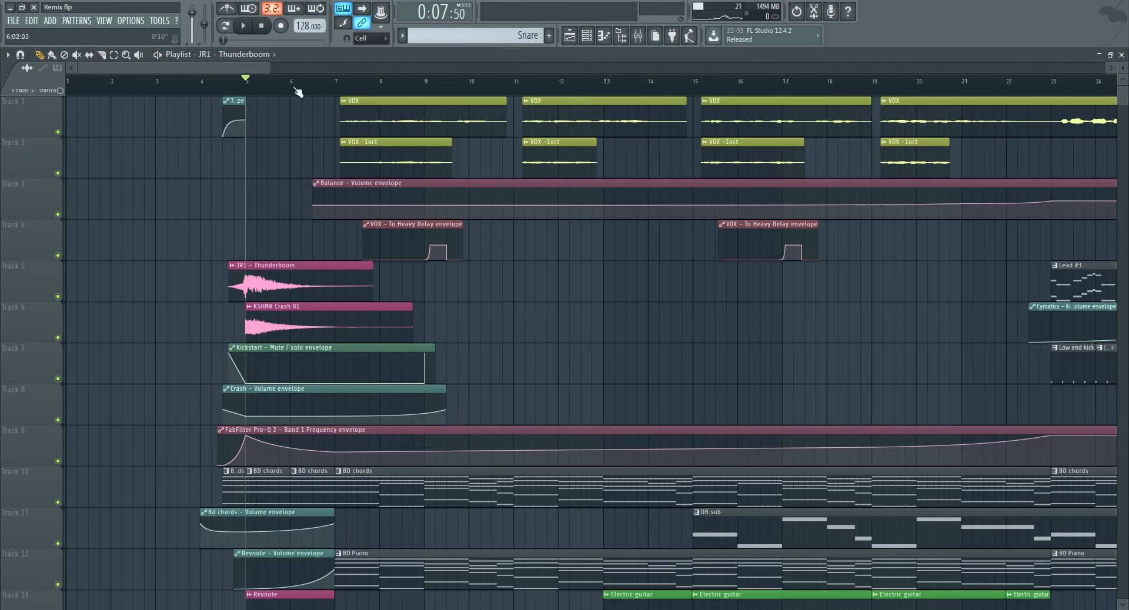
mouse_move(246, 65)
mouse_down()
mouse_move(260, 67)
mouse_move(246, 70)
mouse_up()
scroll(412, 223, down, 4)
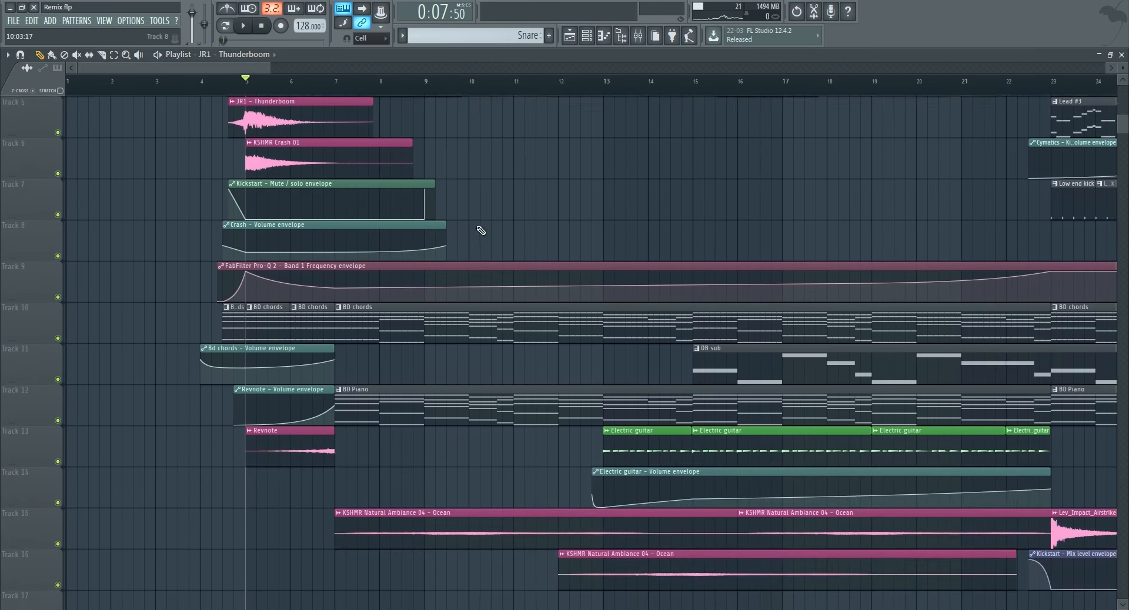
scroll(447, 229, up, 4)
key(space)
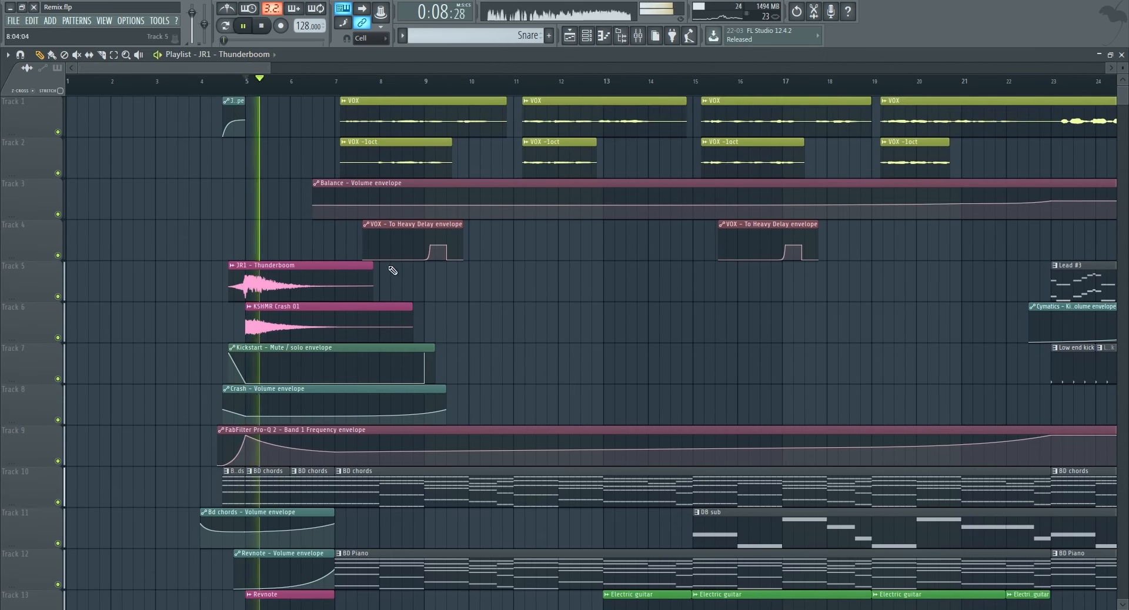
key(space)
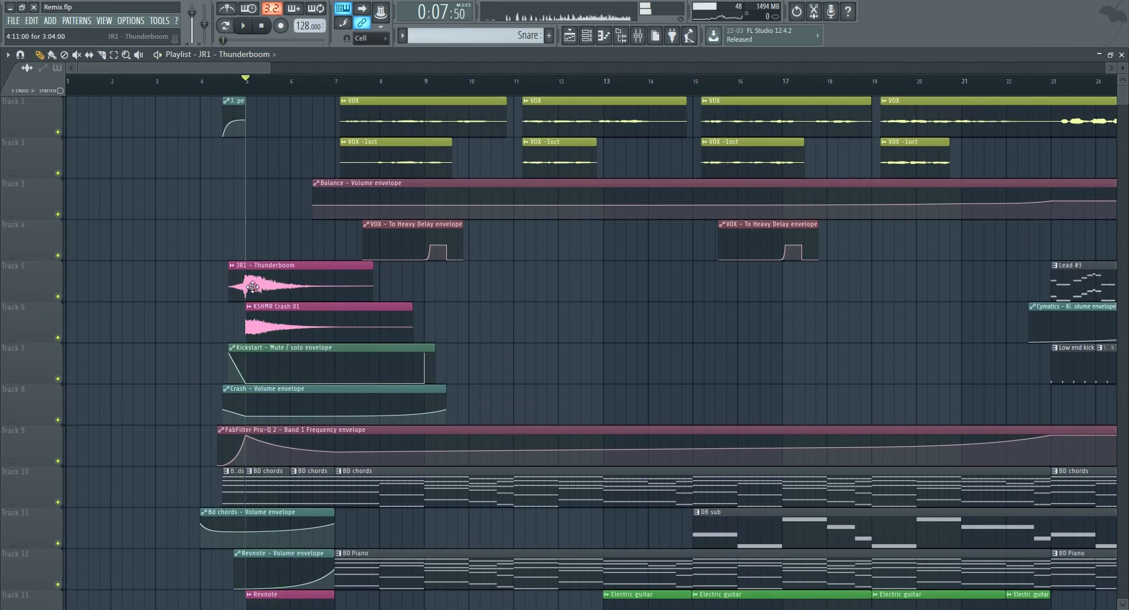
Select the Pad clip on track 25 and listen to the intro from bar 5 while viewing the pad and acoustic guitar tracks.
click(277, 322)
scroll(491, 327, down, 10)
scroll(425, 277, down, 10)
click(267, 241)
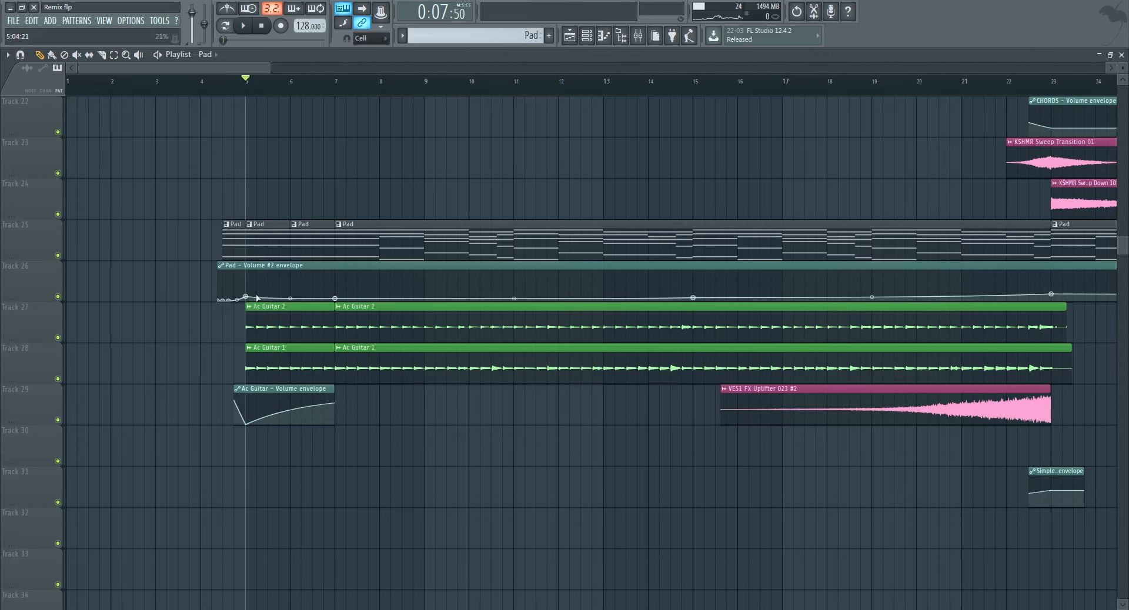
key(space)
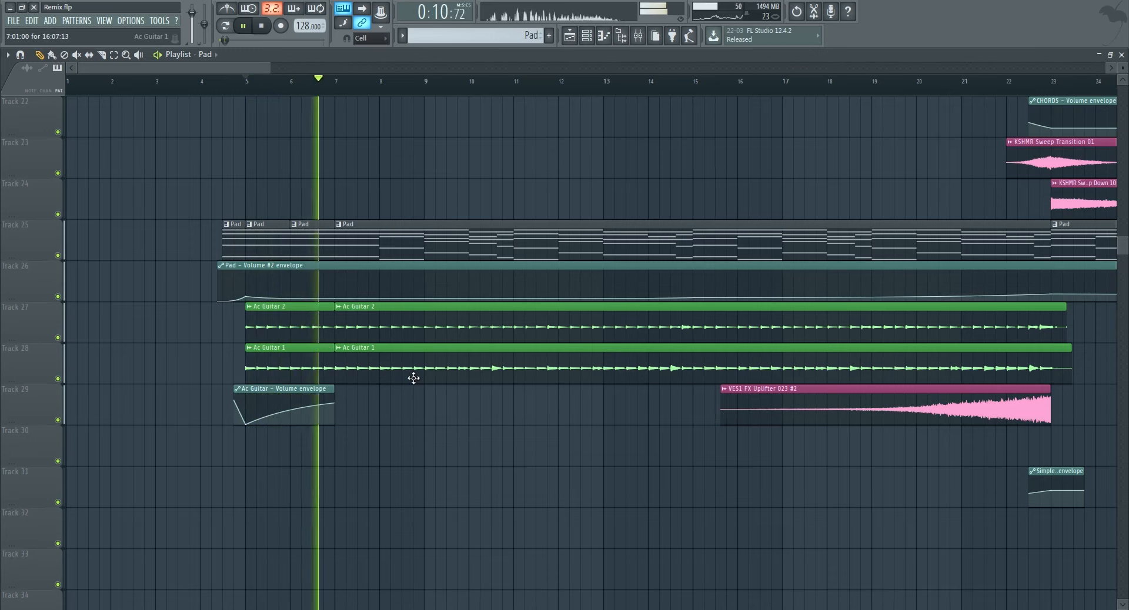
key(space)
scroll(415, 377, up, 7)
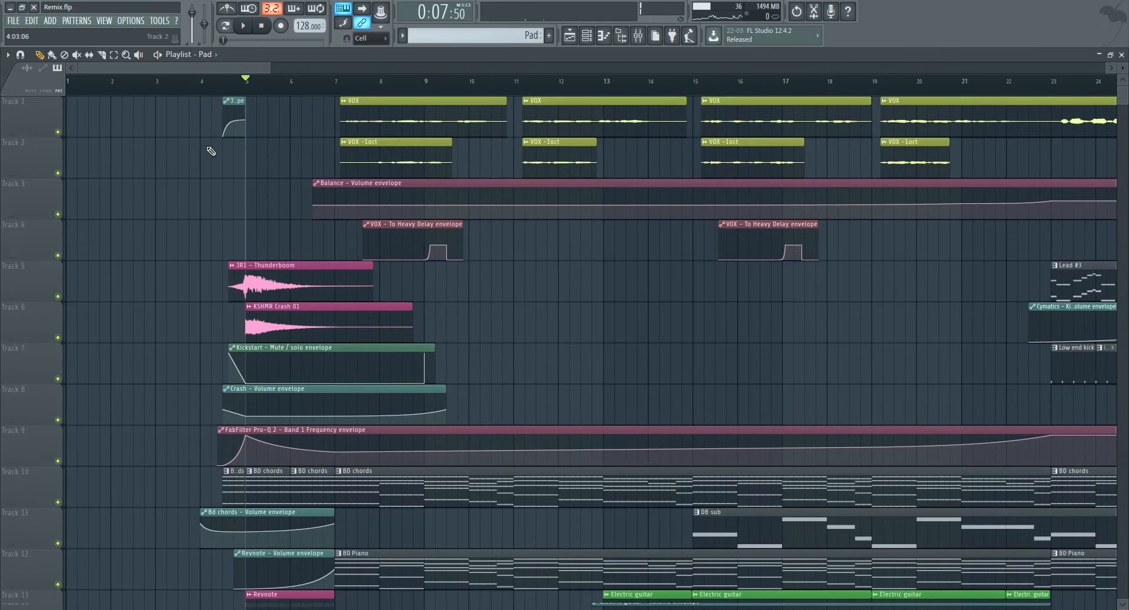
scroll(219, 207, down, 1)
scroll(282, 191, up, 1)
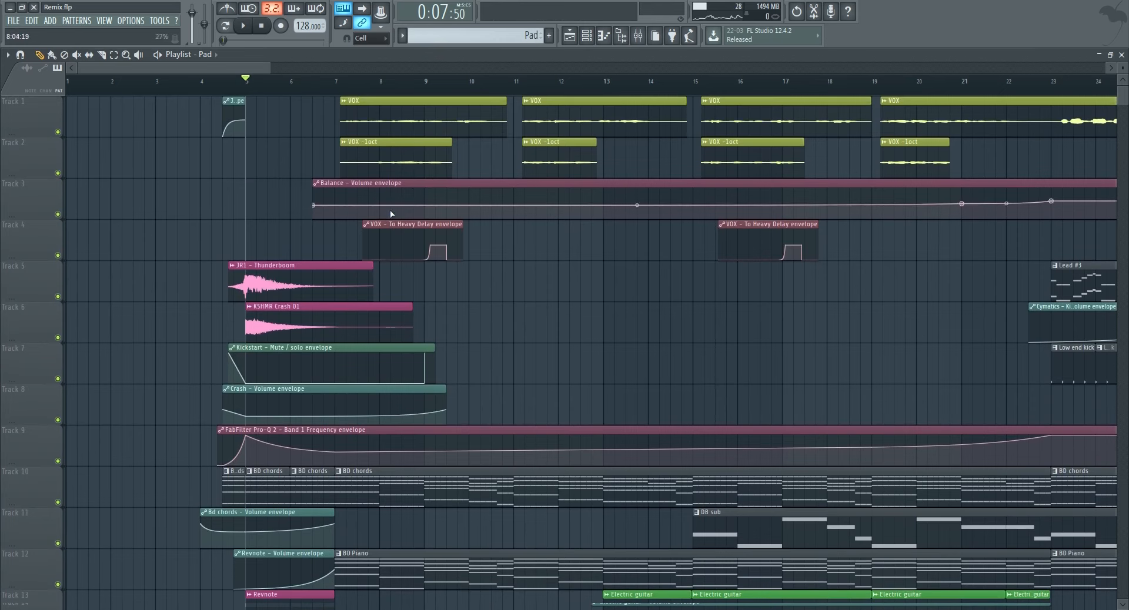
scroll(444, 230, down, 2)
scroll(444, 231, down, 2)
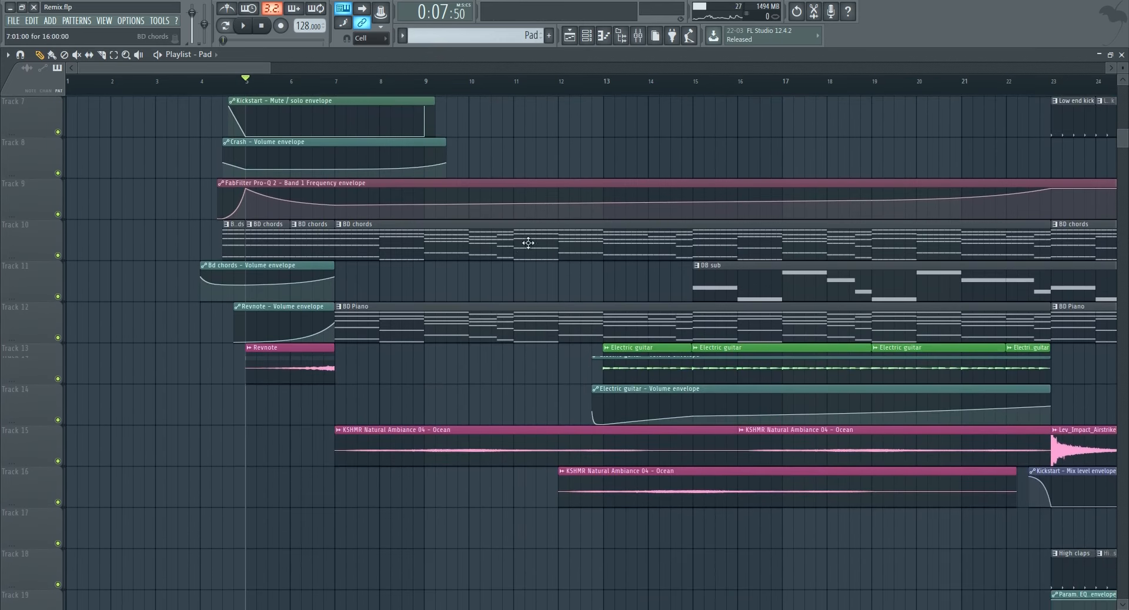
scroll(528, 243, up, 4)
Show the BD chords and their envelopes on tracks 9 to 12, play them from bar 4, and select the BD chords pattern.
drag(272, 69, 382, 69)
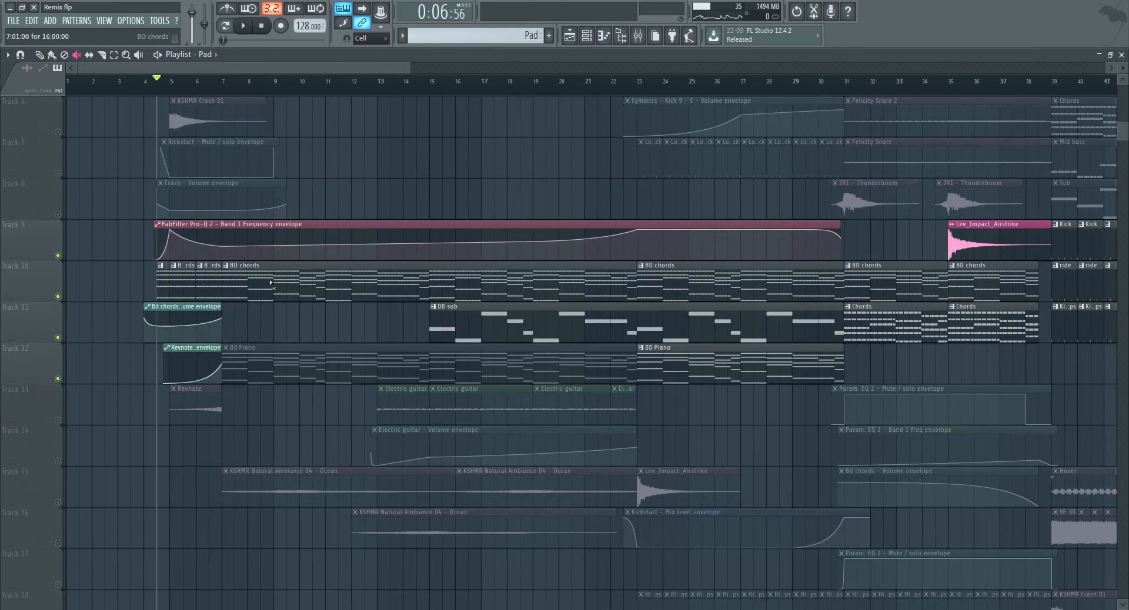
key(space)
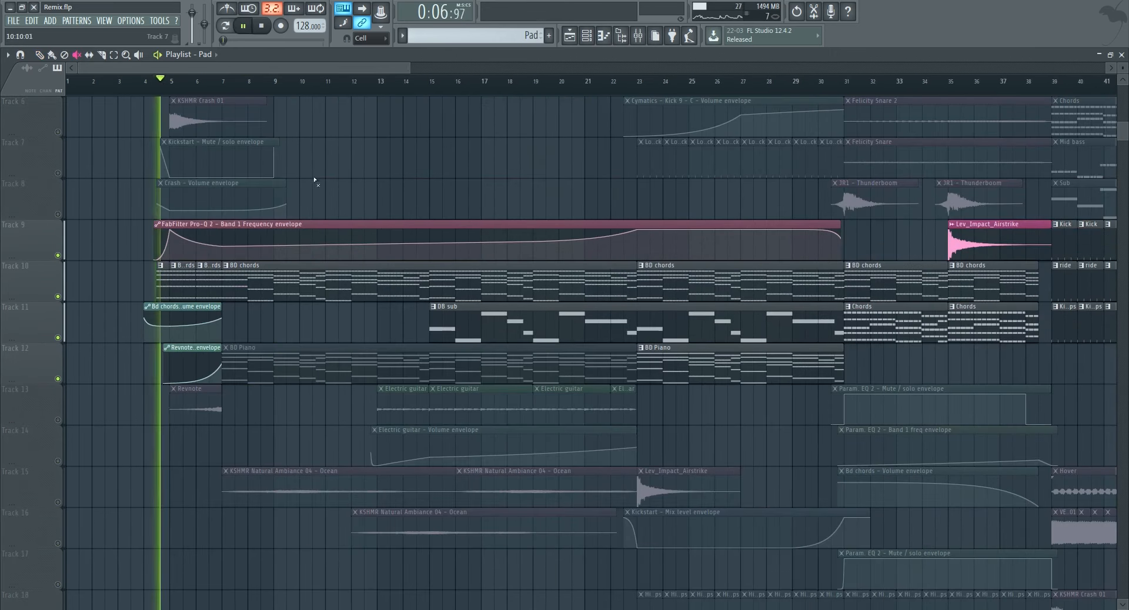
click(44, 54)
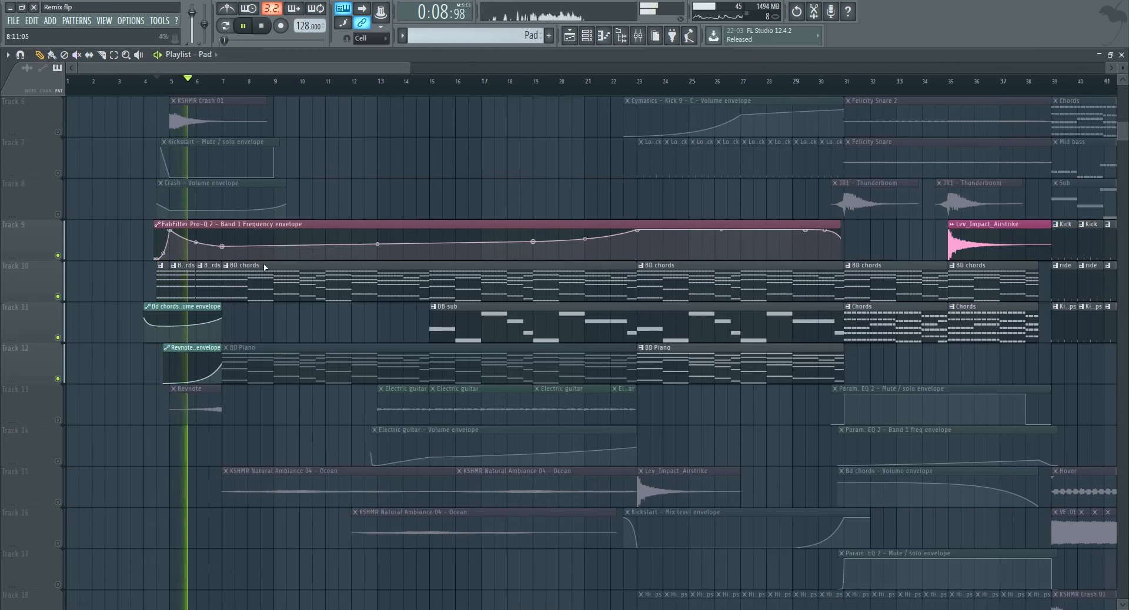
click(276, 287)
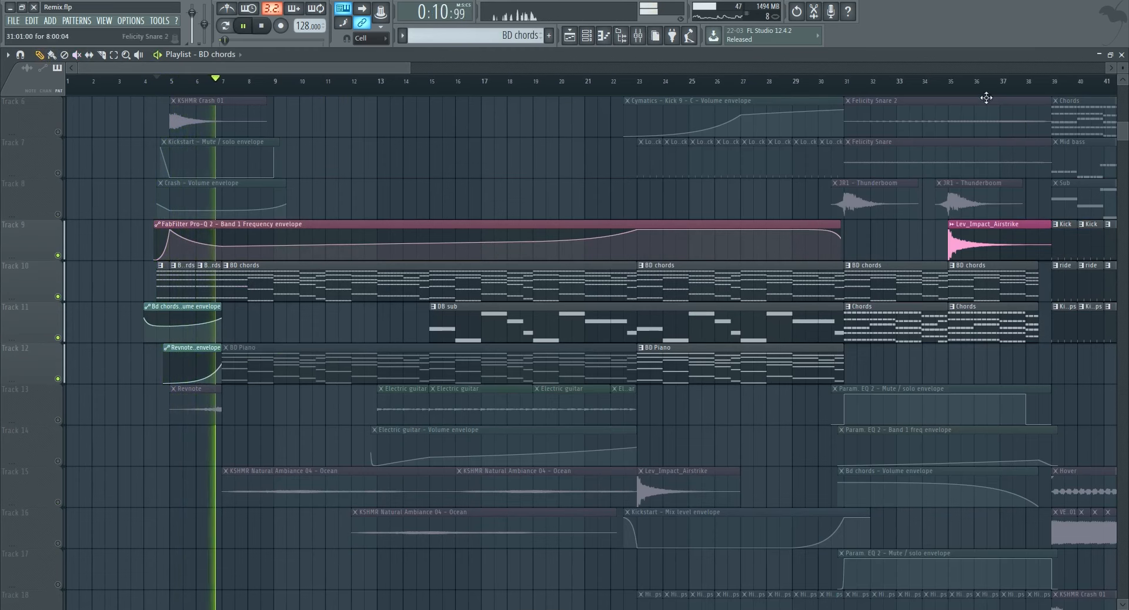
Mute the DB sub clip on track 11, play the BD chords after bar 17, and move the playback position to bar 23.
click(481, 82)
key(space)
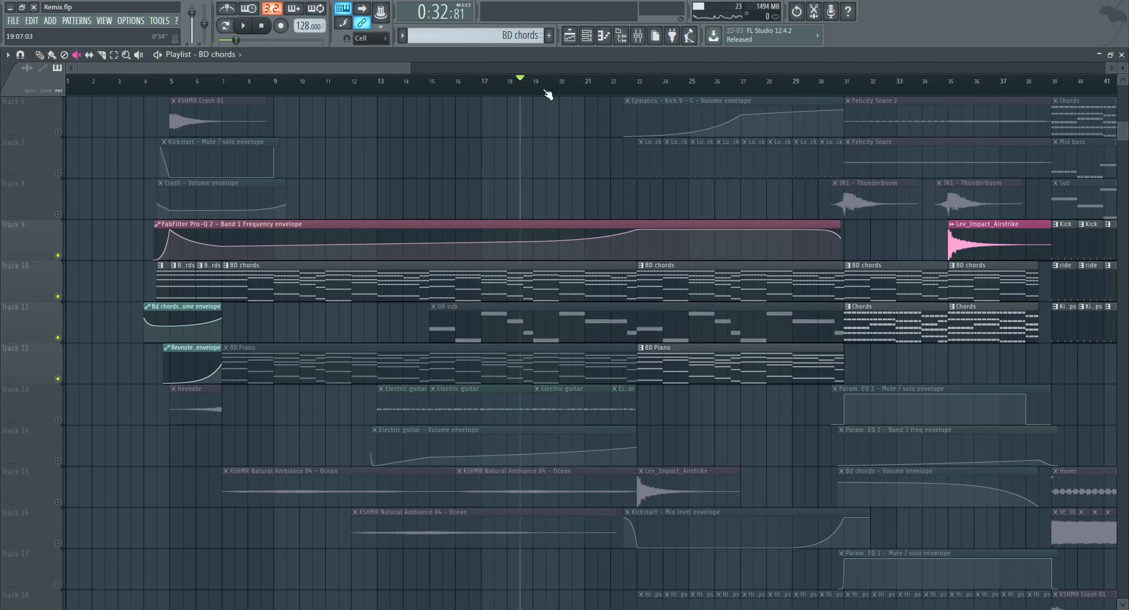
click(565, 83)
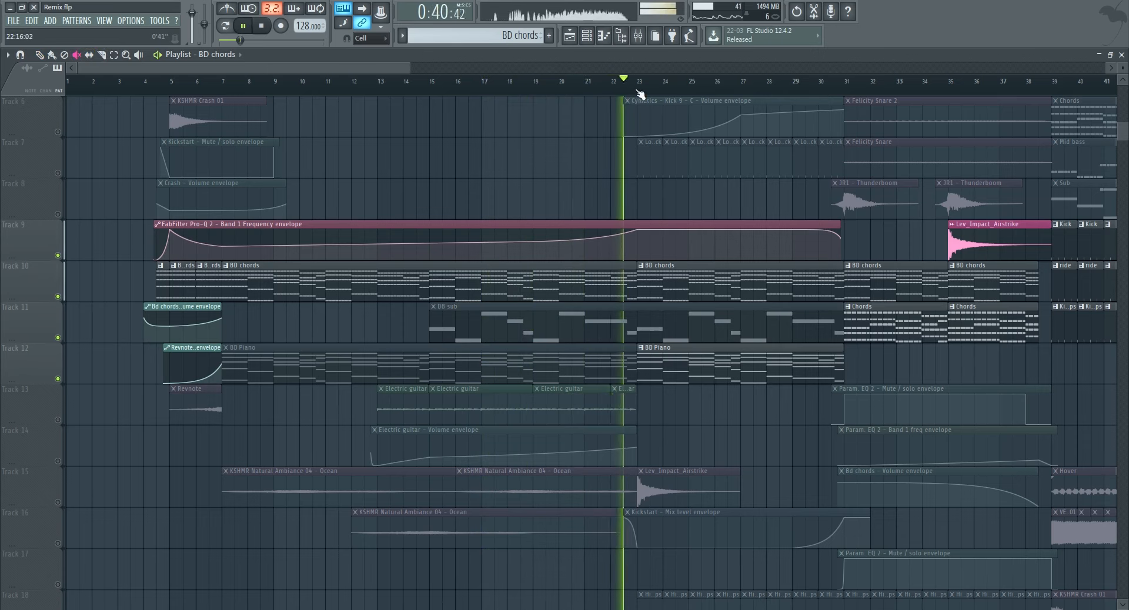
key(space)
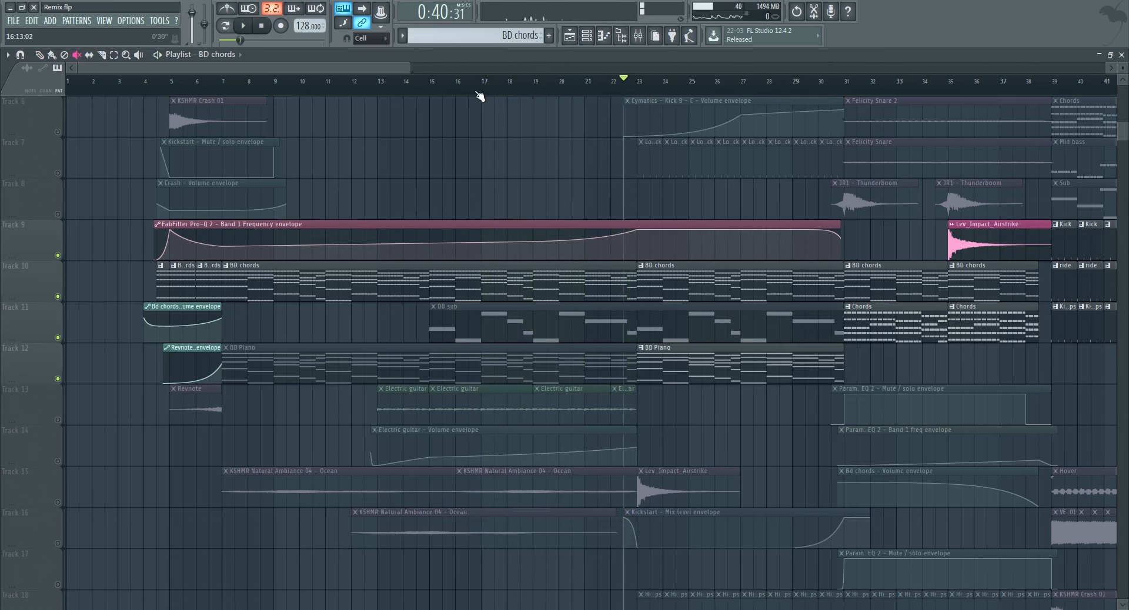
drag(476, 92, 652, 84)
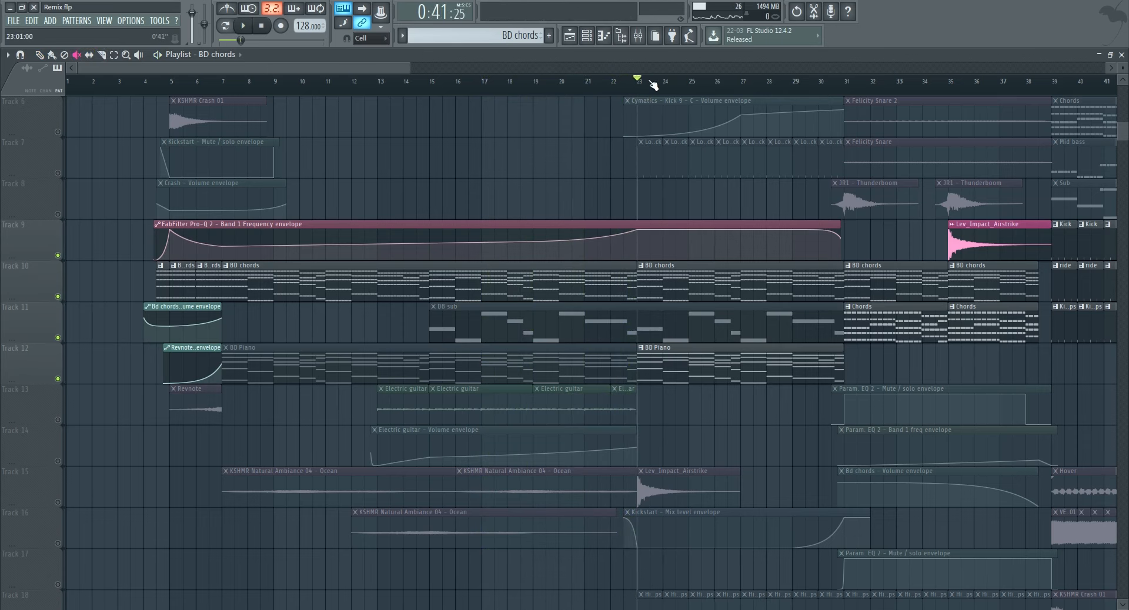
scroll(731, 232, up, 2)
scroll(718, 247, down, 3)
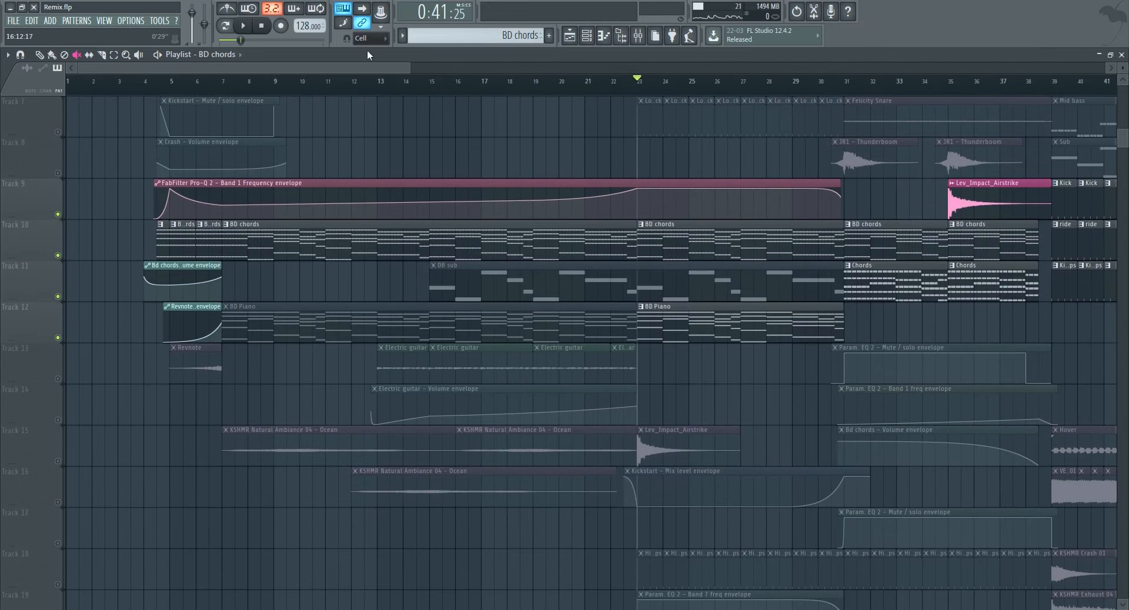
Play the BD chords from bar 4, examine the Bd chords channel's Sylenth1 instrument, and close its window.
key(space)
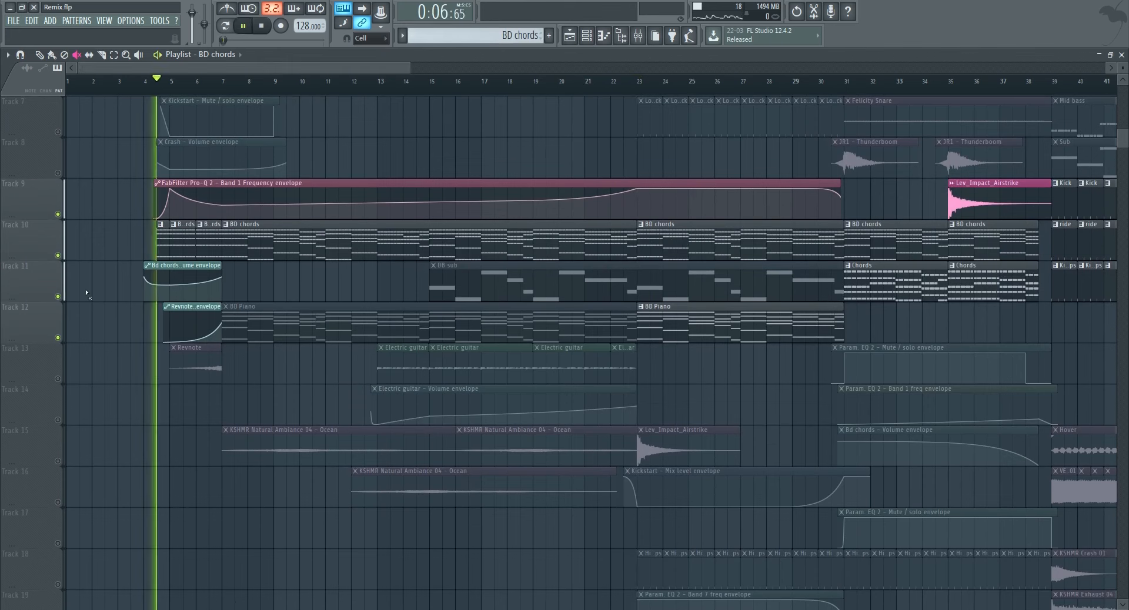
click(1123, 54)
scroll(187, 232, down, 8)
click(67, 261)
drag(642, 221, 568, 128)
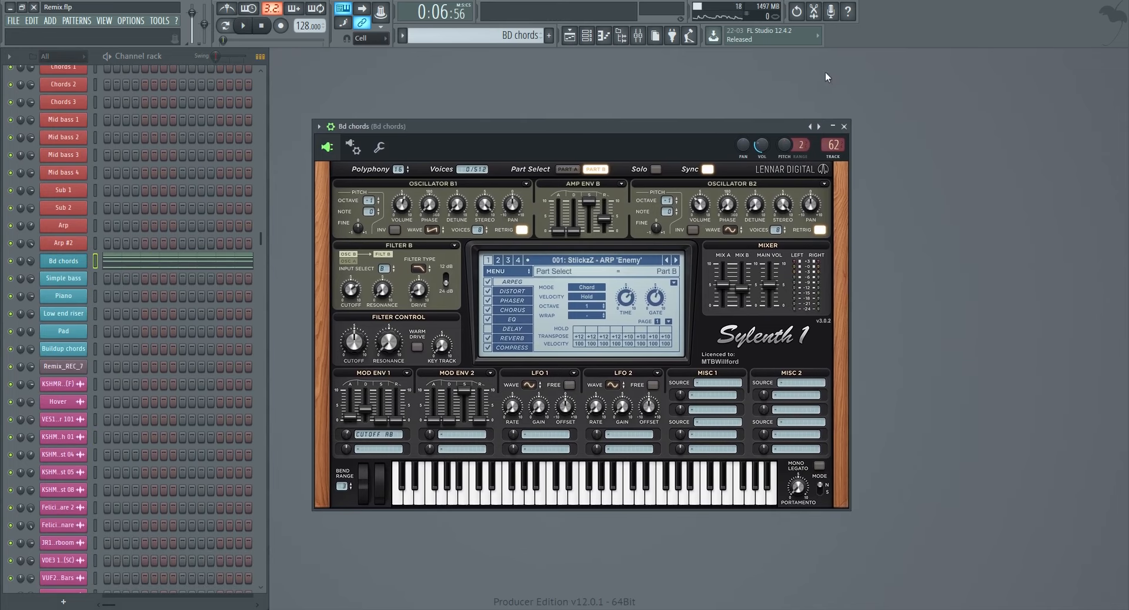
click(845, 126)
Back in the playlist, unmute the BD Piano clip, enable track 13, mute track 10, and play the piano from just before bar 7.
key(F5)
drag(407, 67, 347, 59)
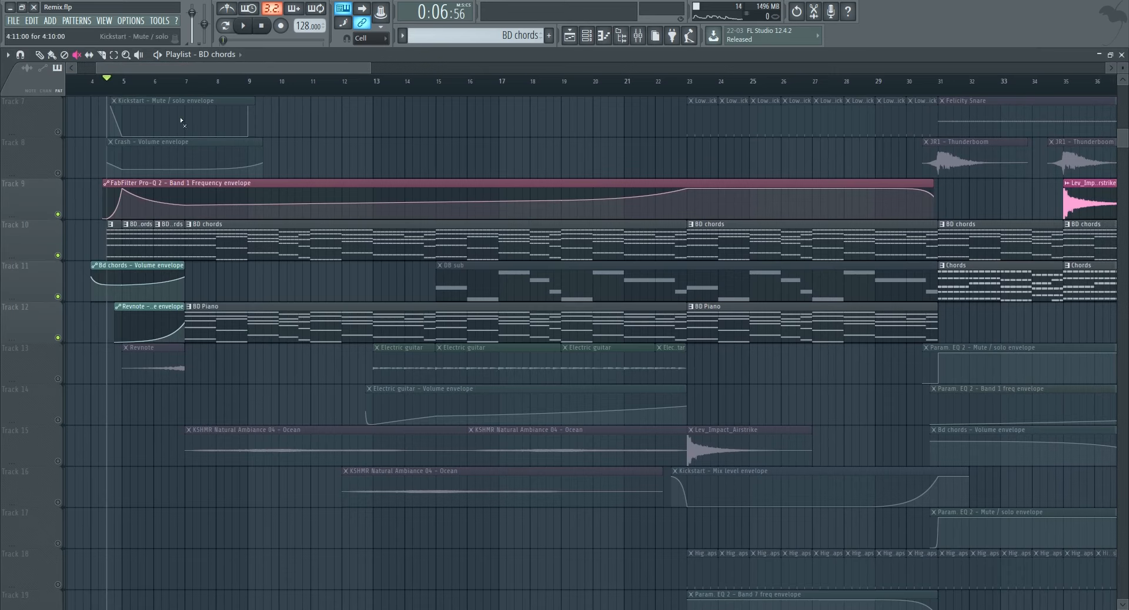
click(189, 86)
click(57, 379)
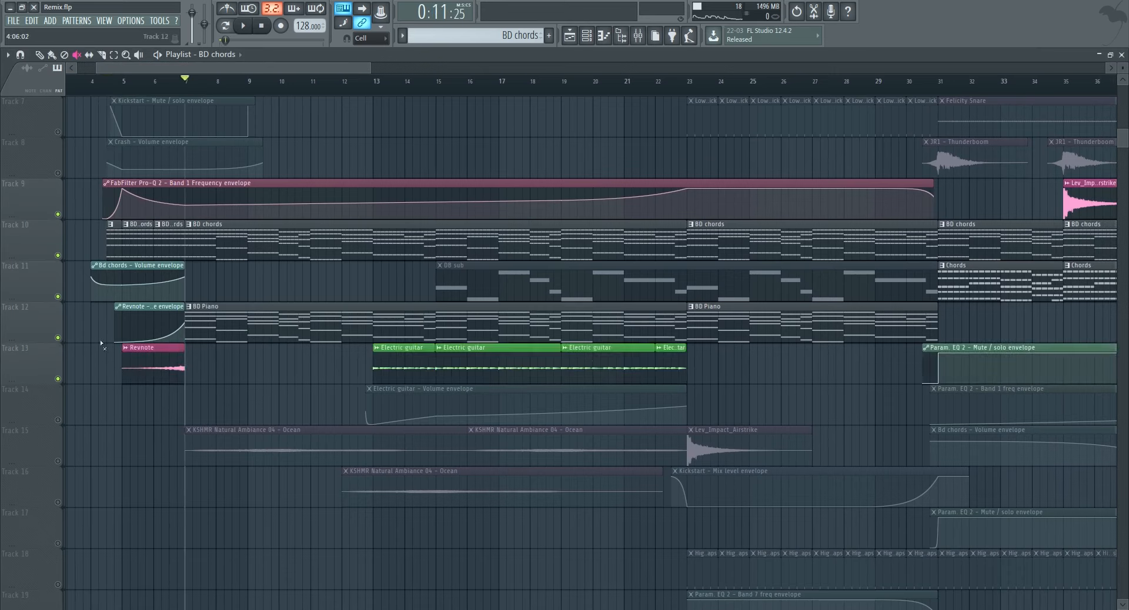
click(57, 255)
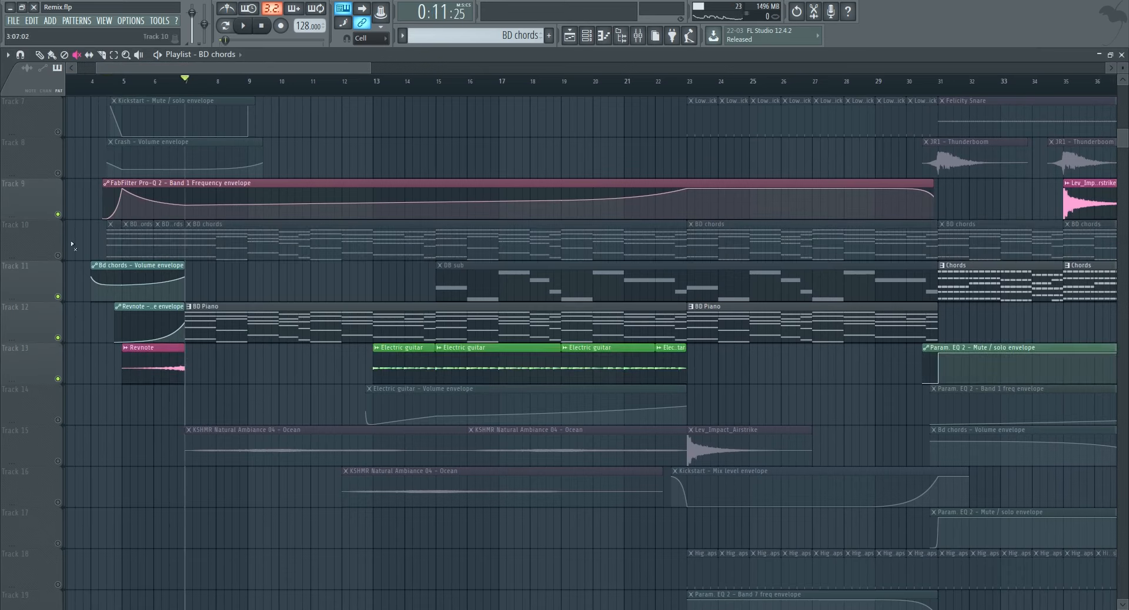
click(173, 87)
key(space)
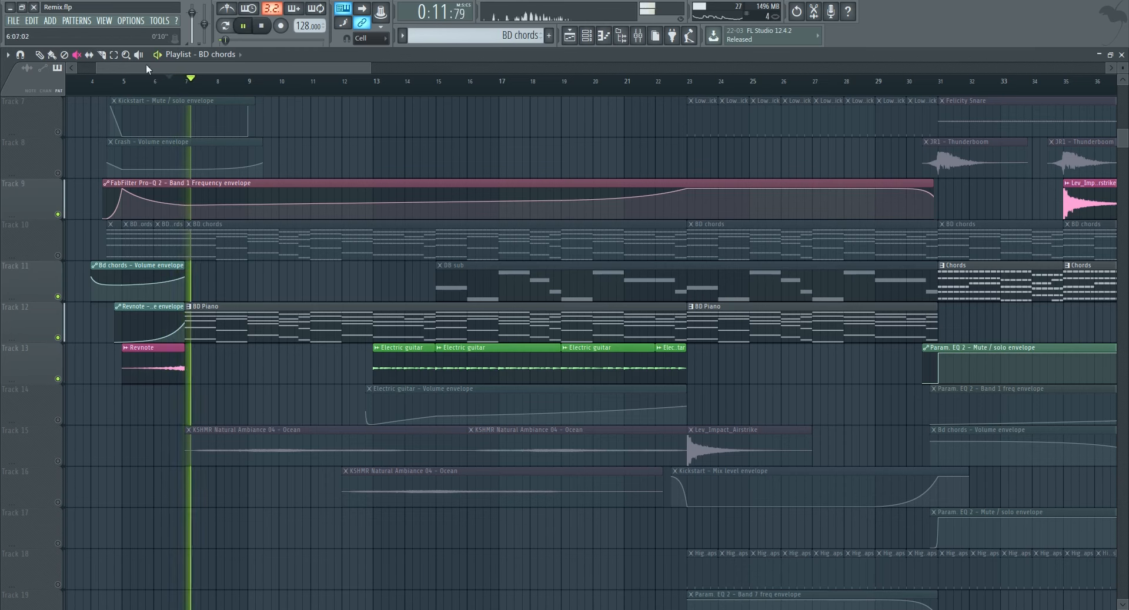
Examine the Piano channel's Nexus instrument and the Fruity parametric EQ 2 and both FabFilter Pro-Q 2 effects on its mixer track.
click(247, 336)
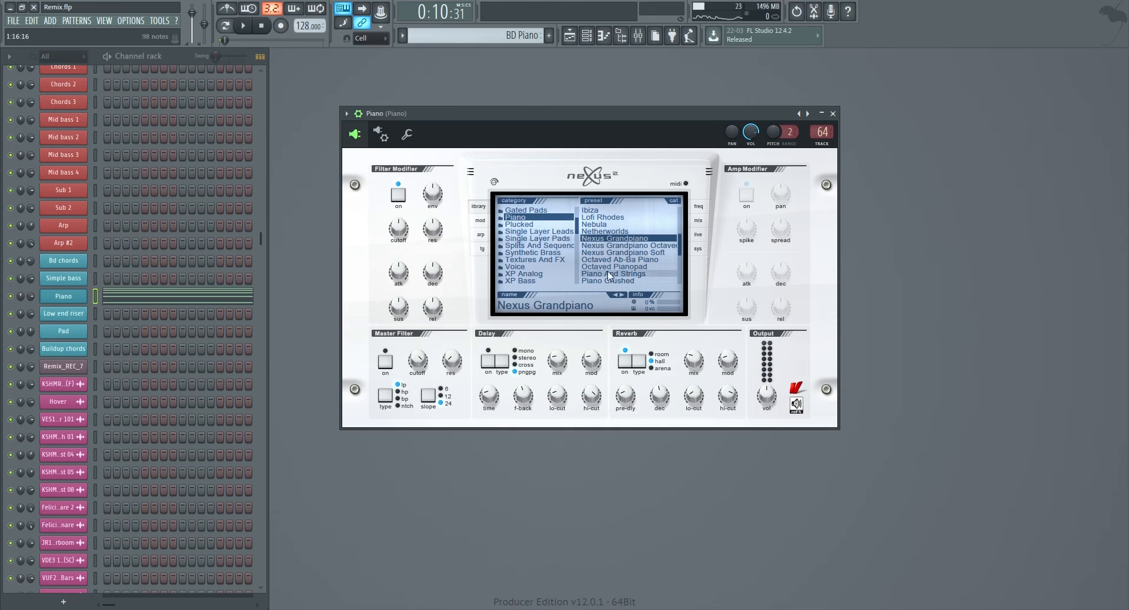
click(637, 36)
click(1059, 93)
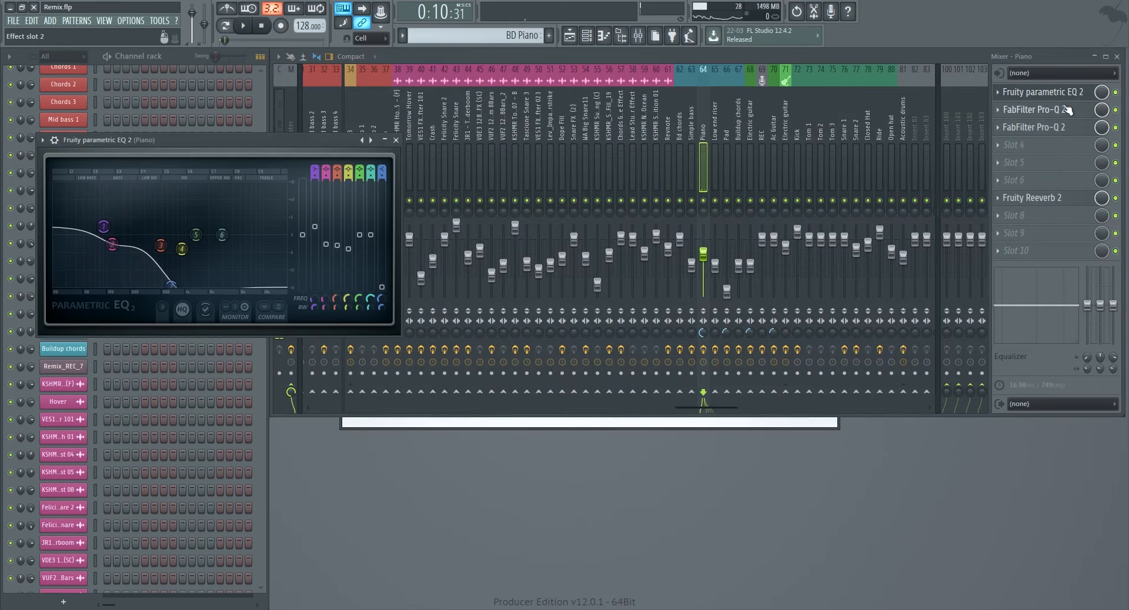
click(1053, 110)
click(1053, 110)
click(1052, 110)
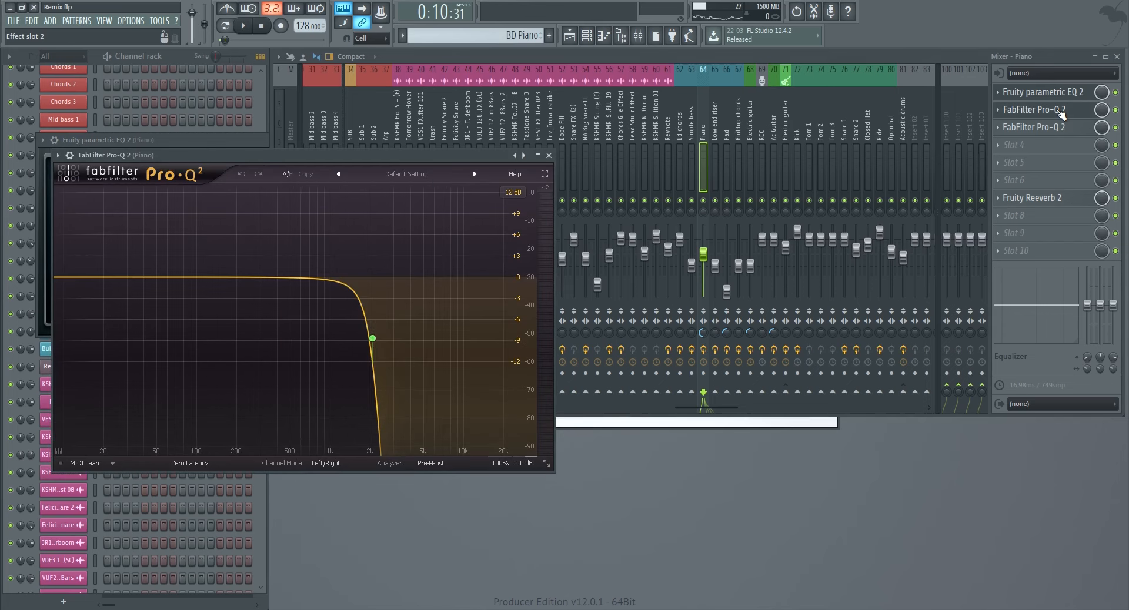
click(1059, 130)
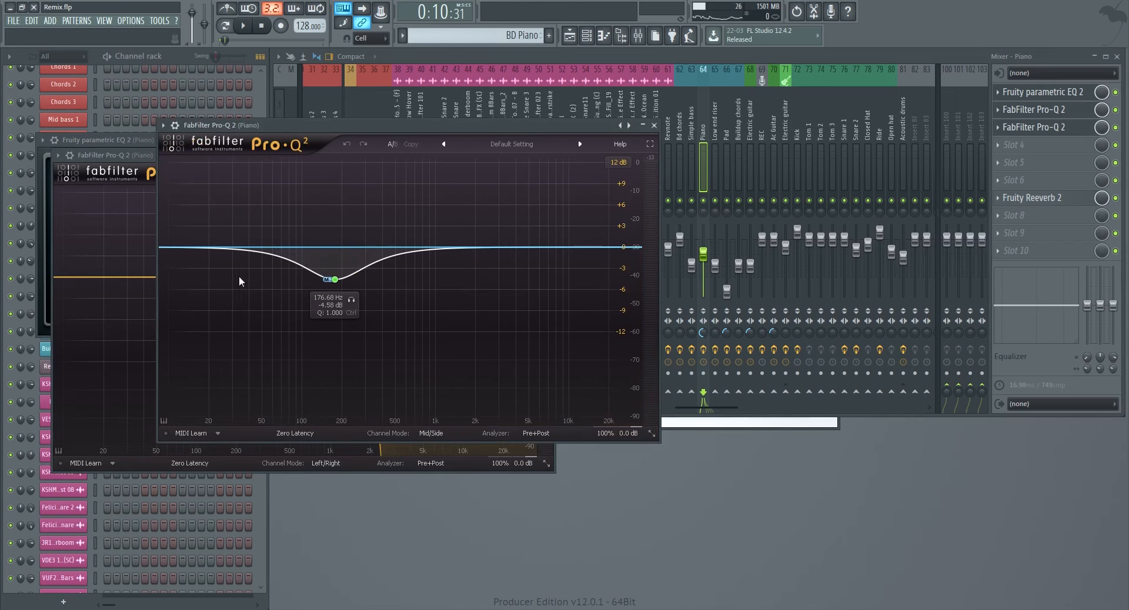
Toggle the FabFilter Pro-Q 2 in effect slot 3 while playing the piano, examine its EQ curve, and close it.
click(1117, 129)
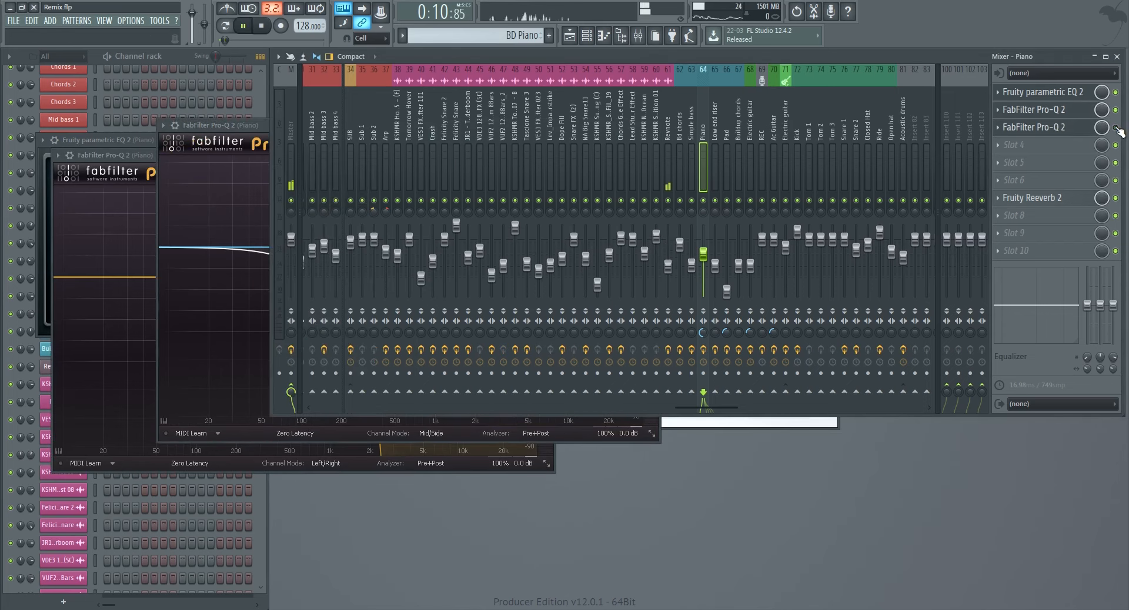
click(1072, 129)
key(space)
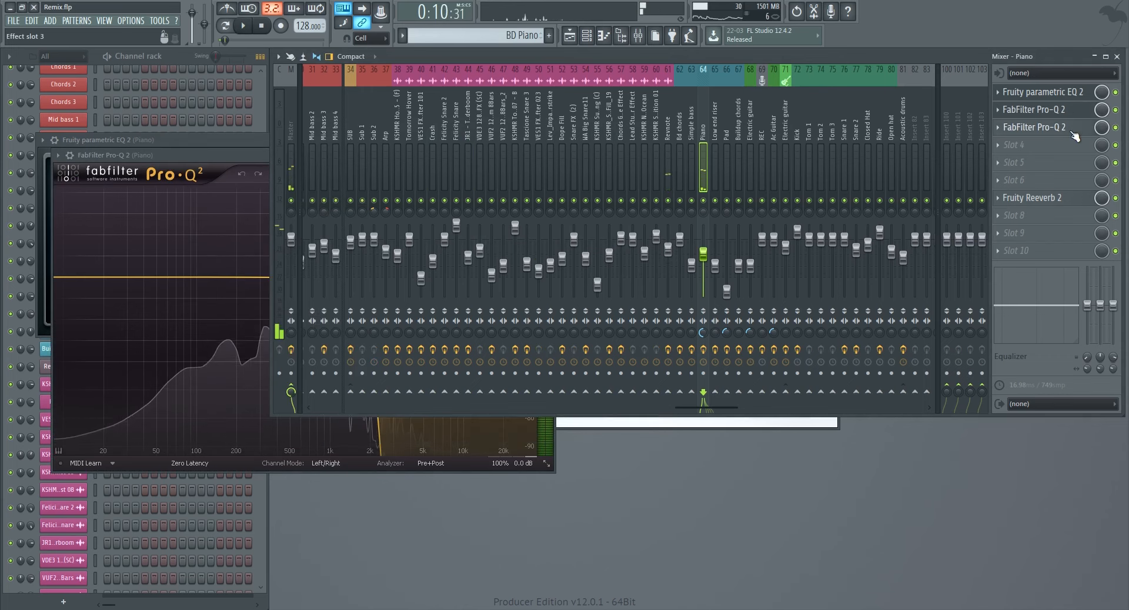
click(1073, 133)
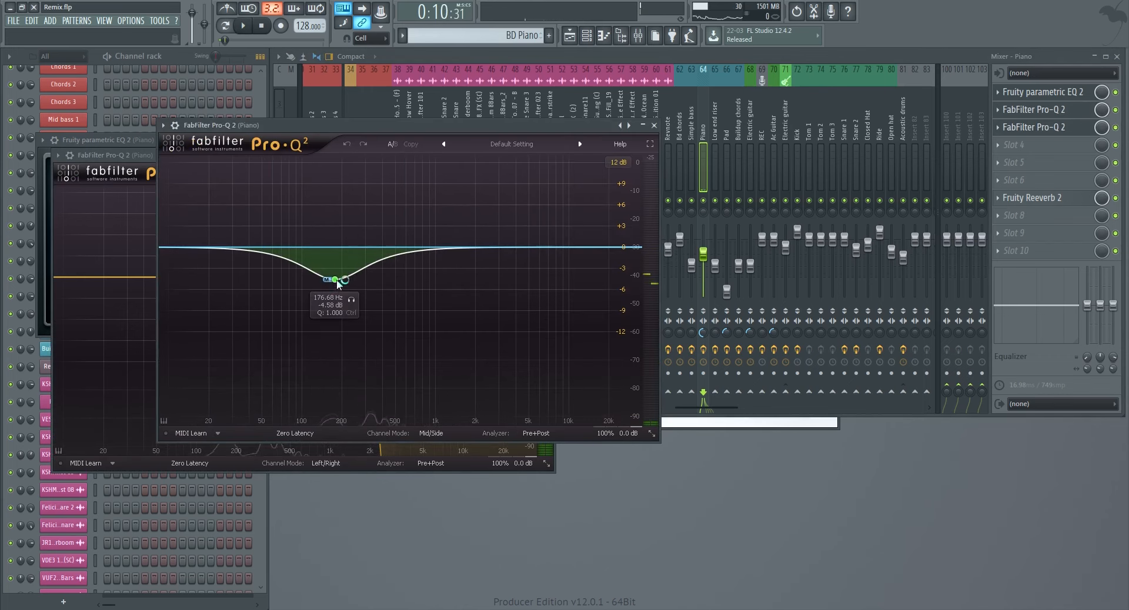
click(655, 125)
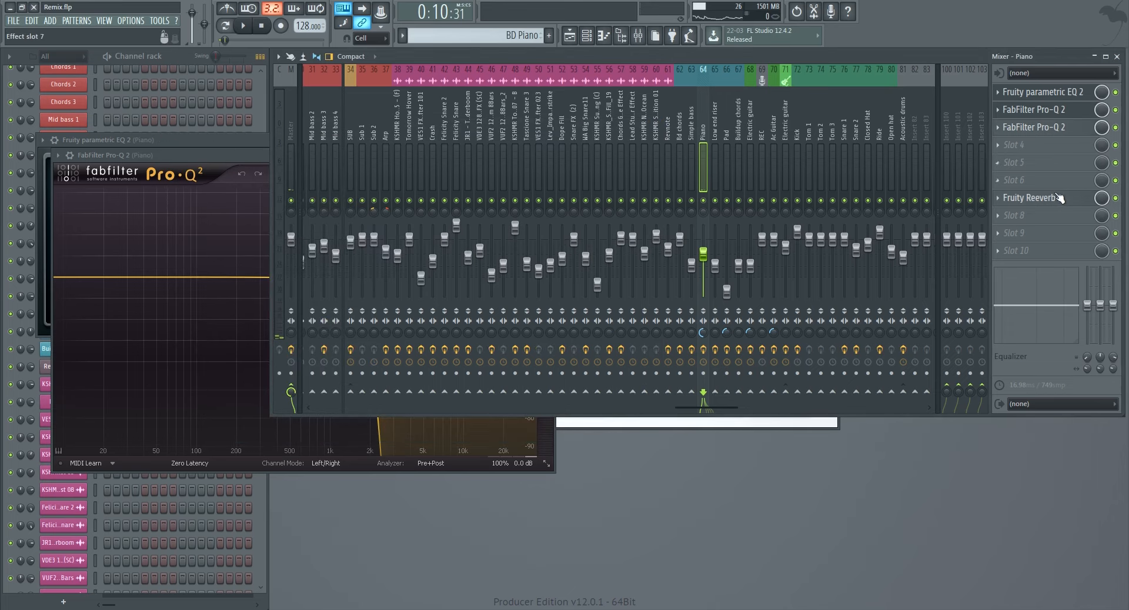
View the Fruity Reeverb 2 on the Piano mixer track and close the remaining FabFilter Pro-Q 2 window.
click(1053, 197)
click(343, 187)
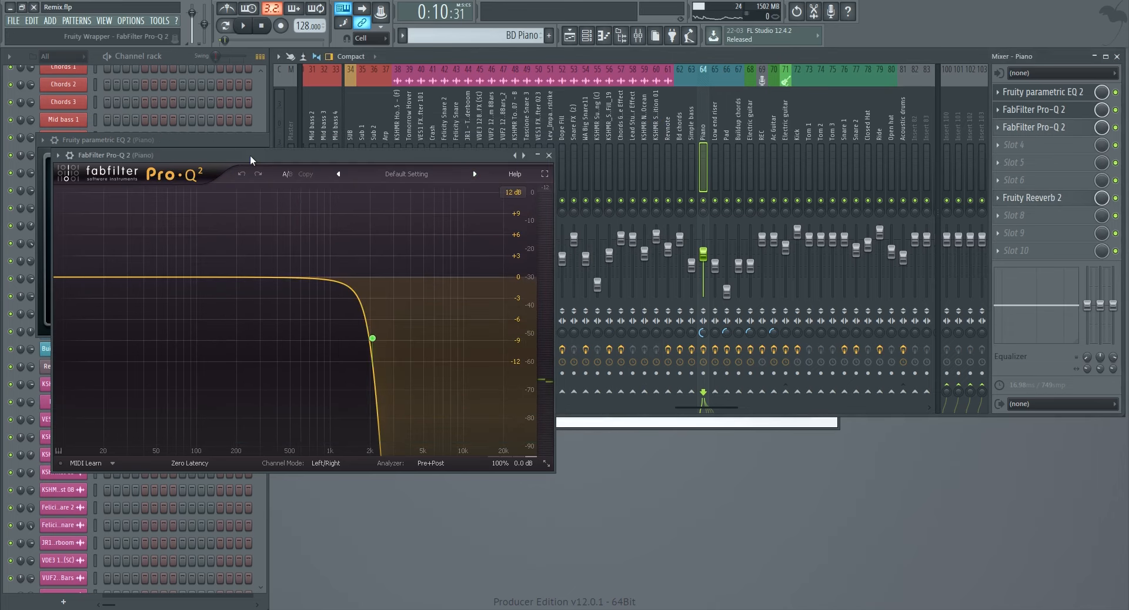
click(548, 156)
Solo track 15 with the KSHMR Natural Ambiance 04 - Ocean clips in the playlist and play it from bar 8.
key(F5)
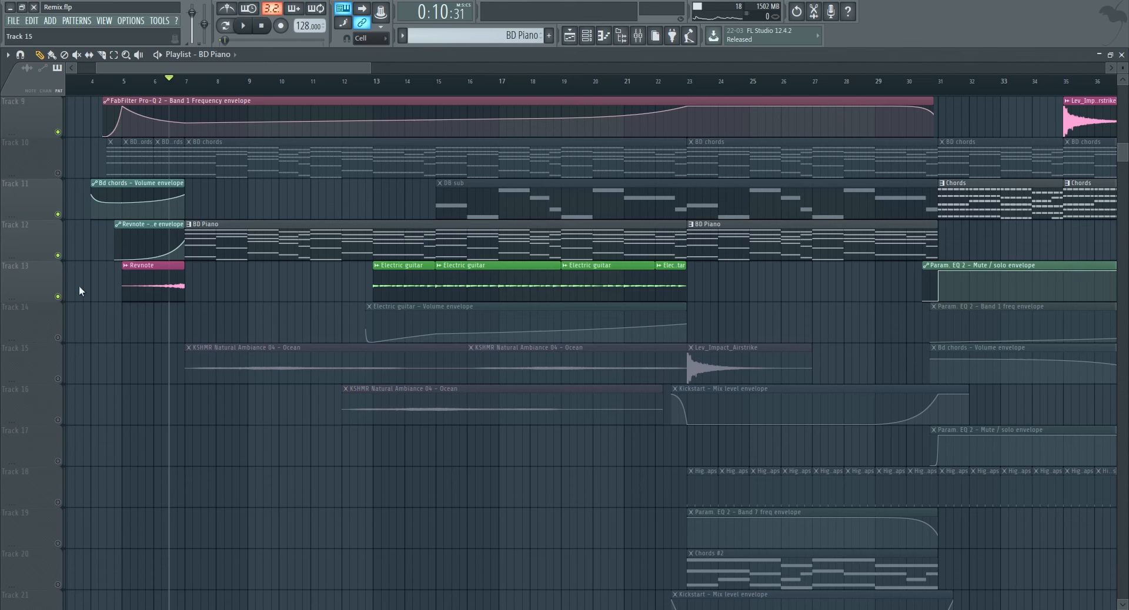
right_click(57, 378)
click(197, 84)
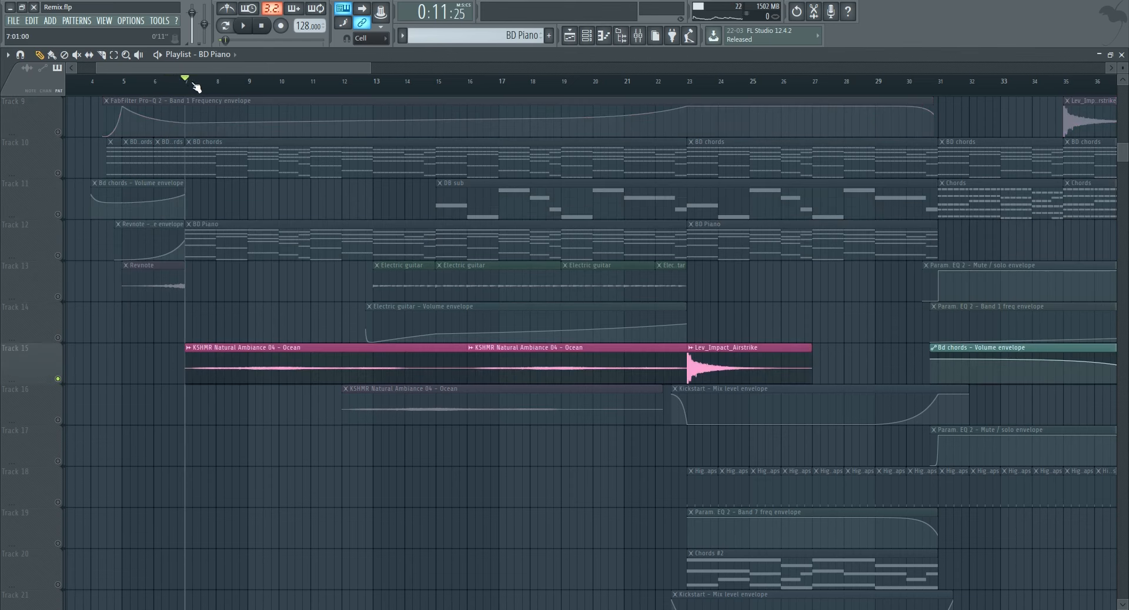
drag(196, 87, 221, 75)
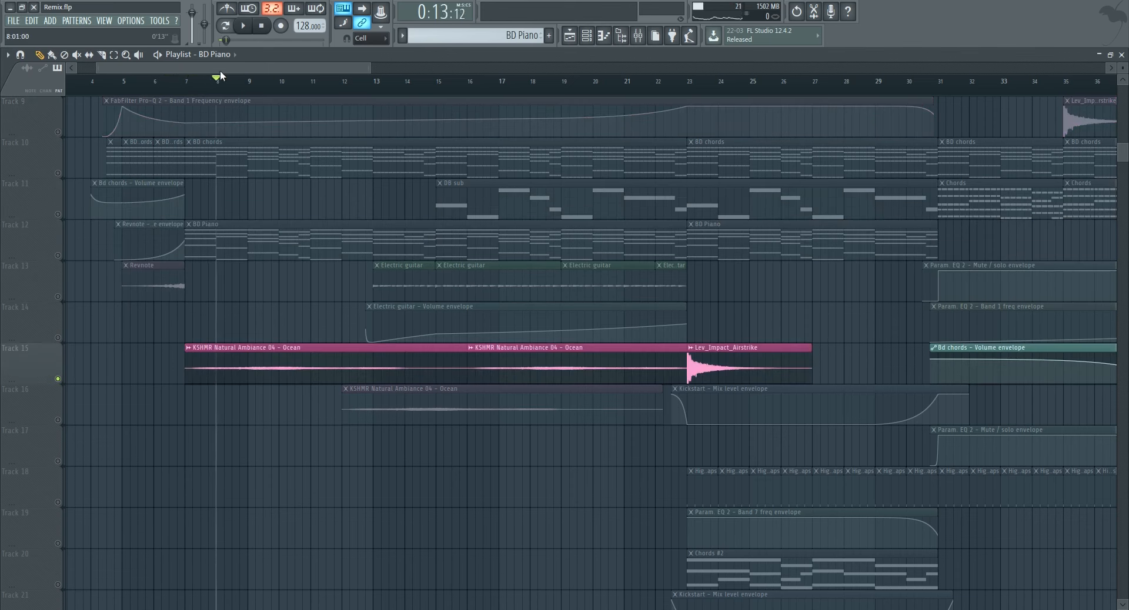
key(space)
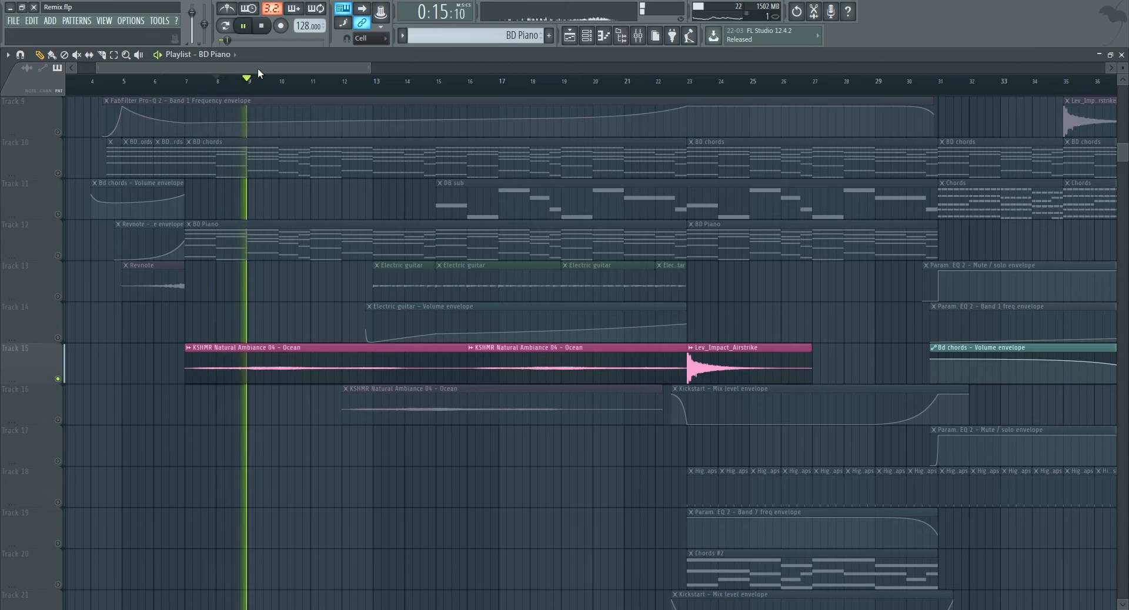
Enable track 16 with the second Ocean ambience clip, move playback past bar 13, and stop it.
click(58, 421)
click(397, 80)
key(space)
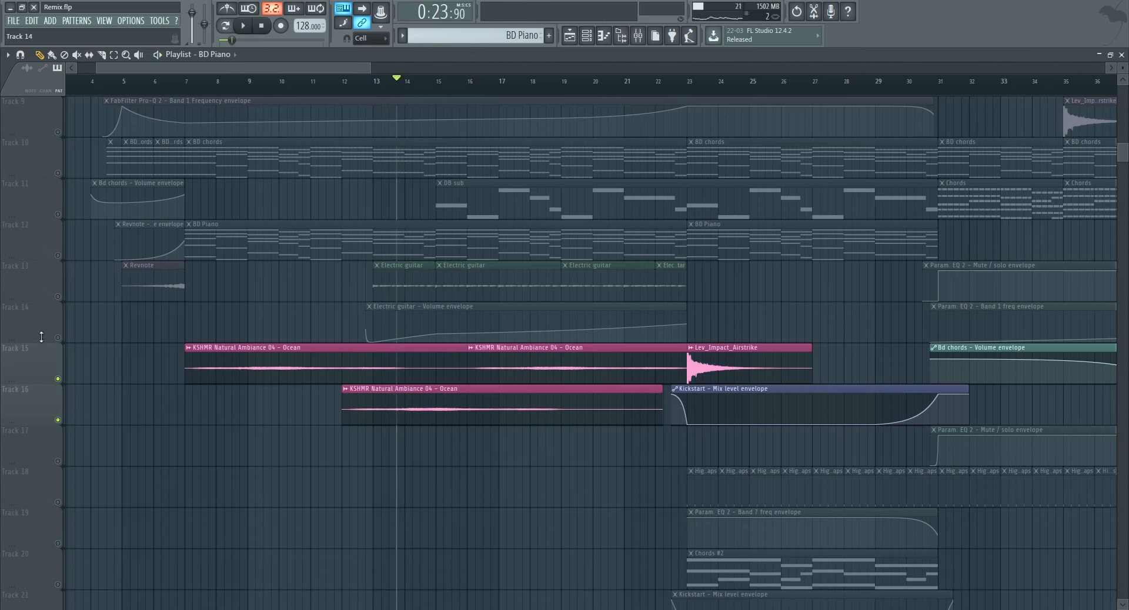
Solo the acoustic guitar tracks 27 and 28 together with the volume envelope on track 29.
scroll(83, 319, down, 5)
click(58, 297)
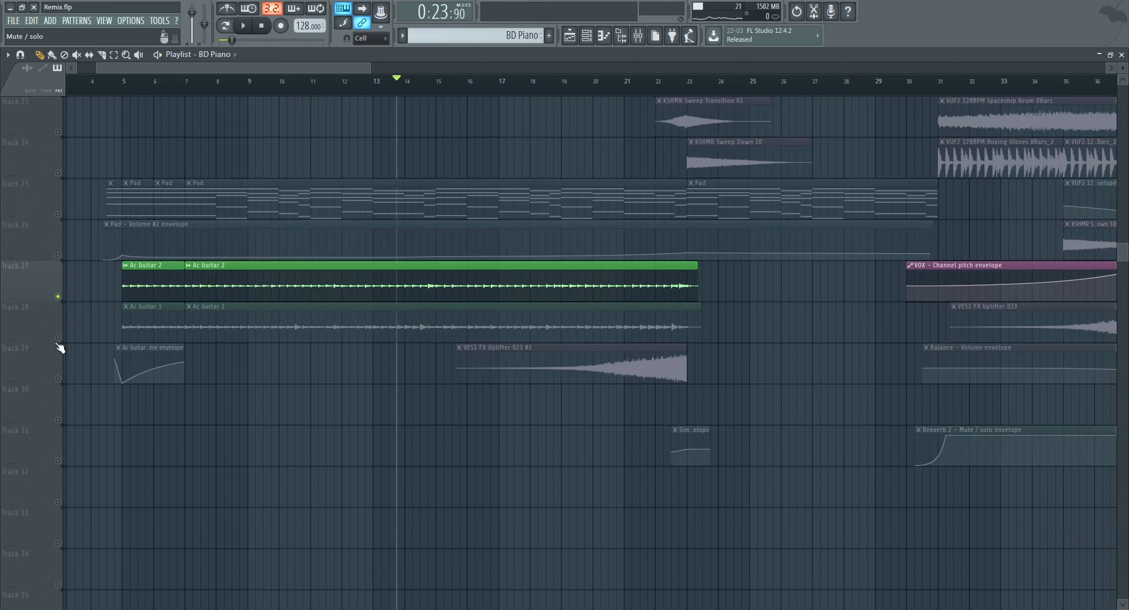
click(57, 338)
click(57, 379)
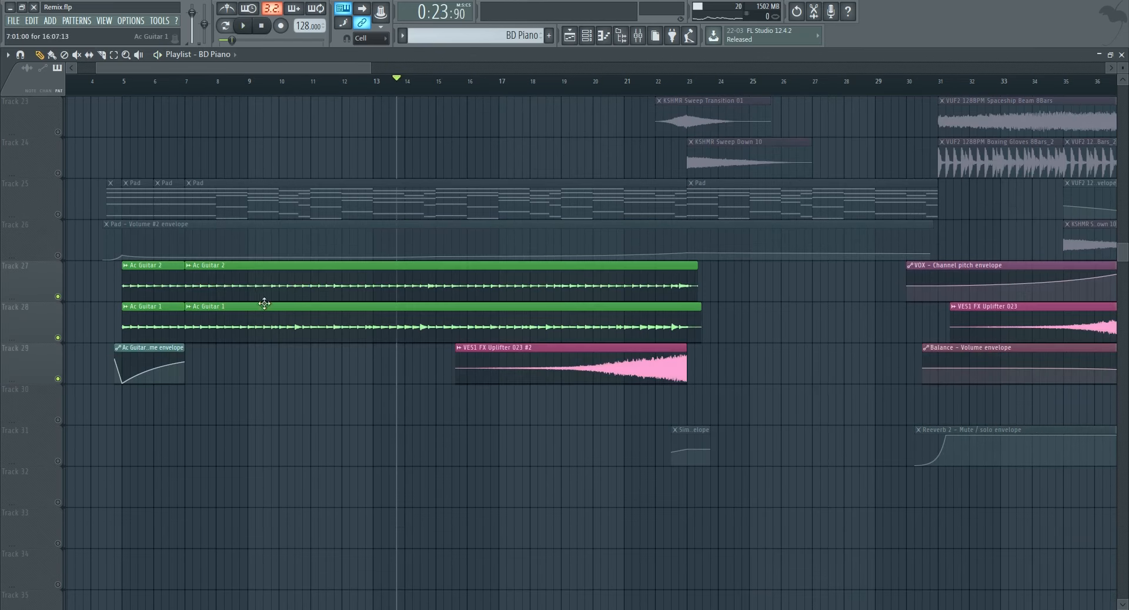
Solo Ac Guitar 2 on track 27 with the volume envelope on track 29 and play it from bar 5.
right_click(59, 297)
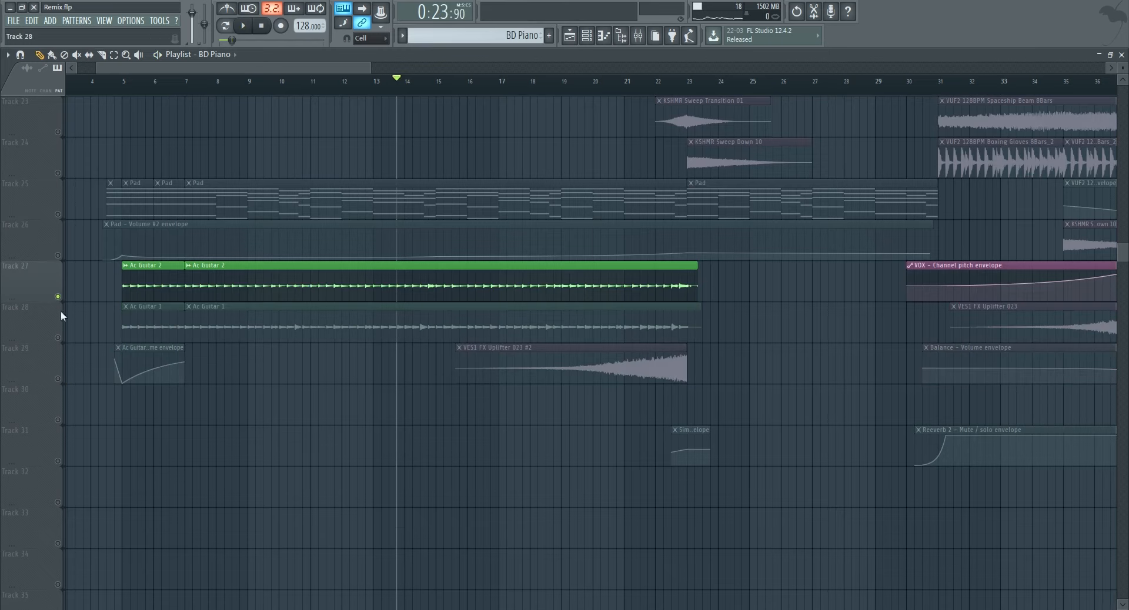
click(58, 378)
click(124, 86)
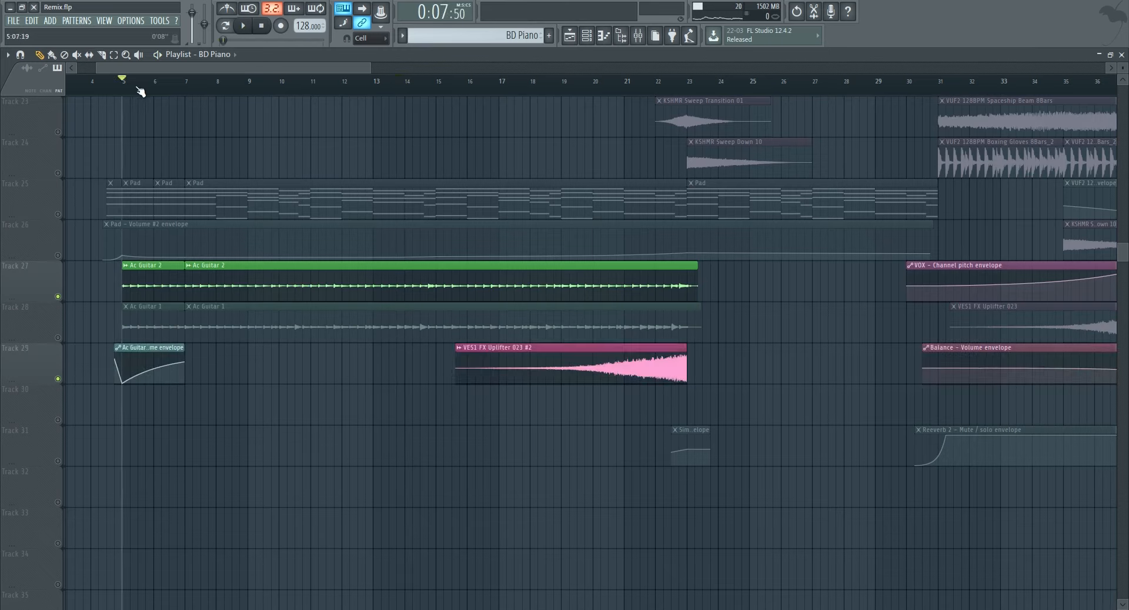
key(space)
key(space)
Play Ac Guitar 2 from bar 5, bring in Ac Guitar 1 on track 28 during playback, and stop.
key(space)
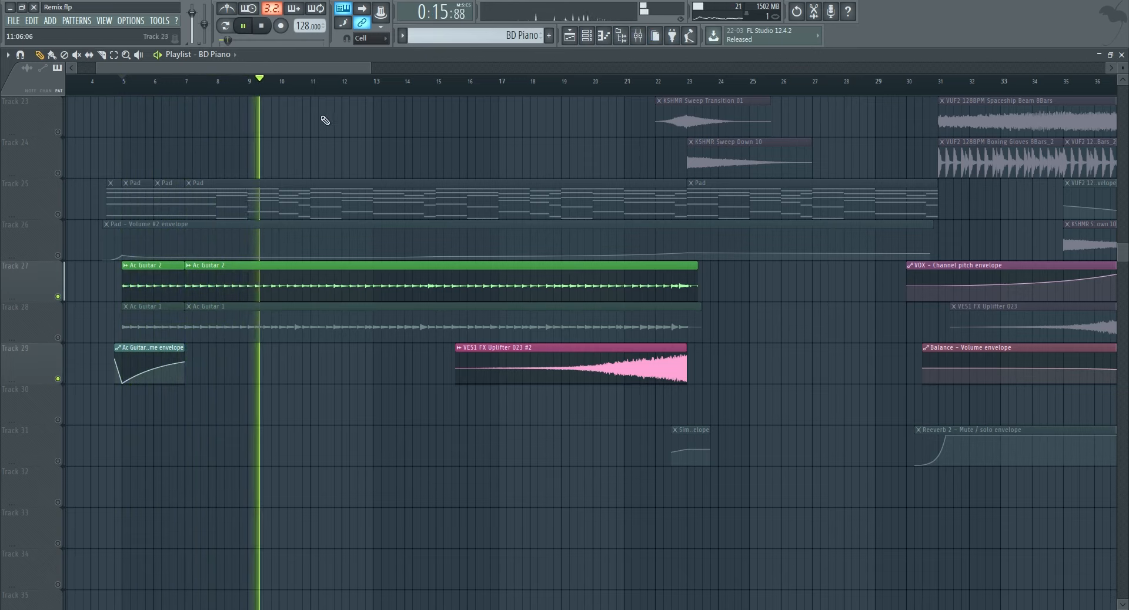
click(59, 338)
key(space)
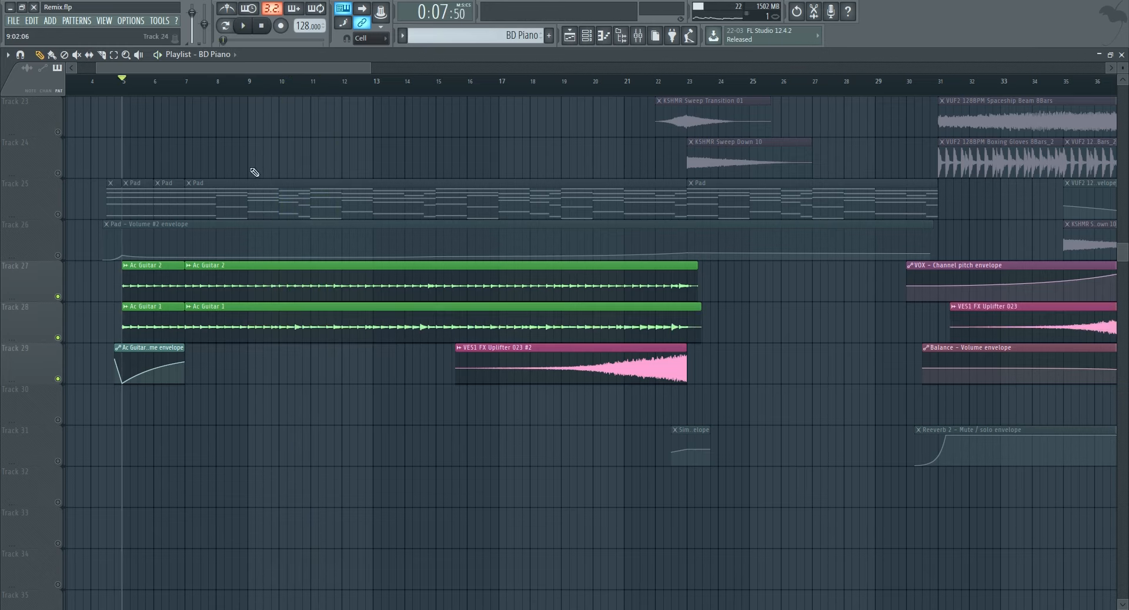
Play both acoustic guitars from bar 7, stop playback, and select the Ac Guitar track in the mixer.
click(194, 89)
key(space)
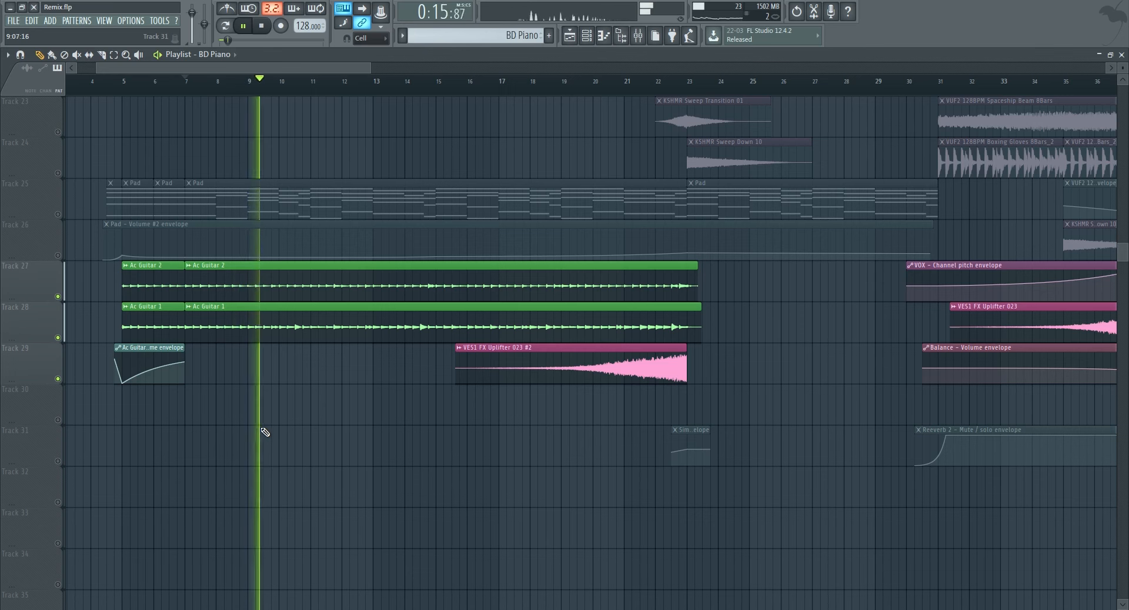
click(638, 37)
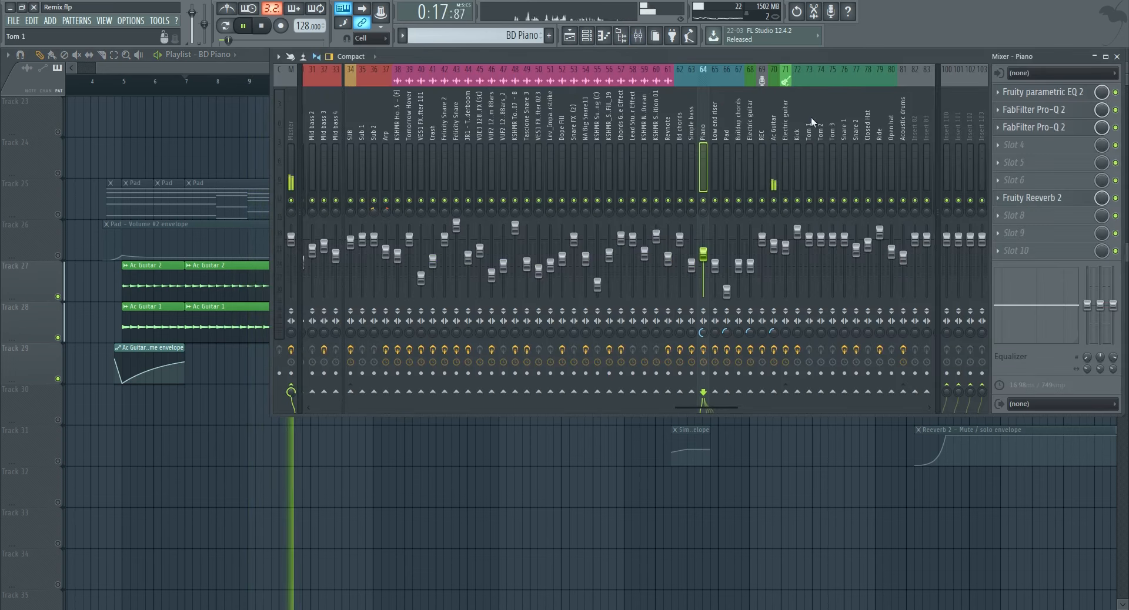
key(space)
click(773, 163)
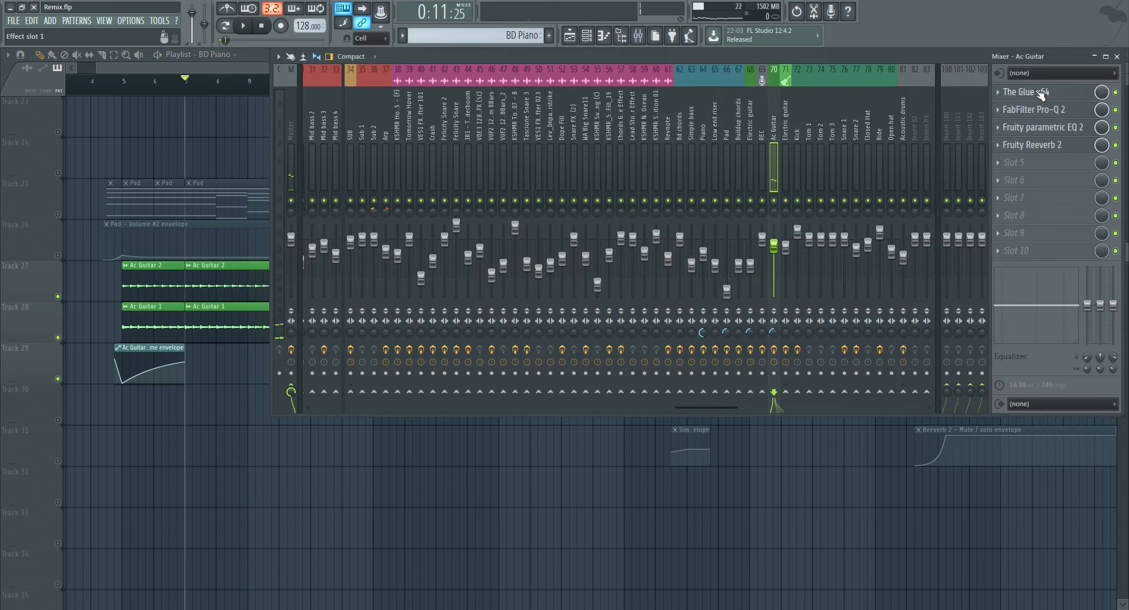
Inspect The Glue x64 compressor on the Ac Guitar mixer track while playing the guitars, stop playback, and return to the playlist.
click(1042, 94)
key(space)
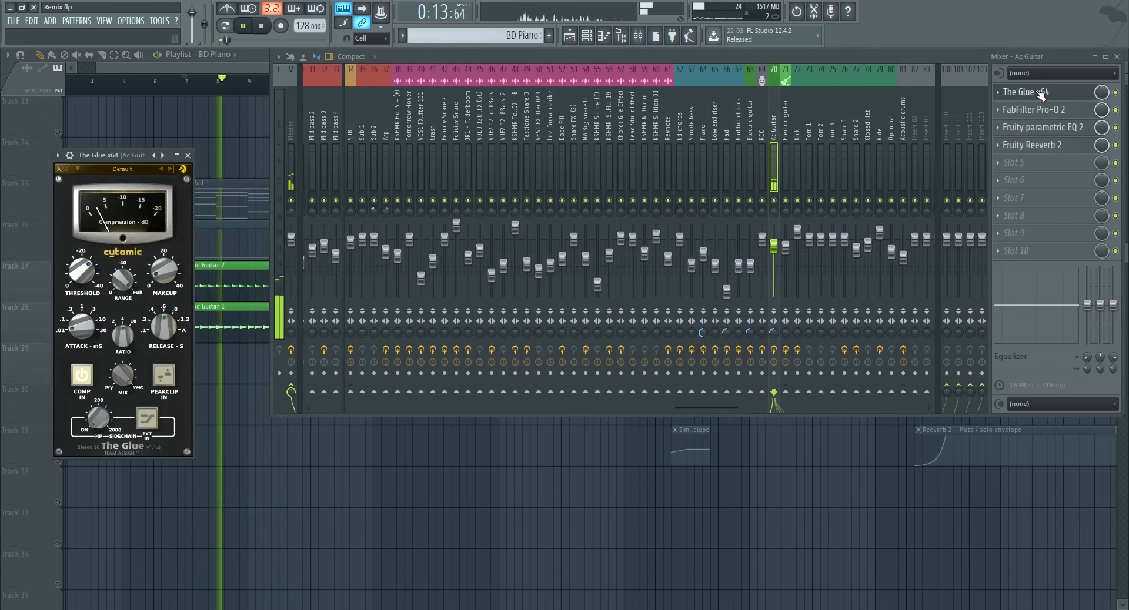
key(space)
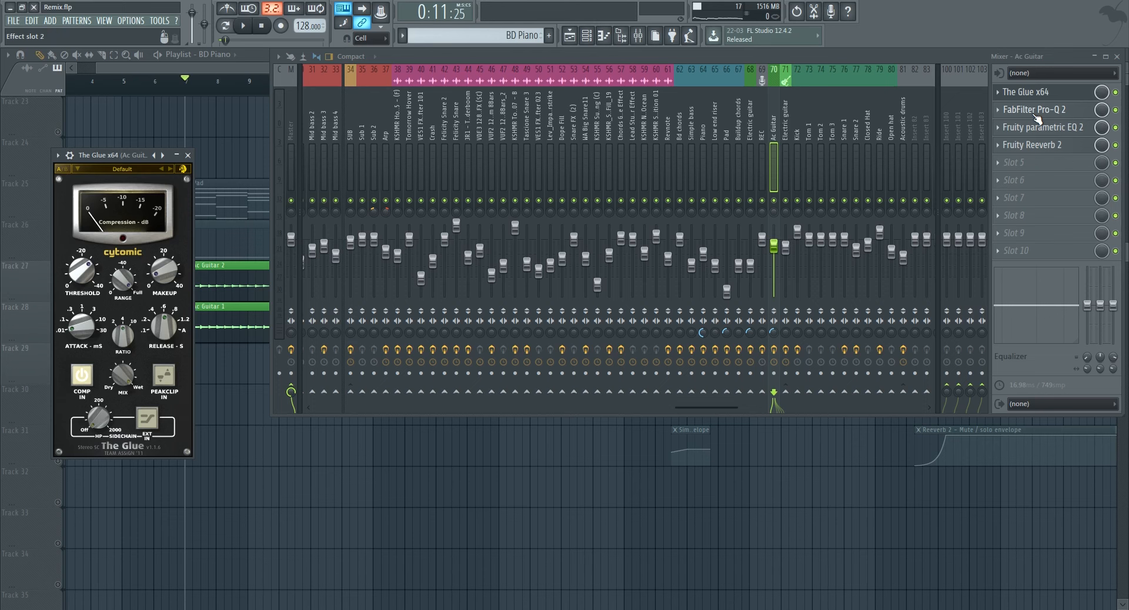
click(213, 61)
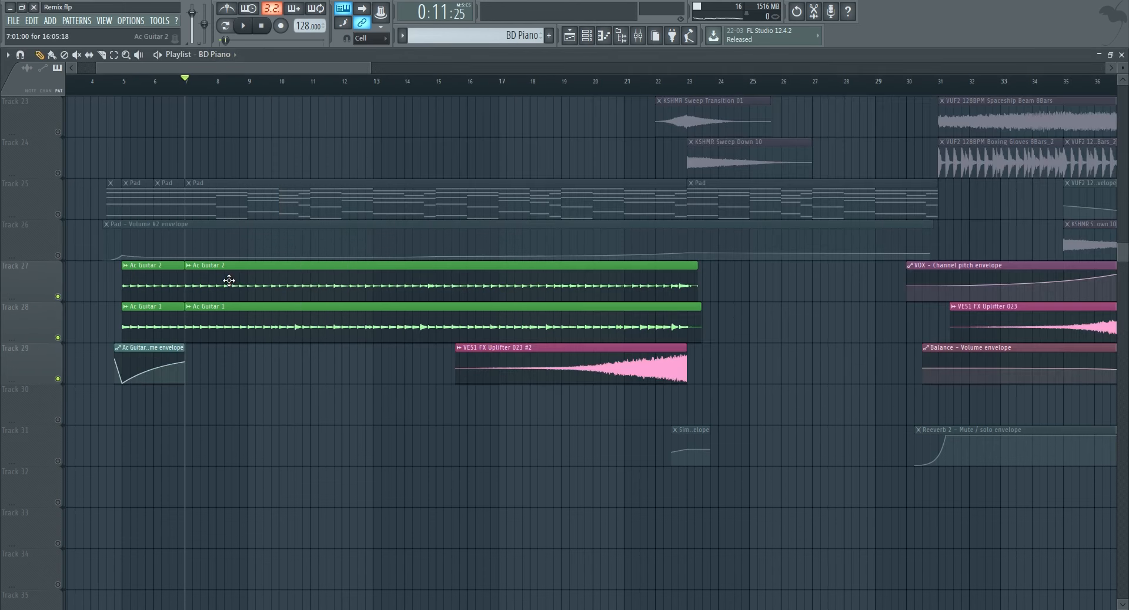
Inspect the FabFilter Pro-Q 2 and Fruity parametric EQ 2 curves on the Ac Guitar mixer track and close both.
click(641, 35)
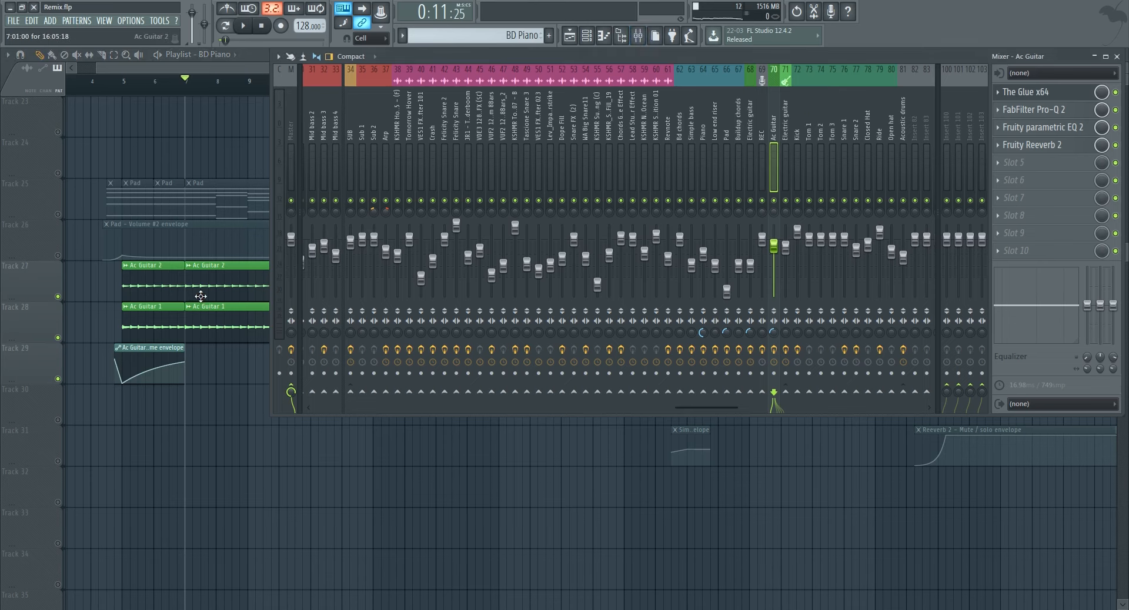
click(1042, 116)
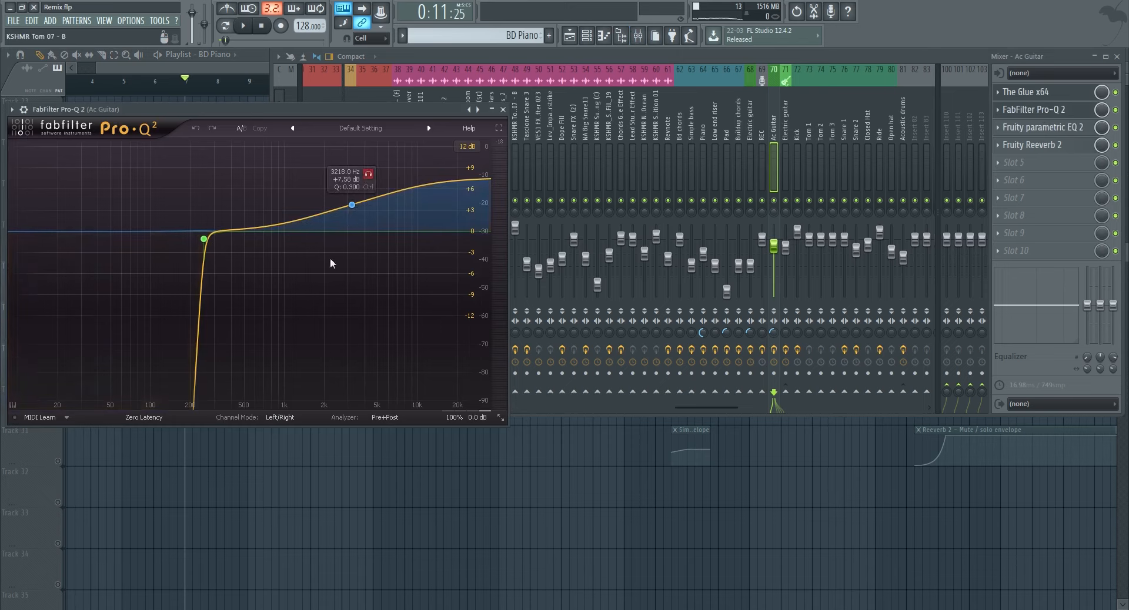
click(1065, 130)
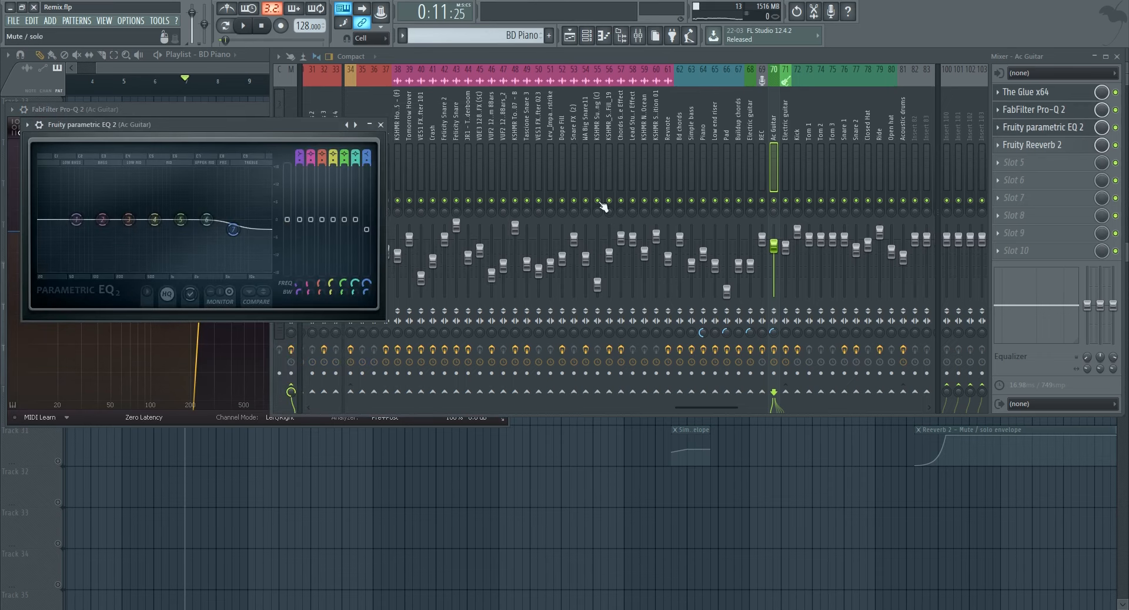
drag(285, 125, 402, 197)
click(268, 141)
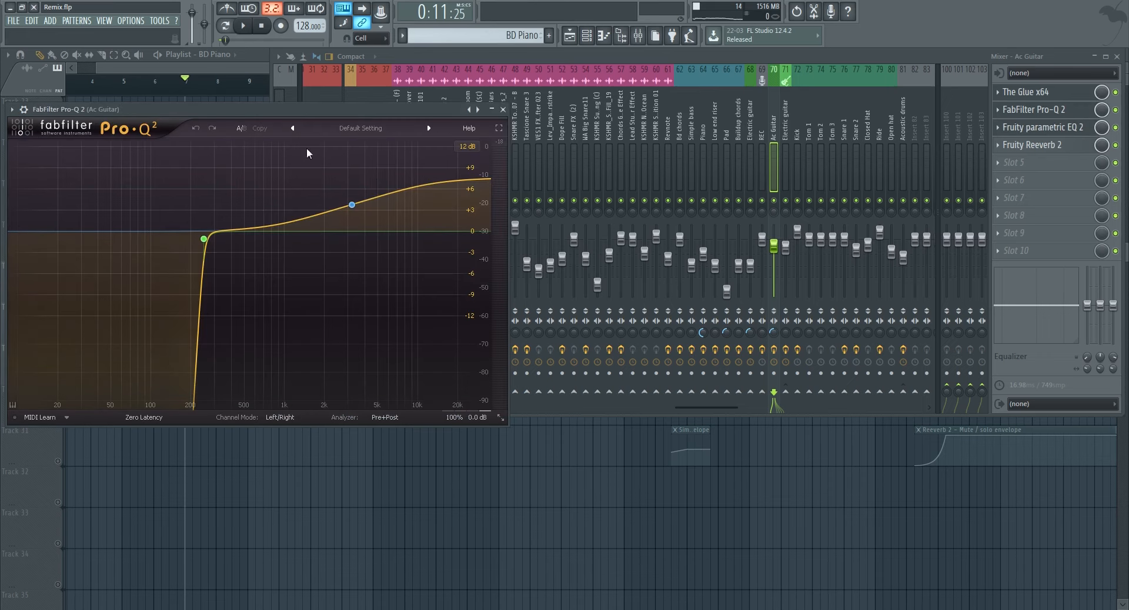
click(501, 109)
click(499, 199)
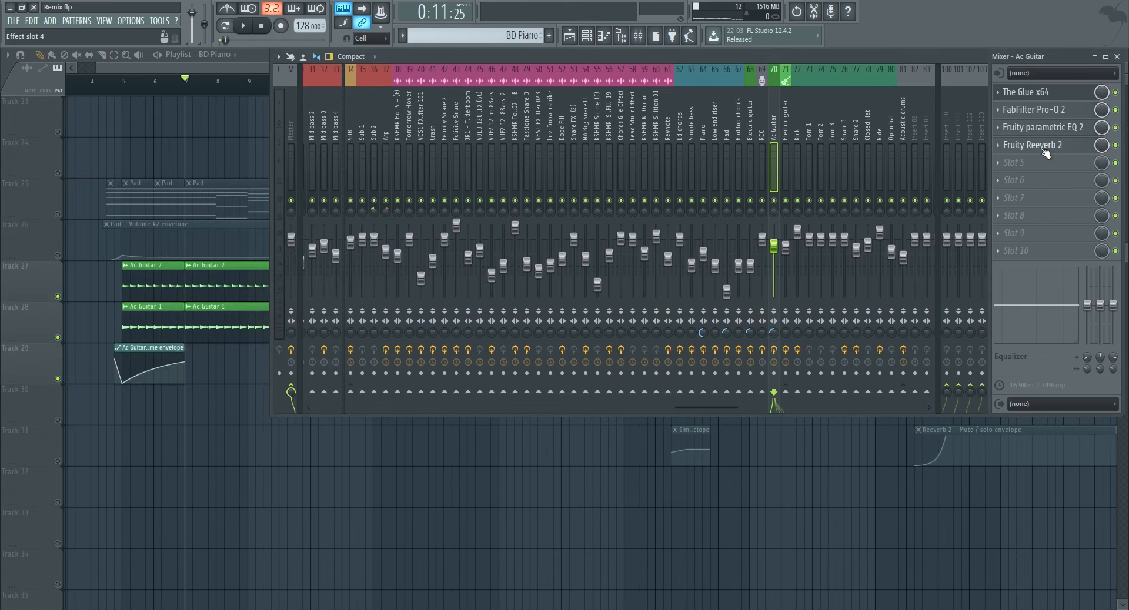
Open Fruity Reeverb 2 on the Ac Guitar track, compare the guitars with effects off and on during playback, and close it.
click(1049, 147)
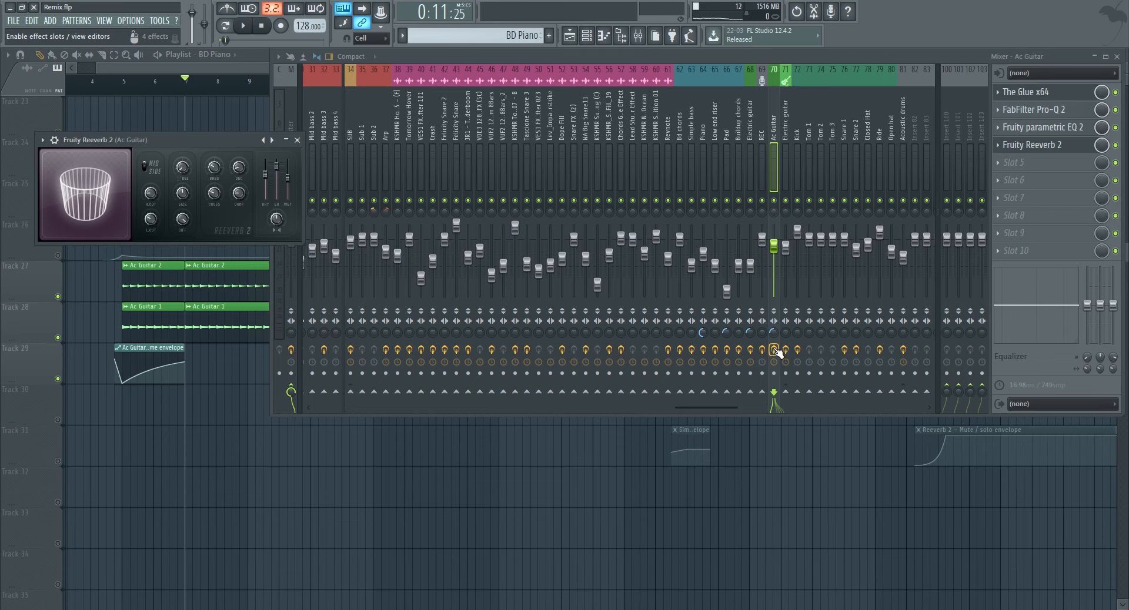
key(space)
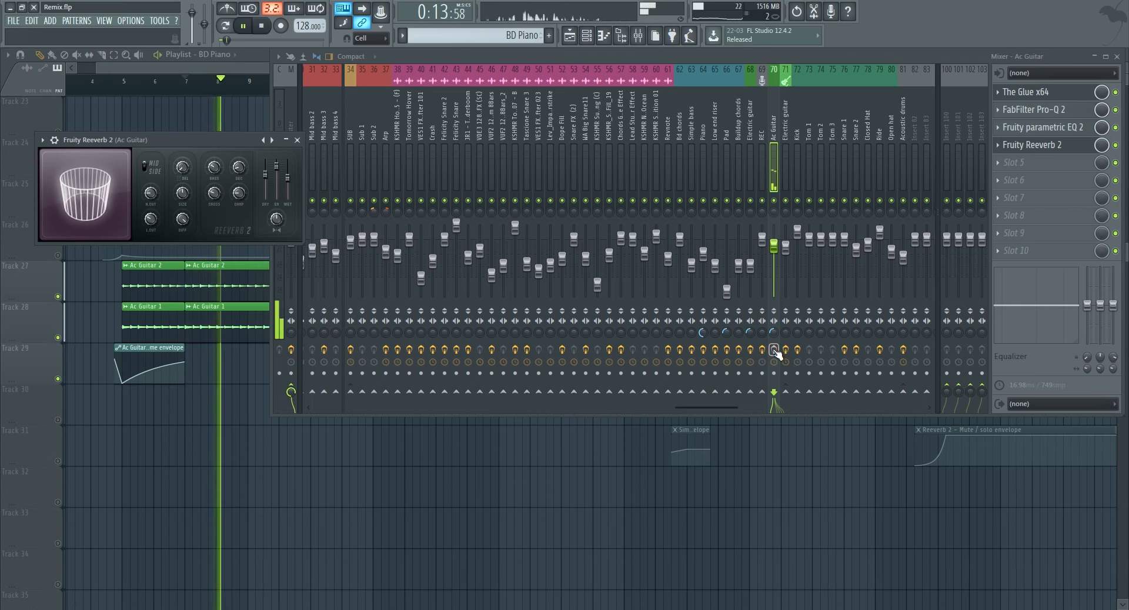
key(space)
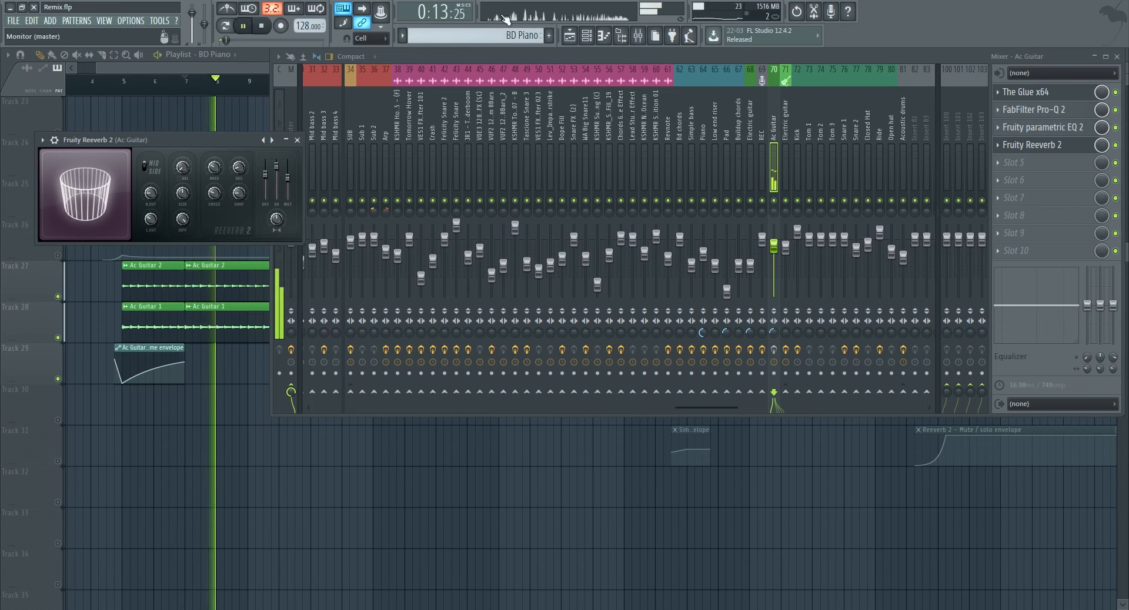
key(space)
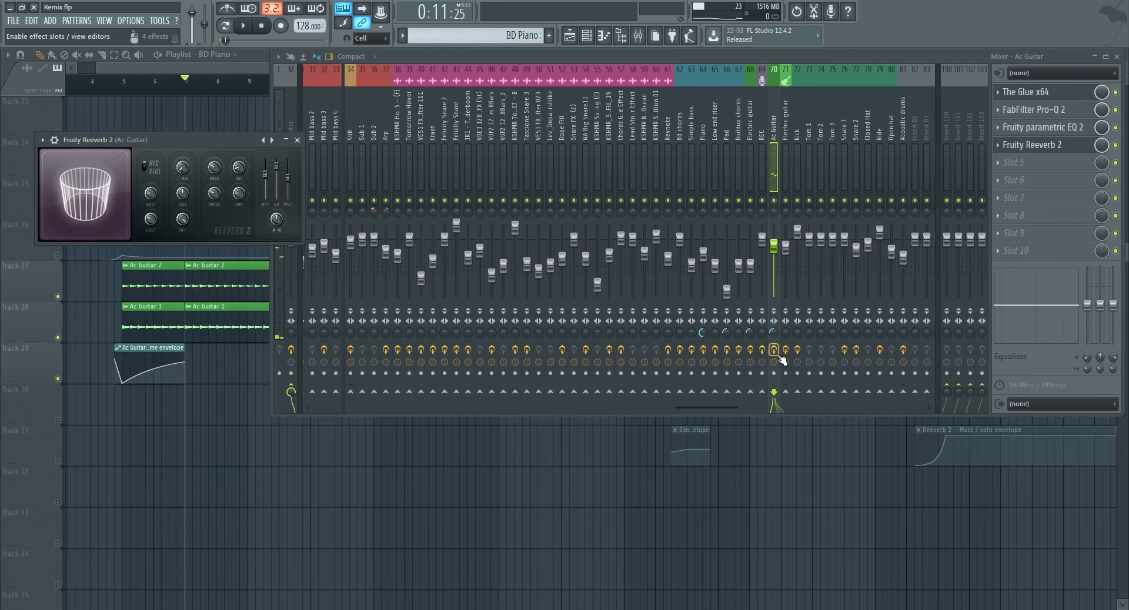
key(space)
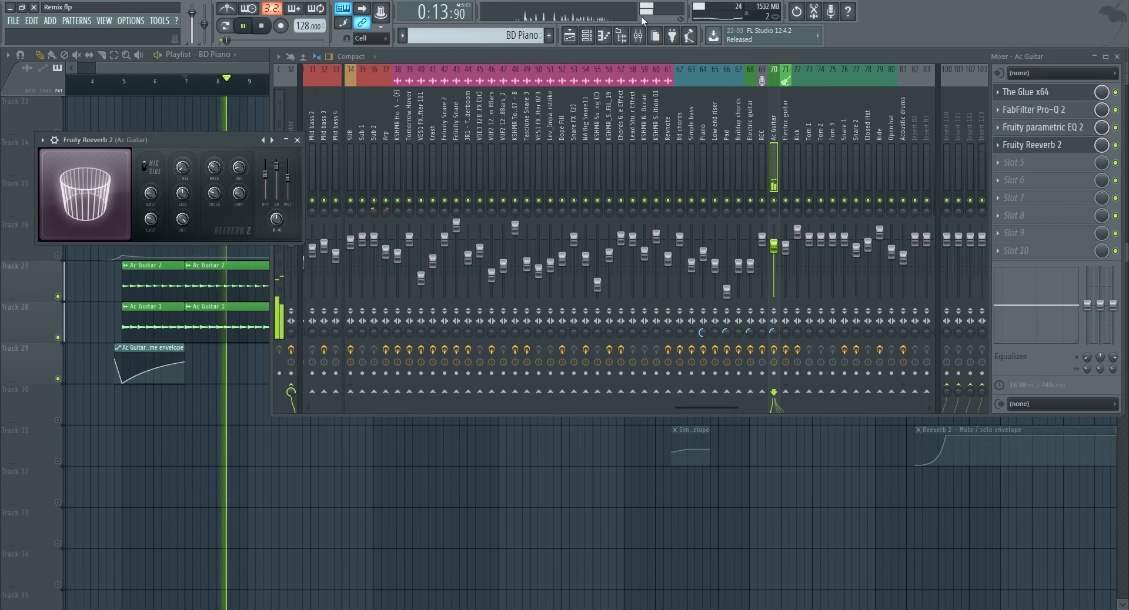
click(298, 141)
click(243, 66)
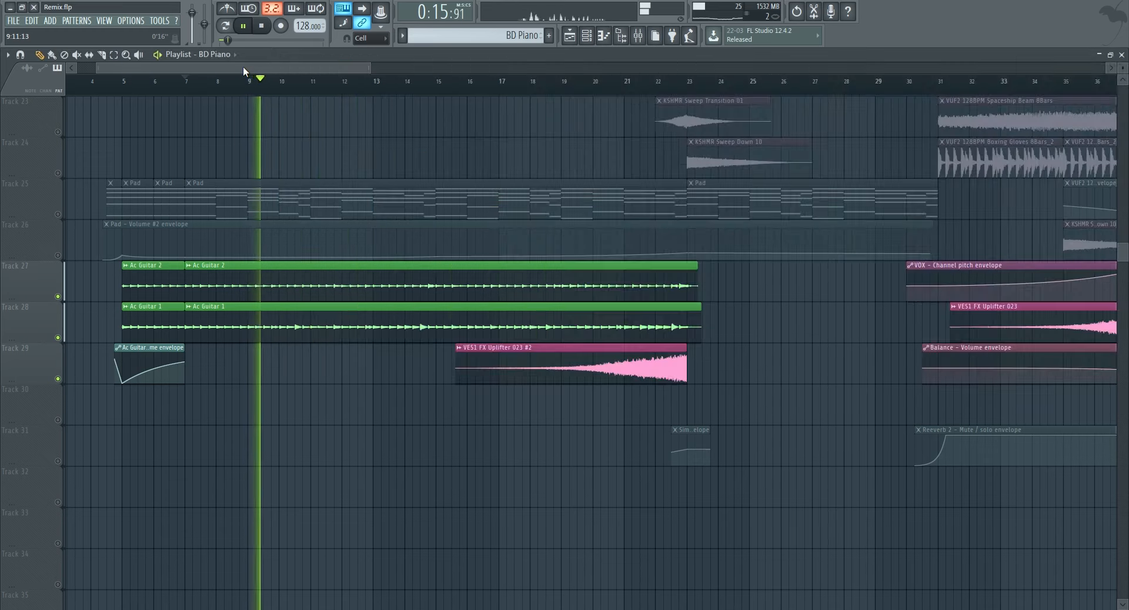
key(space)
Play the acoustic guitars from bar 7 while viewing the mixer tracks around and beyond Ac Guitar, then stop and close the mixer.
click(651, 39)
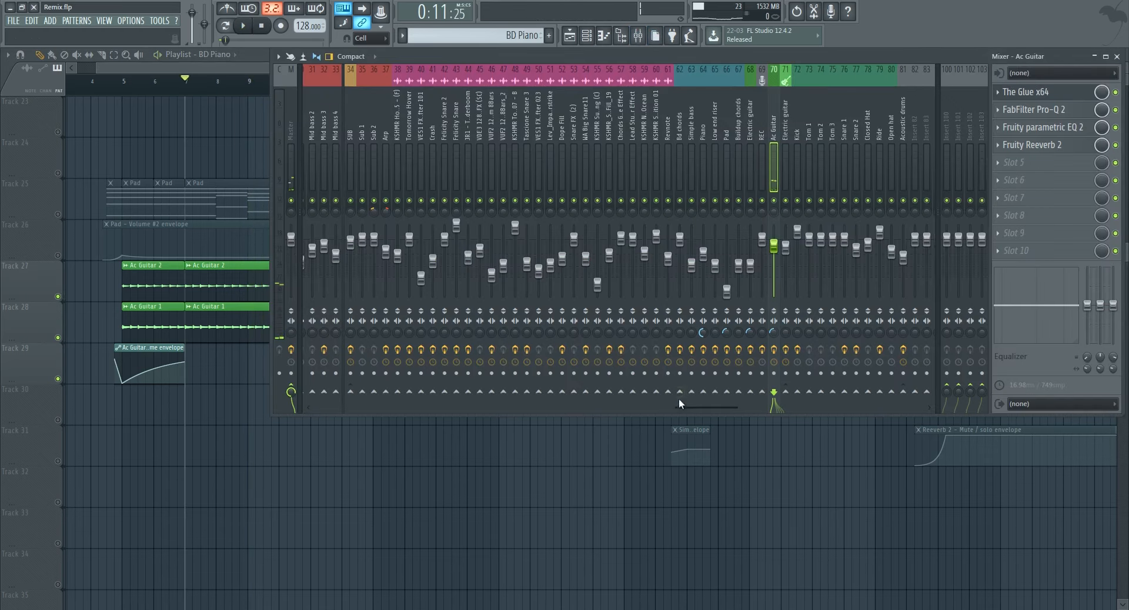
key(space)
drag(715, 407, 838, 404)
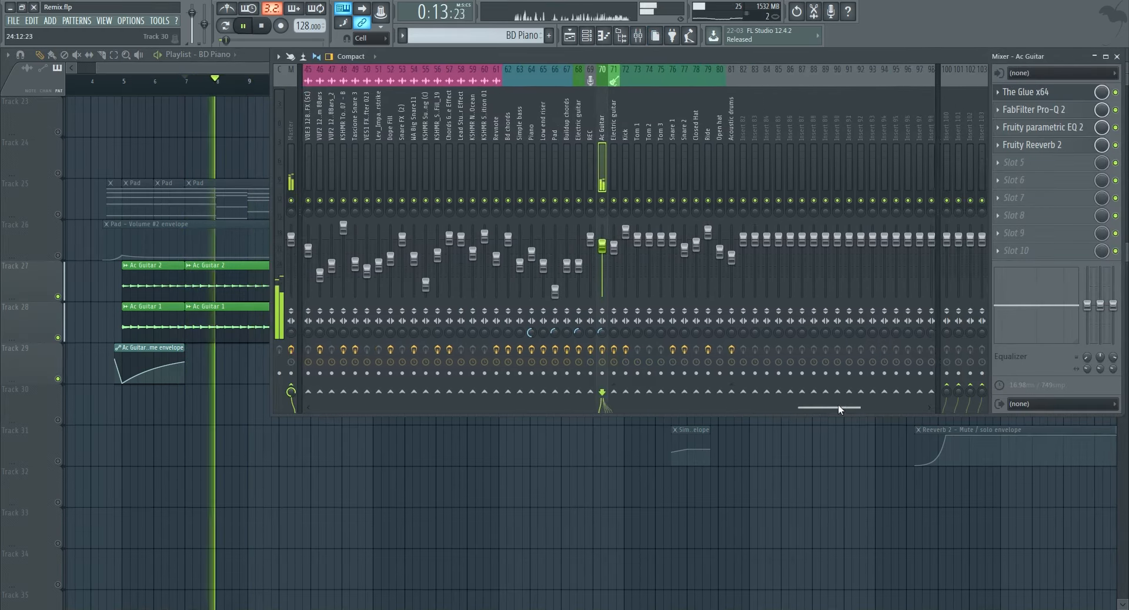
key(space)
click(1117, 56)
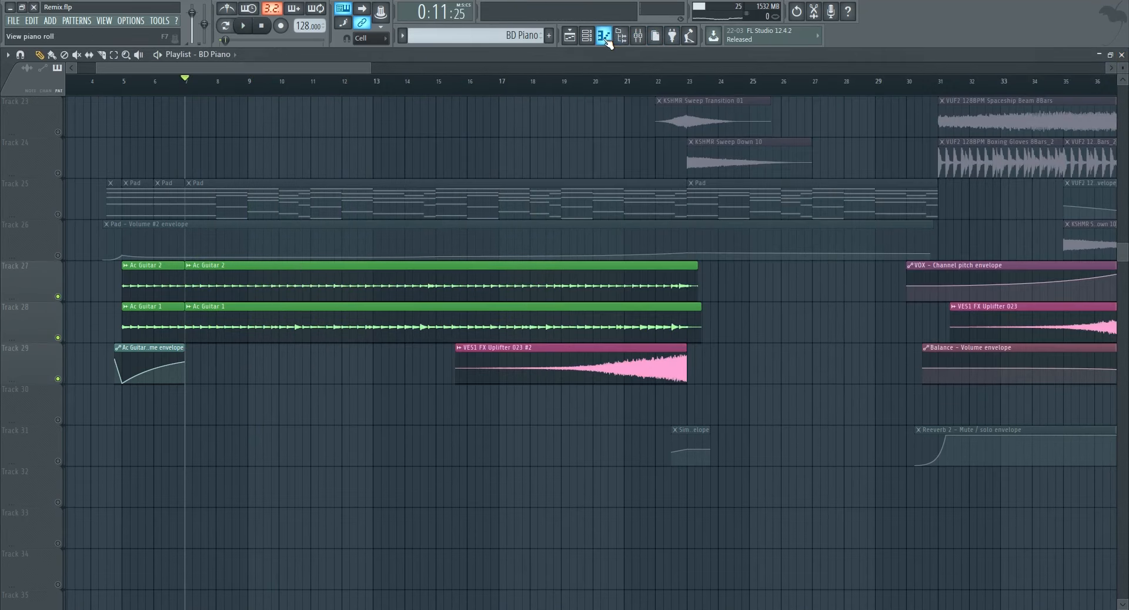
Examine the panning of the Ac Guitar 1 and Ac Guitar 2 channels in the channel rack while playing the guitars.
click(589, 37)
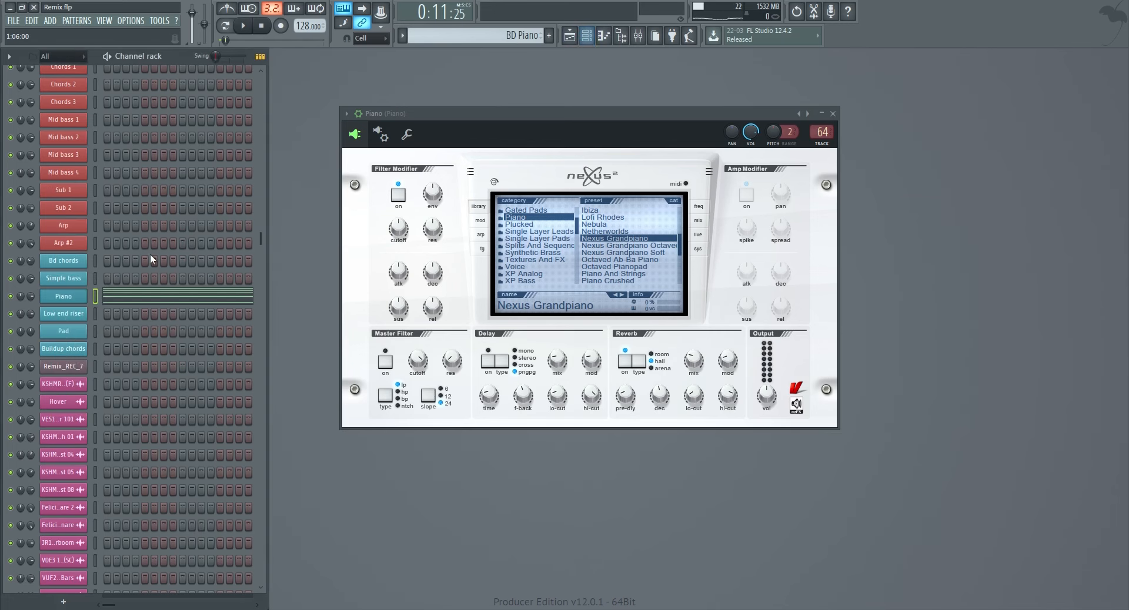
key(space)
scroll(151, 254, down, 15)
scroll(151, 252, up, 6)
key(space)
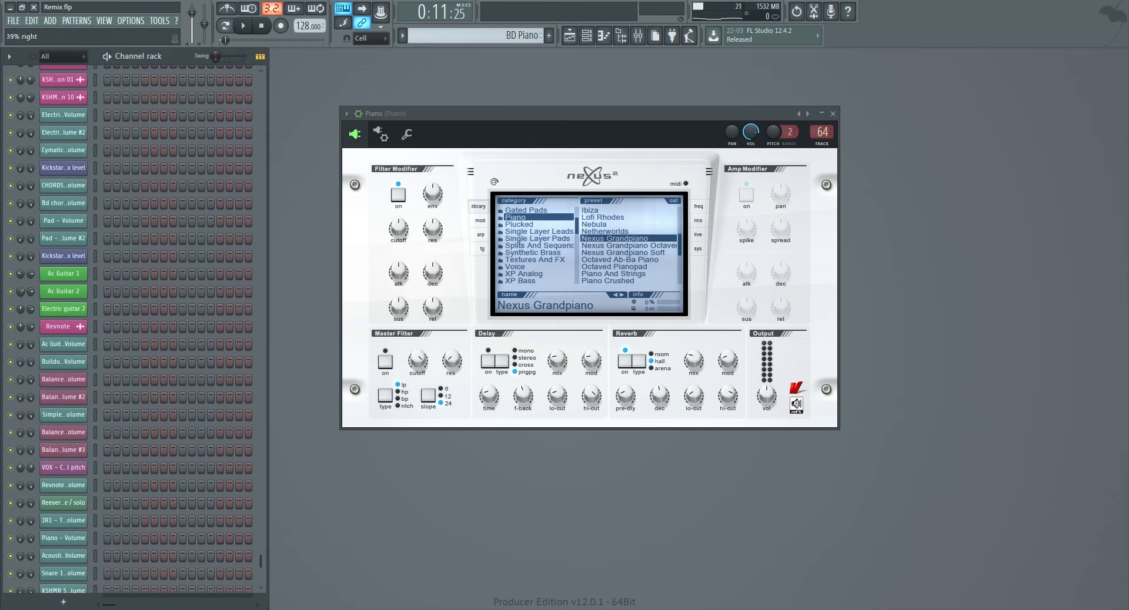
Switch the solo between Ac Guitar 2 on track 27 and Ac Guitar 1 on track 28 during playback, then unsolo and stop.
click(570, 35)
key(space)
right_click(58, 296)
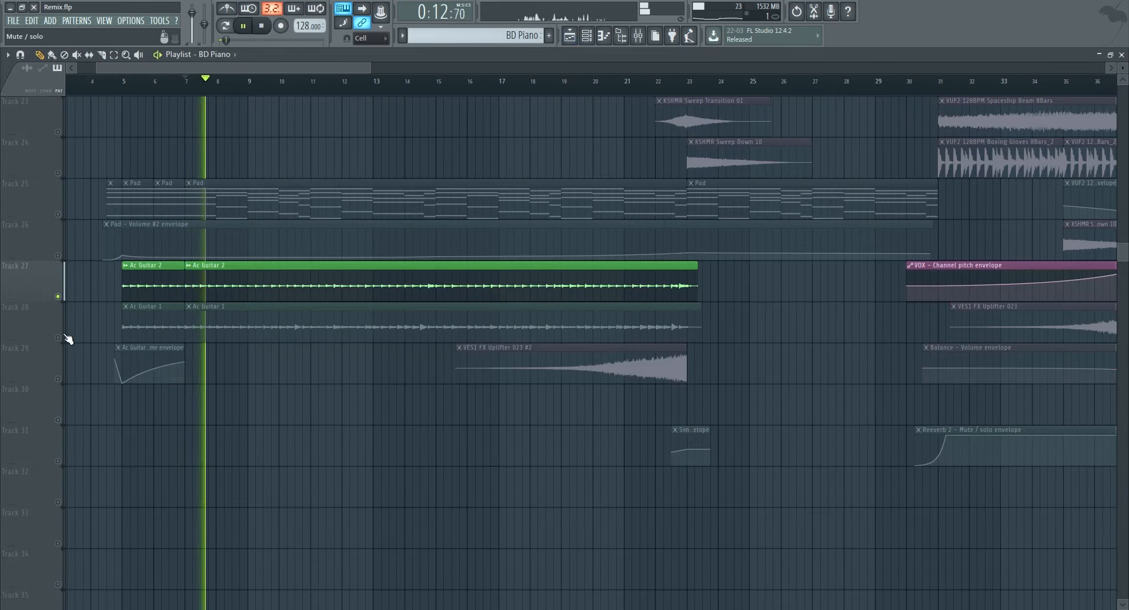
right_click(59, 337)
right_click(58, 296)
right_click(58, 296)
key(space)
Solo the Pad clips on track 25 with their volume envelope on track 26 and play them from bar 6.
scroll(59, 296, up, 2)
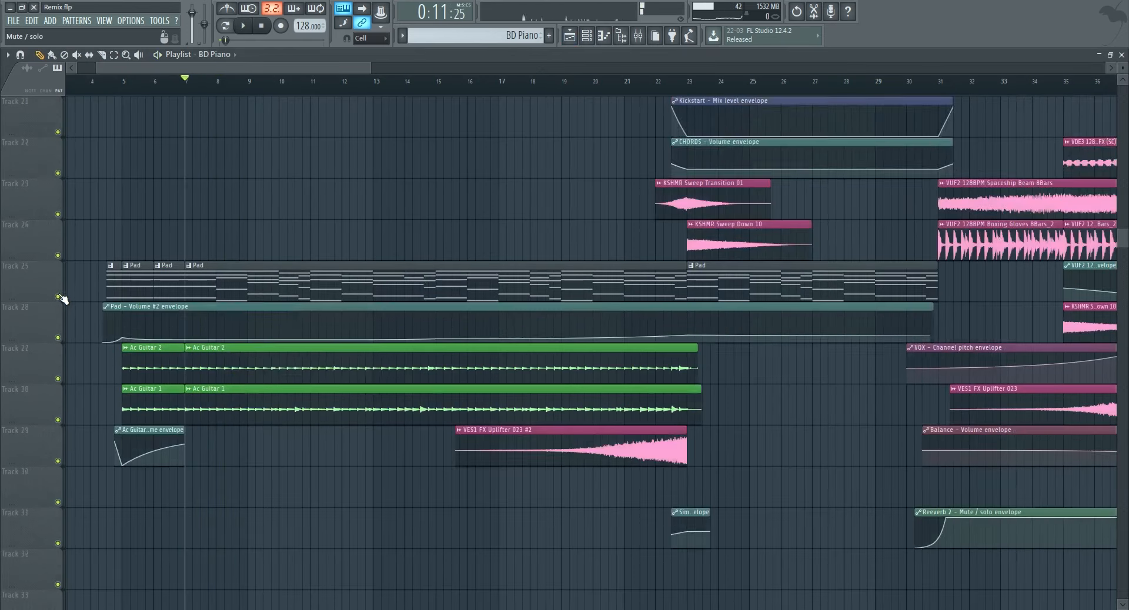
right_click(58, 296)
click(171, 88)
key(space)
Close the Piano instrument, select the Pad pattern from its playlist clip on track 25, and show its channel in the channel rack.
click(1120, 55)
scroll(183, 239, up, 5)
scroll(183, 239, down, 3)
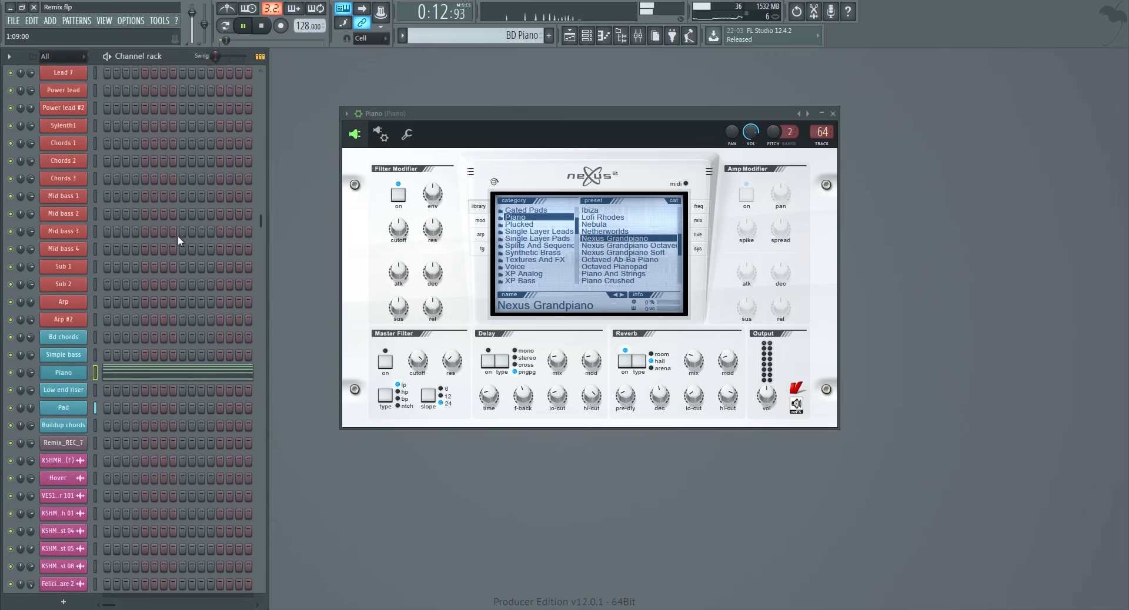
click(73, 367)
click(572, 40)
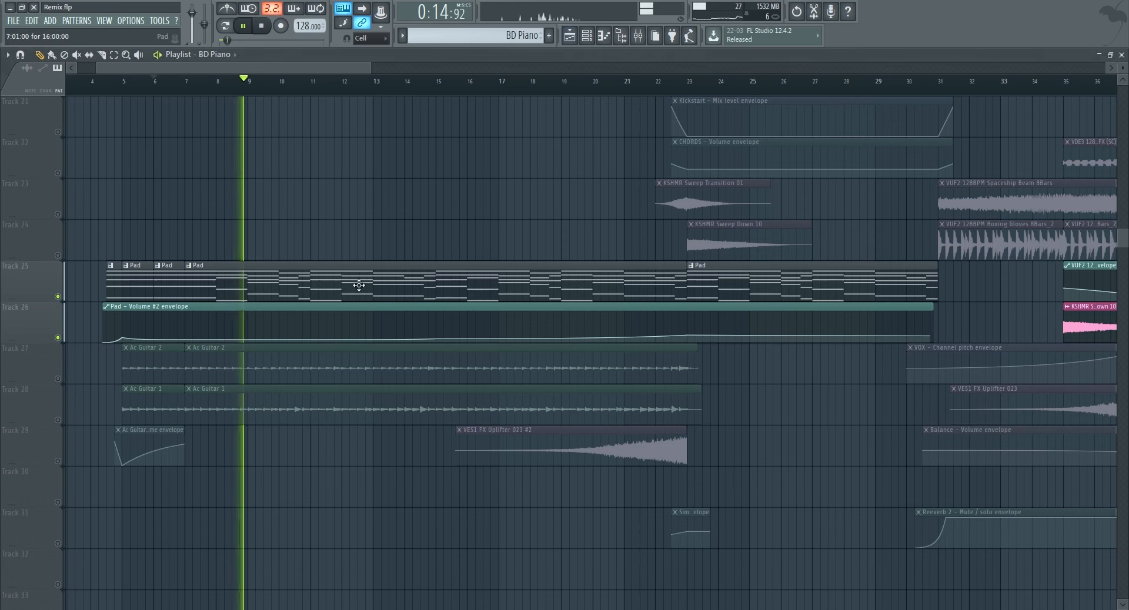
click(358, 285)
click(1122, 55)
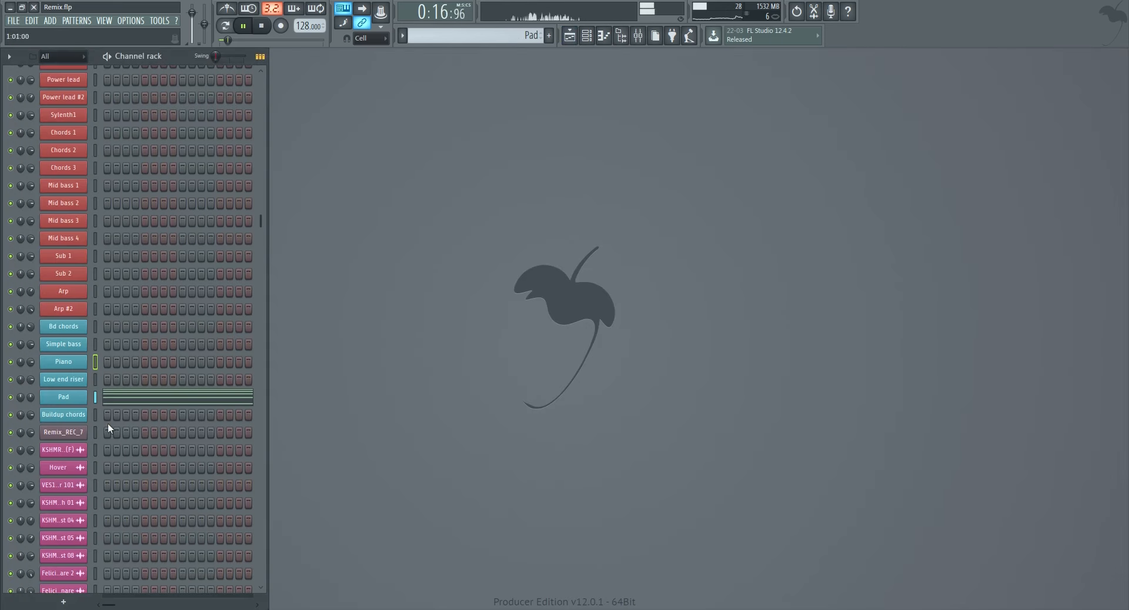
Open the Pad channel's Sylenth1 instrument, check its preset list without changing the preset, and close the instrument.
click(88, 398)
drag(654, 146, 541, 82)
click(567, 215)
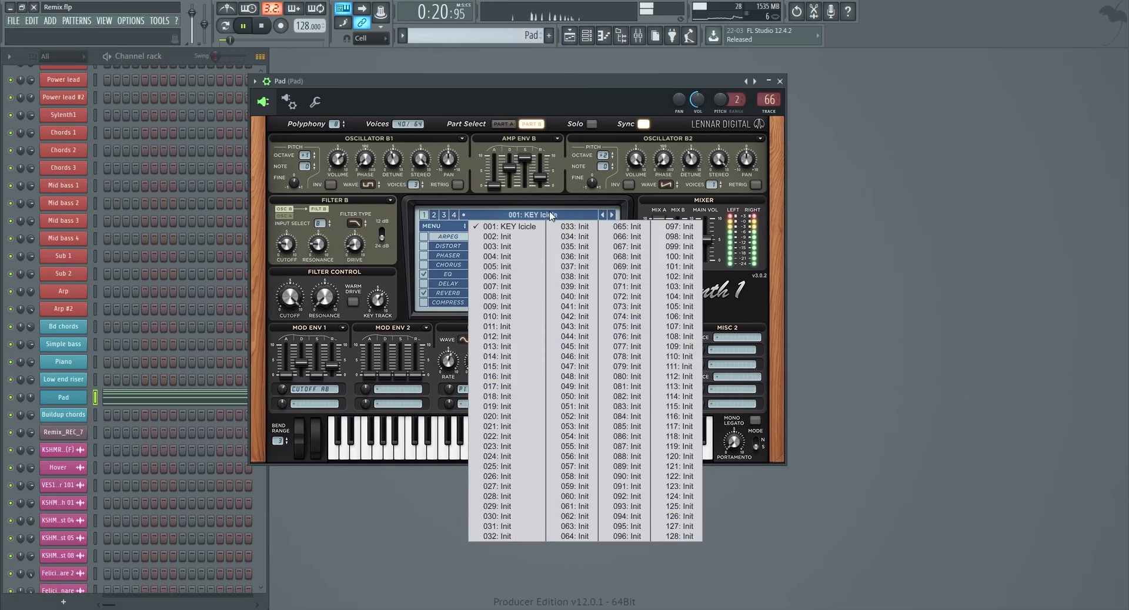
click(552, 214)
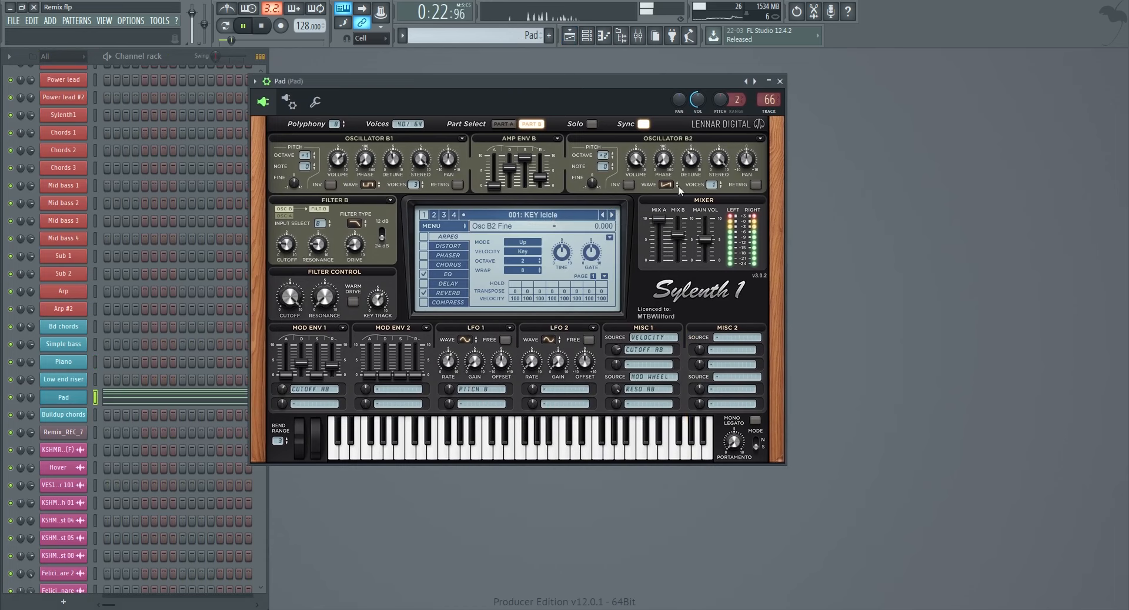
click(780, 82)
Inspect the FabFilter Pro-Q 2 curve on the Pad mixer track during playback, close it, and stop playback.
click(638, 36)
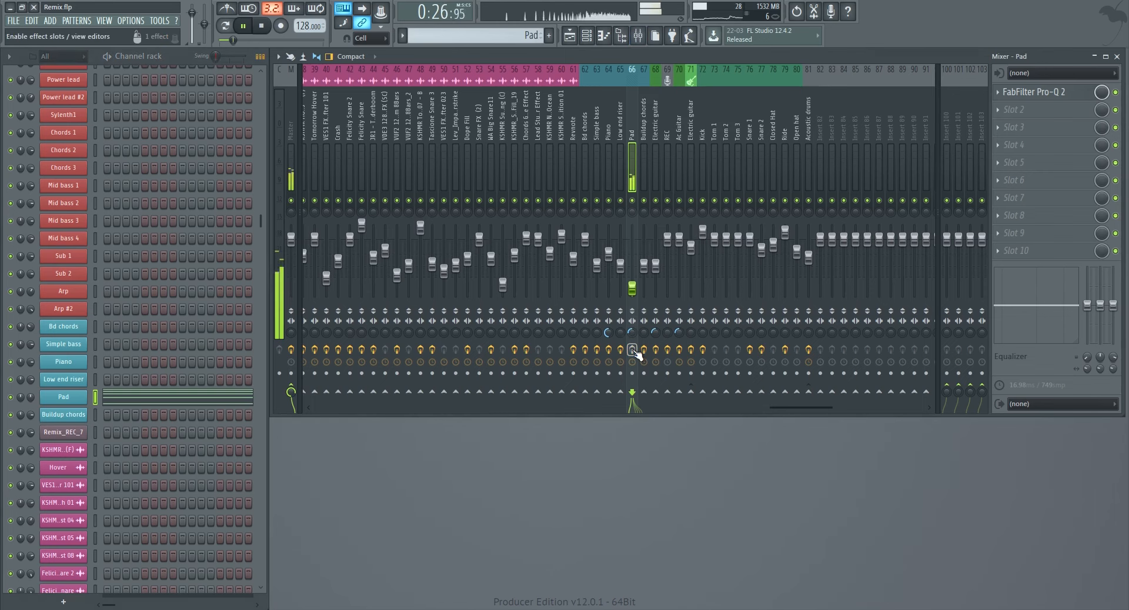
click(1057, 95)
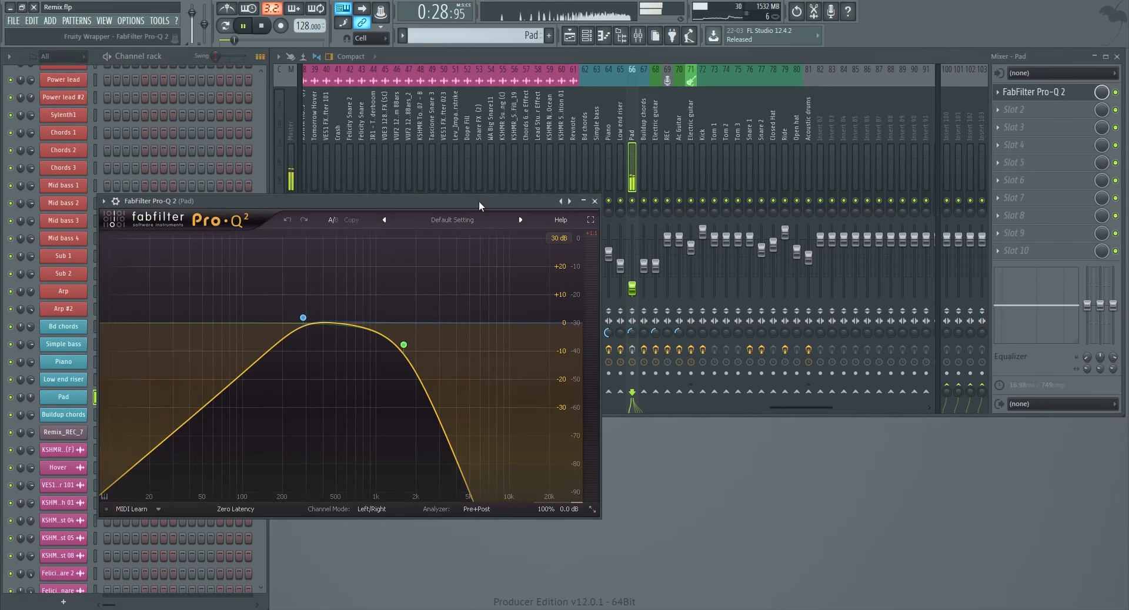
drag(479, 200, 490, 136)
click(606, 135)
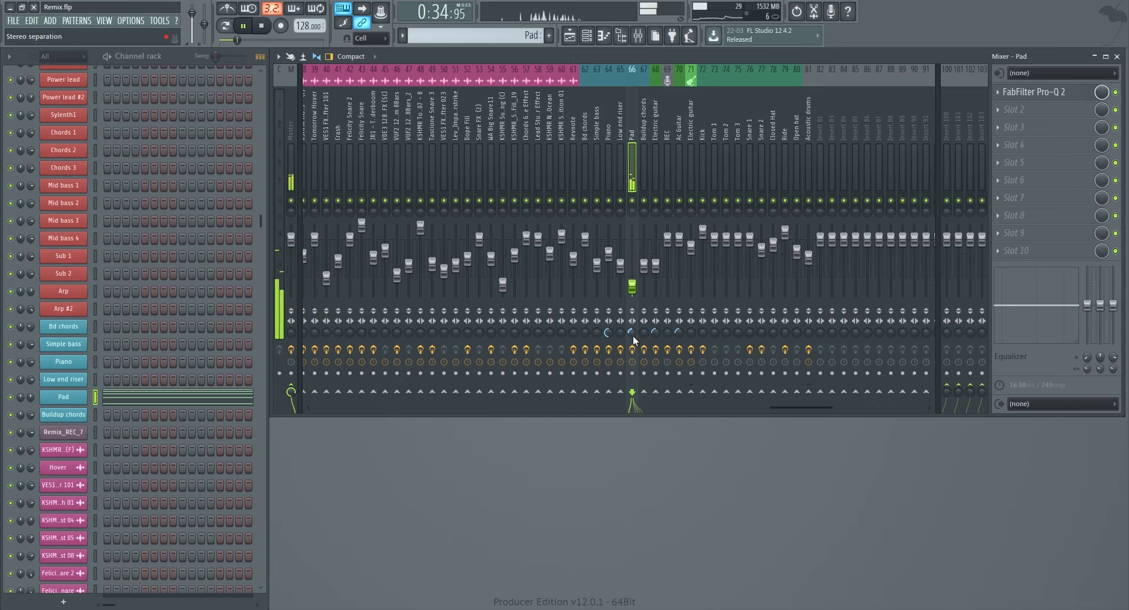
key(space)
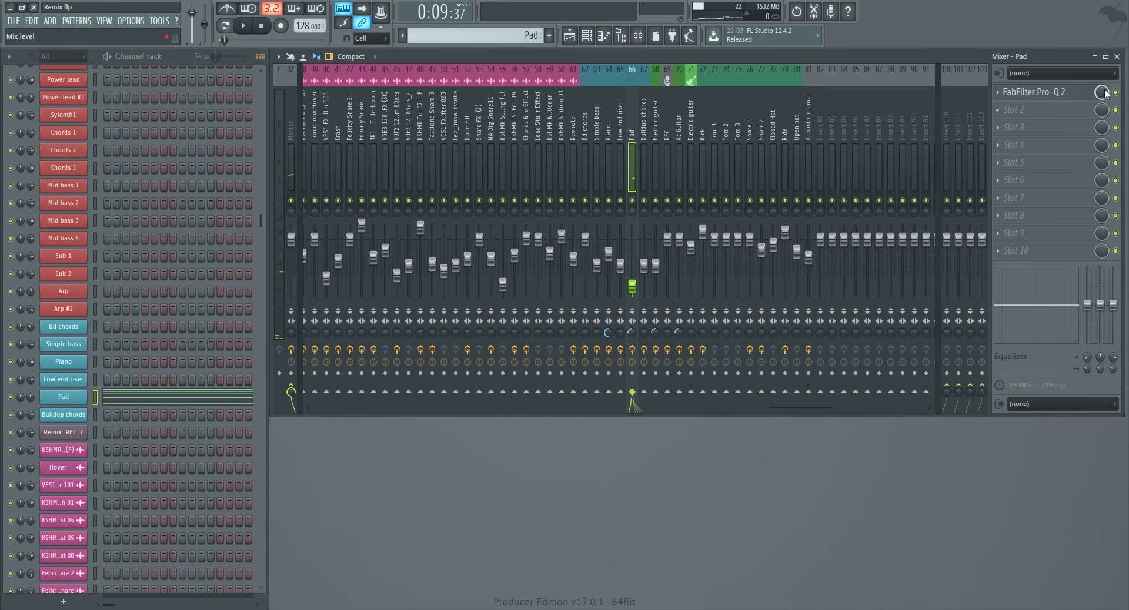
Play the pad briefly from bar 6, stop, and return to the playlist around the Pad clips on track 25.
key(space)
key(space)
key(F9)
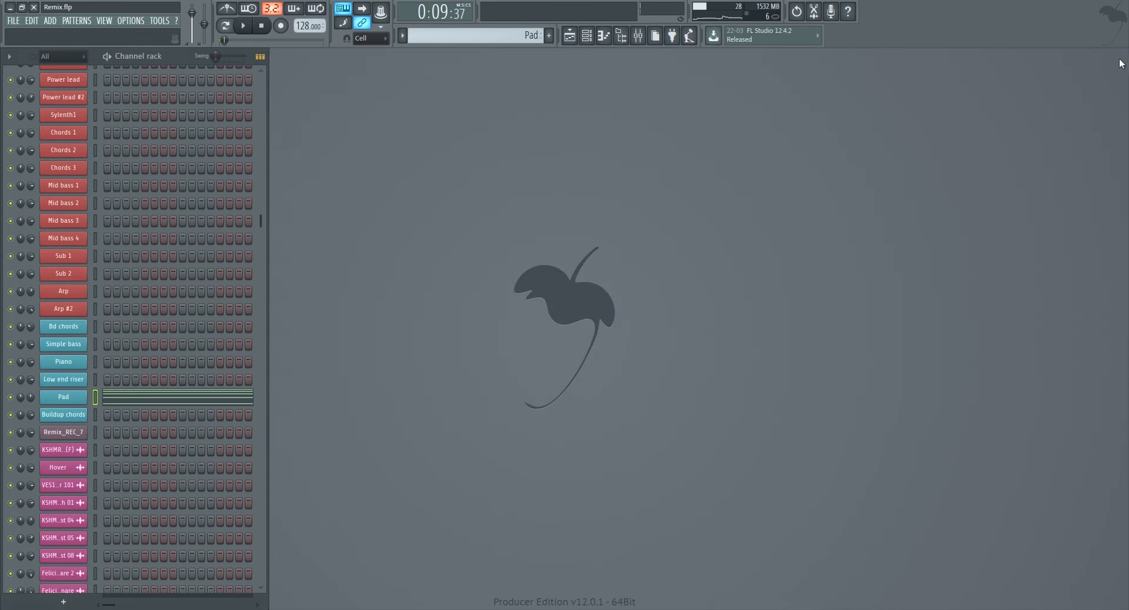
key(F5)
scroll(491, 266, down, 4)
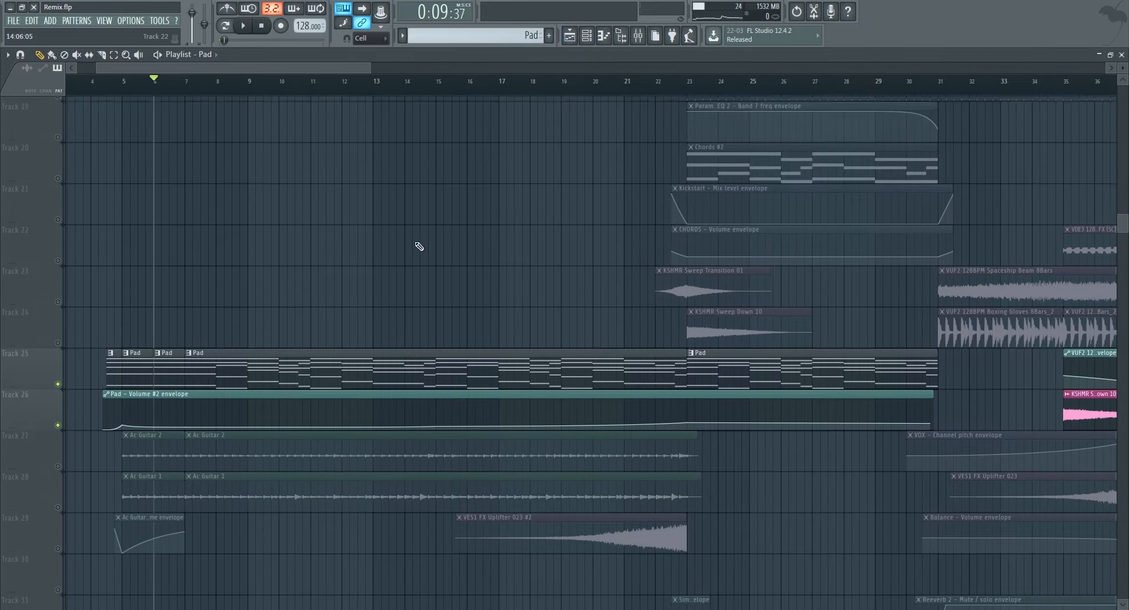
Unmute the acoustic guitar tracks 27 and 28 together with their volume envelope track 29 in the playlist.
click(59, 339)
click(61, 379)
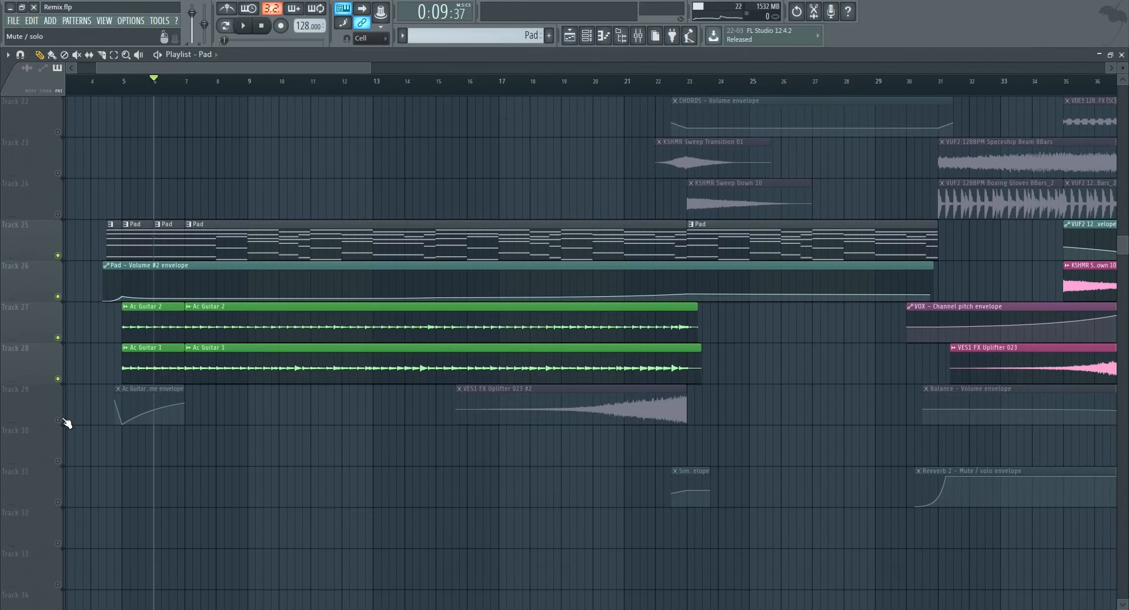
click(63, 420)
scroll(266, 379, up, 10)
scroll(266, 379, up, 6)
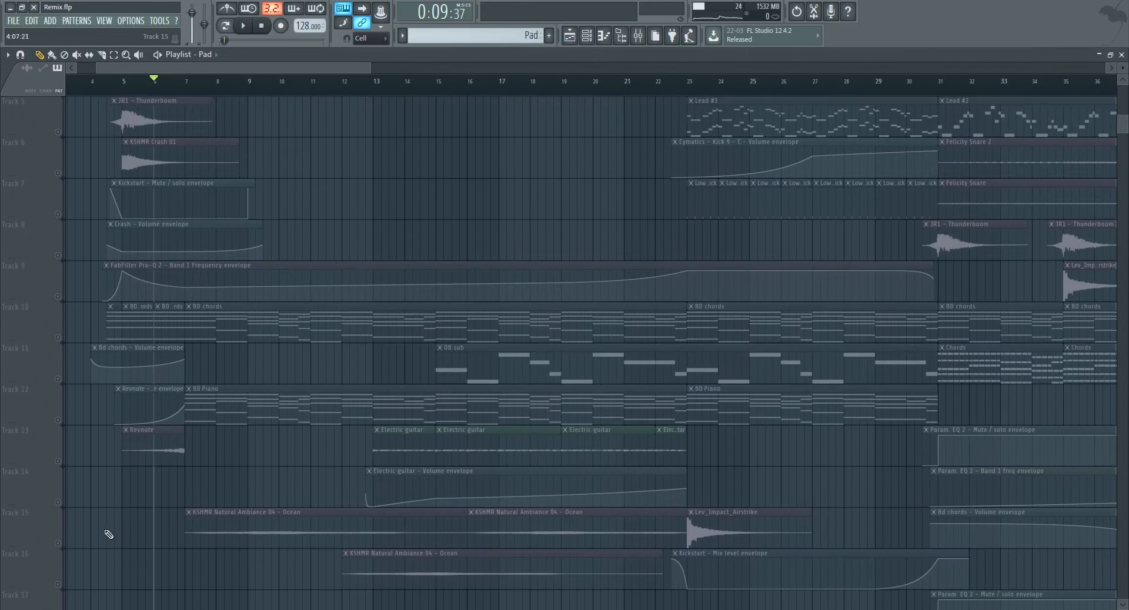
Unmute playlist tracks 15, 13, 12, 11, 10 and 9, holding the ambiance, electric guitar, piano and BD chords clips.
click(59, 544)
click(57, 461)
click(58, 420)
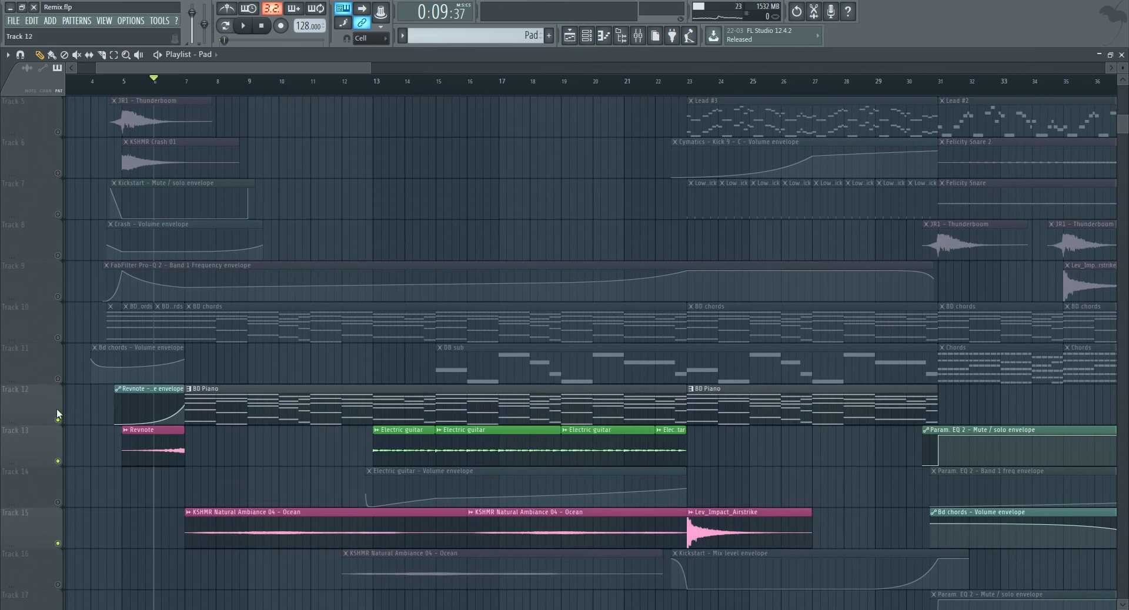
click(58, 379)
click(58, 339)
click(58, 296)
scroll(48, 344, up, 4)
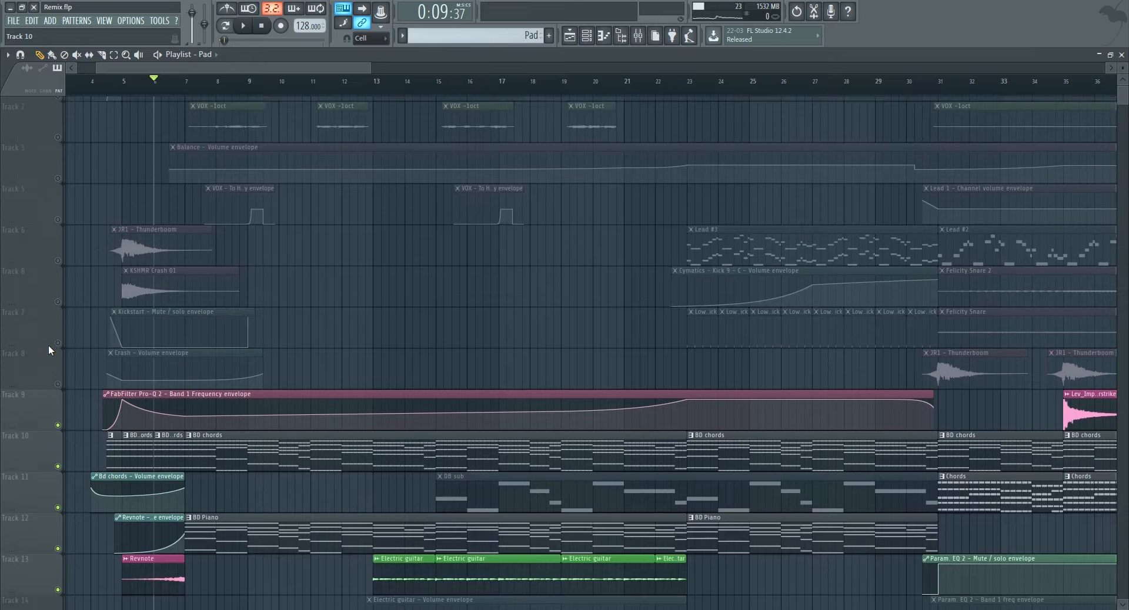
Unmute all remaining playlist tracks, but mute the VOX tracks 1 and 2.
click(58, 337)
click(58, 296)
right_click(59, 298)
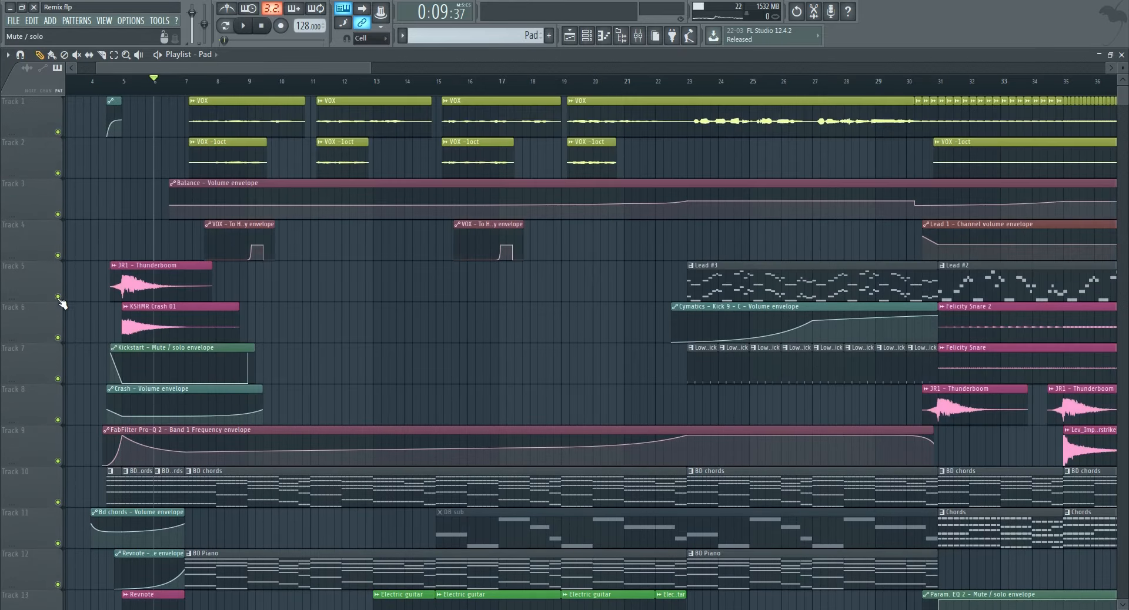
click(58, 173)
click(58, 132)
Play the intro without vocals from bar 4, review its layers from track 1 down to the acoustic guitars, and stop playback.
click(97, 82)
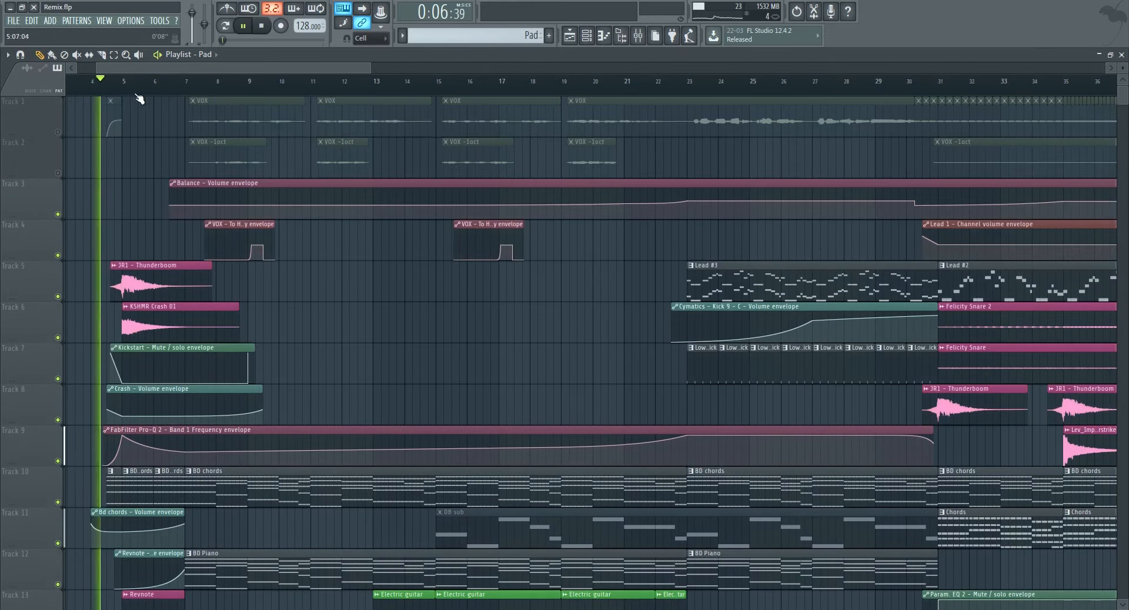
scroll(345, 290, down, 5)
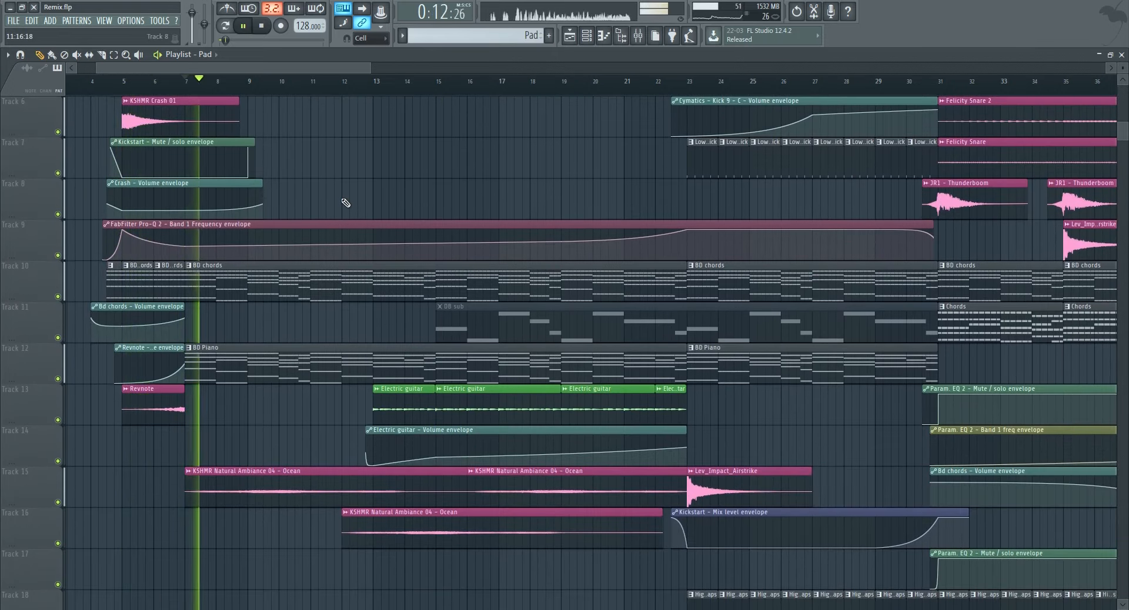
scroll(343, 201, down, 4)
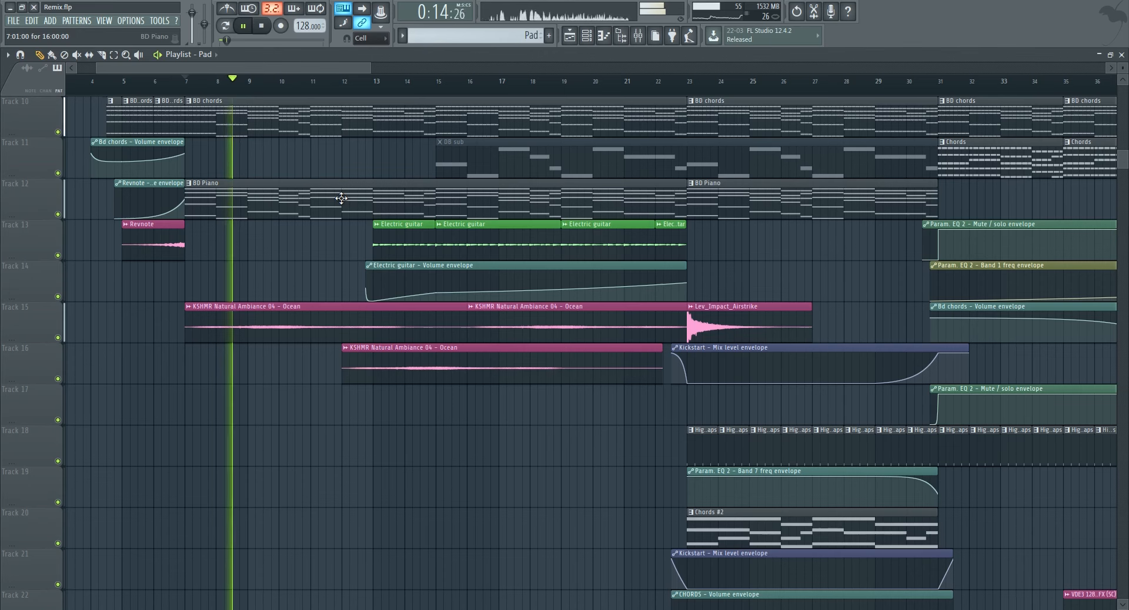
scroll(340, 433, up, 2)
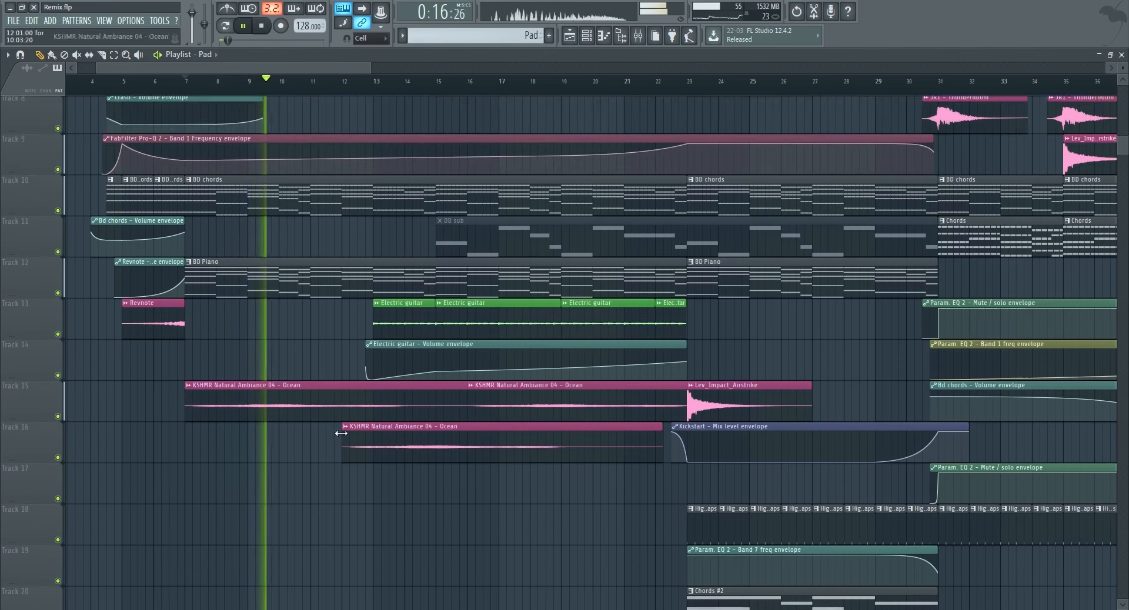
scroll(333, 447, down, 4)
scroll(334, 441, down, 12)
scroll(379, 426, up, 11)
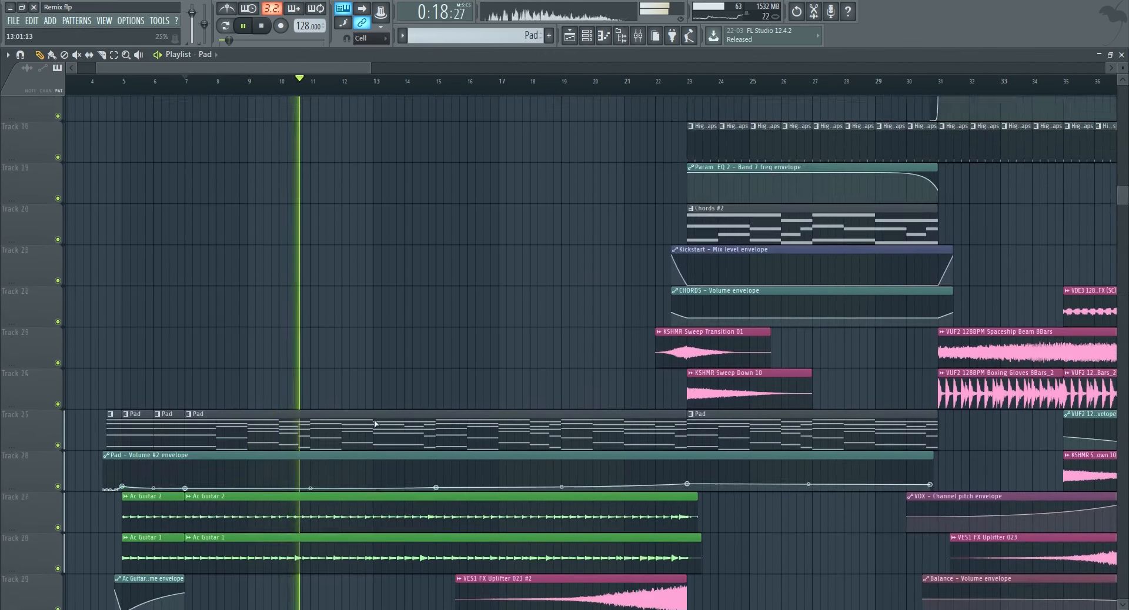
scroll(403, 420, up, 3)
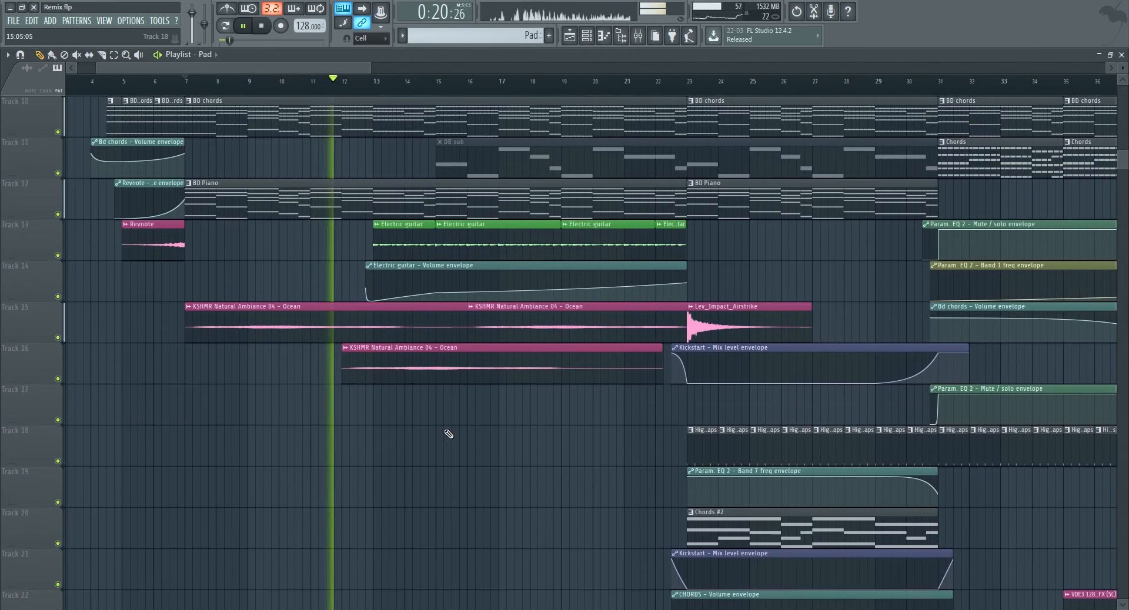
key(space)
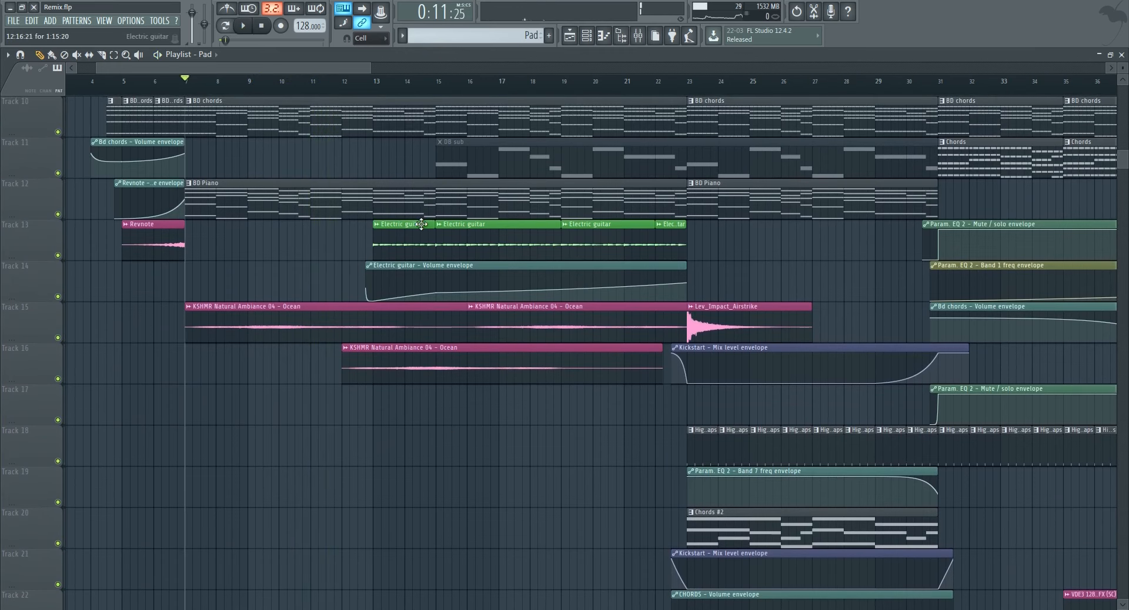
Unmute the first DB sub clip on track 11 and set the play position to bar 13.
click(520, 151)
click(374, 81)
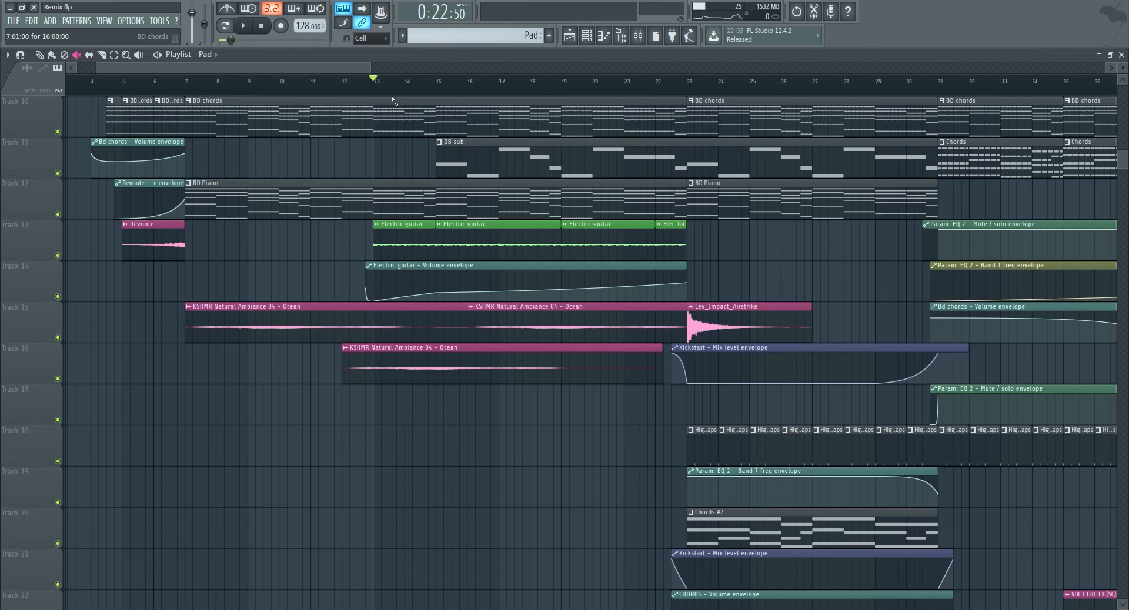
Solo the electric guitar track 13, unmute its volume envelope track 14, and play from bar 15.
right_click(58, 255)
click(59, 296)
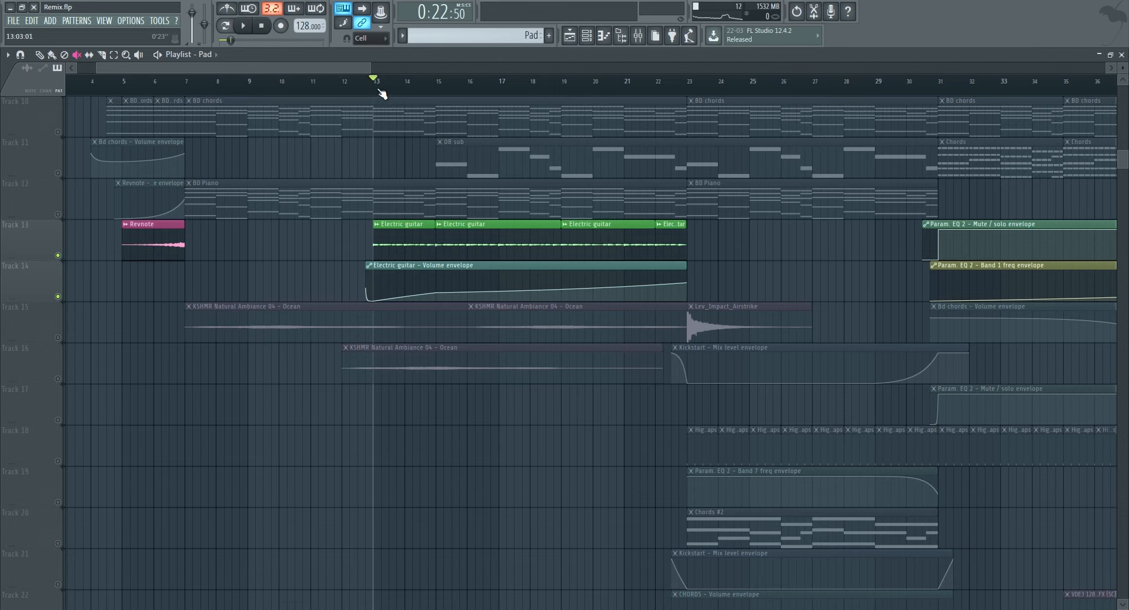
drag(382, 90, 438, 81)
key(space)
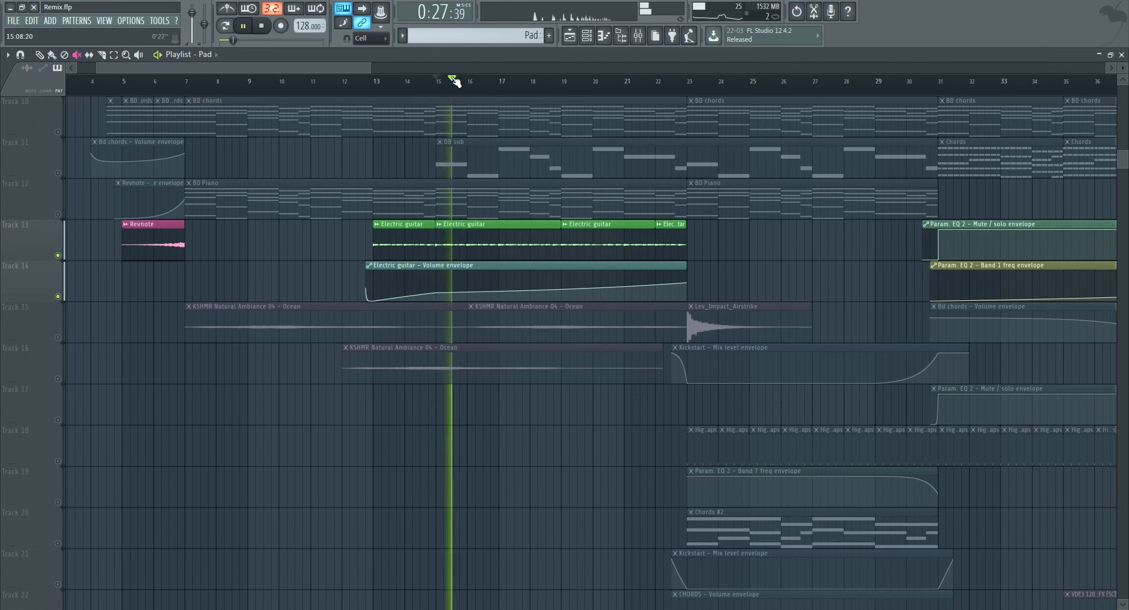
Show the Electric guitar track in the mixer and replay the guitar with its effects bypassed for comparison.
click(638, 36)
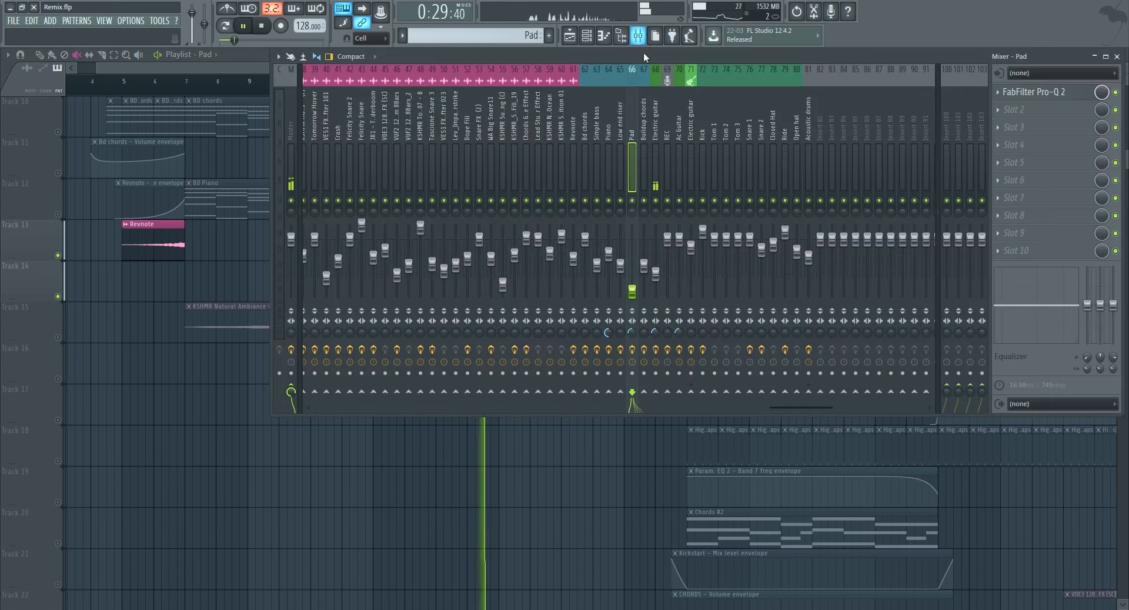
click(653, 160)
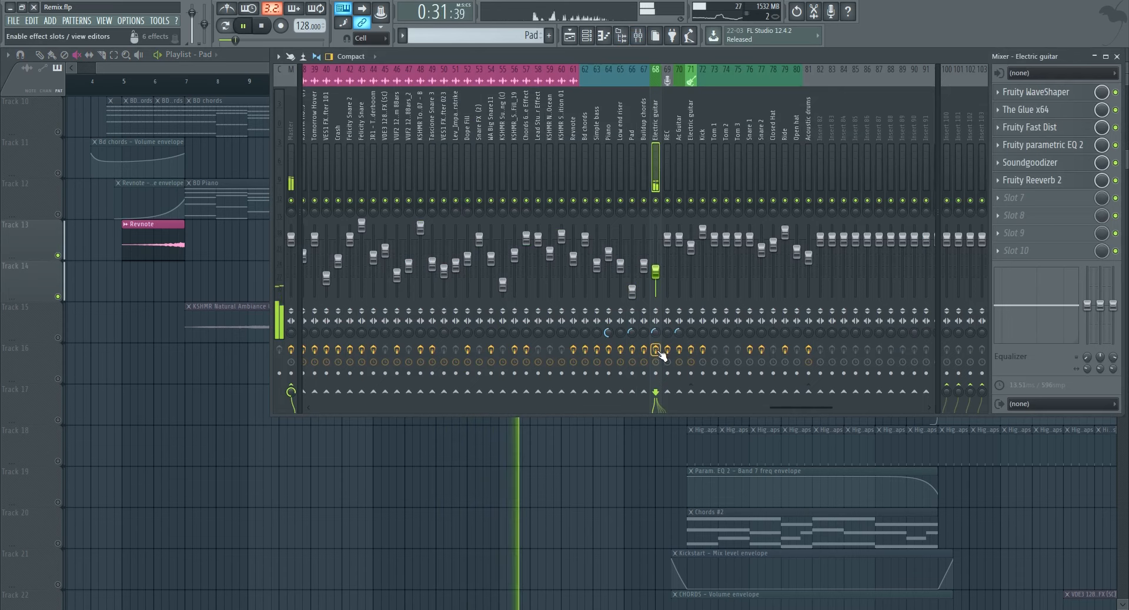
key(space)
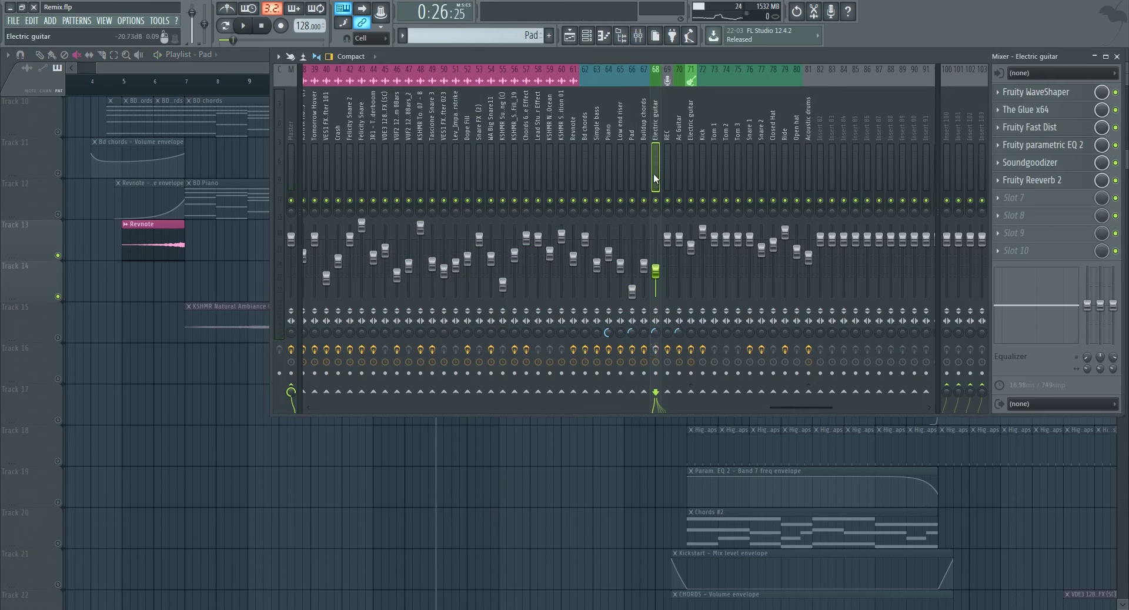
key(space)
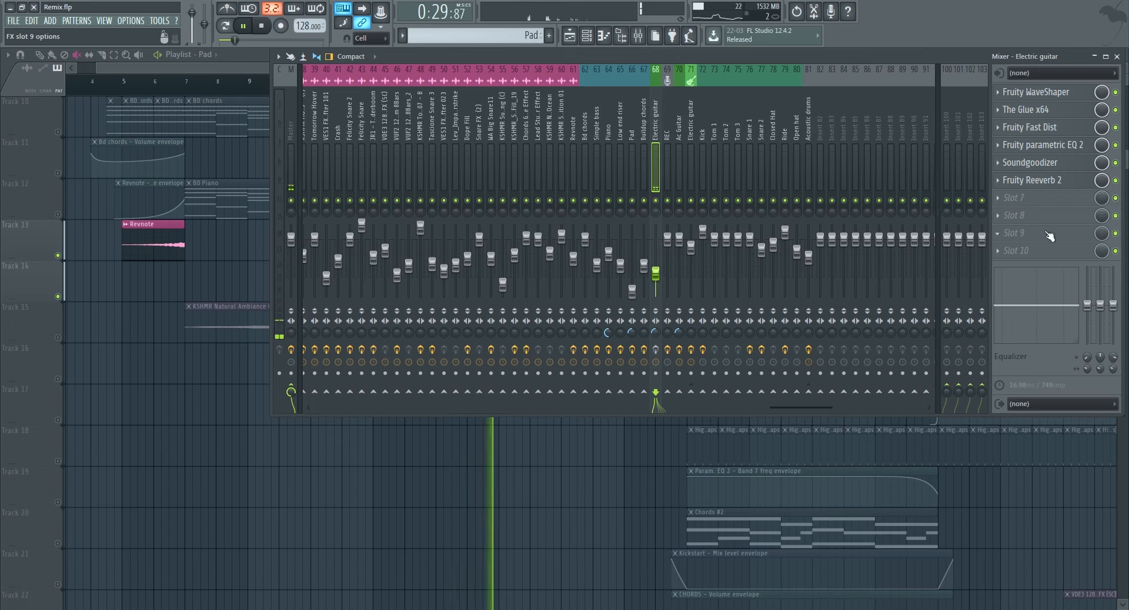
key(space)
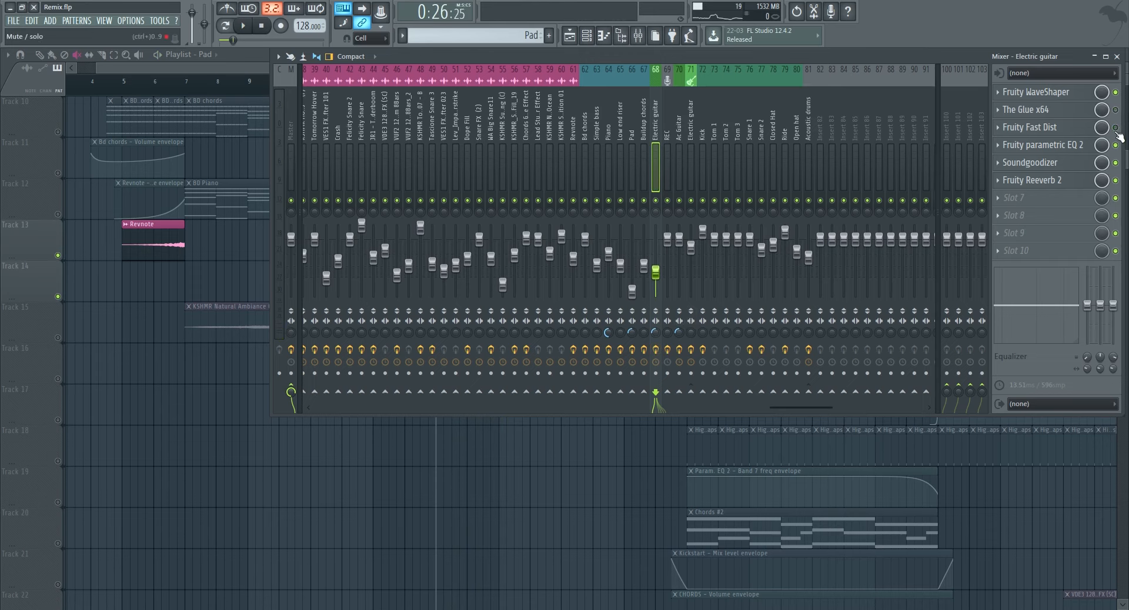
Inspect the Fruity WaveShaper curve on the Electric guitar mixer track during playback, close it, and stop playback.
click(1057, 93)
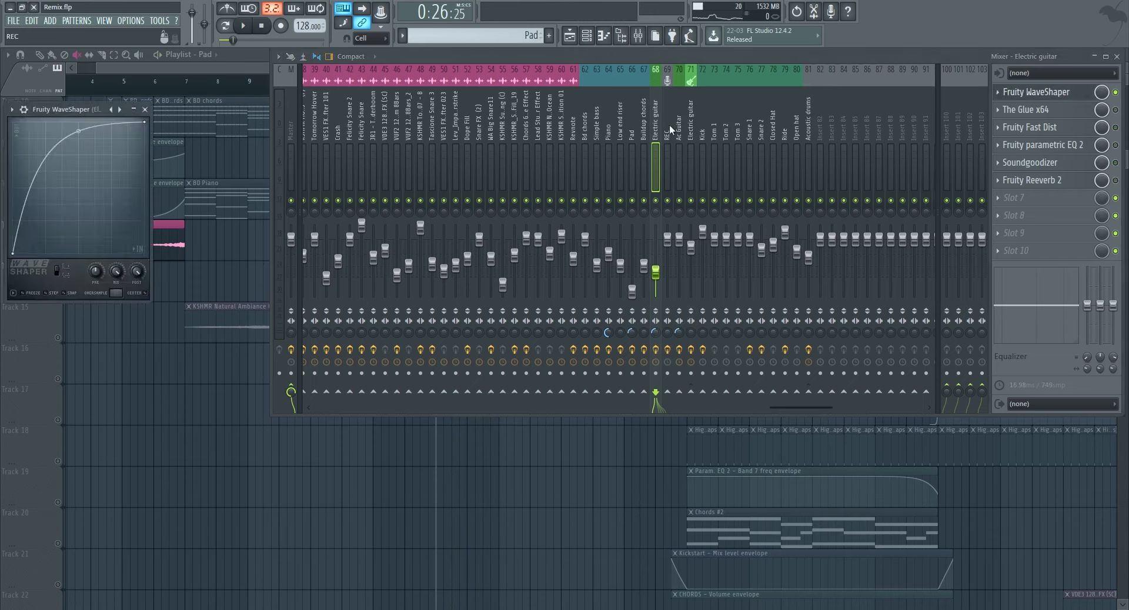
key(space)
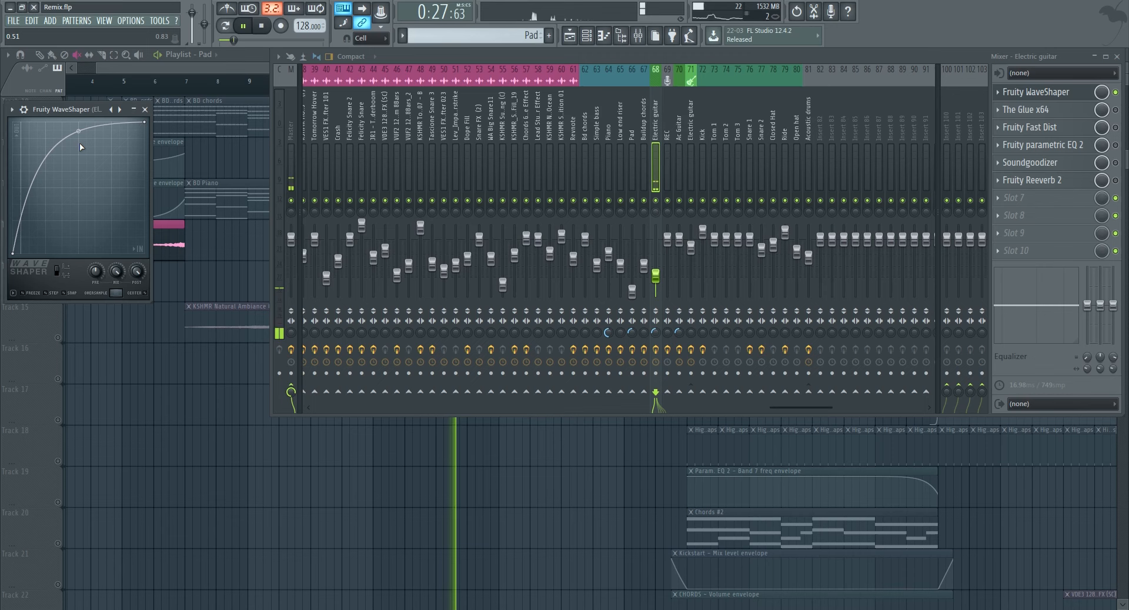
click(144, 110)
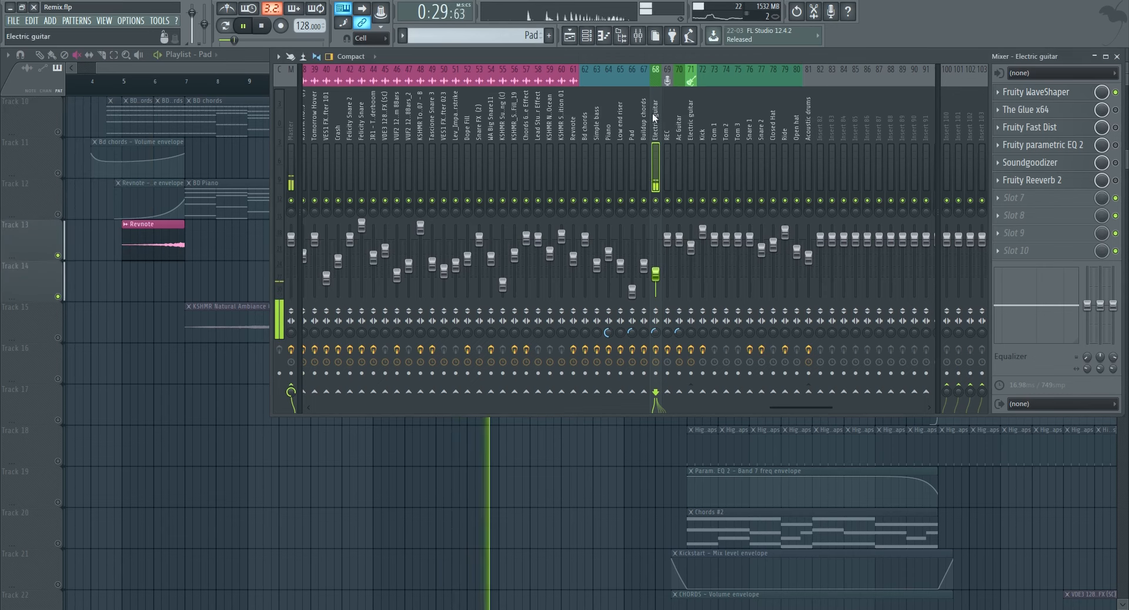
key(space)
Enable The Glue x64 on the Electric guitar mixer track, check its compression during playback, and close it.
click(1118, 111)
key(space)
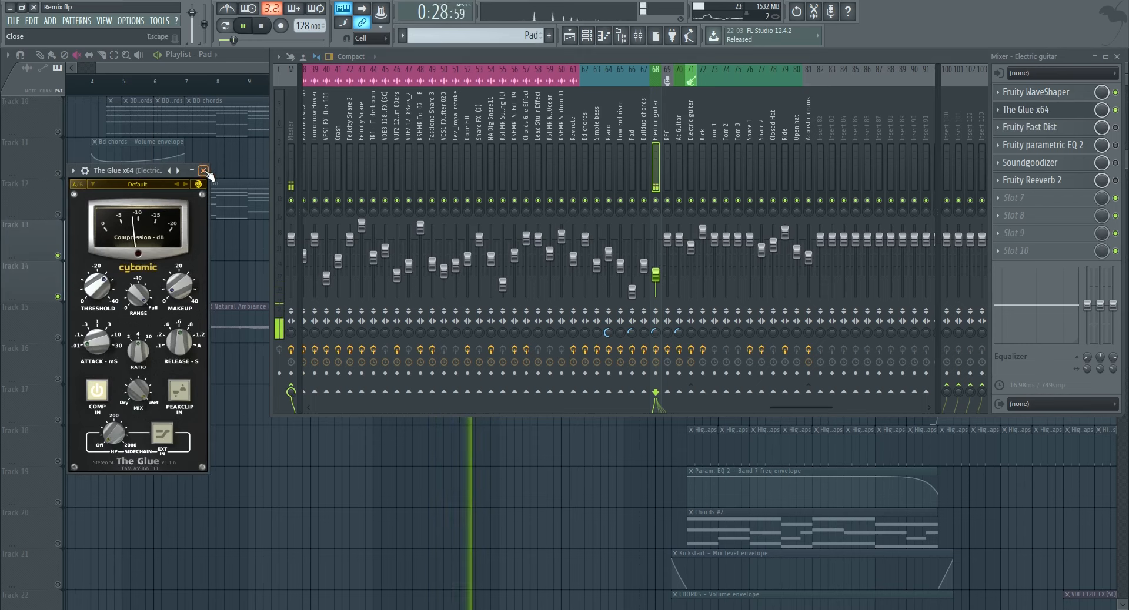
key(space)
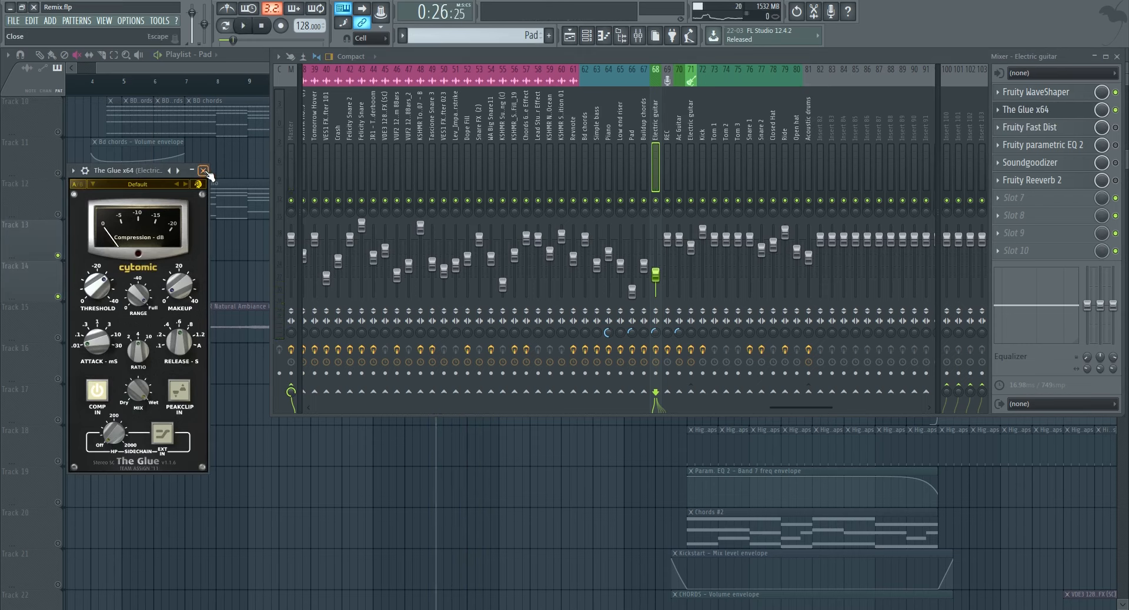
click(203, 170)
Enable Fruity Fast Dist on the Electric guitar mixer track, listen with its window open, and close it.
click(1050, 137)
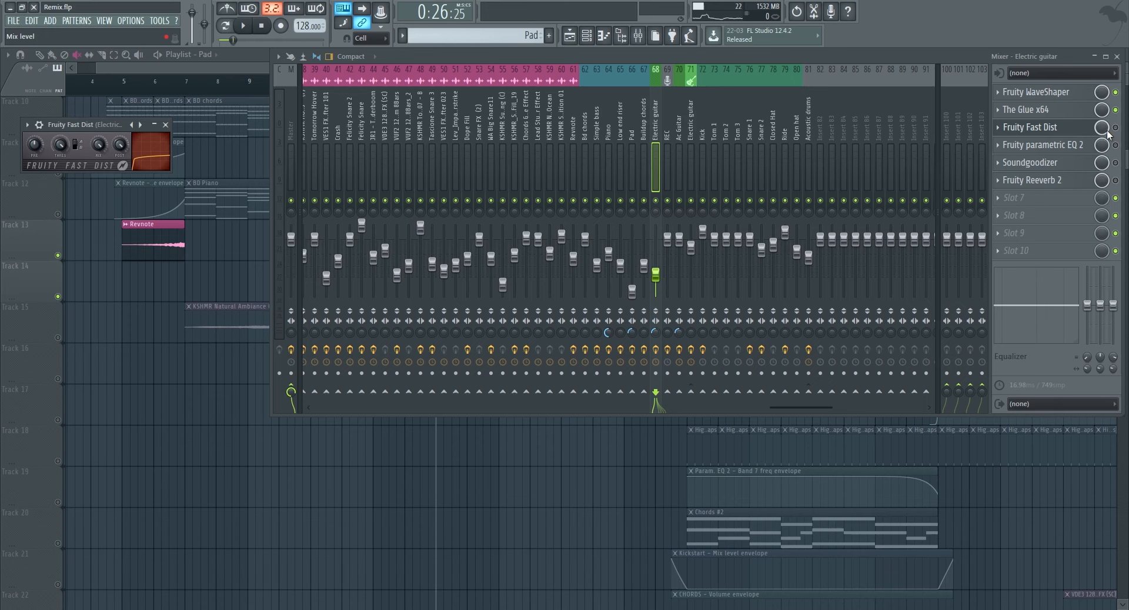
key(space)
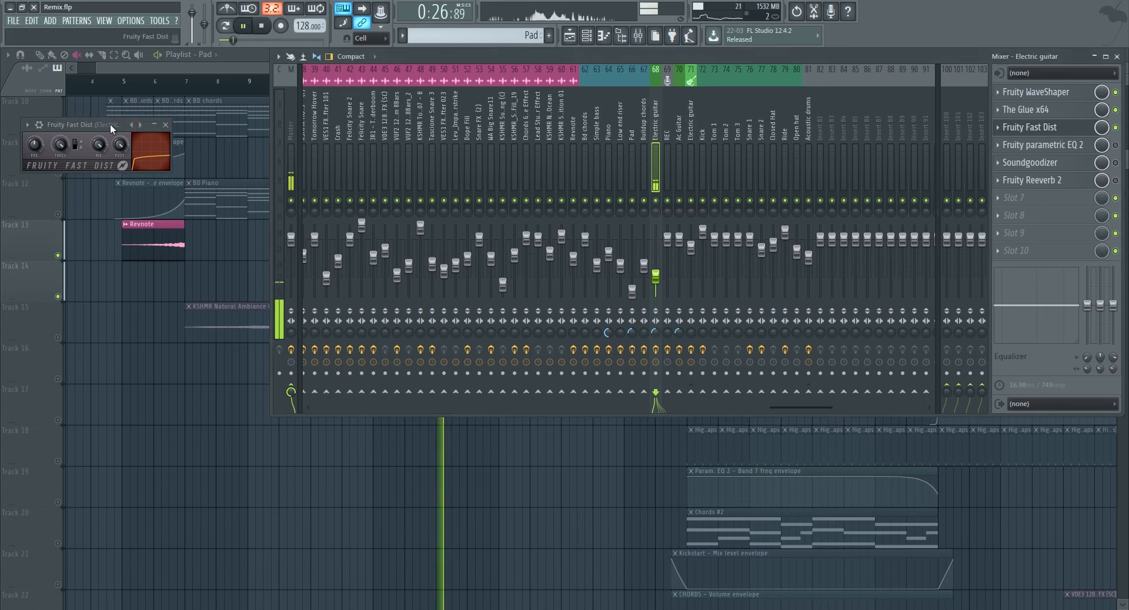
drag(108, 125, 167, 132)
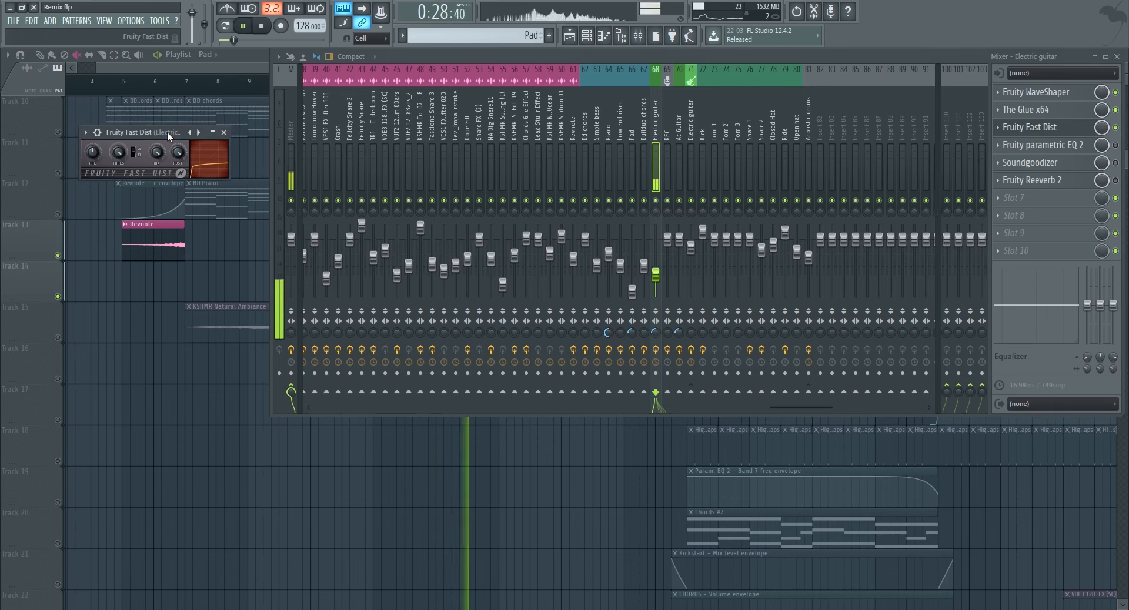
key(space)
click(224, 133)
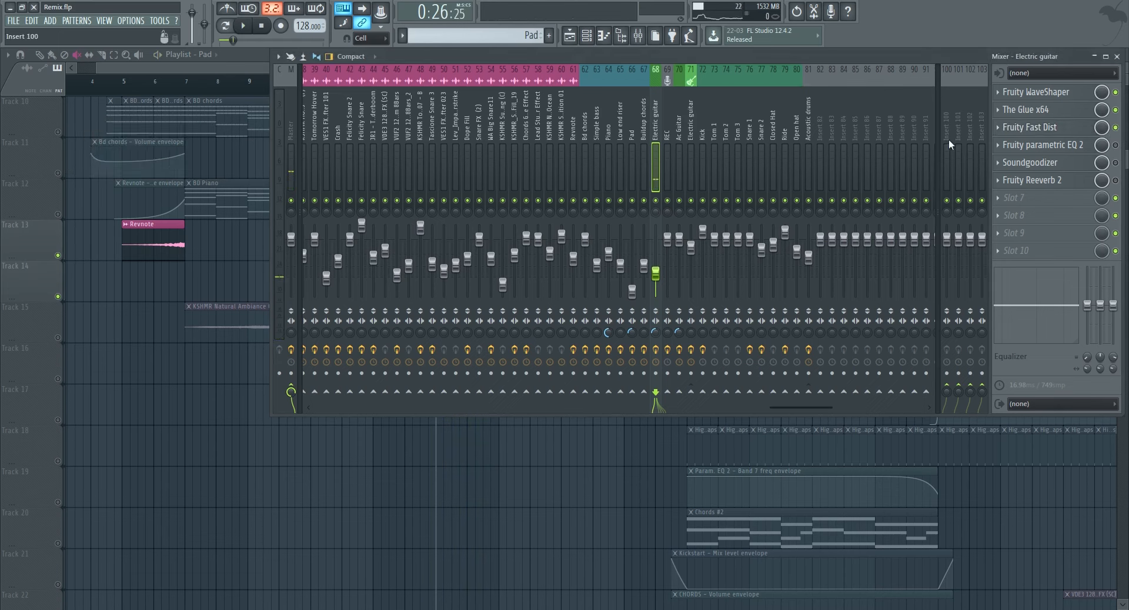
Enable Fruity parametric EQ 2 on the Electric guitar mixer track and inspect its curve during a short playback.
click(1088, 149)
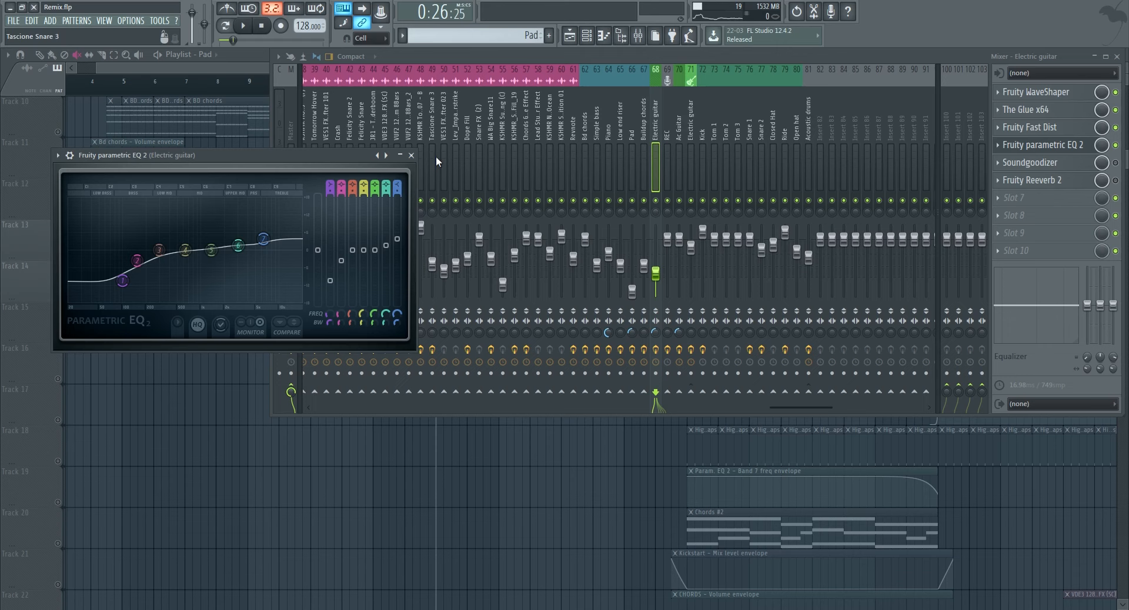
key(space)
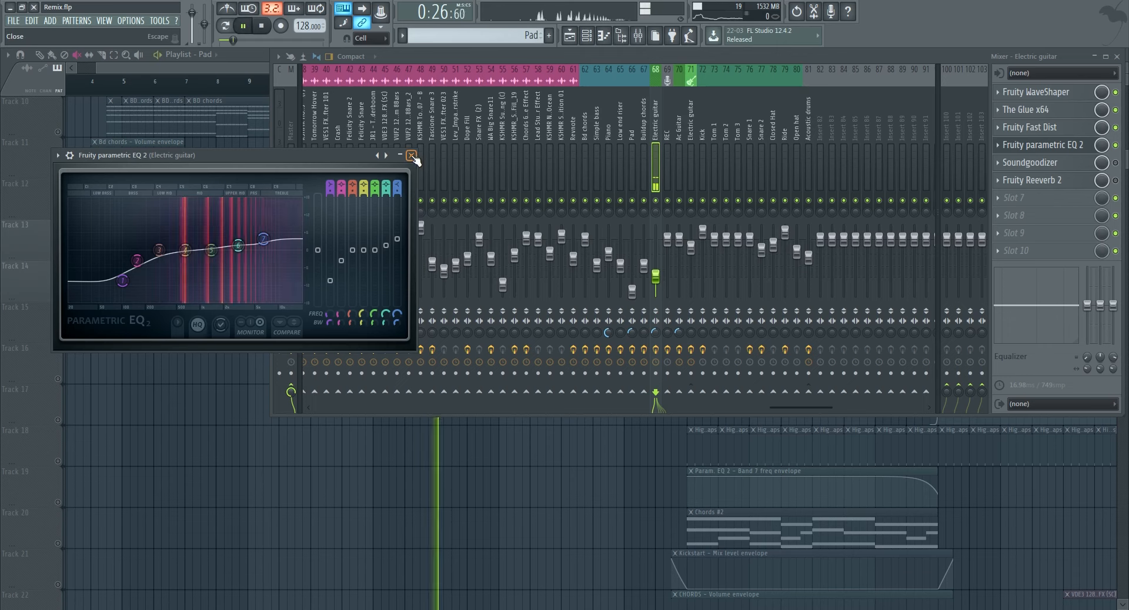
click(1124, 148)
key(space)
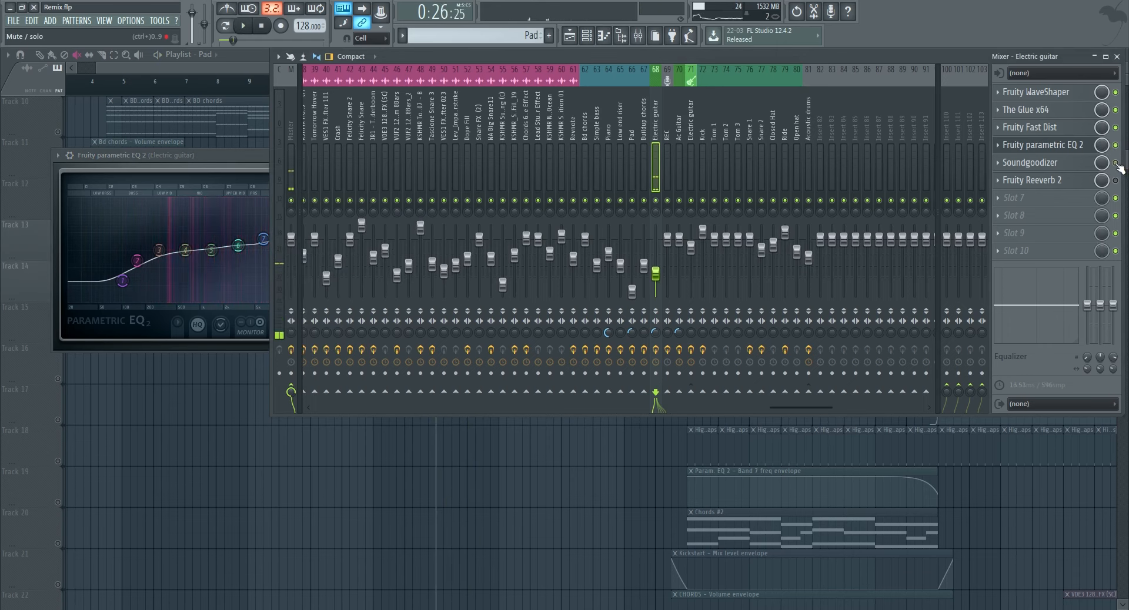
Inspect the Soundgoodizer on the Electric guitar mixer track during playback, close it and the EQ window, and stop playback.
click(1082, 166)
key(space)
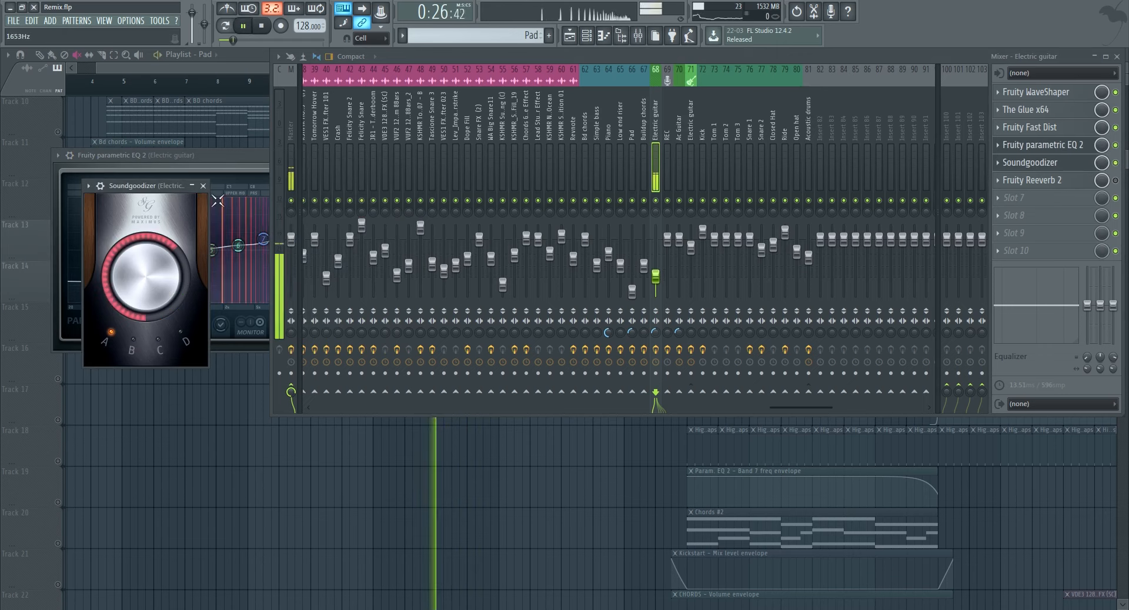
click(243, 156)
click(411, 156)
drag(160, 187, 194, 149)
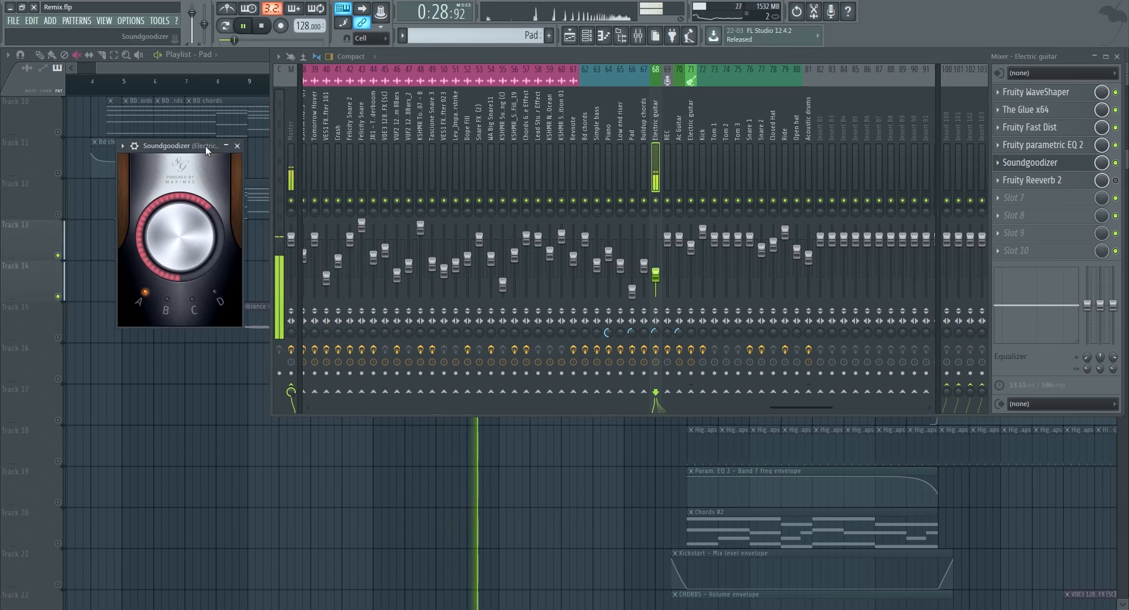
click(238, 147)
key(space)
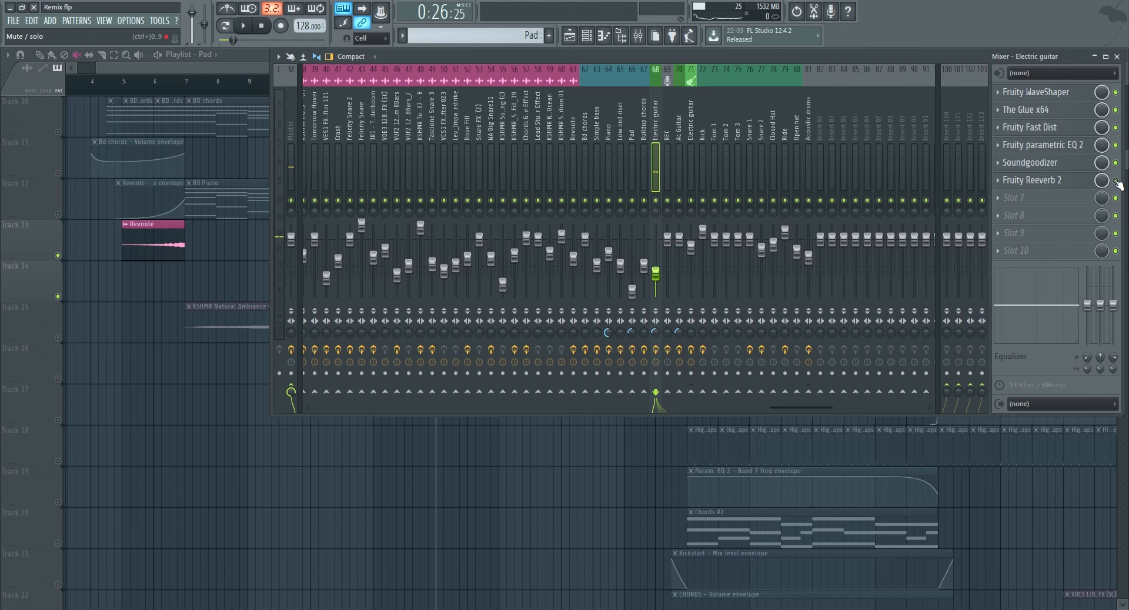
Inspect Fruity Reeverb 2 on the Electric guitar mixer track during a short playback, close it, and return to the playlist.
click(1029, 180)
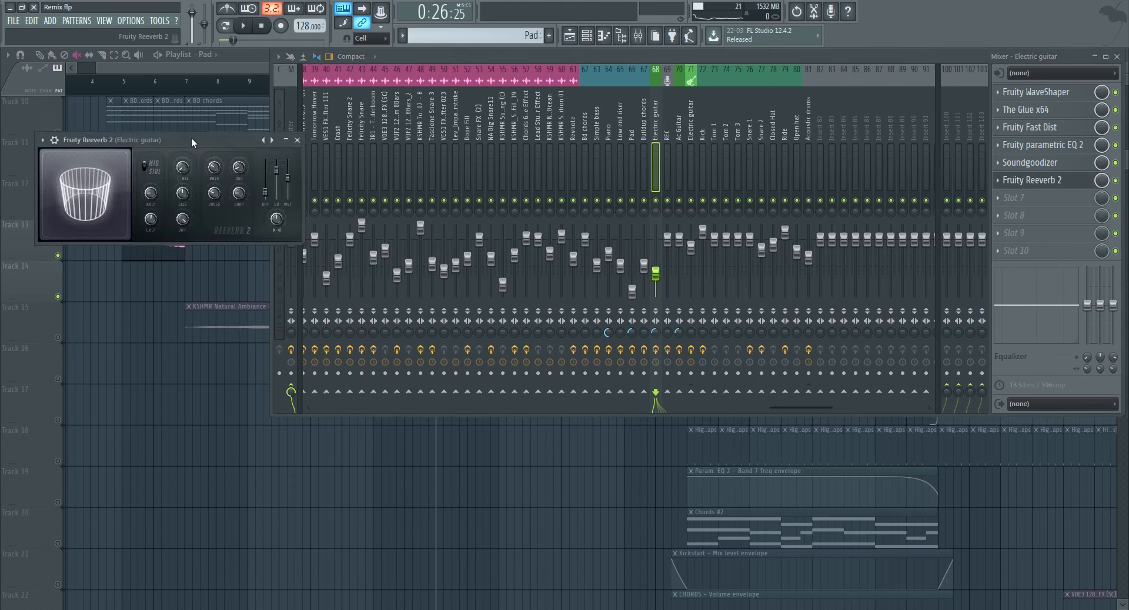
drag(192, 137, 255, 151)
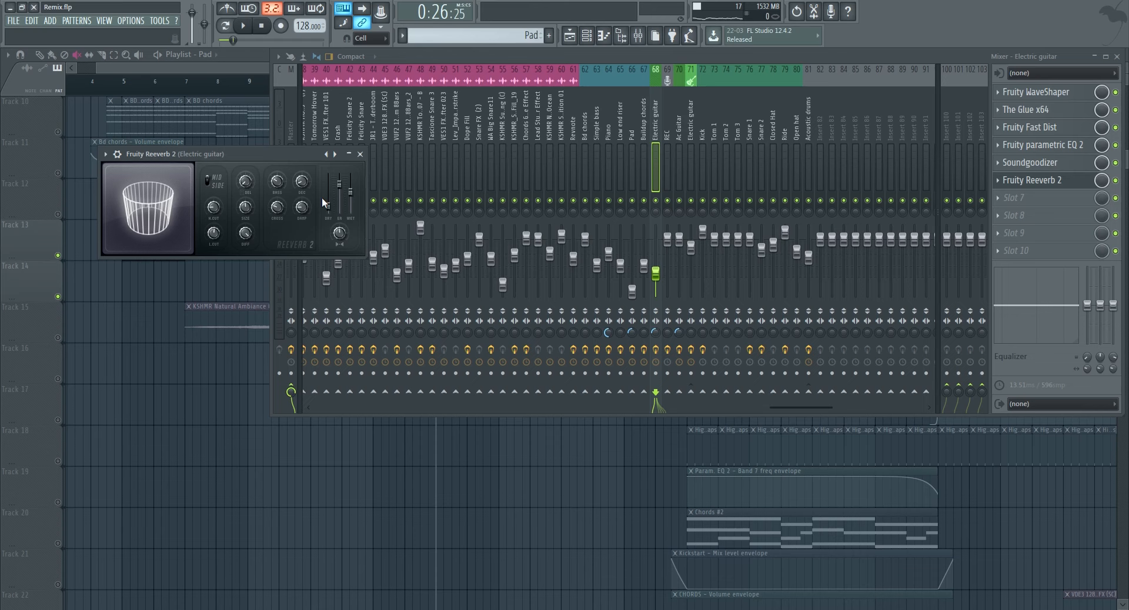
key(space)
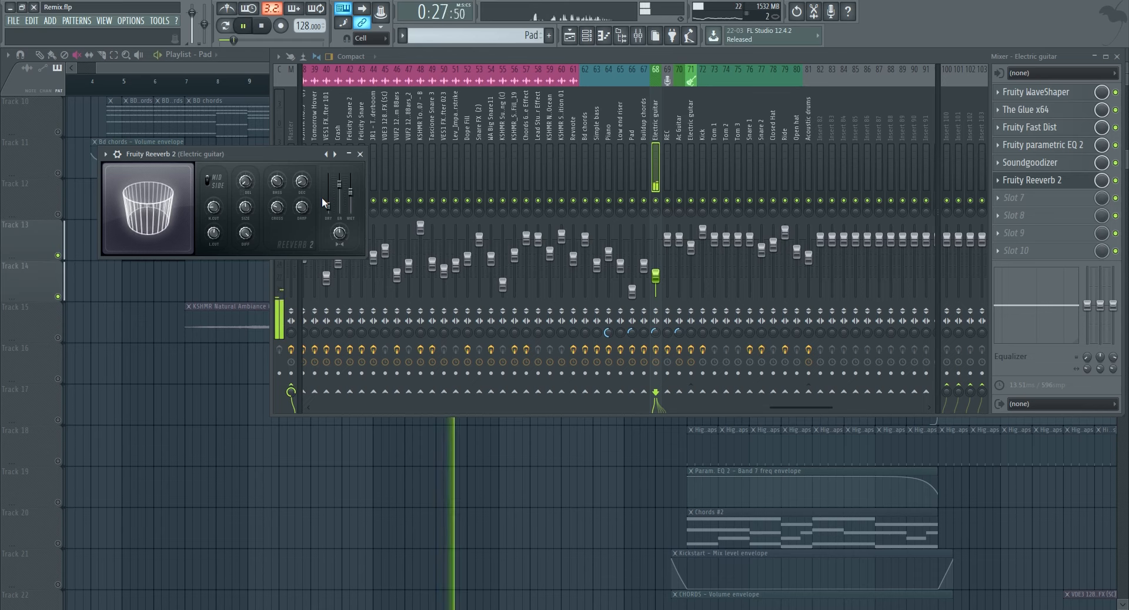
click(360, 154)
key(space)
key(F9)
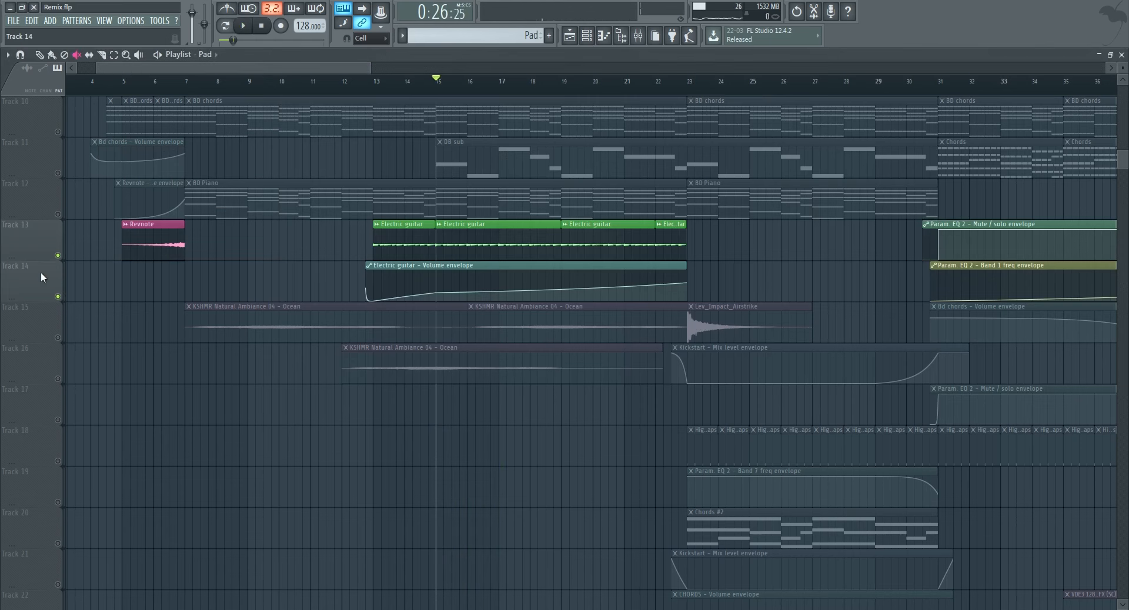
Solo Track 11 with the DB sub pattern in the playlist and start playback.
scroll(549, 484, up, 5)
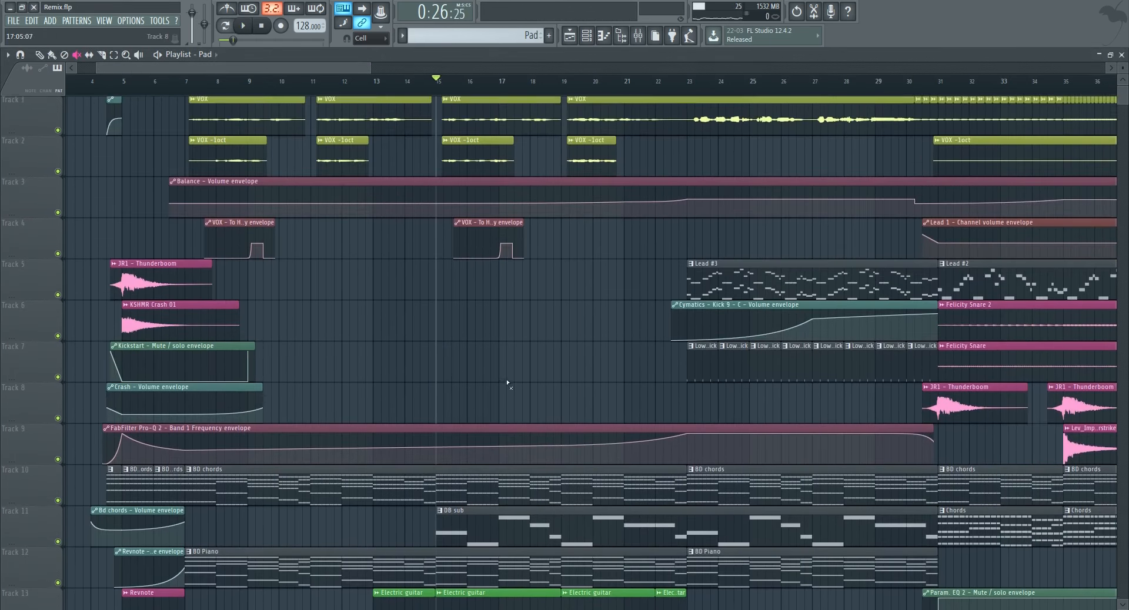
scroll(508, 383, down, 11)
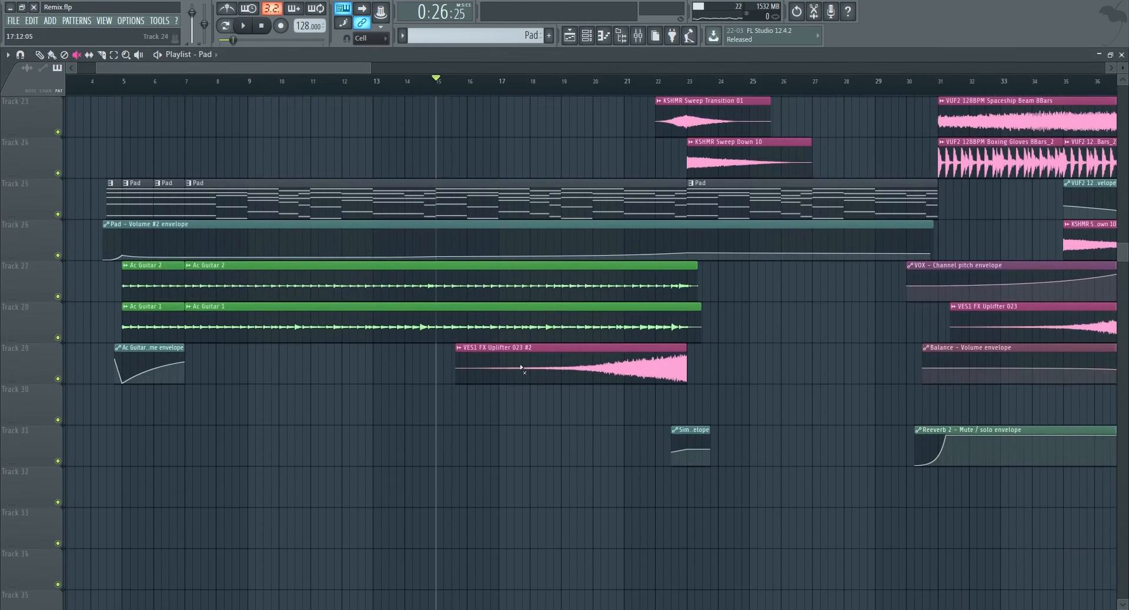
scroll(521, 367, up, 8)
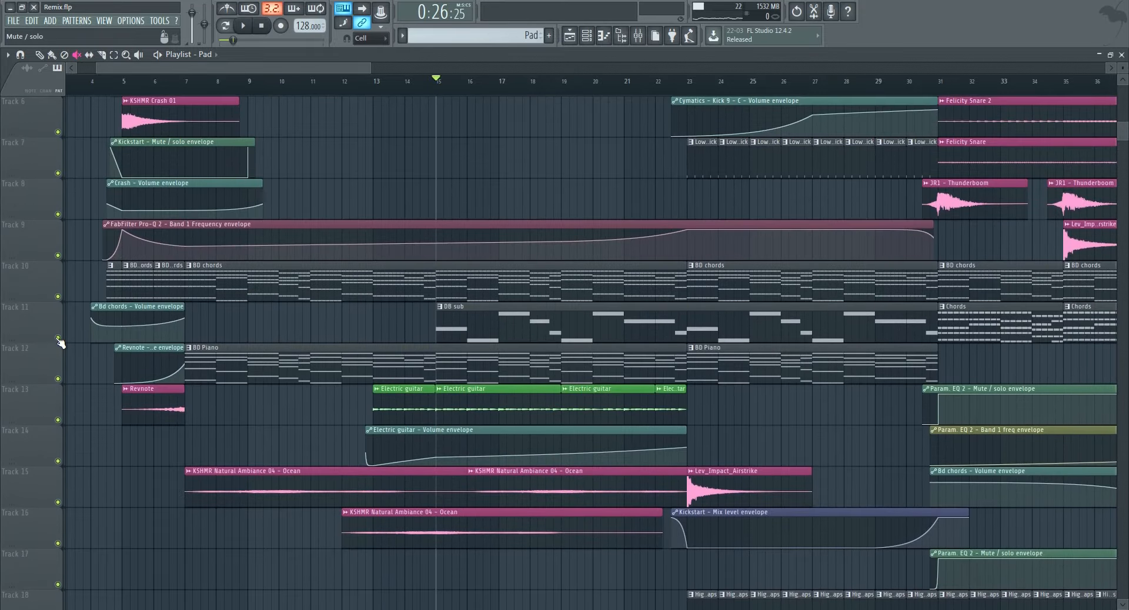
ctrl+click(58, 338)
key(space)
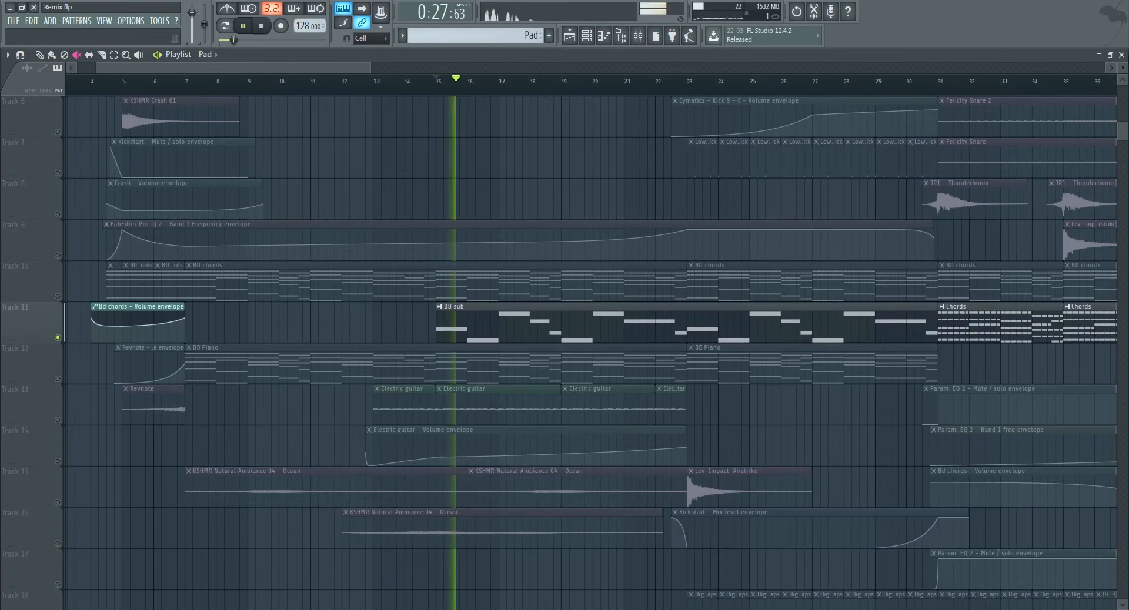
Hide the playlist, inspect the Simple bass channel's Harmor instrument during playback, and close it.
click(1121, 55)
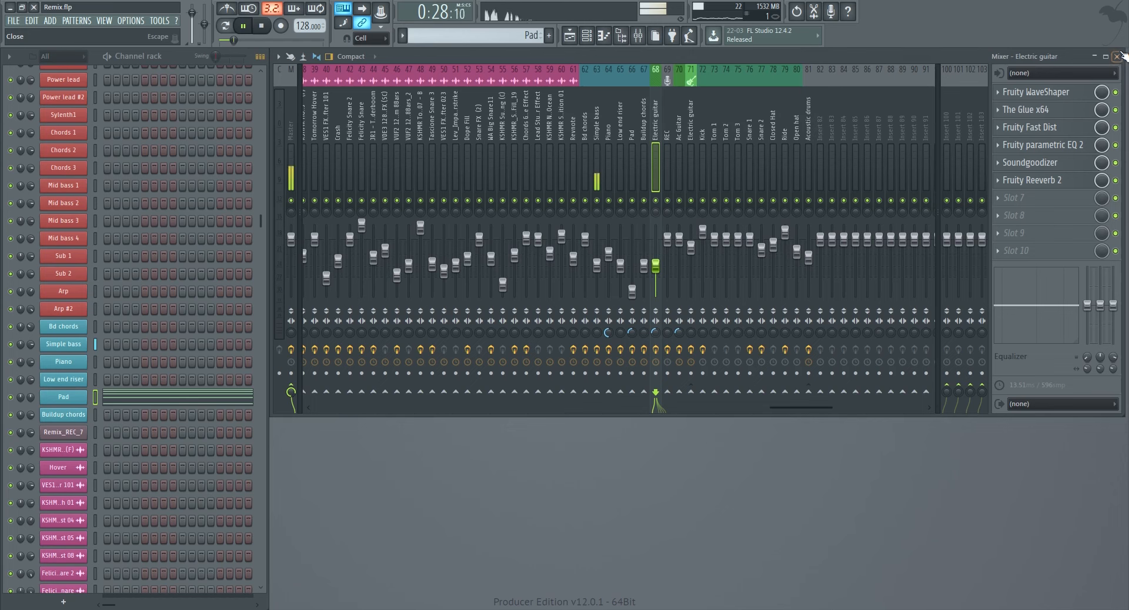
click(75, 349)
drag(502, 189, 404, 111)
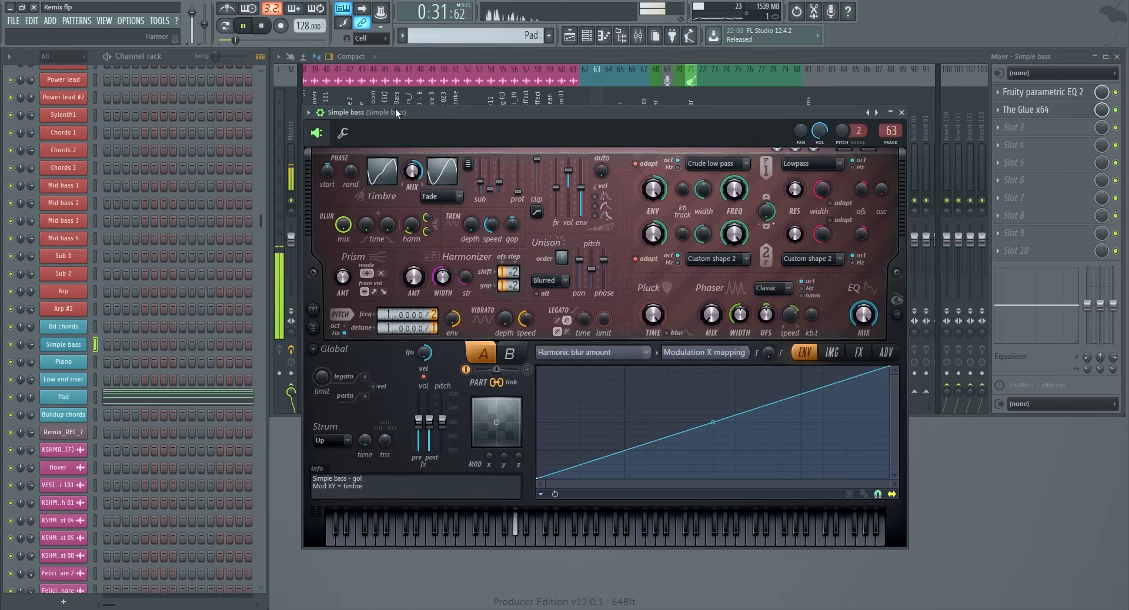
click(901, 113)
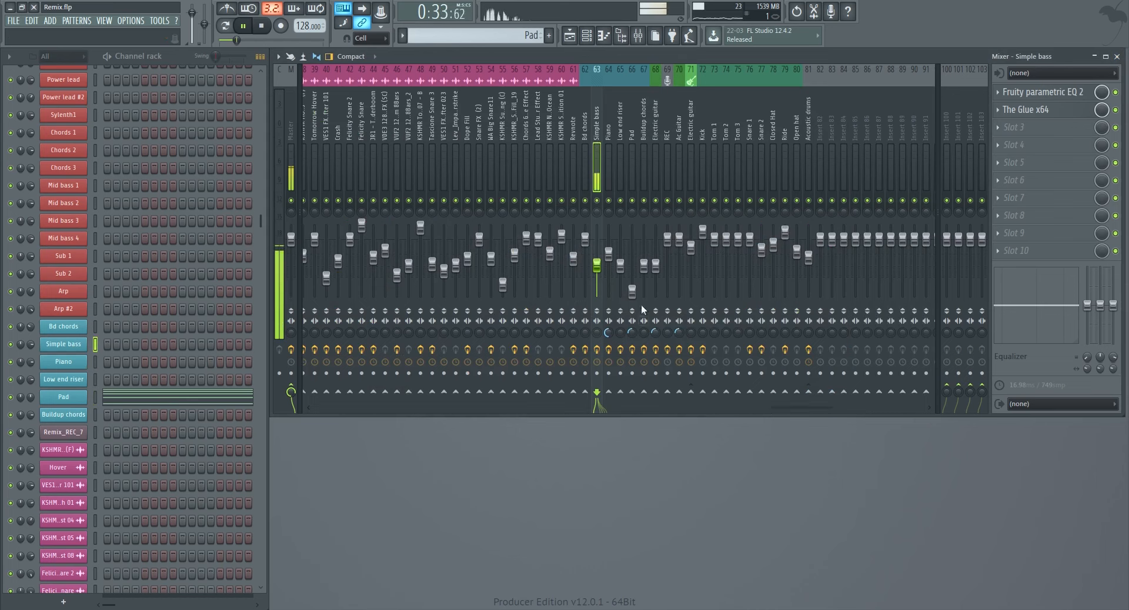
Inspect Fruity parametric EQ 2 and The Glue x64 on the Simple bass mixer track, close both, and return to the playlist.
click(1038, 96)
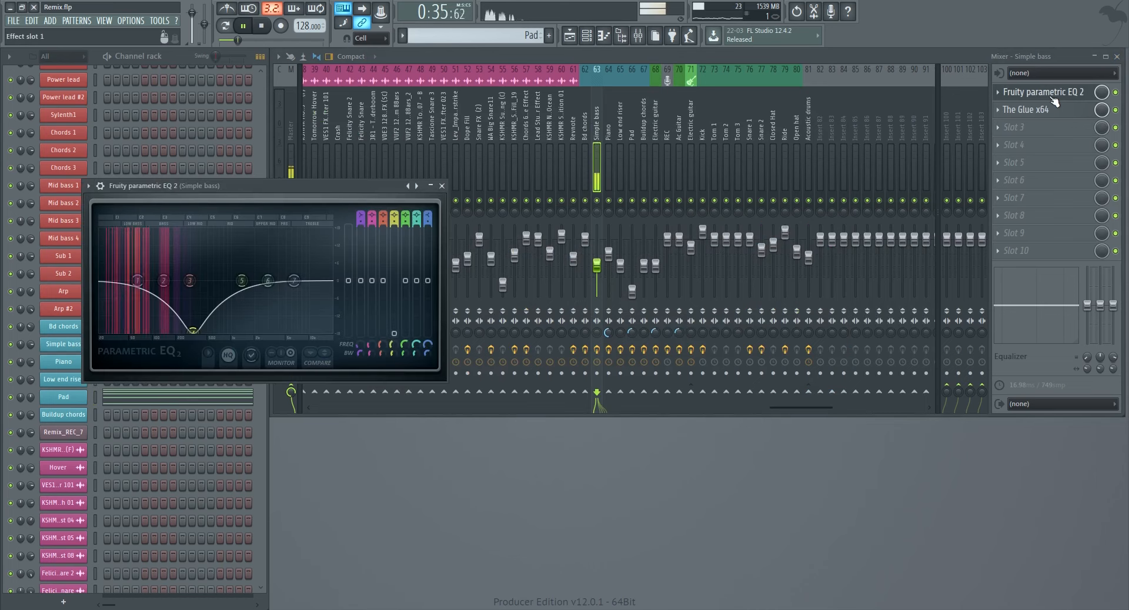
key(space)
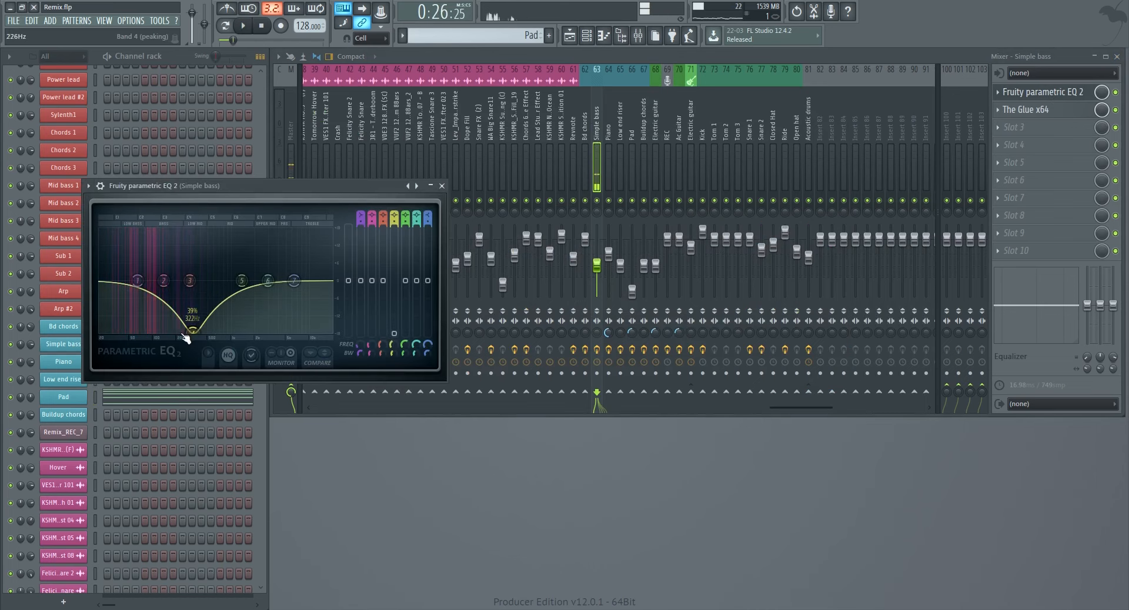
click(1032, 111)
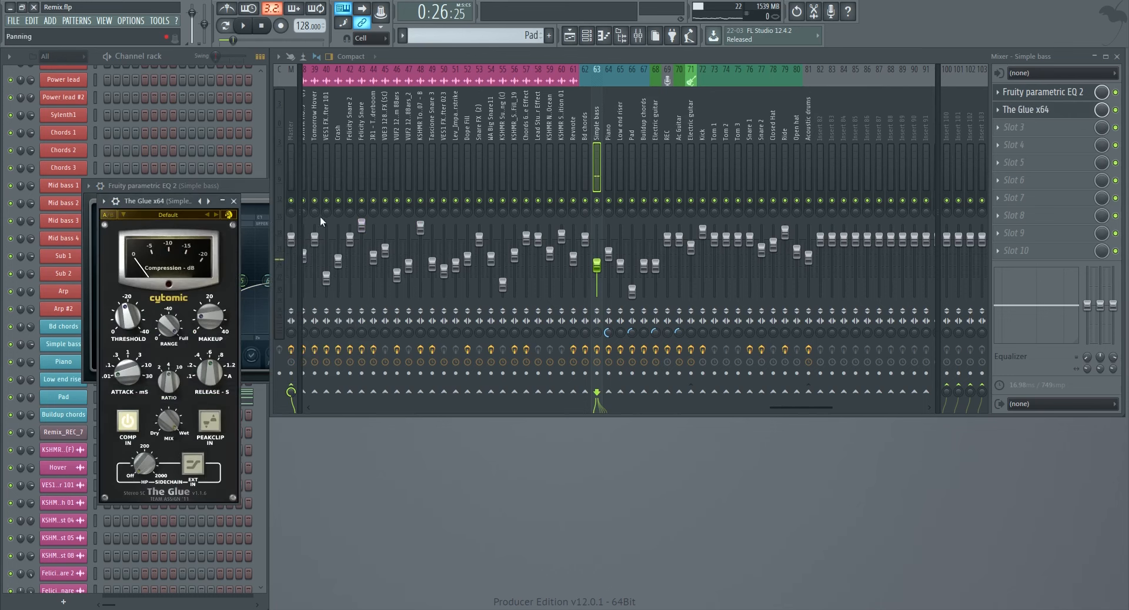
key(space)
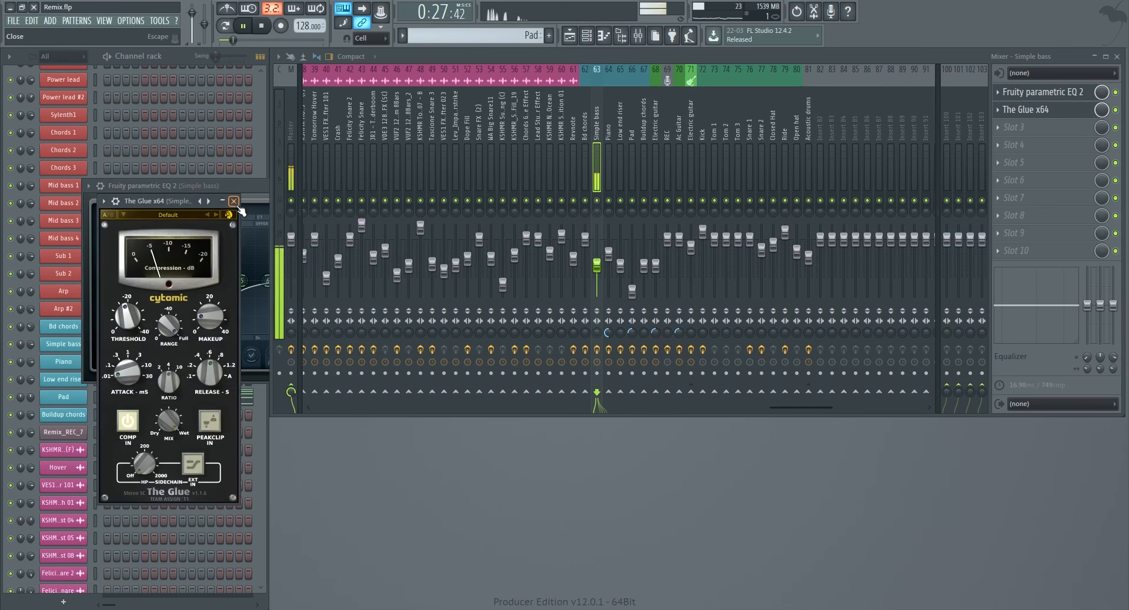
click(233, 201)
key(space)
click(448, 184)
click(579, 35)
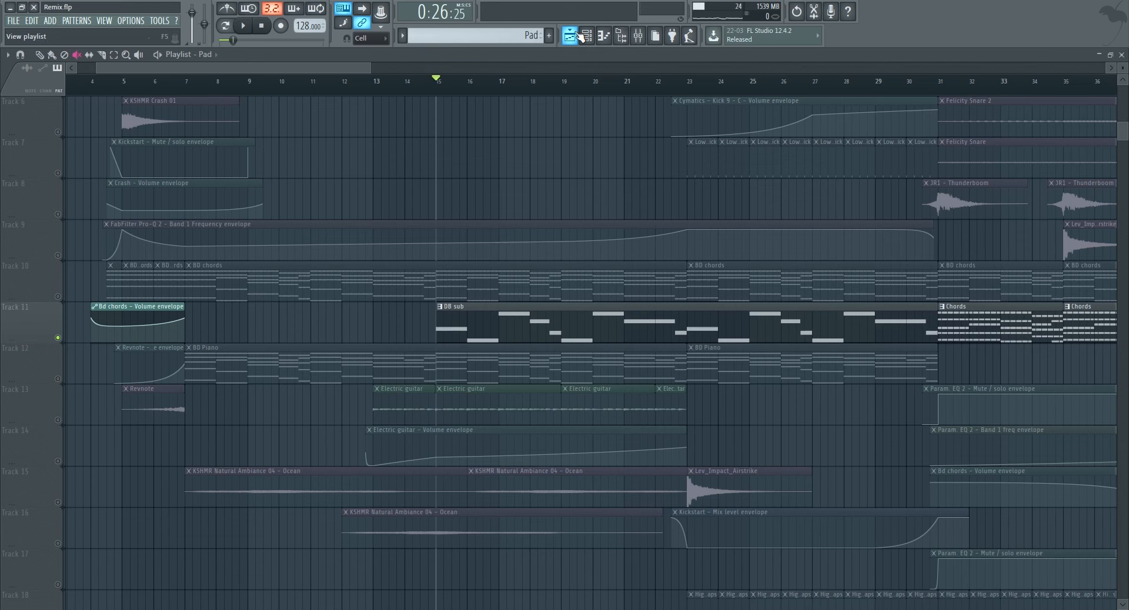
Unsolo Track 11 and play the full arrangement from about bar 14.
click(57, 338)
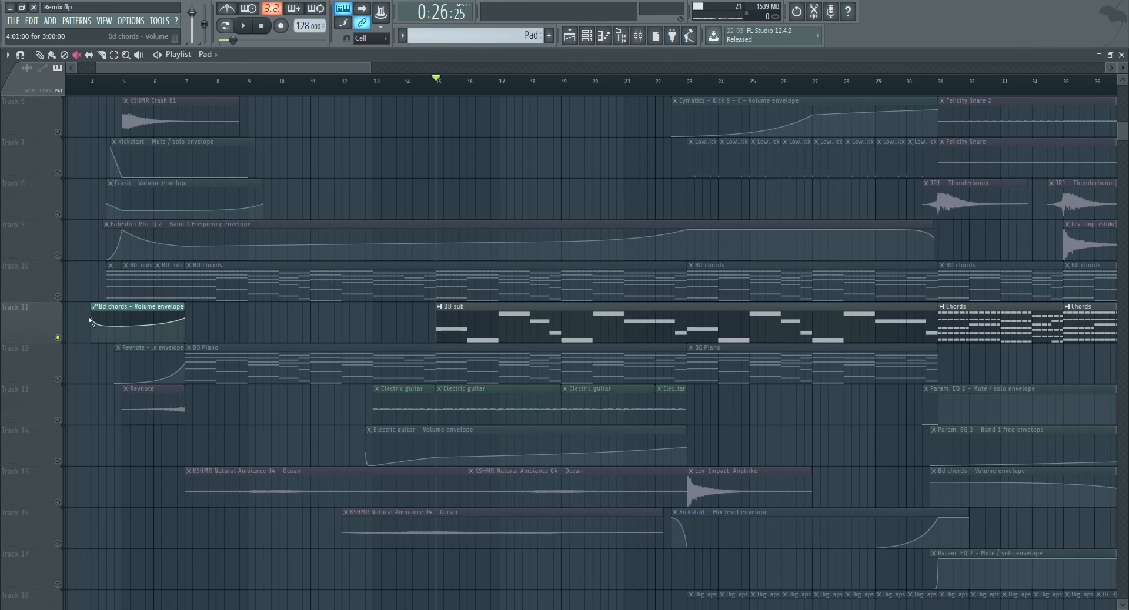
right_click(59, 337)
click(425, 85)
key(space)
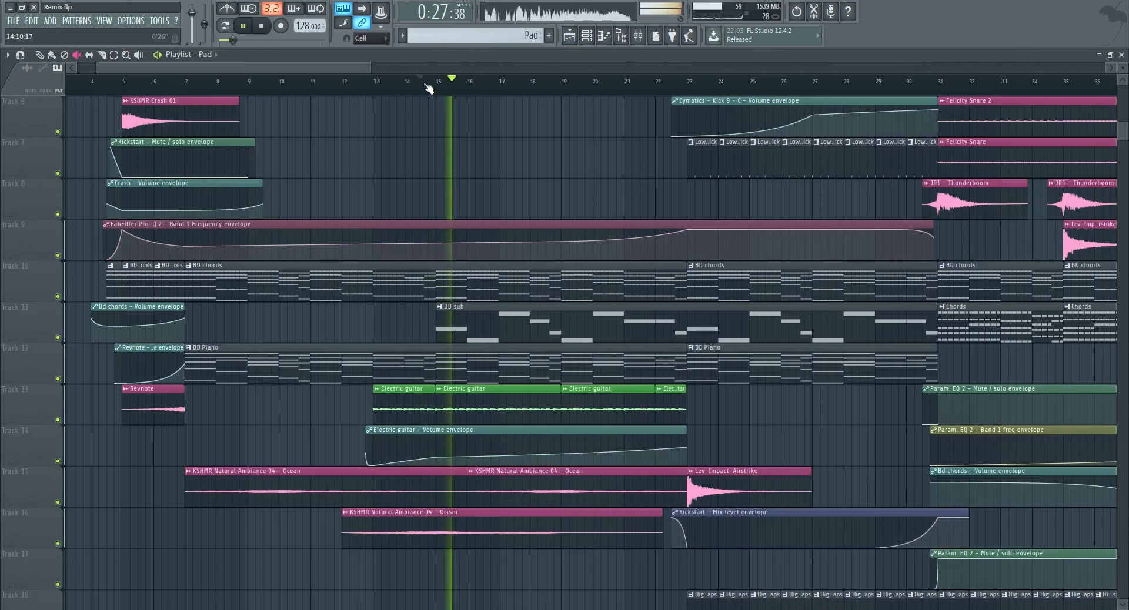
Mute the VOX clips on Tracks 1 and 2, look over the remaining layers during playback, and stop.
scroll(81, 165, up, 5)
click(58, 173)
click(58, 131)
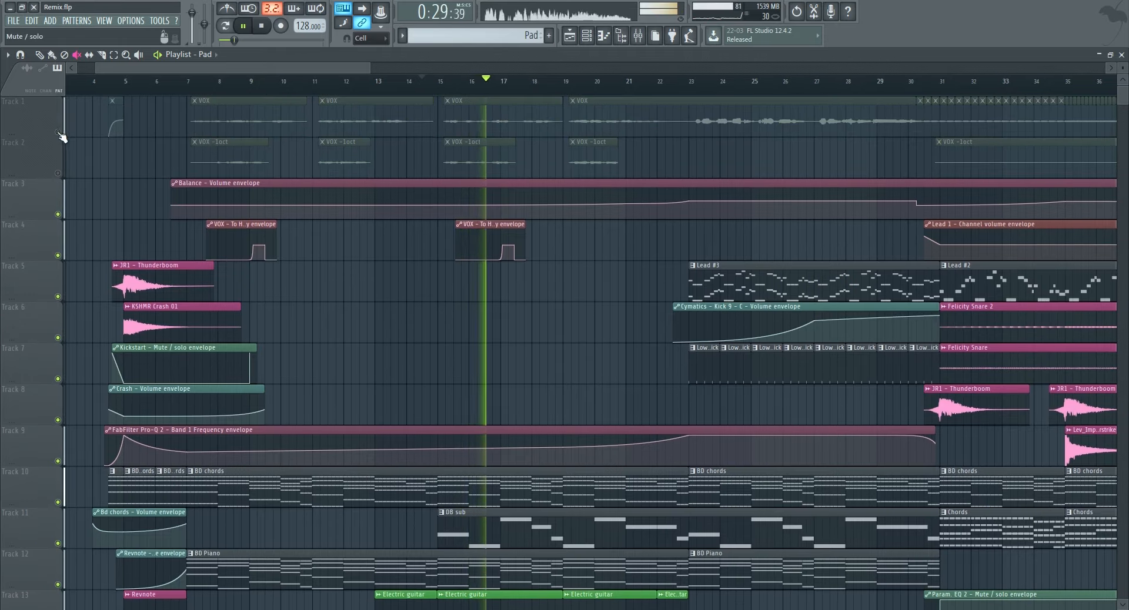
scroll(580, 320, down, 12)
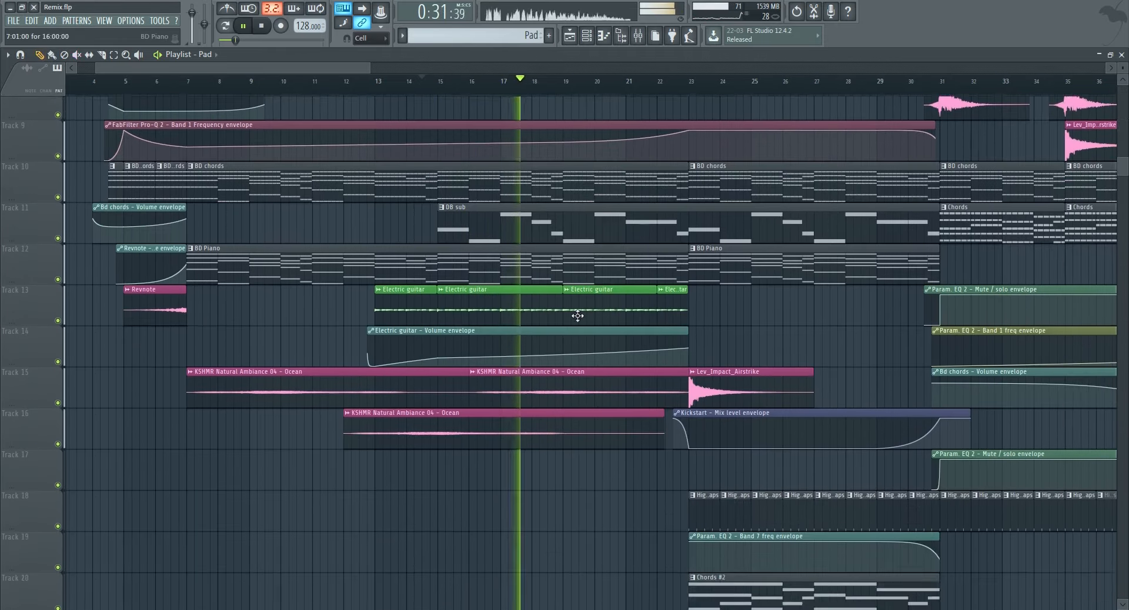
scroll(583, 320, up, 4)
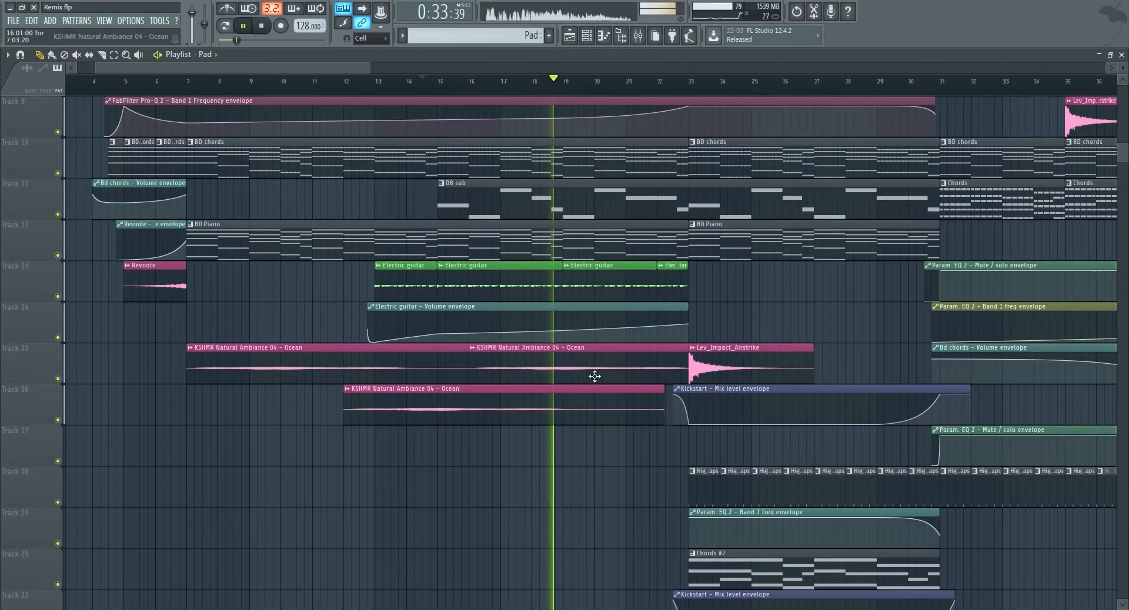
scroll(594, 378, down, 12)
key(space)
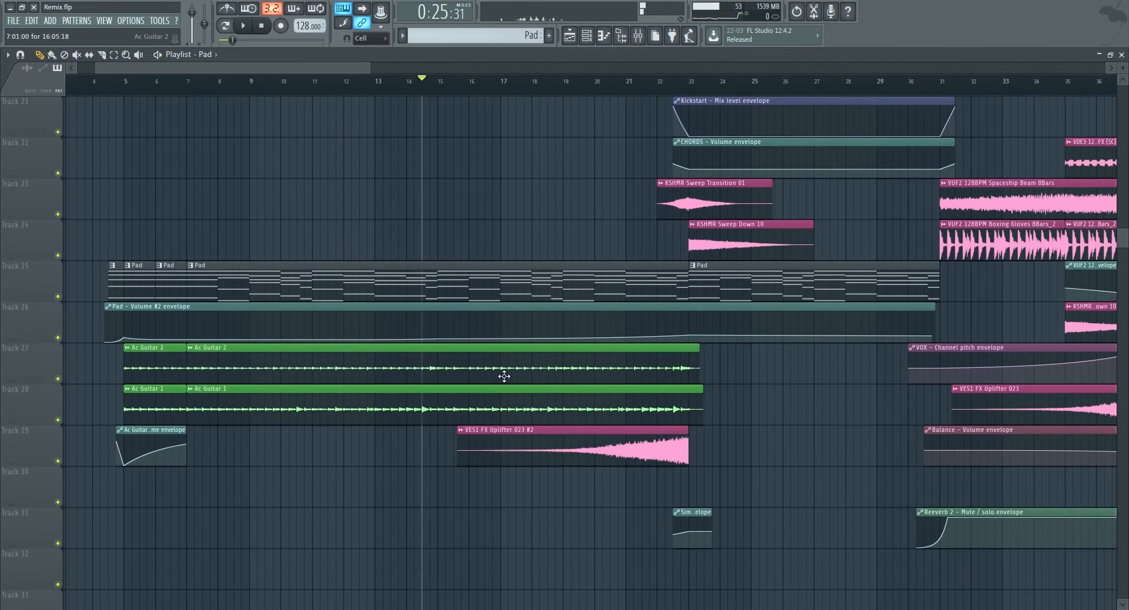
Play the arrangement from a later point around bar 17, look over the lower tracks, and stop playback.
scroll(492, 396, up, 17)
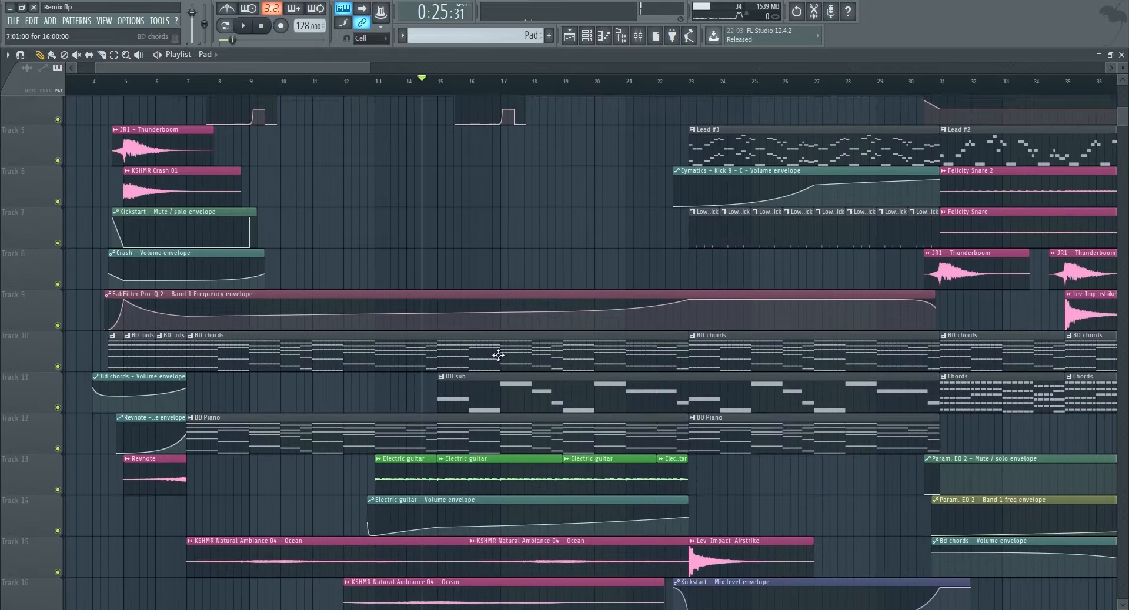
scroll(501, 483, up, 3)
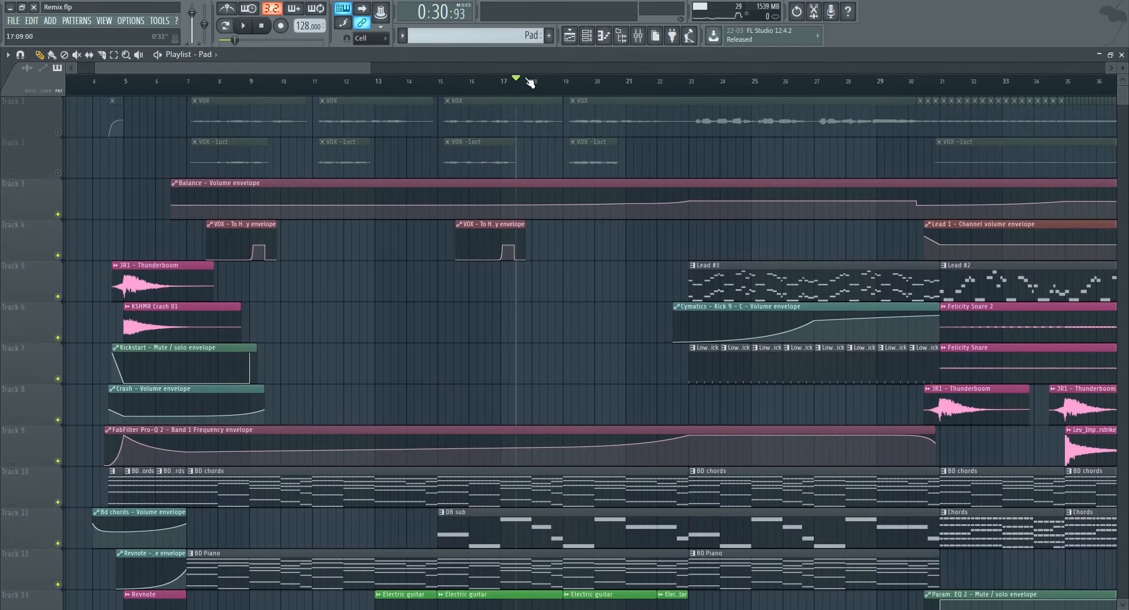
key(space)
scroll(606, 317, down, 20)
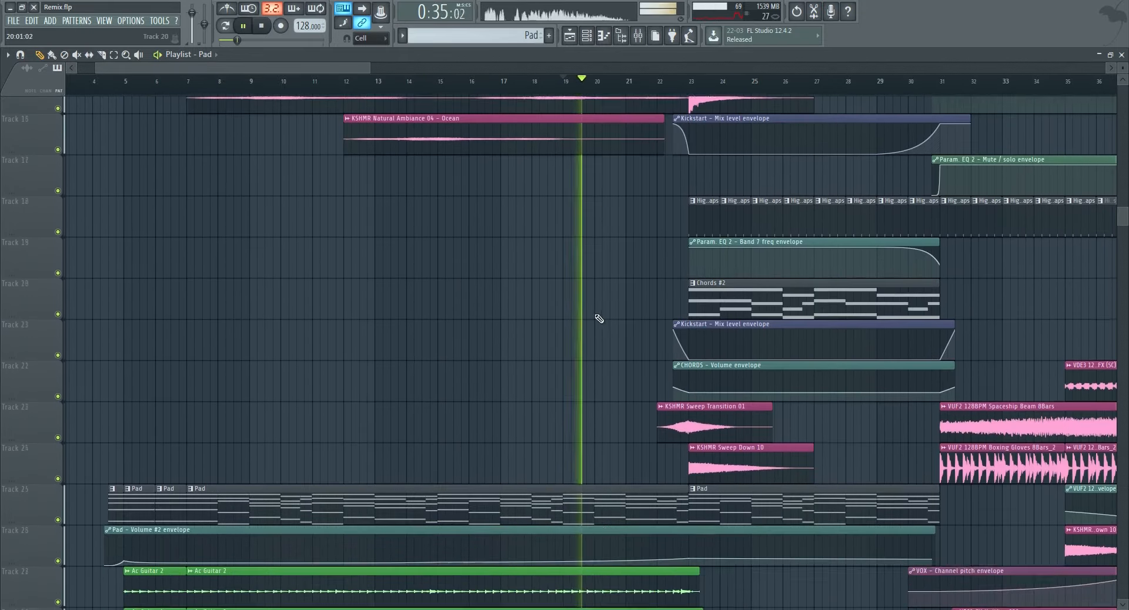
key(space)
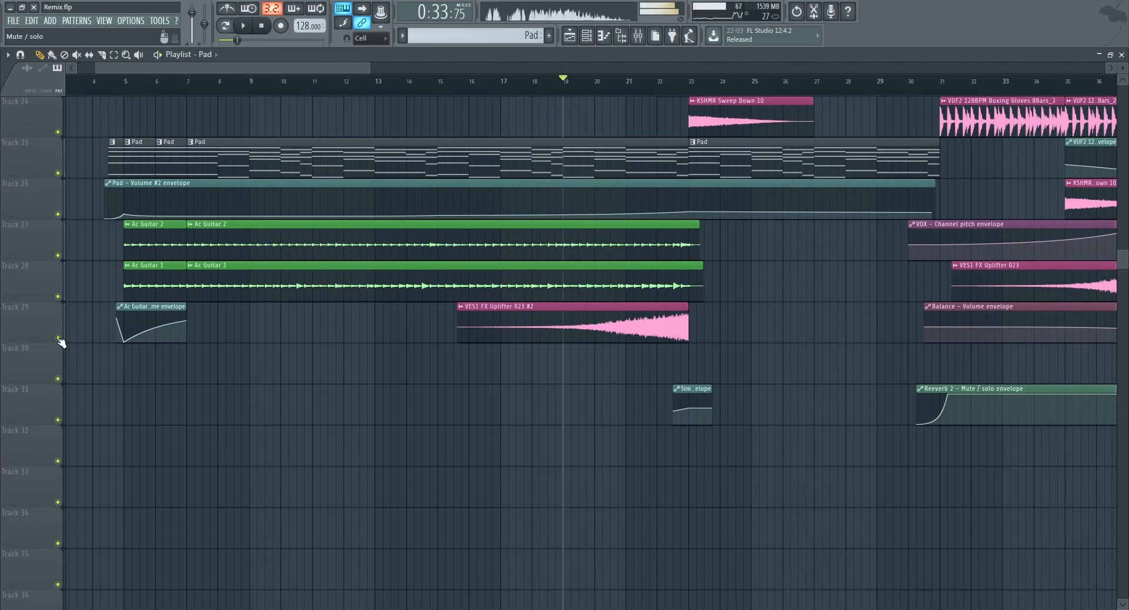
Solo Track 29 and listen to the VES1 FX Uplifter 023 #2 riser leading up to bar 23, then stop playback.
right_click(58, 337)
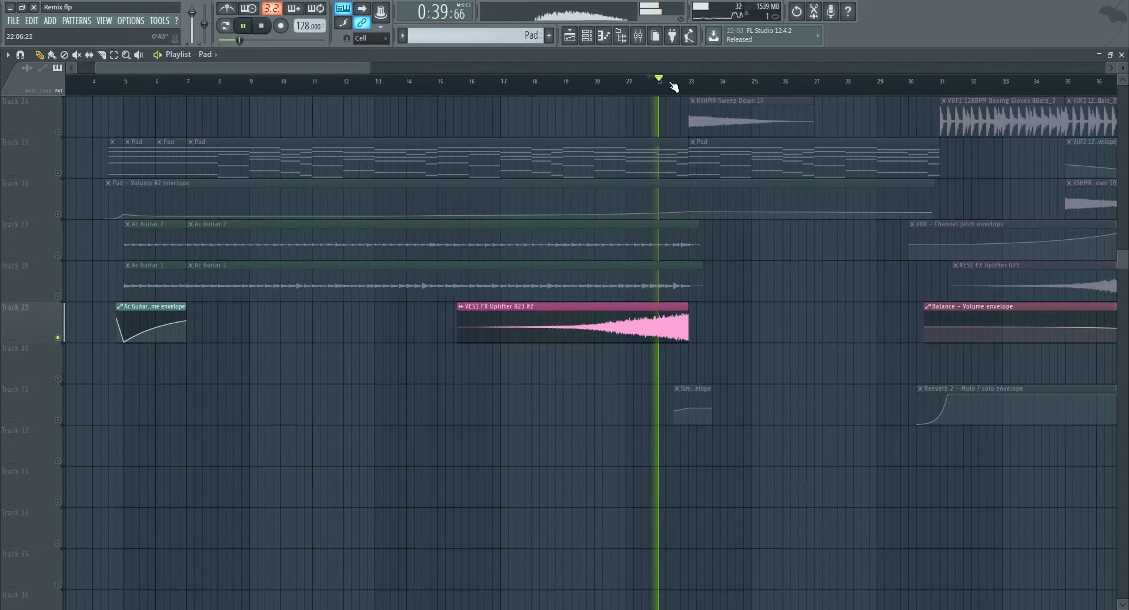
key(space)
scroll(754, 306, up, 20)
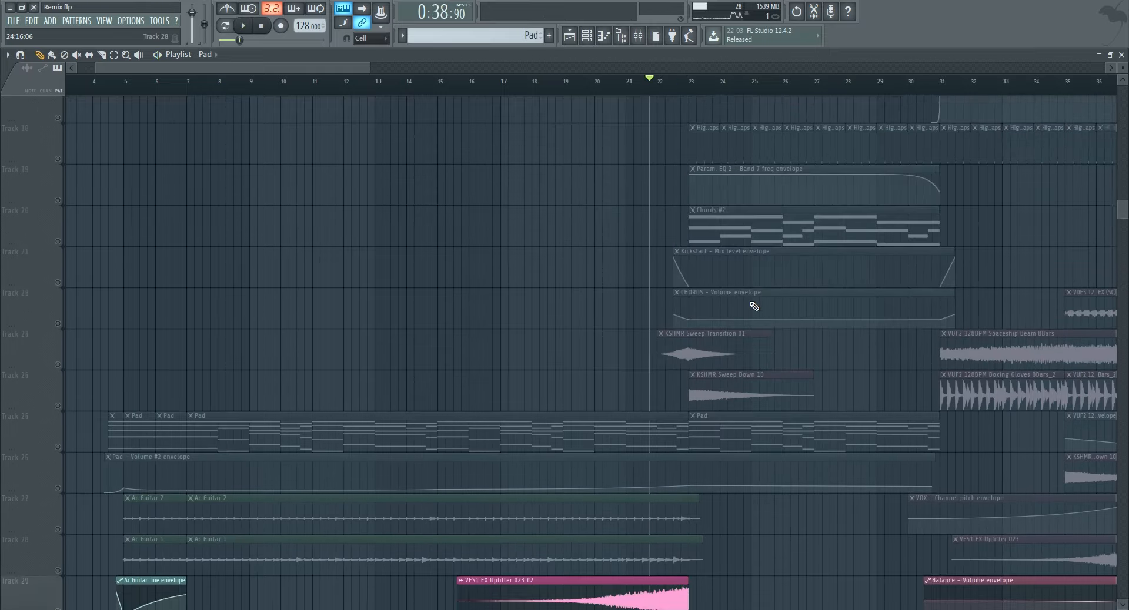
Clear the track solo, start playback before bar 23, and mute the VOX clips on Tracks 1 and 2.
right_click(57, 214)
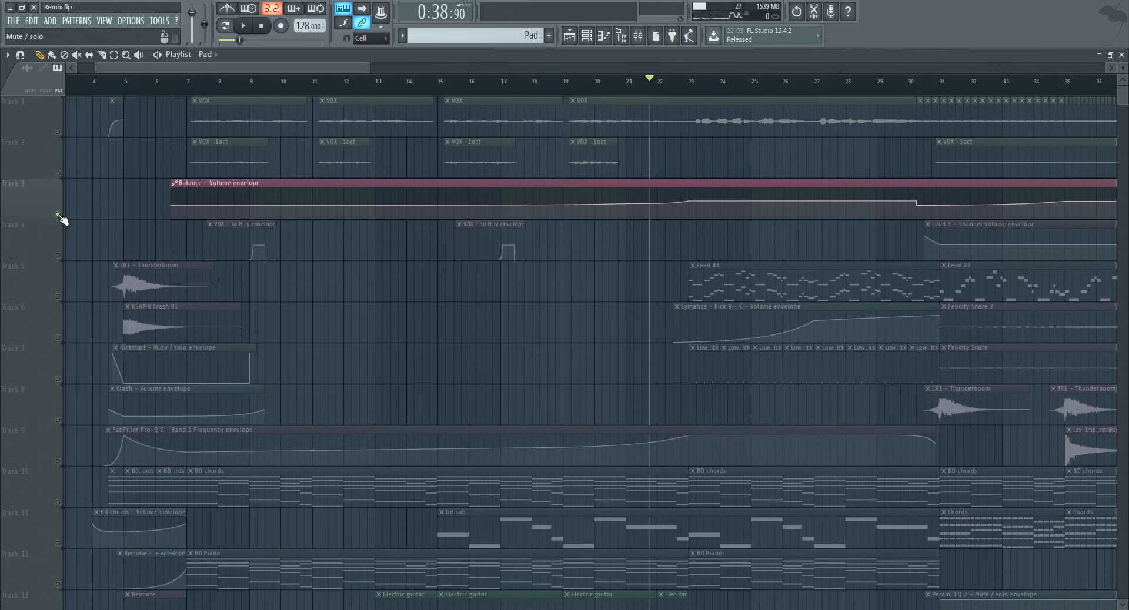
right_click(58, 214)
key(space)
click(57, 173)
click(57, 132)
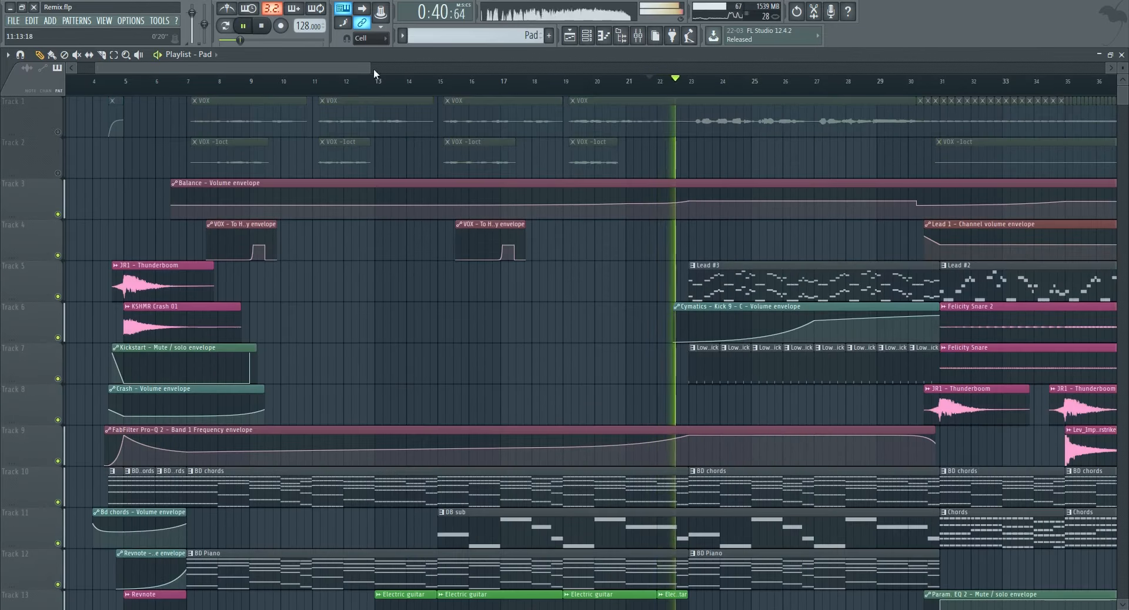
Replay the transition into bar 23 without vocals, examine the layers that start there, and stop playback.
drag(373, 68, 489, 66)
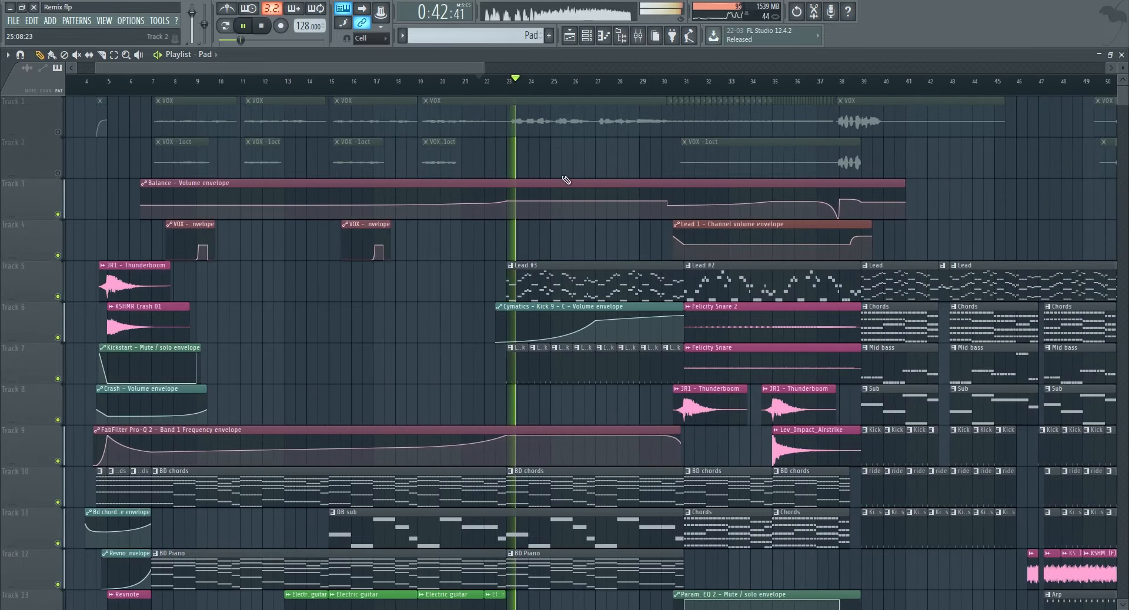
key(space)
scroll(484, 247, down, 1)
scroll(485, 248, down, 2)
scroll(486, 245, up, 3)
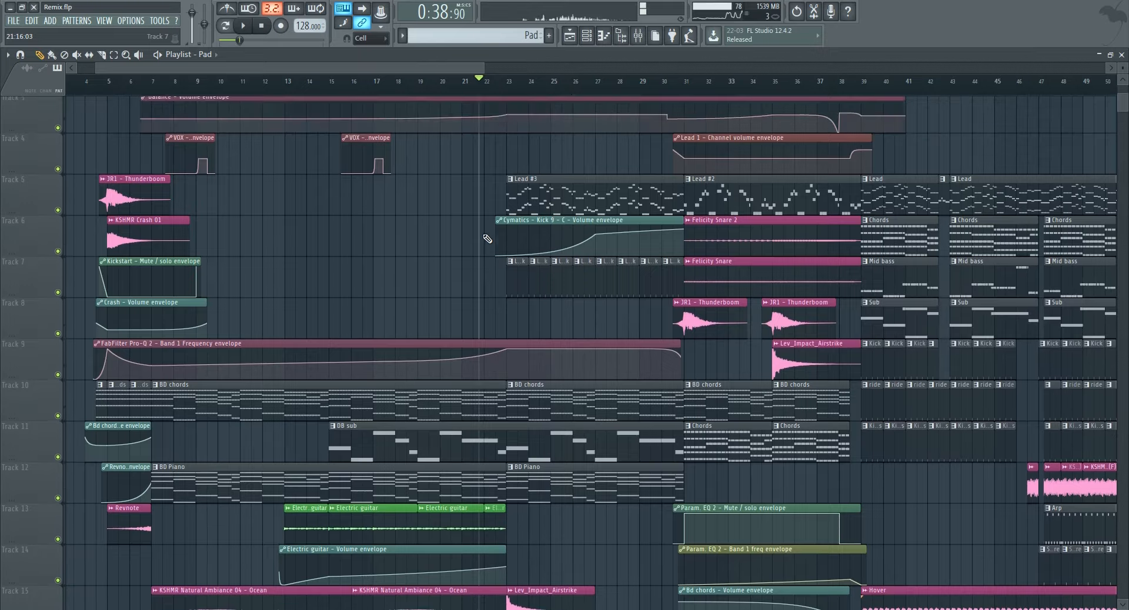
key(space)
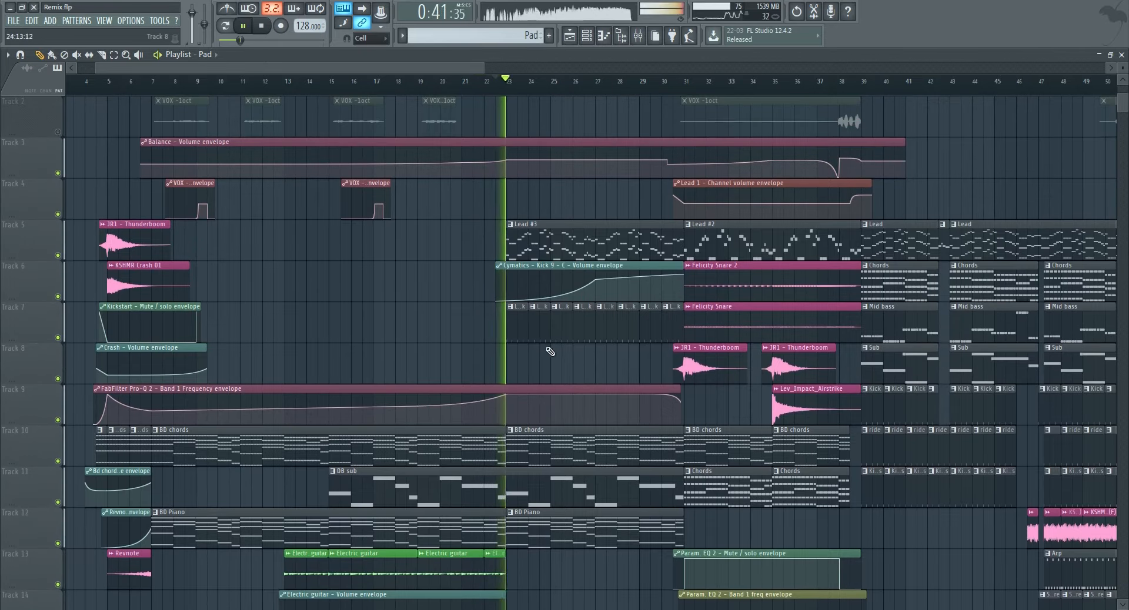
scroll(572, 365, down, 18)
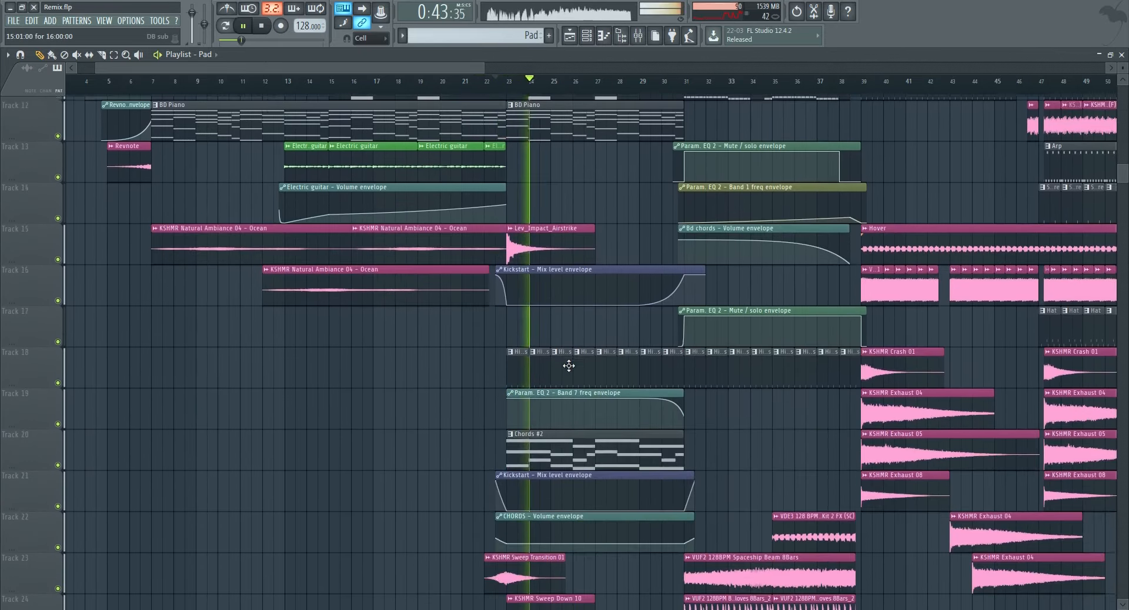
key(space)
scroll(569, 367, up, 3)
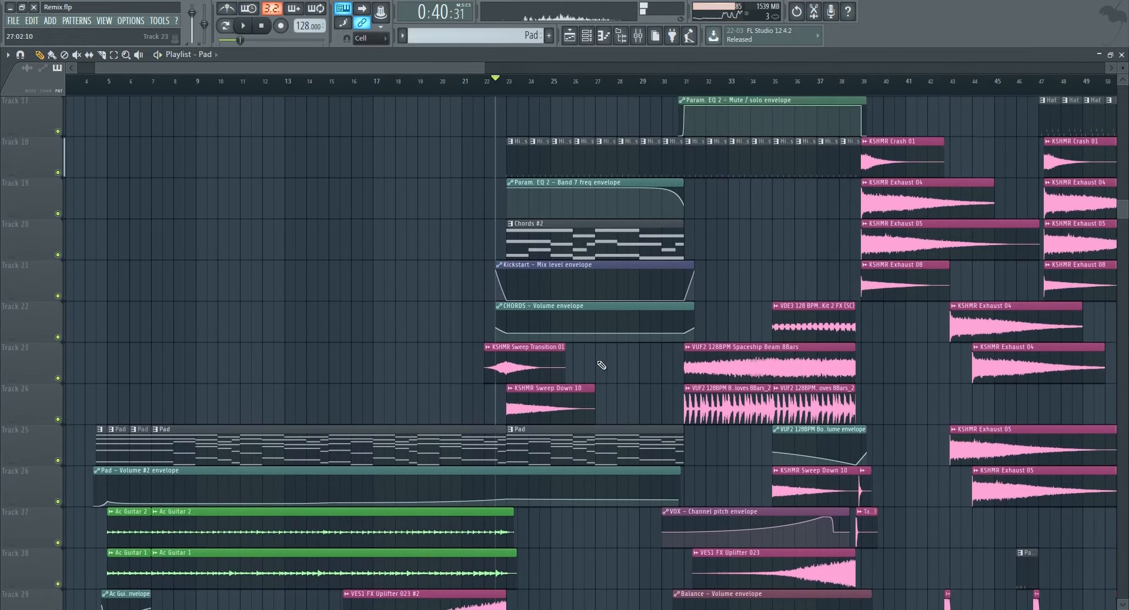
Solo Tracks 23 and 24 and play KSHMR Sweep Transition 01 and KSHMR Sweep Down 10 through bar 23.
scroll(352, 389, down, 3)
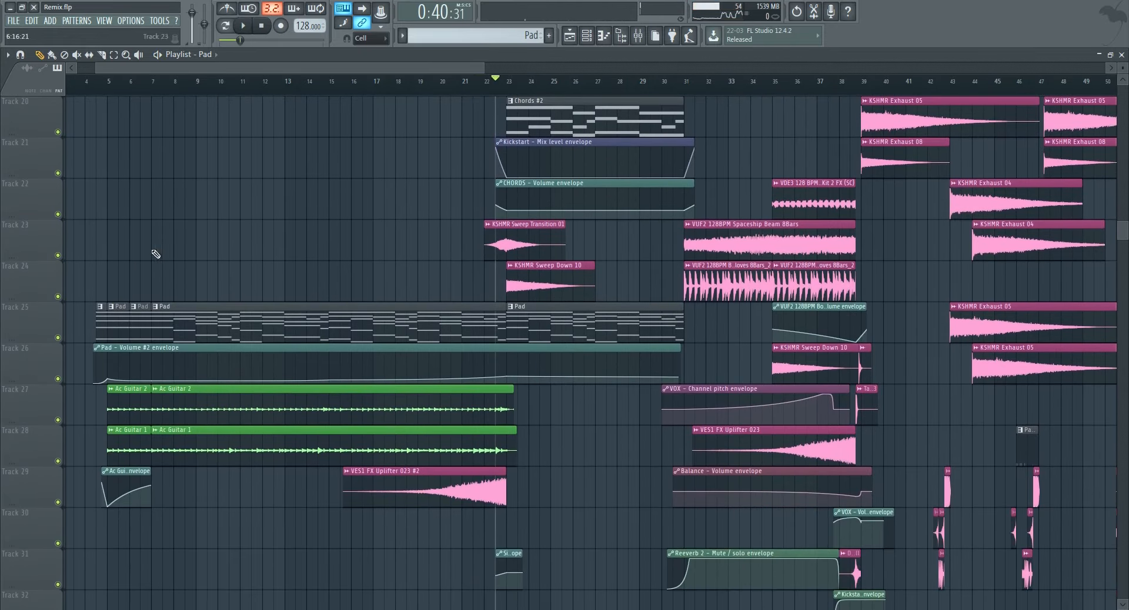
ctrl+click(58, 255)
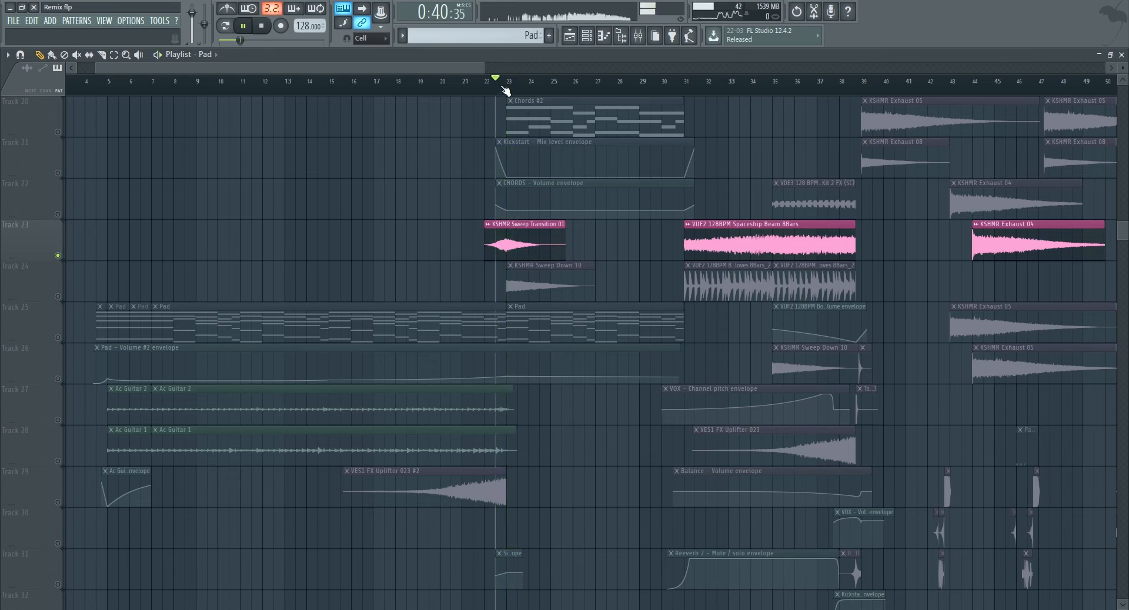
click(58, 297)
key(space)
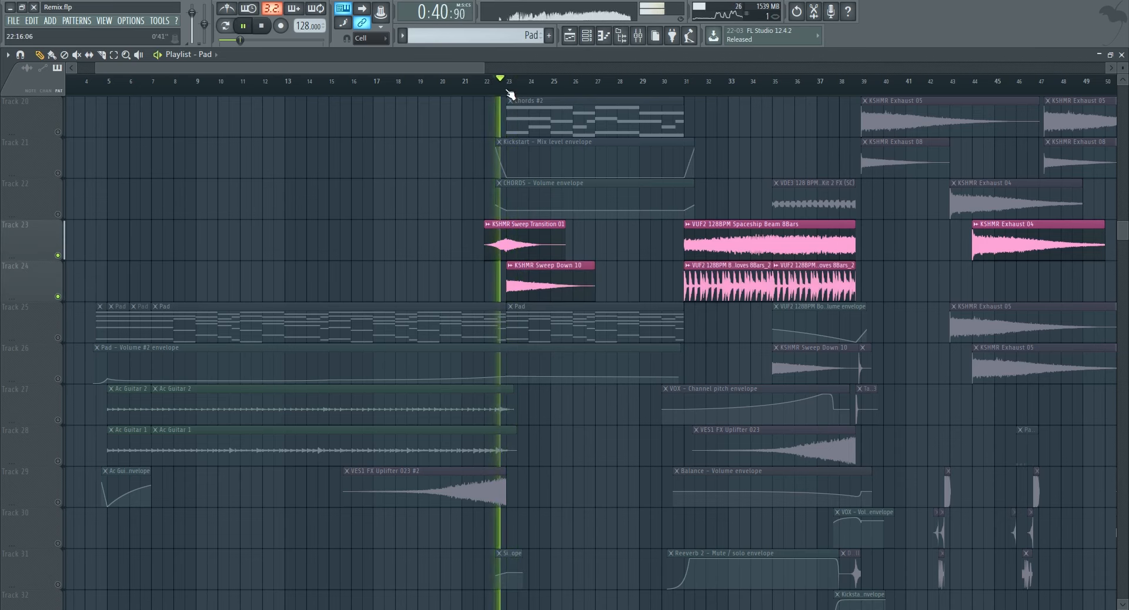
scroll(613, 286, down, 5)
scroll(606, 306, up, 2)
scroll(599, 335, down, 3)
Solo Track 5 to hear Lead #3 from bar 23, and solo Track 16 to review its Kickstart mix level envelope.
scroll(598, 341, up, 20)
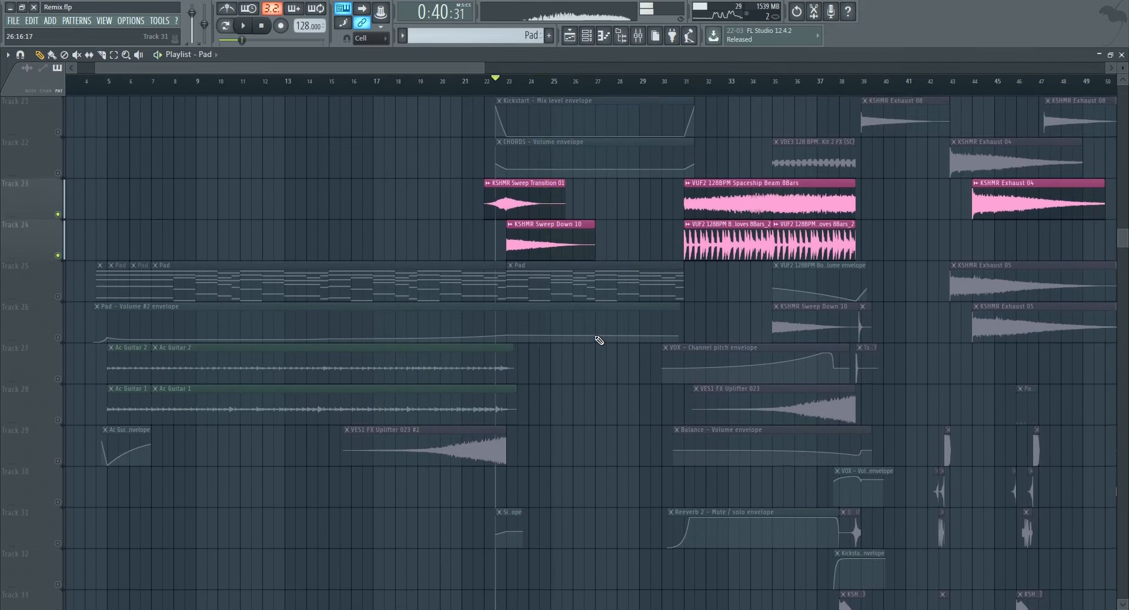
key(space)
click(57, 296)
click(58, 338)
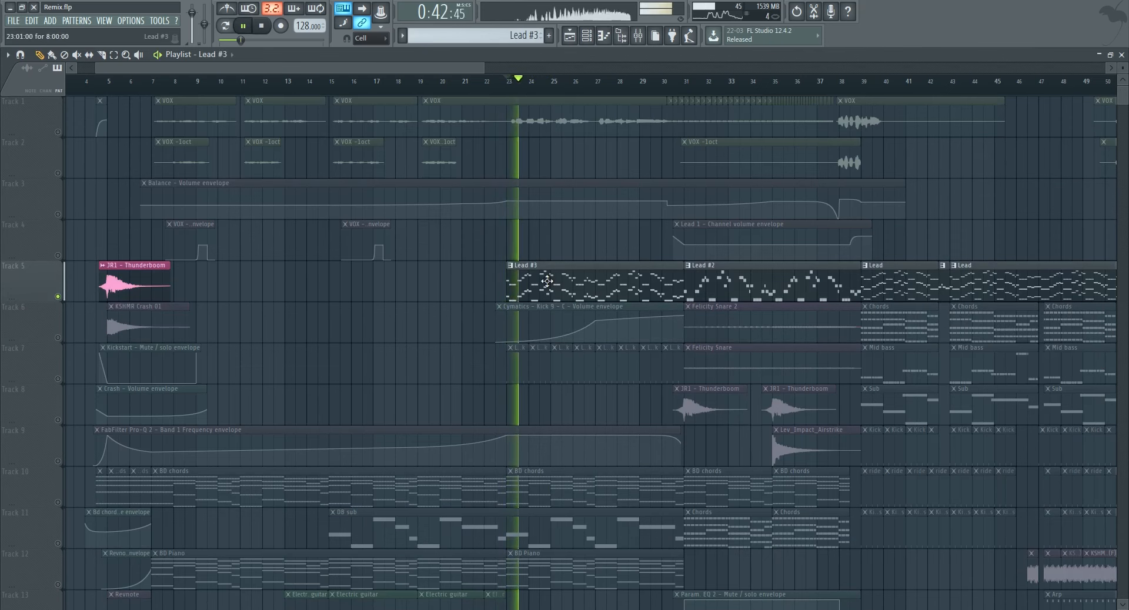
scroll(403, 306, down, 11)
key(space)
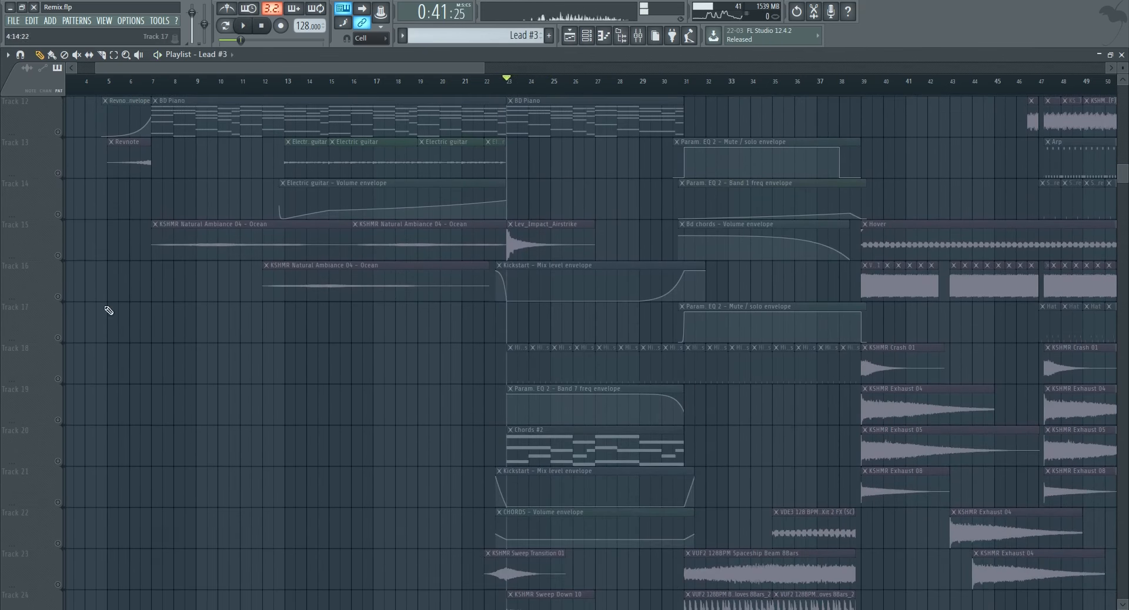
click(58, 296)
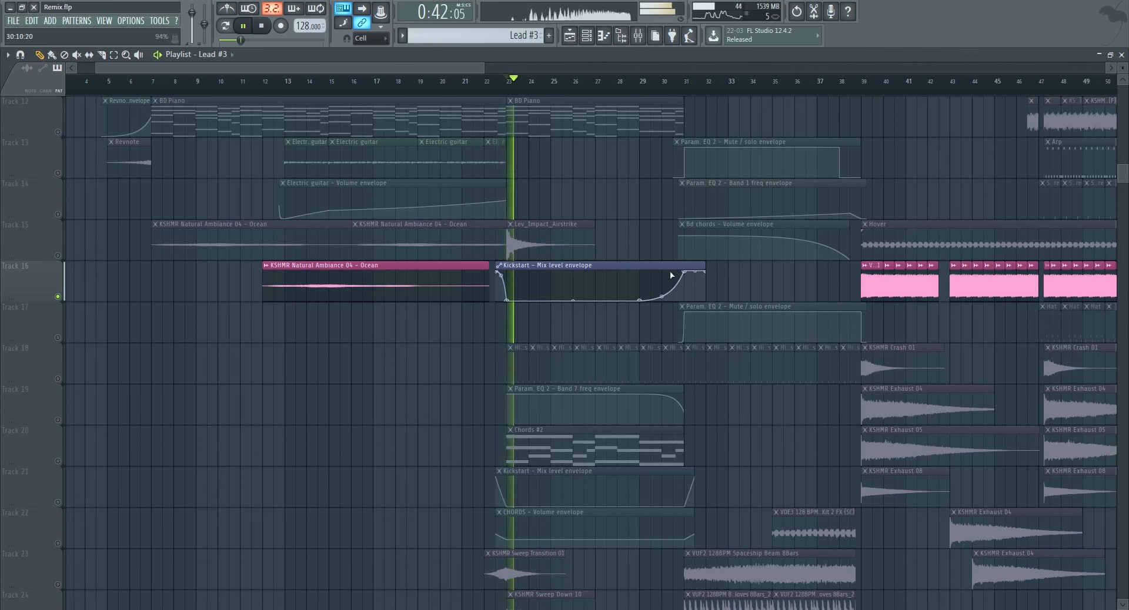
Play the soloed low end kick on Tracks 6 and 7 from bar 27, show the first mixer inserts, and stop playback.
scroll(592, 266, up, 11)
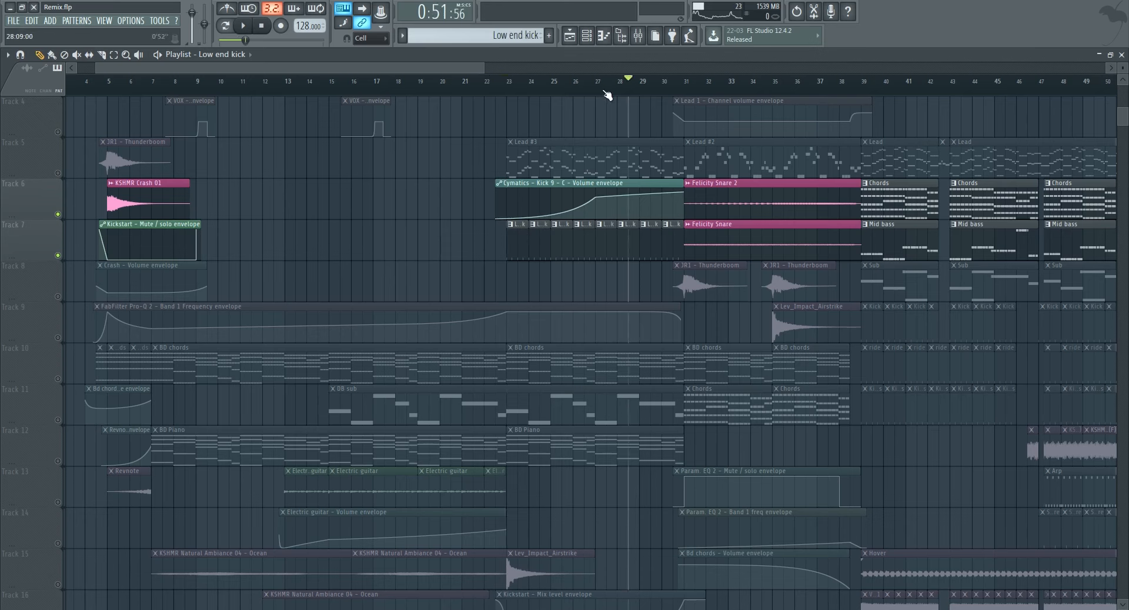
key(space)
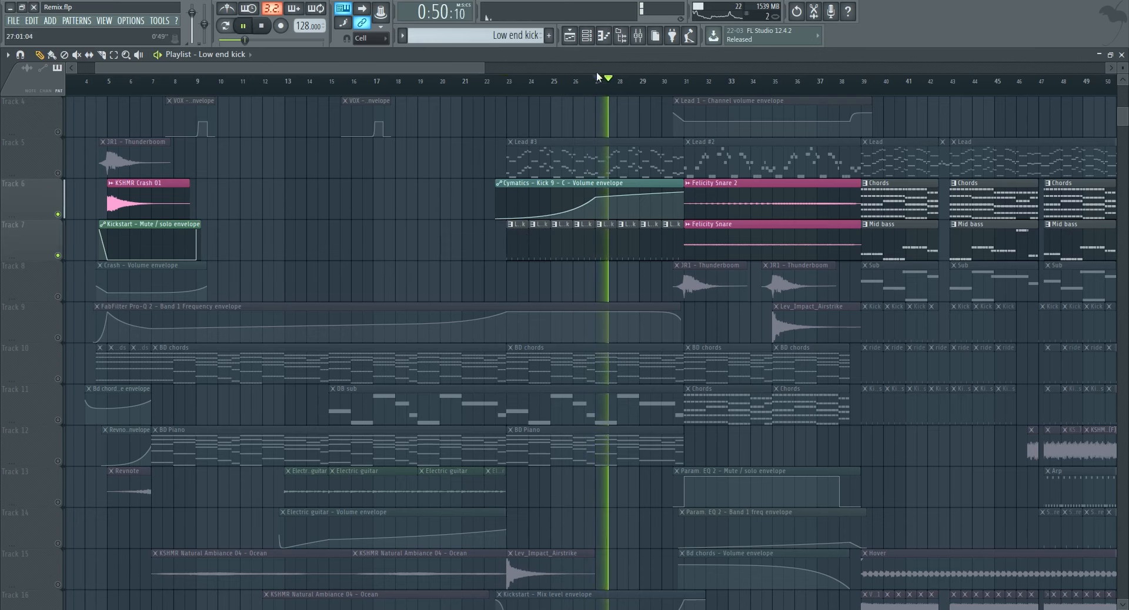
click(638, 36)
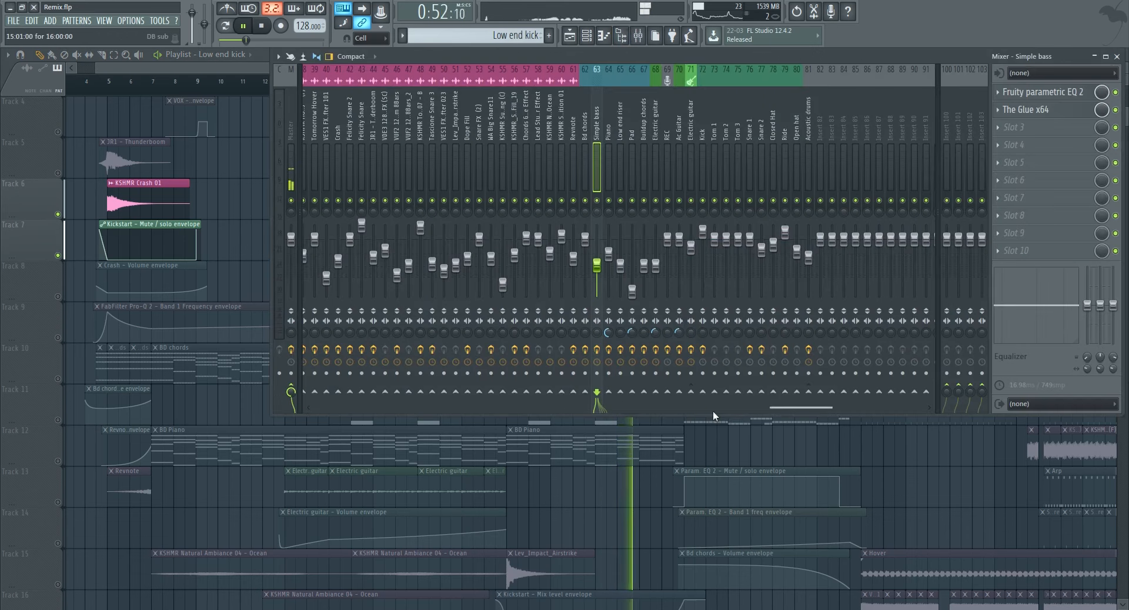
drag(713, 411, 347, 409)
key(space)
Inspect FabFilter Pro-Q 2 and Fruity parametric EQ 2 on the Cymatics - Kick 9 - C mixer insert, and return to the playlist.
click(459, 172)
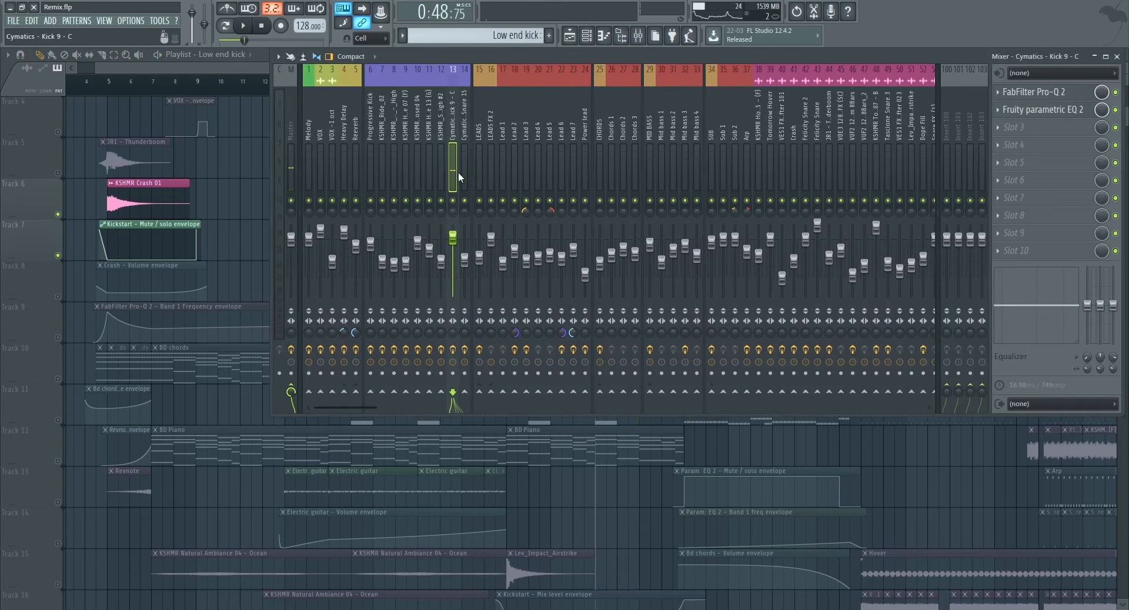
click(1048, 93)
click(1048, 113)
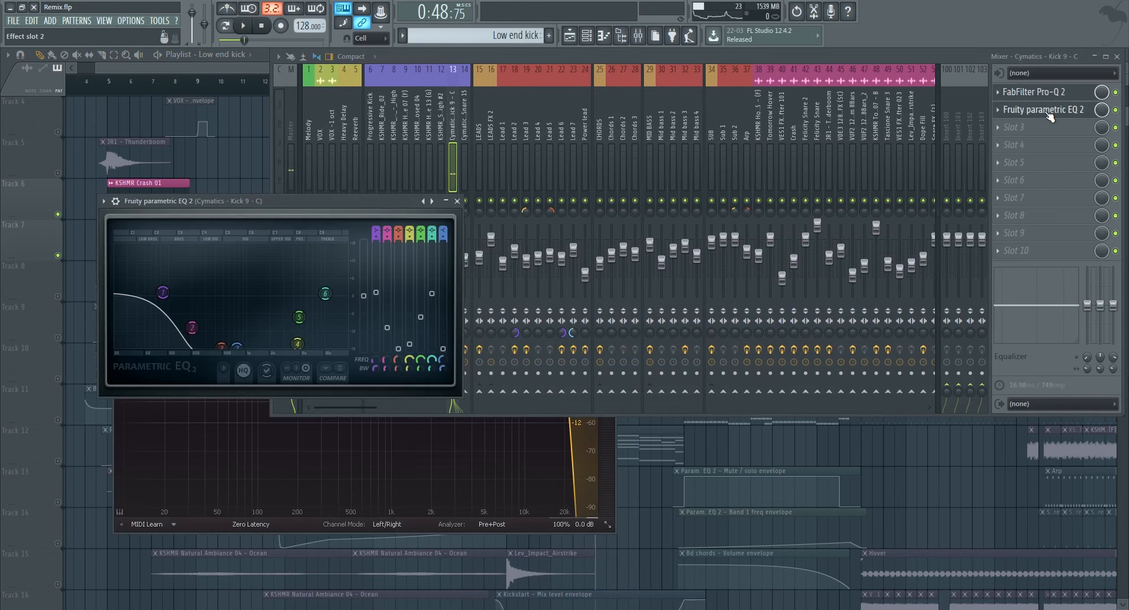
click(457, 201)
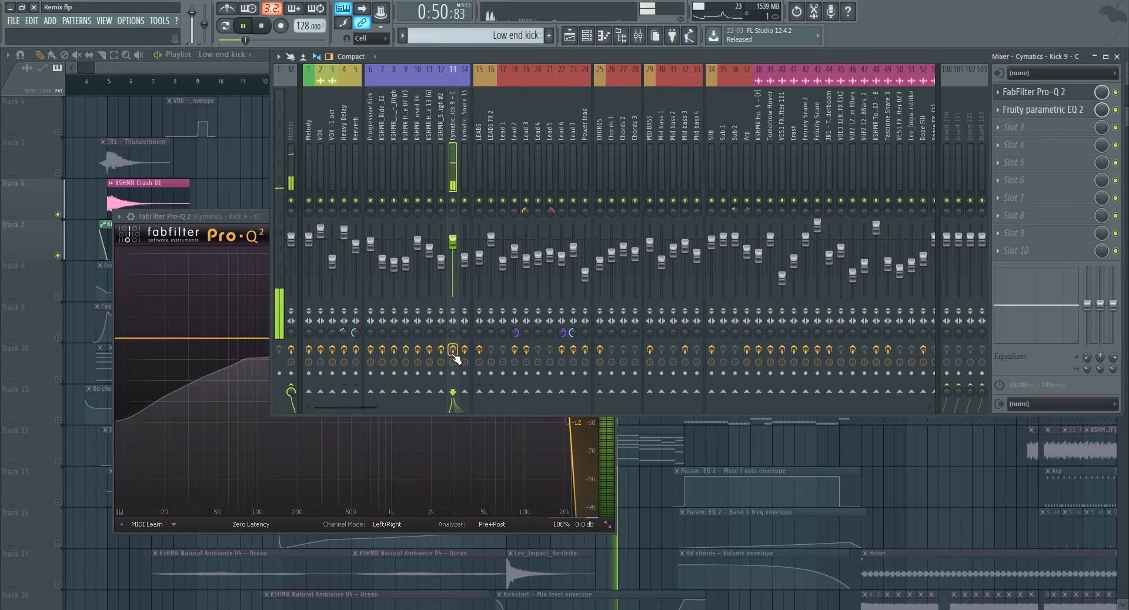
click(207, 238)
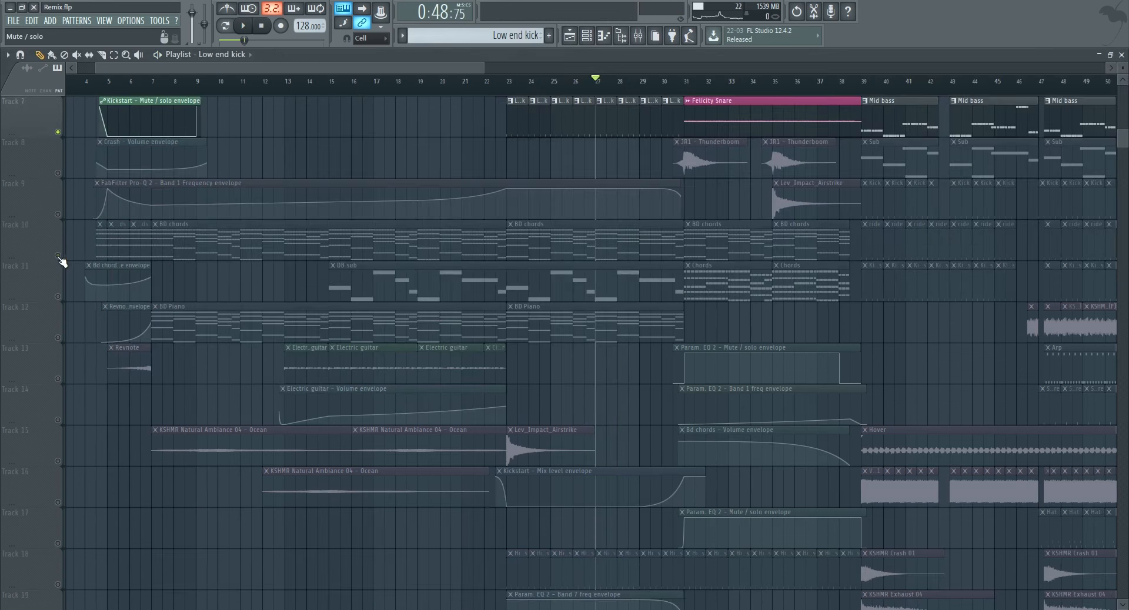
Bring Tracks 9, 10 and 11 into the solo and listen to the BD chords and sub pattern from bar 23.
click(58, 256)
click(58, 214)
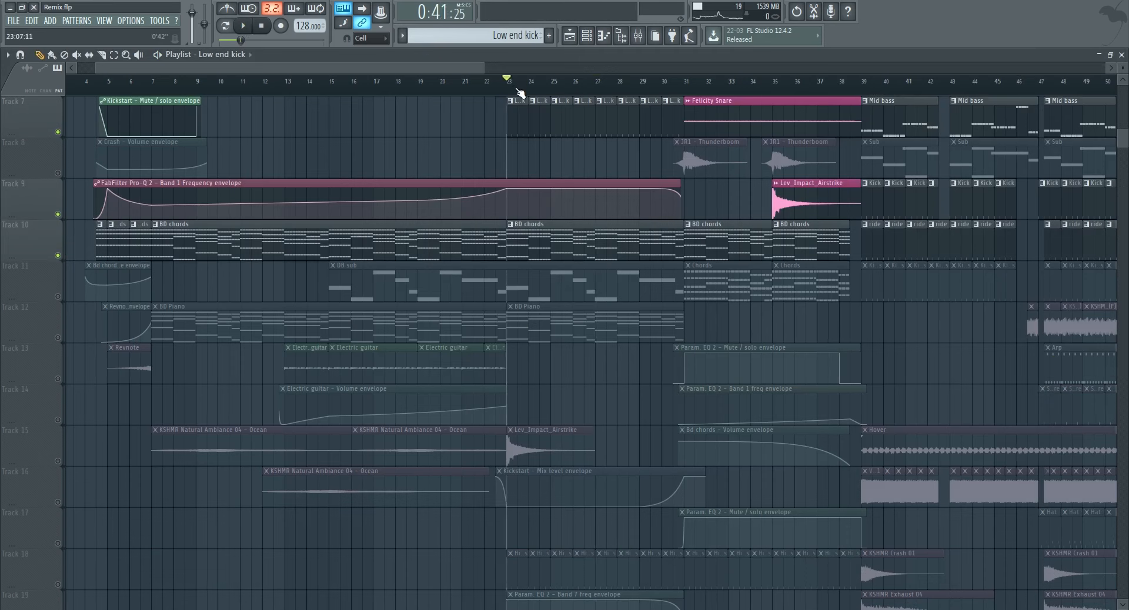
key(space)
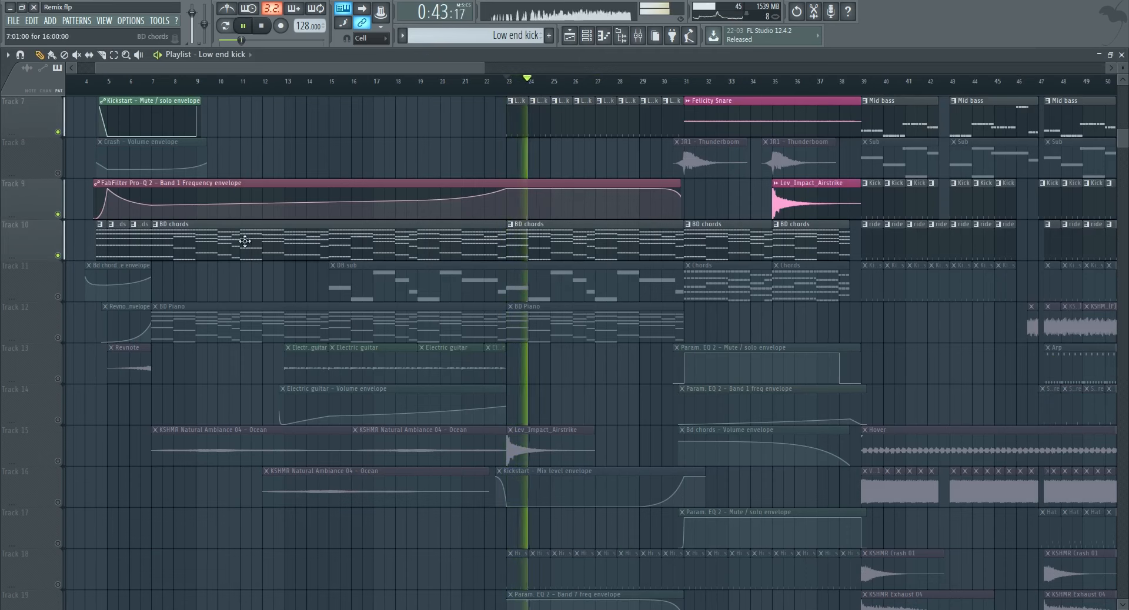
key(space)
click(58, 296)
key(space)
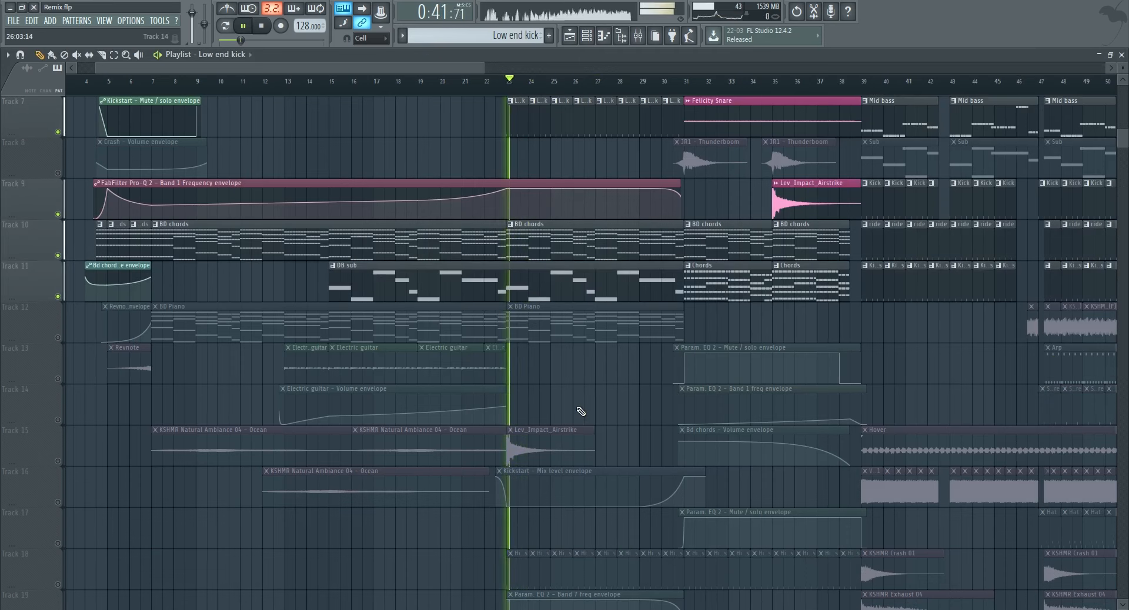
key(space)
Isolate the BD Piano on Track 12, and solo Track 15 to play the Lev_Impact_Airstrike hit at bar 23.
click(56, 340)
scroll(60, 326, down, 4)
scroll(60, 324, down, 1)
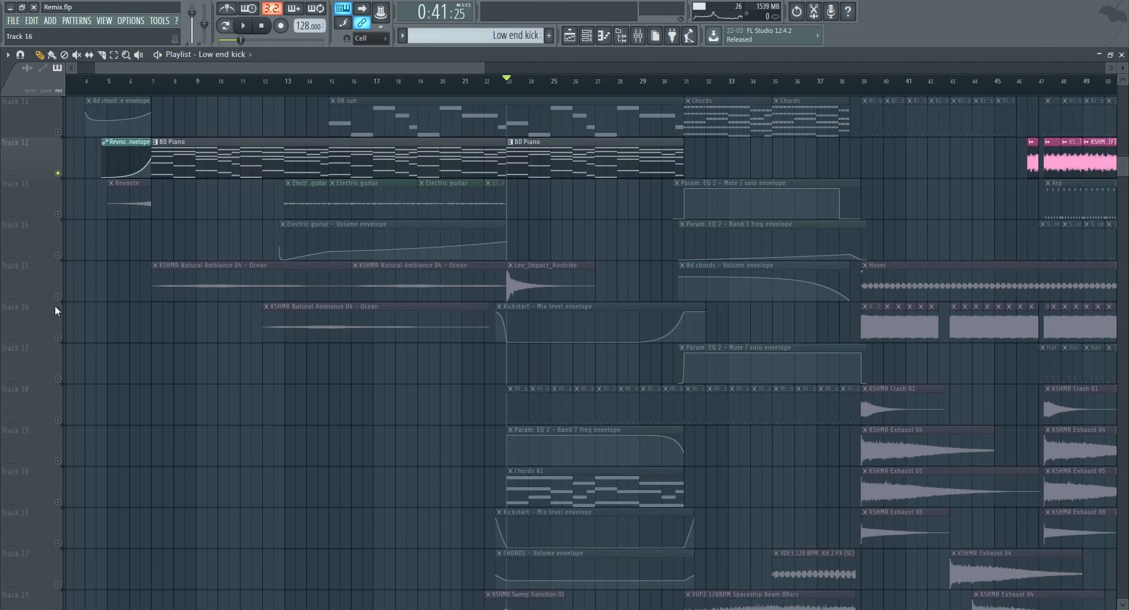
right_click(57, 297)
key(space)
key(space)
Unmute Track 18 to hear the High claps with the impact, mute Track 15 during playback, and stop.
scroll(537, 284, down, 4)
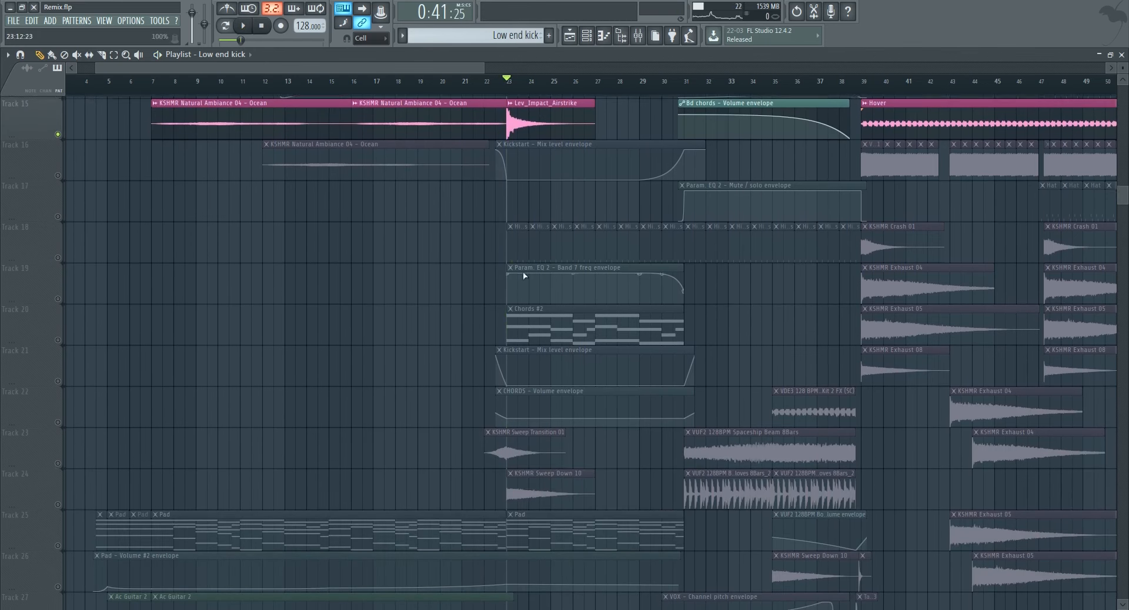
click(58, 256)
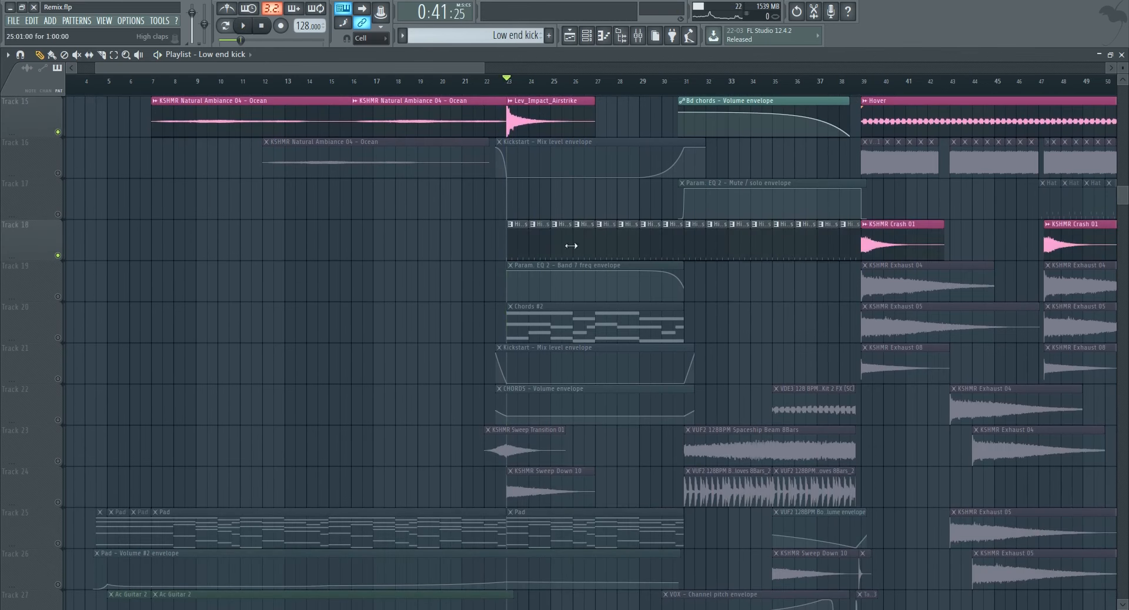
key(space)
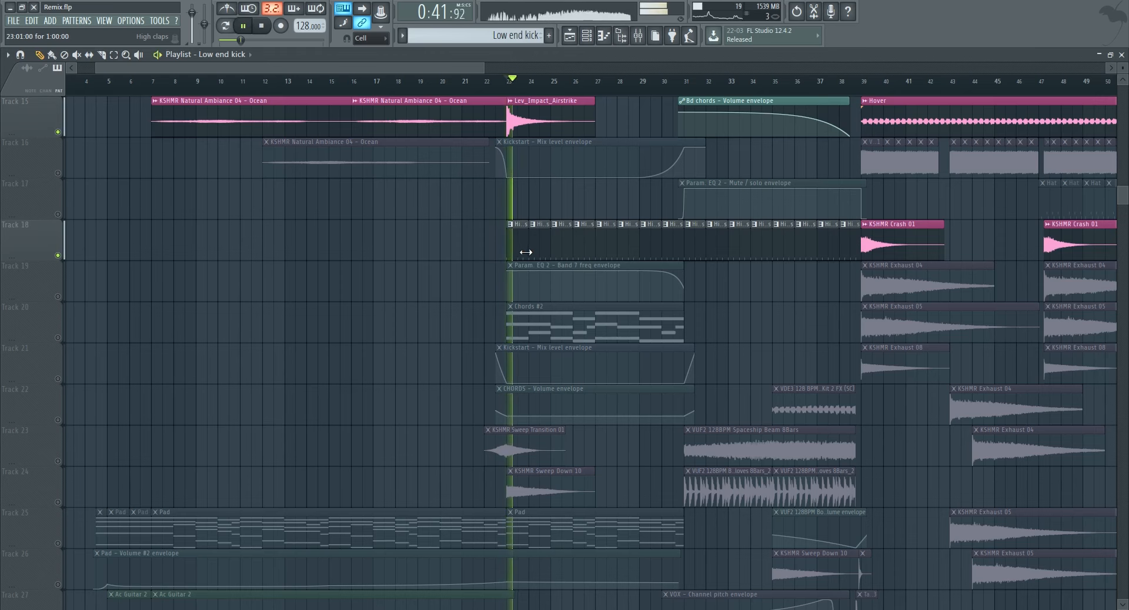
click(58, 133)
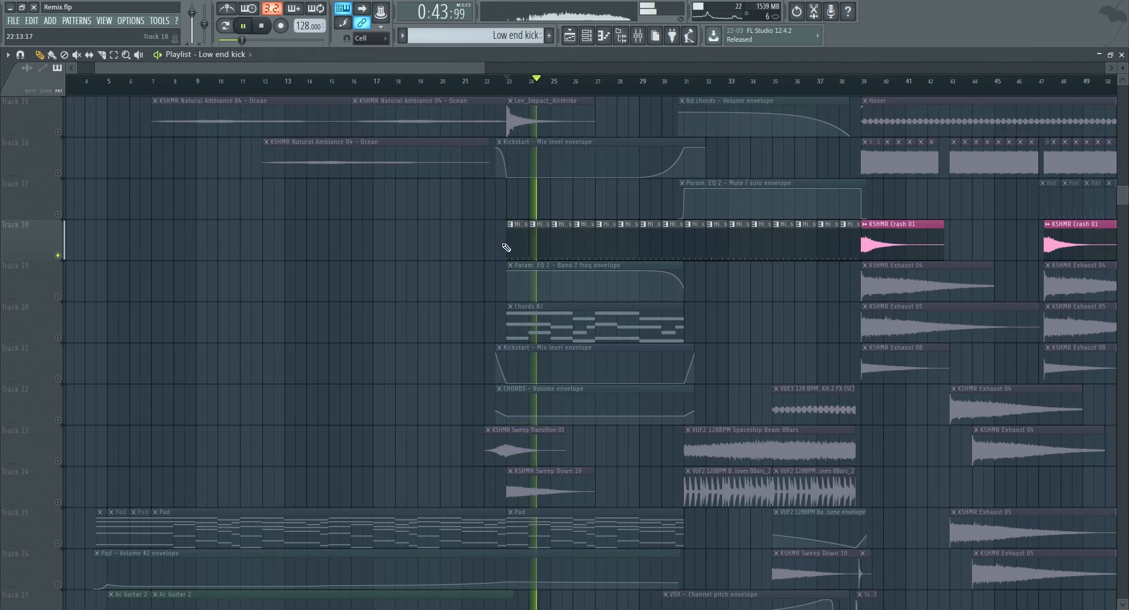
key(space)
Find the High claps channel in the channel rack, inspect its KSHMR_Stadium_Claps_02_-_High #2 sample settings, and close them.
click(595, 40)
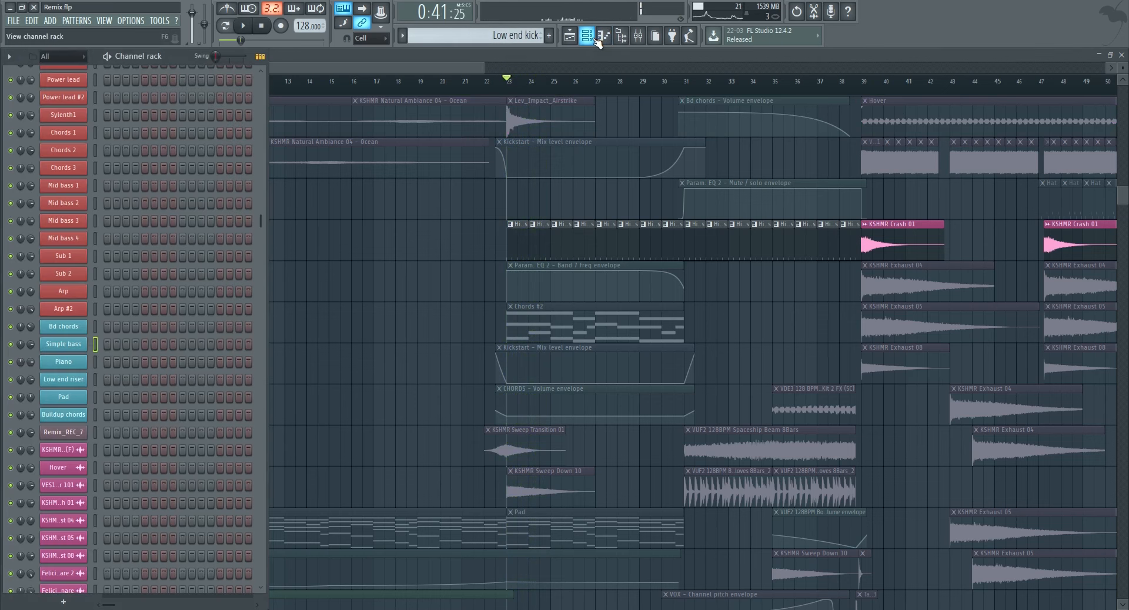
scroll(80, 313, down, 4)
scroll(161, 295, up, 10)
key(space)
click(64, 280)
key(space)
click(180, 381)
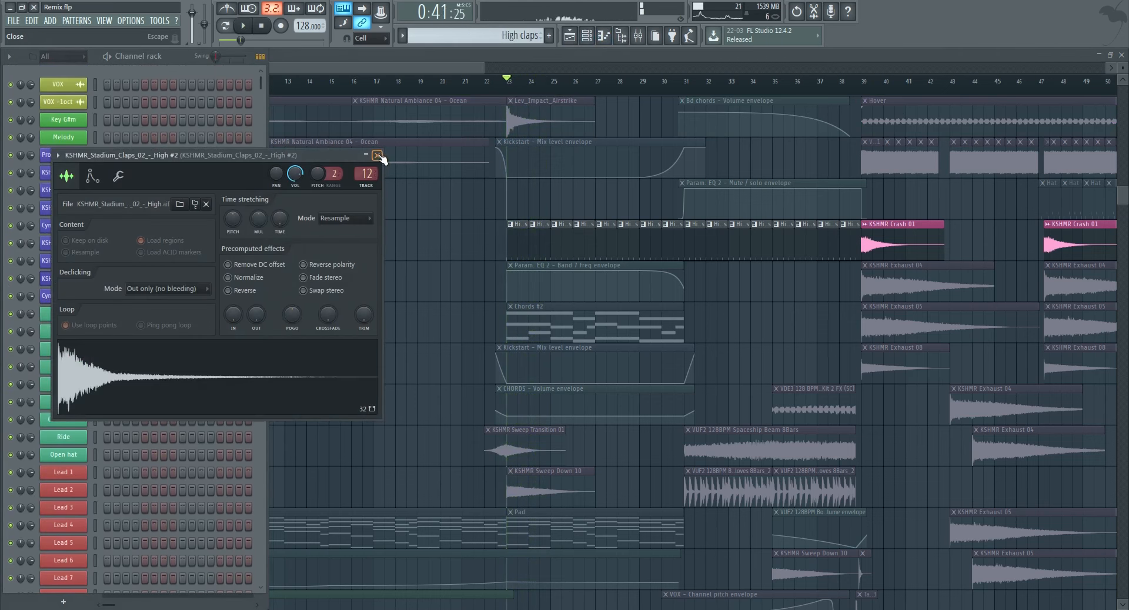
click(378, 156)
scroll(495, 303, down, 4)
scroll(449, 270, up, 3)
Solo Track 20, look over the surrounding tracks, and play the Chords #2 pattern from bar 23.
click(517, 86)
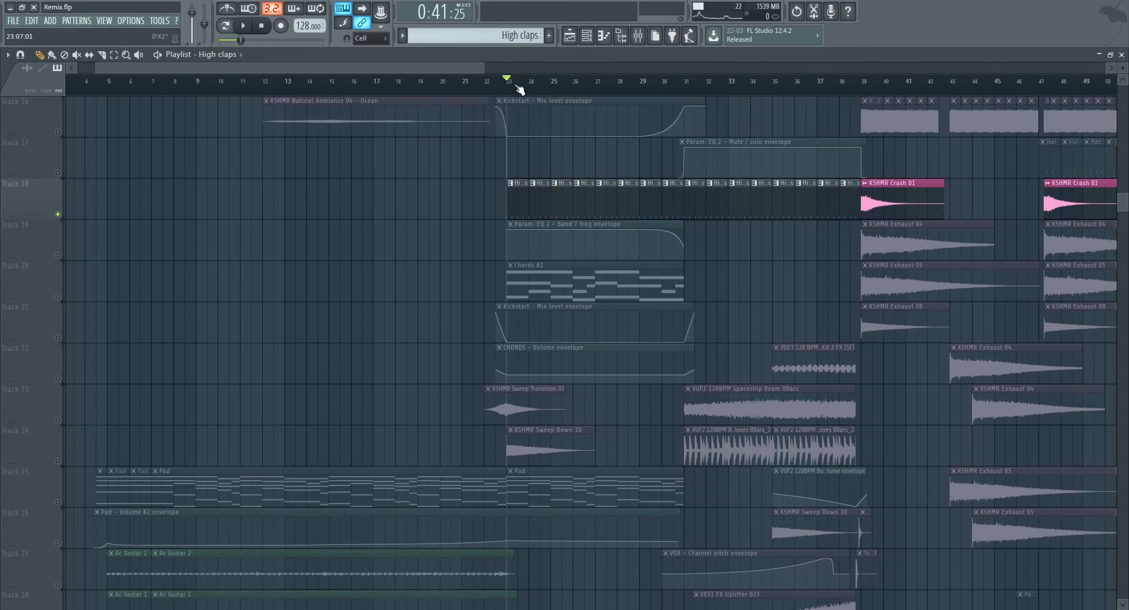
right_click(58, 297)
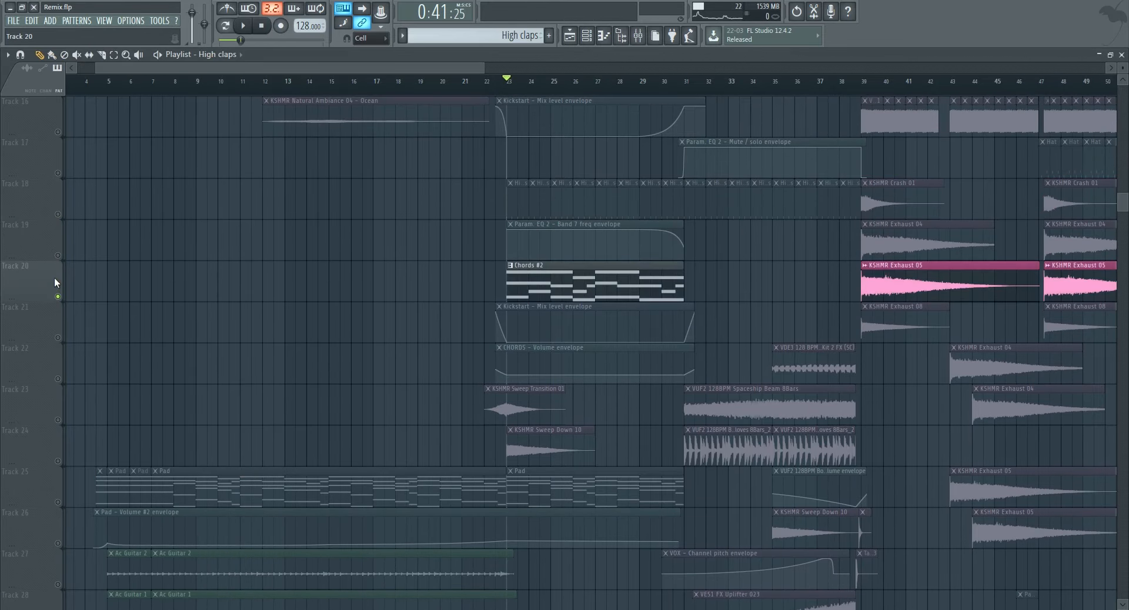
key(space)
scroll(713, 393, up, 10)
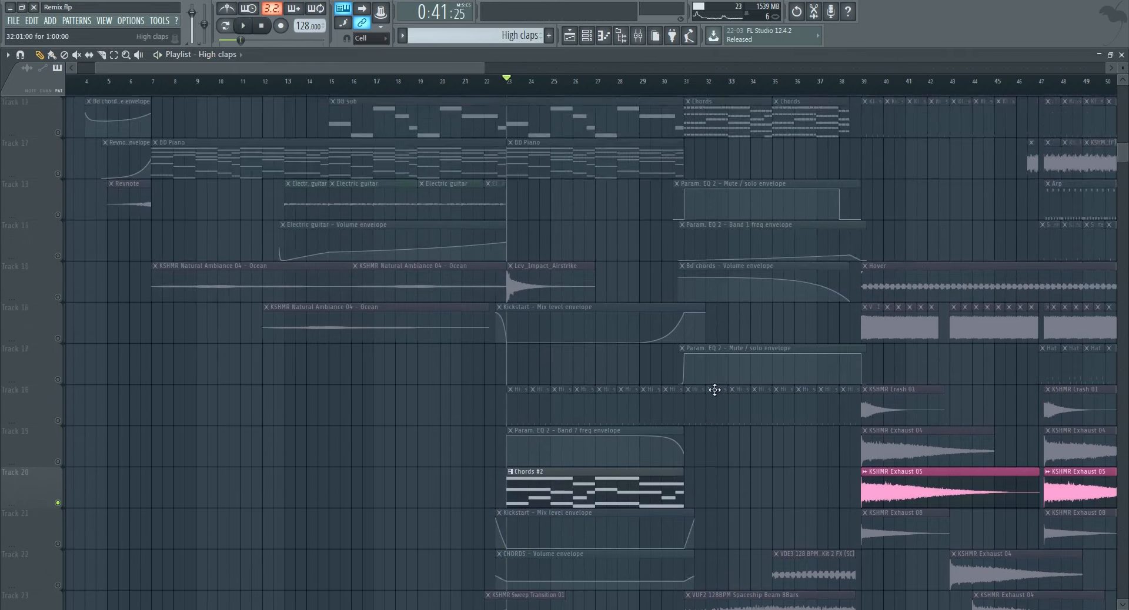
scroll(859, 335, down, 7)
scroll(912, 294, up, 5)
scroll(704, 345, down, 7)
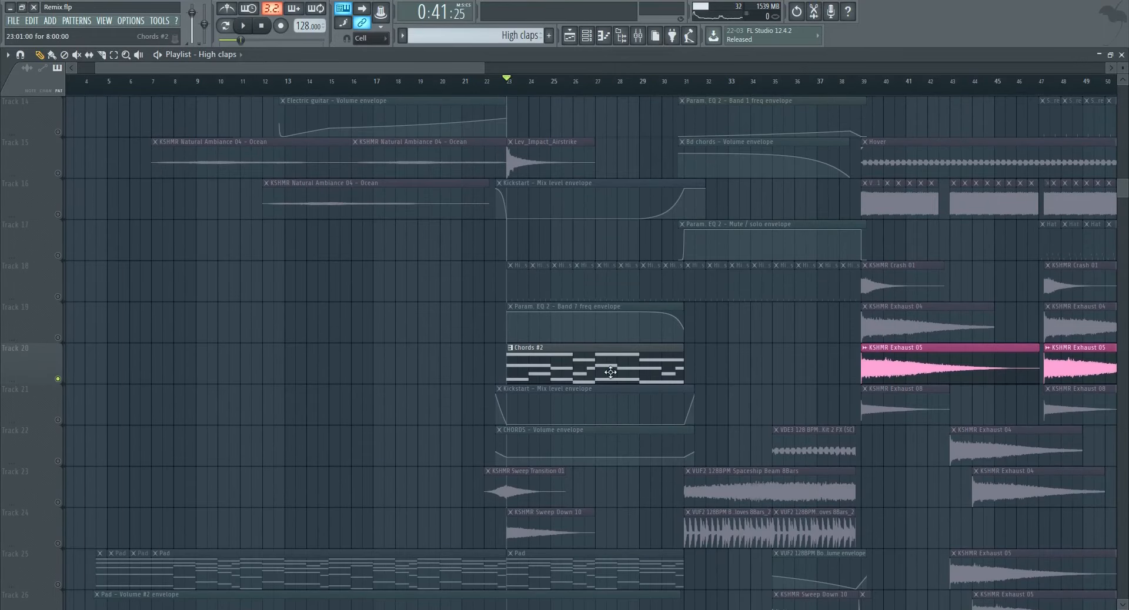
key(space)
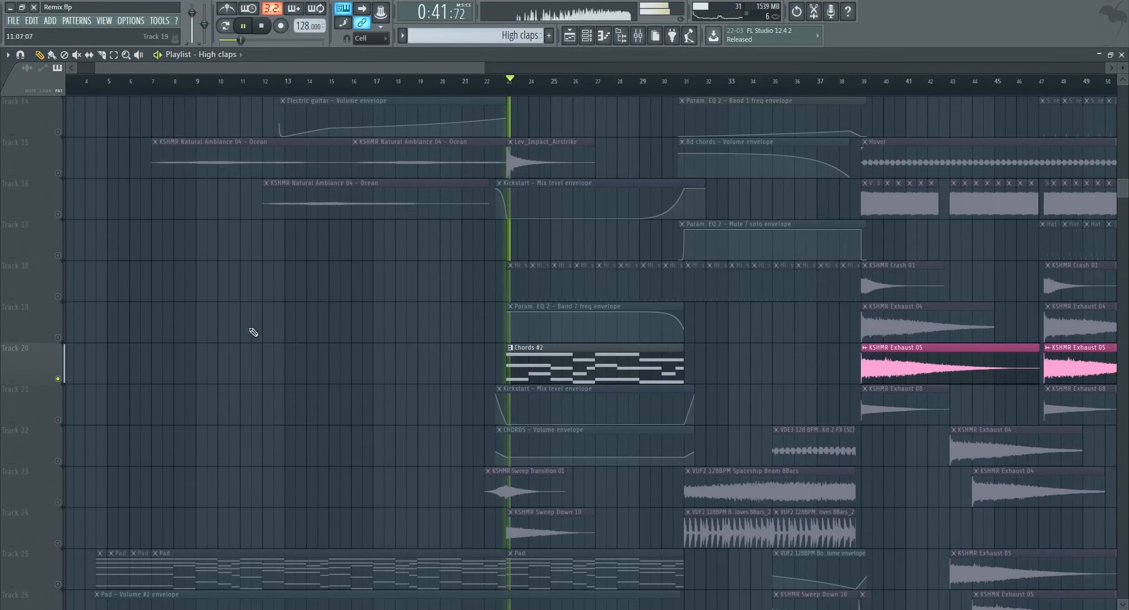
key(space)
Add Tracks 21 and 22 to the solo and play the chords with the Kickstart mix level and CHORDS volume envelopes.
scroll(170, 317, down, 2)
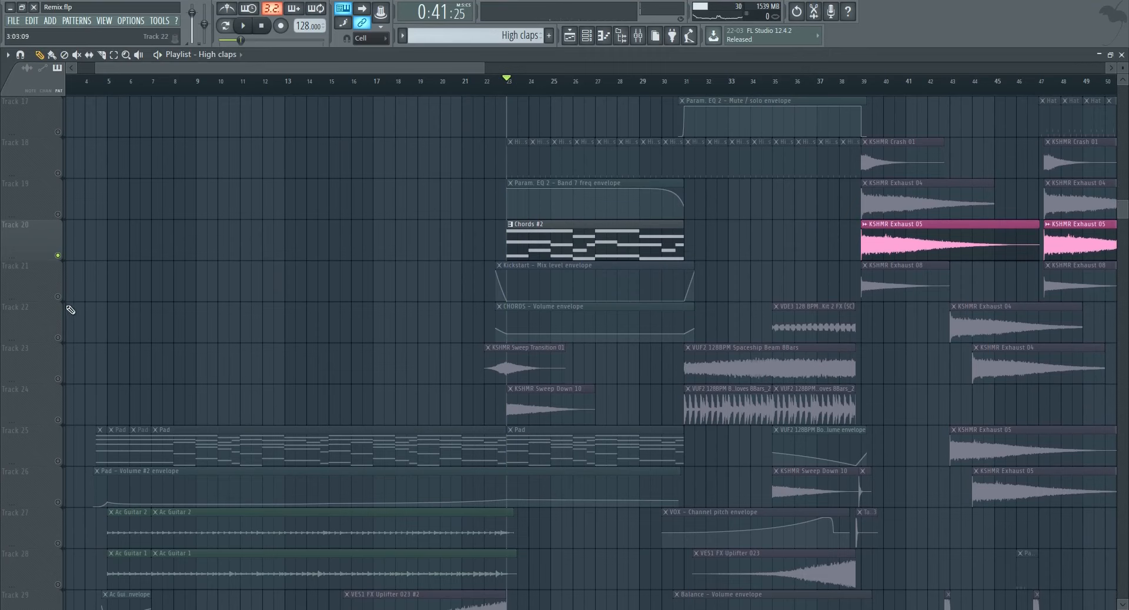
click(59, 299)
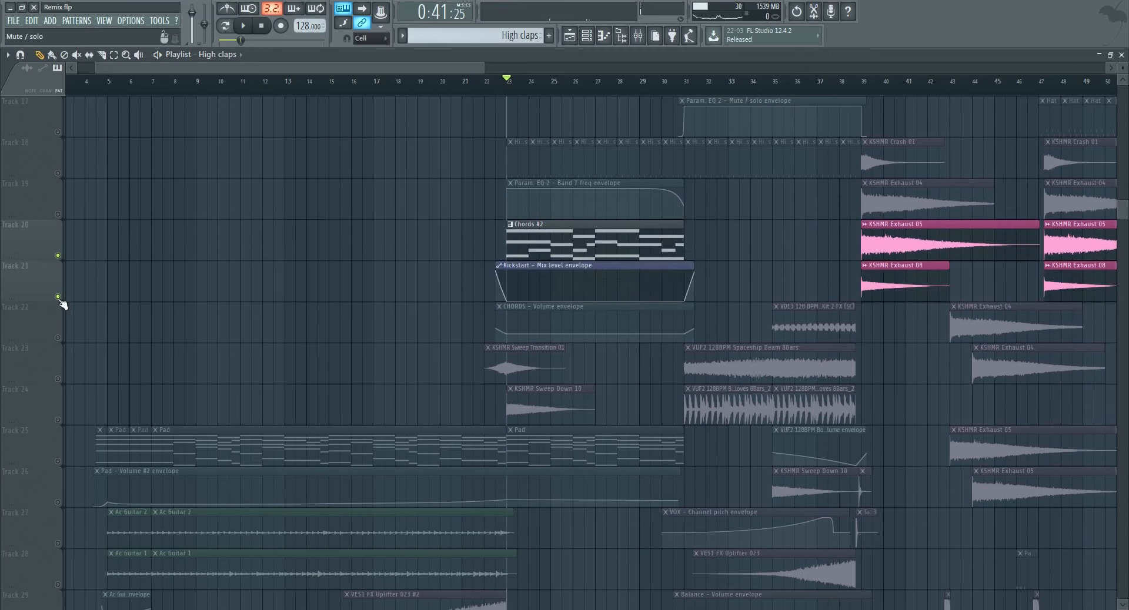
click(59, 338)
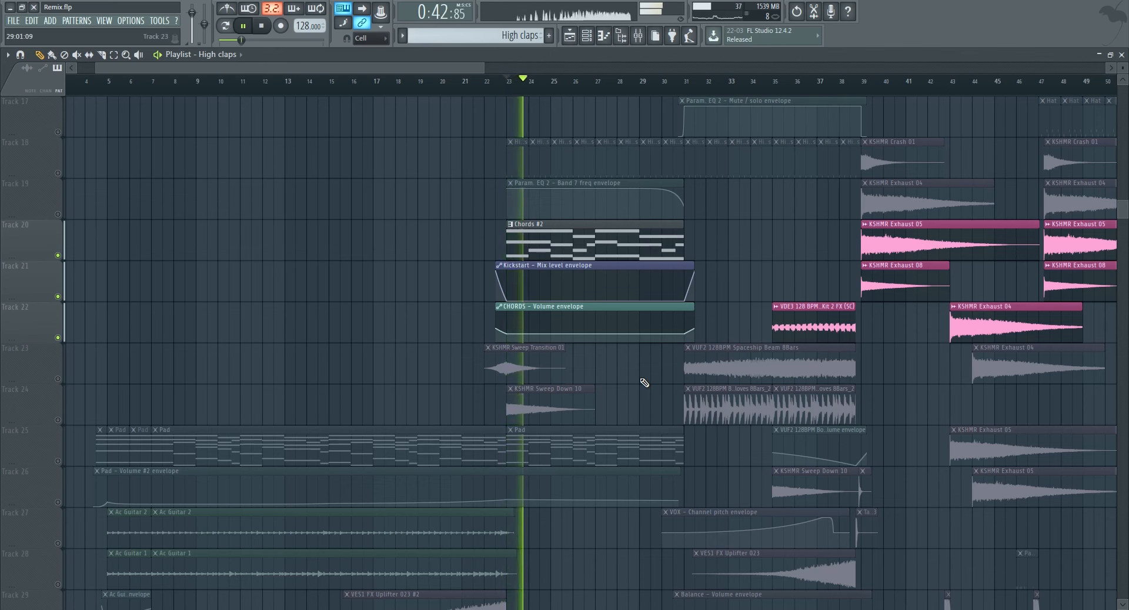
scroll(645, 376, down, 6)
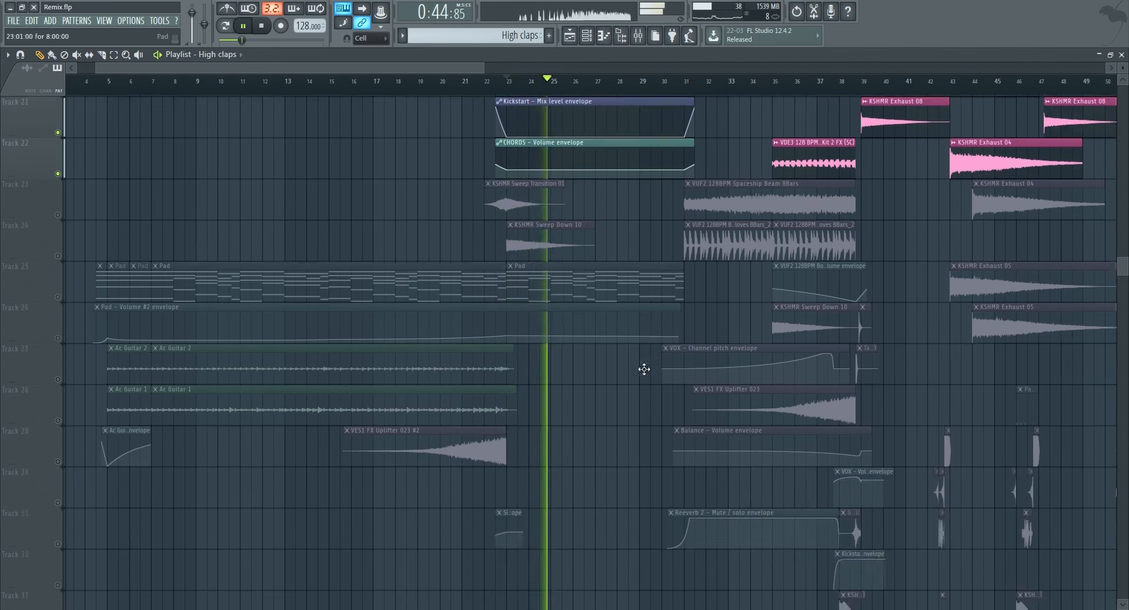
scroll(597, 398, up, 3)
scroll(597, 399, up, 1)
key(space)
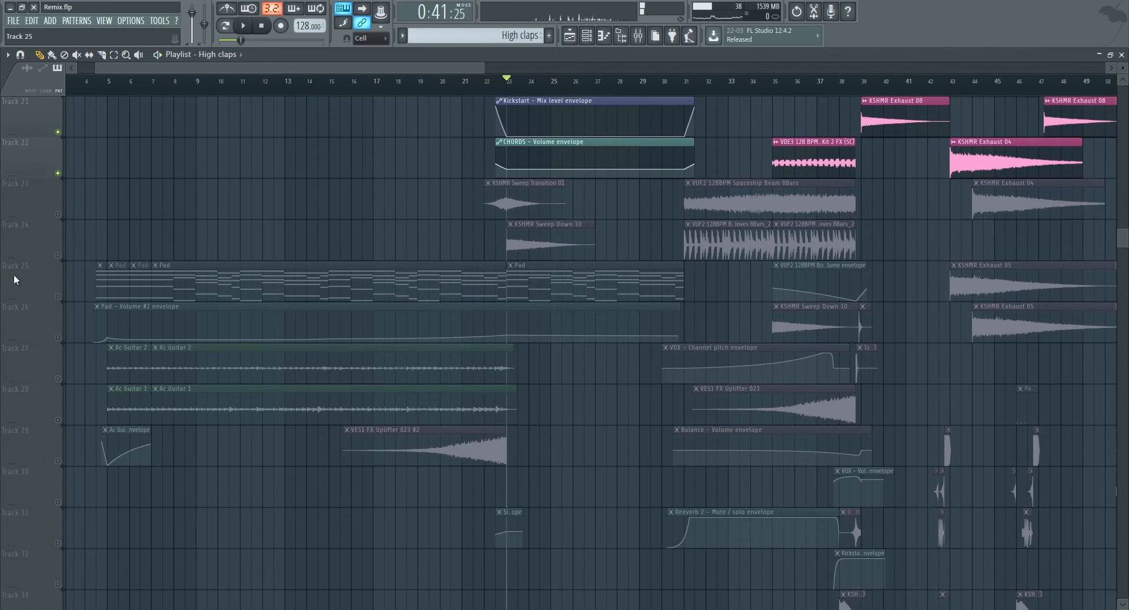
Solo the Pad on Track 25 together with its volume envelope on Track 26 and play from bar 23.
right_click(58, 297)
click(59, 338)
key(space)
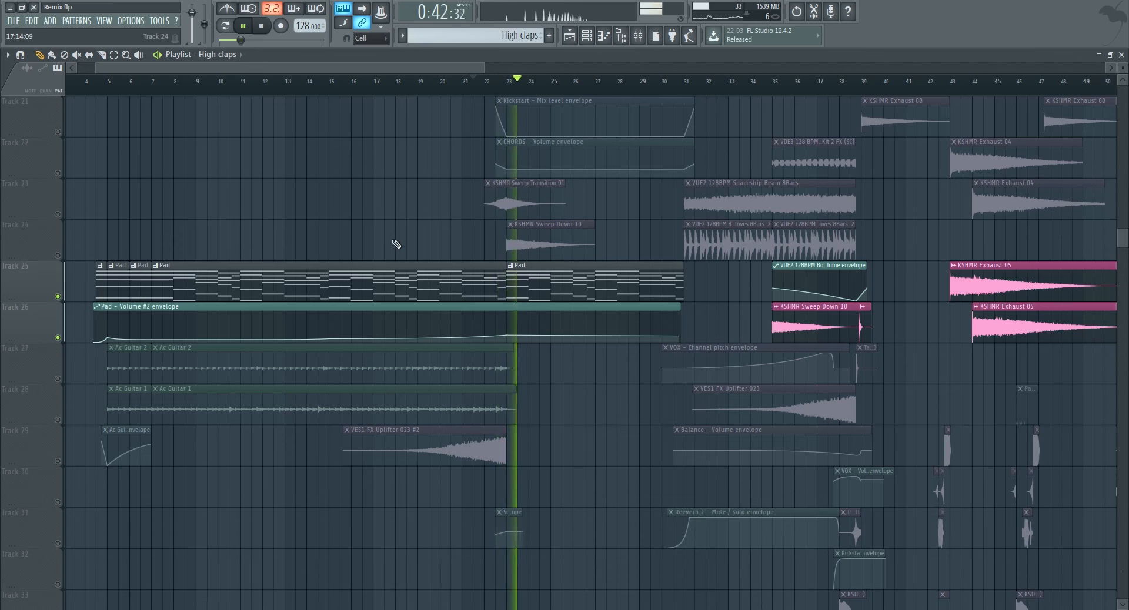
Bring back all tracks from the pad solo, mute the vocals on Tracks 1 and 2, and play the full arrangement up to bar 31.
scroll(397, 244, down, 5)
key(space)
click(57, 255)
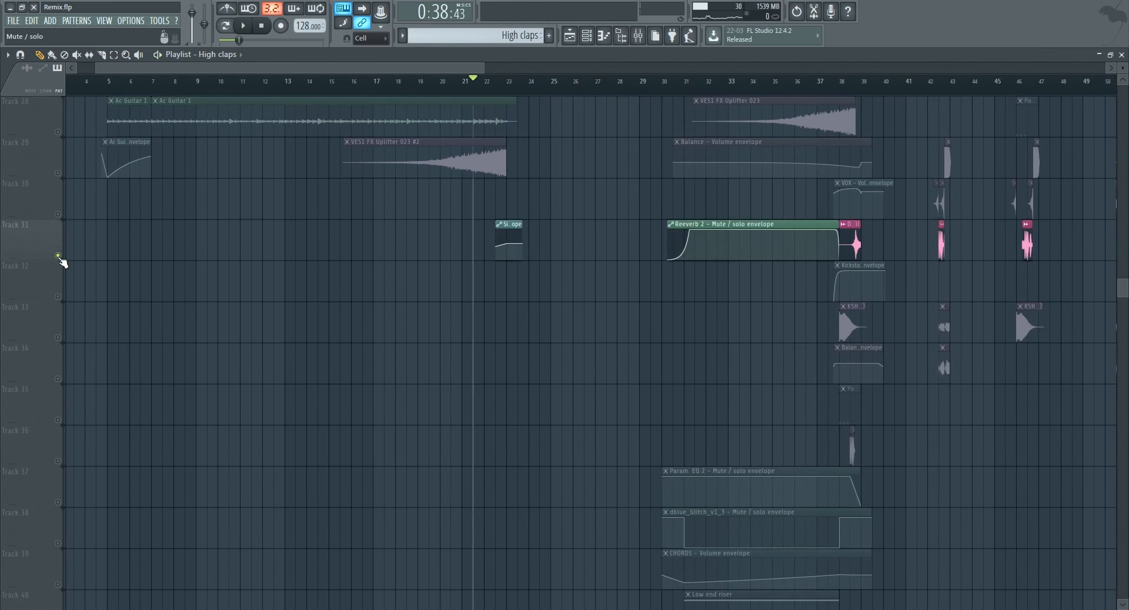
scroll(603, 344, up, 10)
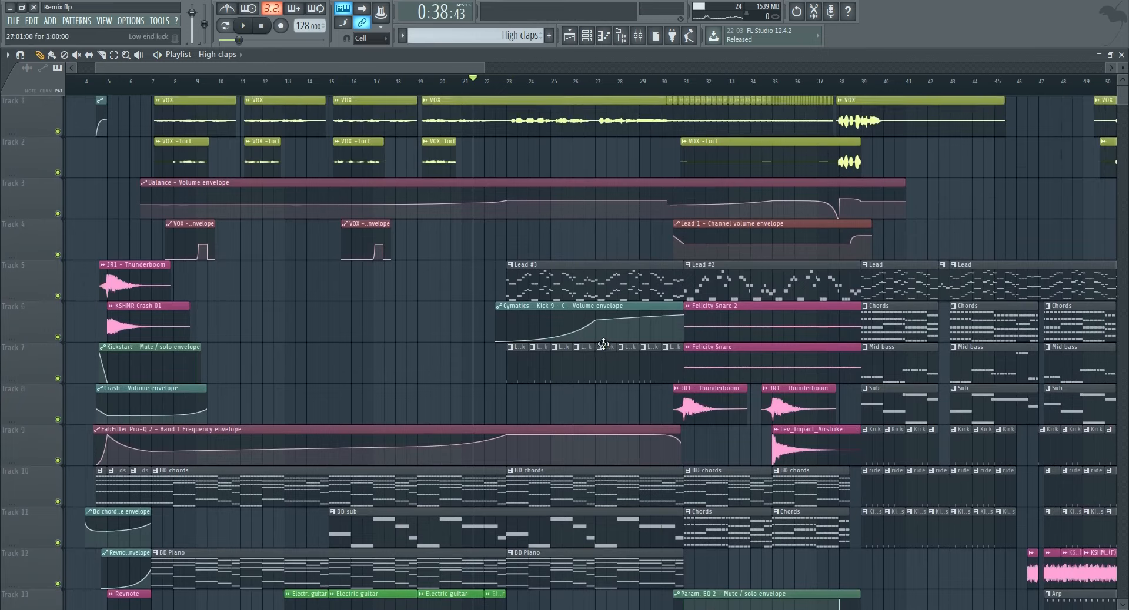
drag(58, 131, 91, 174)
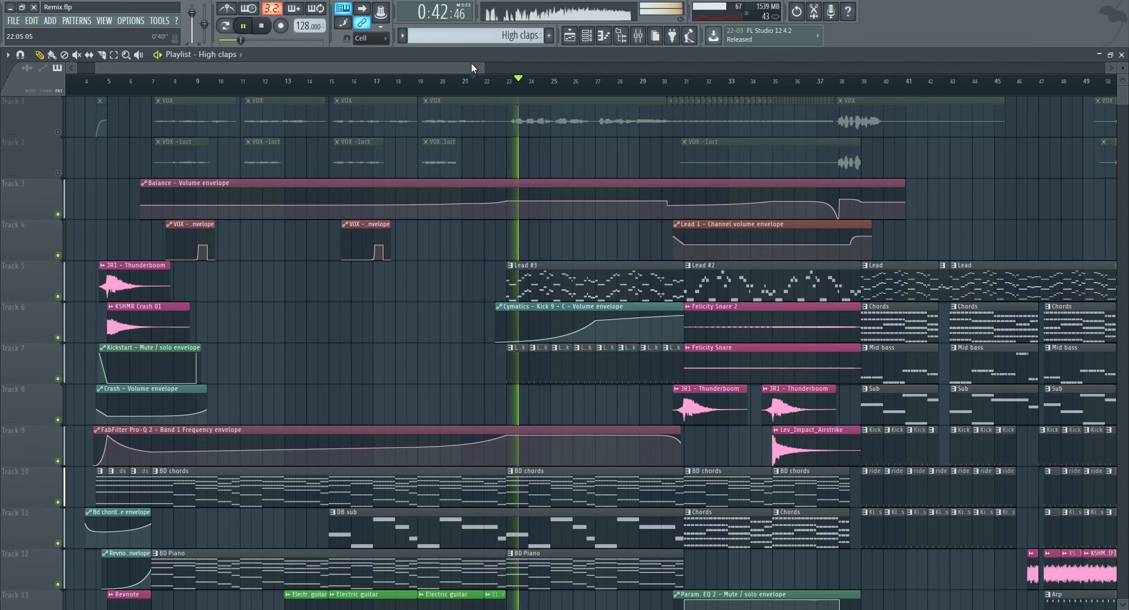
drag(474, 68, 509, 55)
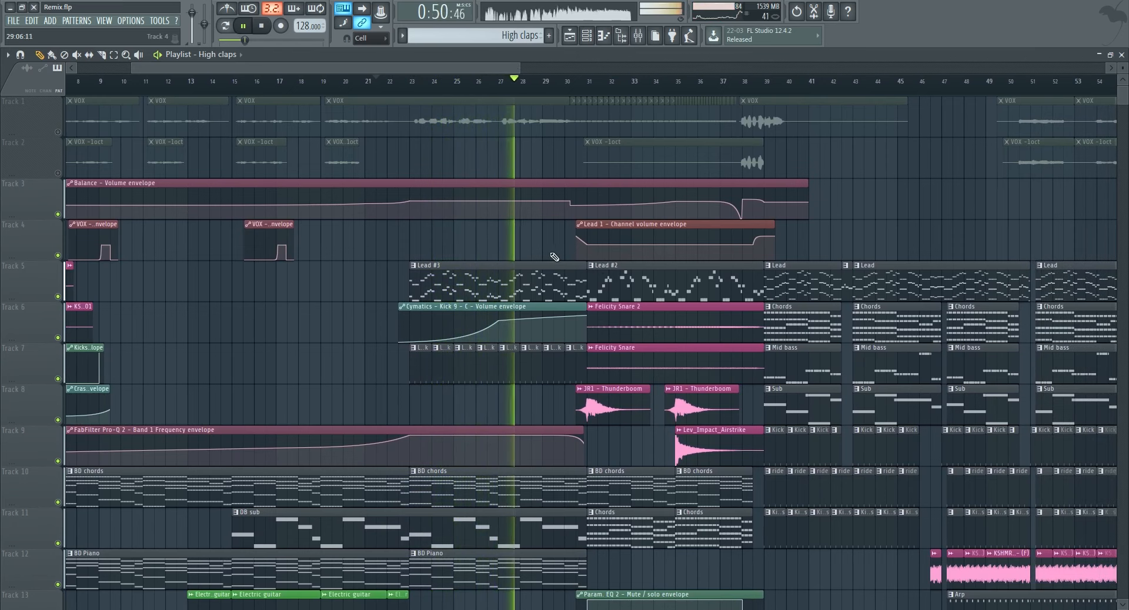
scroll(552, 254, down, 10)
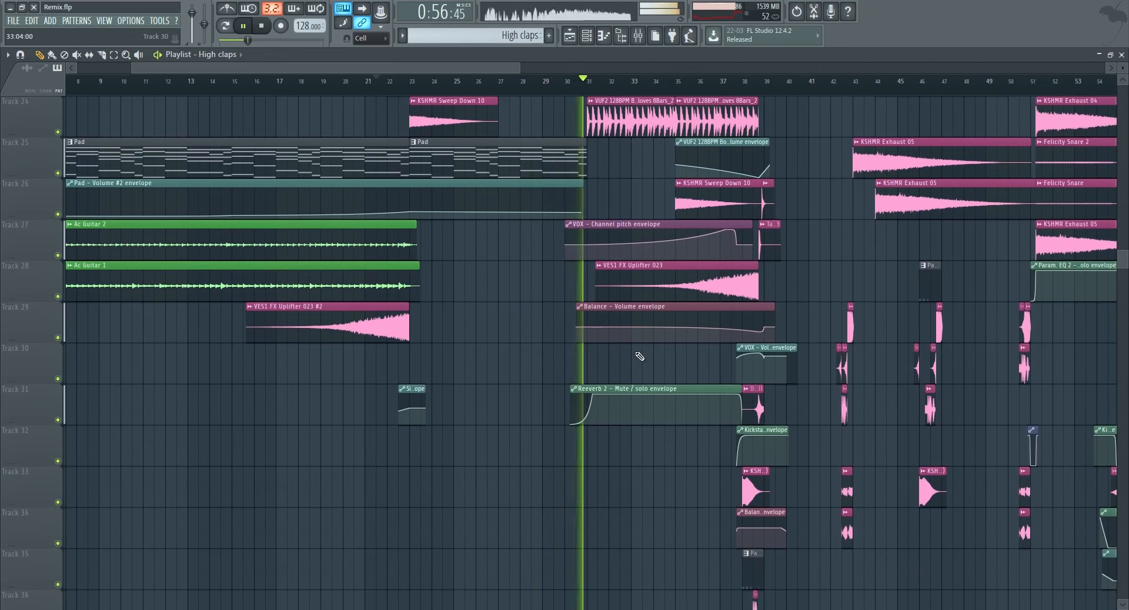
key(space)
Solo the Lead patterns on Track 5 together with the Lead 1 channel volume envelope on Track 4 and play from just before bar 31.
scroll(636, 352, up, 10)
scroll(635, 351, up, 14)
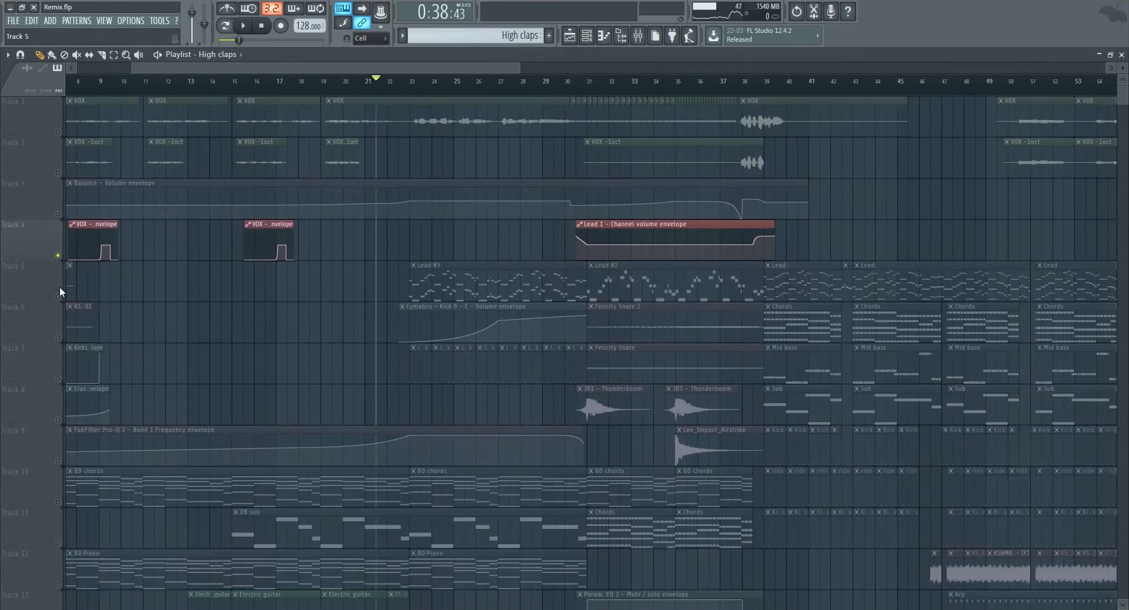
click(61, 291)
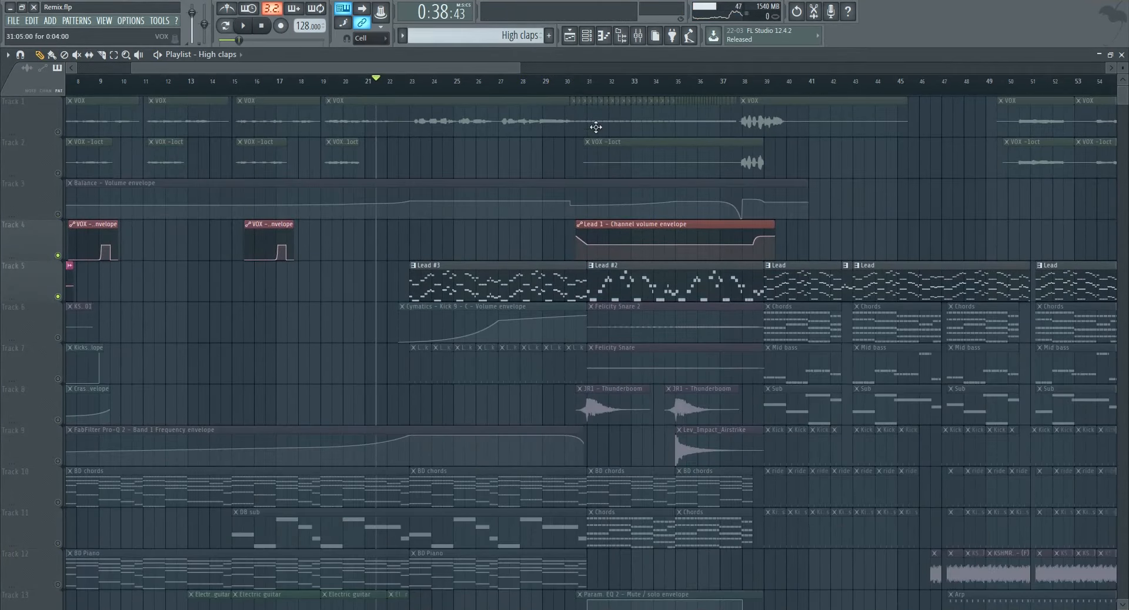
key(space)
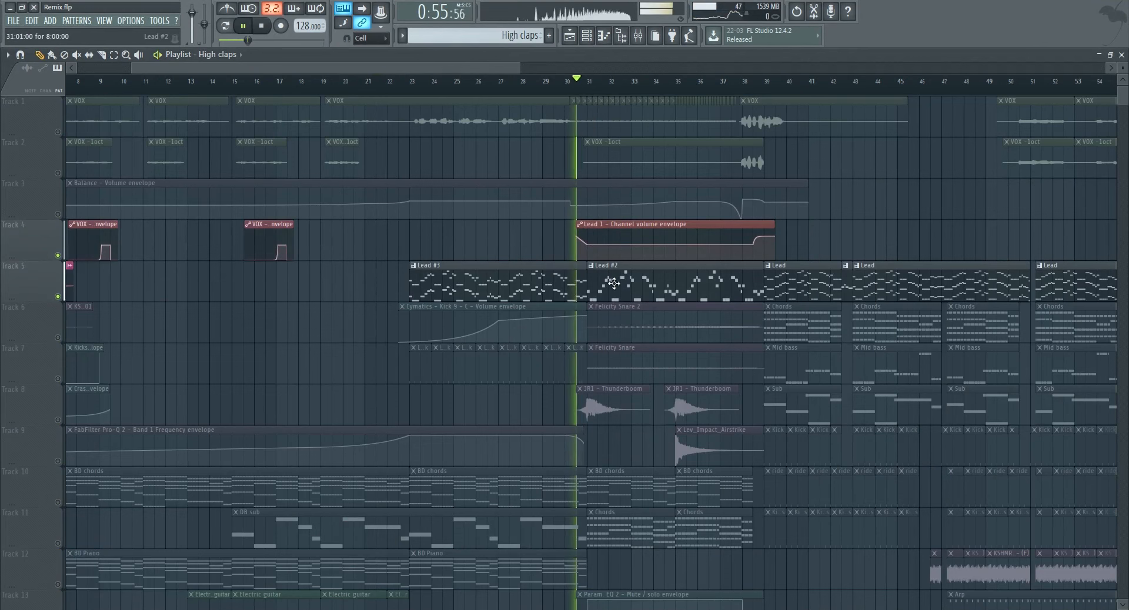
Inspect the Lead #2 pattern's channels in the channel rack and replay the lead from just before bar 31.
click(587, 36)
scroll(150, 294, down, 4)
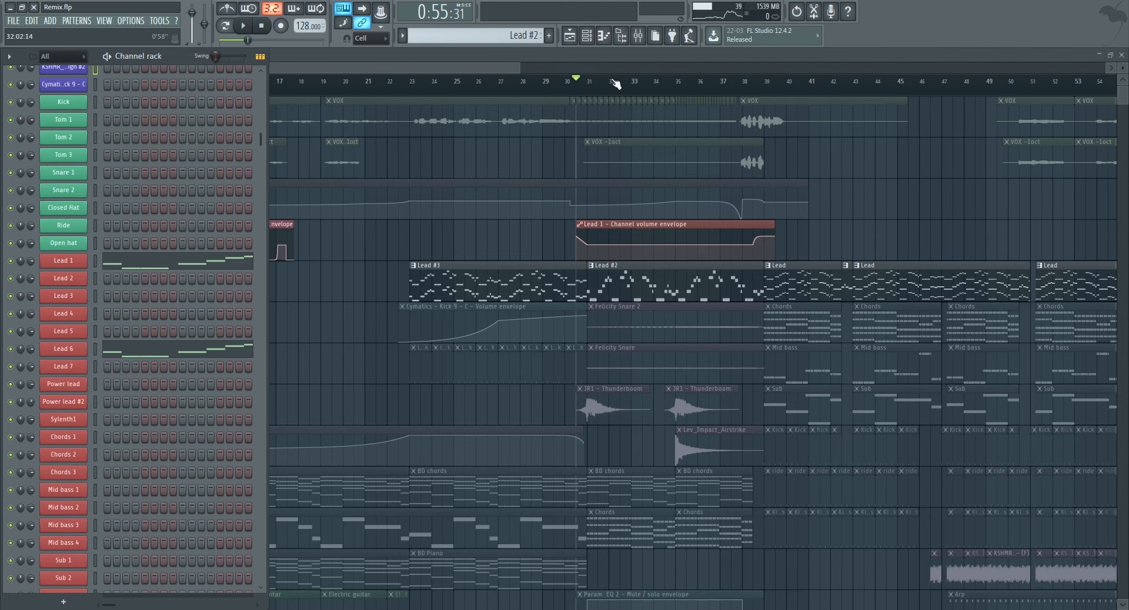
key(F6)
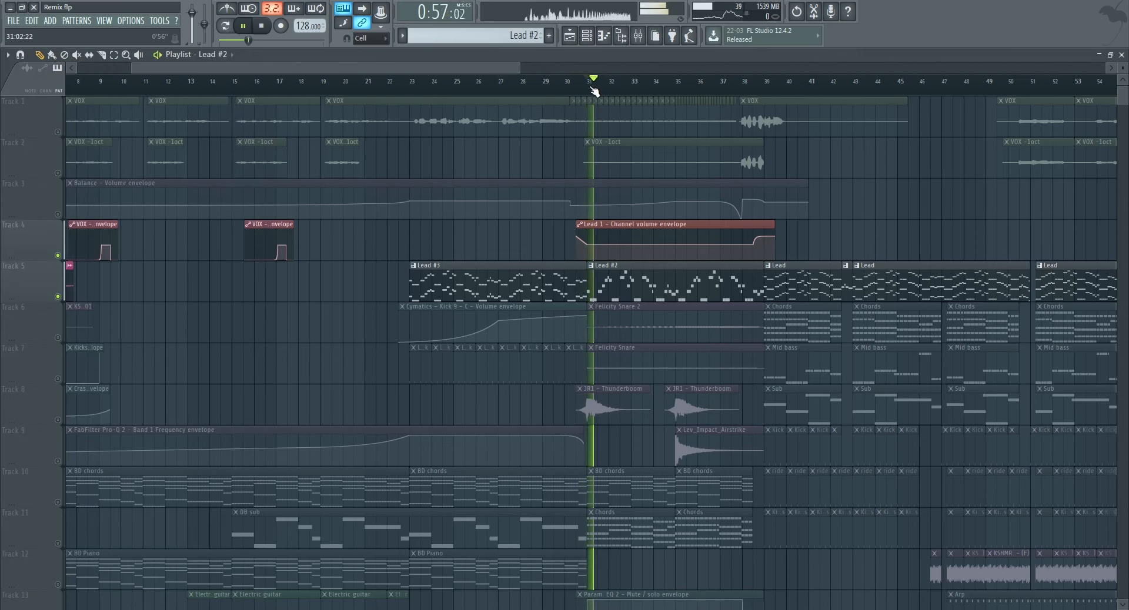
click(586, 88)
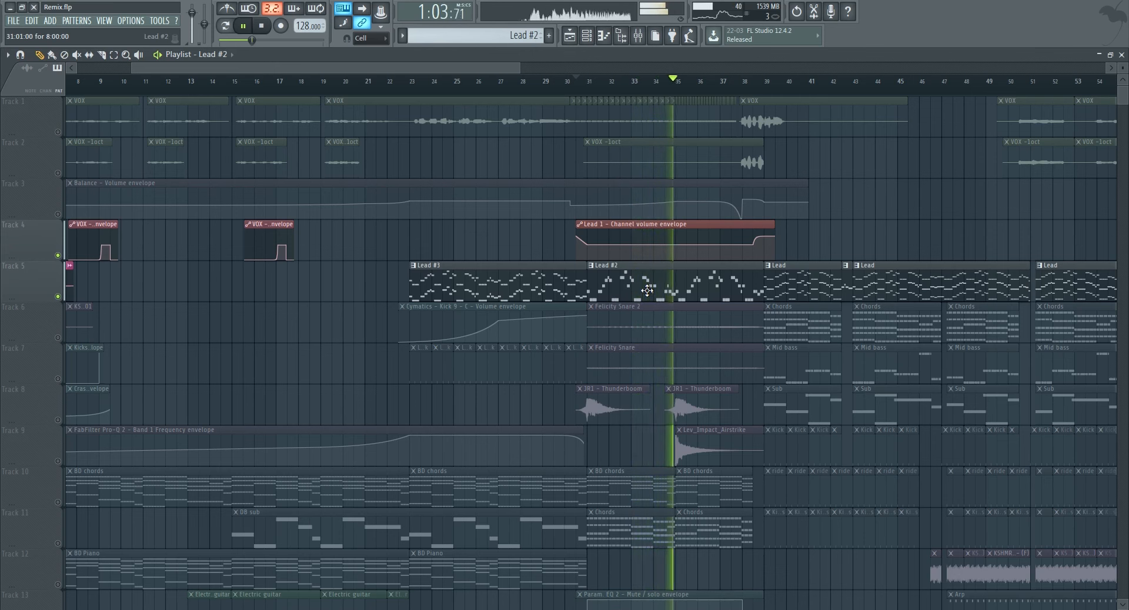
key(space)
Solo the Felicity Snare 2 and Felicity Snare clips on Tracks 6 and 7 and play them from bar 31, including their ending after bar 37.
scroll(648, 303, down, 3)
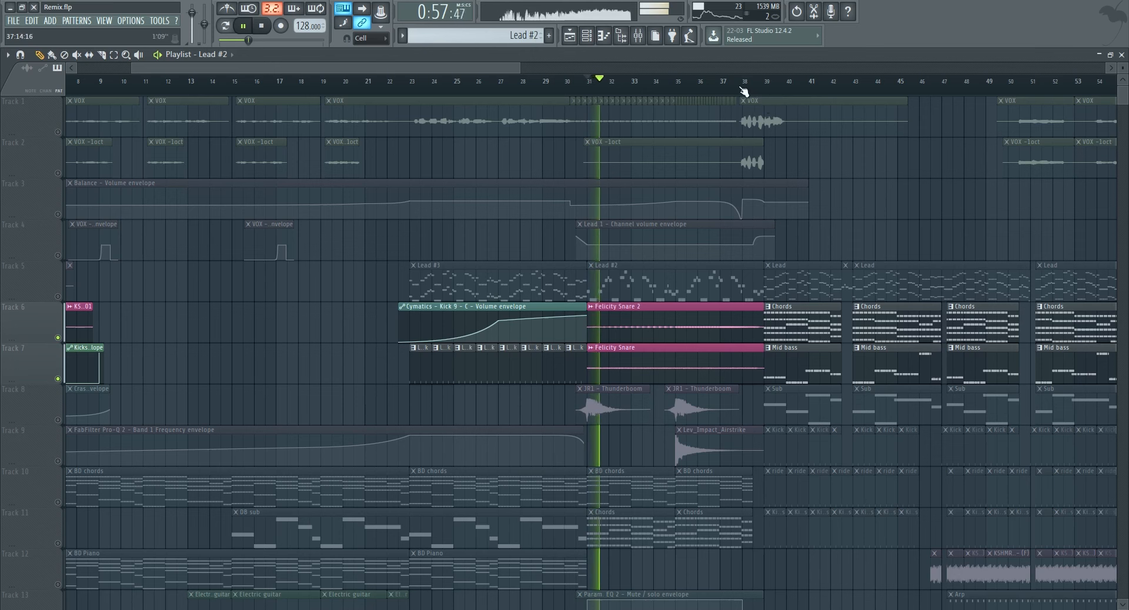
click(735, 83)
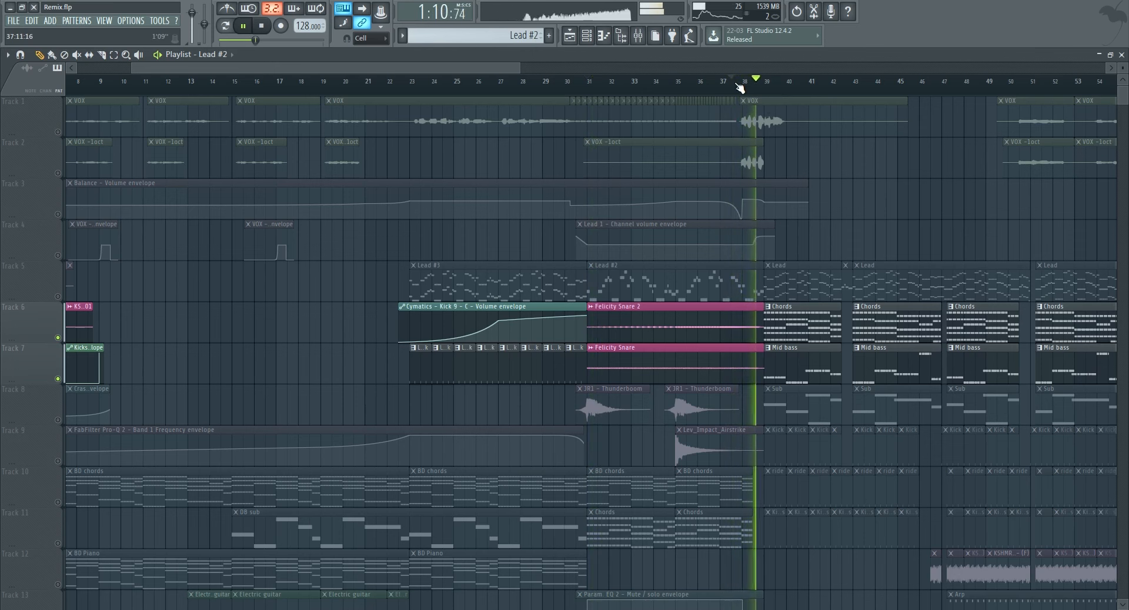
key(space)
Solo Track 24 and play the VUF2 128BPM loops from bar 31.
scroll(674, 263, down, 5)
scroll(674, 263, down, 3)
click(66, 344)
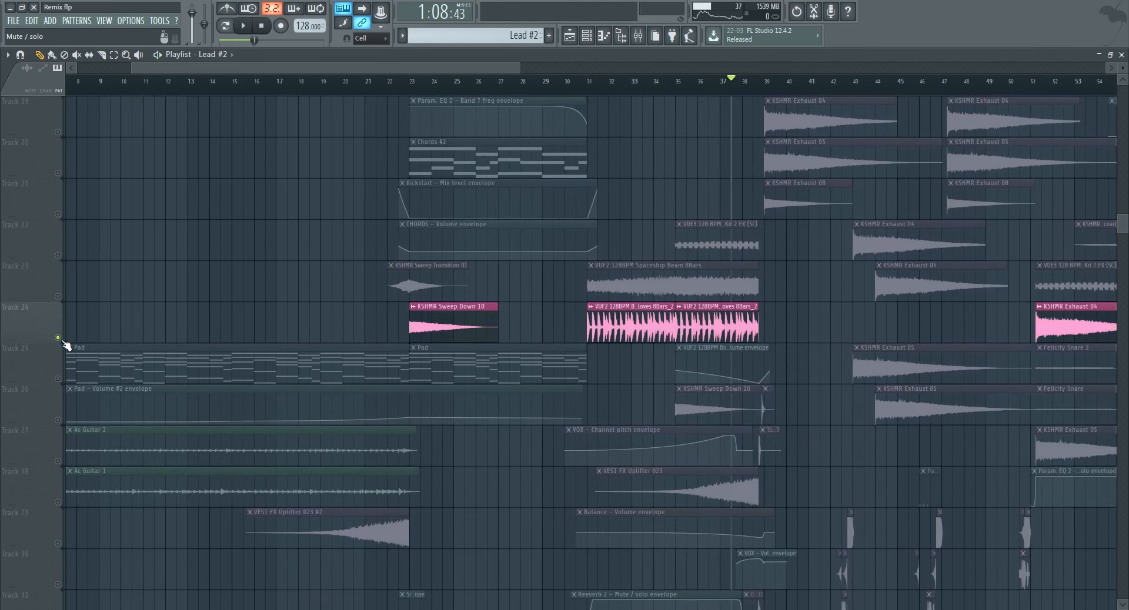
click(591, 83)
key(space)
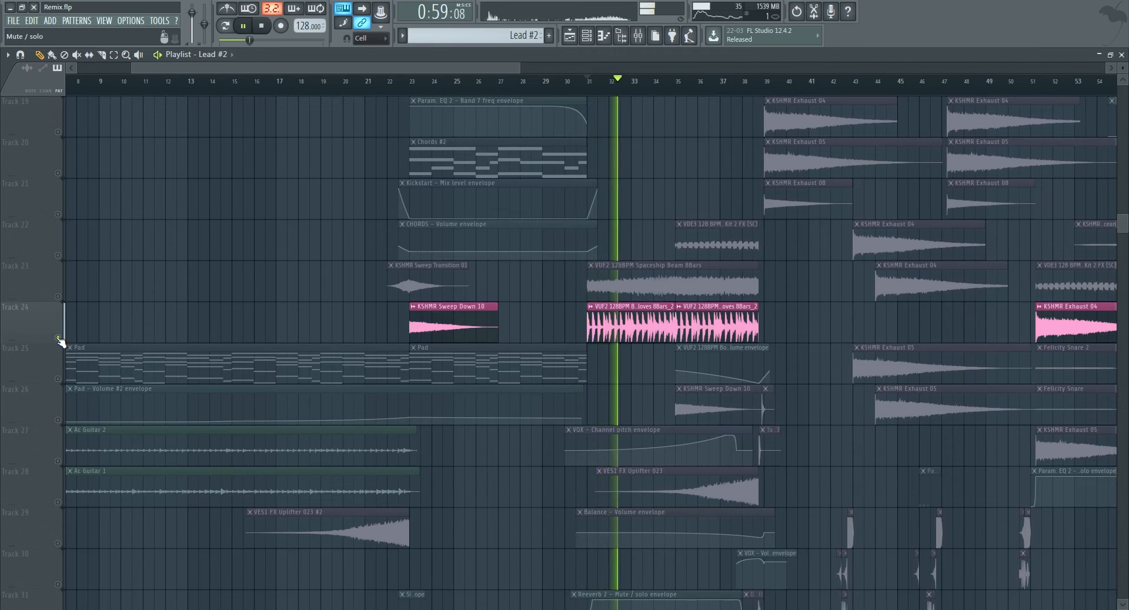
Solo Track 6 during playback, add Track 7 to hear both snare layers together, and stop playback.
scroll(59, 318, up, 10)
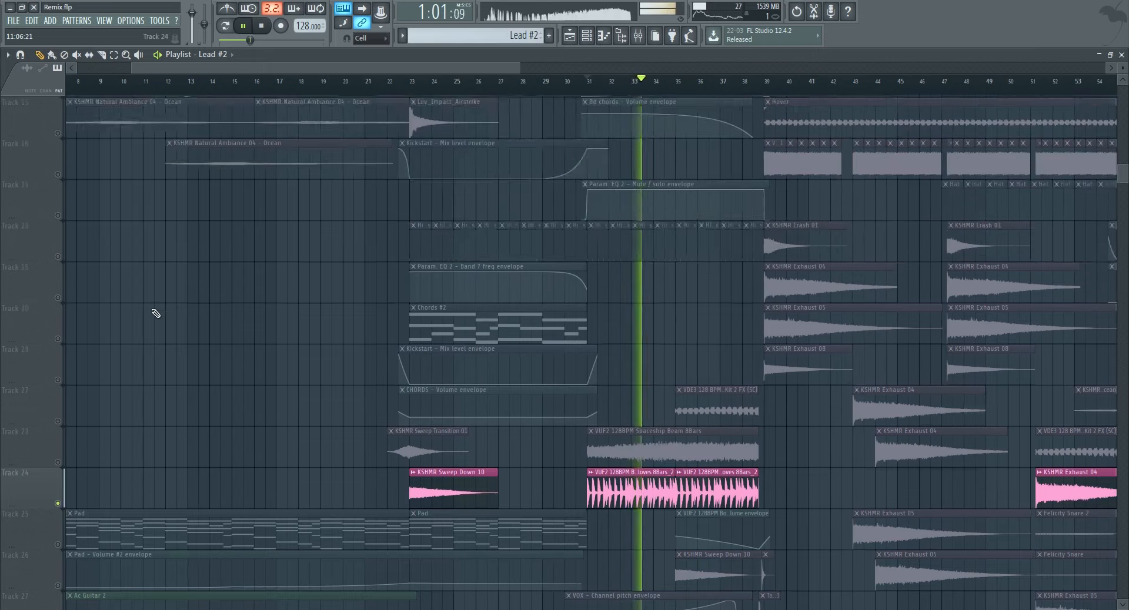
click(58, 296)
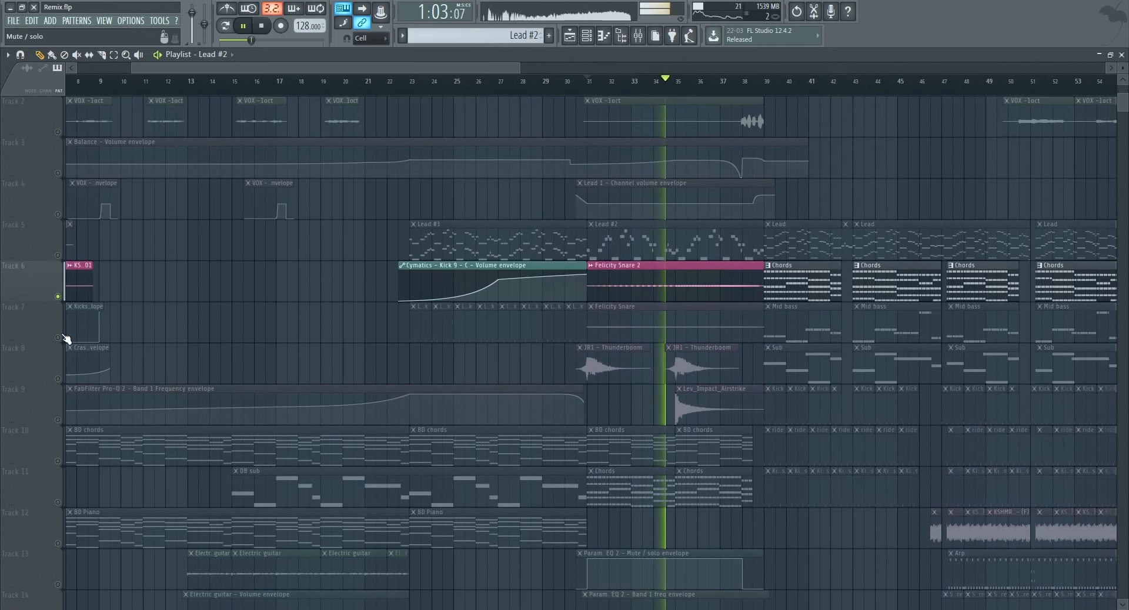
click(57, 337)
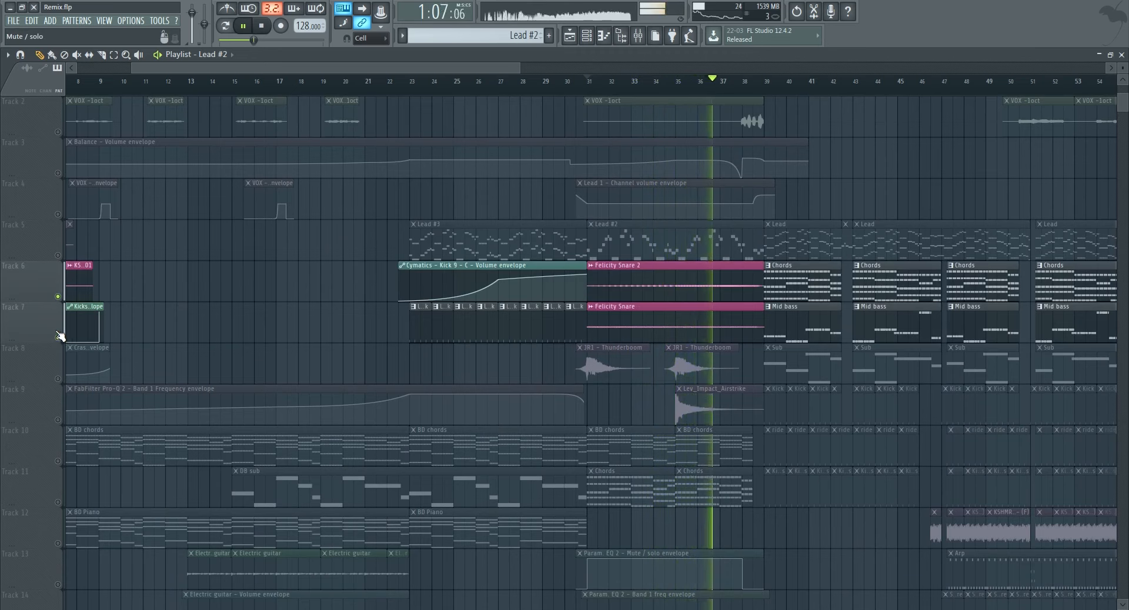
key(space)
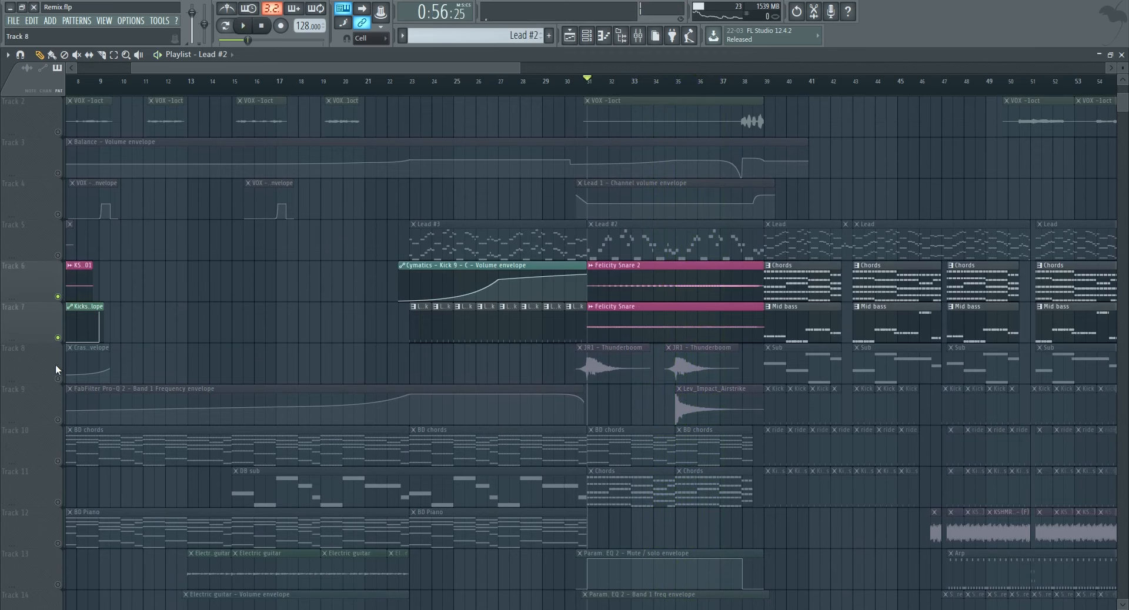
Solo Tracks 8 and 9 and play the second JR1 - Thunderboom with the Lev_Impact_Airstrike from just before bar 35.
click(58, 380)
drag(486, 69, 83, 69)
click(57, 420)
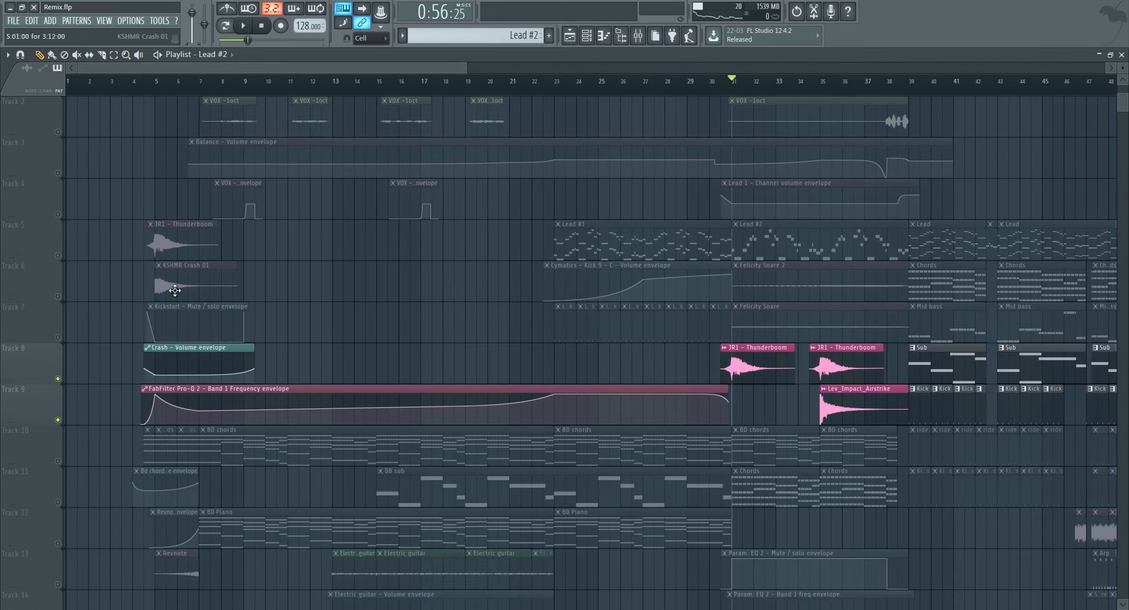
drag(331, 69, 443, 71)
scroll(339, 305, down, 8)
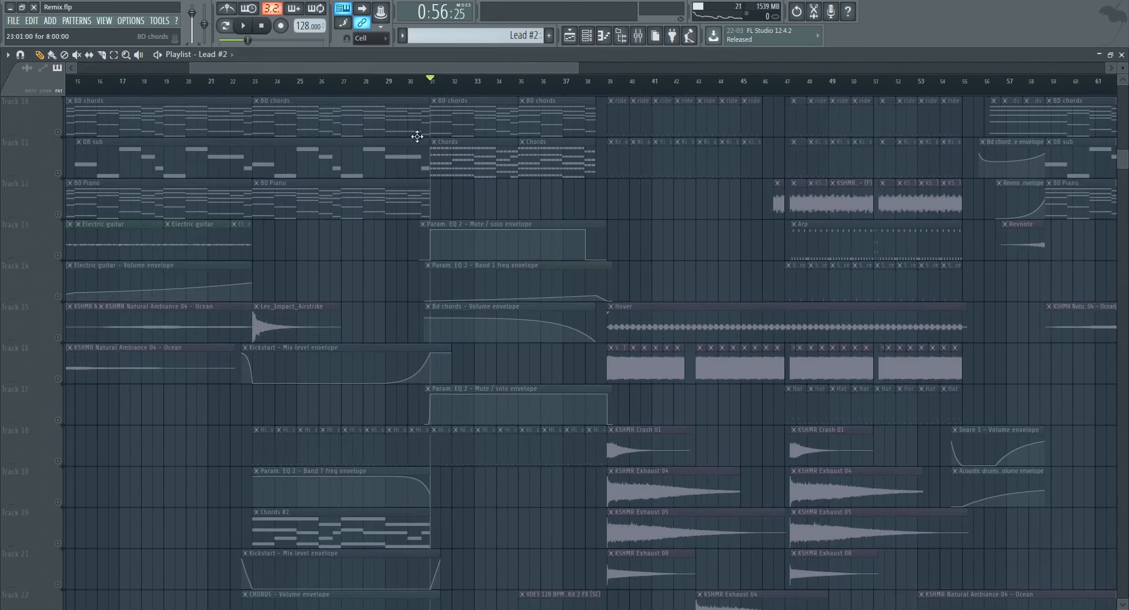
scroll(418, 235, up, 6)
key(space)
click(513, 82)
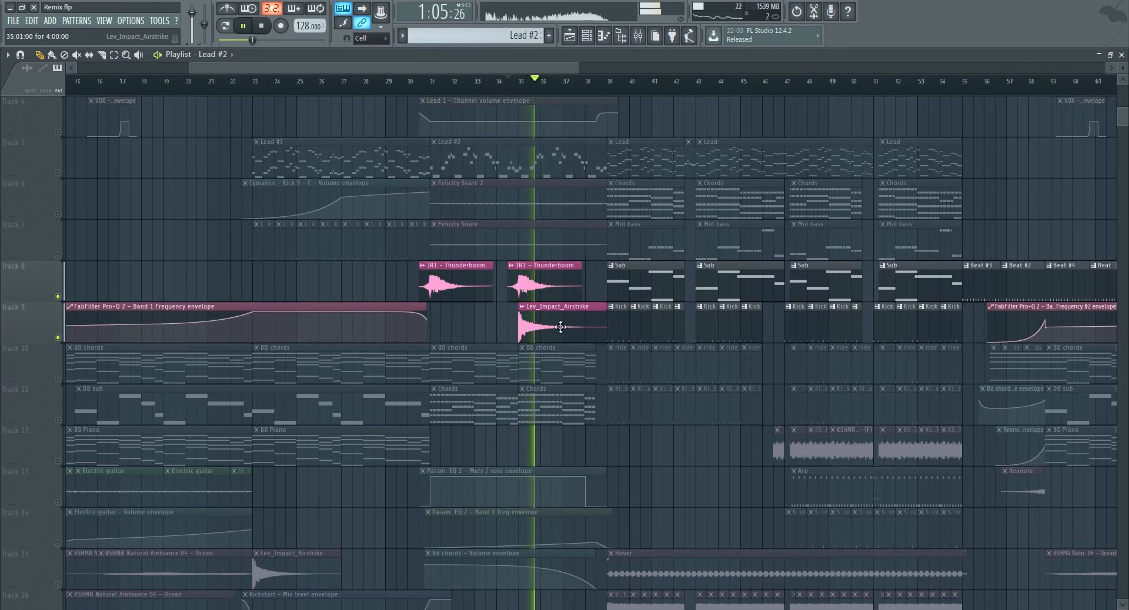
key(space)
Add the BD chords on Track 10 to the solo and play the end of the FabFilter Pro-Q 2 frequency envelope leading into bar 31.
click(57, 379)
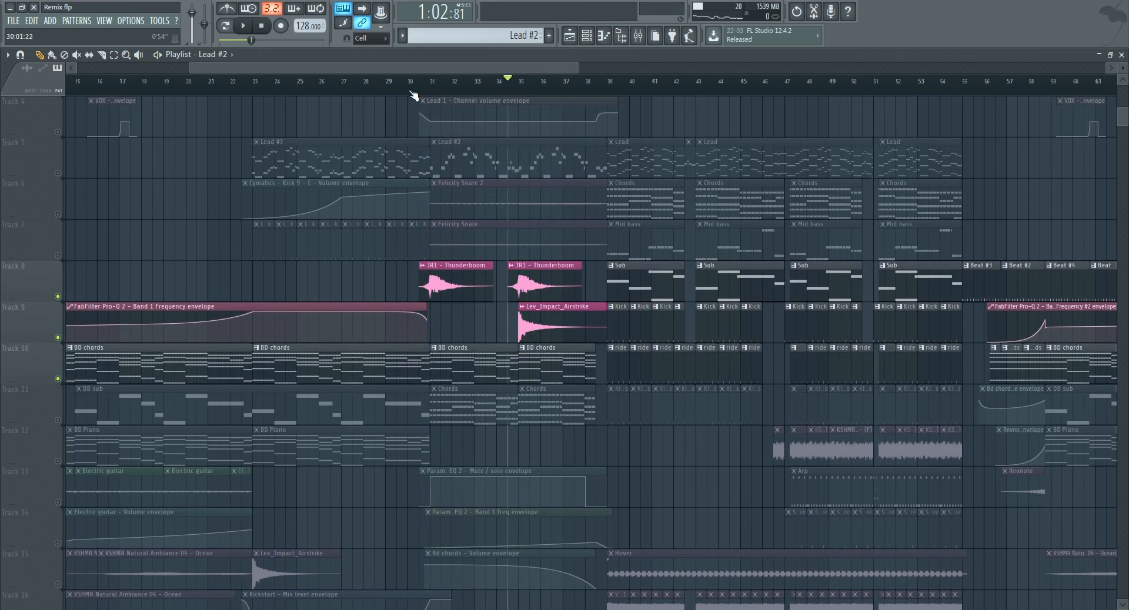
key(space)
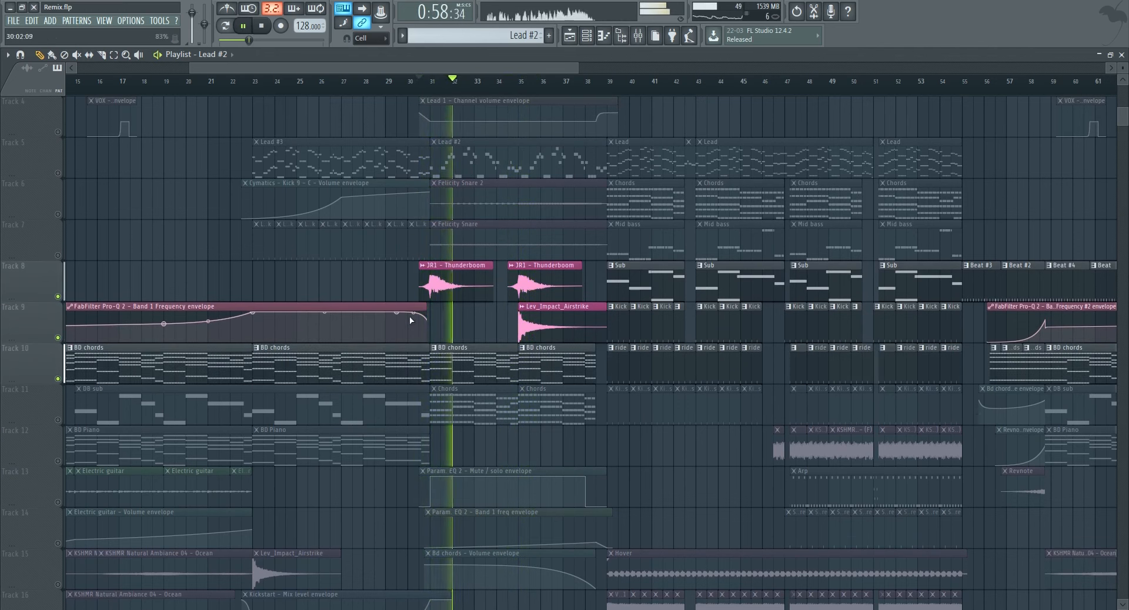
click(399, 85)
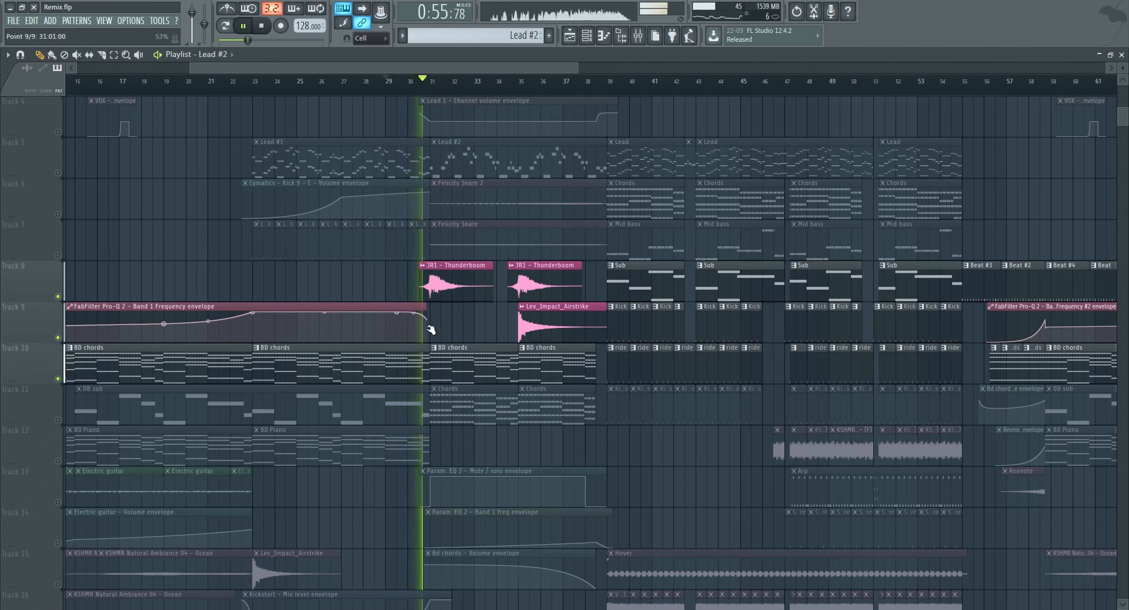
key(space)
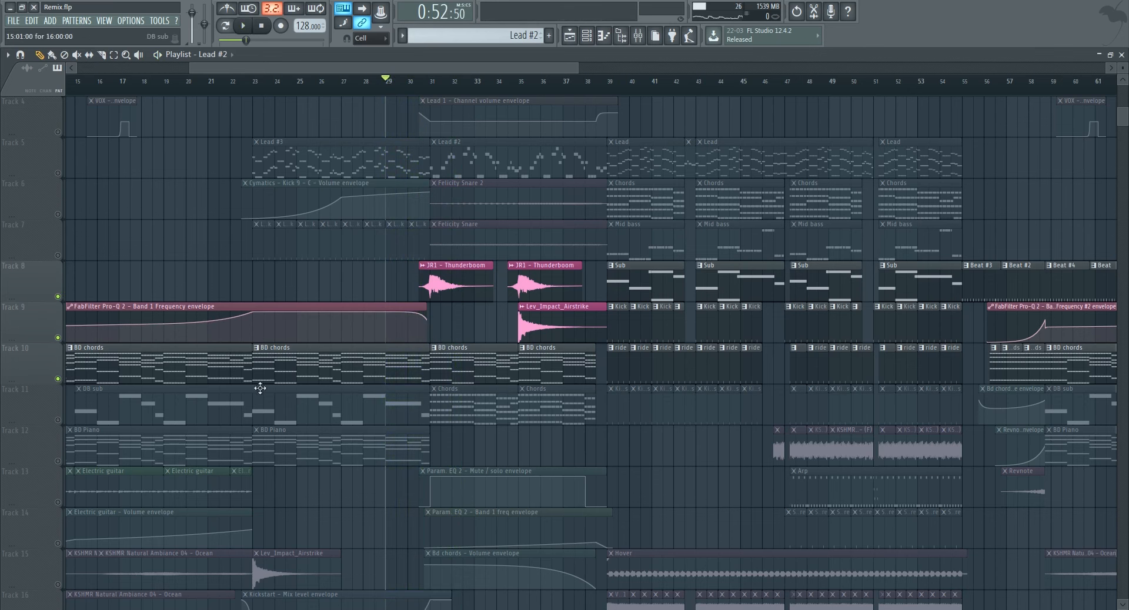
Add the Chords on Track 11 to the solo and play them into bar 31, muting the BD chords on Track 10 during playback.
scroll(482, 67, down, 3)
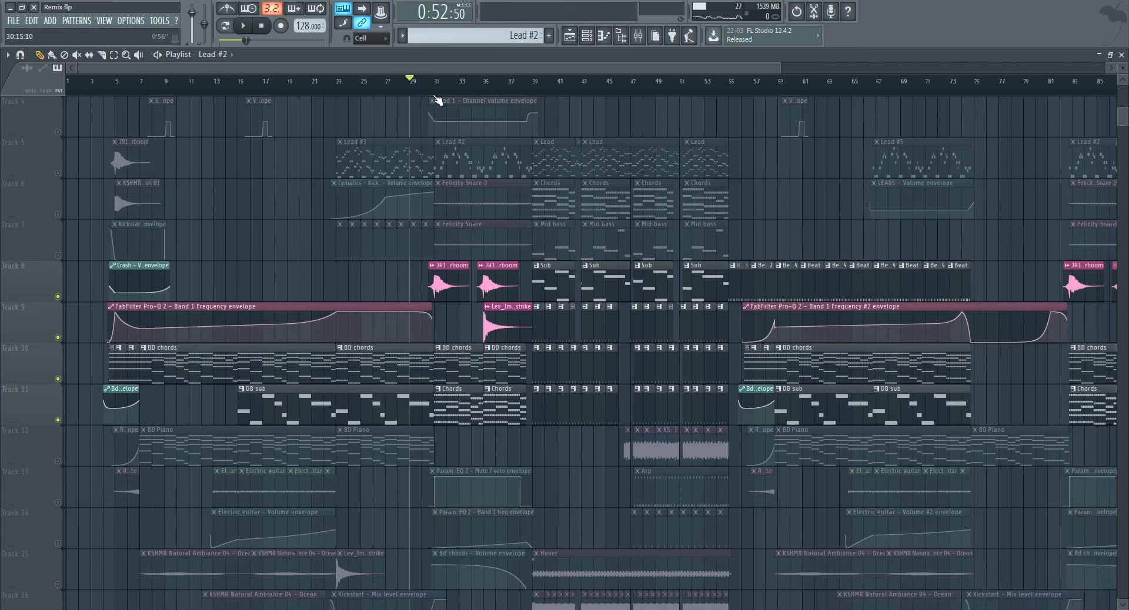
key(space)
scroll(458, 288, down, 3)
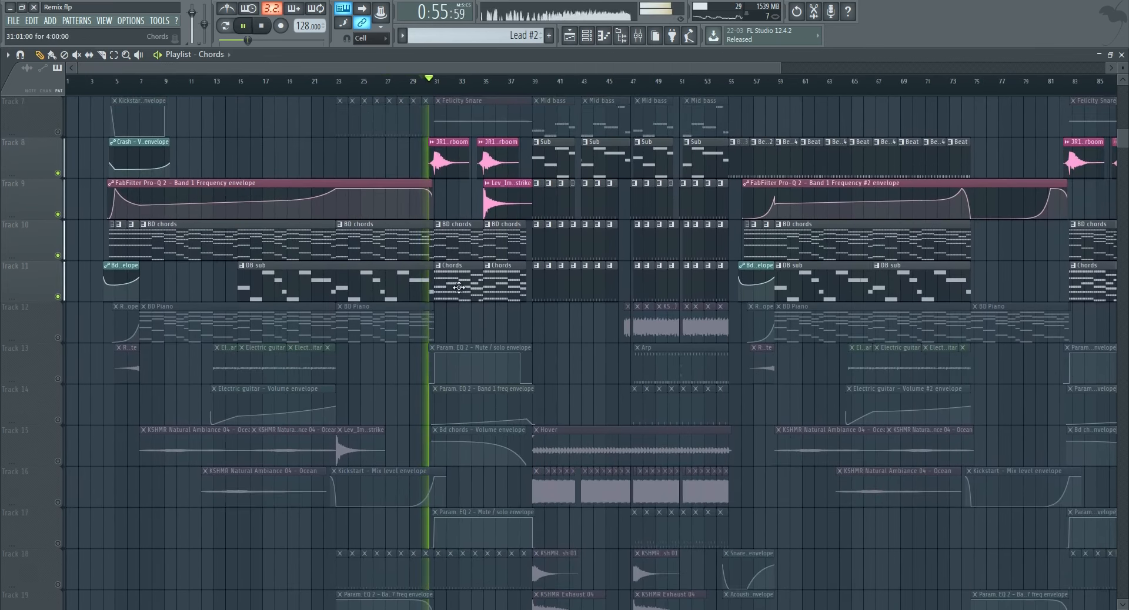
click(58, 256)
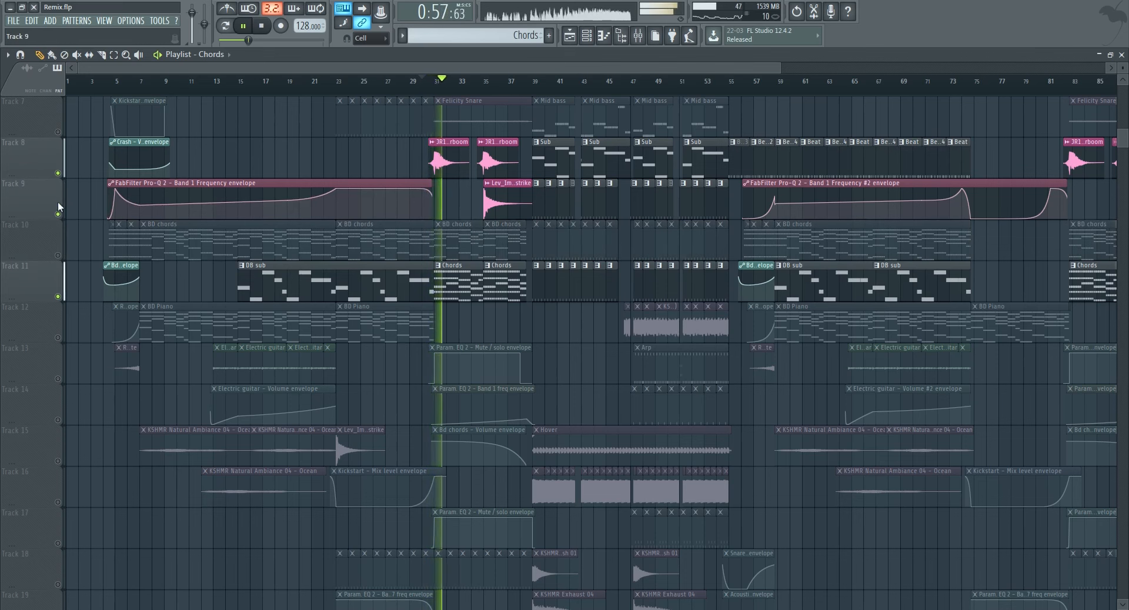
scroll(487, 328, down, 5)
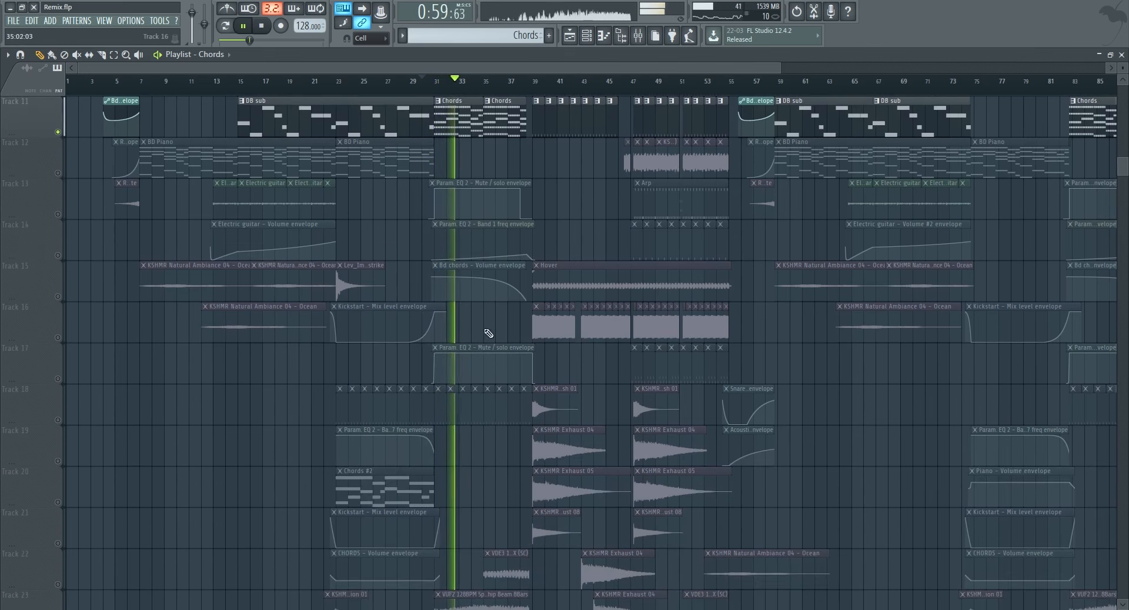
key(space)
Solo Track 14 and examine its Param. EQ 2 - Band 1 freq envelope from bar 31 to its end near bar 39.
scroll(477, 390, down, 1)
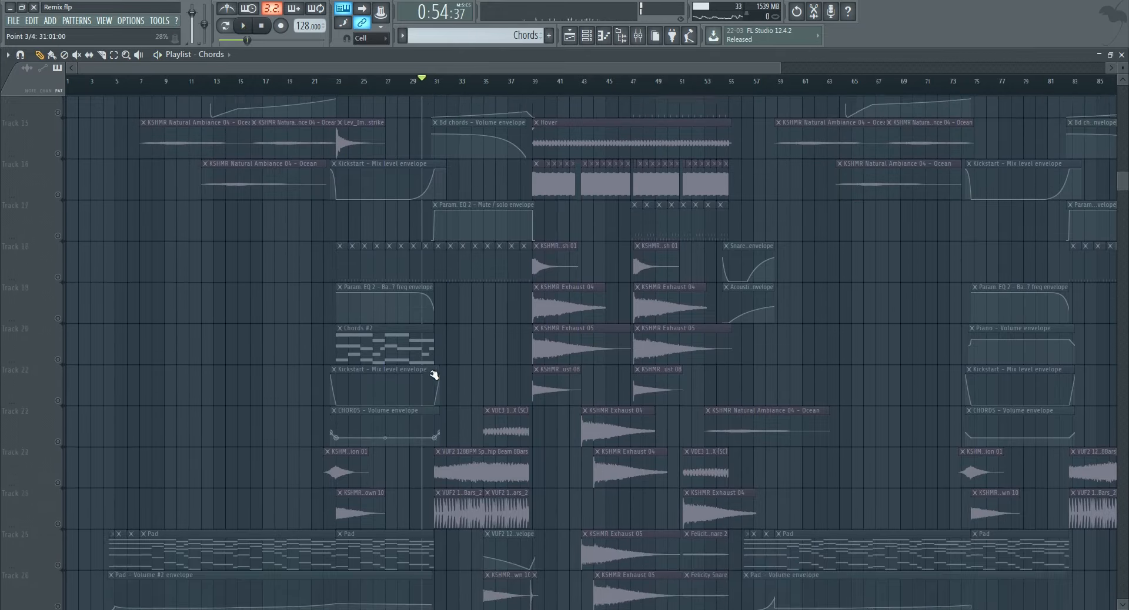
scroll(412, 311, down, 2)
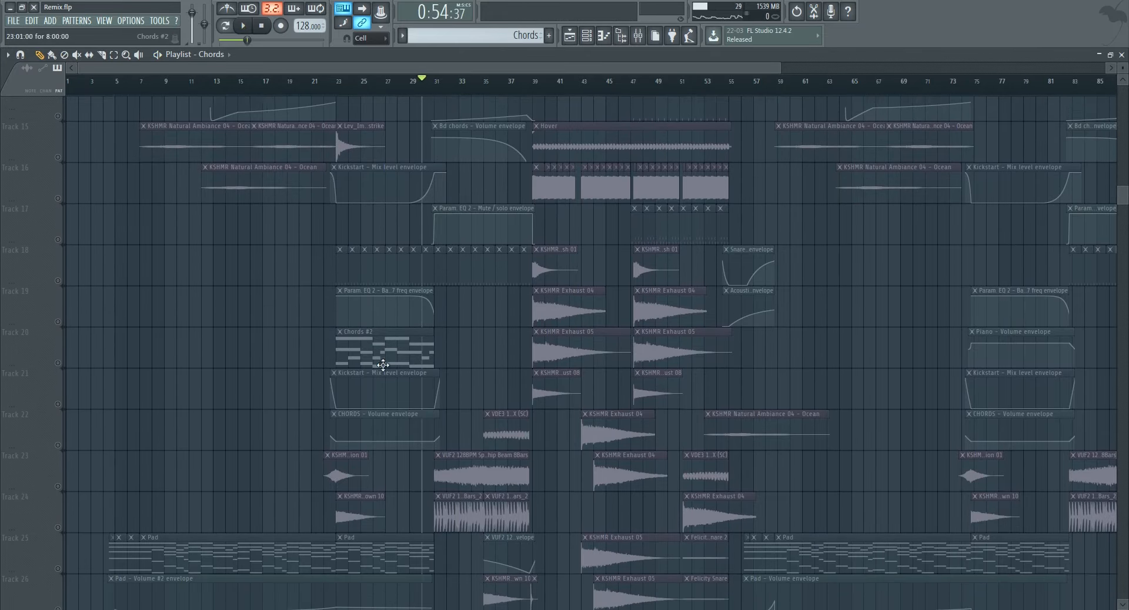
scroll(437, 370, down, 2)
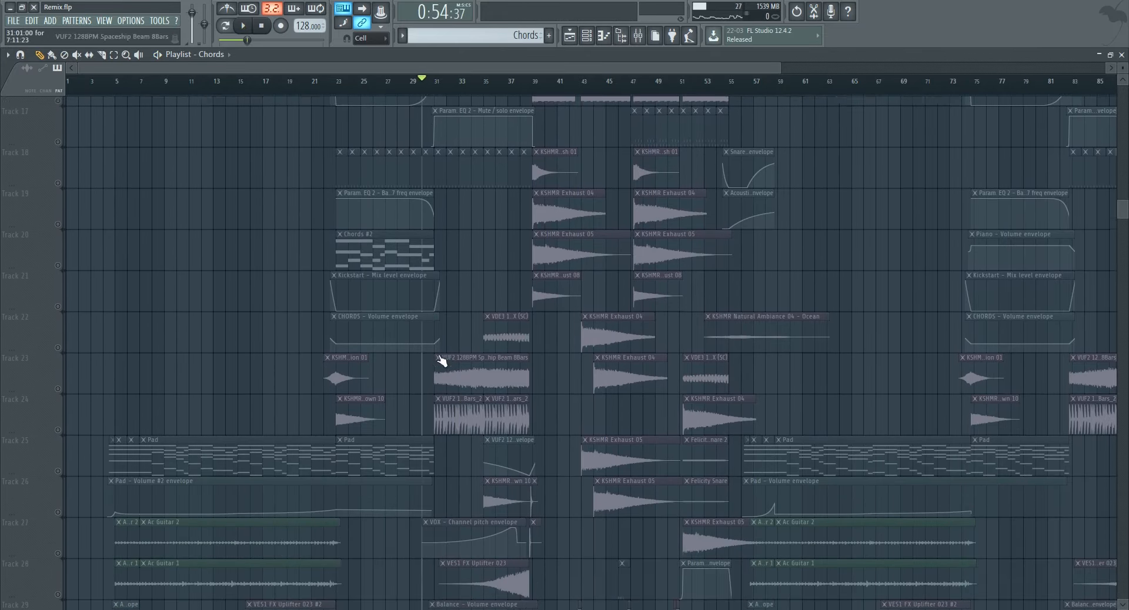
scroll(451, 329, up, 8)
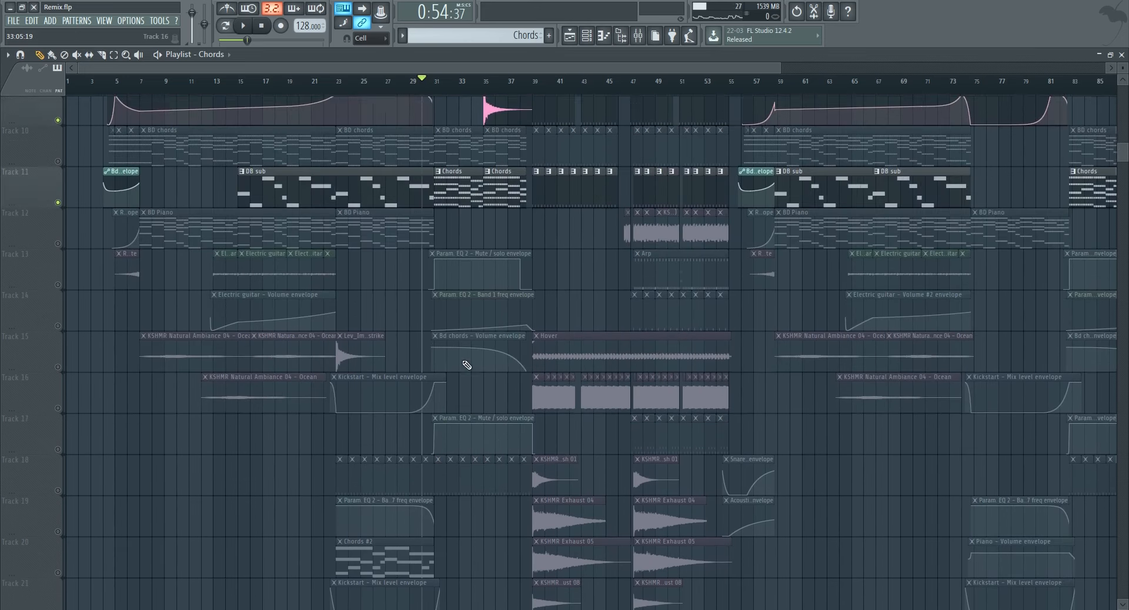
scroll(451, 374, down, 1)
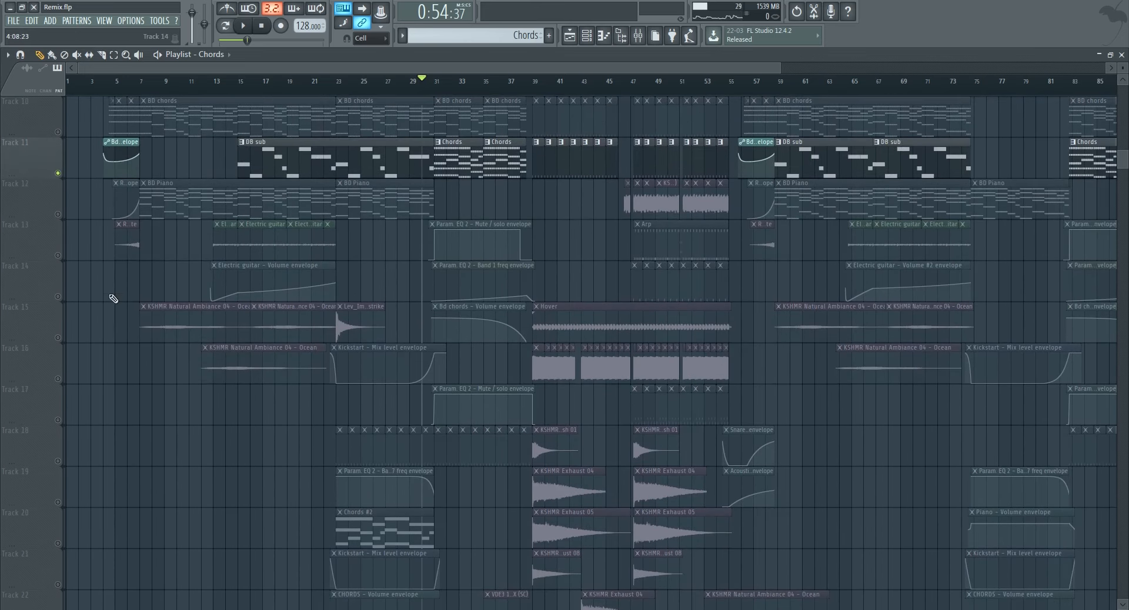
click(58, 299)
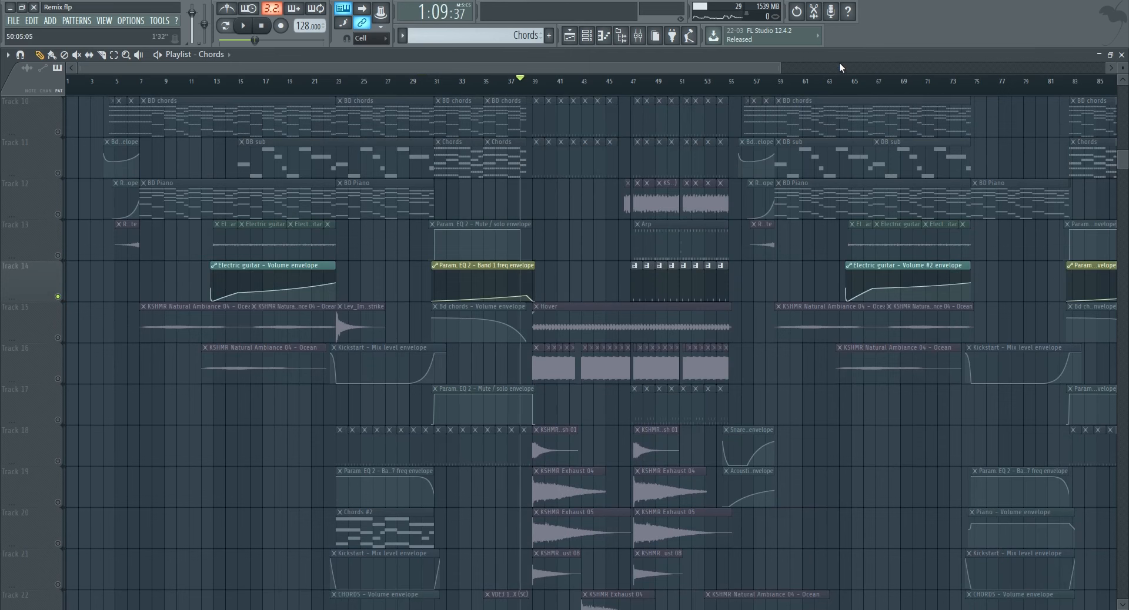
drag(780, 66, 700, 67)
scroll(629, 295, up, 6)
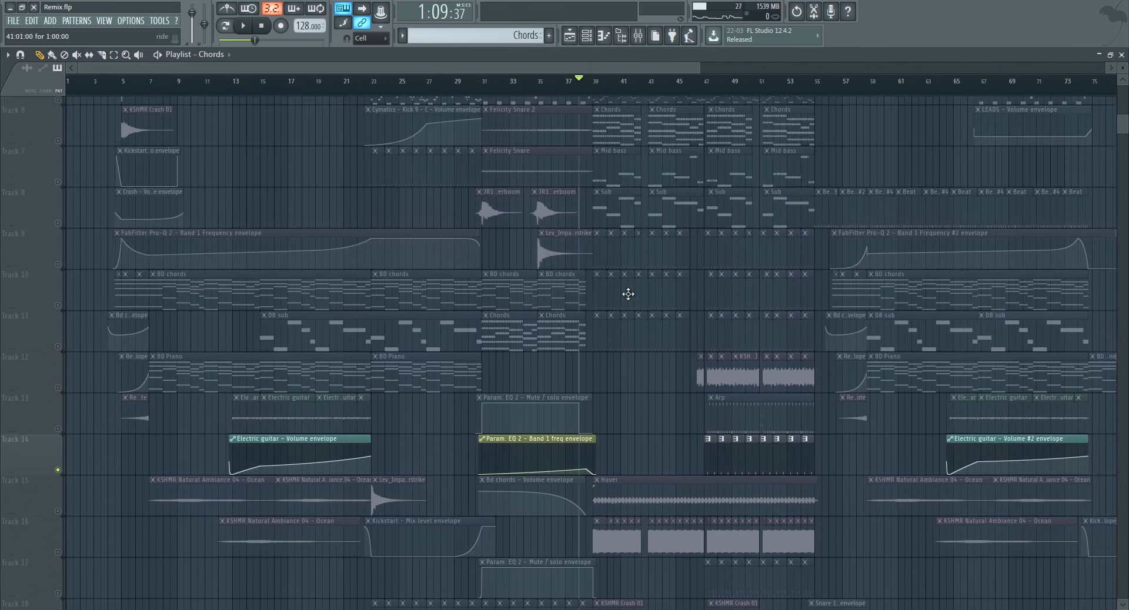
scroll(630, 307, down, 6)
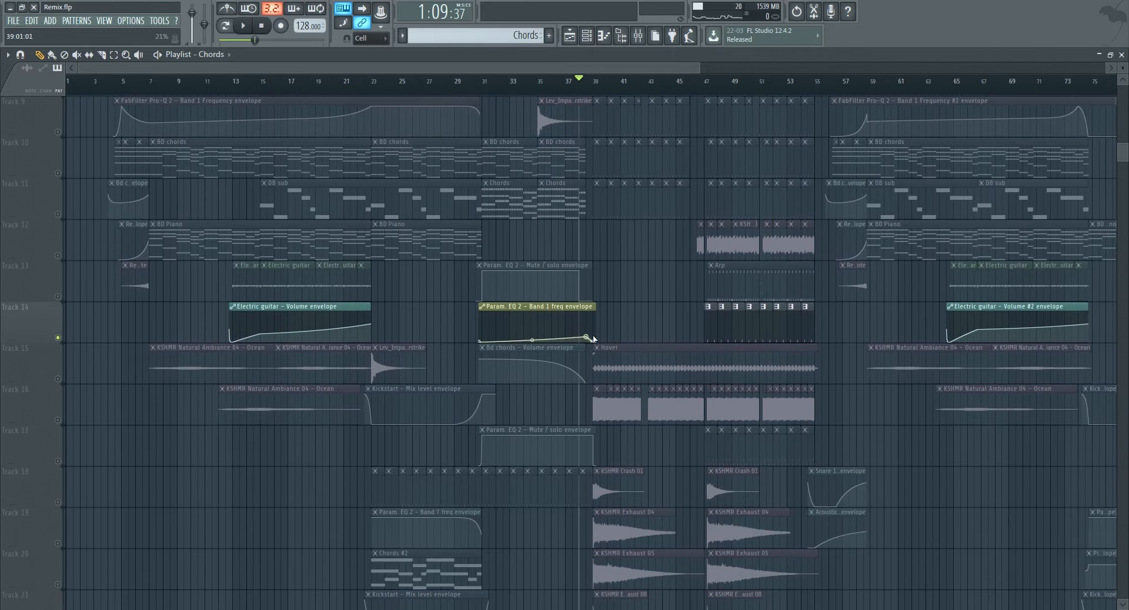
Solo Track 24 and play the end of the VUF2 Boxing Gloves loop from just before bar 38.
scroll(665, 303, down, 8)
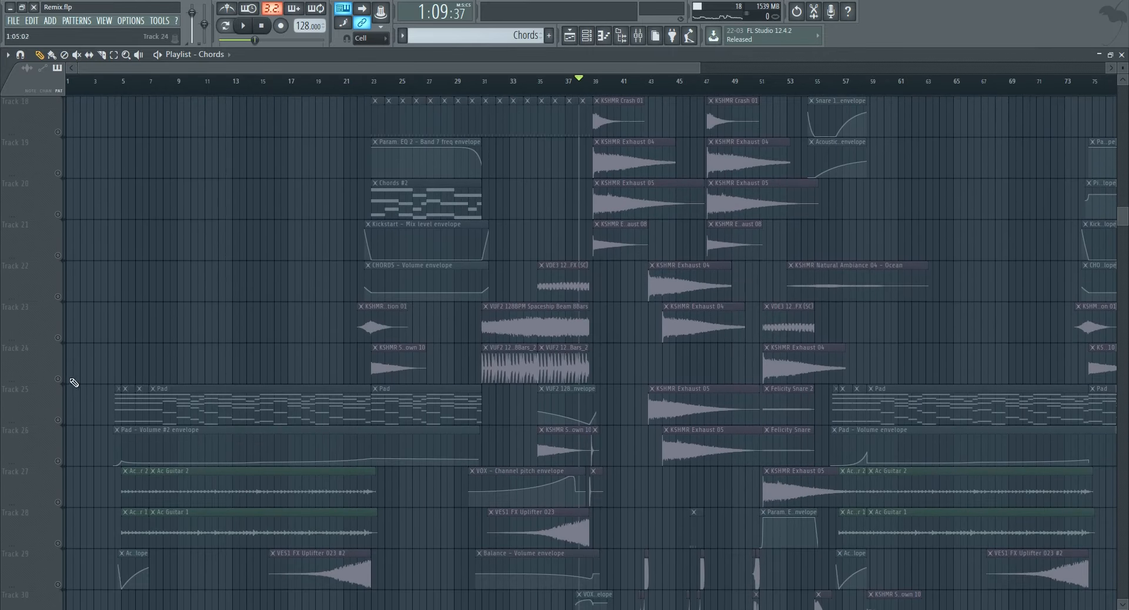
click(75, 383)
key(space)
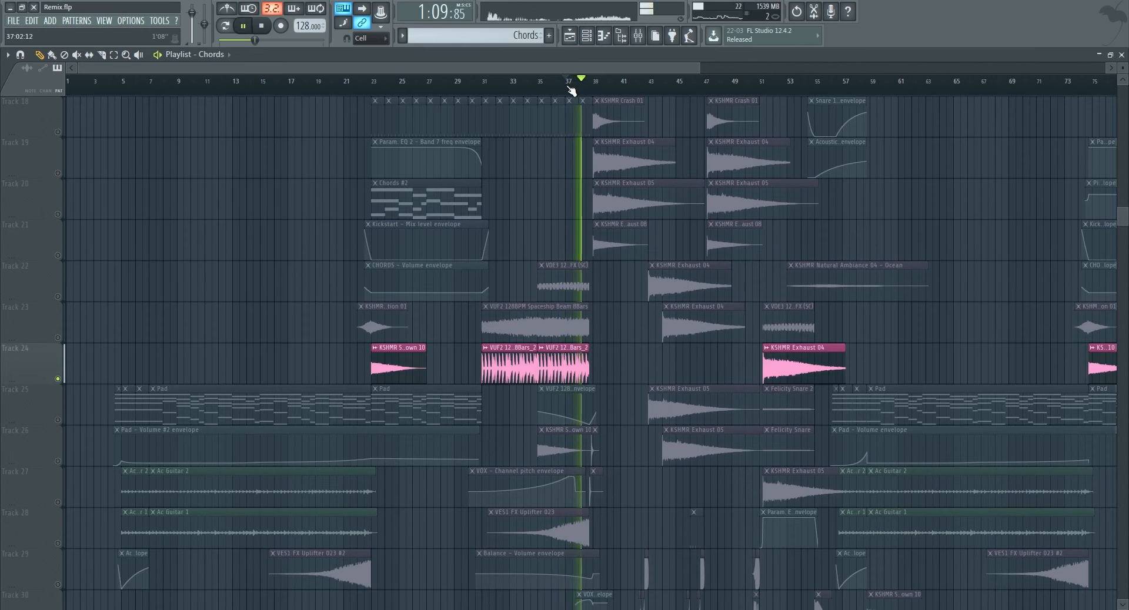
key(space)
Add the pattern row on Track 18 to the solo and play it with the Track 24 loop from about bar 32.
scroll(579, 212, up, 3)
scroll(579, 214, down, 2)
click(65, 217)
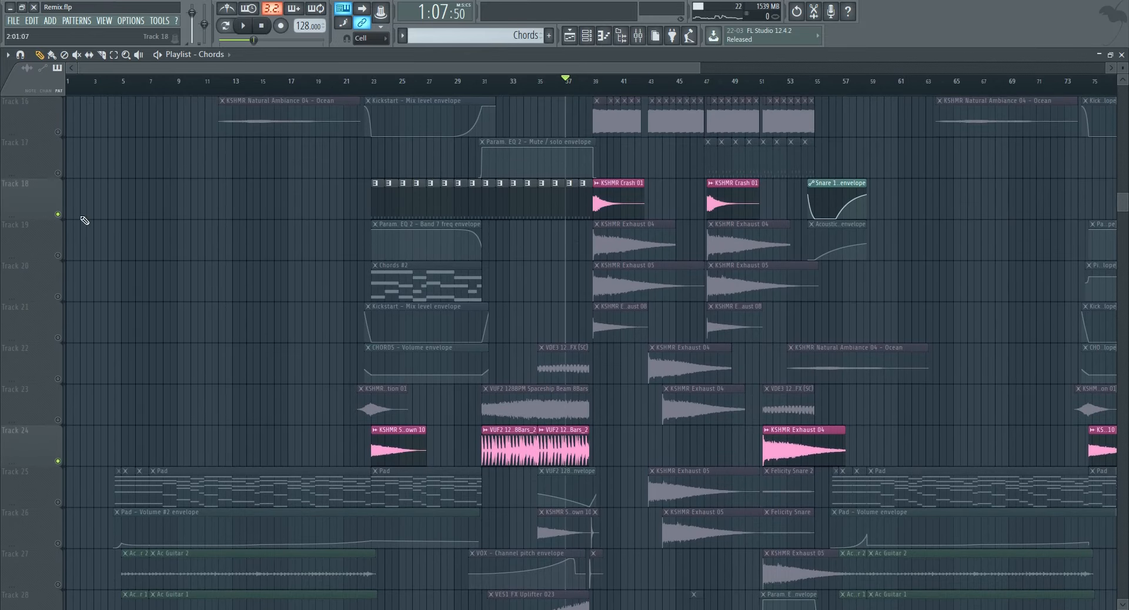
click(503, 80)
key(space)
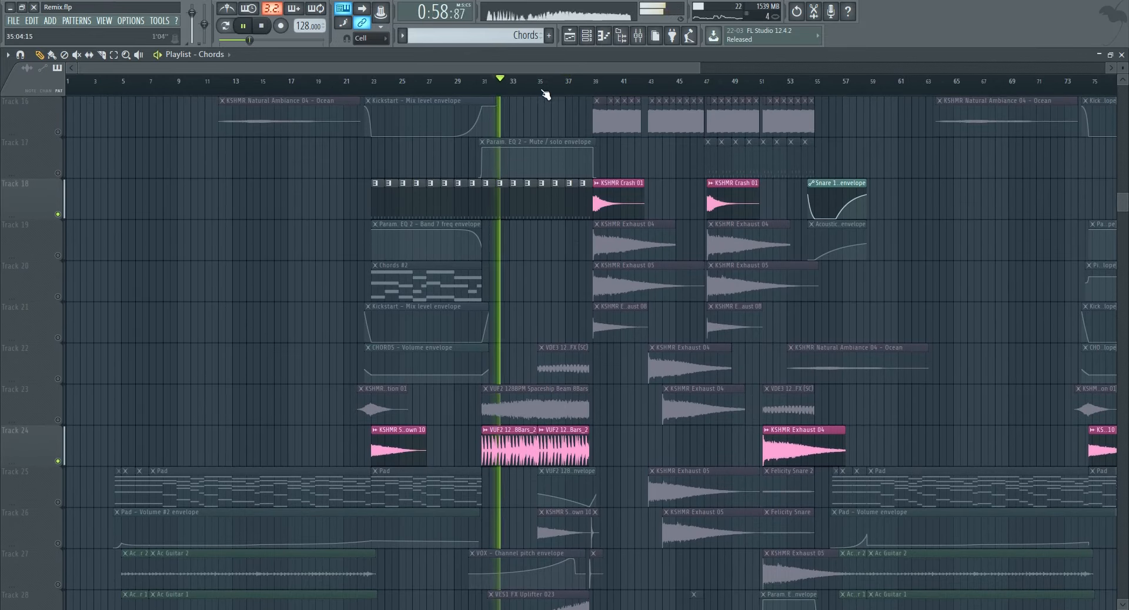
scroll(125, 307, down, 3)
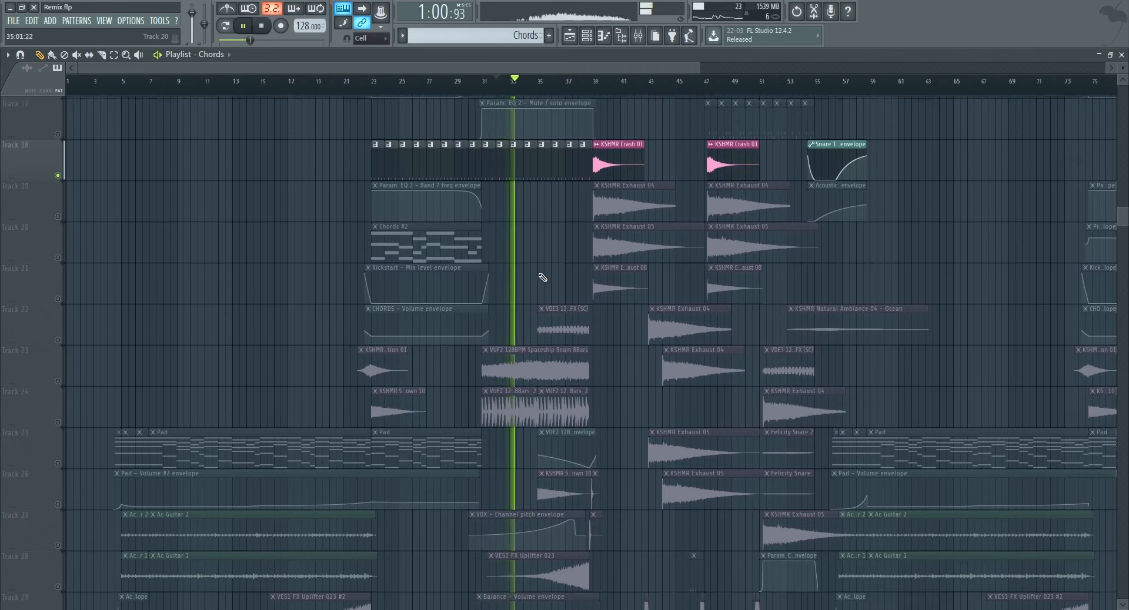
key(space)
Solo Track 23 and play the VUF2 128BPM Spaceship Beam from about bar 32 and again from bar 38.
click(61, 300)
scroll(116, 272, up, 3)
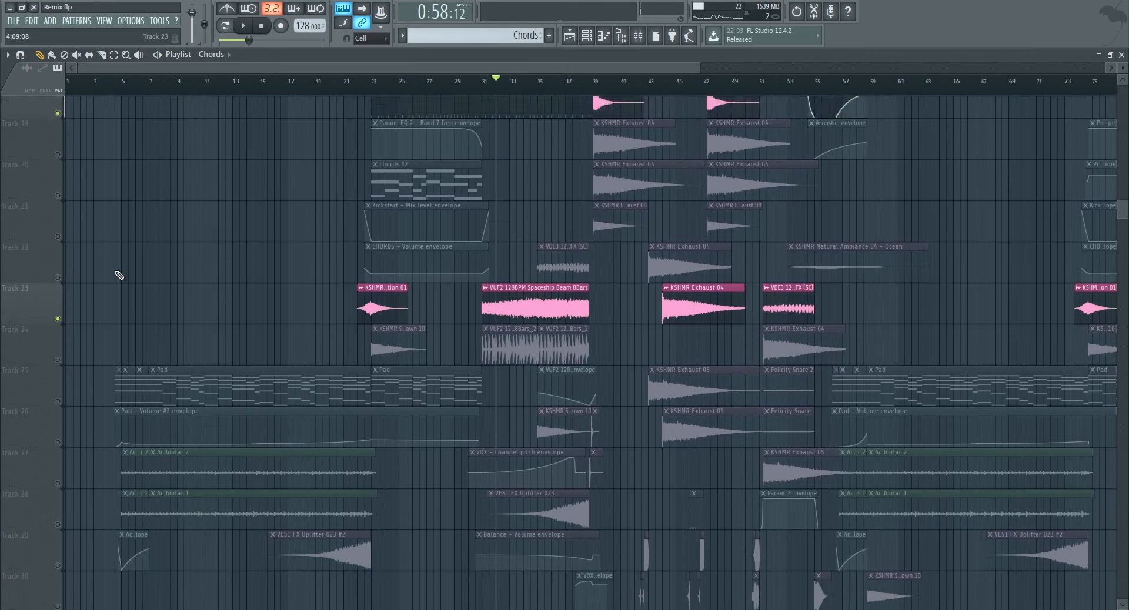
drag(500, 82, 492, 87)
key(space)
click(575, 84)
key(space)
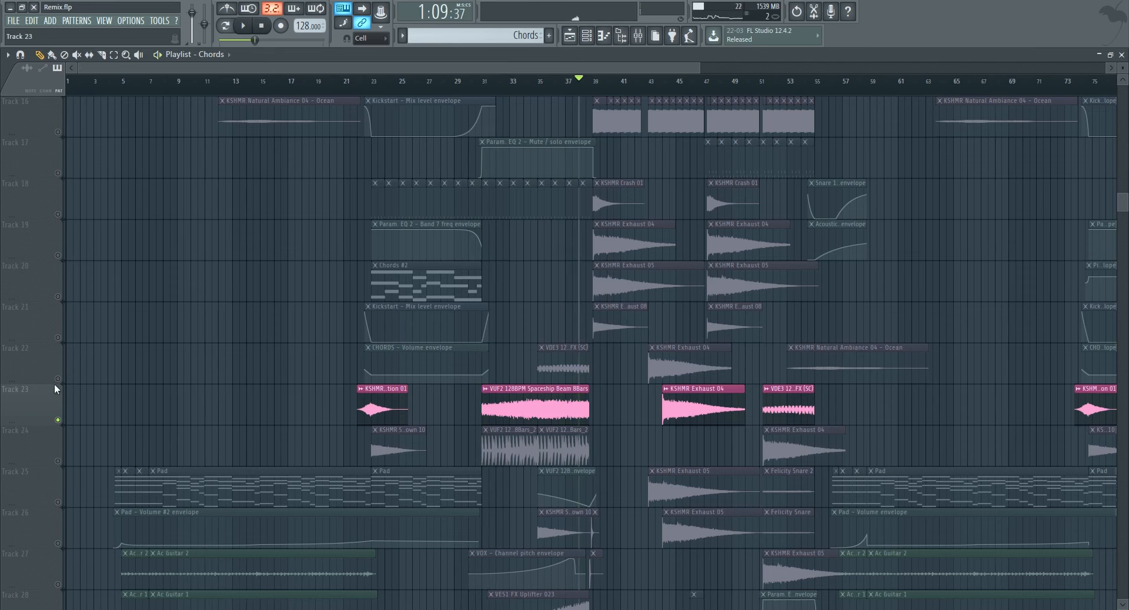
Solo Track 22 and play the VDE3 128 BPM Huge Kit 2 FX clip from bar 35.
click(63, 379)
click(541, 83)
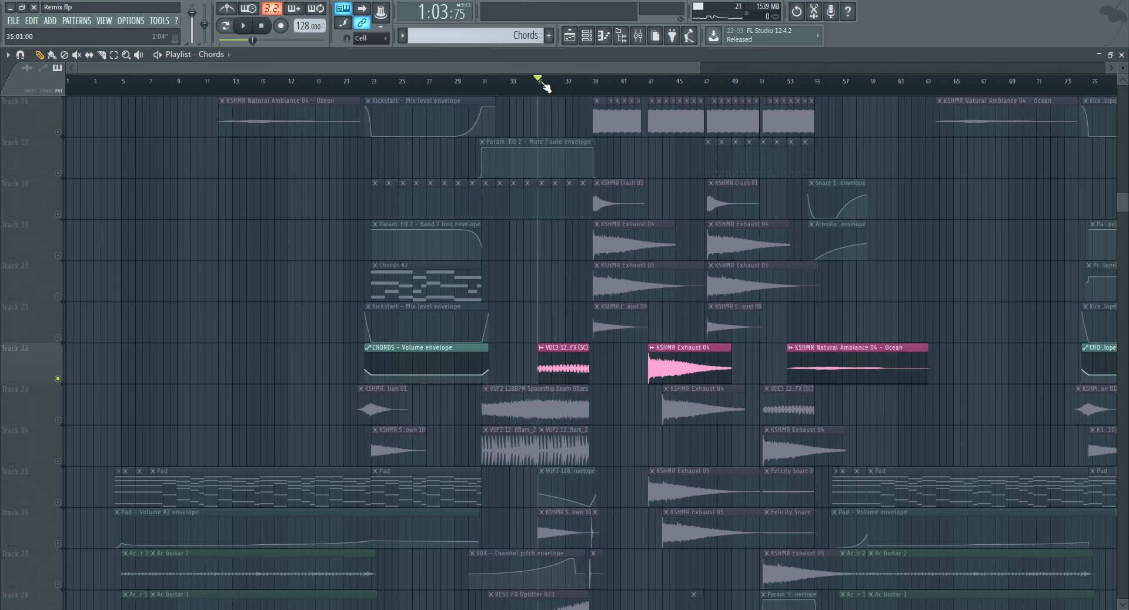
key(space)
scroll(612, 215, down, 3)
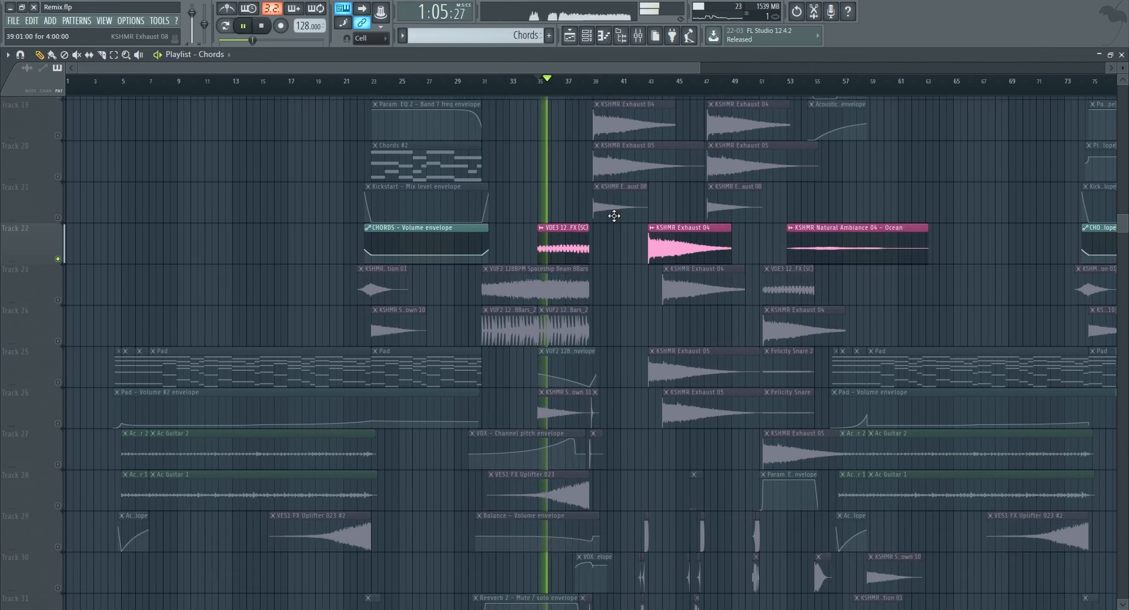
scroll(641, 235, down, 4)
key(space)
Play the soloed KSHMR Sweep Down 10 on Track 26 from bar 35, and solo the VES1 FX Uplifter 023 on Track 28 to hear its end.
scroll(612, 235, up, 16)
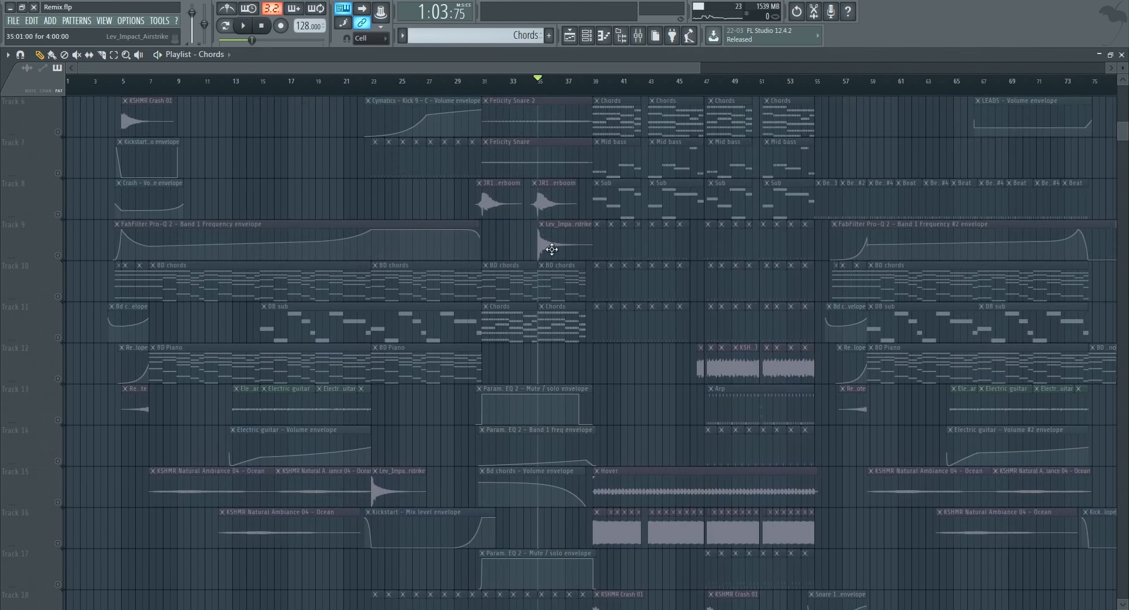
key(space)
scroll(561, 261, down, 14)
scroll(579, 330, down, 5)
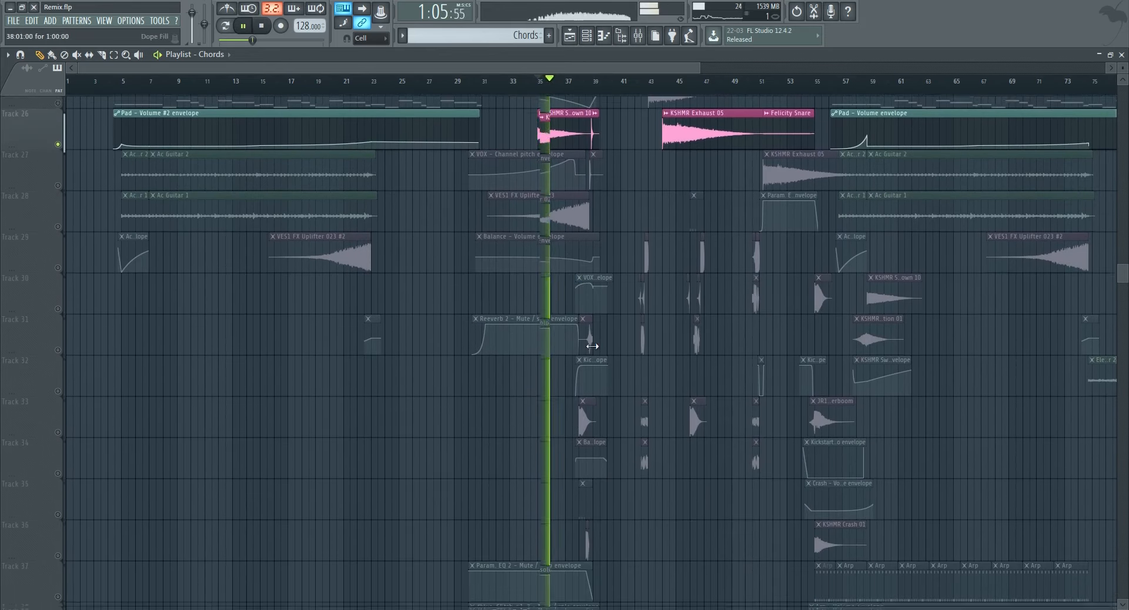
right_click(60, 215)
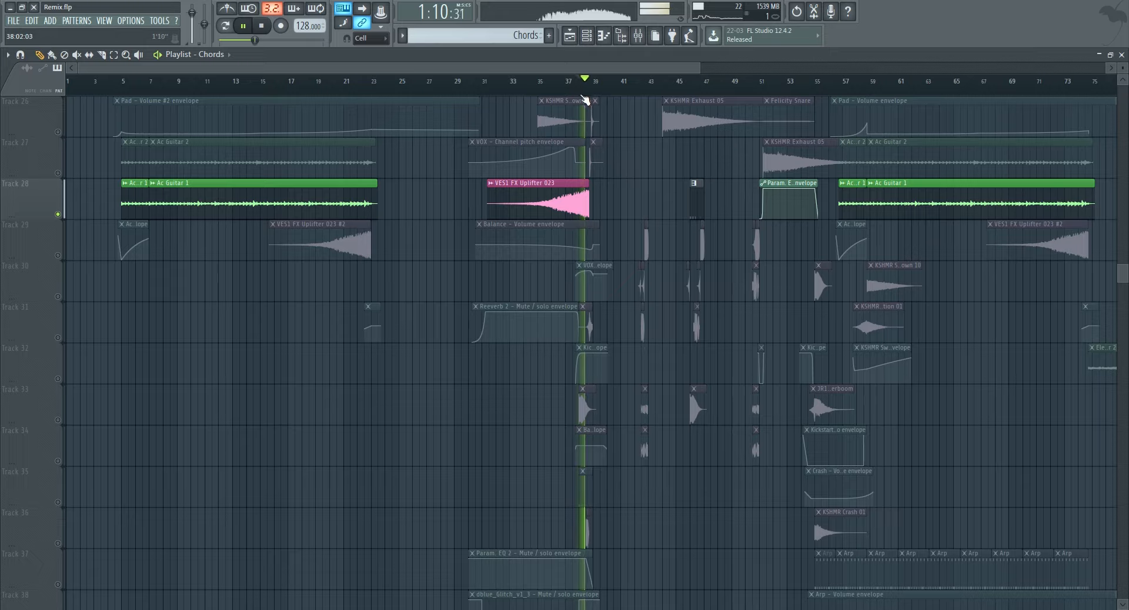
key(space)
Solo the Low end riser on Track 40 and play it from bar 31, and do the same for the Chords #3 on Track 41.
scroll(611, 165, down, 7)
scroll(626, 184, down, 3)
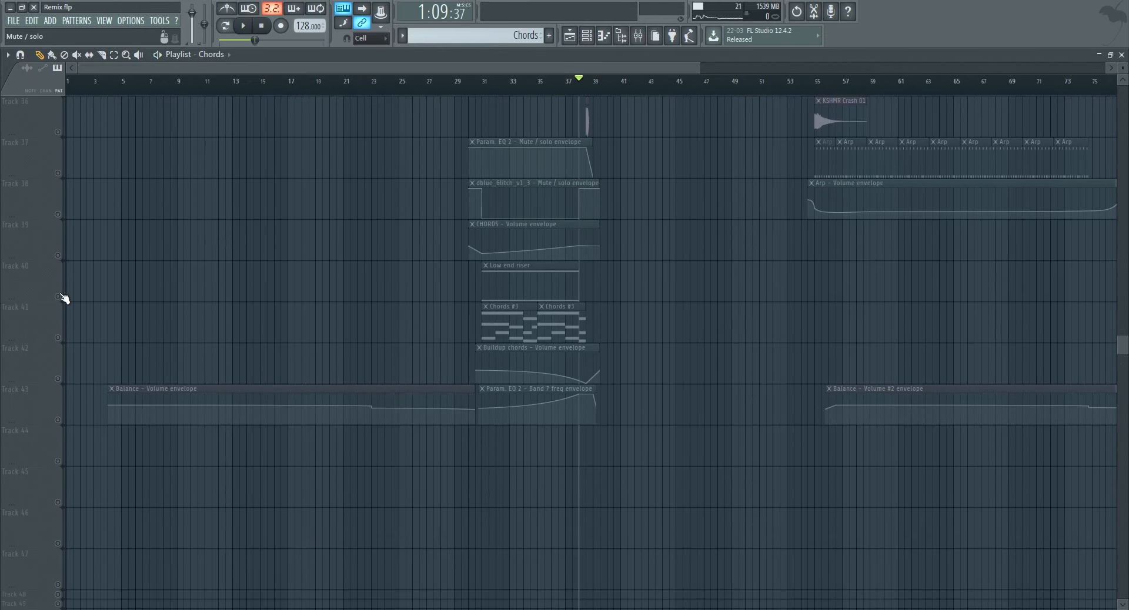
right_click(58, 297)
click(486, 91)
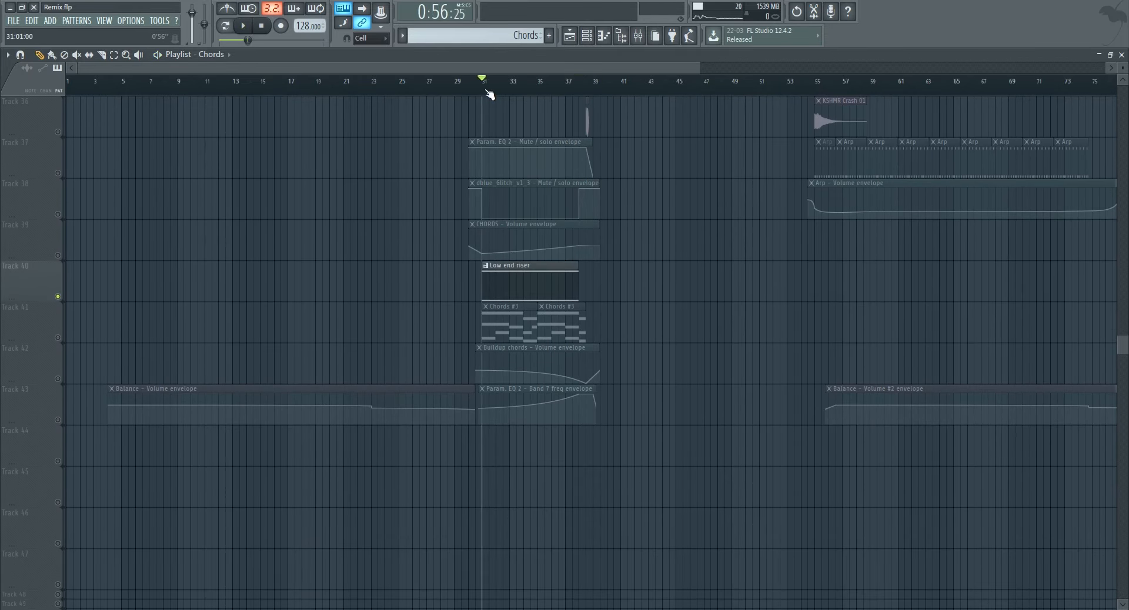
key(space)
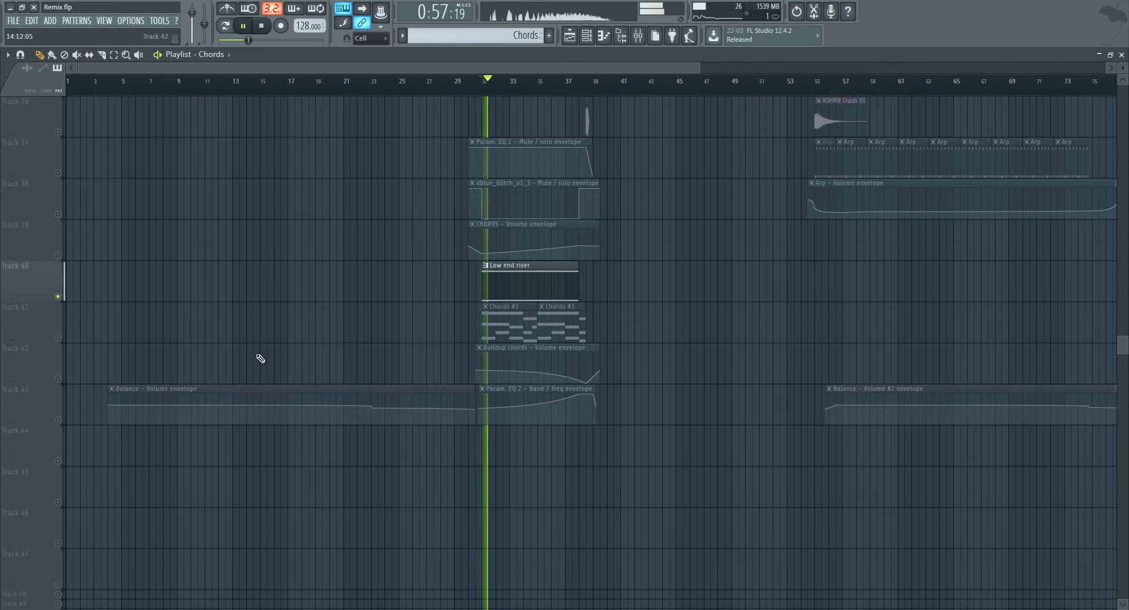
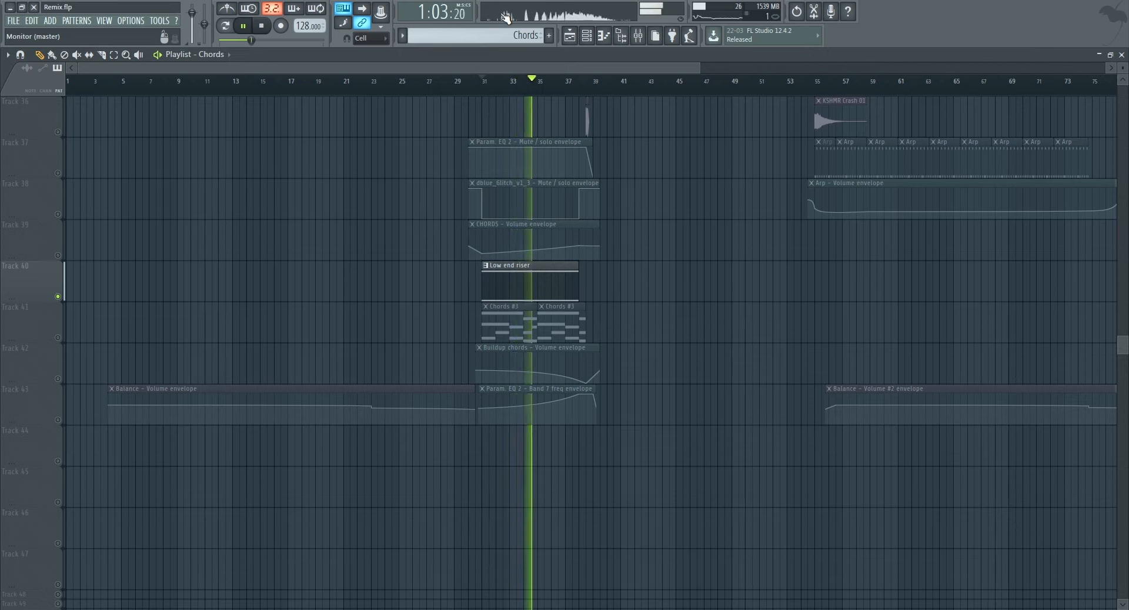
key(space)
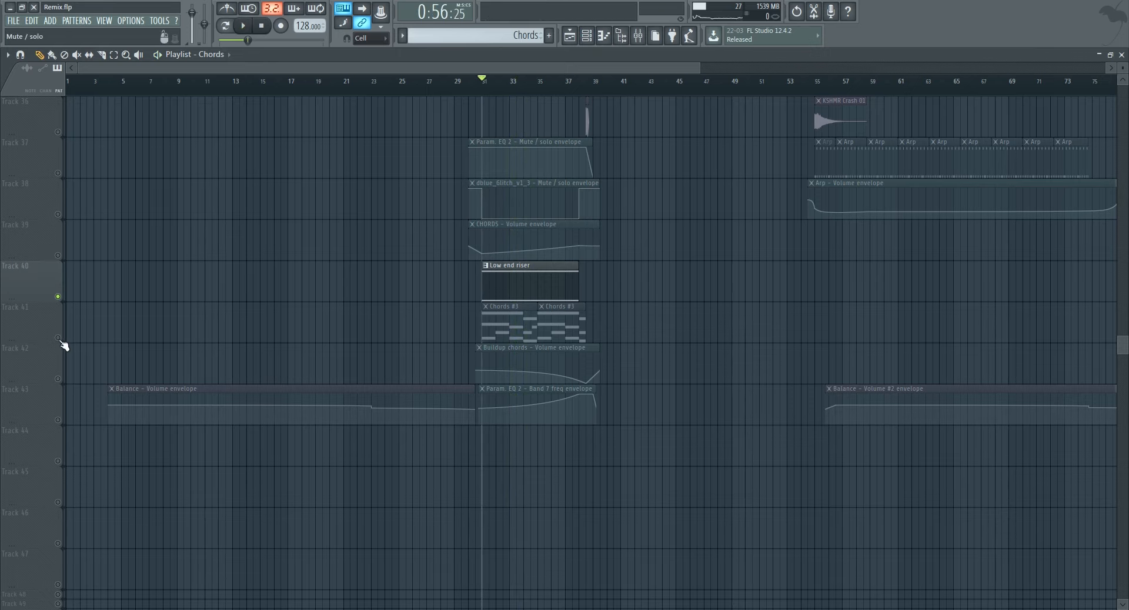
right_click(58, 338)
key(space)
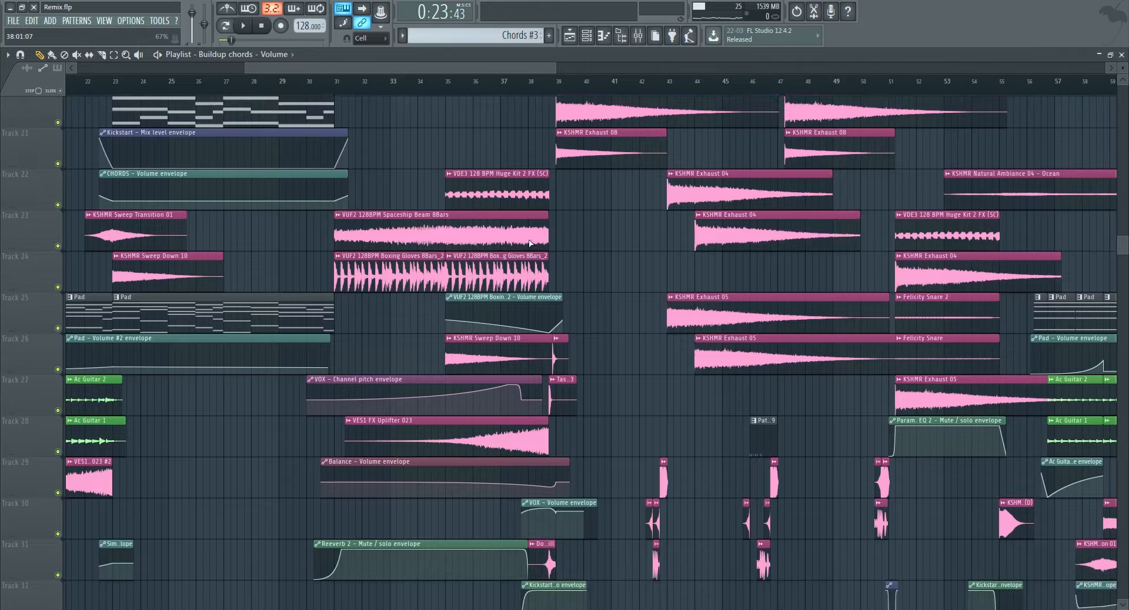
Solo Track 33 and play the KSHMR Sub Drop 02 - Long (D) from just before bar 38.
scroll(530, 242, down, 4)
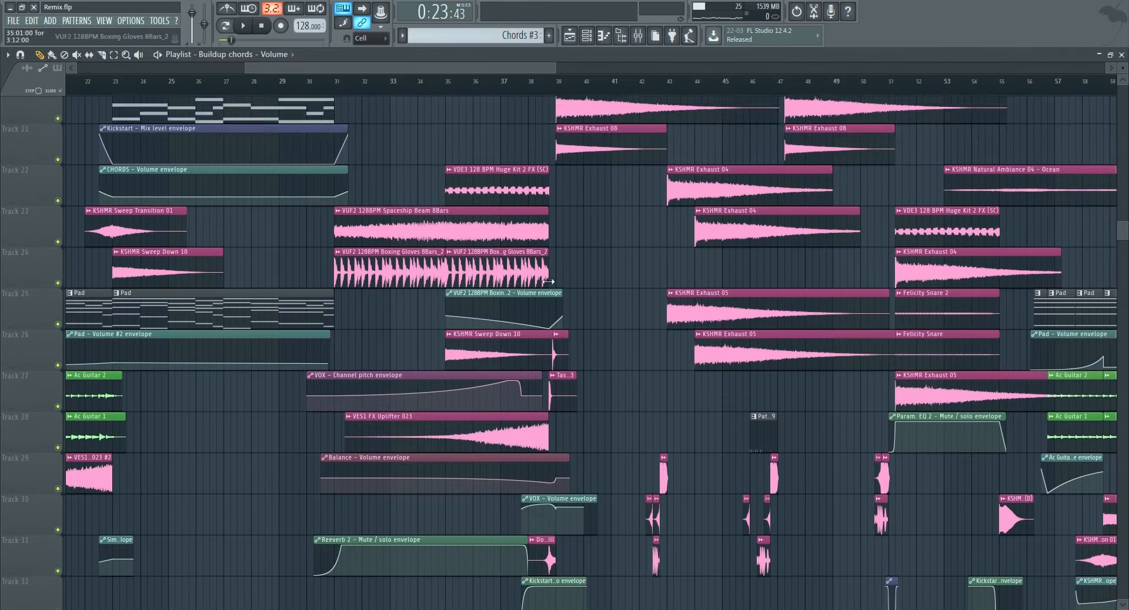
scroll(557, 285, down, 5)
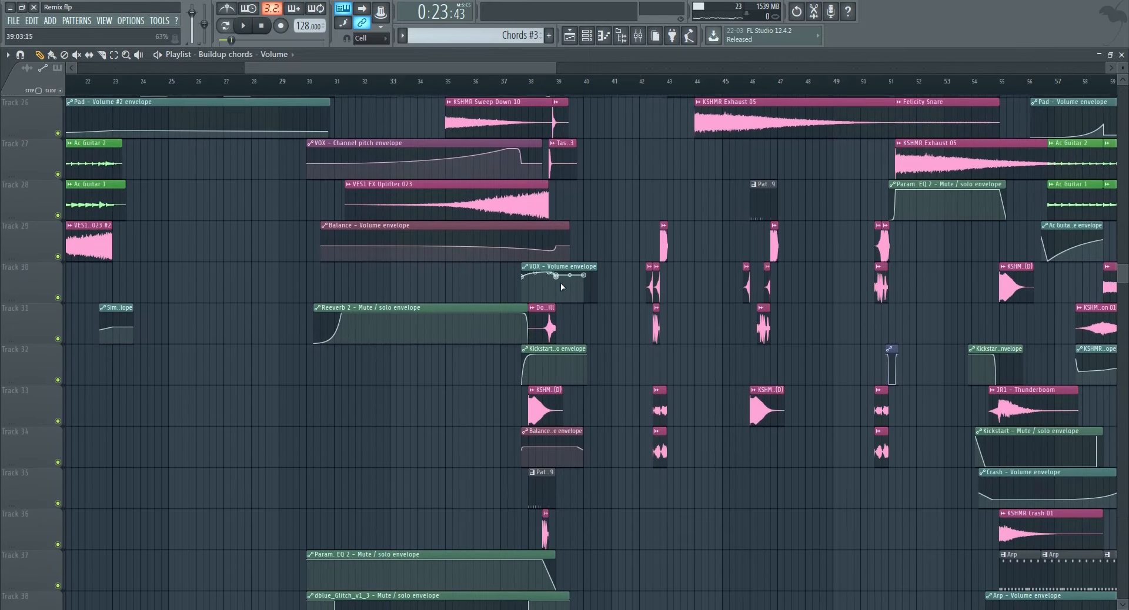
scroll(550, 297, up, 1)
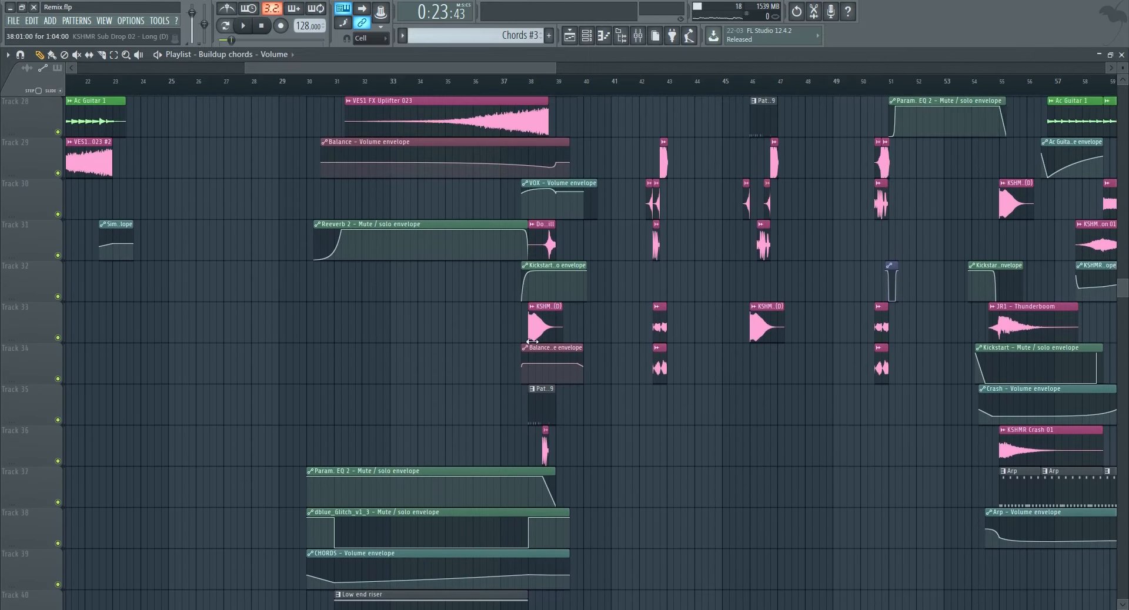
right_click(58, 338)
click(527, 84)
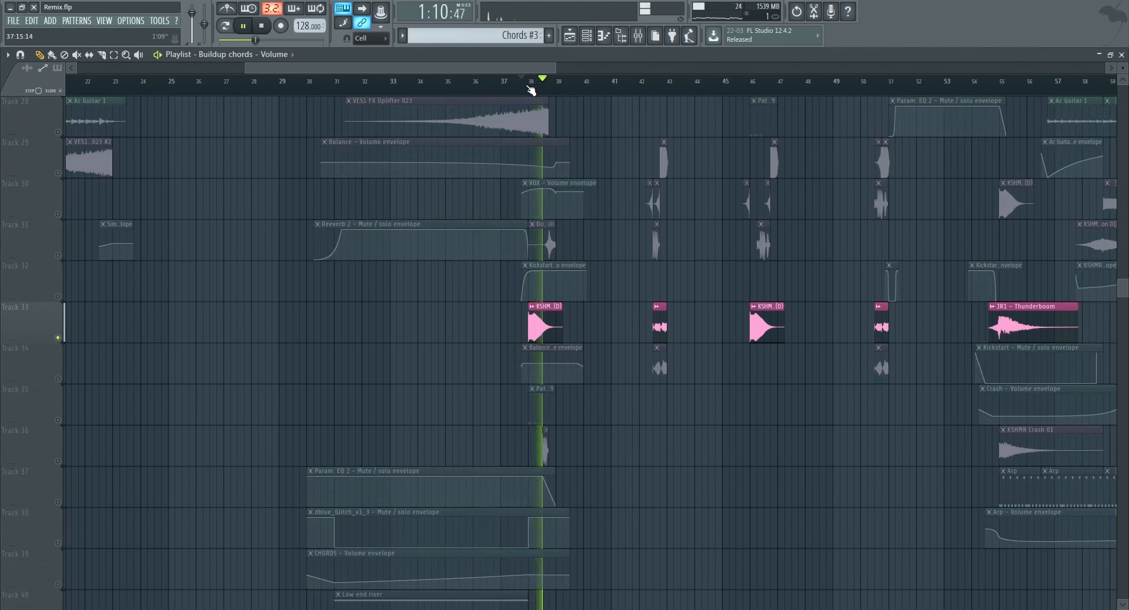
key(space)
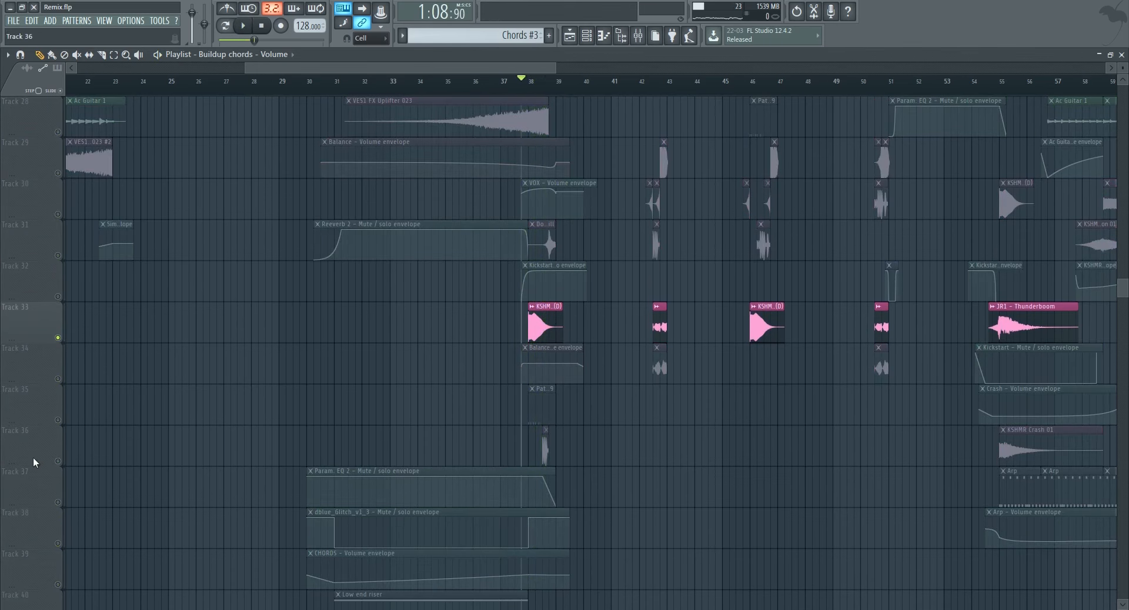
Solo Track 35 and play the short Pattern 19 clip at bar 38.
right_click(58, 421)
key(space)
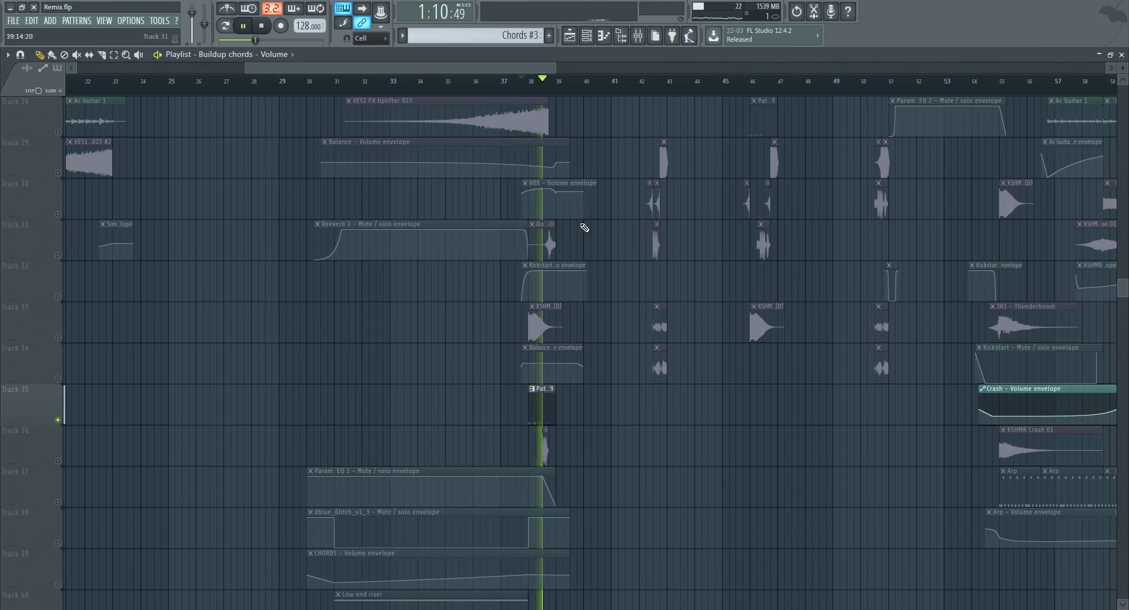
key(space)
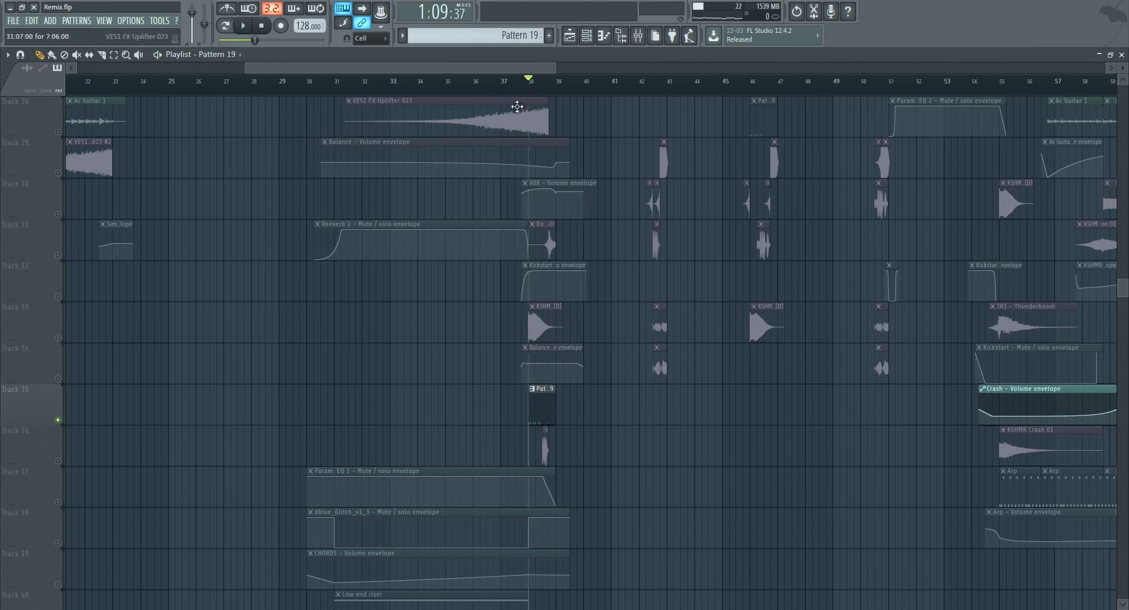
Examine Pattern 19's steps in the channel rack while playing it, and close the rack.
click(587, 36)
scroll(166, 323, up, 10)
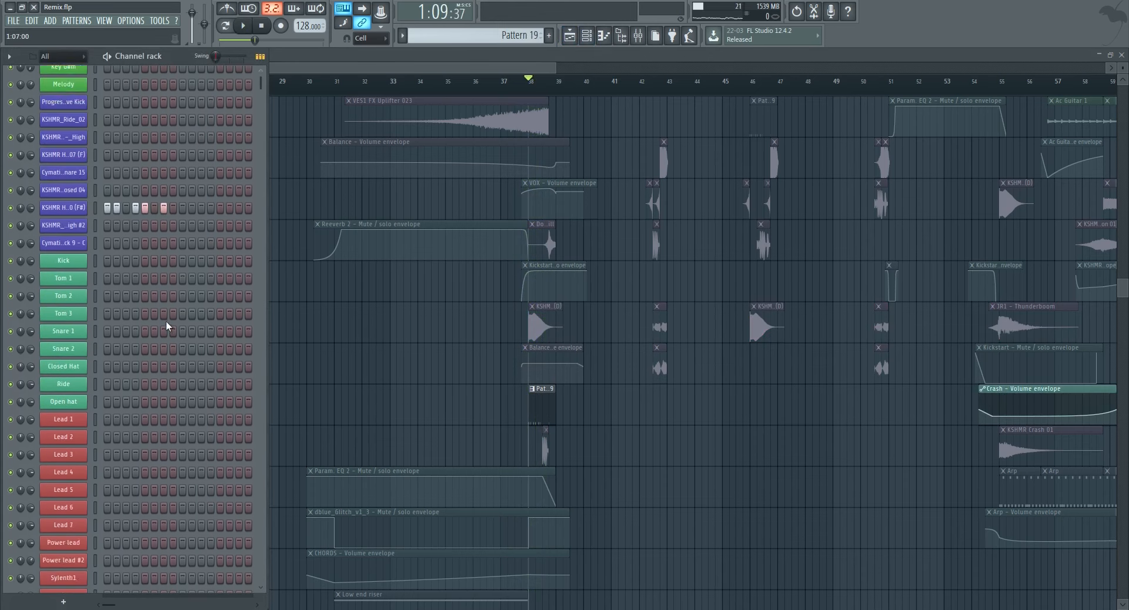
key(space)
key(space)
key(F6)
Solo Track 36 and play its short clip between bars 38 and 39.
right_click(58, 462)
key(space)
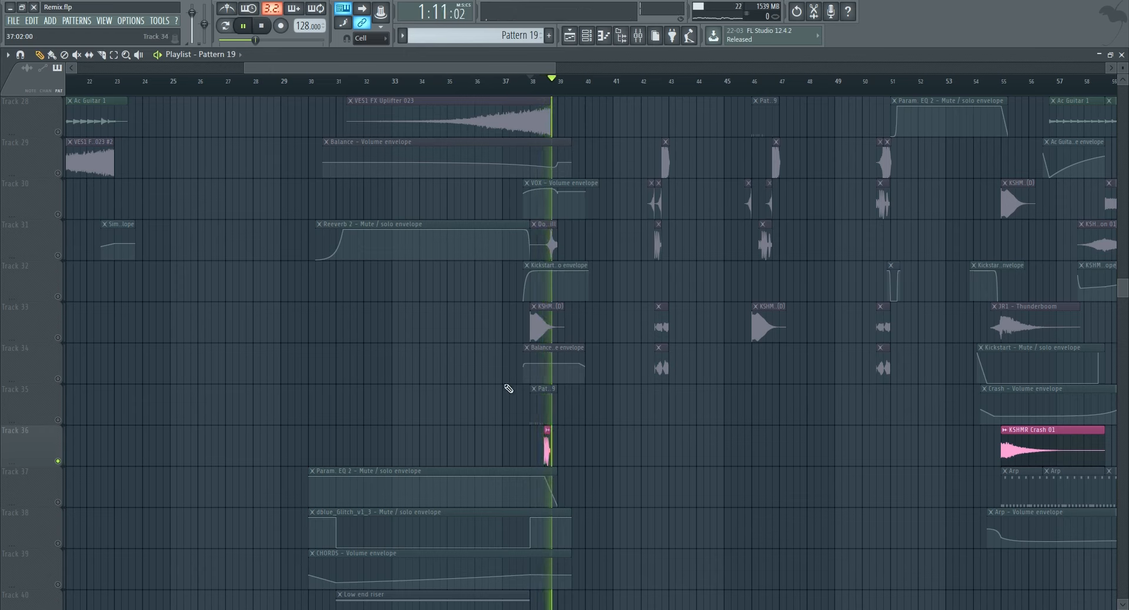
key(space)
Unmute Track 31, play it together with Track 36 from bar 38, and unmute Track 33 as well.
click(58, 256)
key(space)
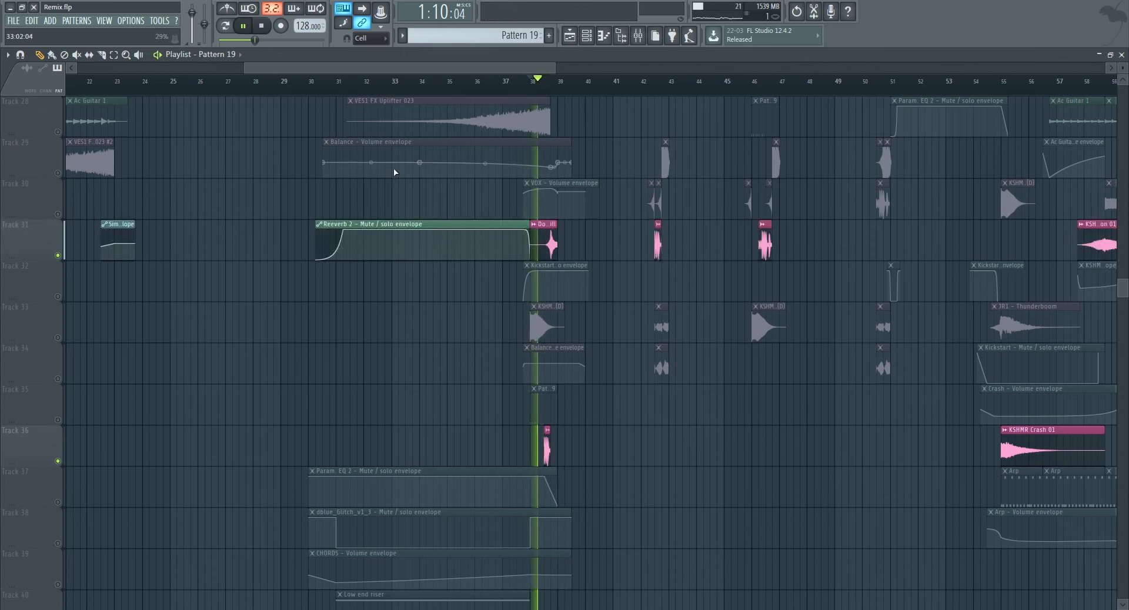
key(space)
click(58, 338)
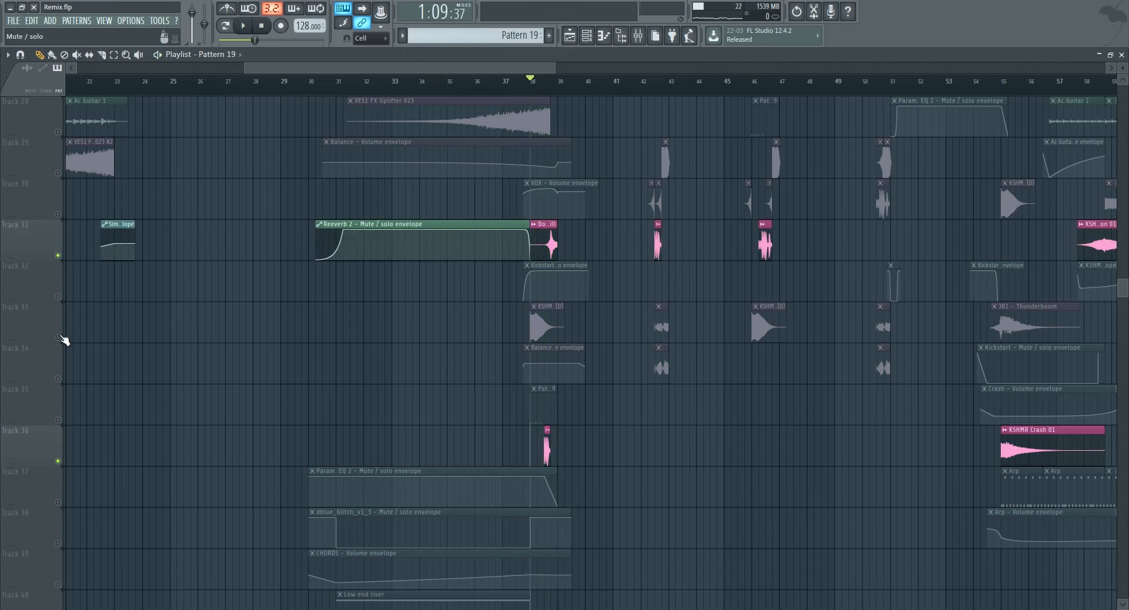
Solo Track 27 and play its Tascione Snare 3 clip from just before bar 39.
scroll(318, 391, up, 7)
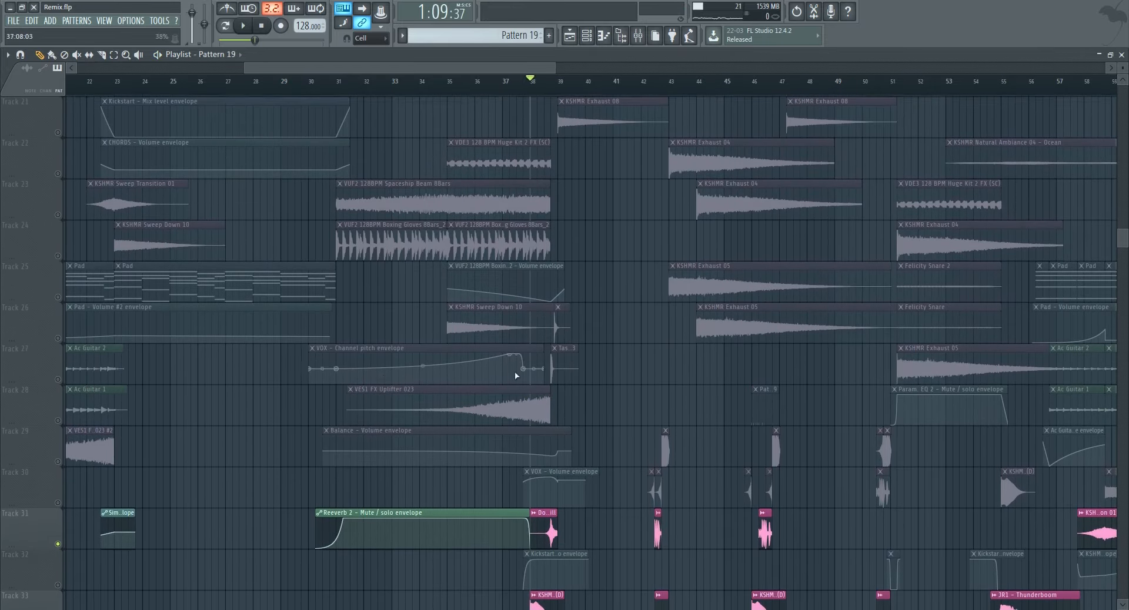
right_click(58, 379)
click(555, 85)
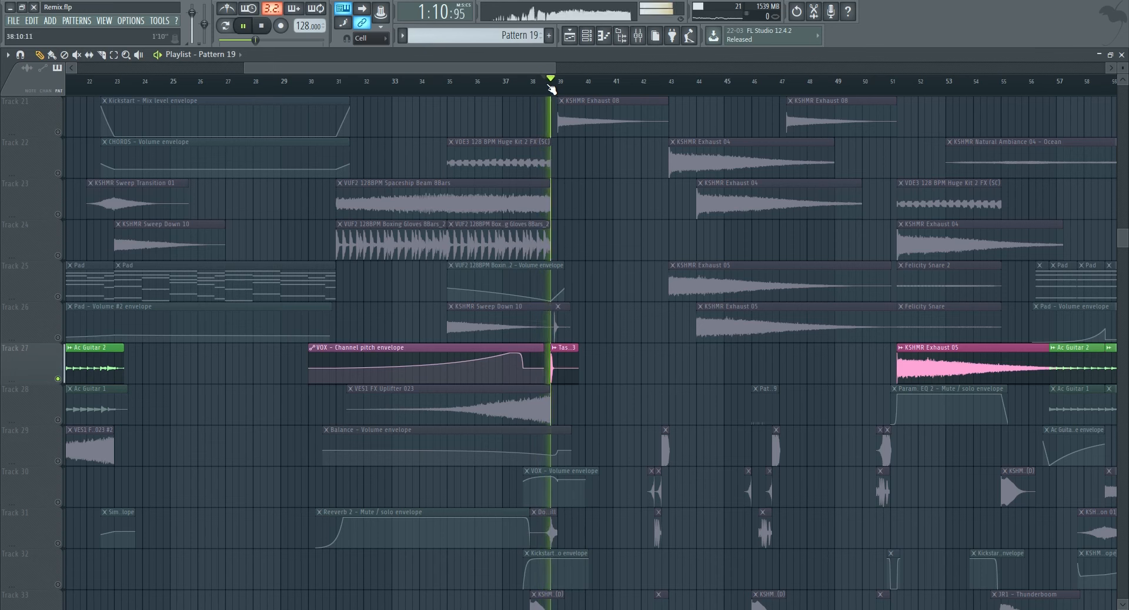
scroll(569, 382, down, 4)
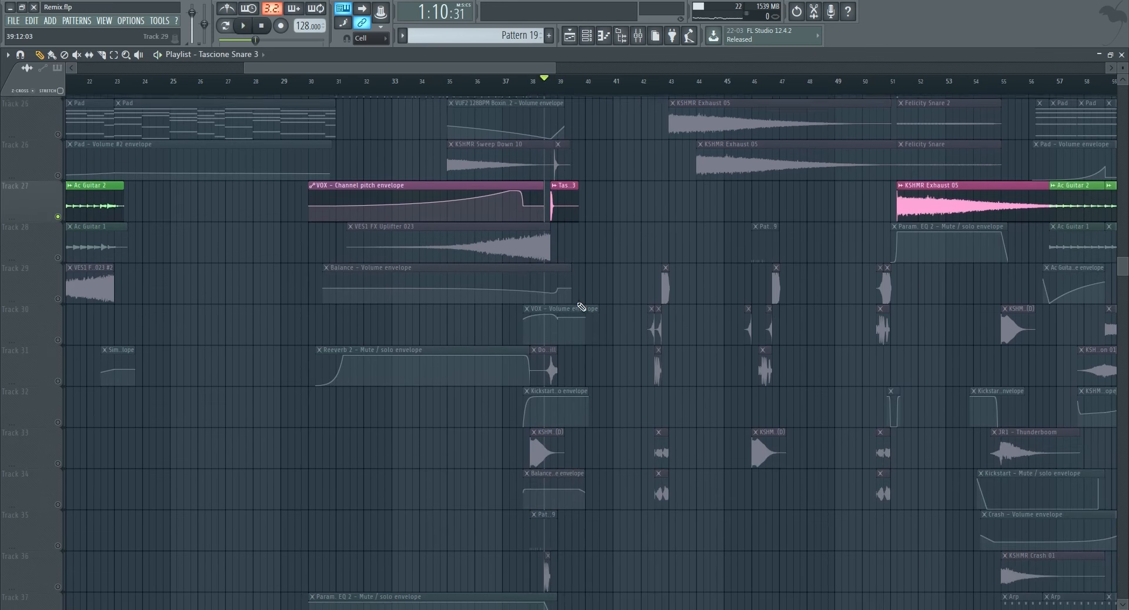
Unmute Track 26 and play it together with Track 27 from just before bar 39.
scroll(564, 370, up, 5)
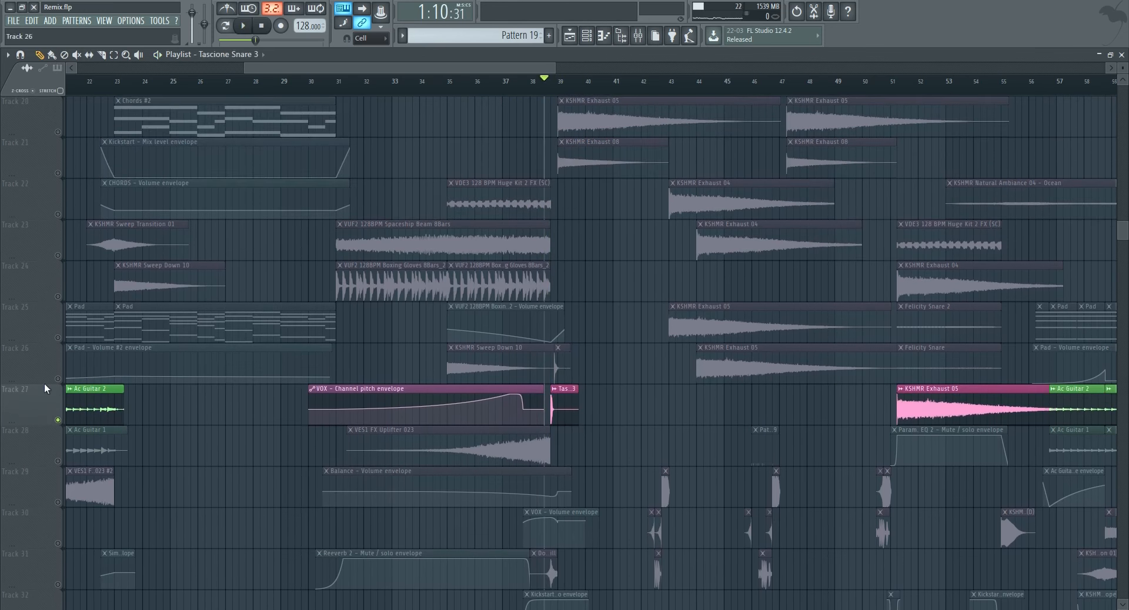
click(58, 379)
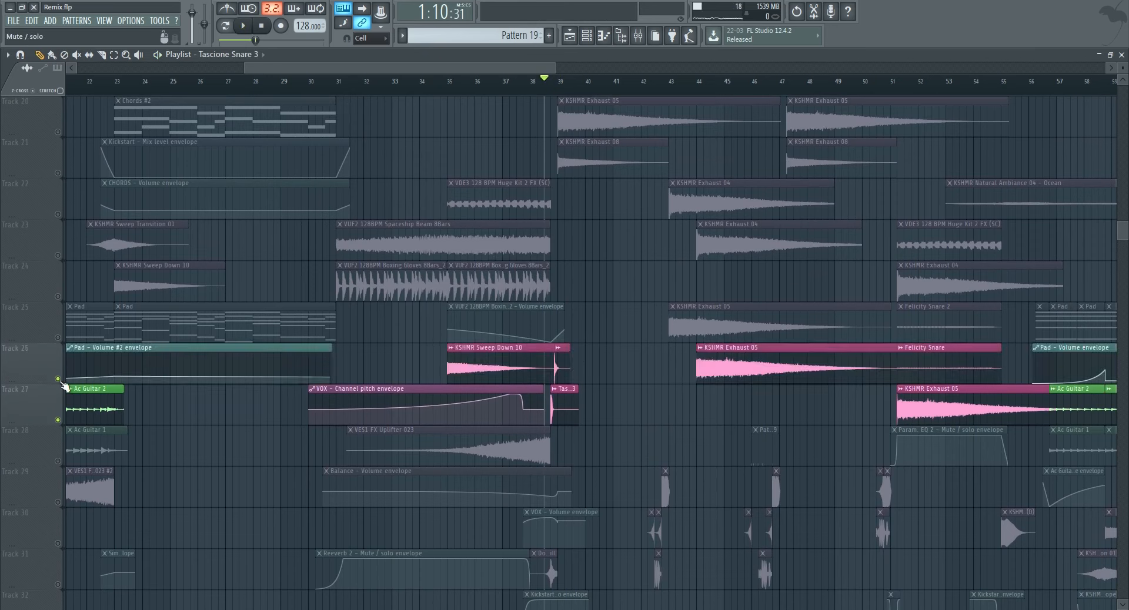
key(space)
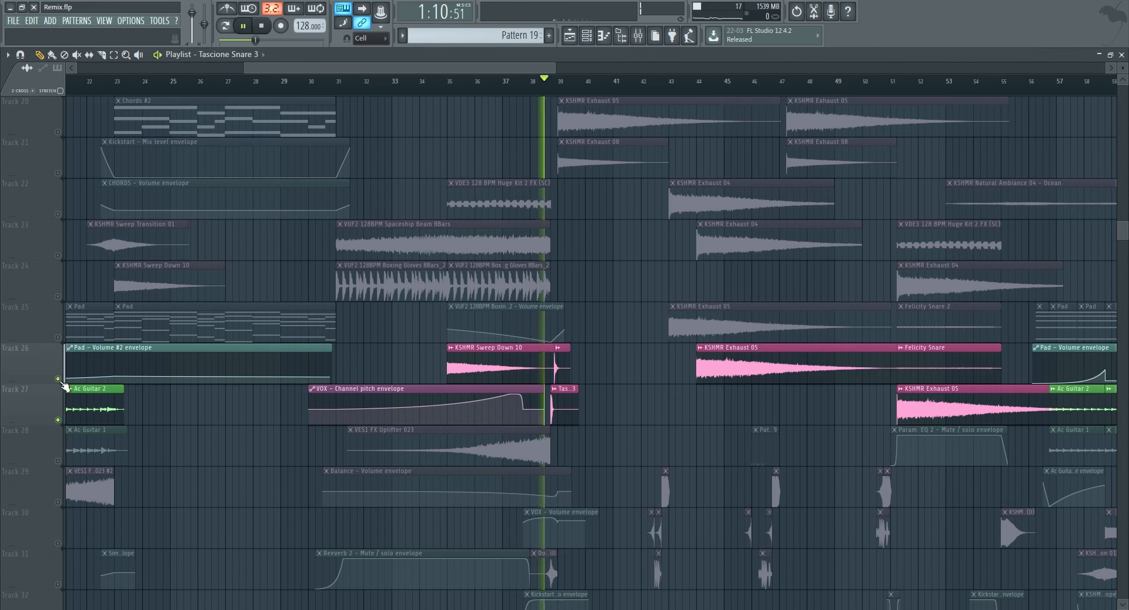
key(space)
Unmute Tracks 31, 33, 35 and 36 and play all these fill layers together from bar 38.
scroll(391, 447, down, 6)
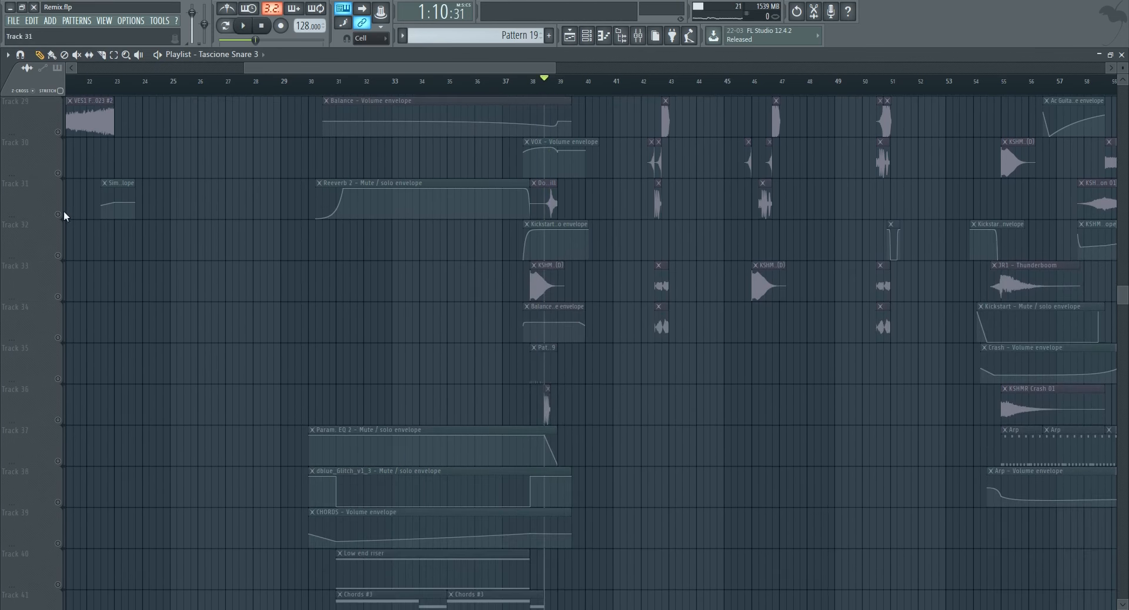
click(64, 216)
click(58, 297)
click(58, 419)
click(58, 380)
scroll(411, 303, up, 3)
scroll(498, 294, up, 1)
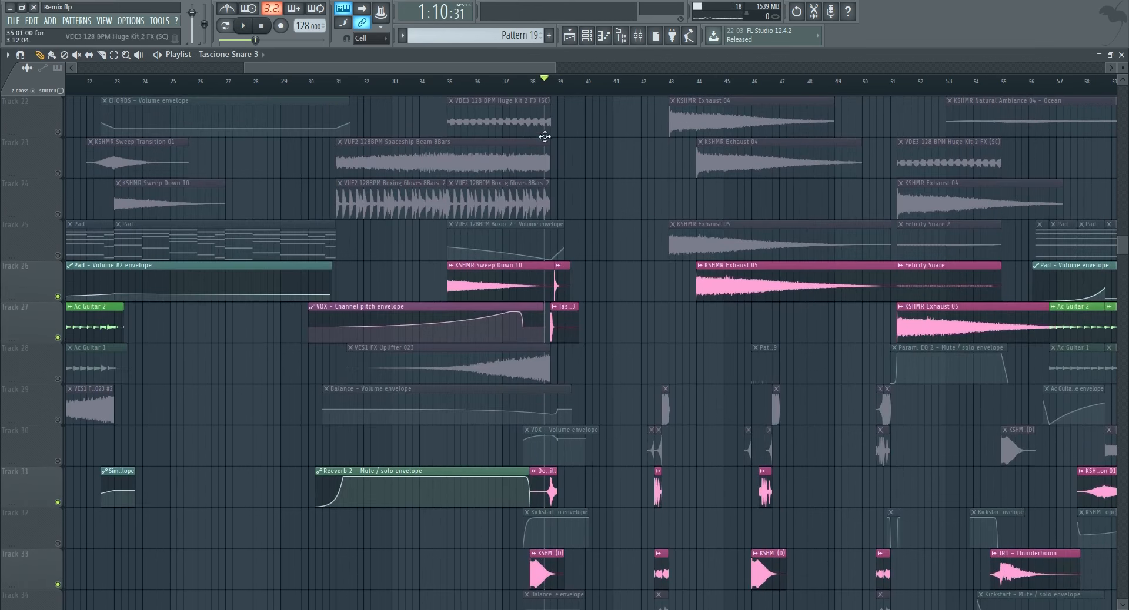
key(space)
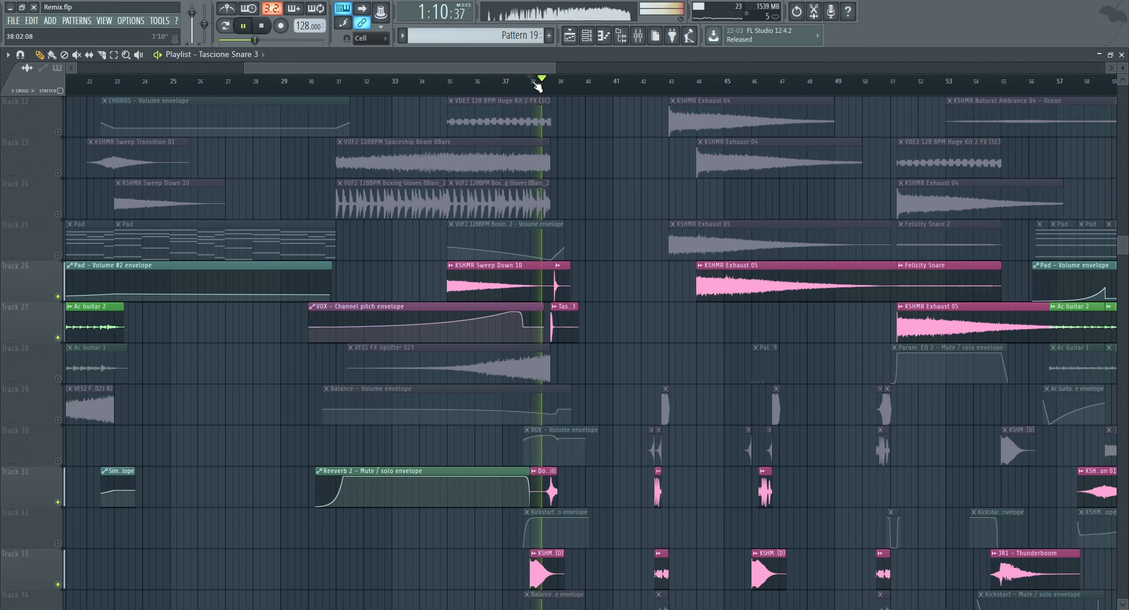
key(space)
Turn all playlist tracks back on and mute the VOX clips on Tracks 1 and 2.
scroll(594, 259, down, 6)
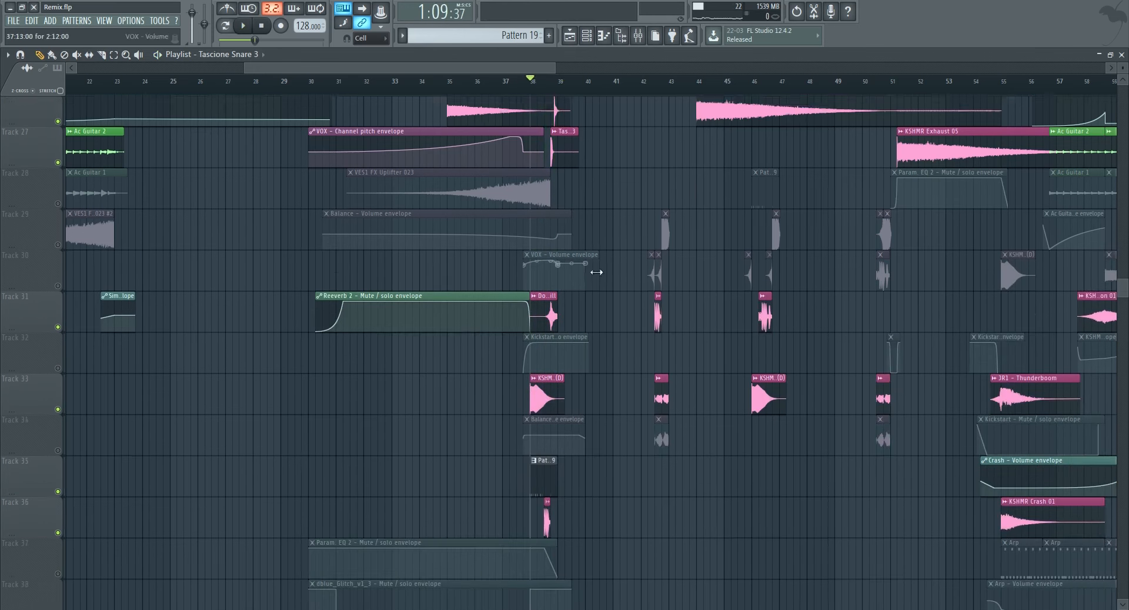
scroll(603, 277, up, 6)
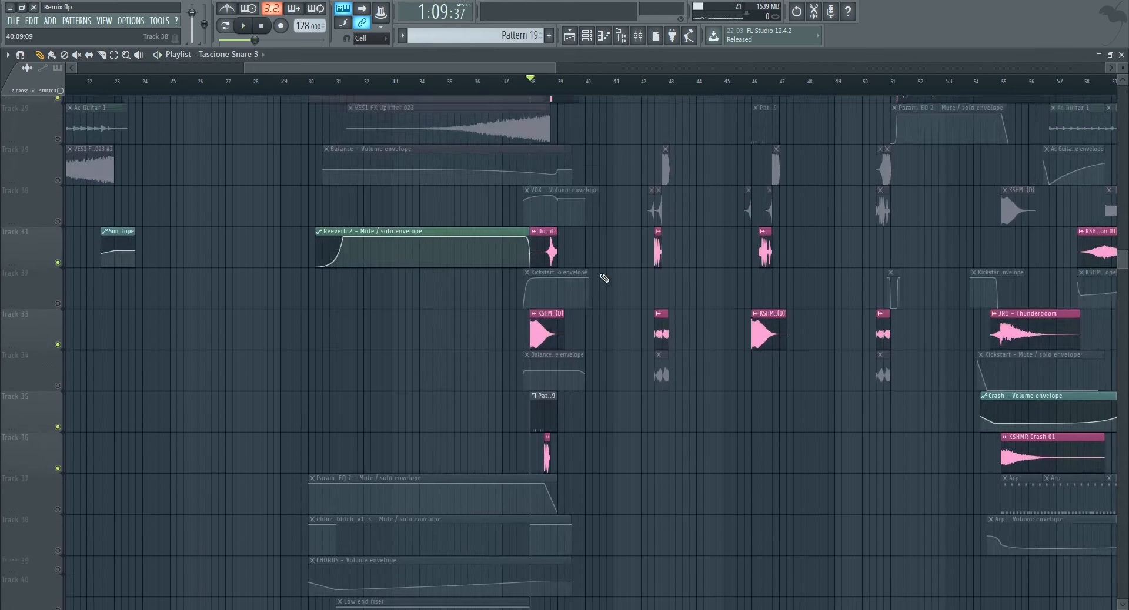
scroll(604, 277, down, 3)
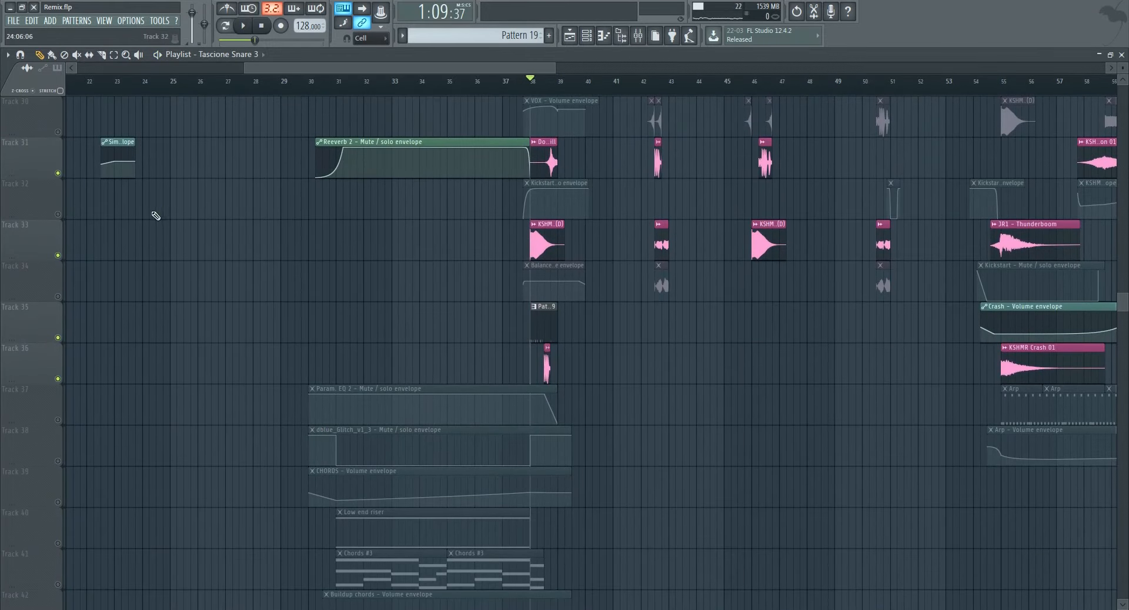
scroll(61, 218, up, 15)
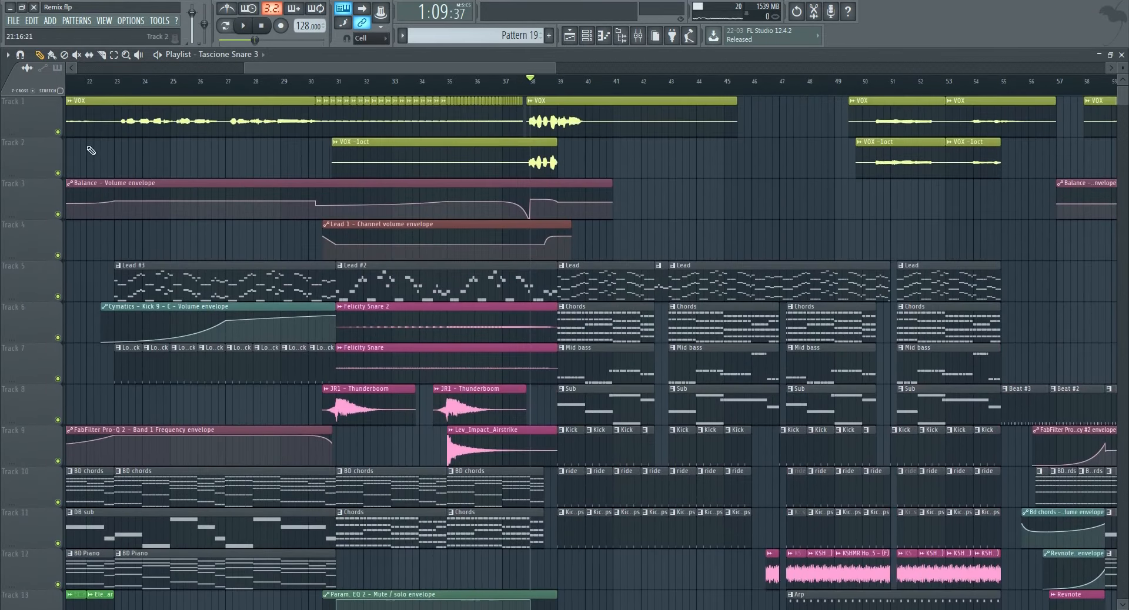
click(58, 132)
click(58, 173)
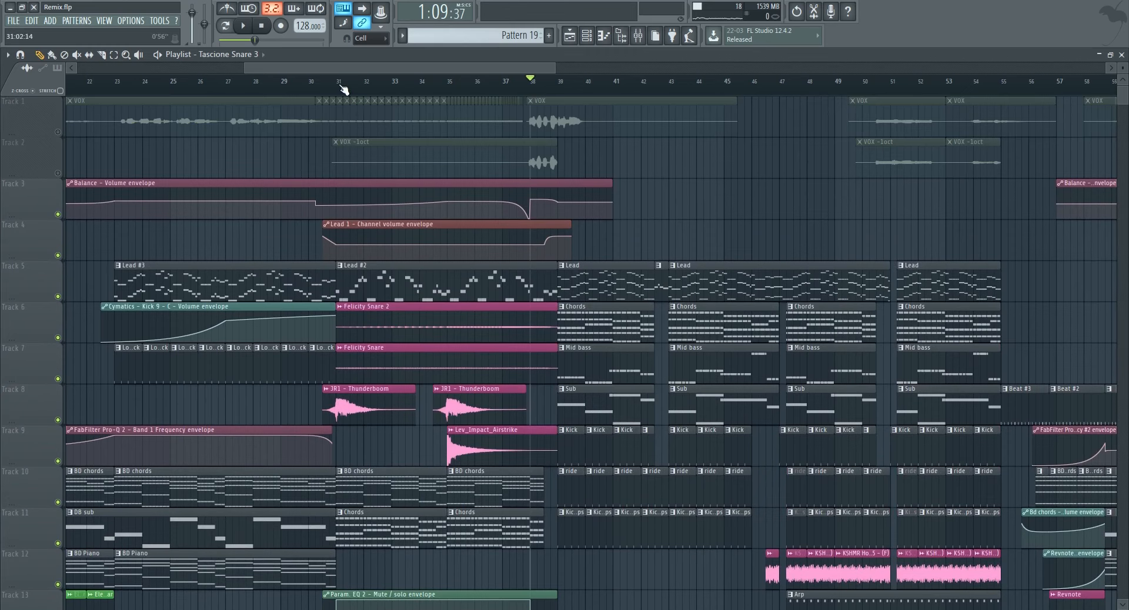
Play the build-up from bar 31 without the vocals and examine its clips and automation down through the tracks.
scroll(497, 298, down, 2)
key(space)
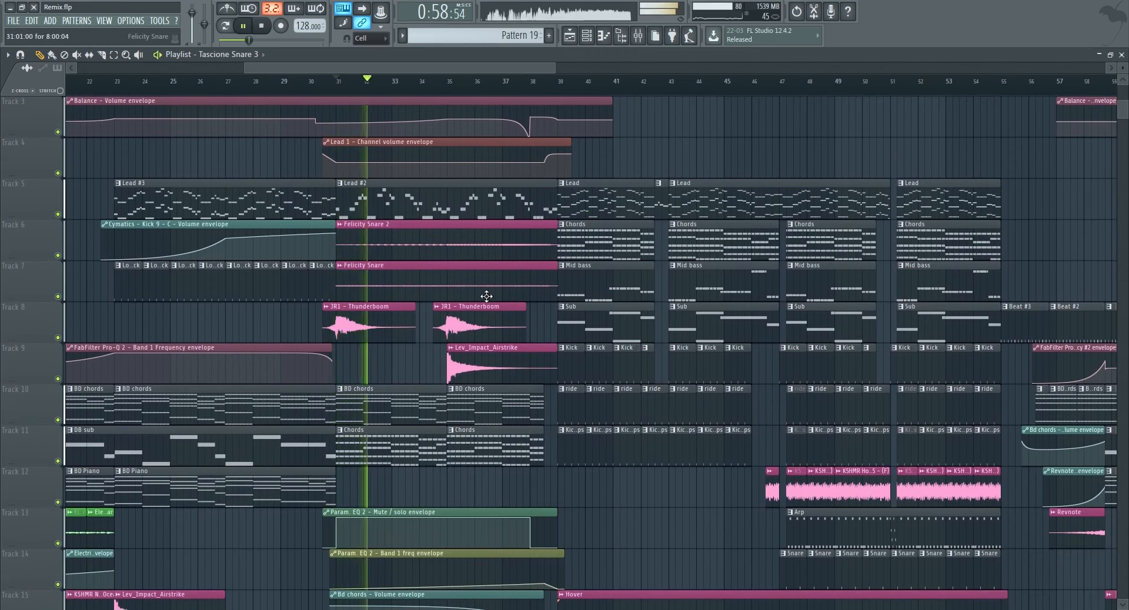
scroll(486, 296, down, 3)
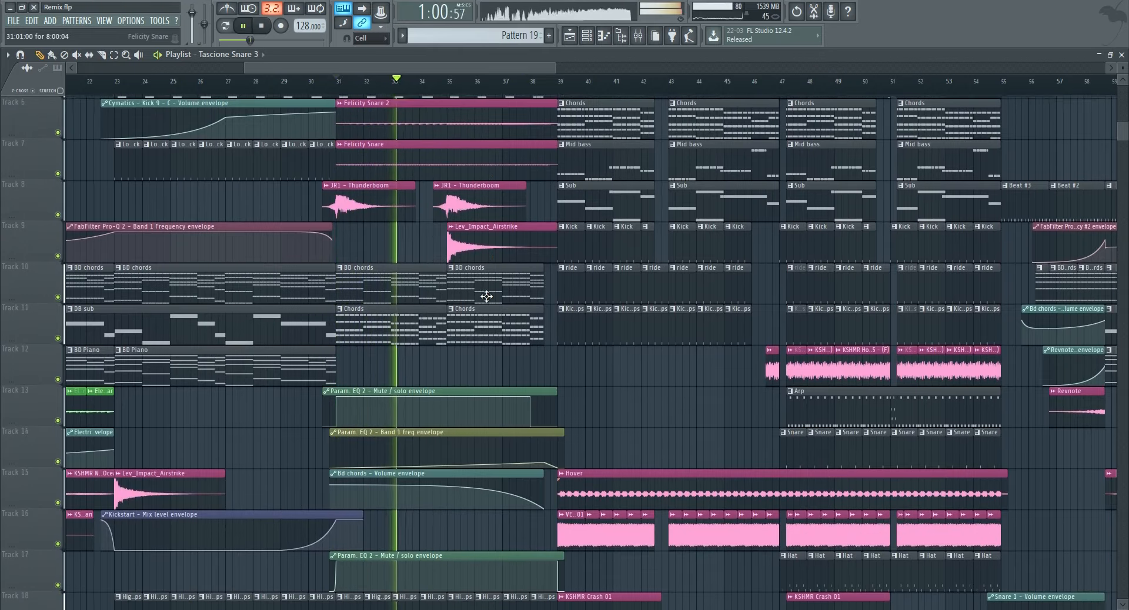
scroll(494, 297, down, 2)
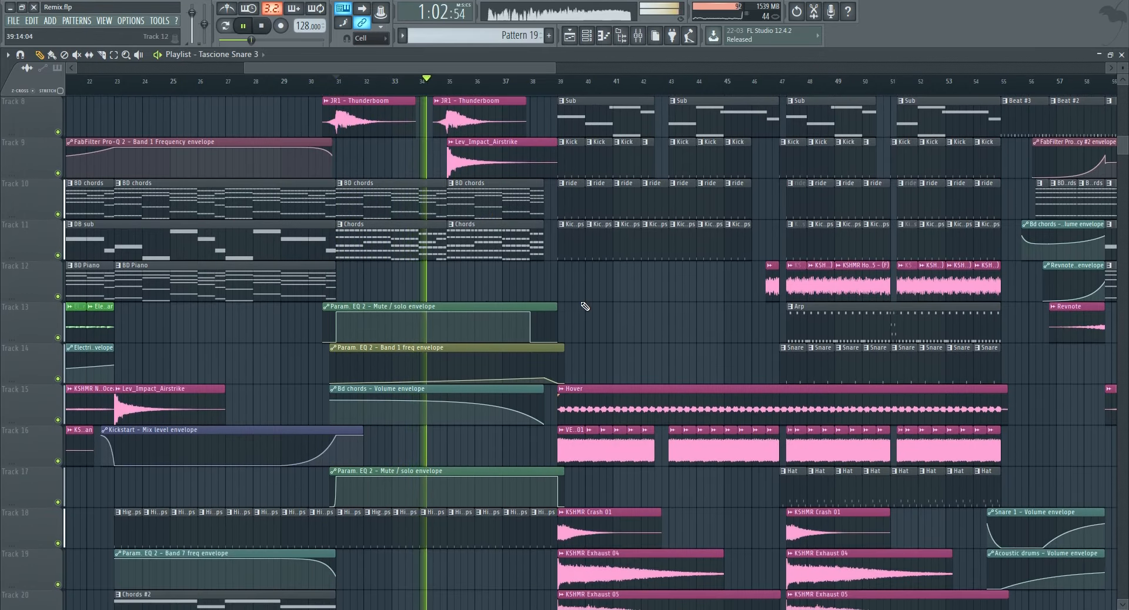
scroll(583, 309, down, 1)
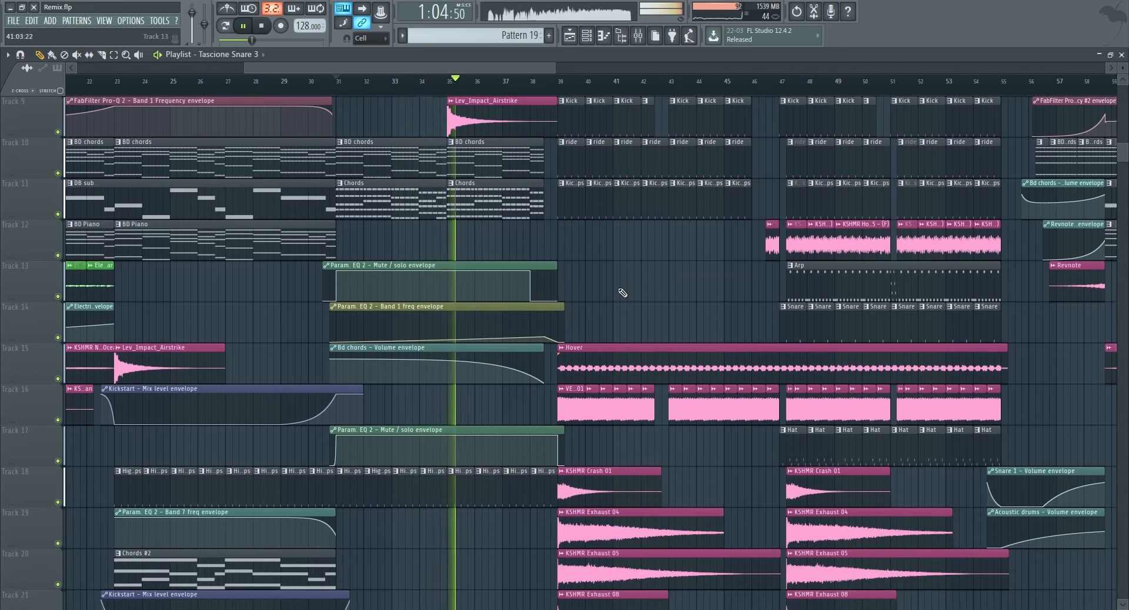
scroll(623, 293, down, 1)
scroll(622, 293, down, 16)
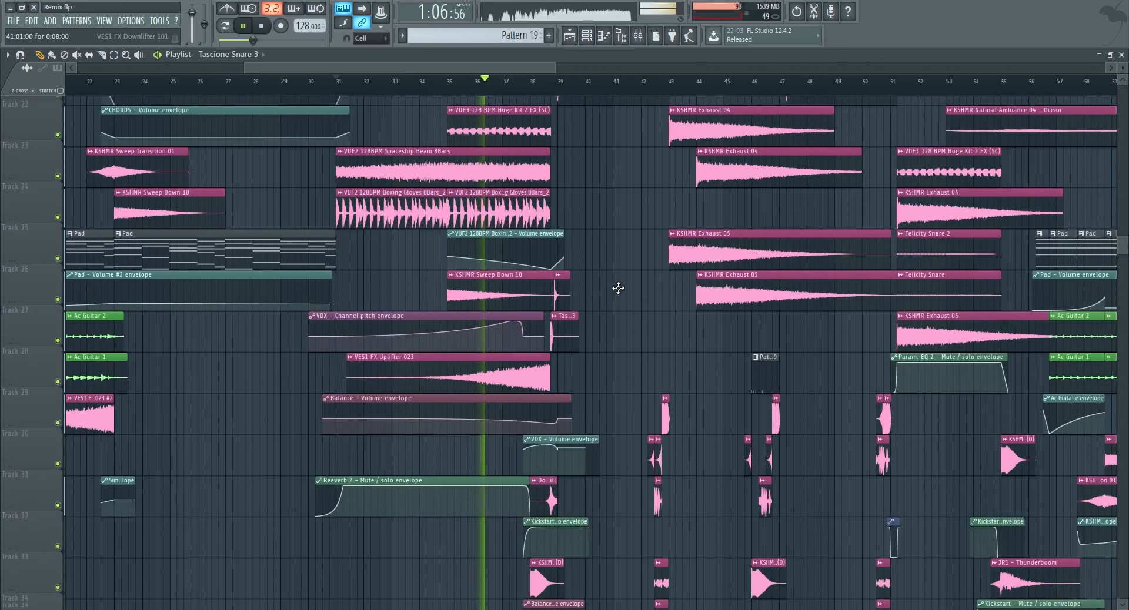
scroll(622, 293, down, 3)
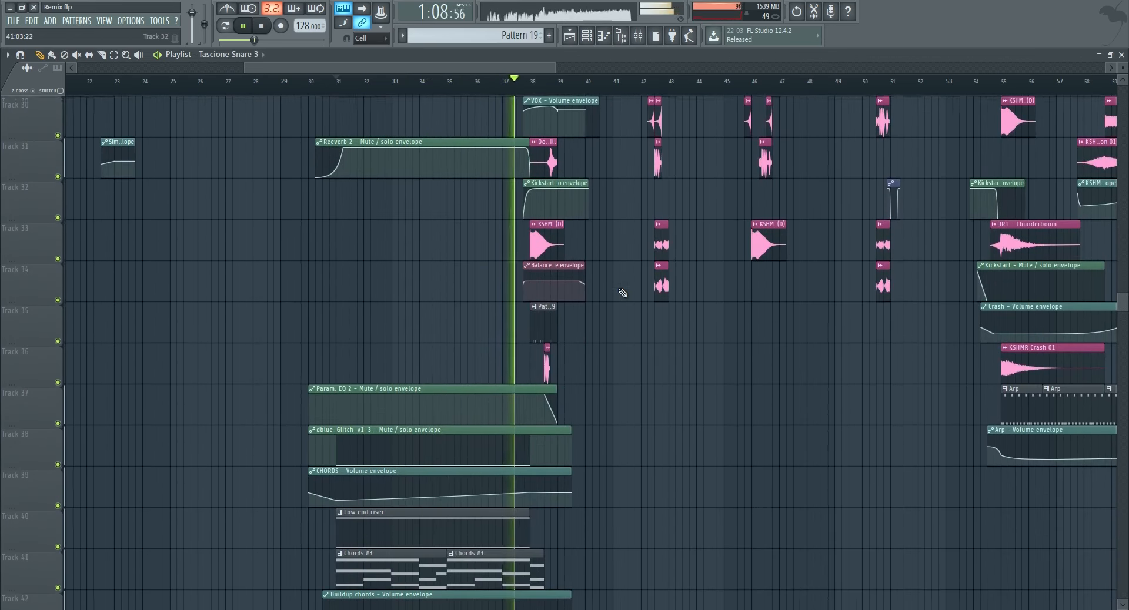
scroll(622, 293, up, 2)
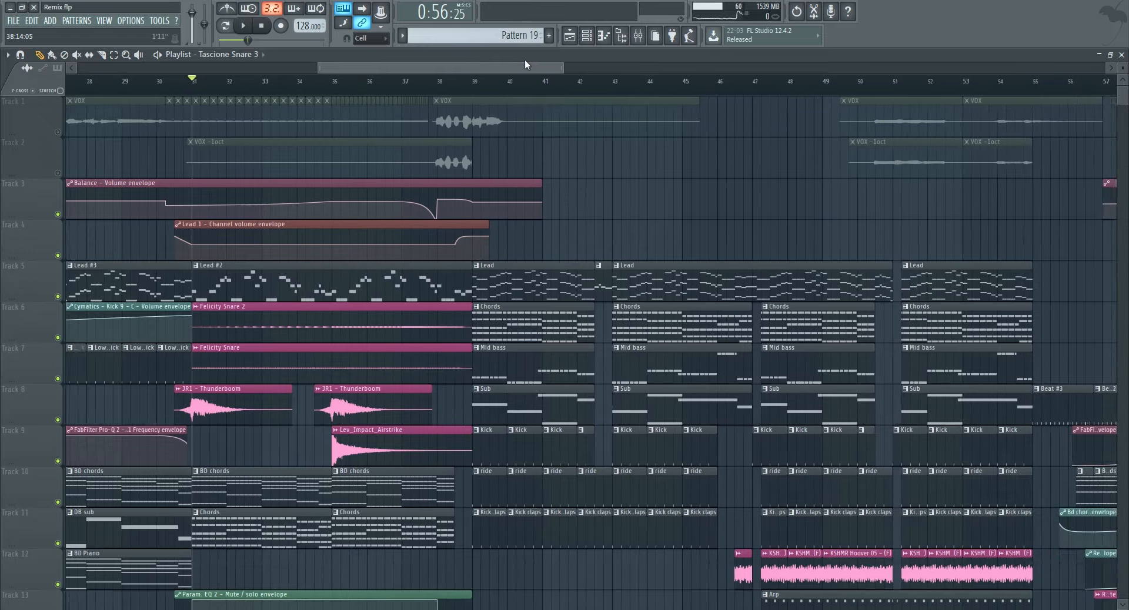
Move the playback position to bar 39, select the Lead pattern and show its channels in the channel rack.
drag(525, 60, 531, 58)
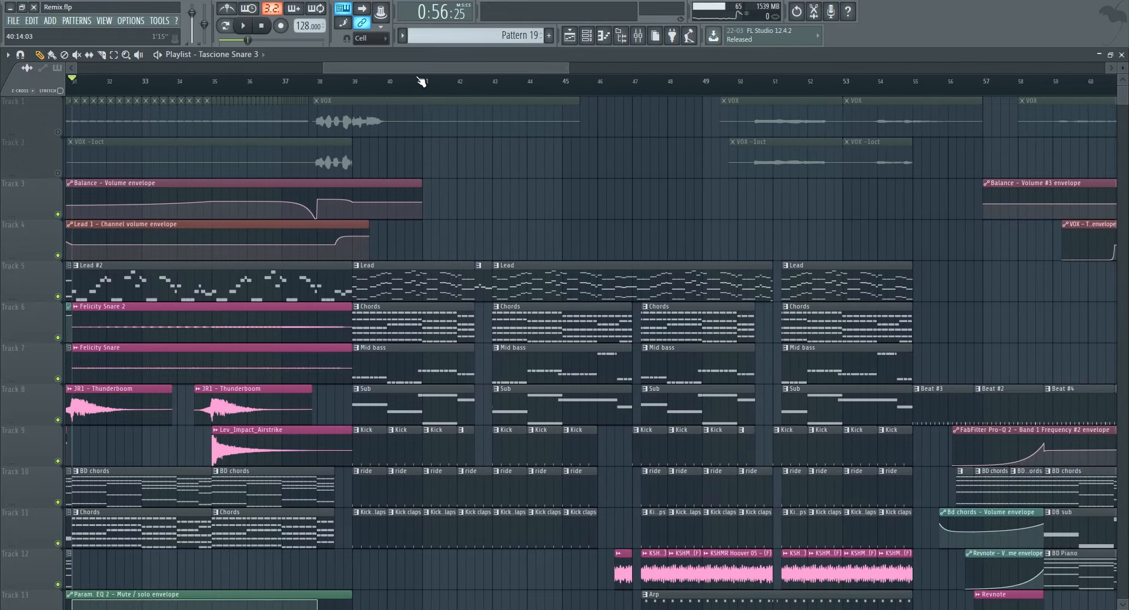
click(356, 87)
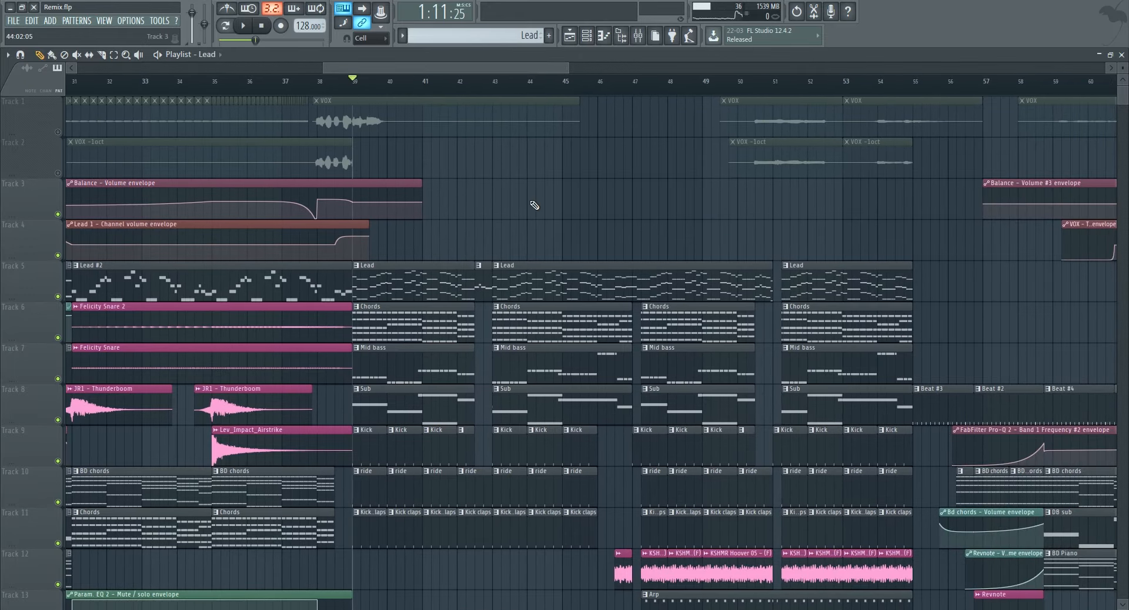
scroll(531, 270, down, 1)
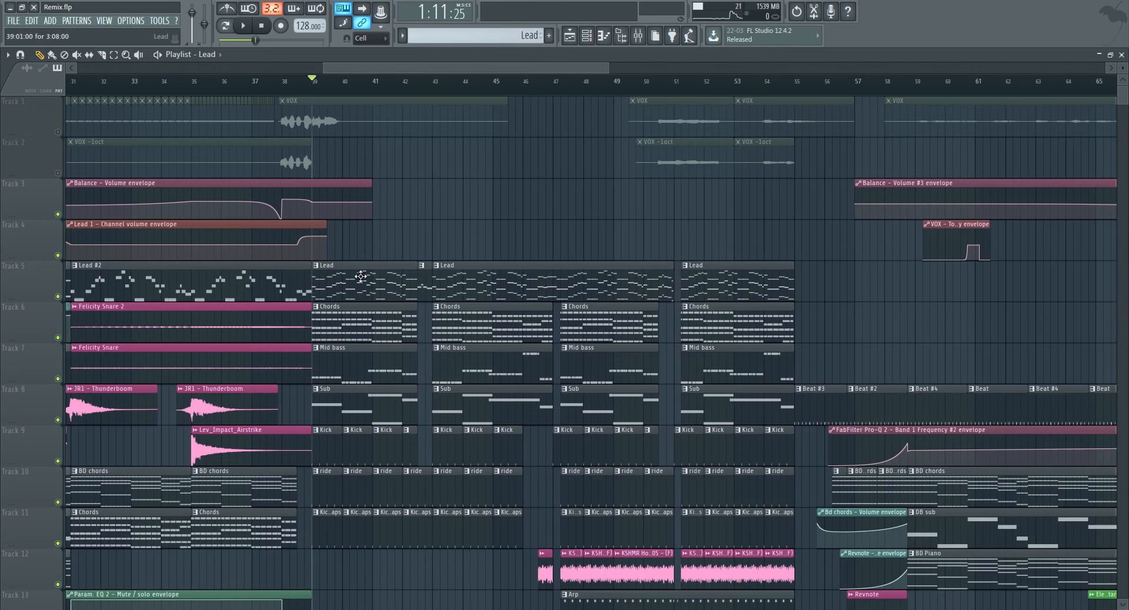
click(587, 37)
scroll(147, 306, down, 5)
scroll(139, 312, up, 2)
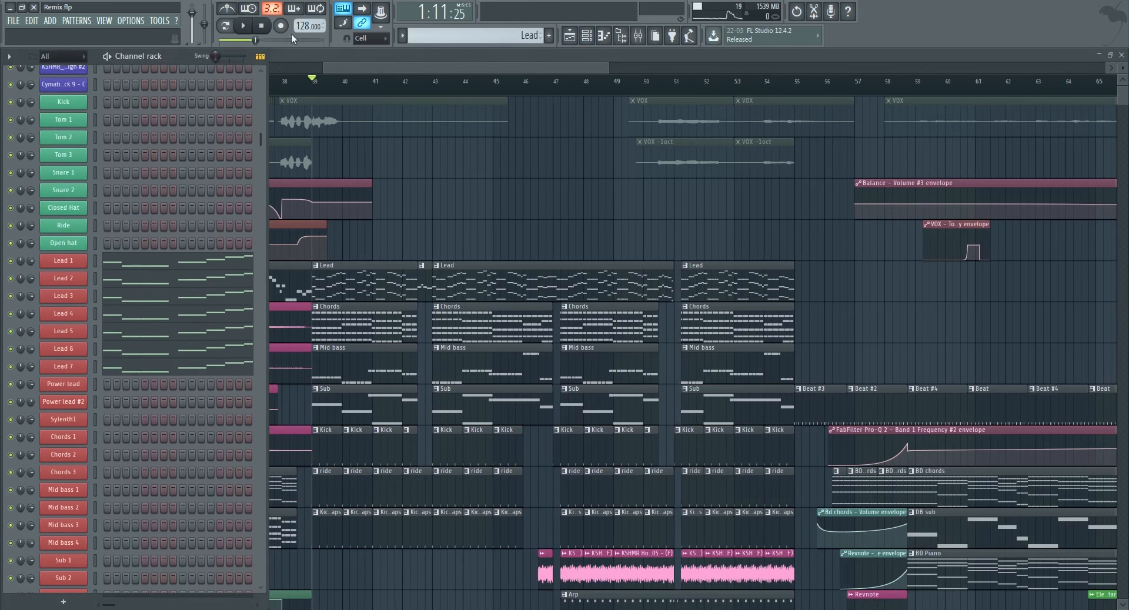
Switch playback to pattern mode and play the Lead pattern with all seven lead channels.
click(226, 26)
key(space)
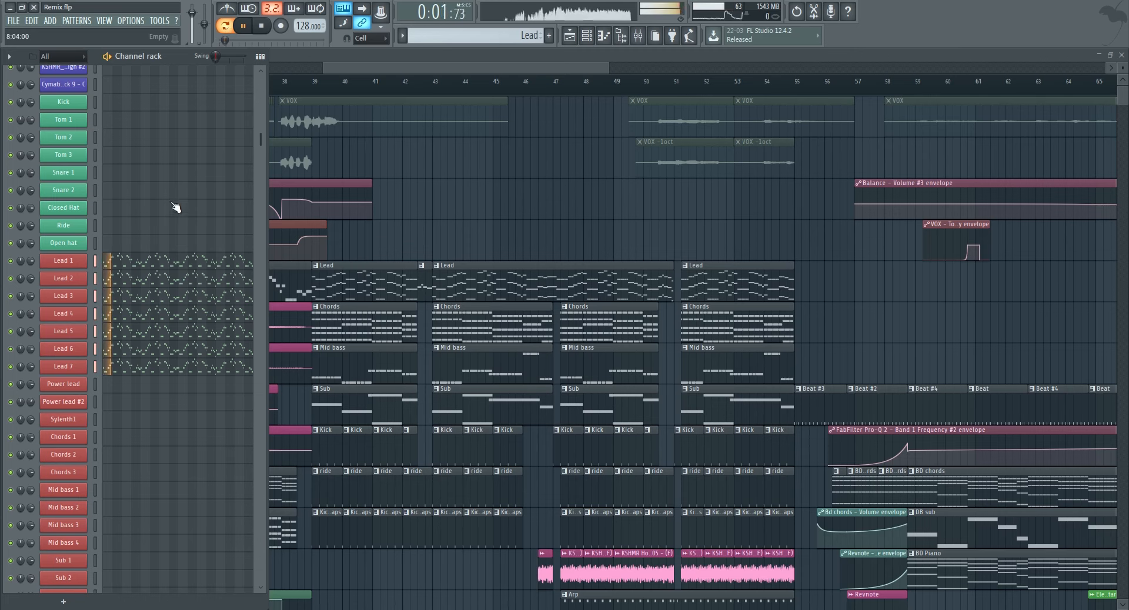
key(space)
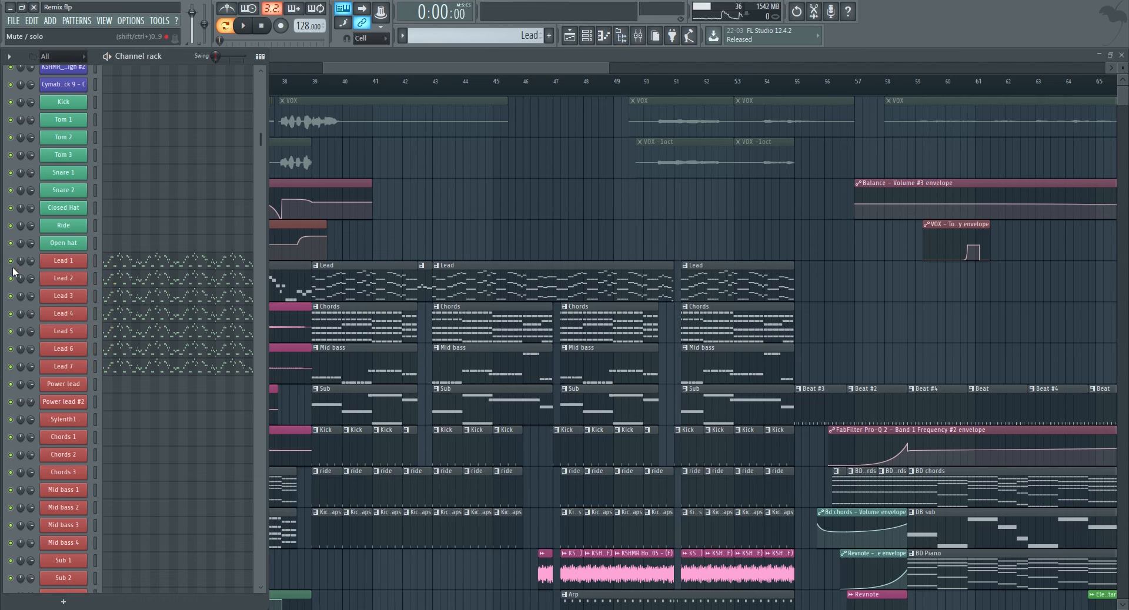
Solo the Lead 1 channel, open its Sylenth1 instrument and play the pattern with it alone.
key(space)
click(86, 266)
drag(245, 183, 486, 133)
key(space)
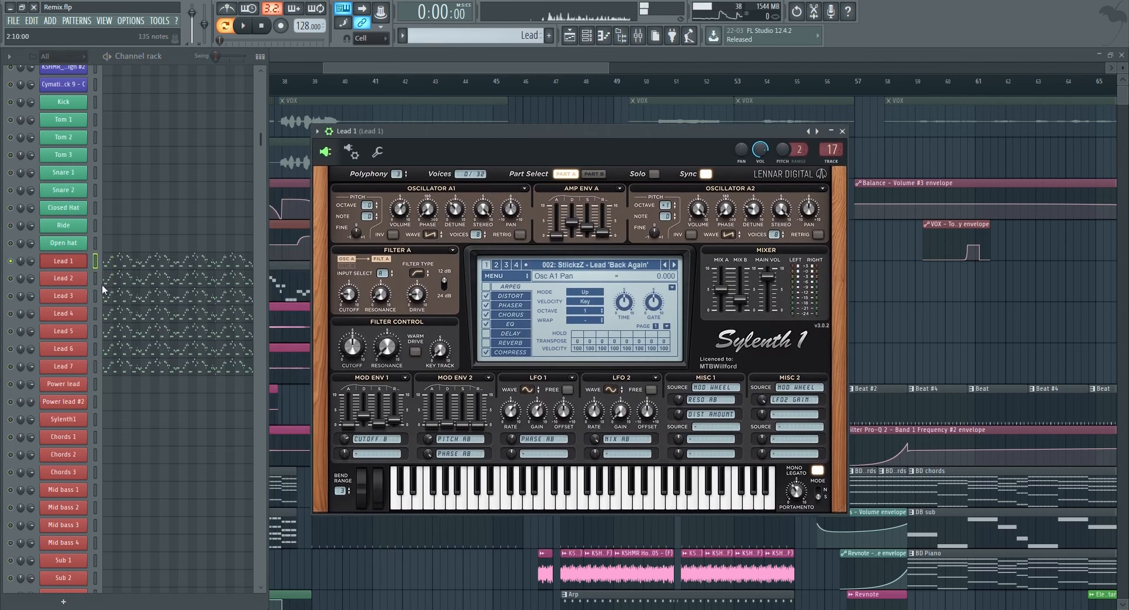
key(space)
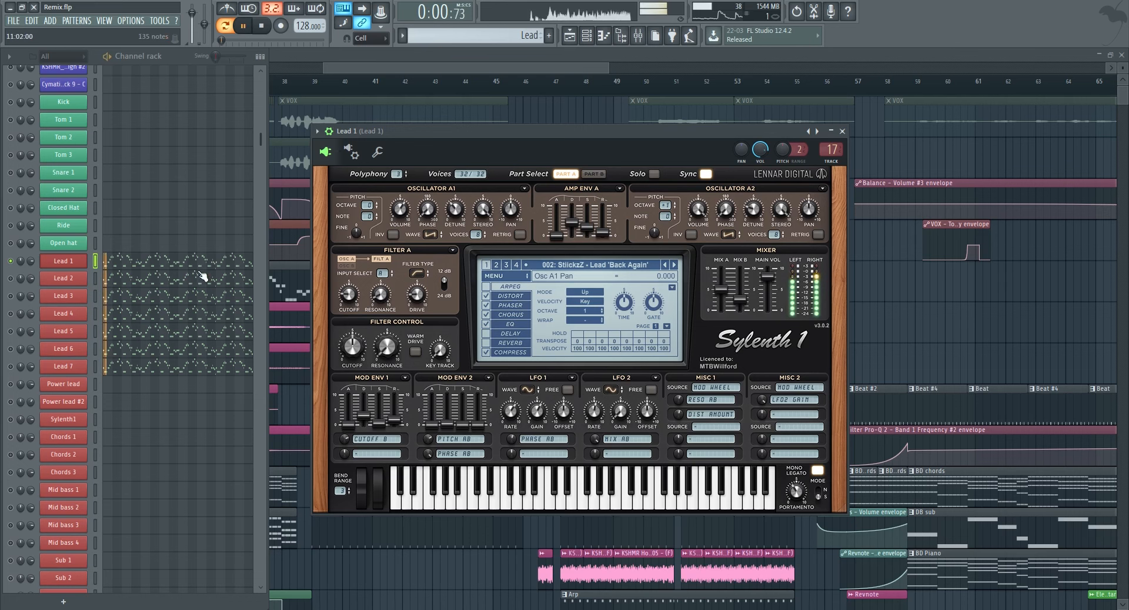
key(space)
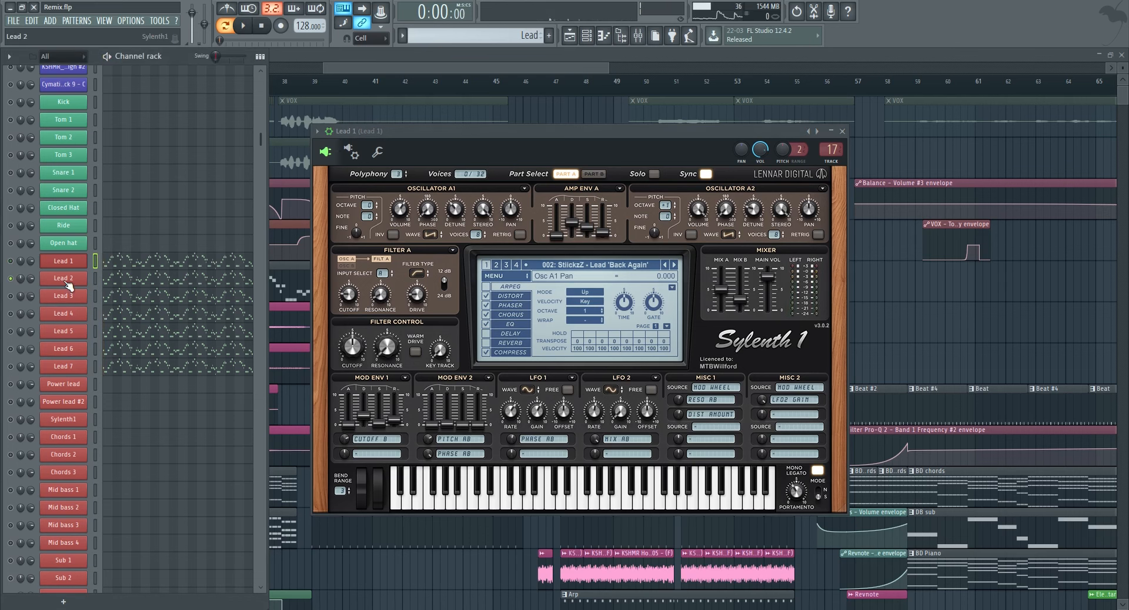
Open the soloed Lead 2 channel's Sylenth1 instrument and play the pattern with it alone.
click(68, 283)
drag(730, 220, 567, 119)
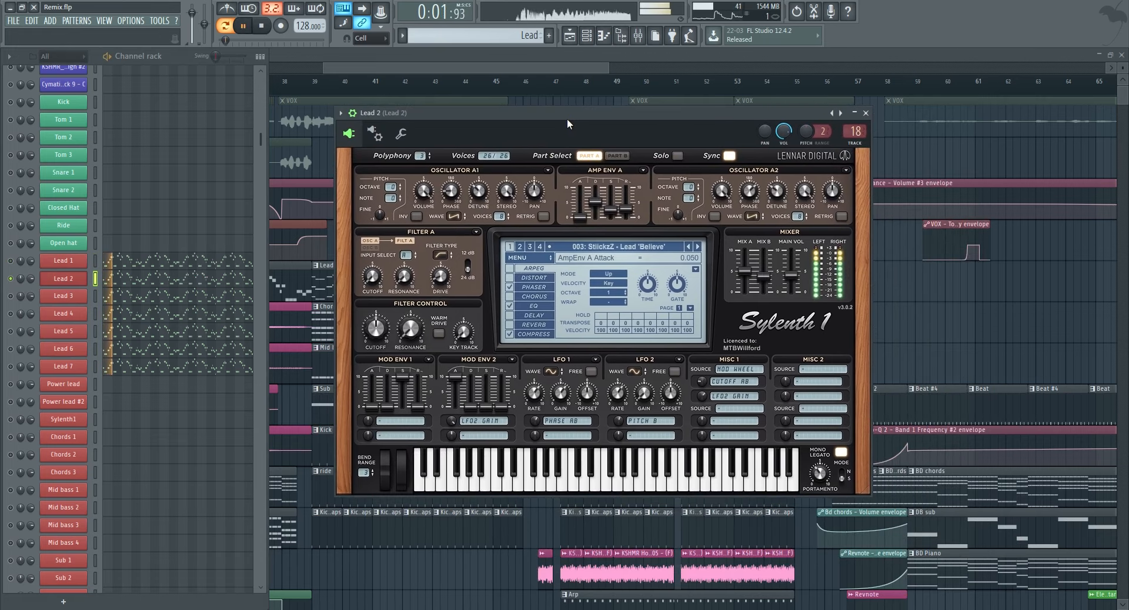
key(space)
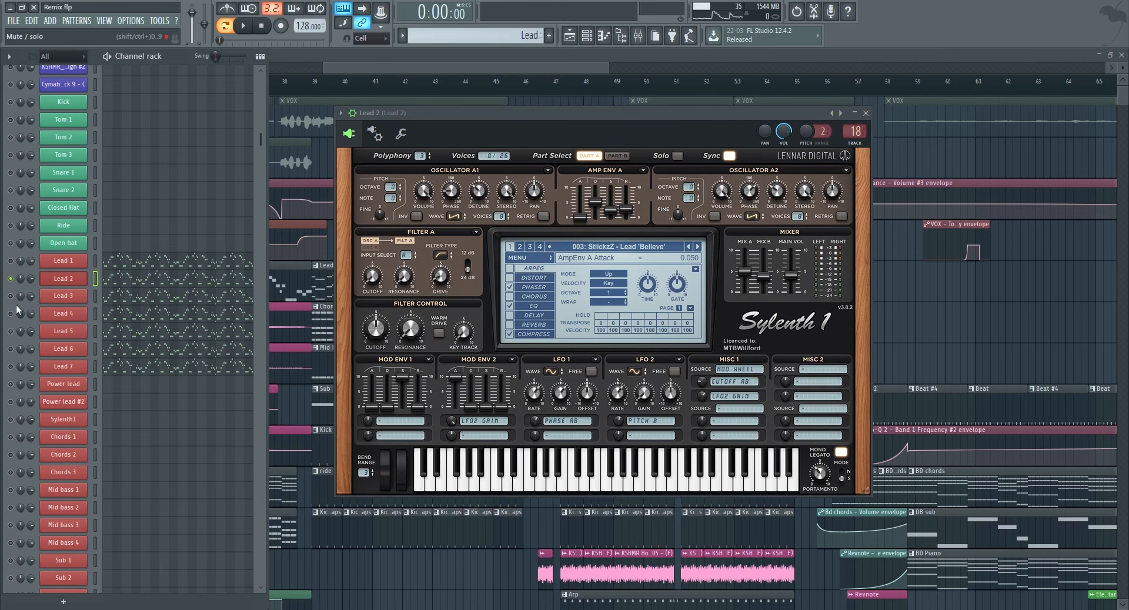
Audition the Lead 3 and Lead 4 channels one at a time, each soloed with its Sylenth1 instrument open.
click(76, 301)
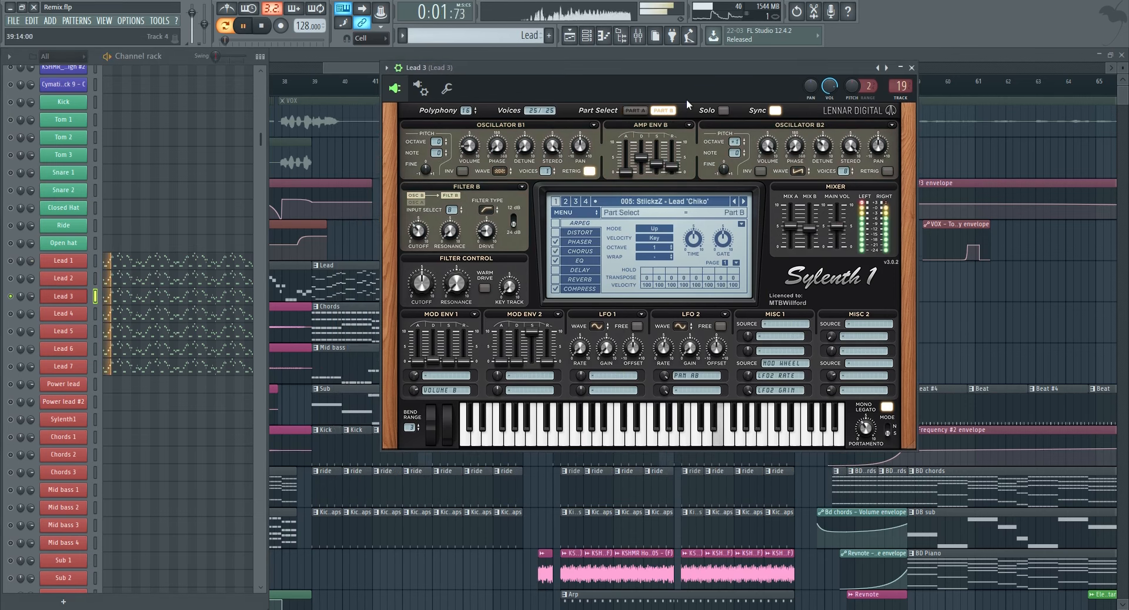
key(space)
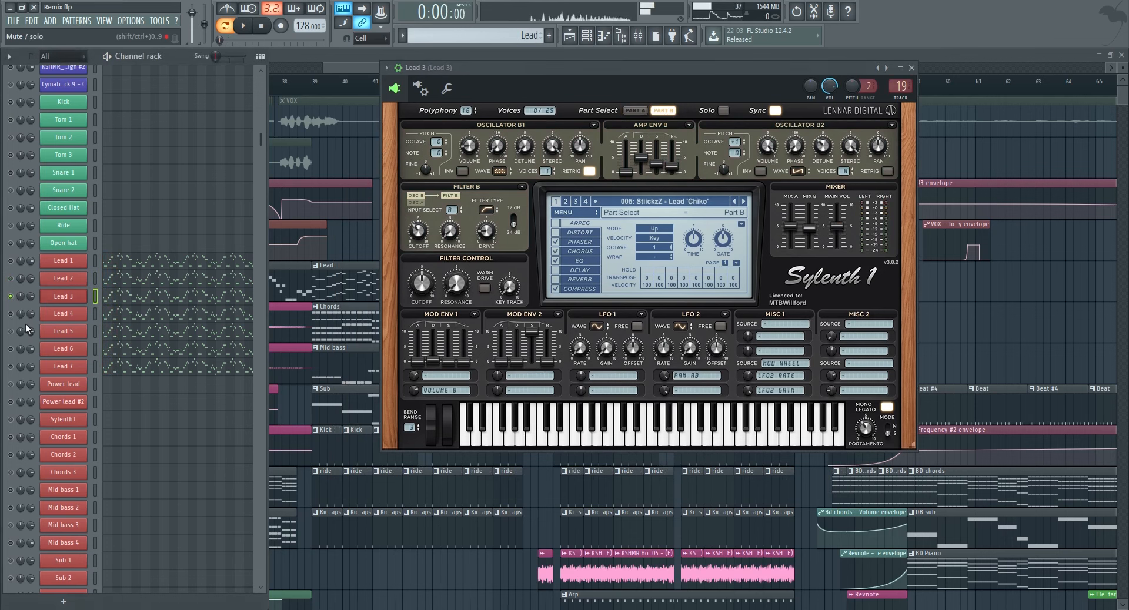
click(56, 316)
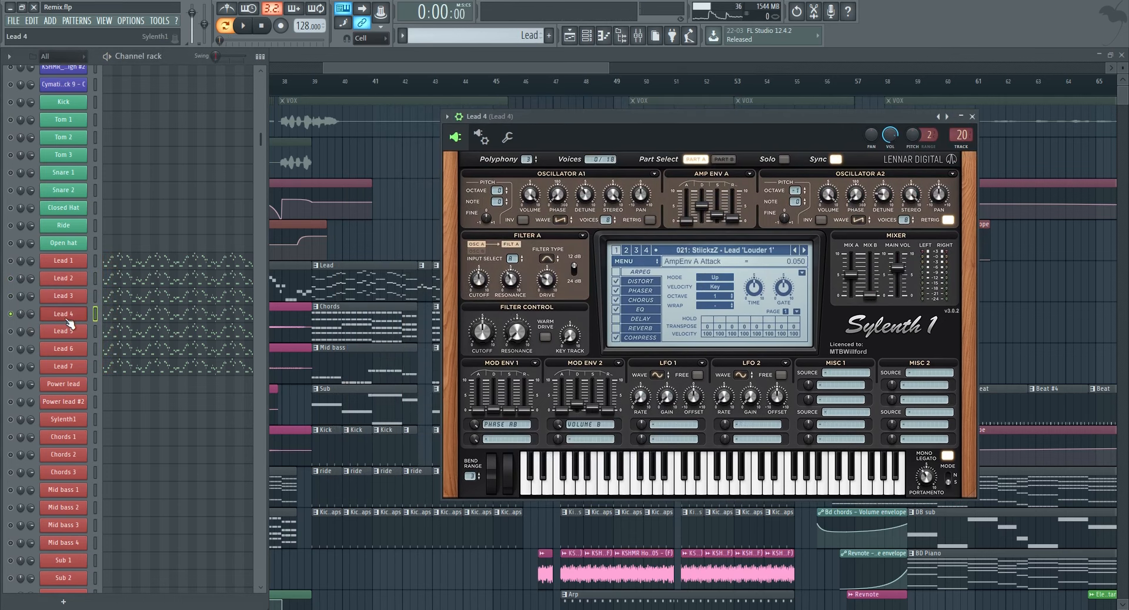
key(space)
drag(783, 125, 709, 136)
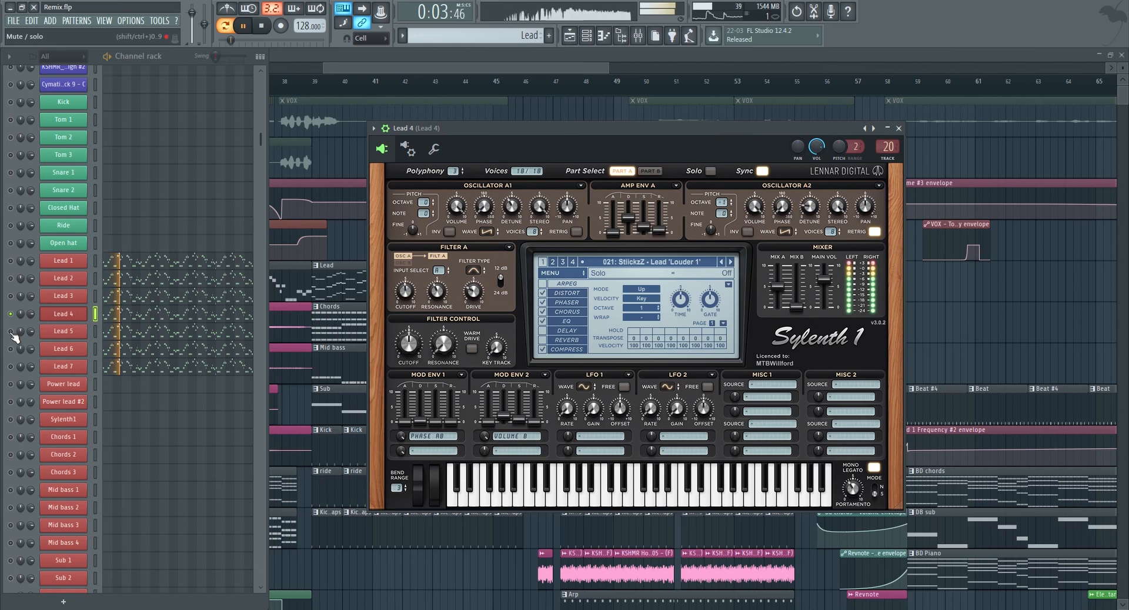
key(space)
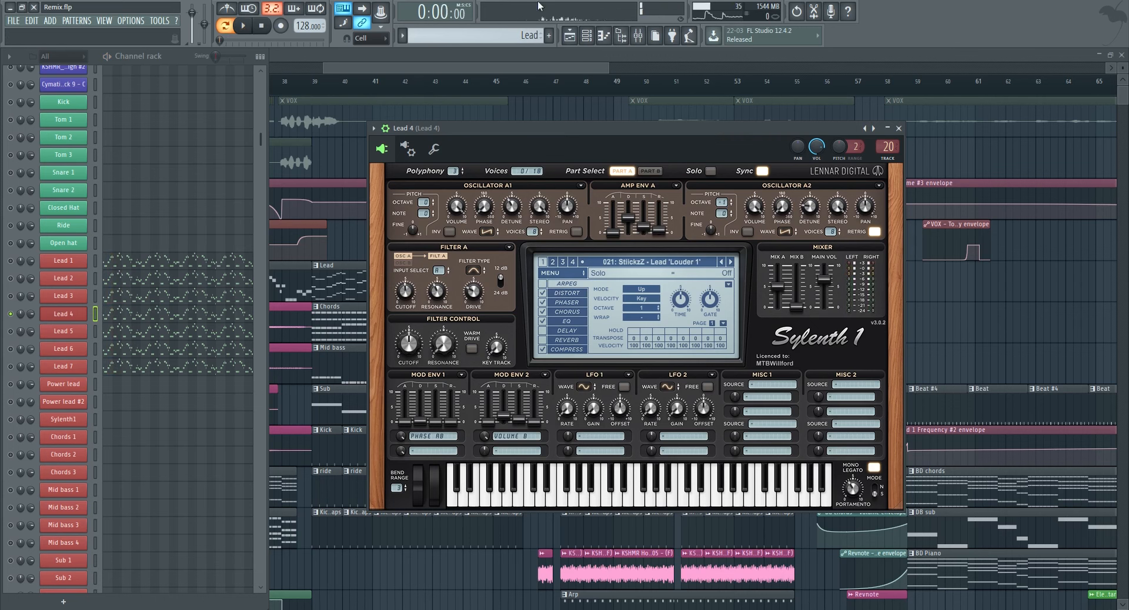
Open the soloed Lead 5 channel's Sylenth1 instrument and play the pattern with it alone.
click(57, 331)
key(space)
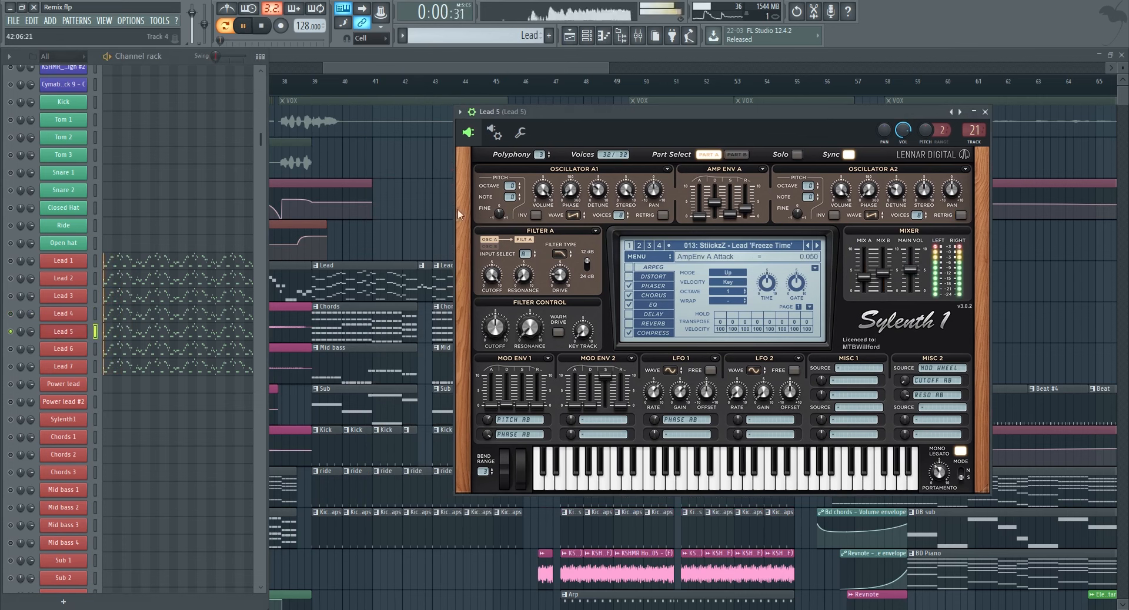
drag(759, 124, 690, 129)
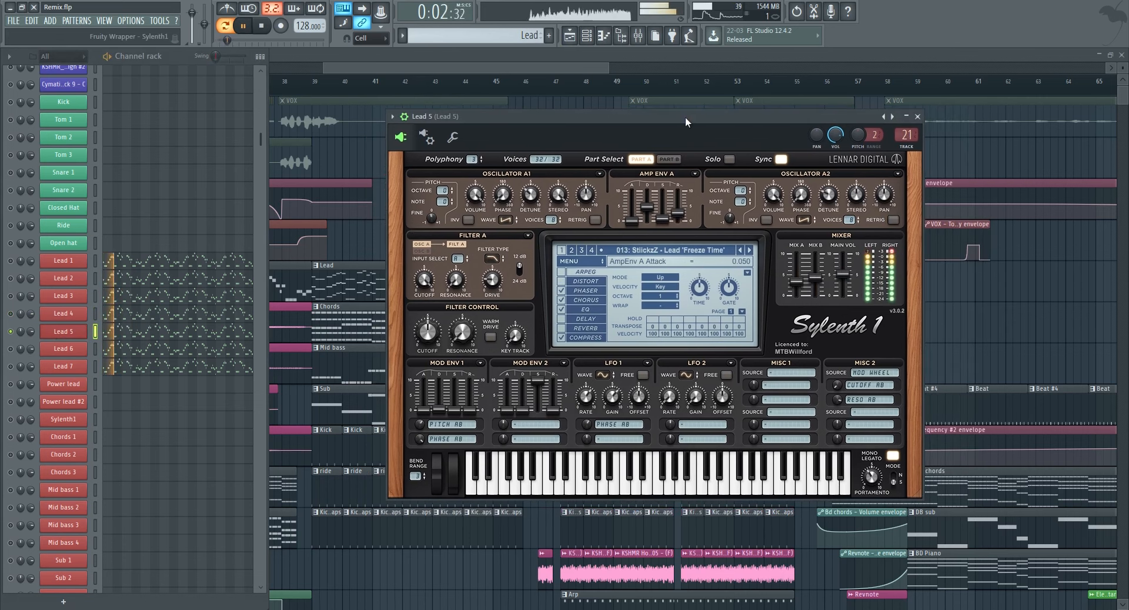
key(space)
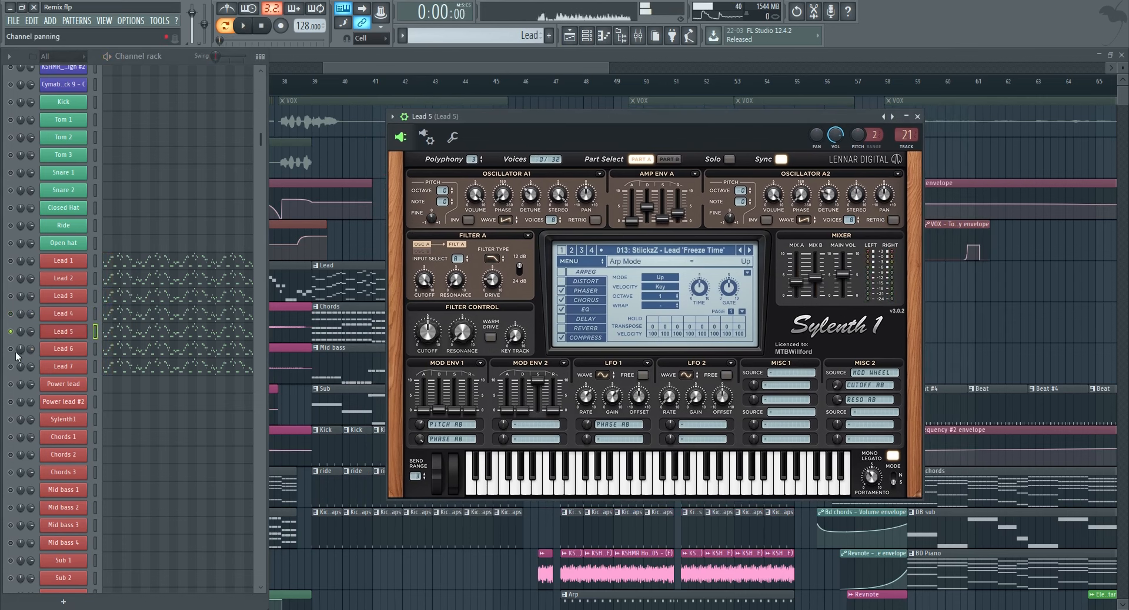
Open the soloed Lead 6 channel's Sylenth1 instrument and play the pattern with it alone.
click(58, 349)
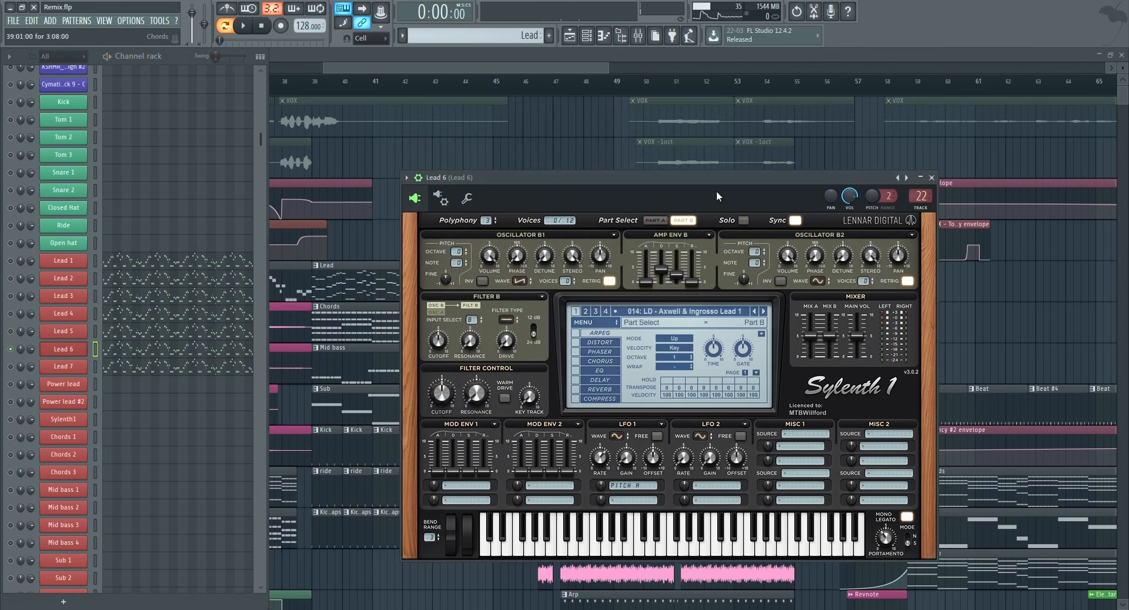
drag(700, 185, 655, 116)
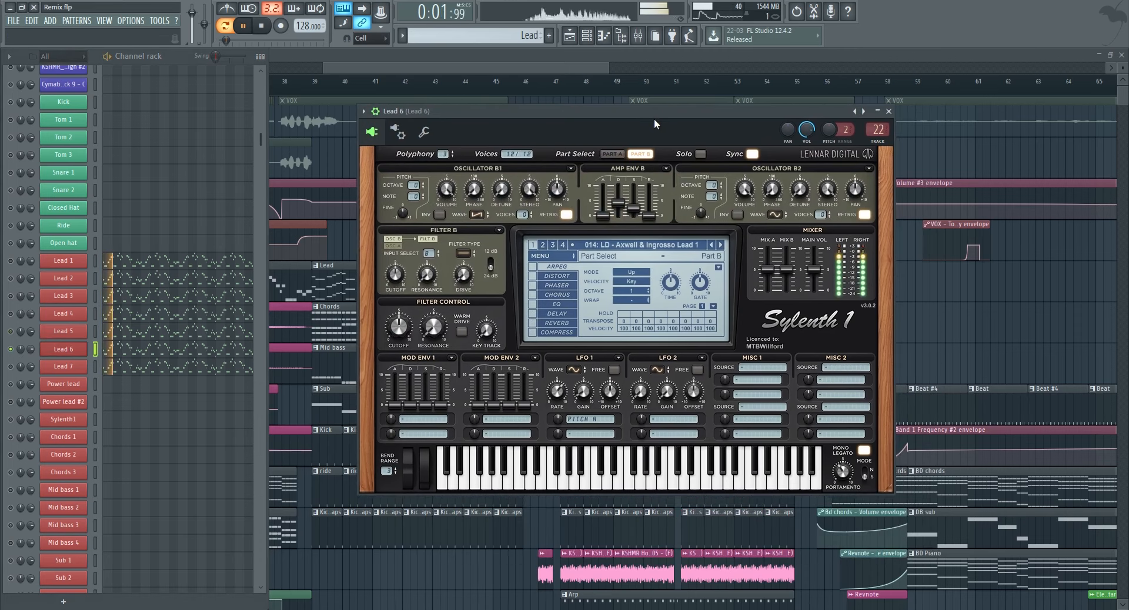
key(space)
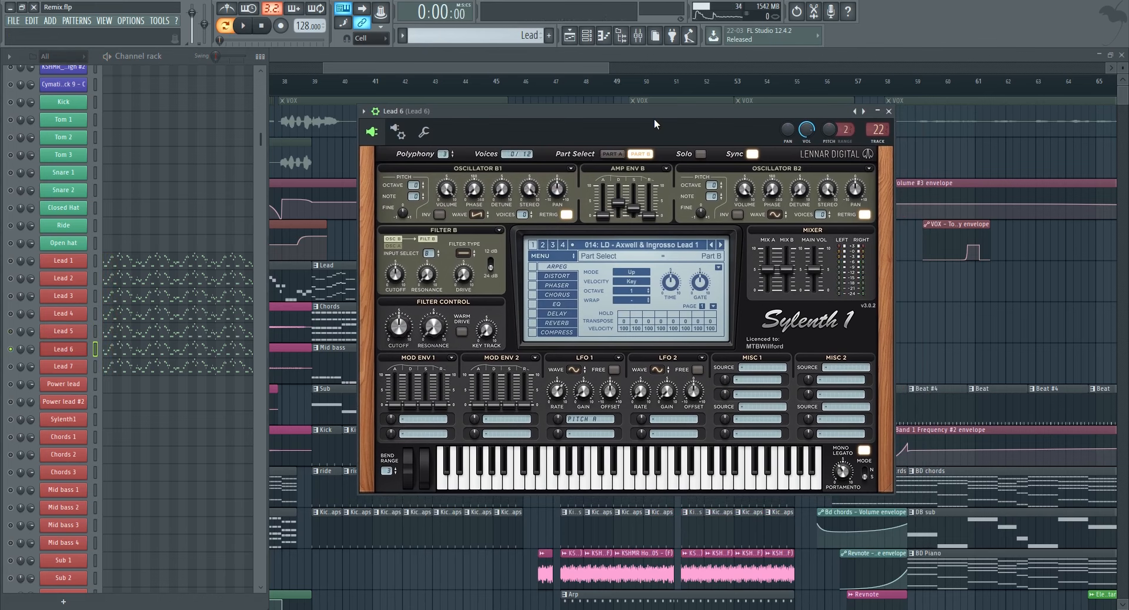
Solo the Lead 7 channel, show the preset library in its Nexus instrument and play the pattern with it alone.
click(23, 373)
click(60, 367)
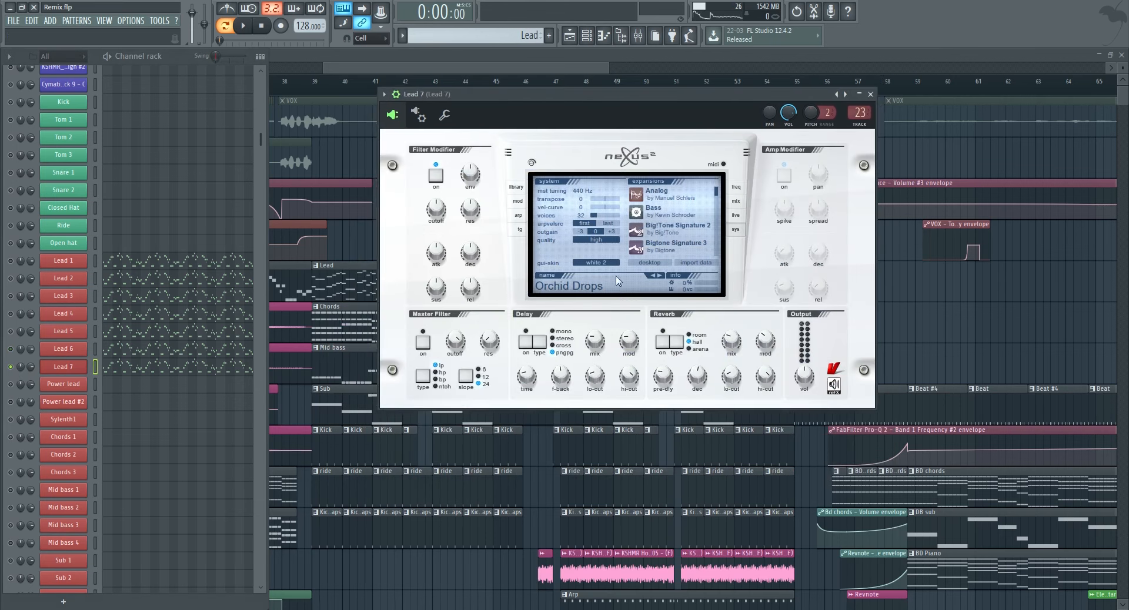
click(515, 187)
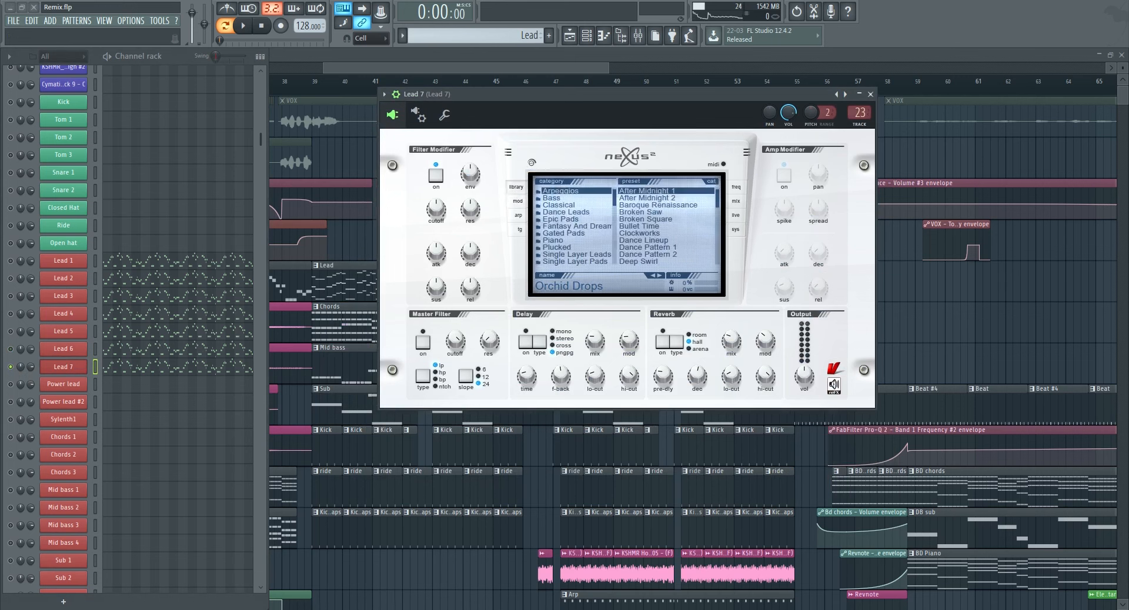
key(space)
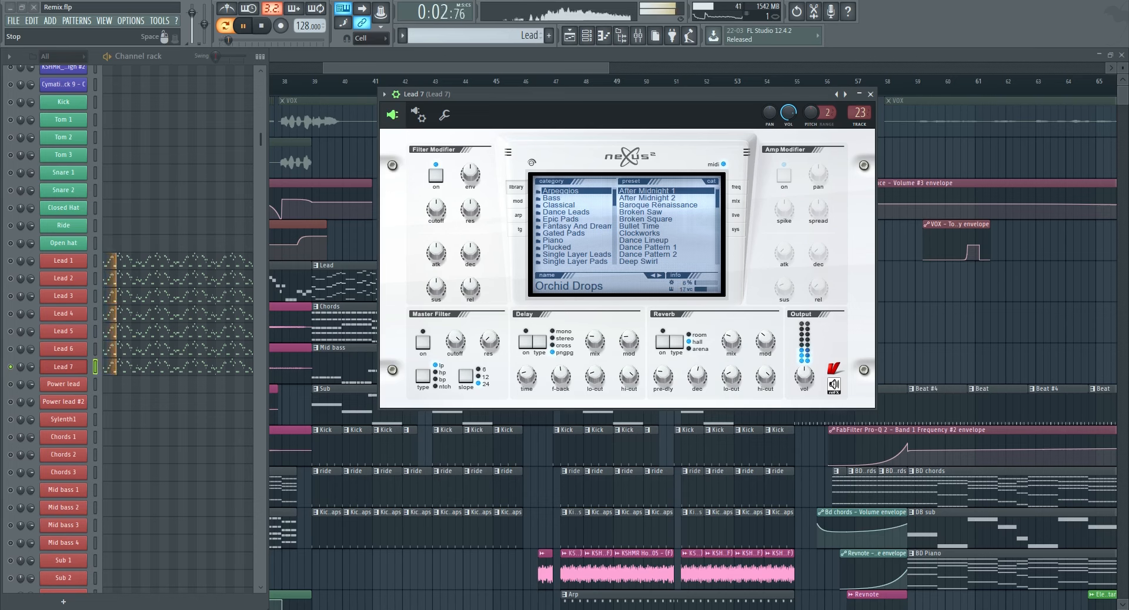
key(space)
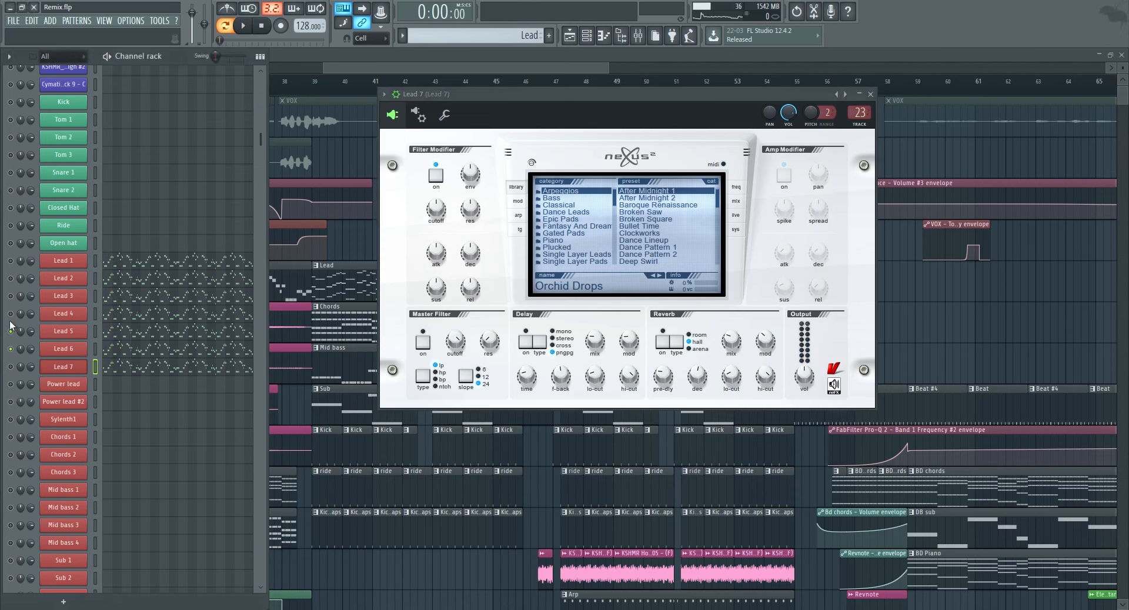
Play the Lead pattern with Lead 1 through Lead 6 enabled and Lead 7 muted.
key(space)
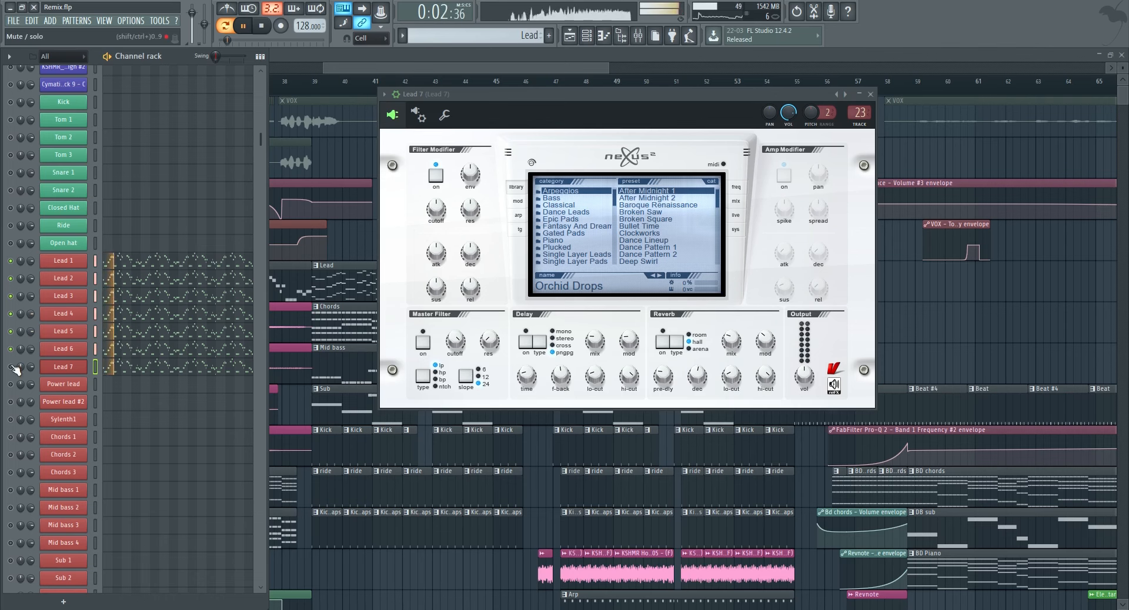
Unmute the Lead 7 channel, listen to all the lead layers together, and close the Nexus window.
click(10, 367)
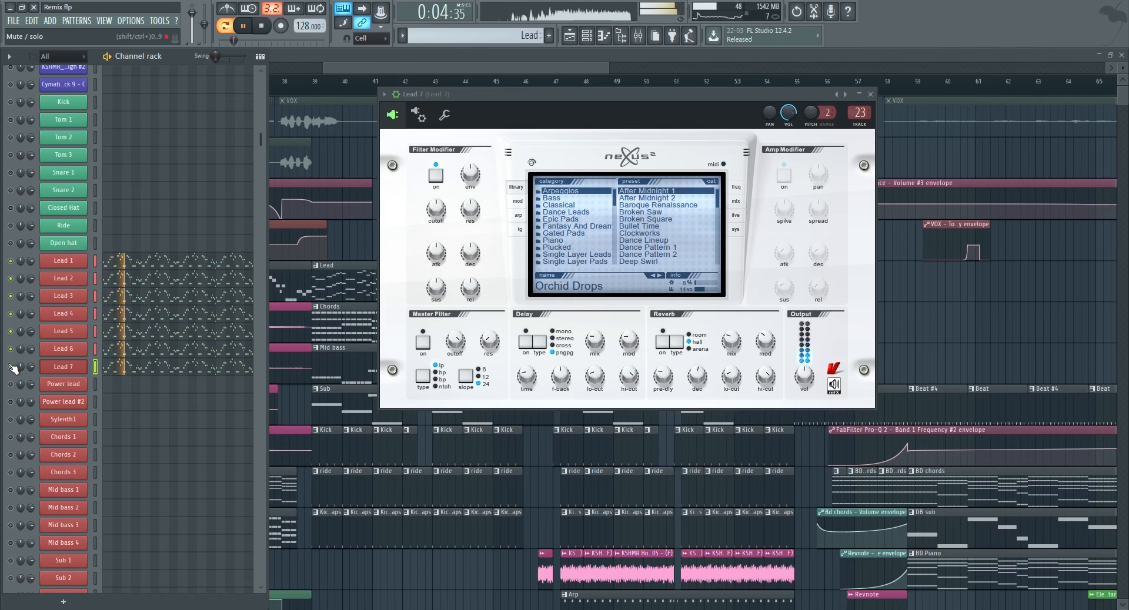
key(space)
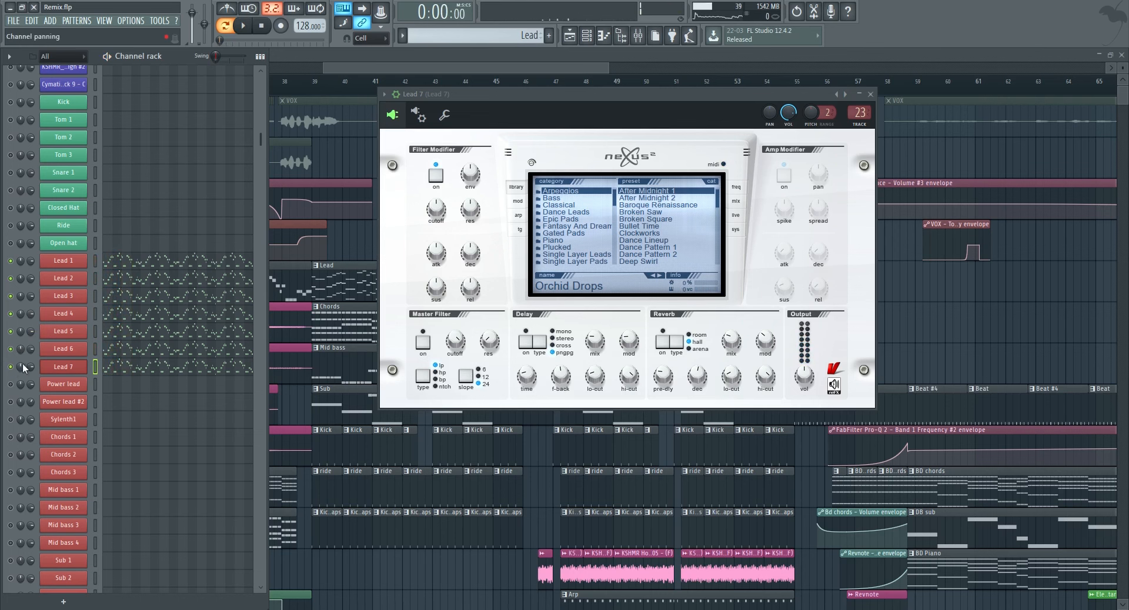
click(871, 95)
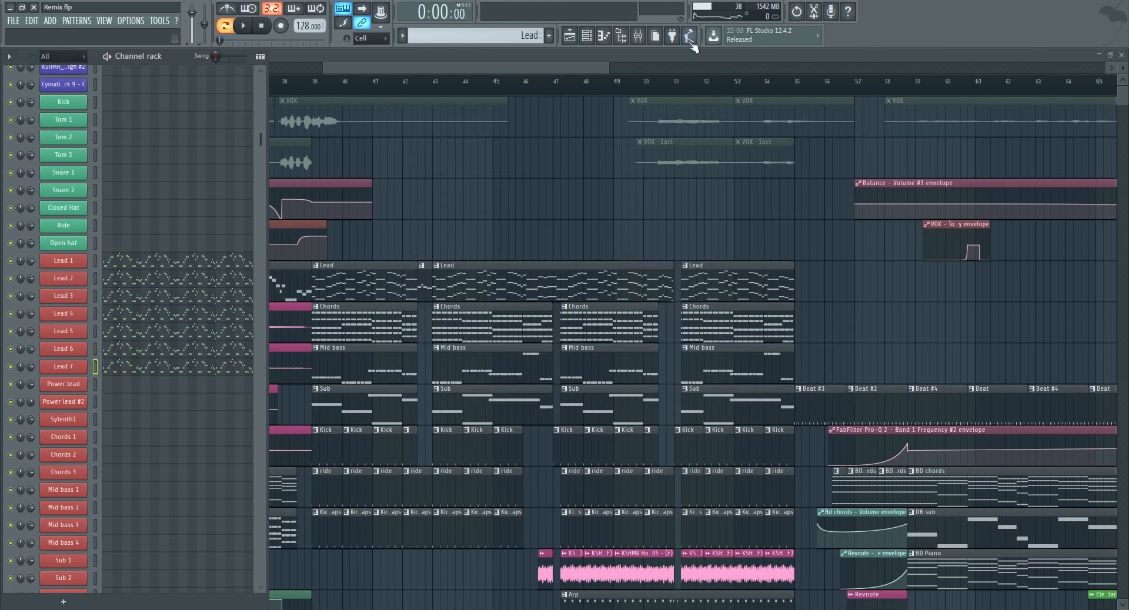
Open the mixer and examine the effect chains on the individual lead tracks, including Lead 7, Lead 3, Lead 1 and Lead 2.
click(638, 35)
click(464, 405)
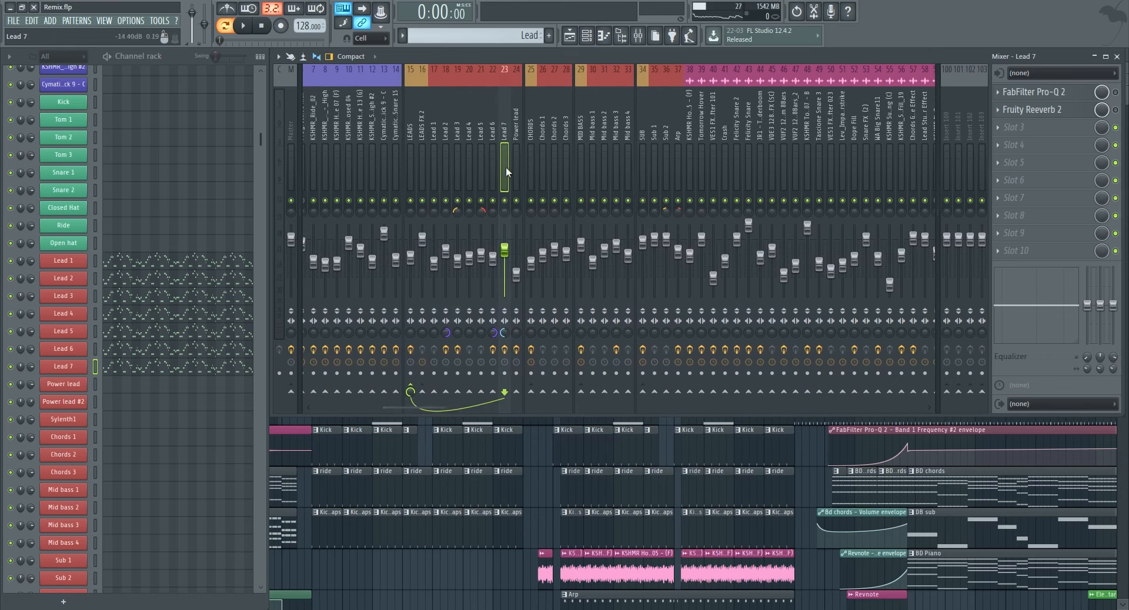
click(459, 156)
click(503, 154)
click(457, 156)
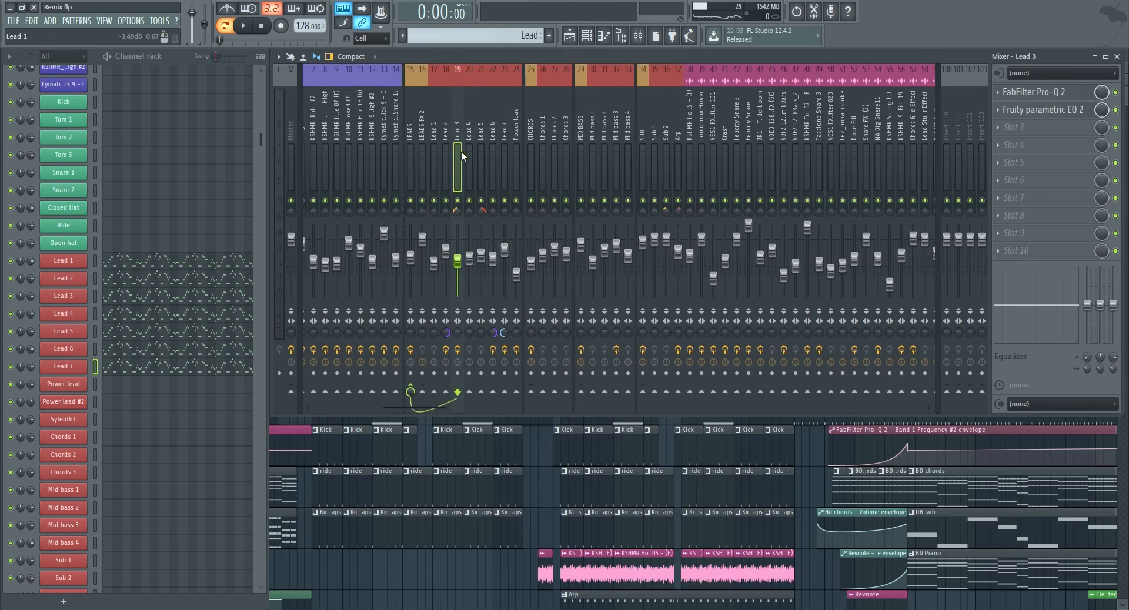
click(437, 151)
click(444, 160)
click(437, 154)
click(446, 164)
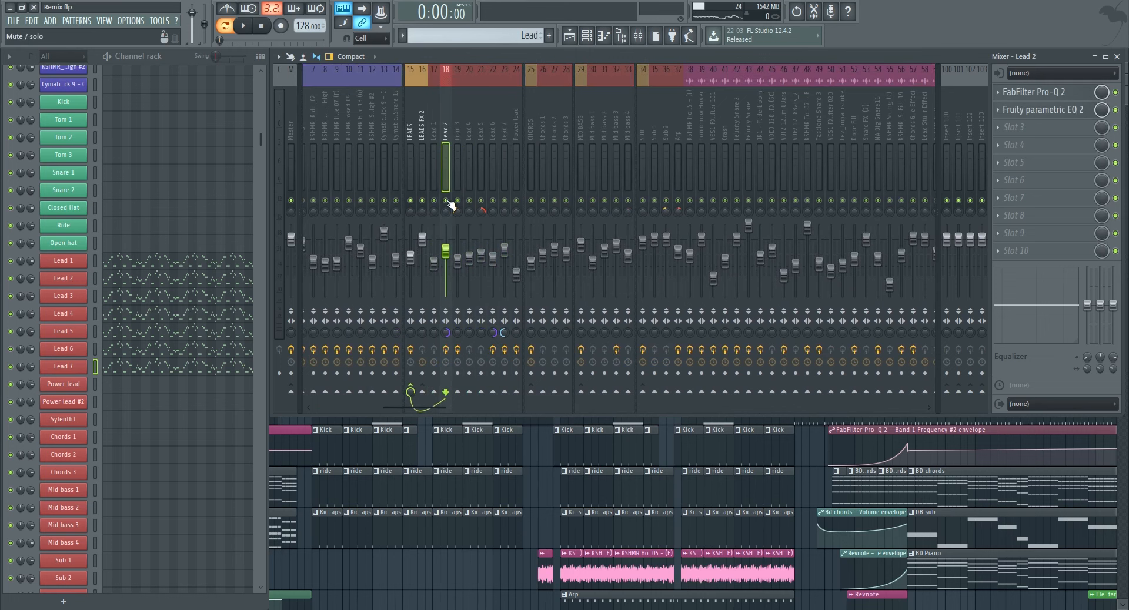
Listen to the soloed Lead 2 mixer track first with its effects bypassed and again with them enabled.
key(space)
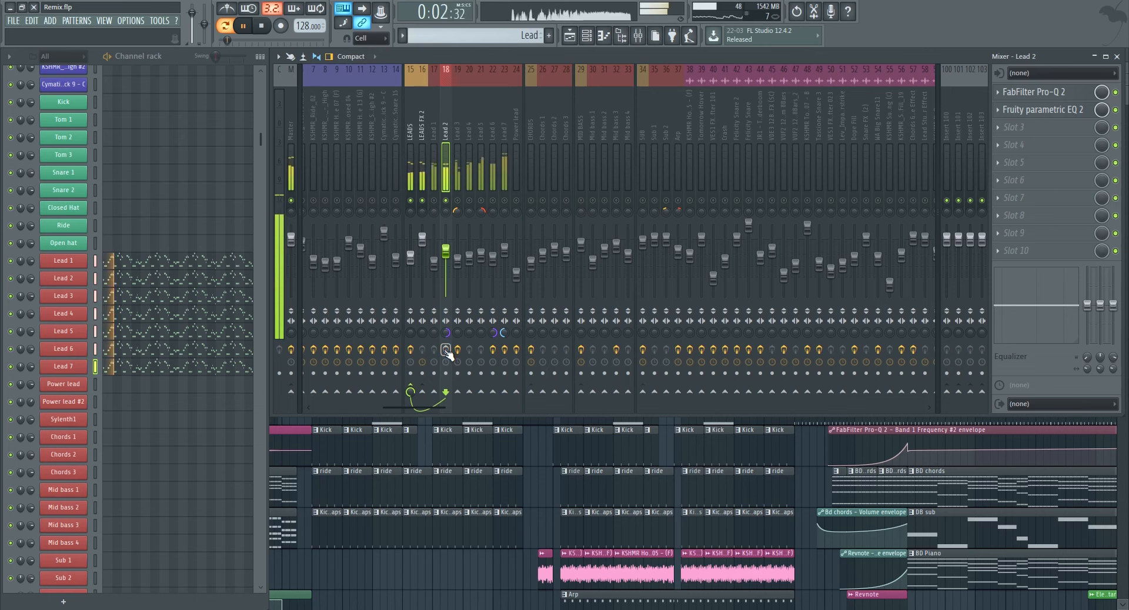
key(space)
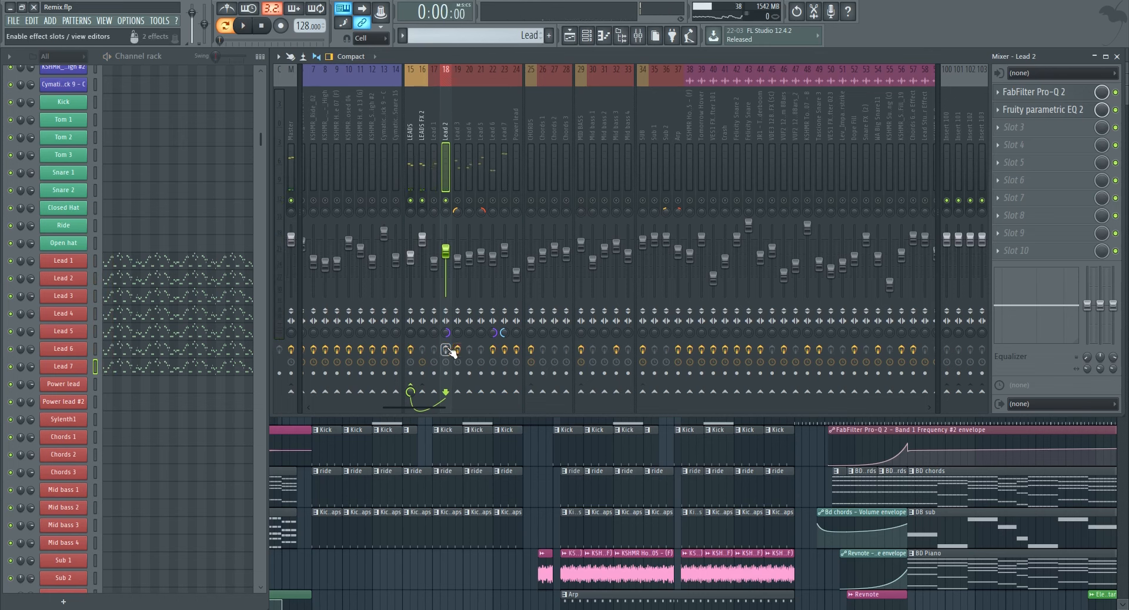
click(447, 350)
key(space)
key(space)
Solo the Lead 3 and Lead 5 mixer tracks and listen to the two layers together.
right_click(458, 201)
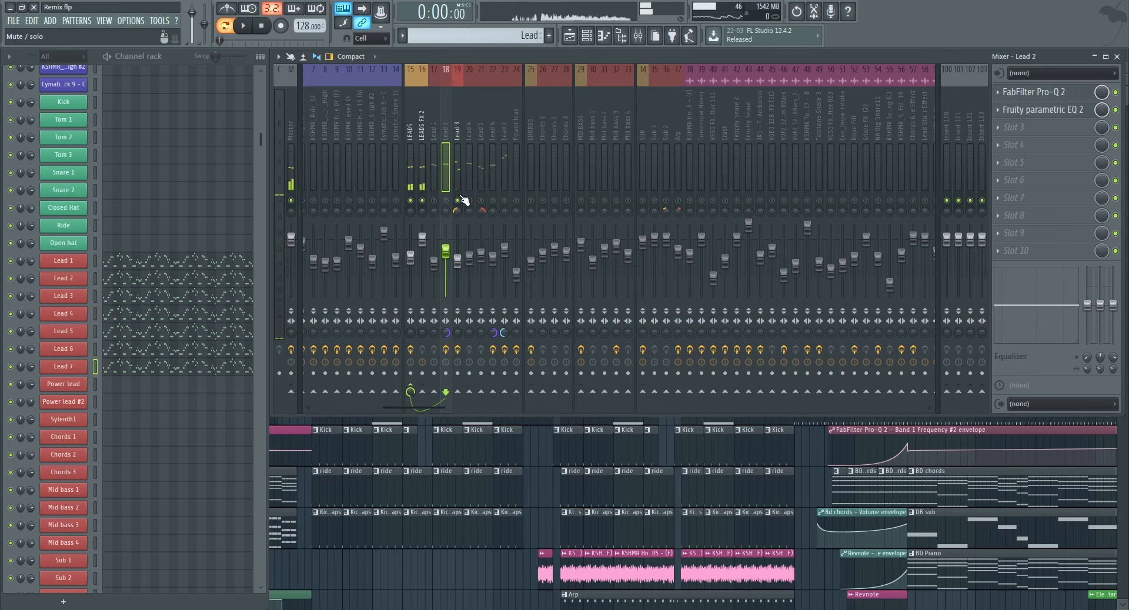
click(485, 189)
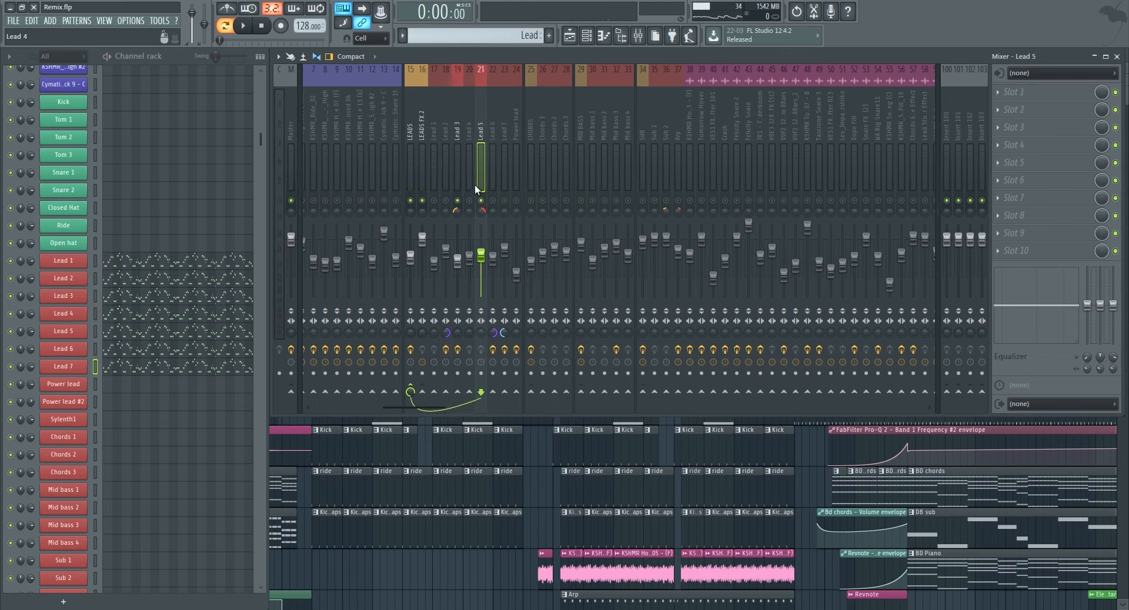
key(space)
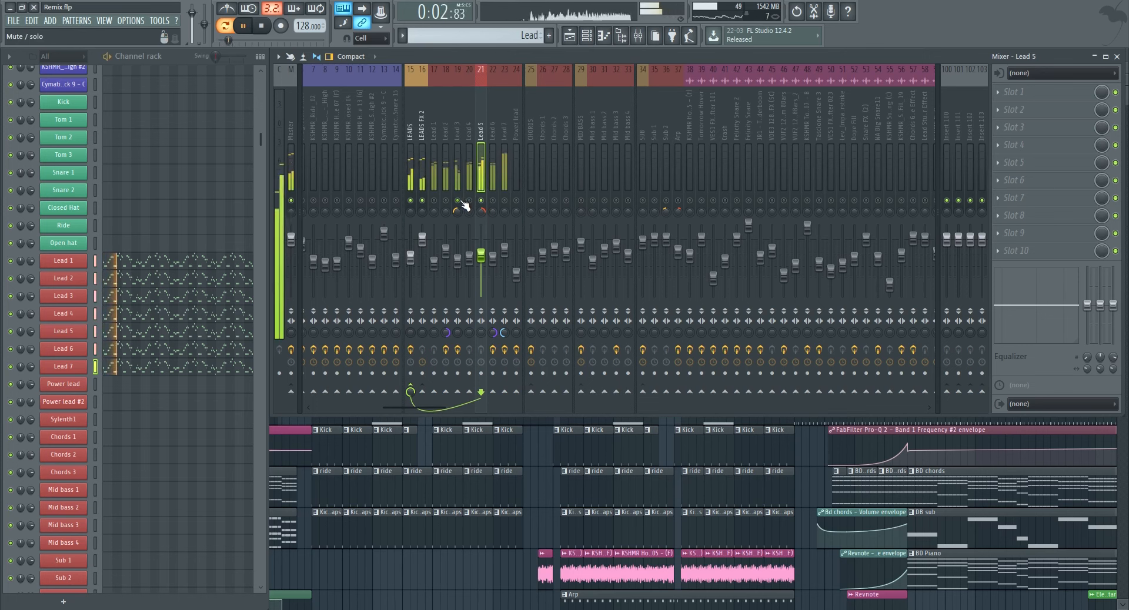
key(space)
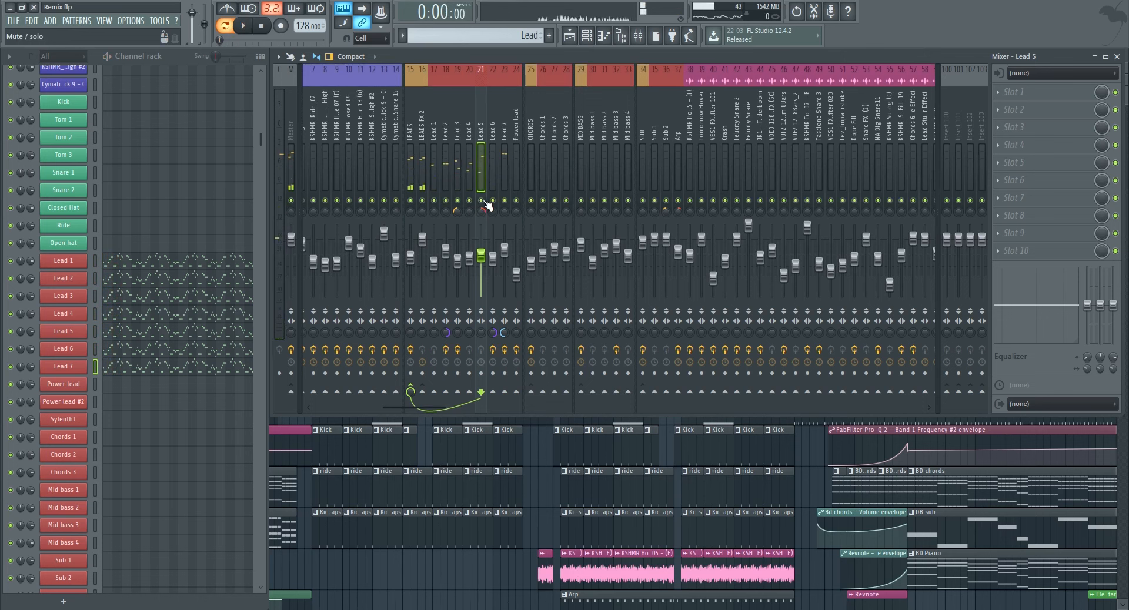
Compare the LEADS and LEADS FX 2 buses and listen to the leads with the LEADS effects bypassed.
click(423, 134)
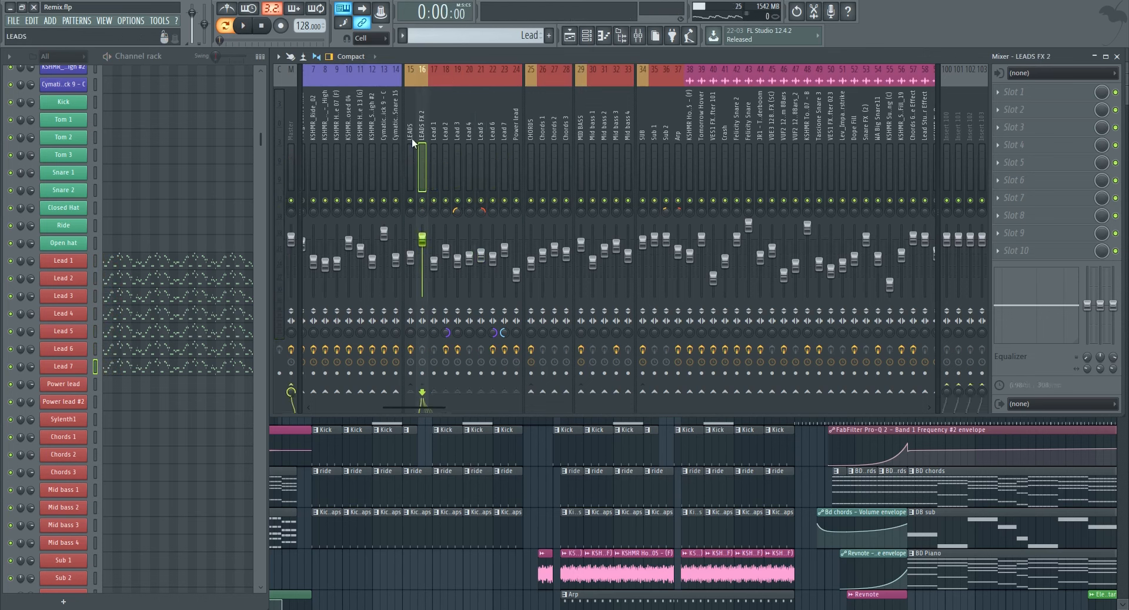
click(412, 142)
click(426, 138)
click(411, 138)
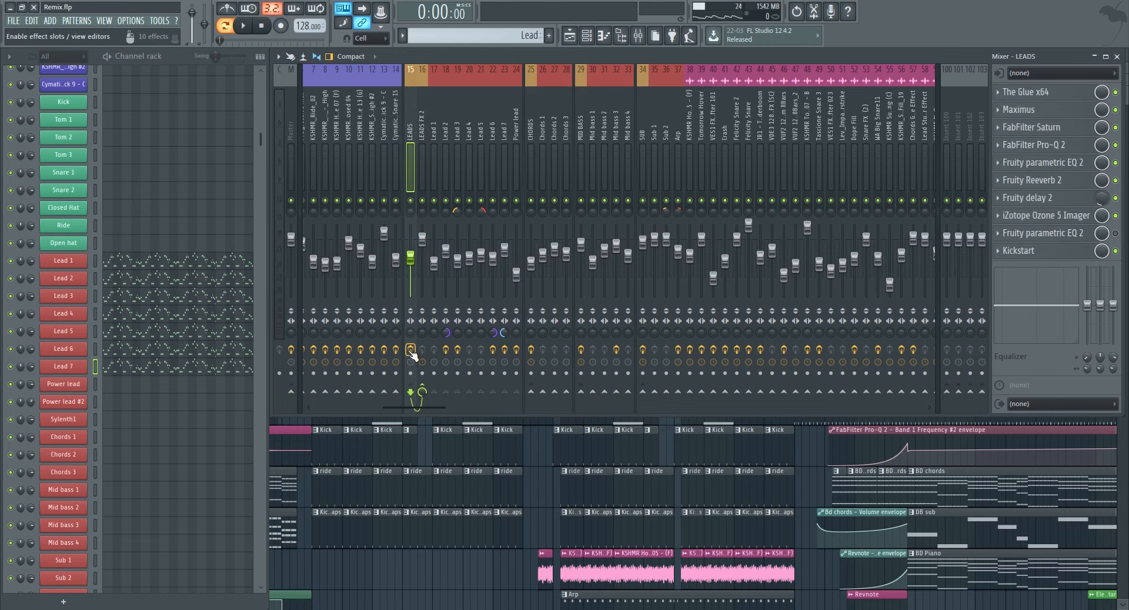
key(space)
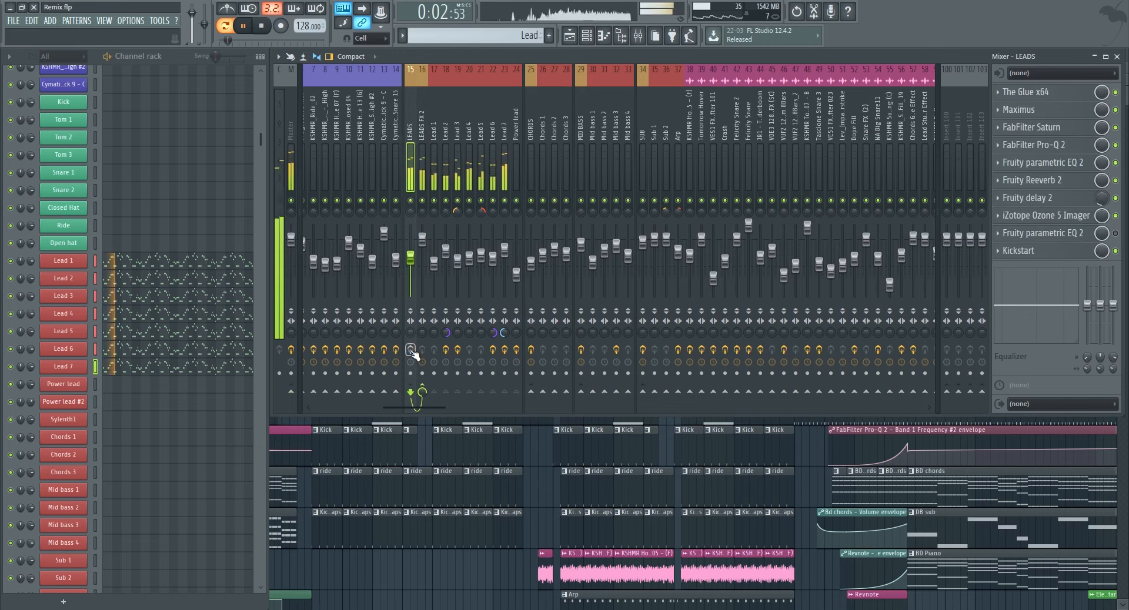
key(space)
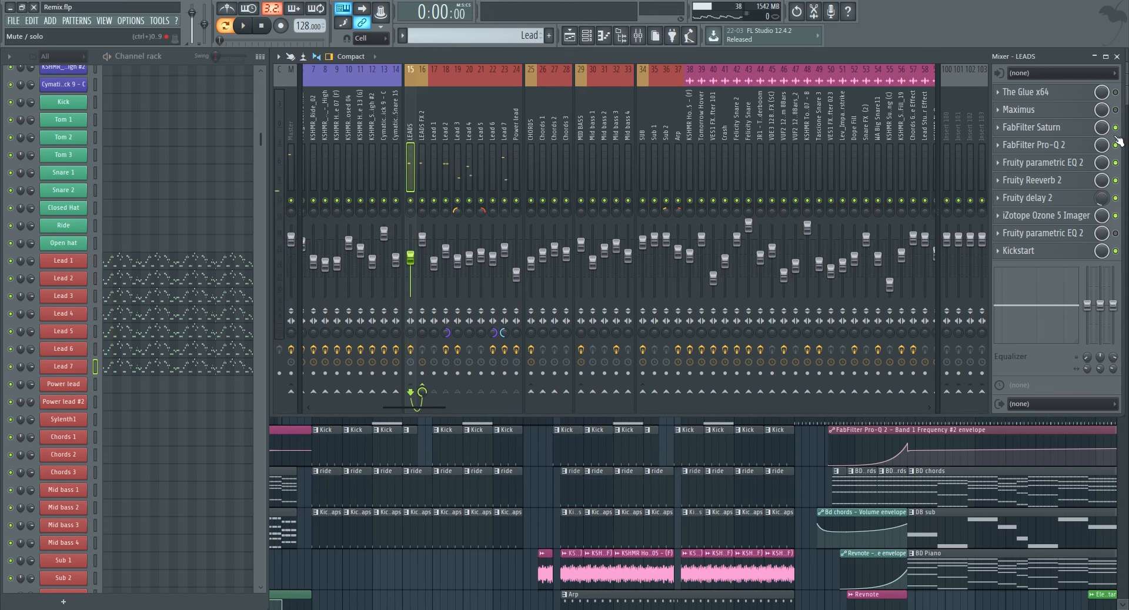
Enable only The Glue in the LEADS effect chain, check its compressor settings and listen to the leads through it.
click(1070, 92)
click(1116, 93)
key(space)
click(1043, 93)
click(1042, 93)
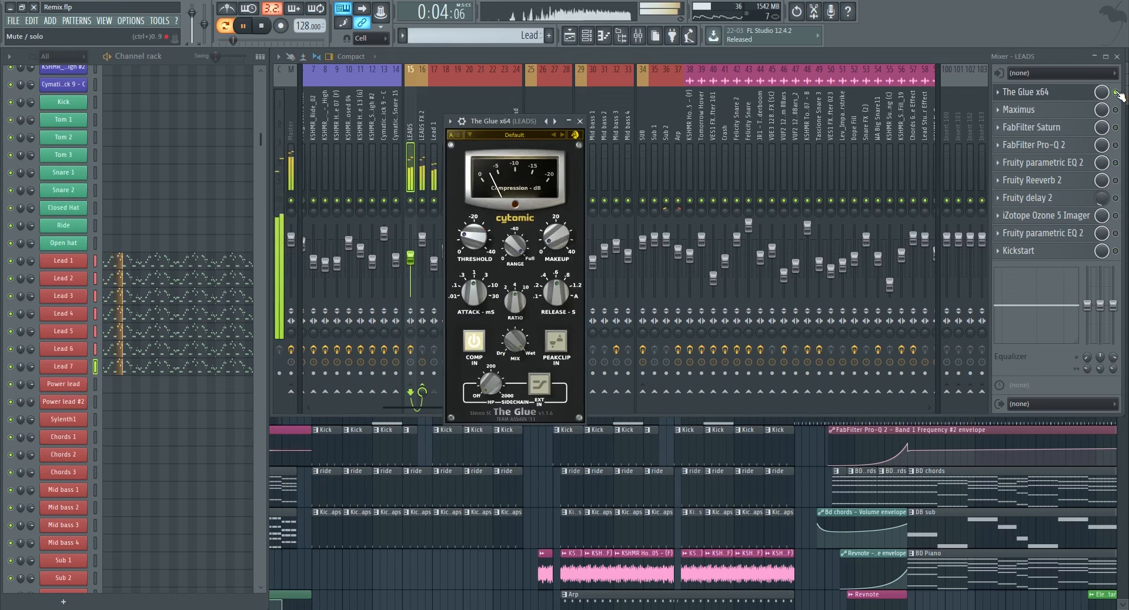
click(1117, 93)
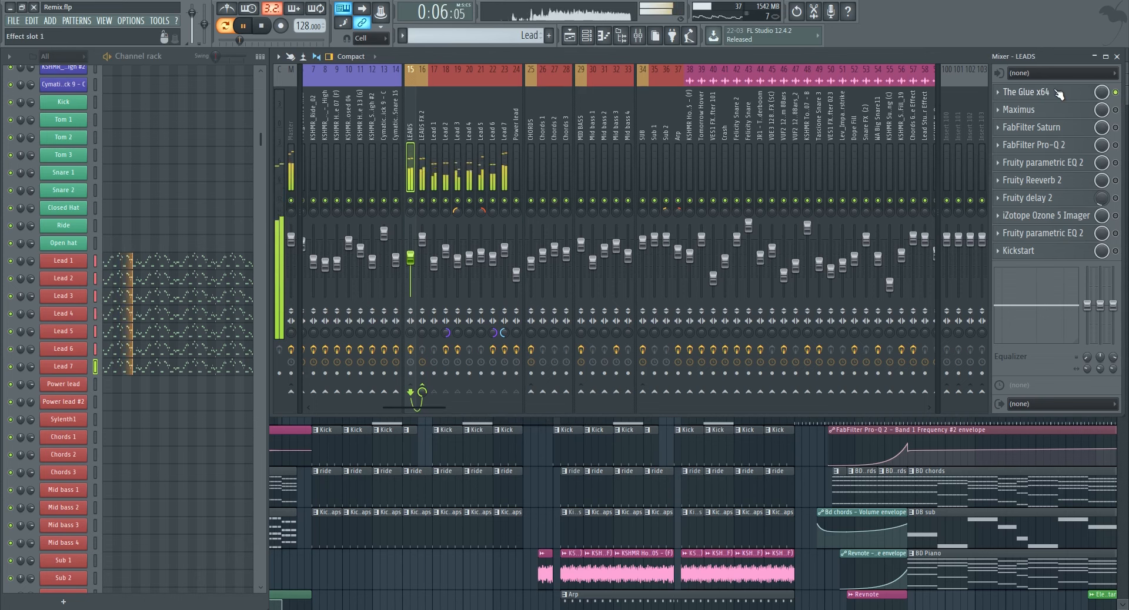
click(1035, 92)
key(space)
click(581, 122)
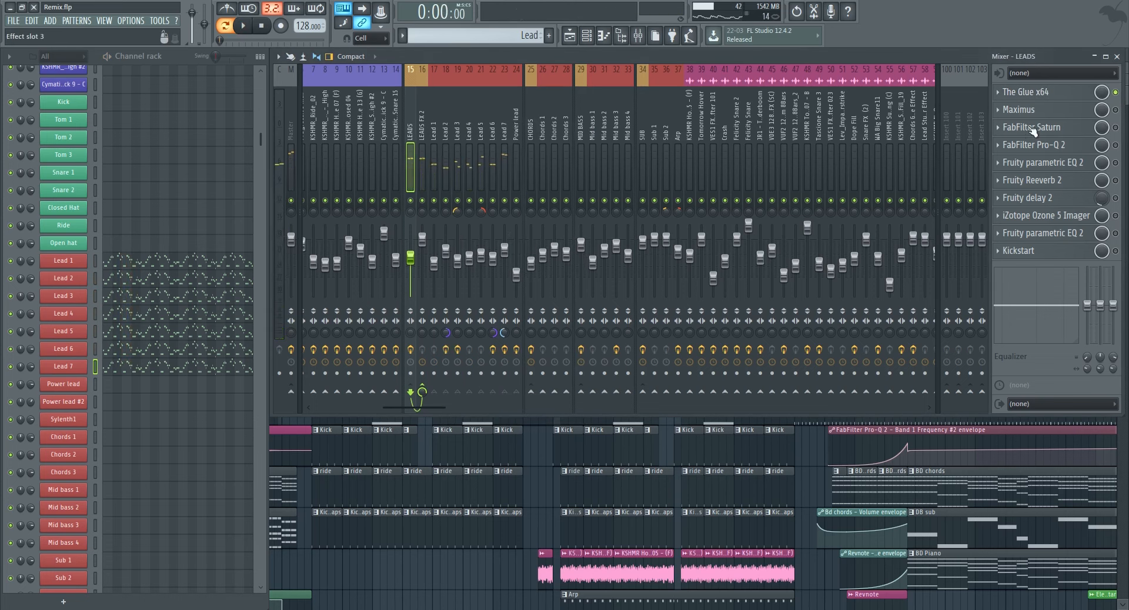
Enable Maximus on the LEADS bus and play the leads while viewing its master band curve.
click(1023, 113)
drag(351, 172, 679, 144)
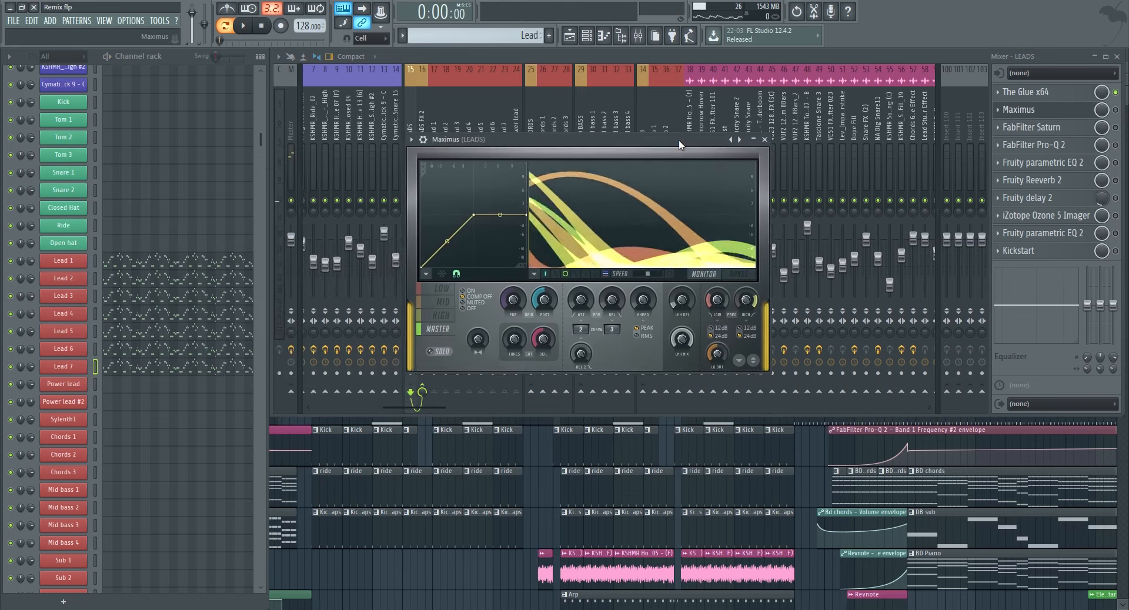
click(1032, 110)
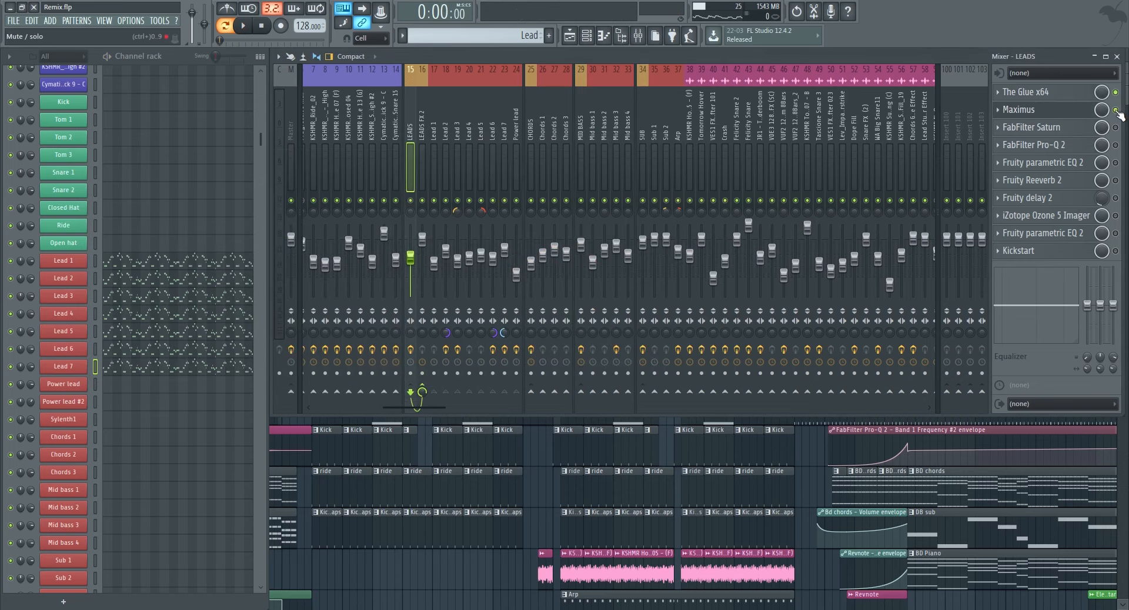
click(1038, 111)
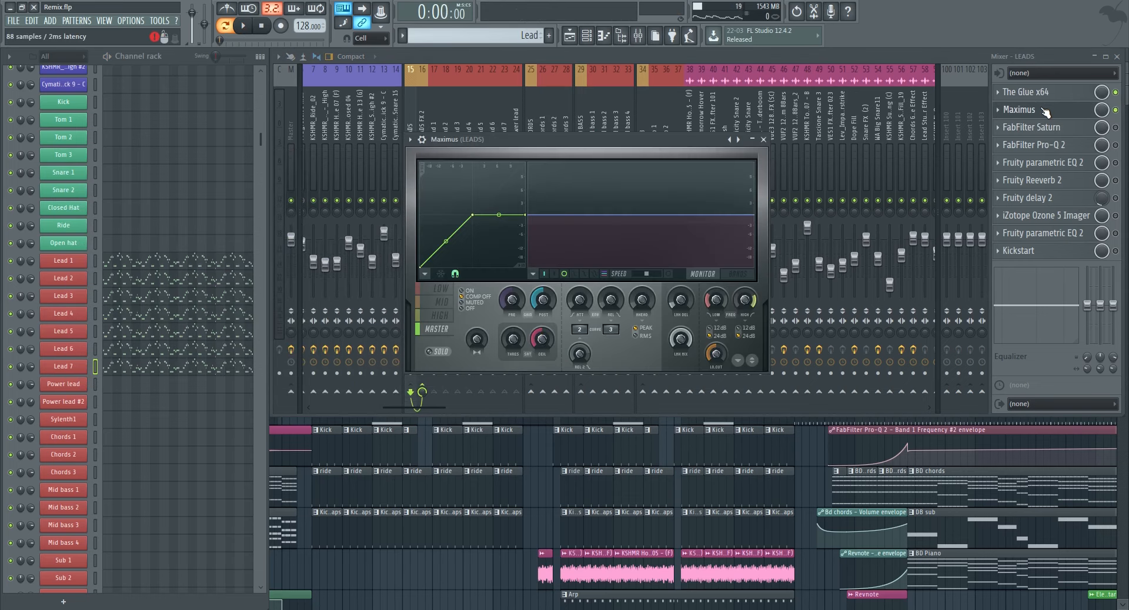
key(space)
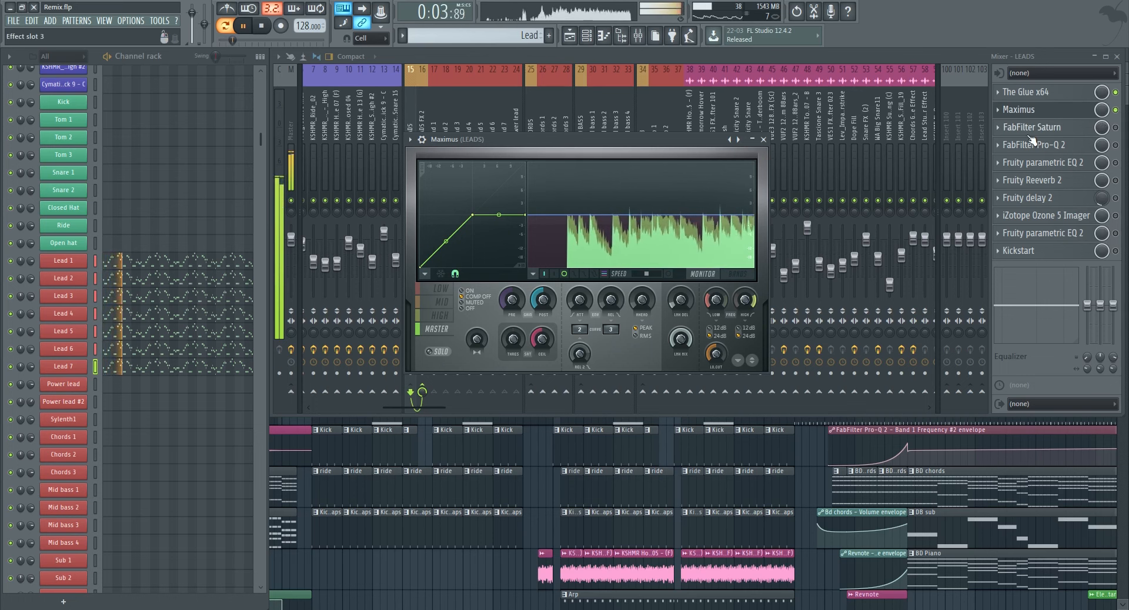
key(space)
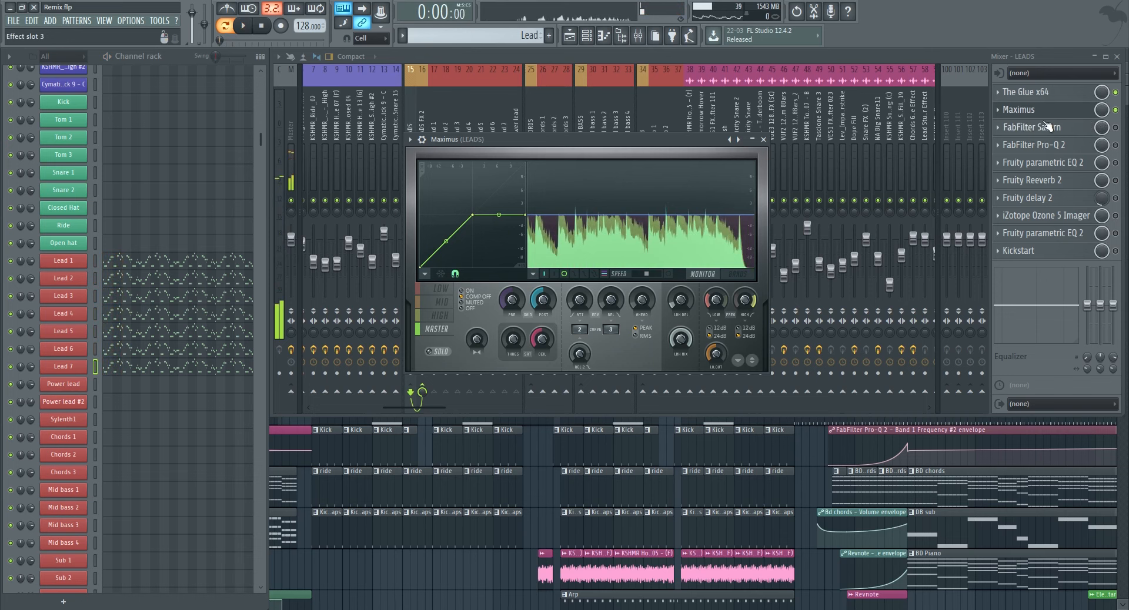
Enable FabFilter Saturn on the LEADS bus and play the leads with its window in full view.
click(1075, 126)
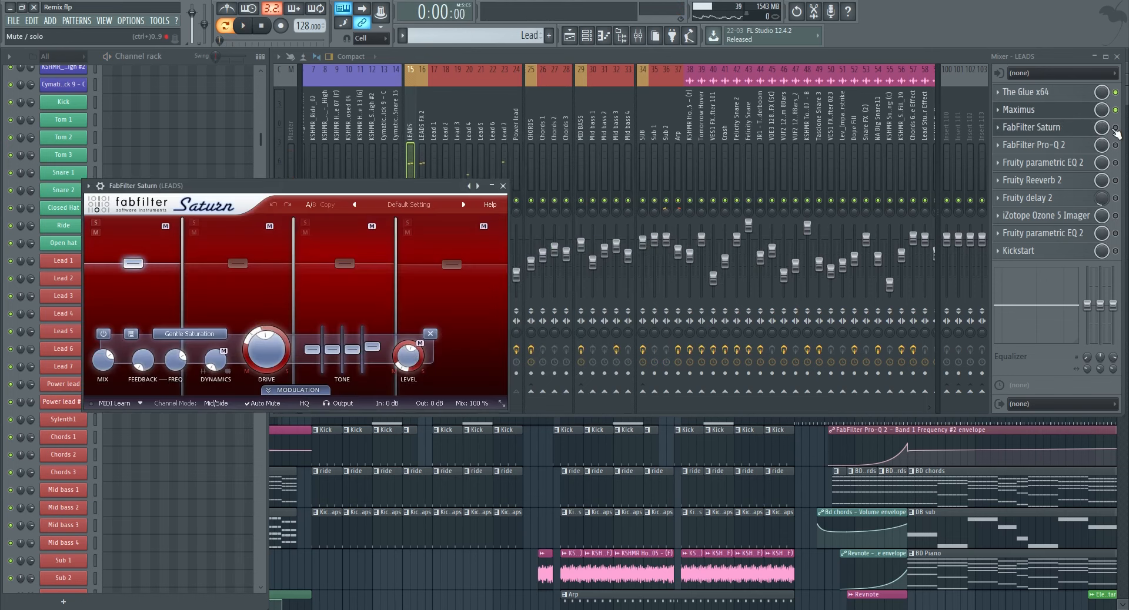
click(1115, 128)
key(space)
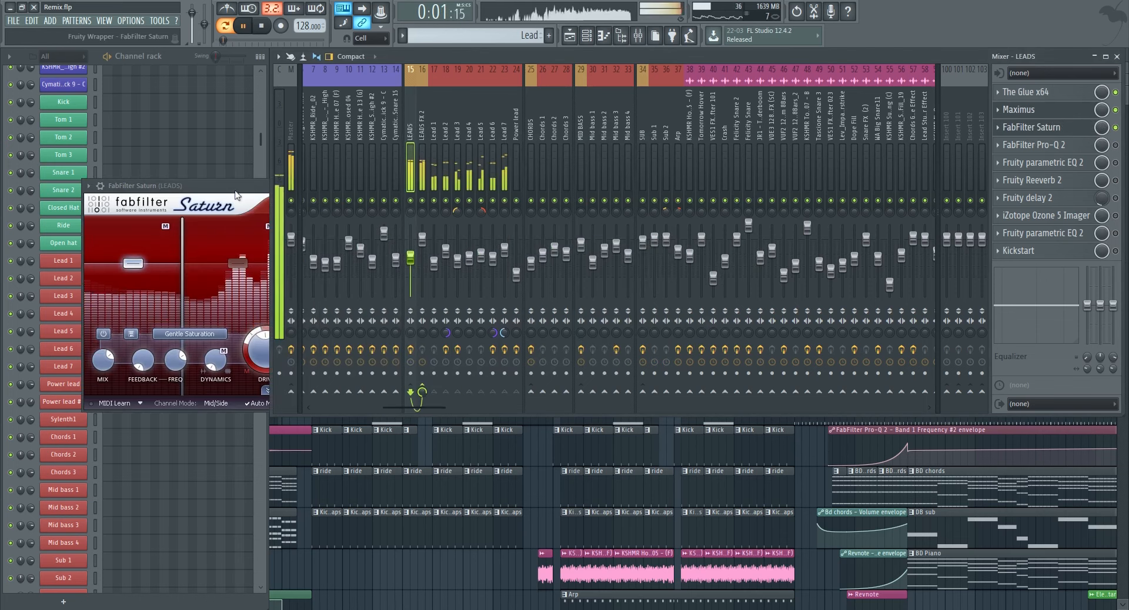
drag(235, 196, 490, 191)
key(space)
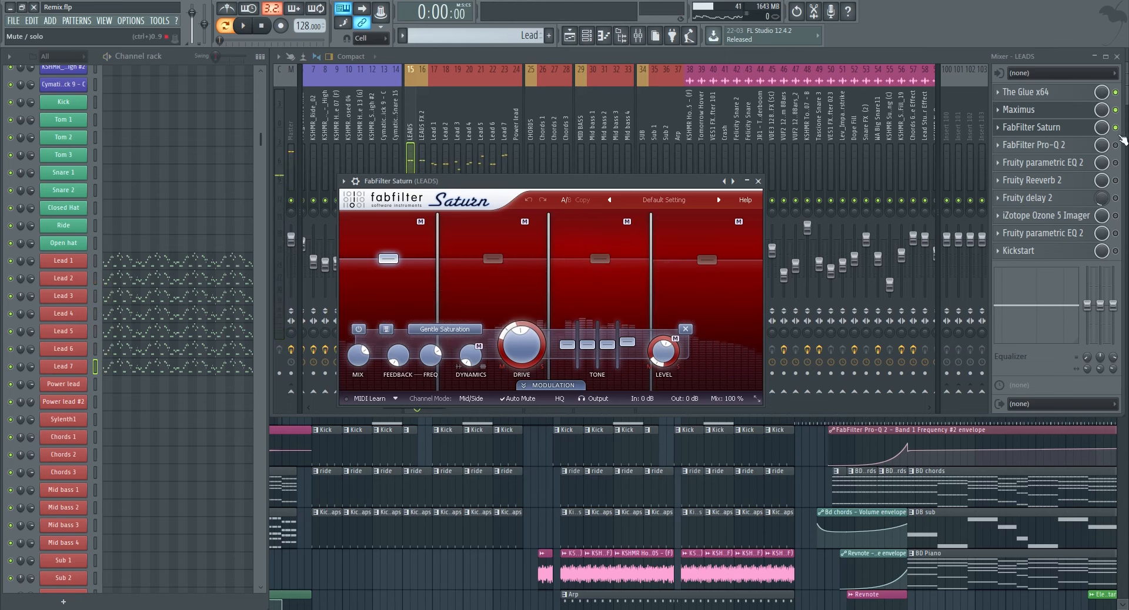
Open FabFilter Pro-Q 2 on the LEADS bus, move its window into full view and play the leads through its low cut.
click(1089, 146)
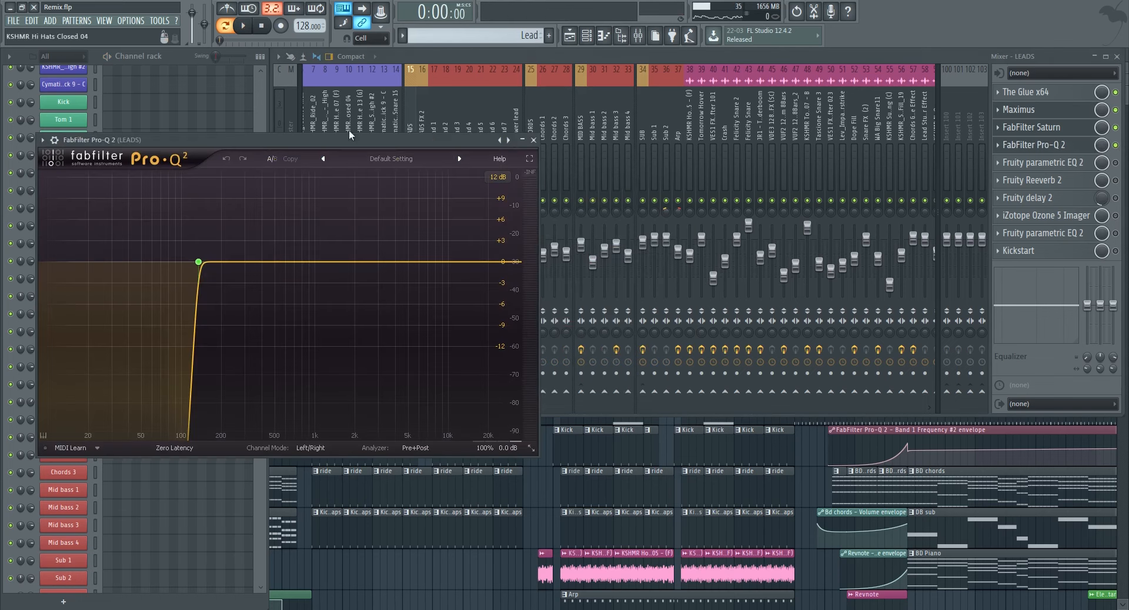
drag(350, 134, 583, 133)
key(space)
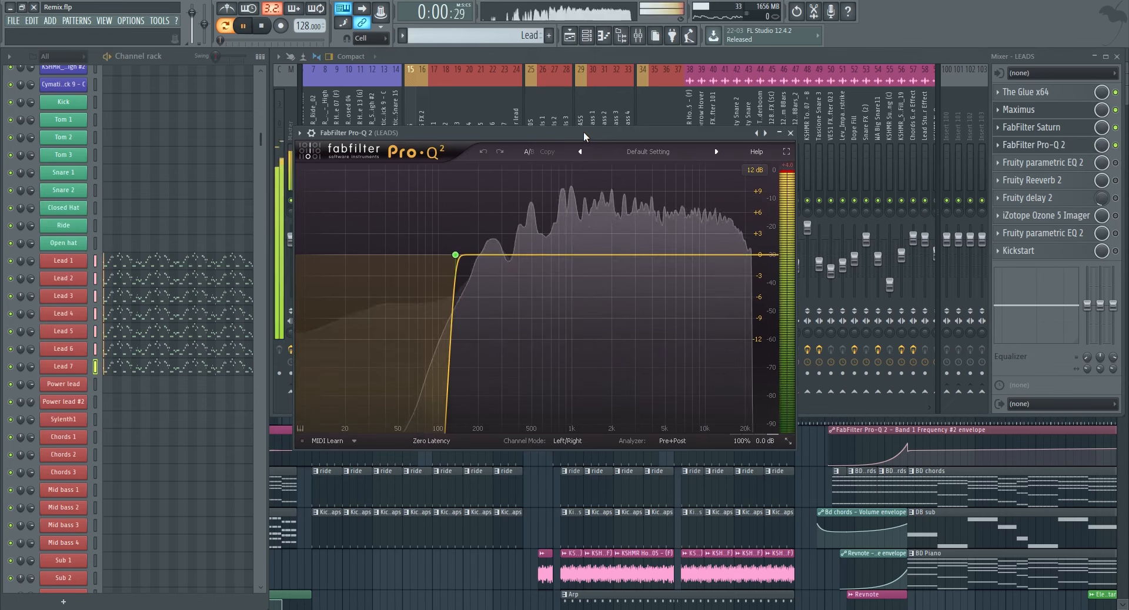
key(space)
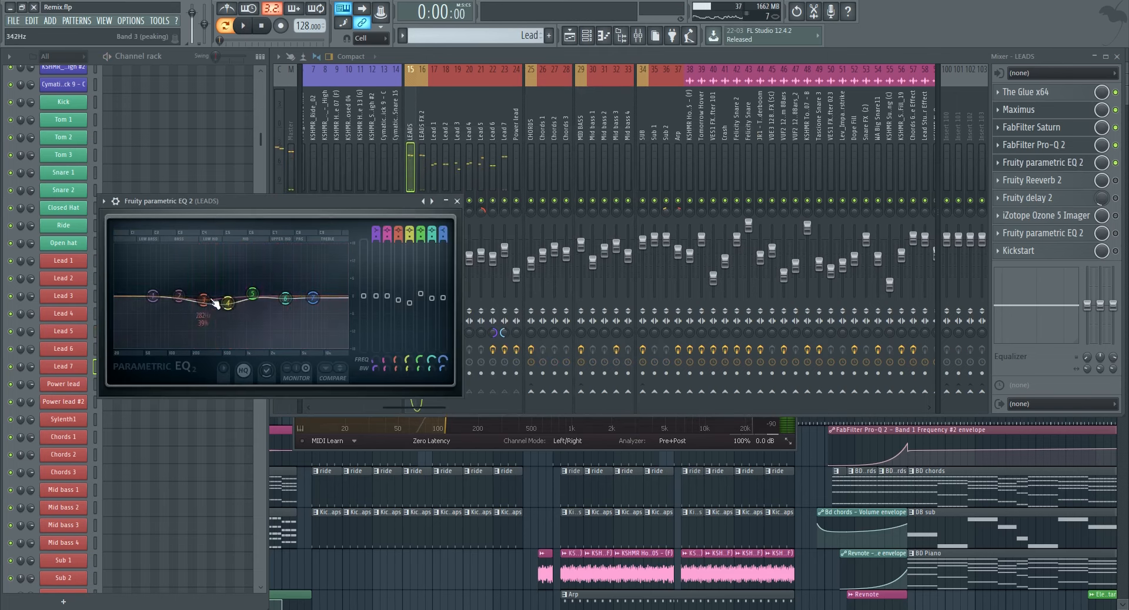
Enable Fruity Reeverb 2 on the LEADS bus and listen to the leads with the reverb added.
click(1035, 180)
click(1116, 181)
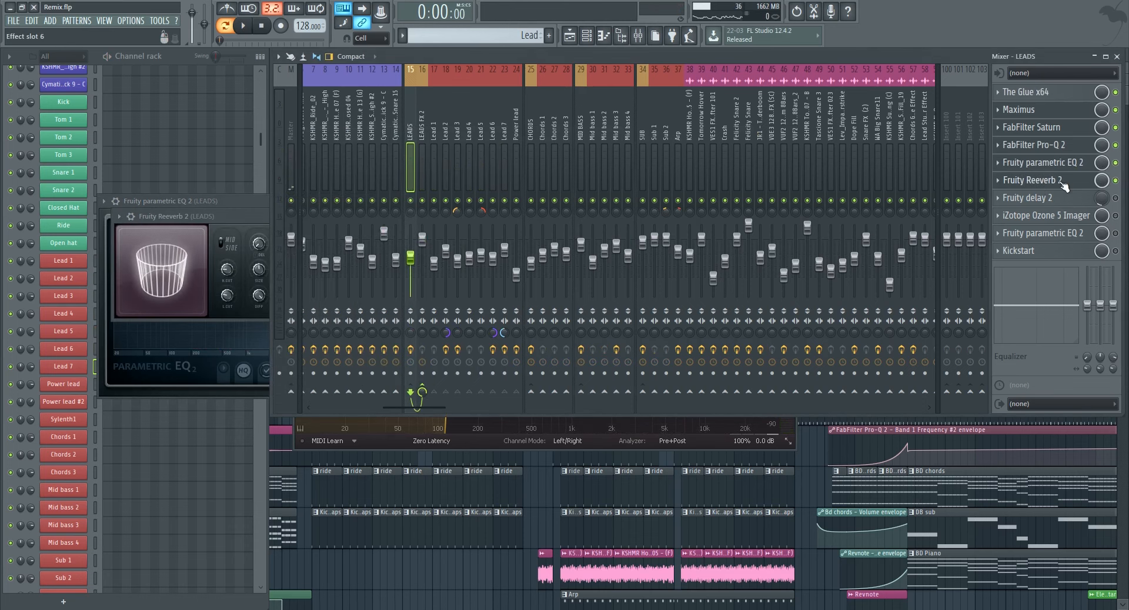
key(space)
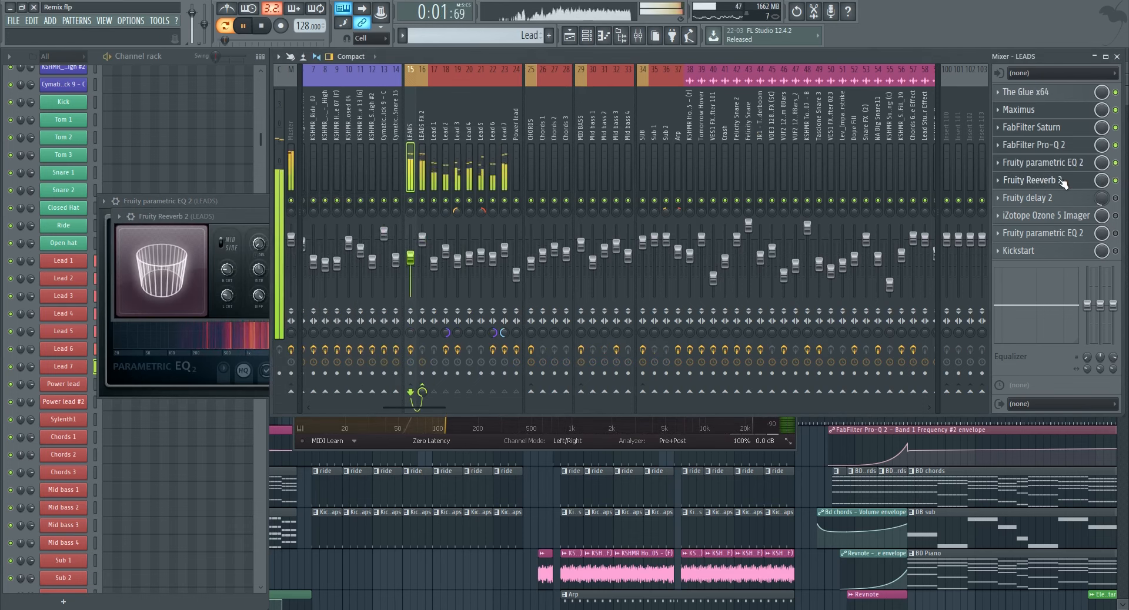
key(space)
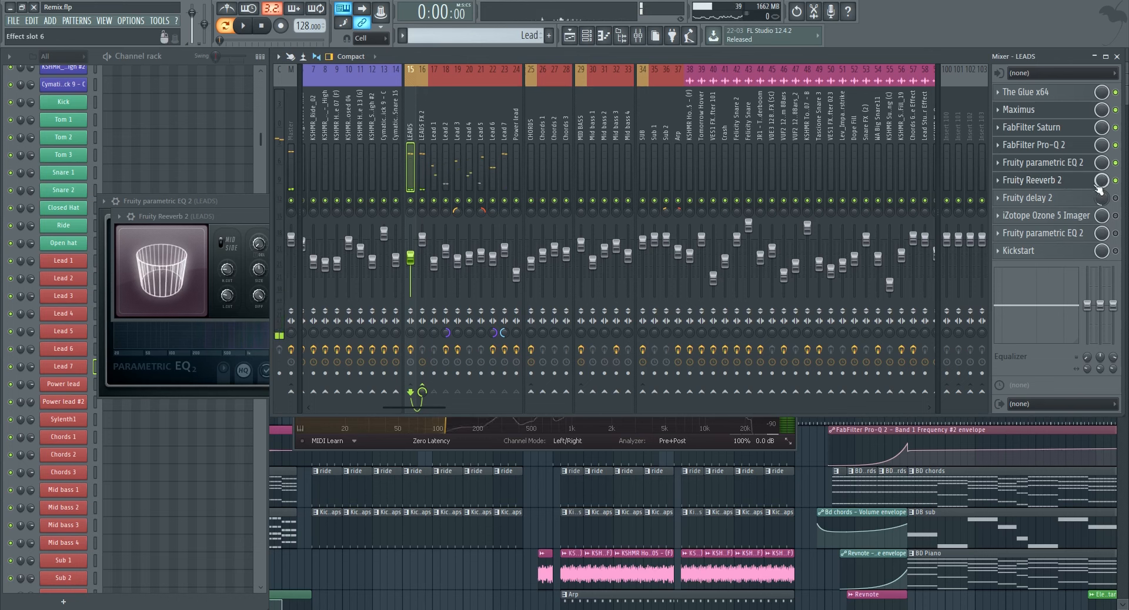
Enable Fruity delay 2 and iZotope Ozone 5 Imager on the LEADS bus and play the leads with the Imager window open.
click(1060, 200)
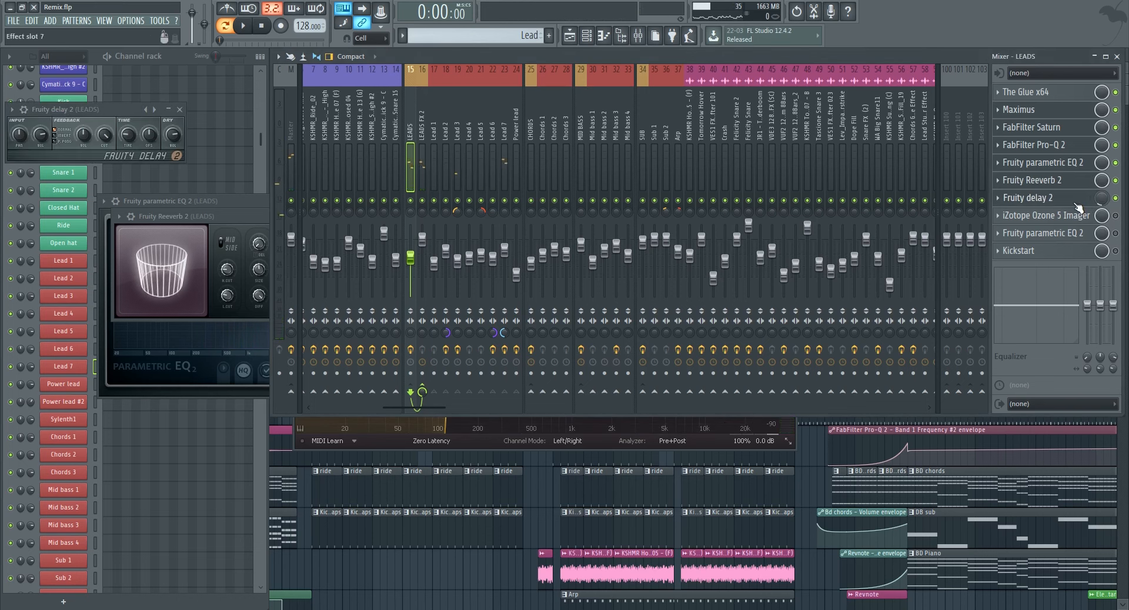
click(1061, 218)
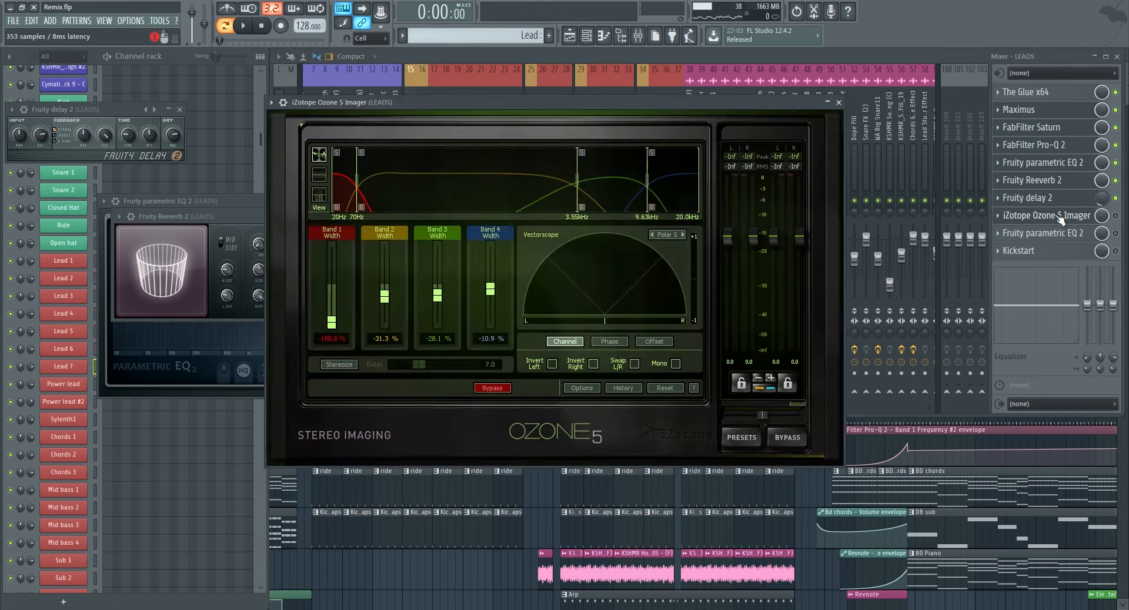
click(1116, 216)
click(1038, 216)
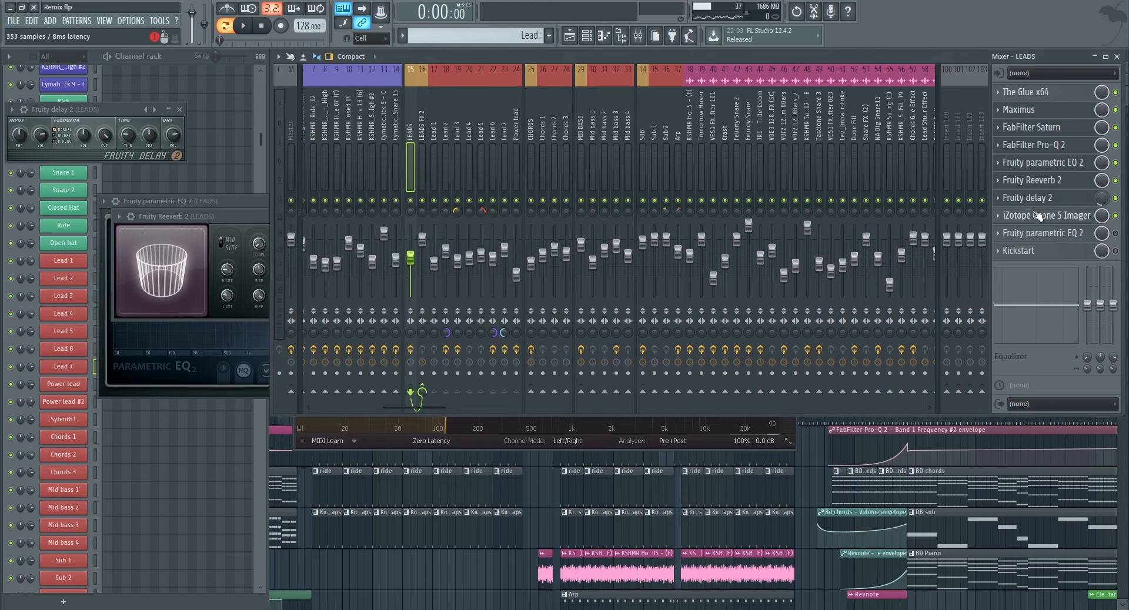
click(1038, 215)
key(space)
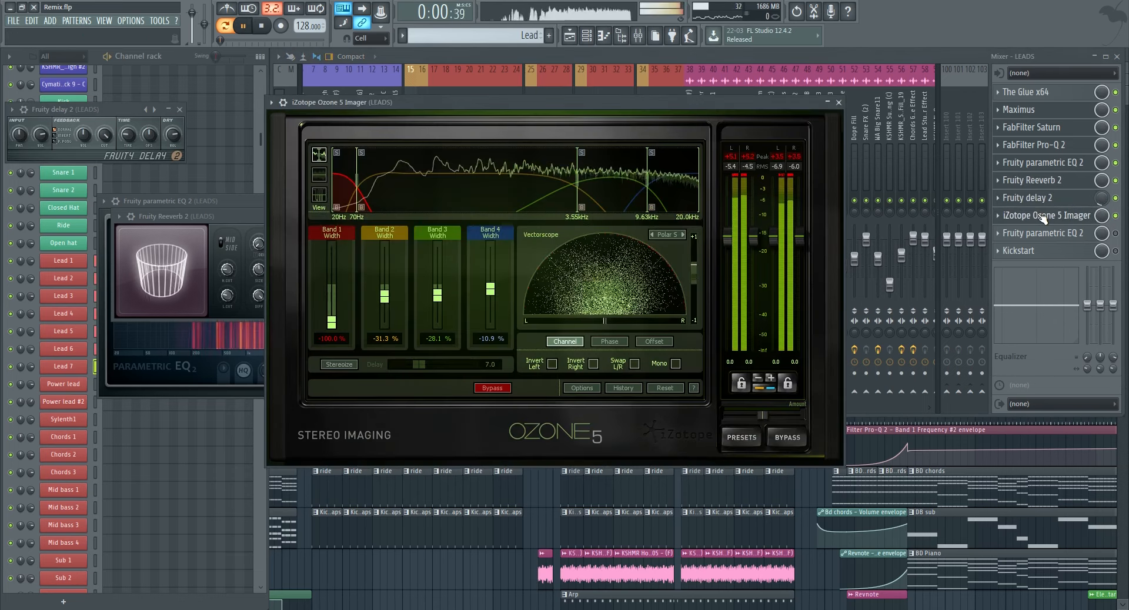
key(space)
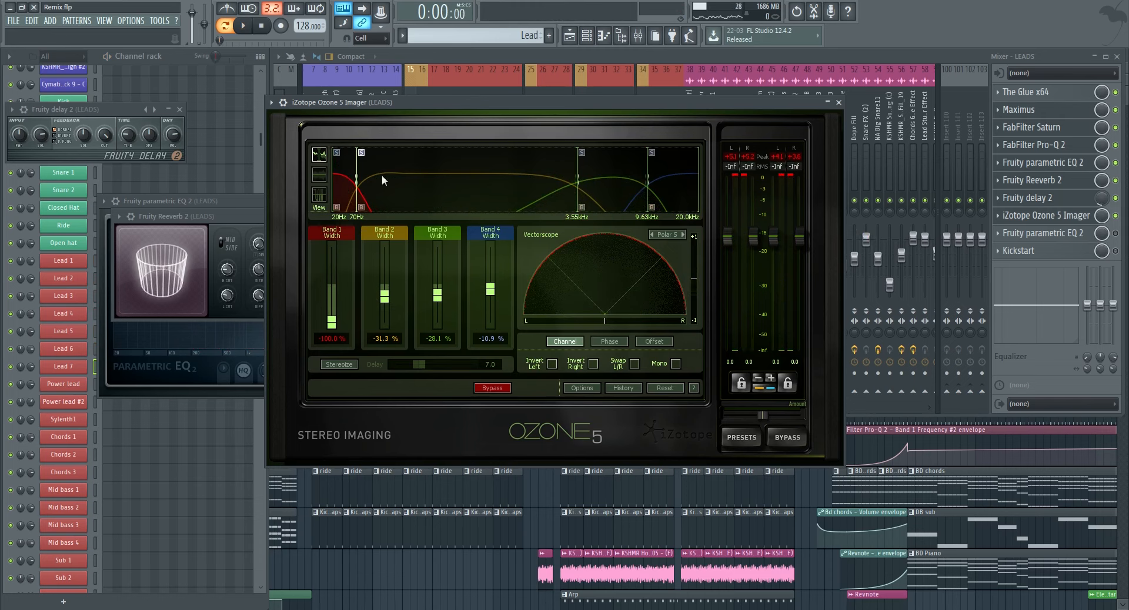
Replay the leads while examining the band 2 region in the Ozone 5 Imager's crossover view, and close its window.
key(space)
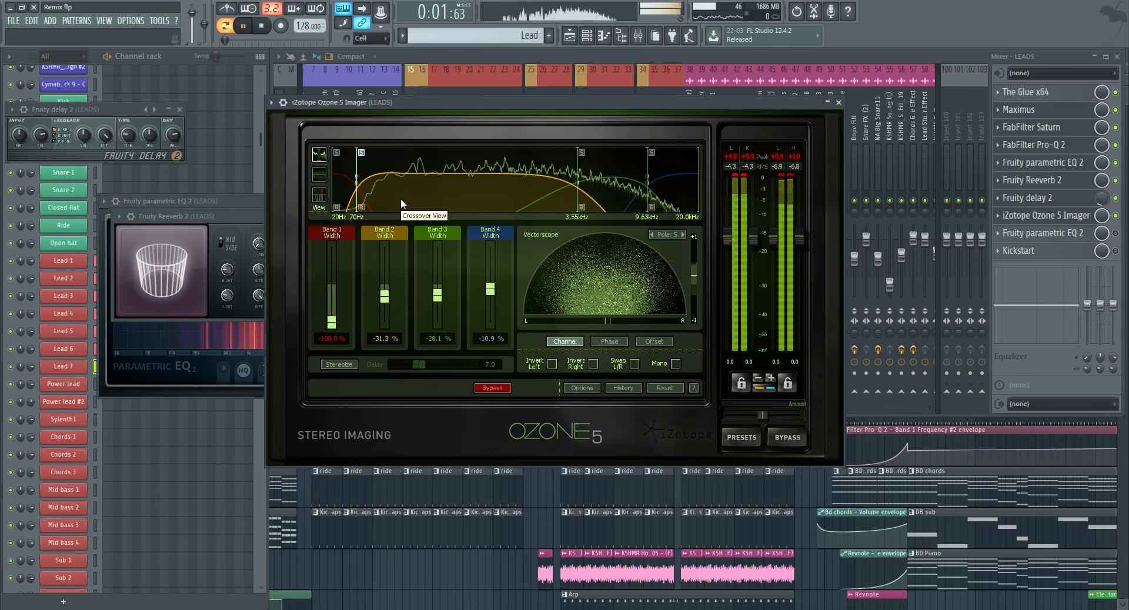
click(361, 153)
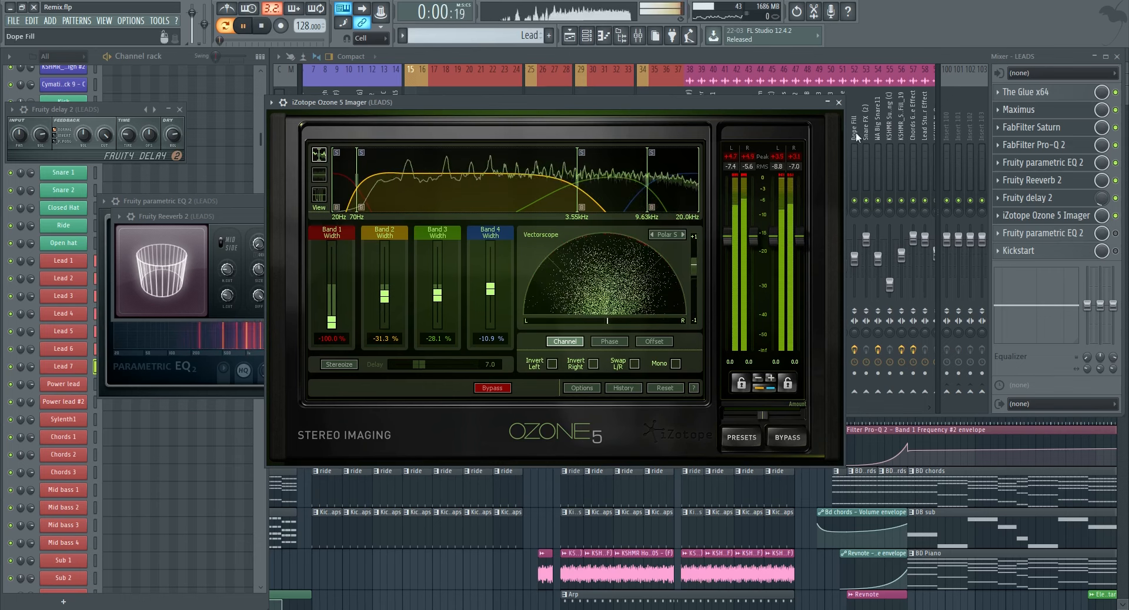
click(838, 103)
key(space)
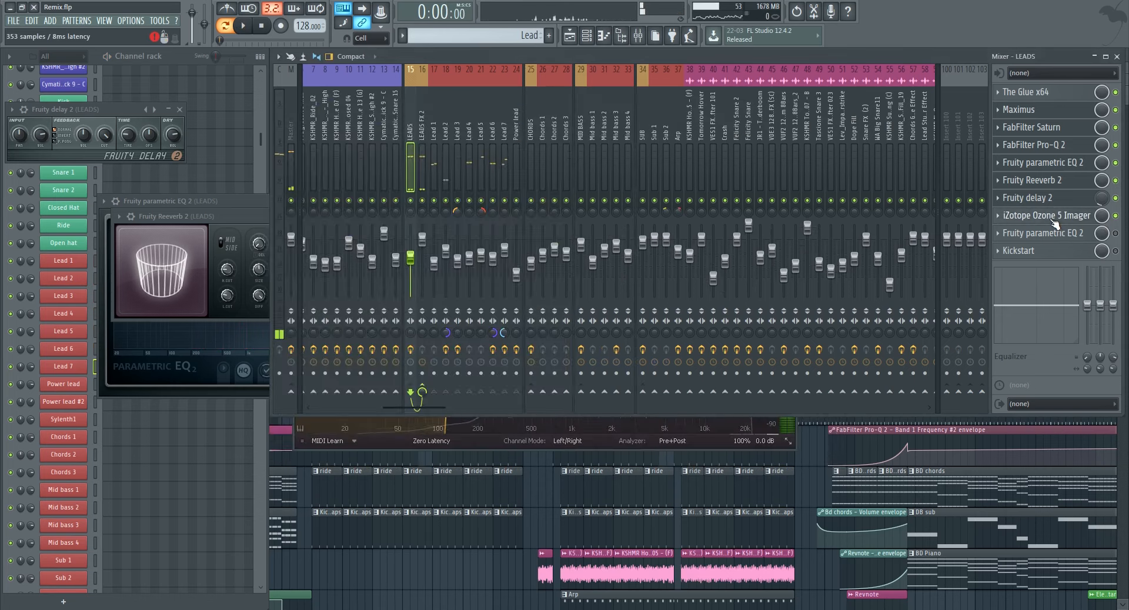
Raise the band 7 low pass frequency to about 2815 Hz in the LEADS bus's slot 9 Fruity parametric EQ 2 and close it.
click(1054, 234)
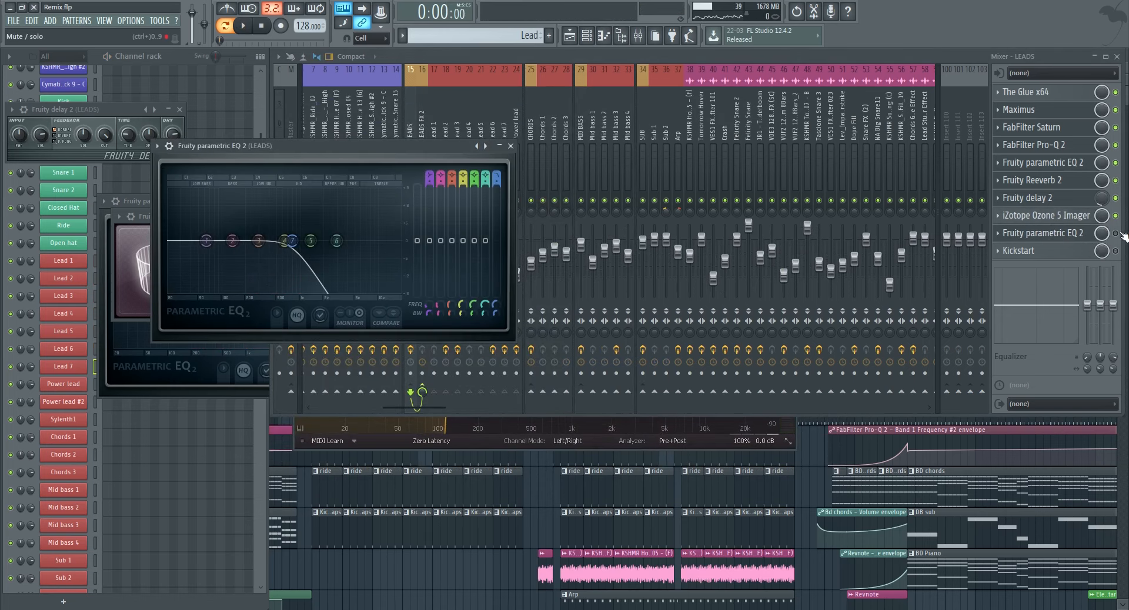
drag(495, 306, 495, 288)
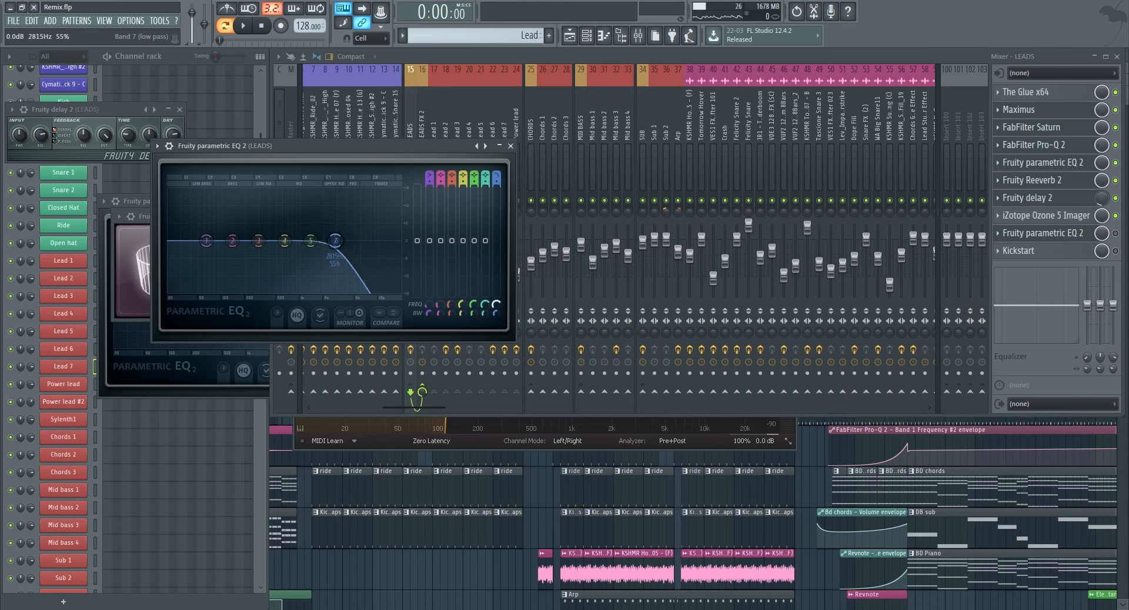
click(510, 147)
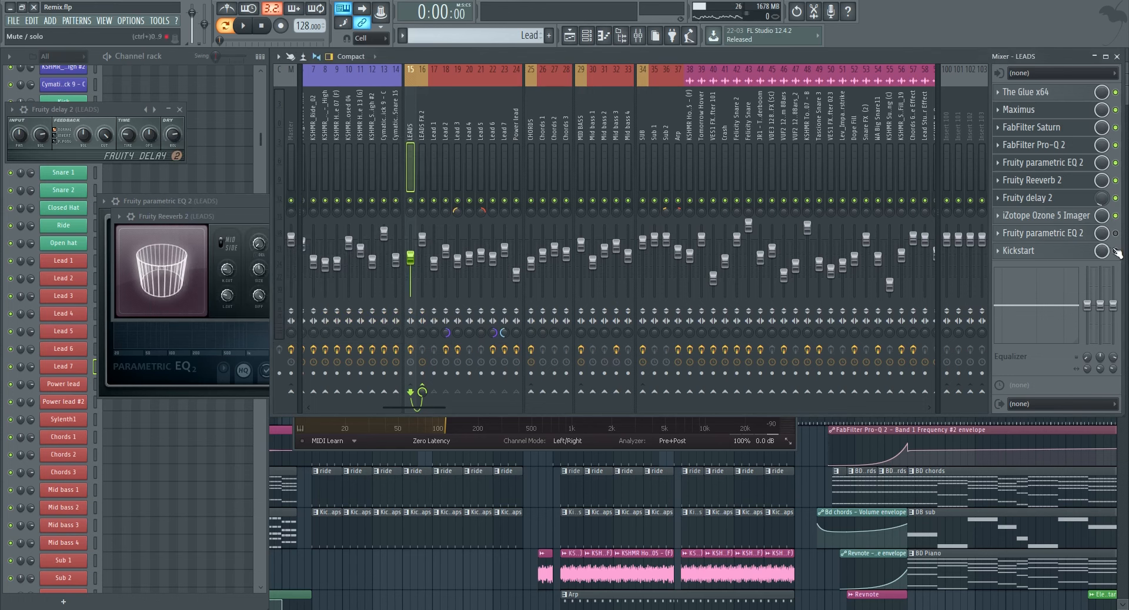
Enable Kickstart on the LEADS bus, play the leads with its window in full view, and close it.
click(1066, 254)
drag(287, 154, 559, 132)
key(space)
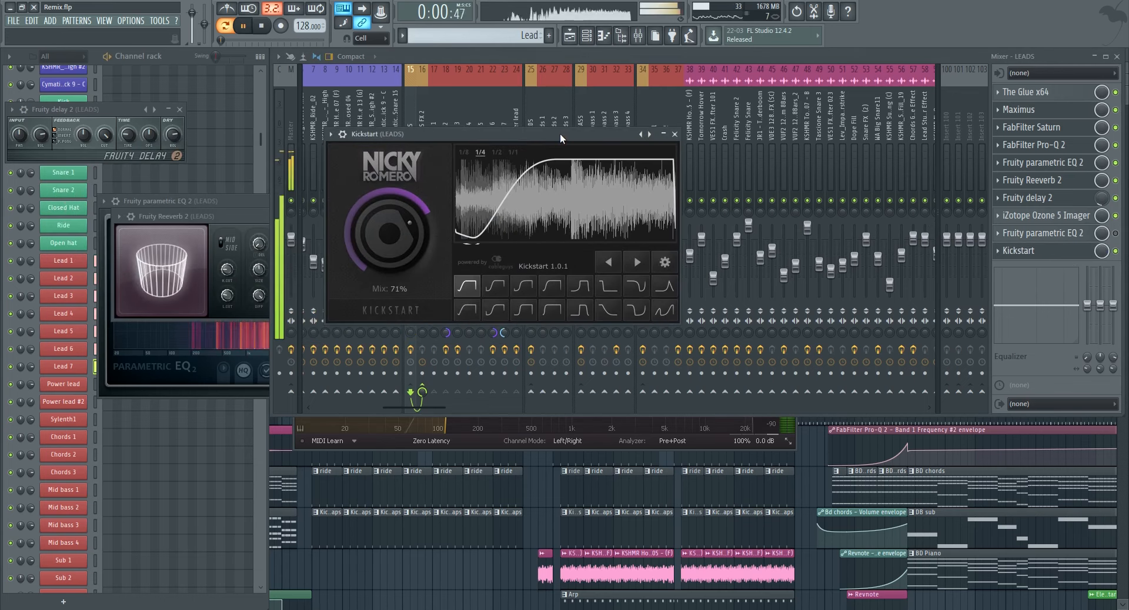
click(675, 134)
key(space)
Close the mixer, all remaining LEADS bus effect windows and the channel rack so the playlist is clear.
click(1117, 57)
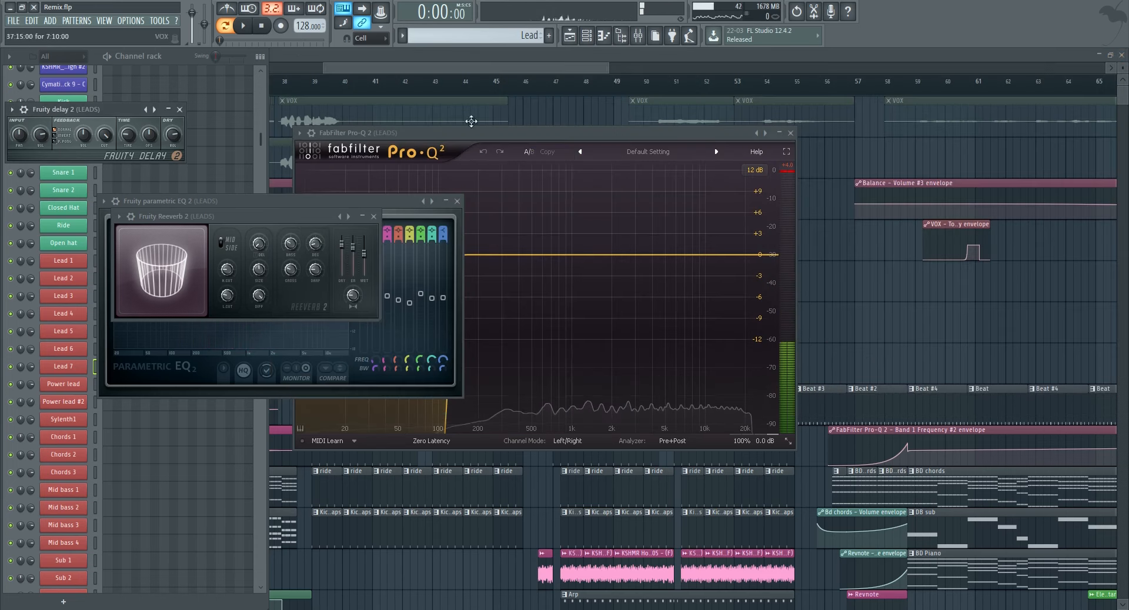
click(461, 202)
click(374, 217)
click(791, 133)
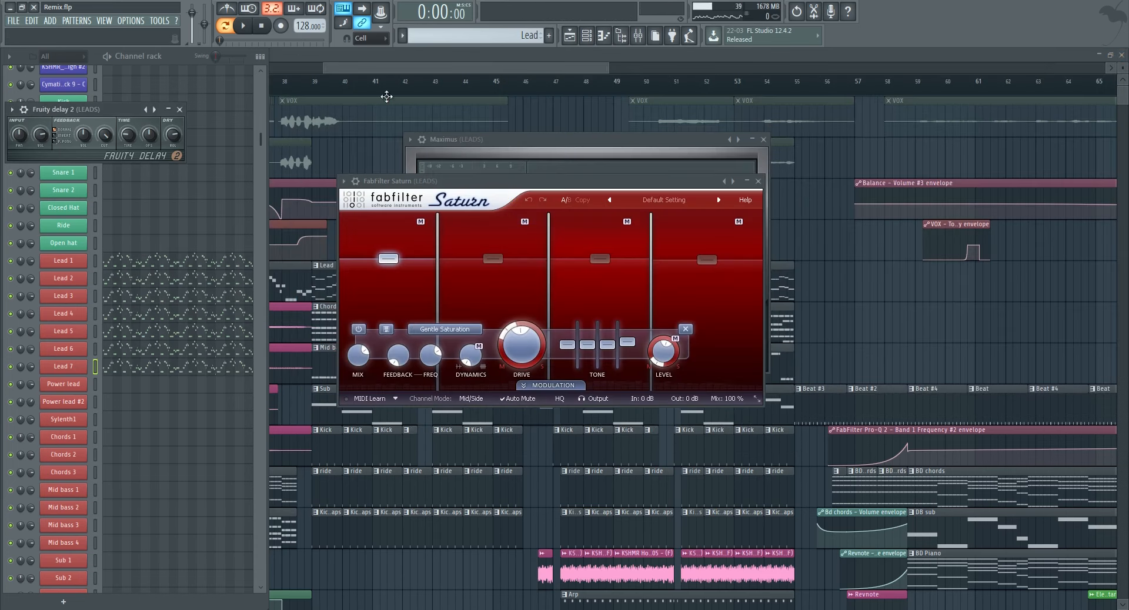
click(181, 109)
click(758, 181)
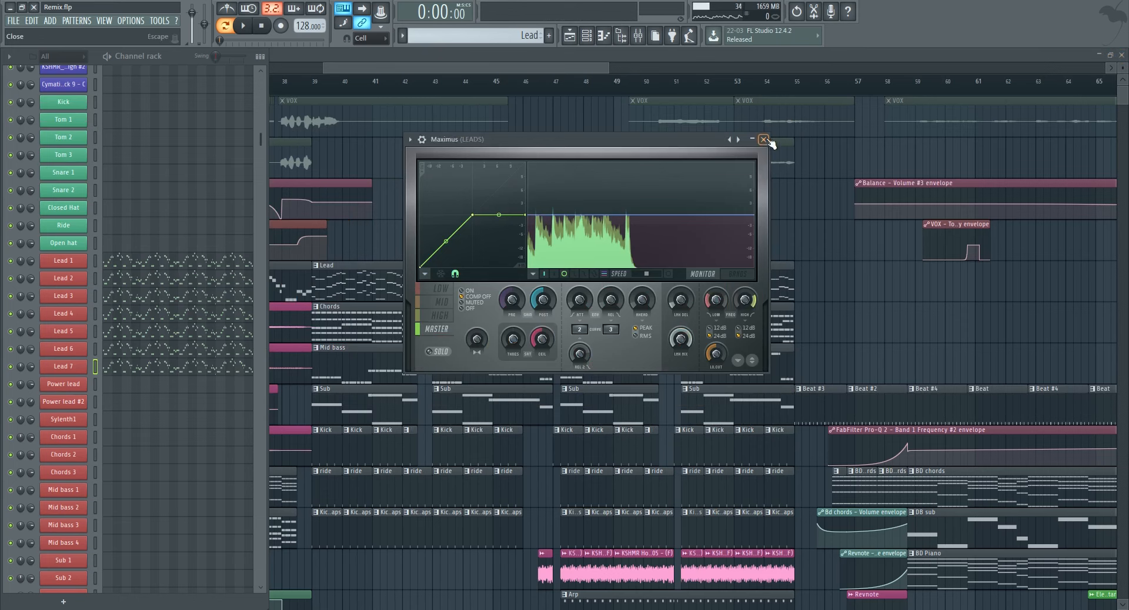
click(763, 139)
key(F6)
Solo playlist Track 6 and play the Chords pattern from bar 39 in song mode.
ctrl+click(58, 337)
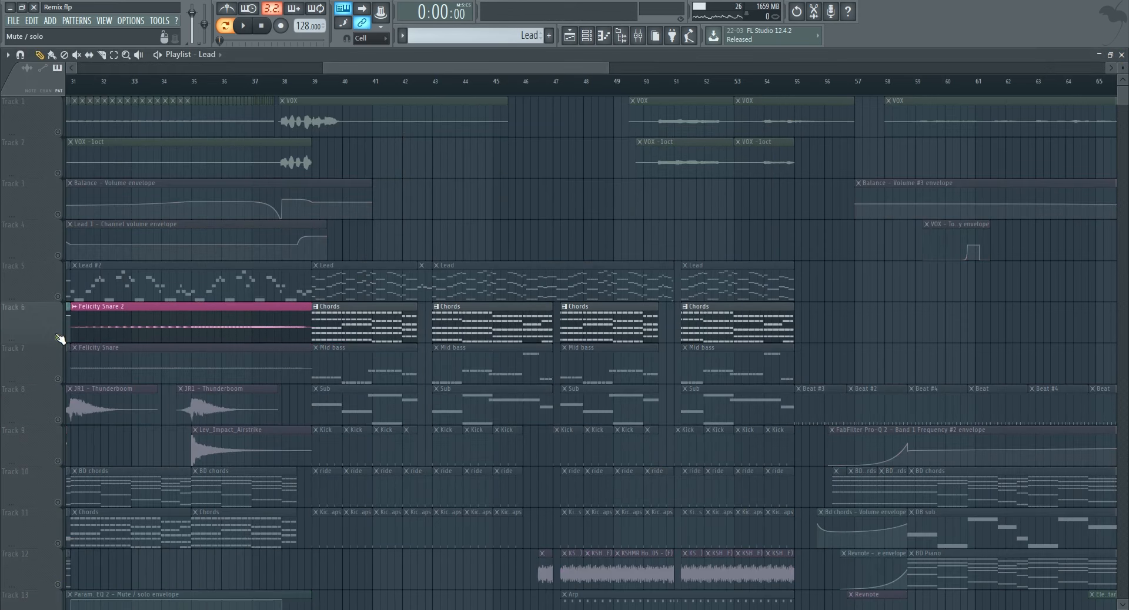
click(313, 83)
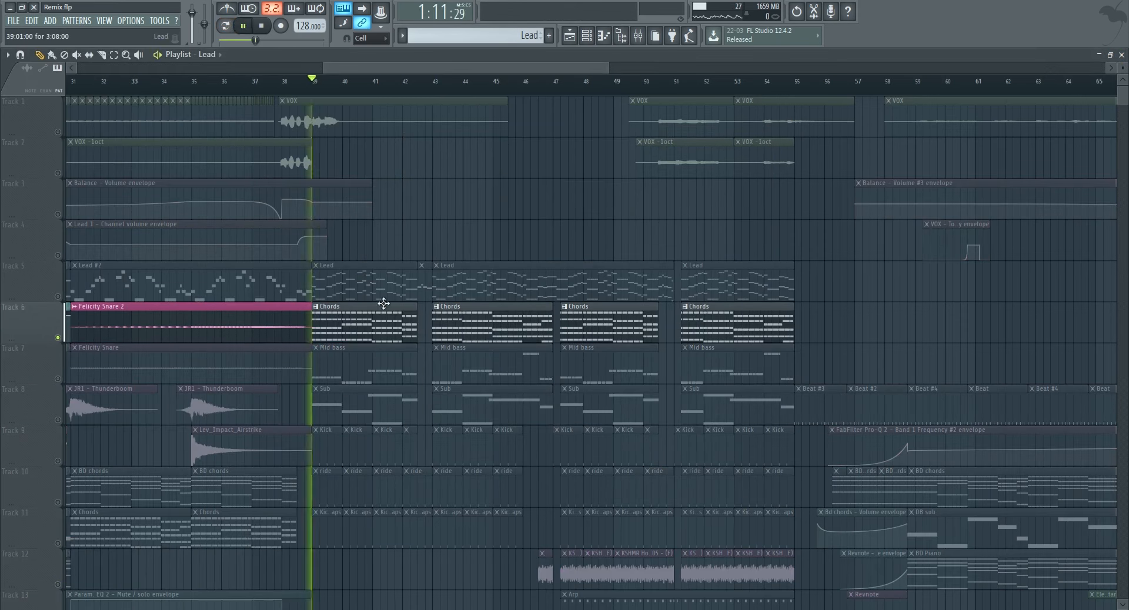
key(space)
key(space)
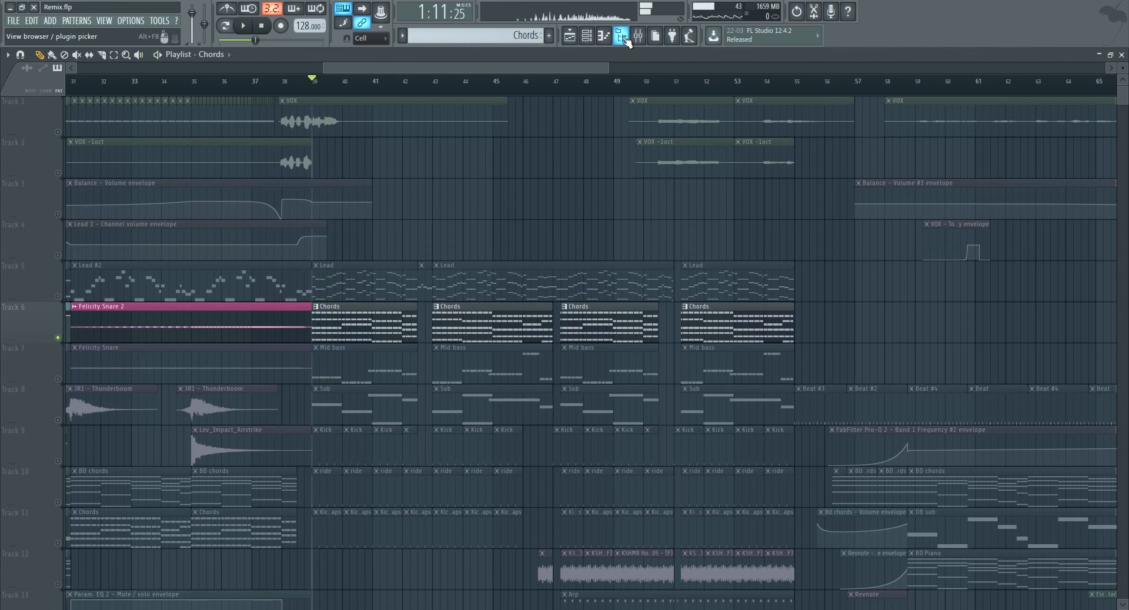
Show the channel rack at the chord channels and play Chords 1 soloed with its Sylenth1 patch open.
click(625, 38)
click(625, 38)
click(588, 36)
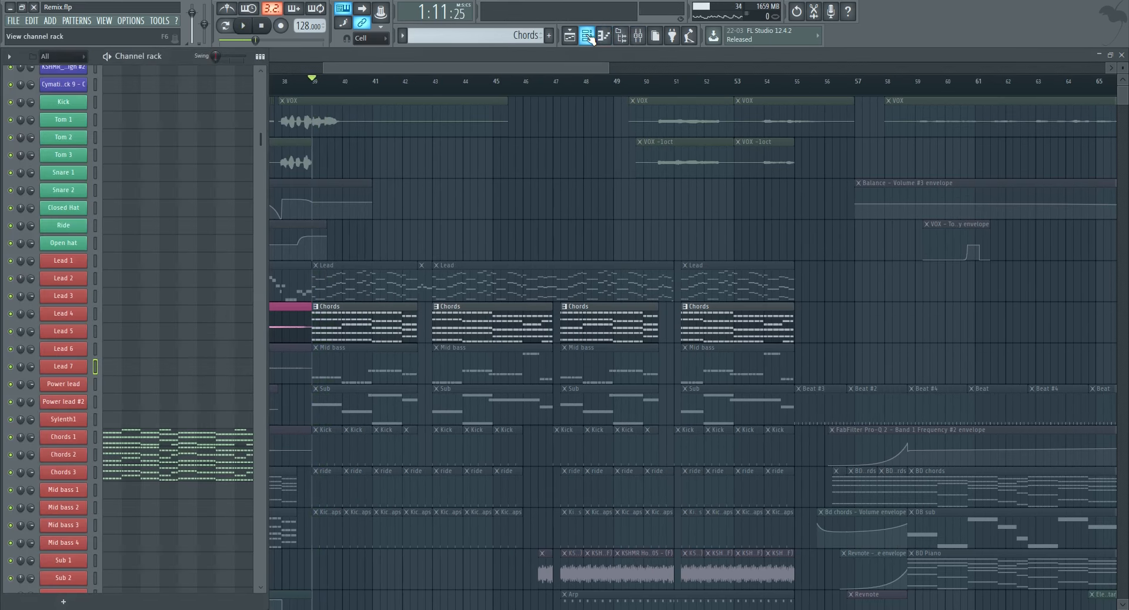
scroll(176, 439, down, 4)
key(space)
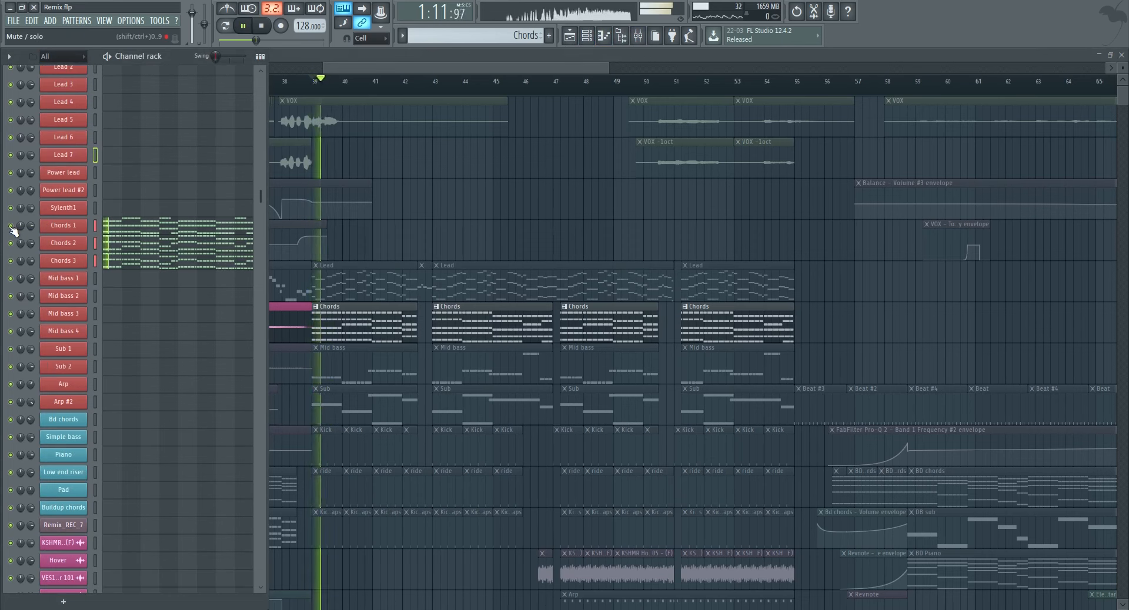
click(64, 225)
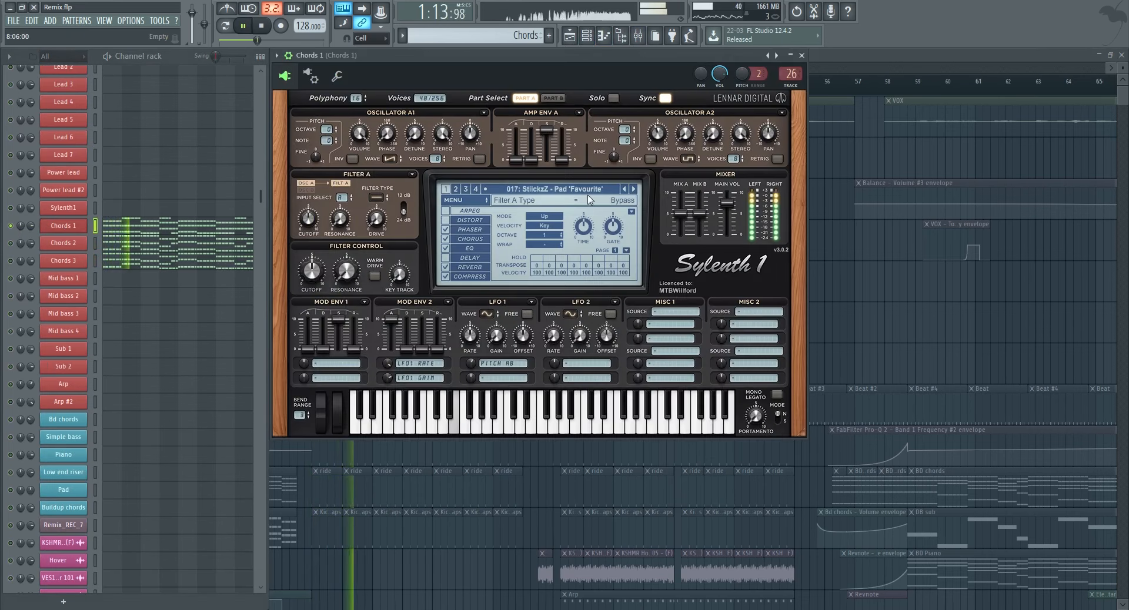
Open the Sylenth1 patches of Chords 2 and Chords 3, listen to the layered chords, and close the window.
click(68, 244)
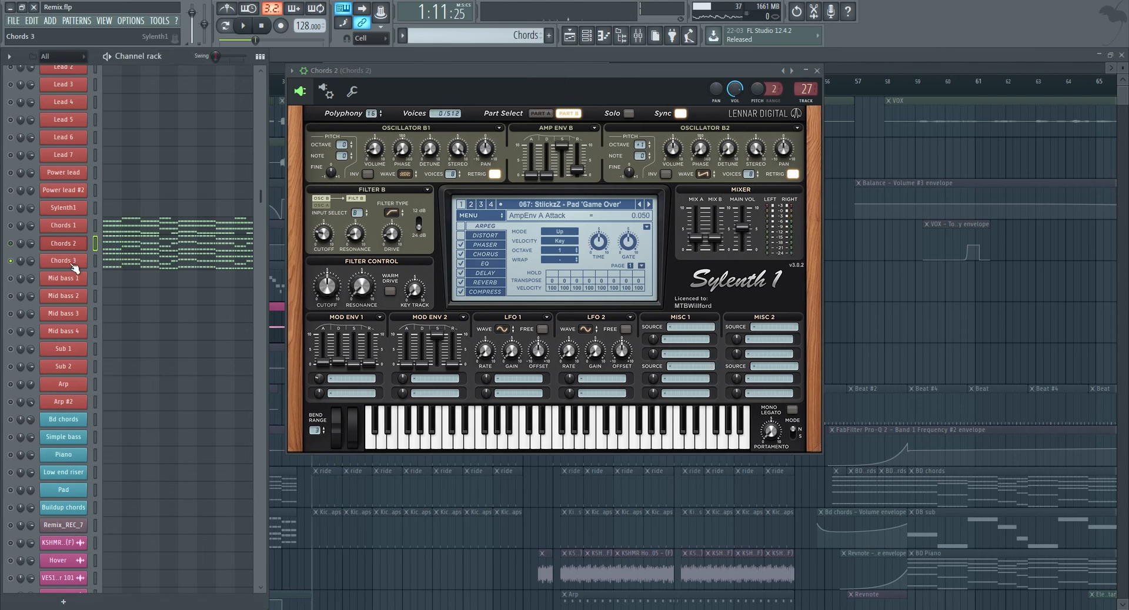
click(66, 261)
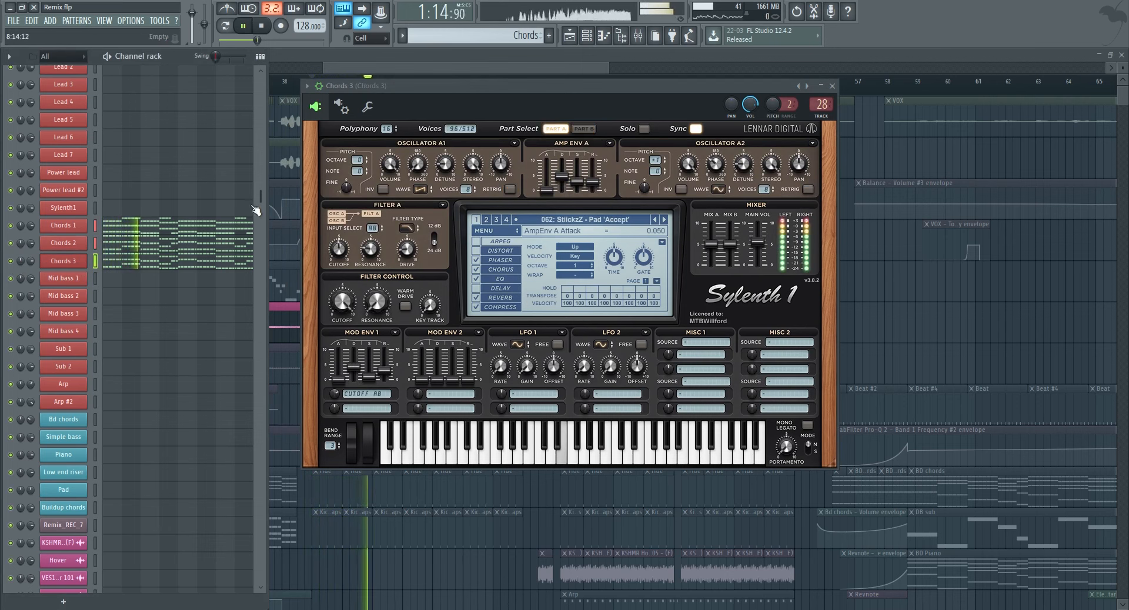
click(832, 85)
key(space)
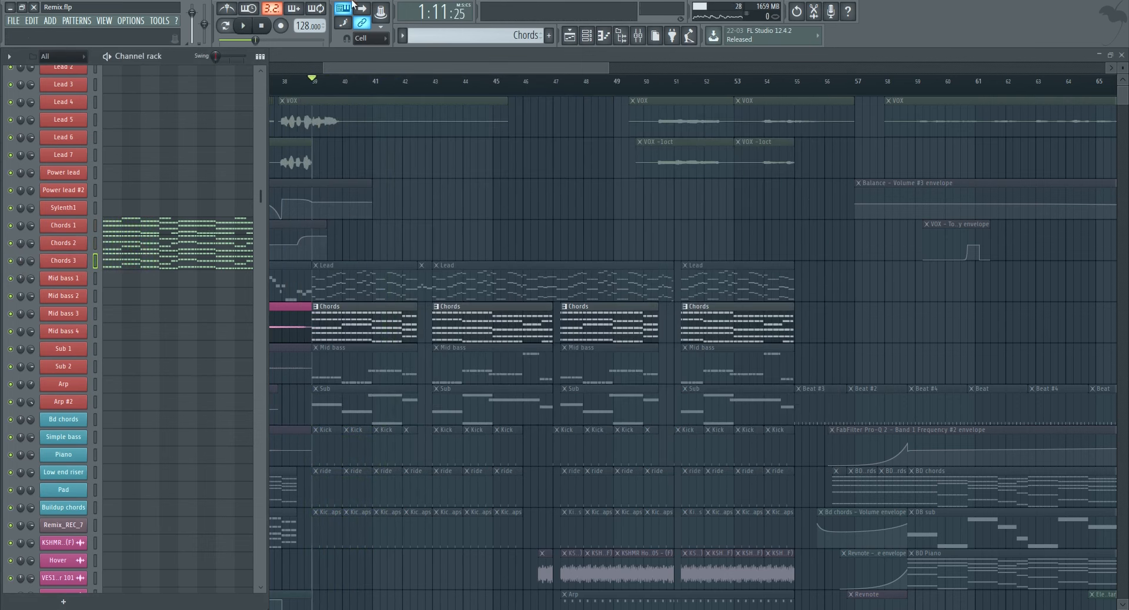
Open the mixer and check the effect slots of the Chords 1, Chords 2 and Chords 3 tracks.
key(F9)
click(555, 153)
click(546, 153)
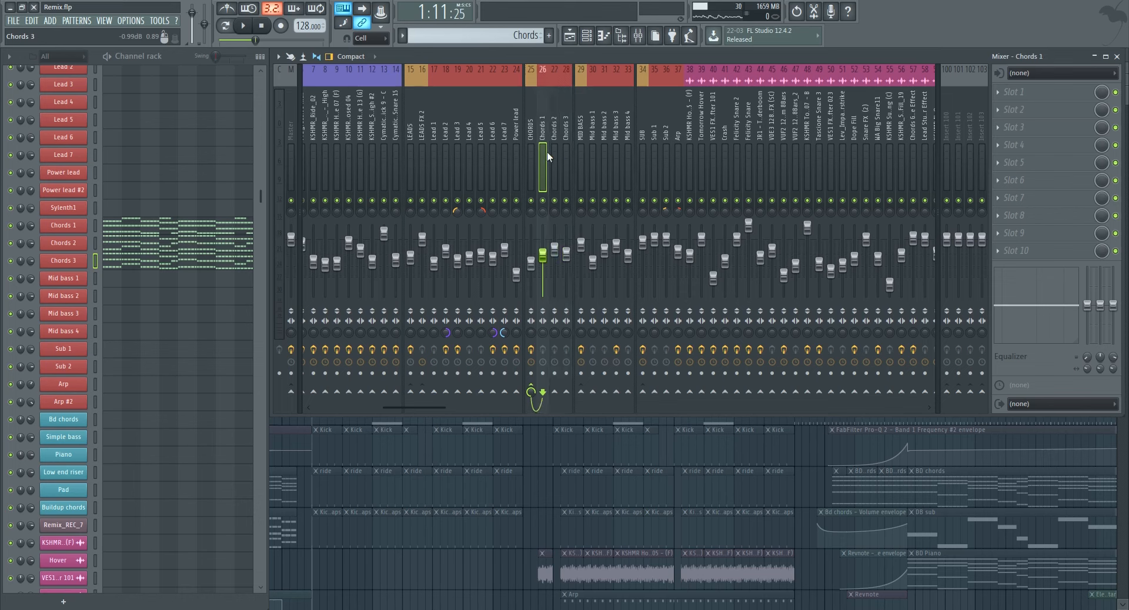
click(554, 154)
click(564, 157)
On the CHORDS bus, turn off every effect except the slot 7 Fruity parametric EQ 2 while playing the chords.
click(1116, 198)
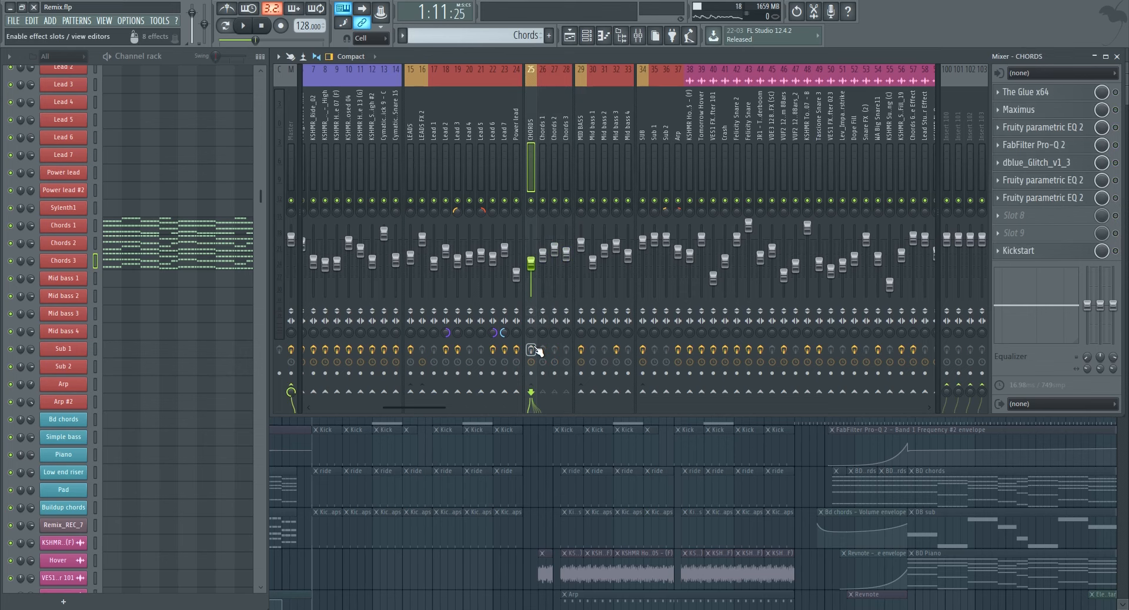
key(space)
click(1116, 199)
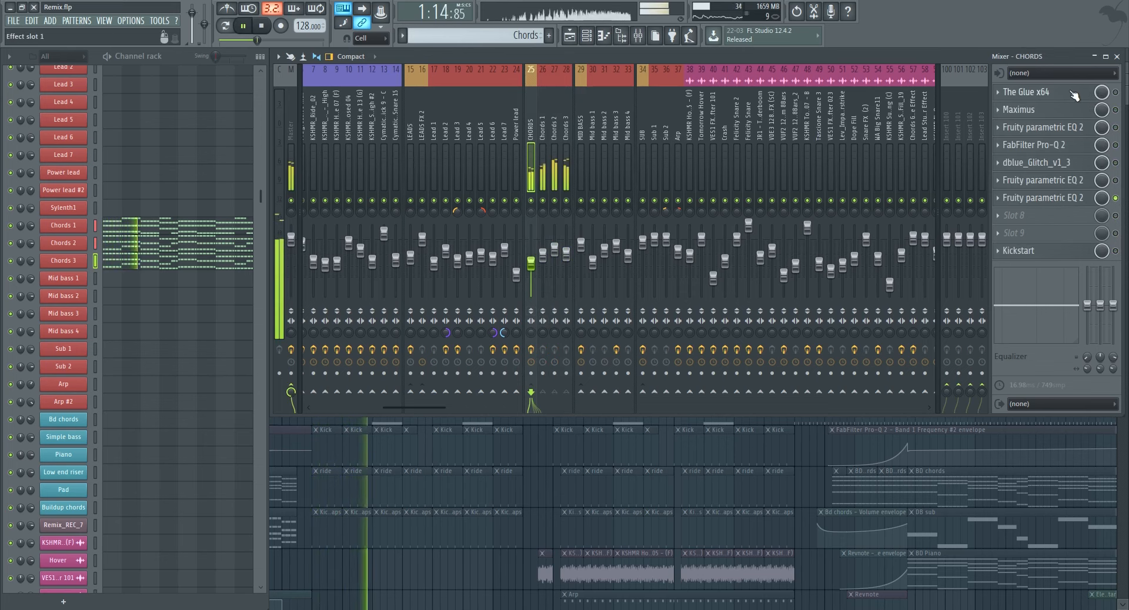
Enable The Glue on the CHORDS bus and play the chords in pattern mode with its window in full view.
key(space)
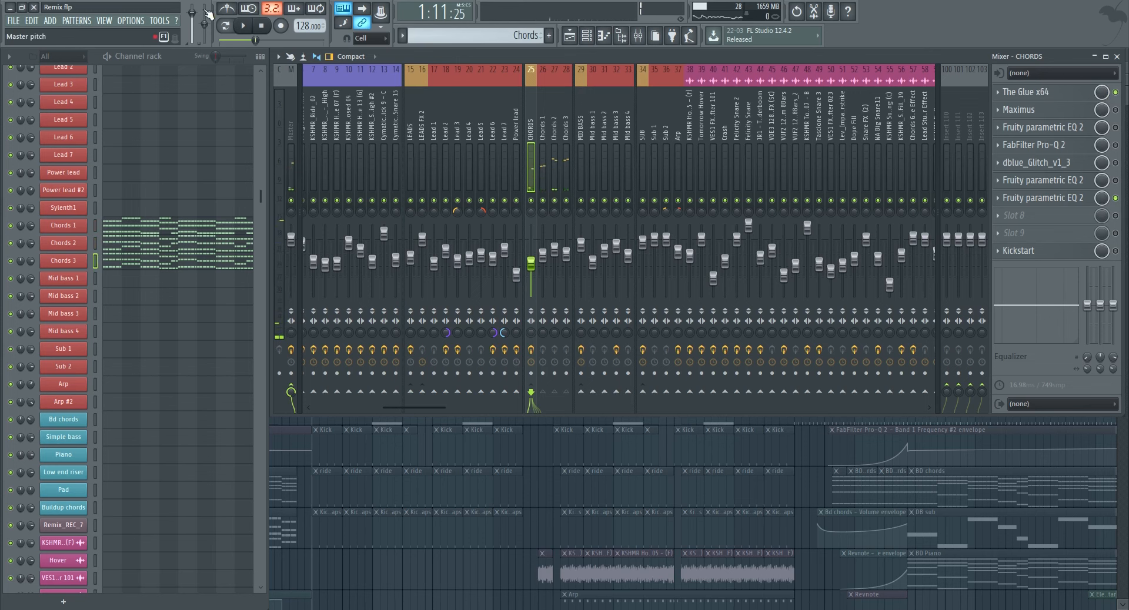
key(space)
click(1045, 93)
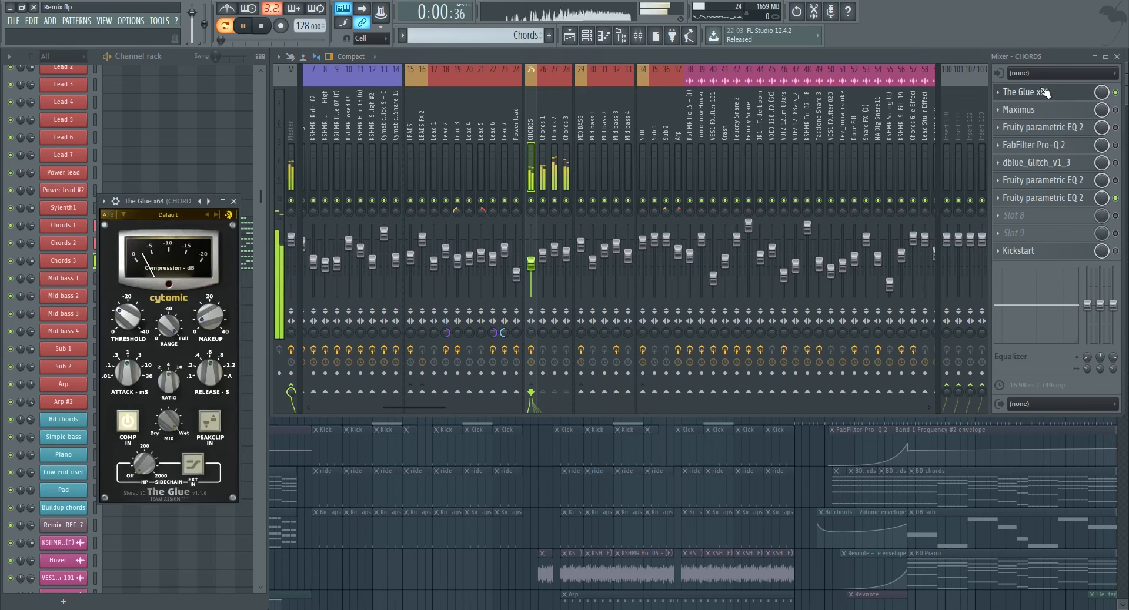
drag(173, 196, 486, 175)
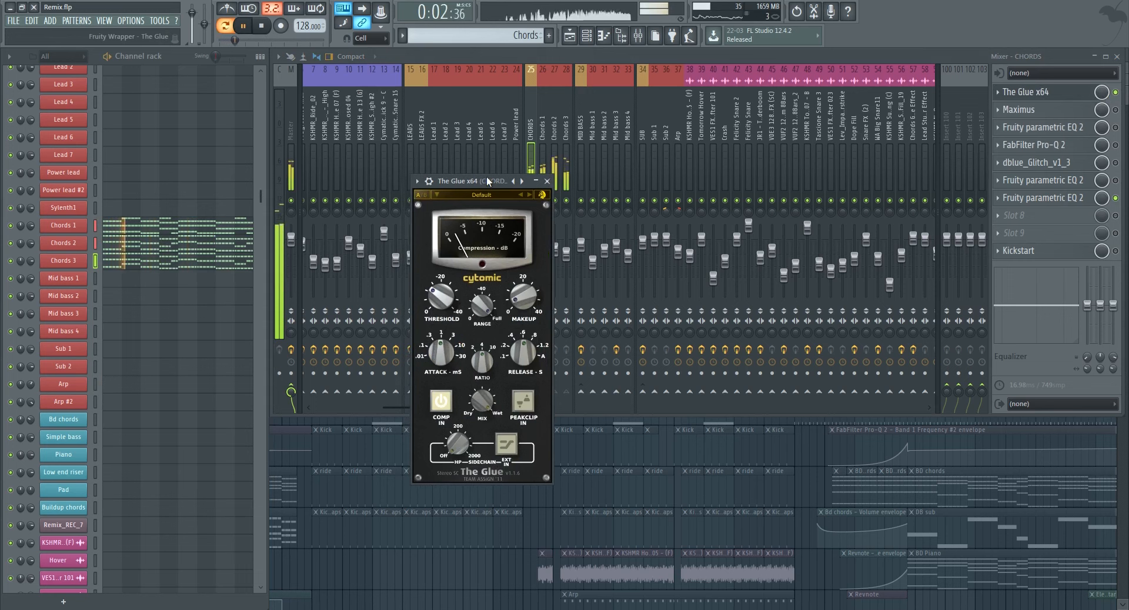
Enable Maximus on the CHORDS bus, play the chords while viewing its master band curve, and close its window.
click(1043, 110)
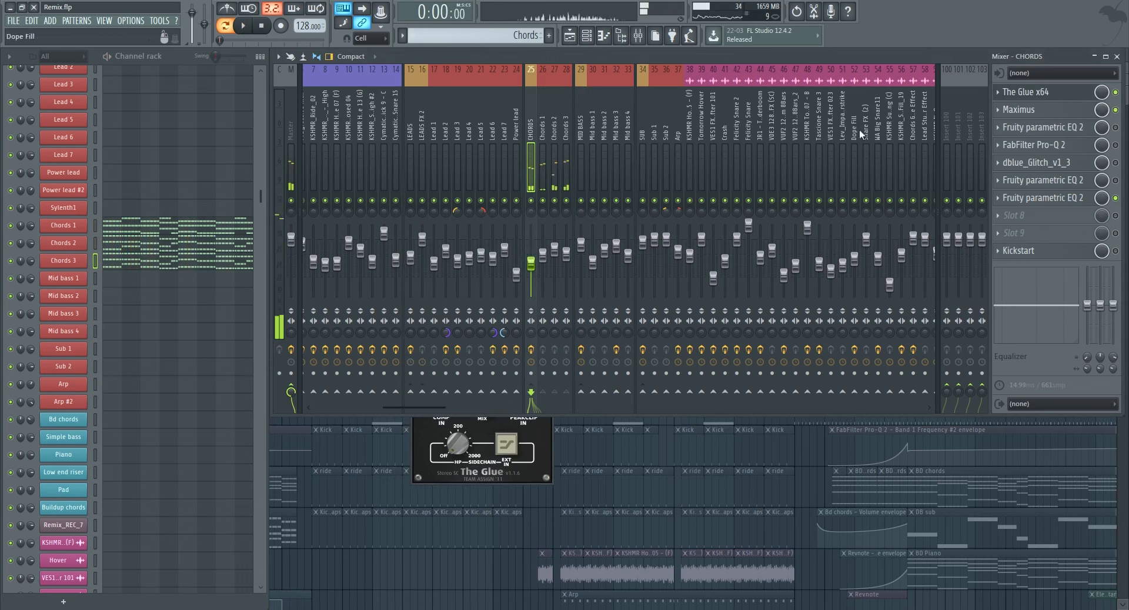
drag(394, 217, 685, 177)
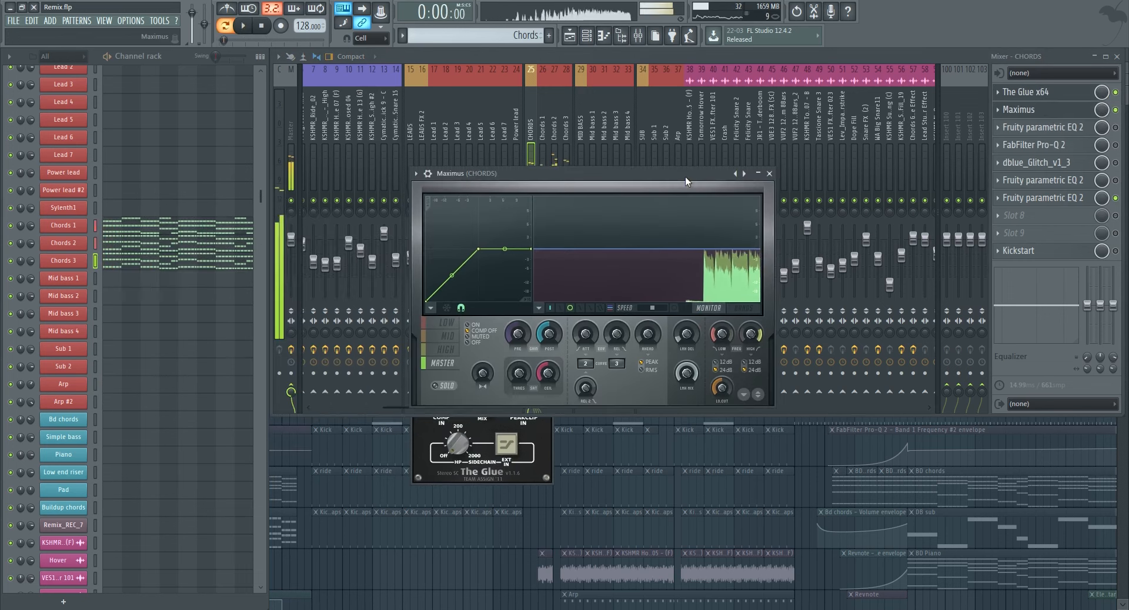
key(space)
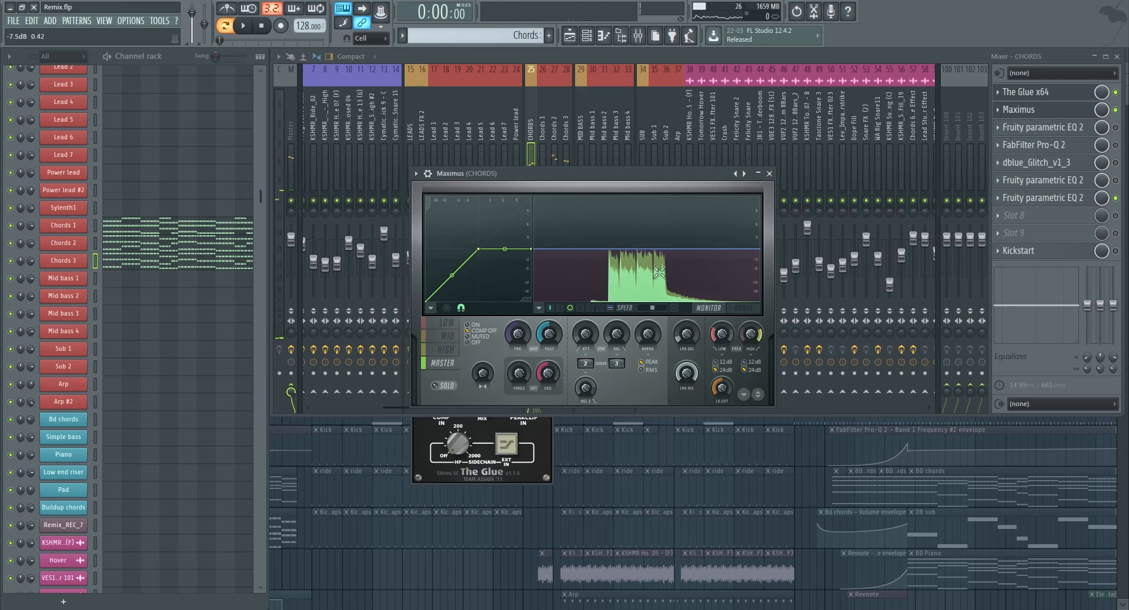
key(space)
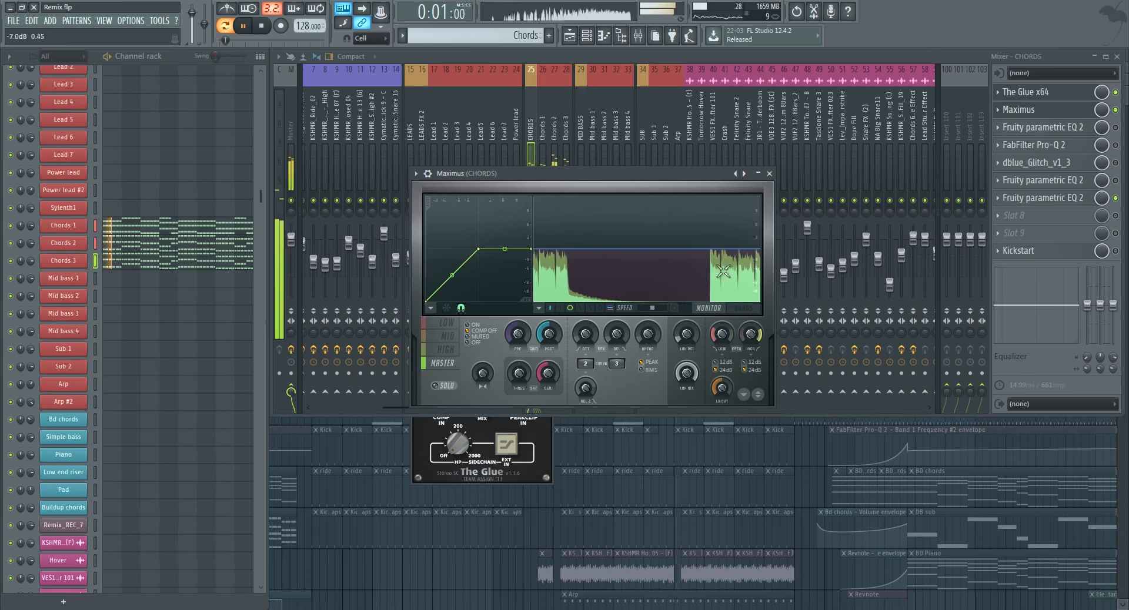
click(769, 174)
key(space)
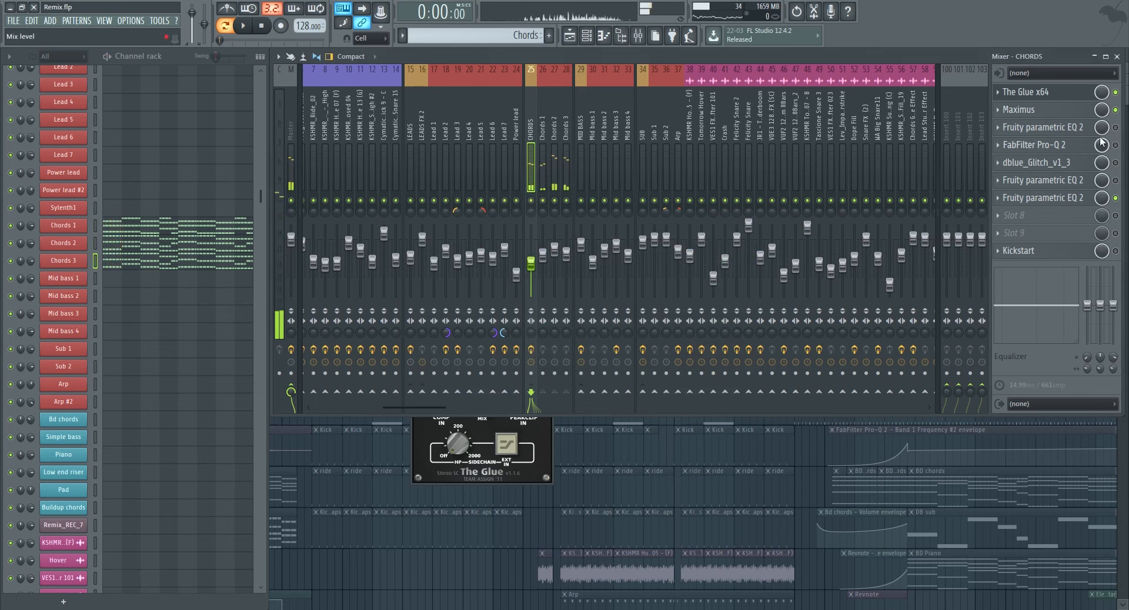
Enable the slot 3 Fruity parametric EQ 2 on the CHORDS bus and play the chords with its curve in view.
click(1059, 130)
key(space)
drag(286, 110, 656, 138)
click(1117, 128)
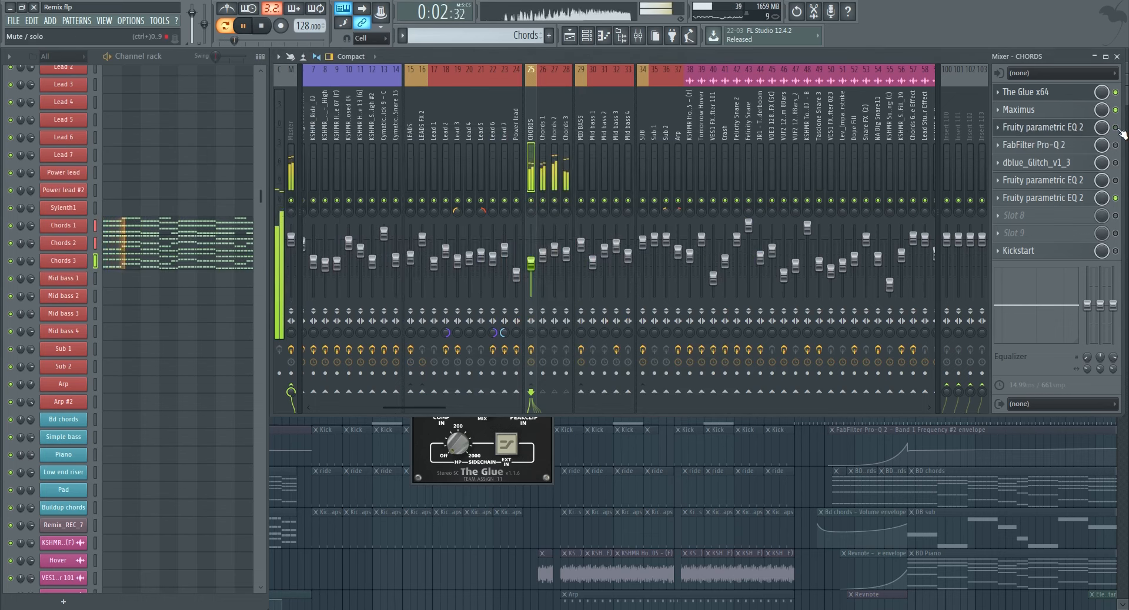
click(1118, 128)
key(space)
click(1064, 129)
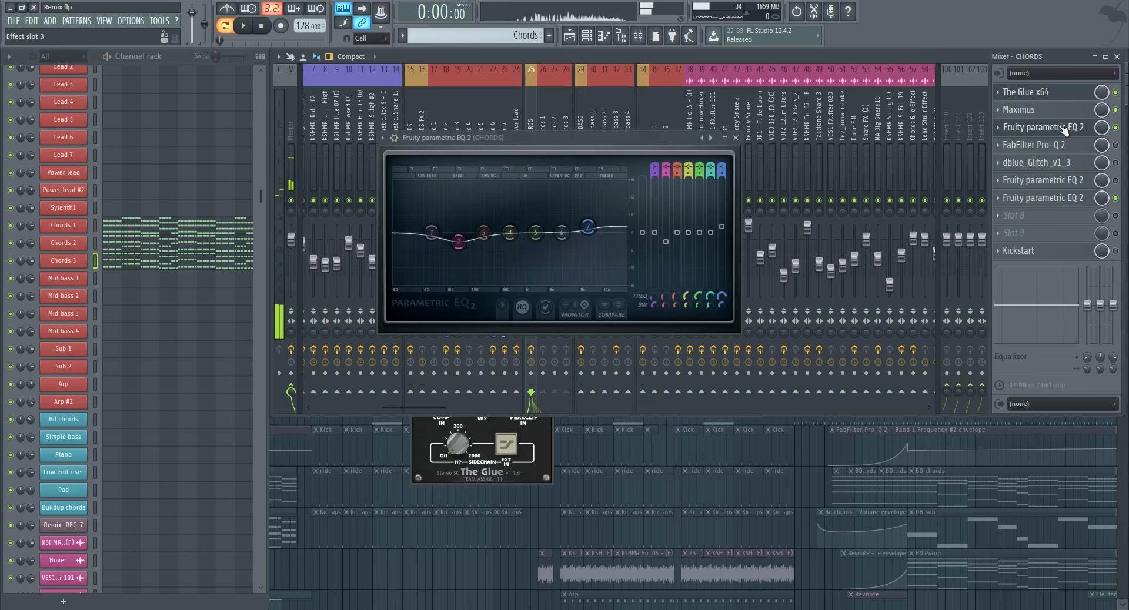
Enable FabFilter Pro-Q 2 on the CHORDS bus, play the chords while viewing its low cut, and close its window.
click(1117, 146)
click(1064, 146)
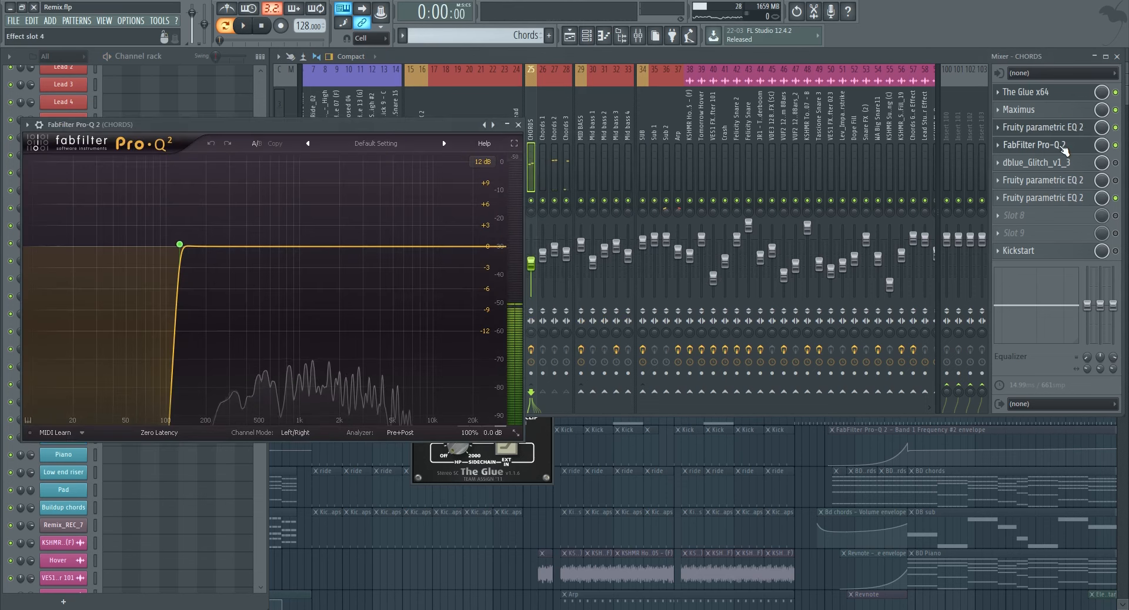
key(space)
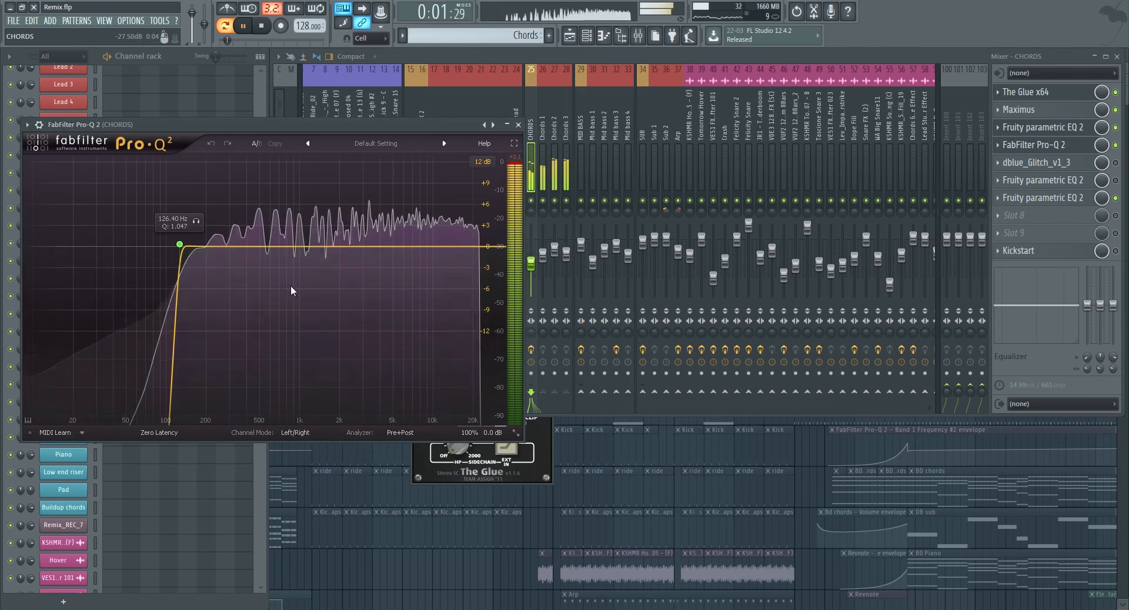
key(space)
click(519, 124)
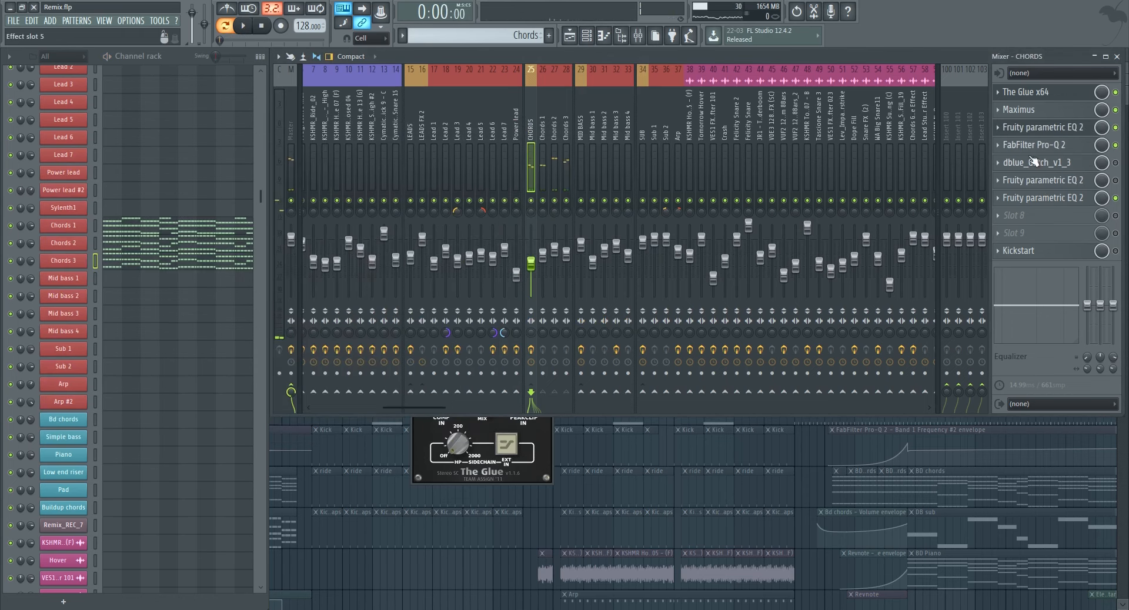
Enable dblue_Glitch_v1_3 on the CHORDS bus, play the chords with its full window in view, and close it.
click(1062, 165)
click(1116, 163)
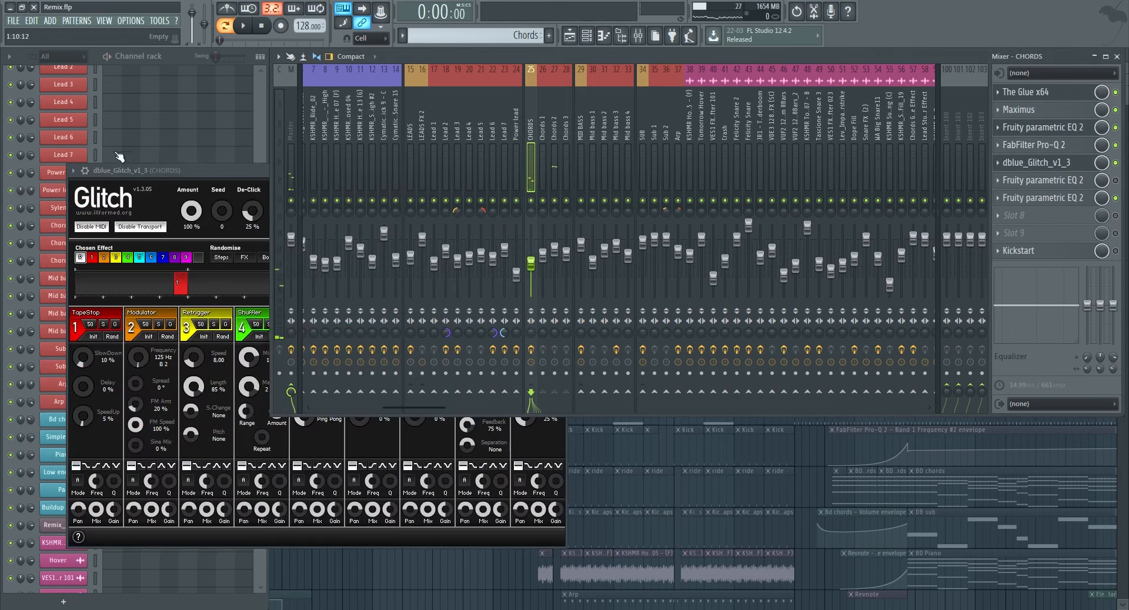
drag(231, 171, 517, 132)
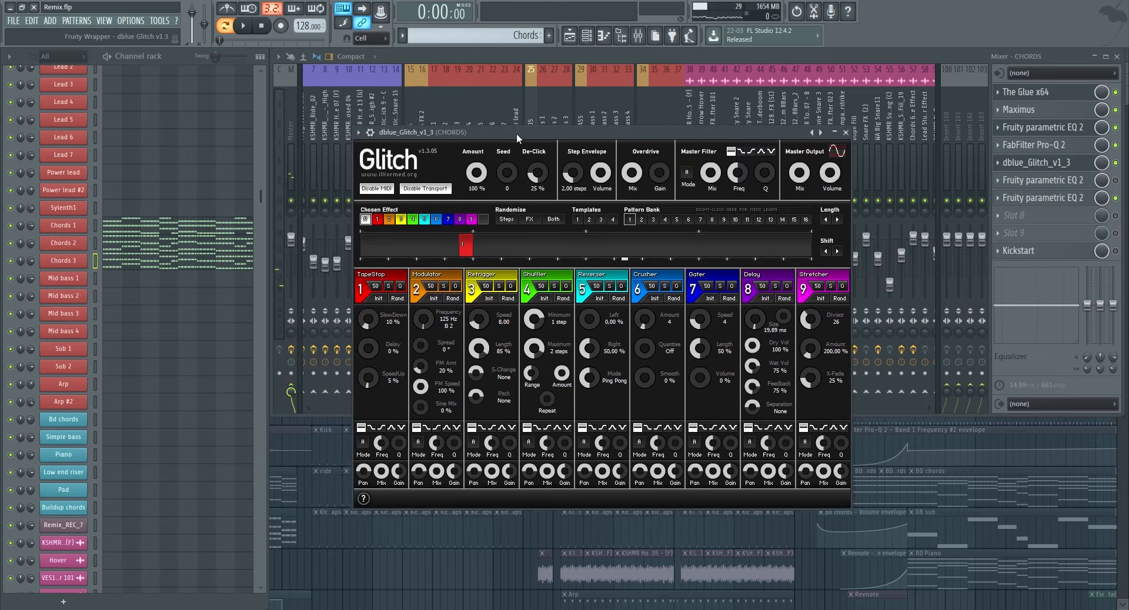
key(space)
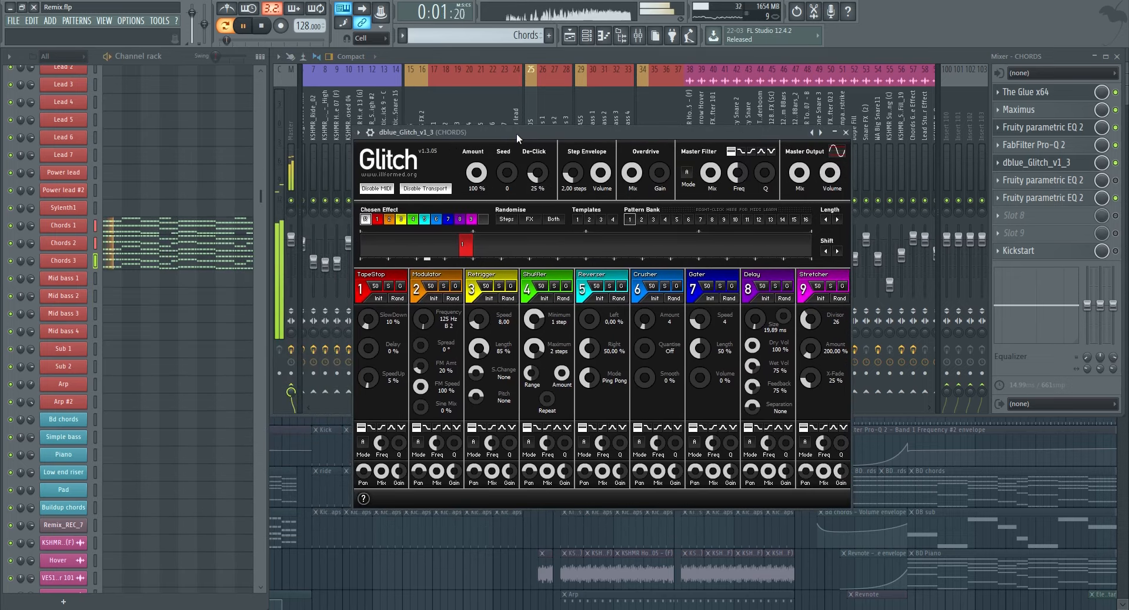
key(space)
click(846, 133)
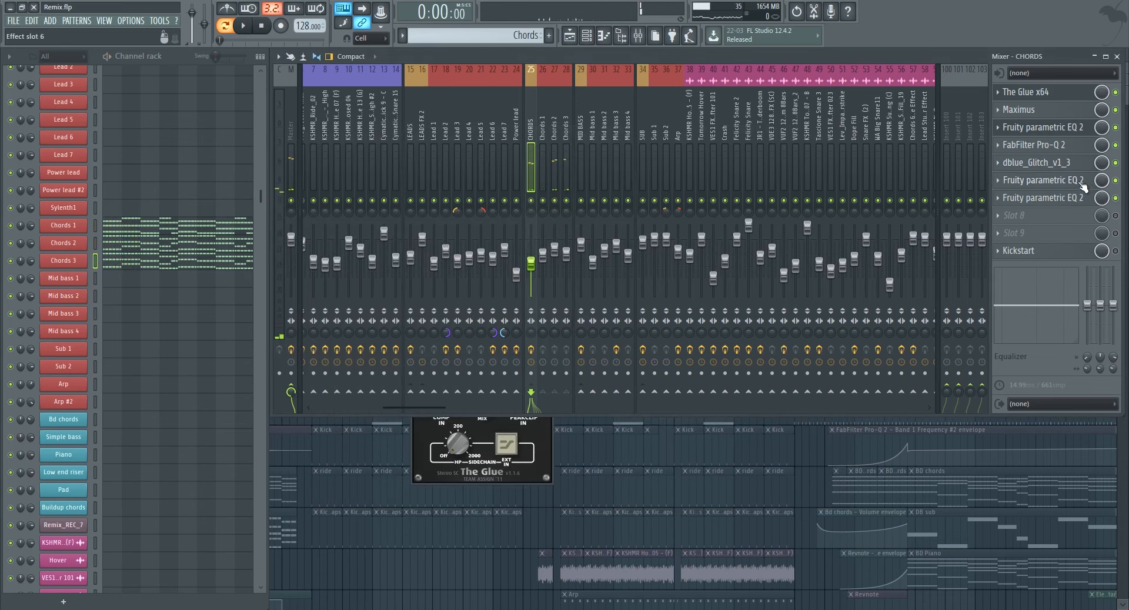
Play the chords with the CHORDS bus's slot 6 Fruity parametric EQ 2 enabled and its curve in view.
click(1083, 183)
key(space)
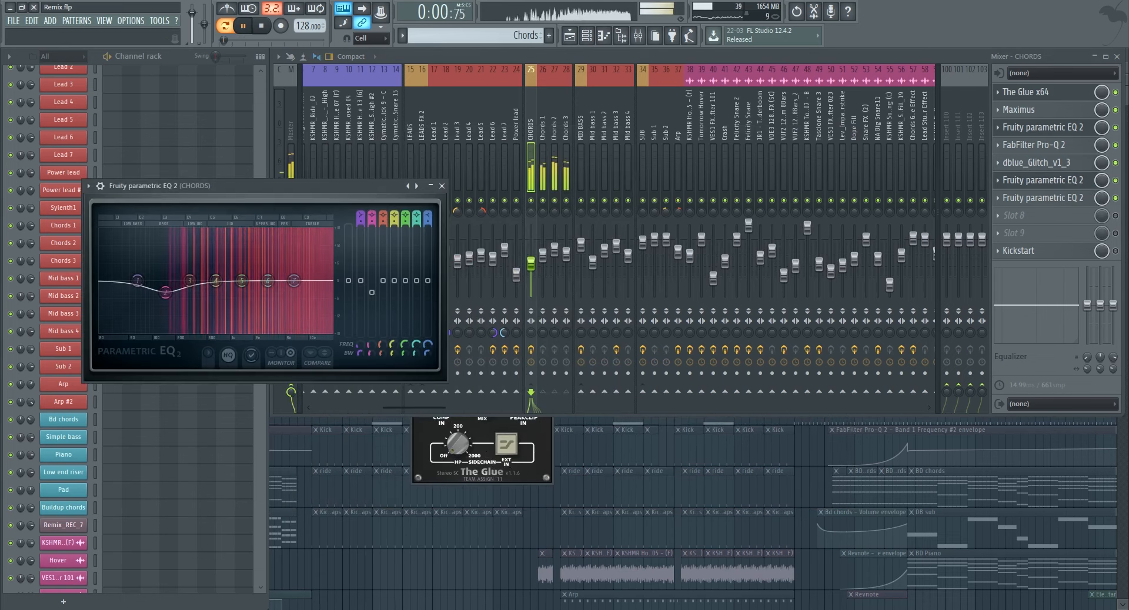
key(space)
Enable Kickstart and empty slots 8 and 9 on the CHORDS bus, playing the chords with Kickstart's window open.
click(1116, 251)
click(1066, 254)
key(space)
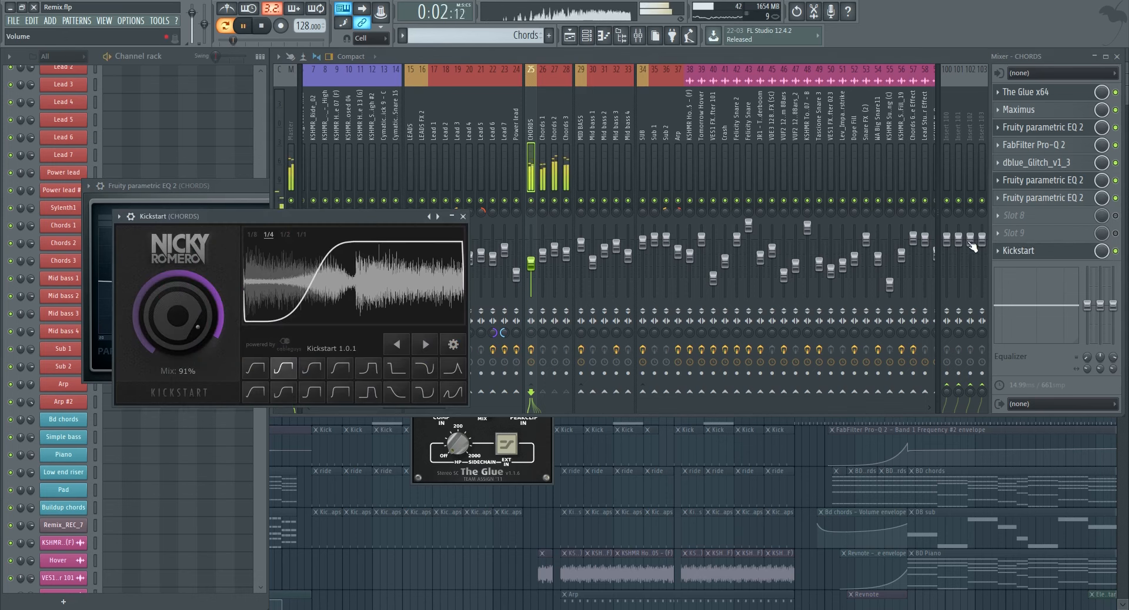
key(space)
click(1116, 234)
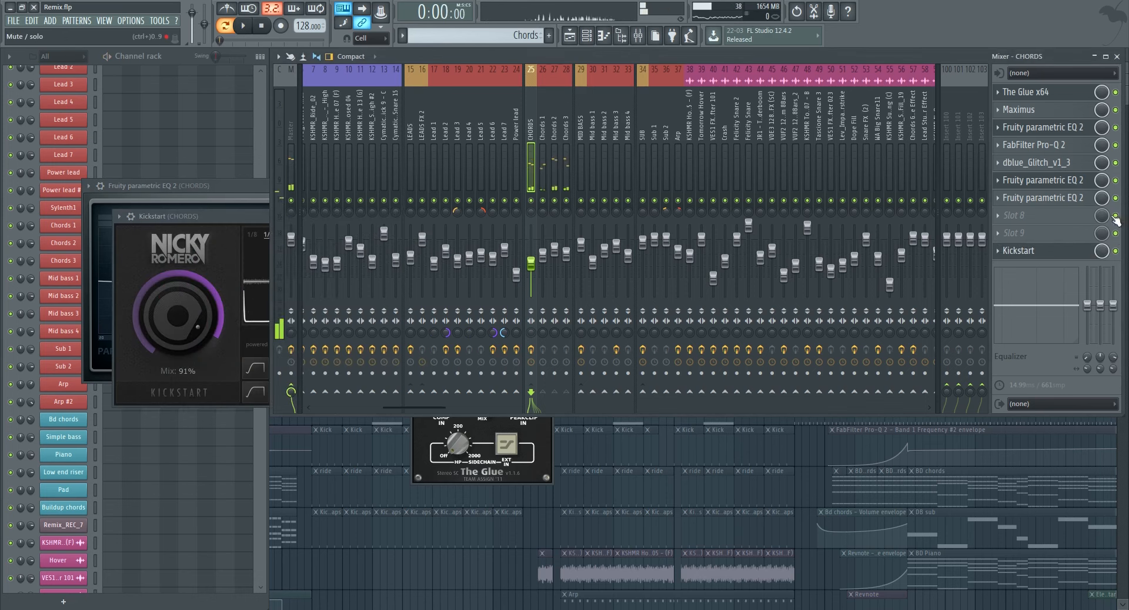
Close the CHORDS bus's Kickstart and Fruity parametric EQ 2 windows and the mixer.
click(232, 215)
click(465, 218)
click(264, 187)
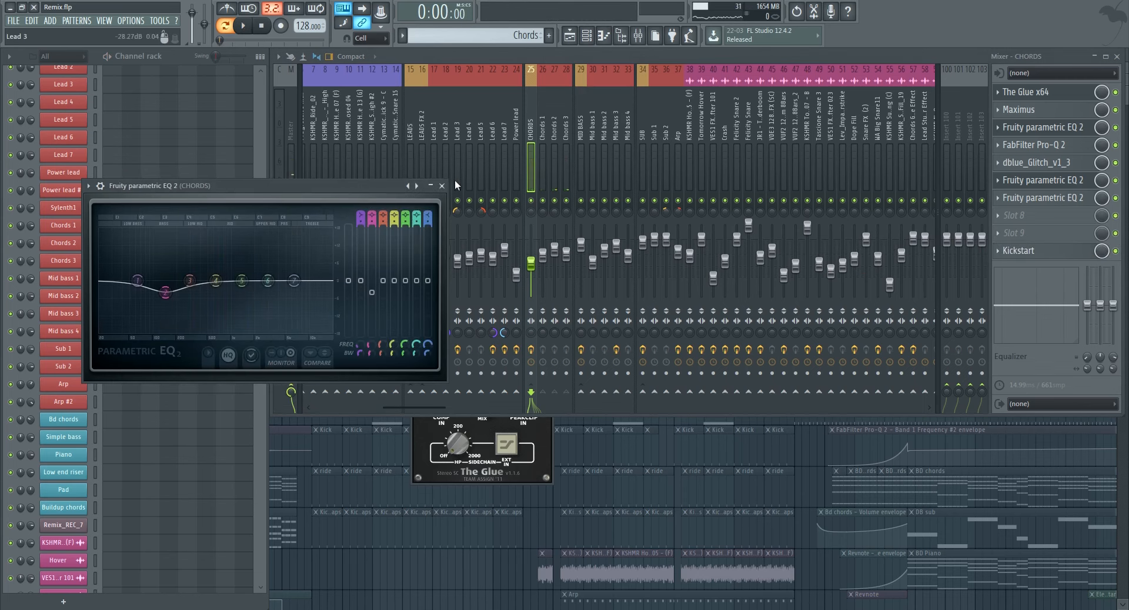
click(444, 186)
click(1117, 57)
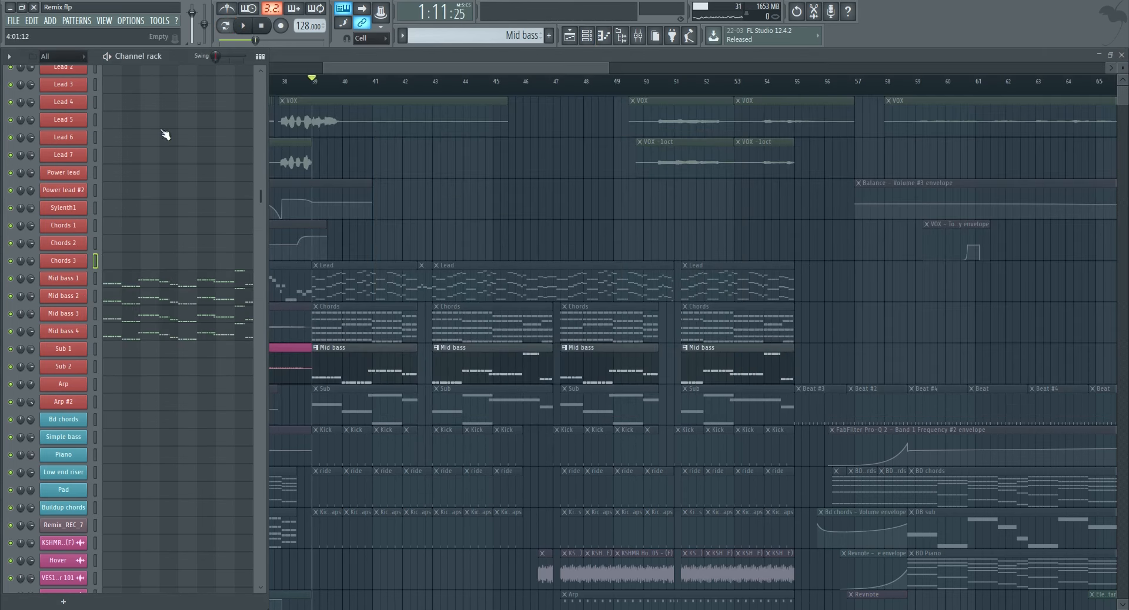
Play the Mid bass pattern with the MID BASS bus selected in the mixer, with and without the bus effects.
click(243, 26)
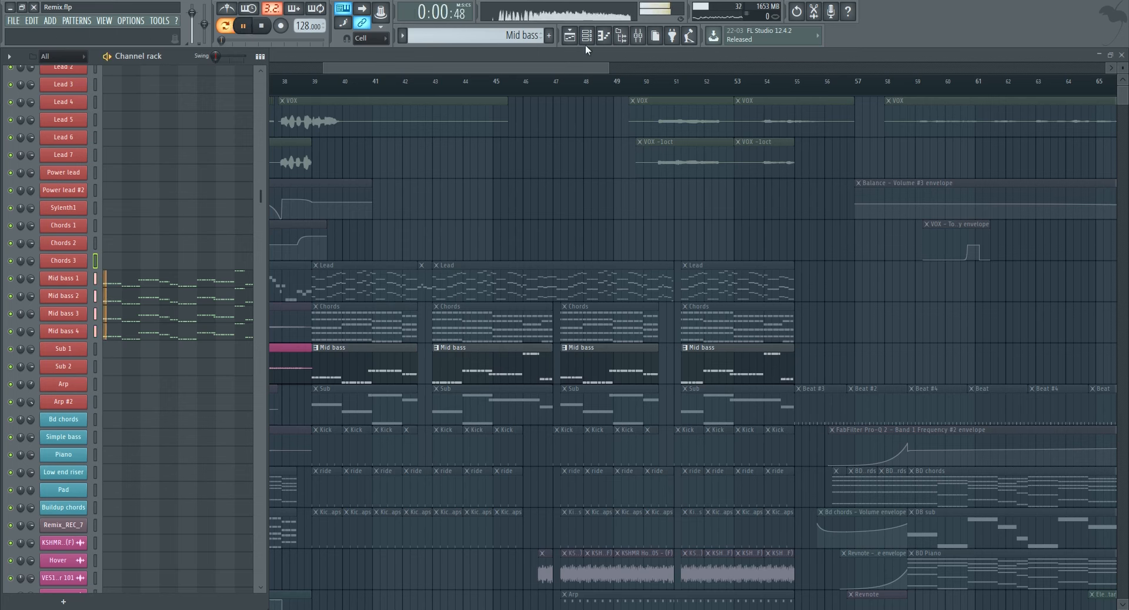
click(638, 35)
click(581, 175)
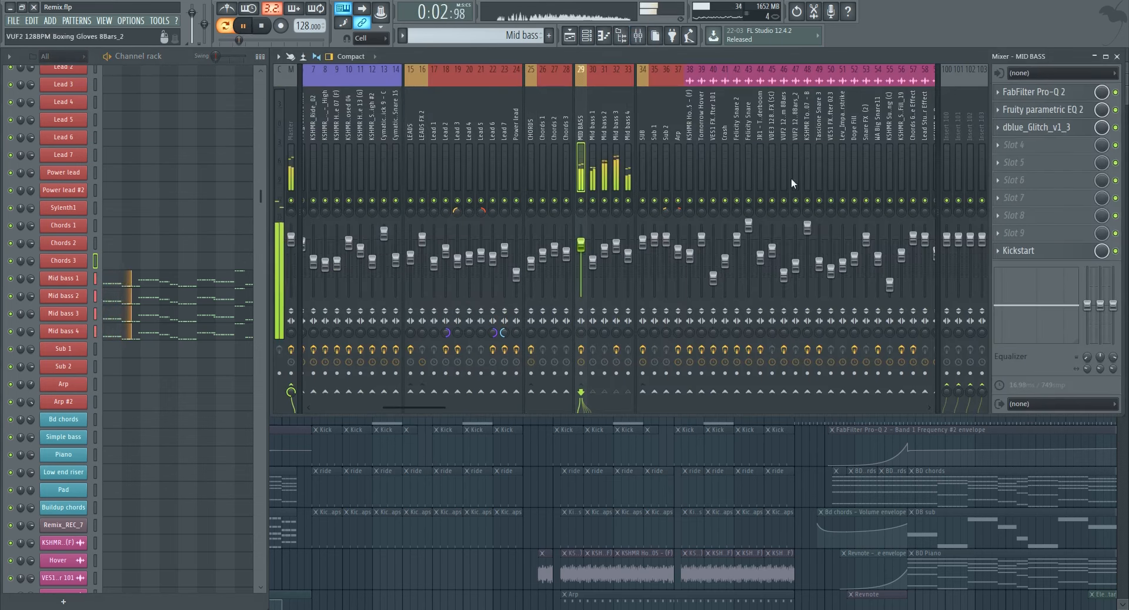
key(space)
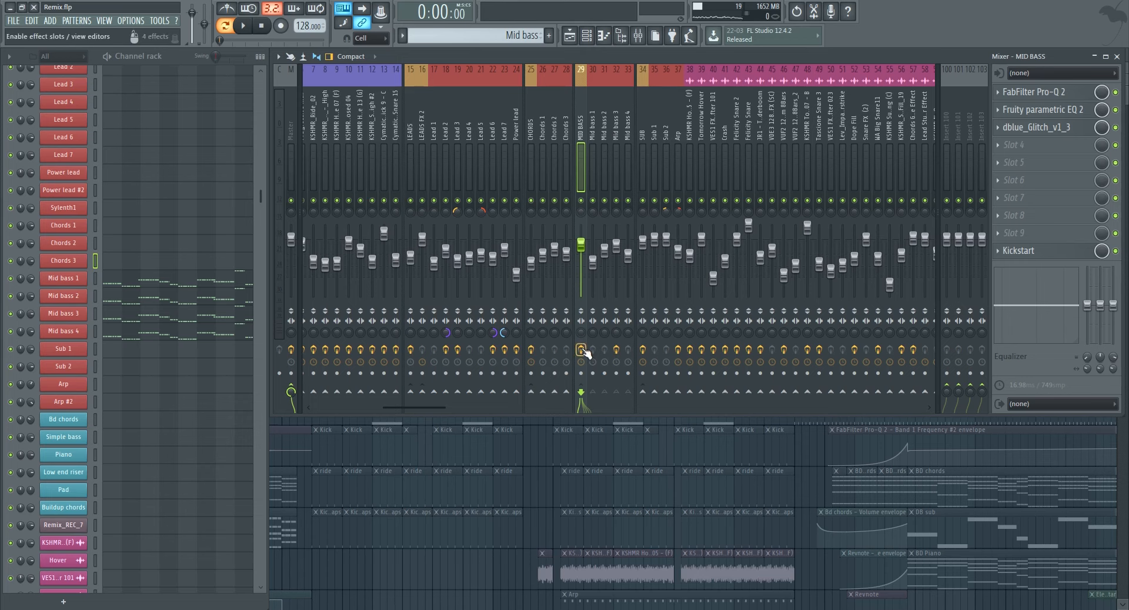
key(space)
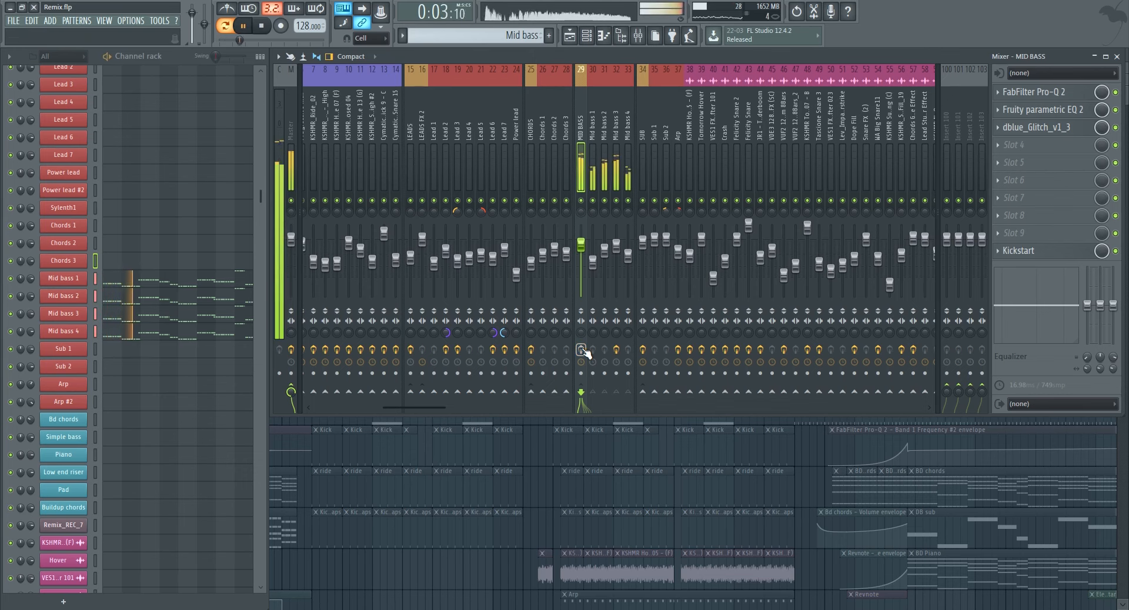
key(space)
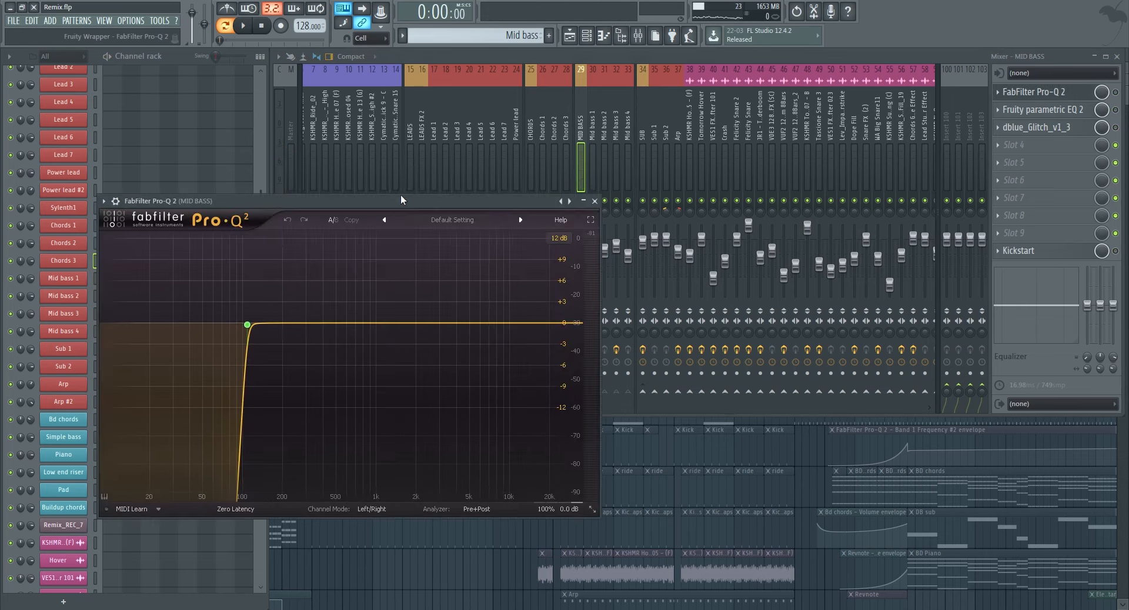
Play the mid bass with FabFilter Pro-Q 2 enabled on the MID BASS bus, view its low cut, and close its window.
drag(402, 200, 670, 155)
key(space)
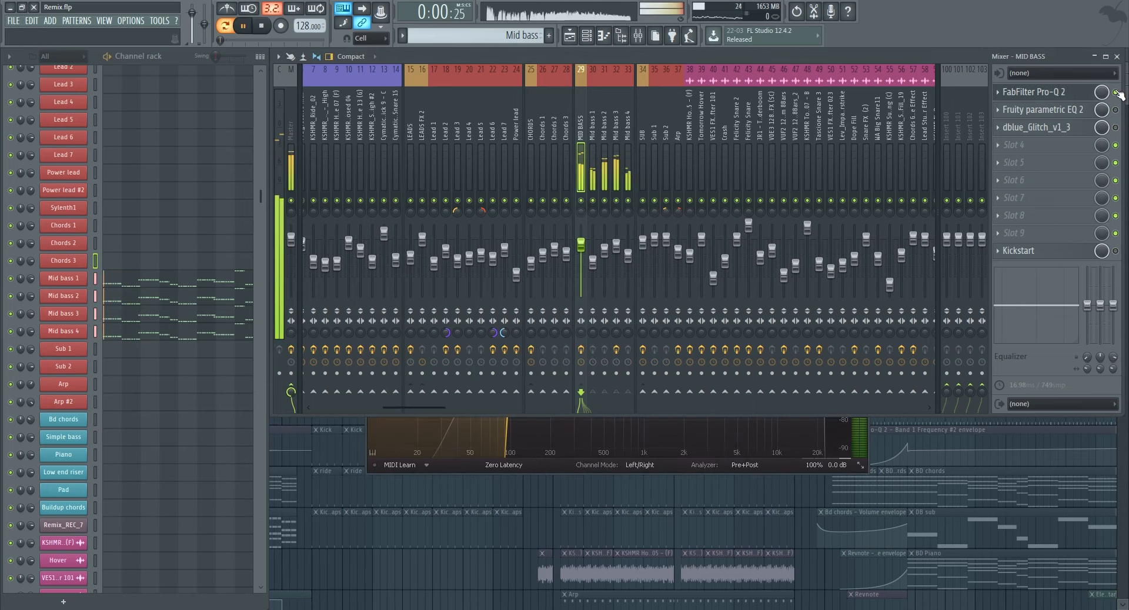
key(space)
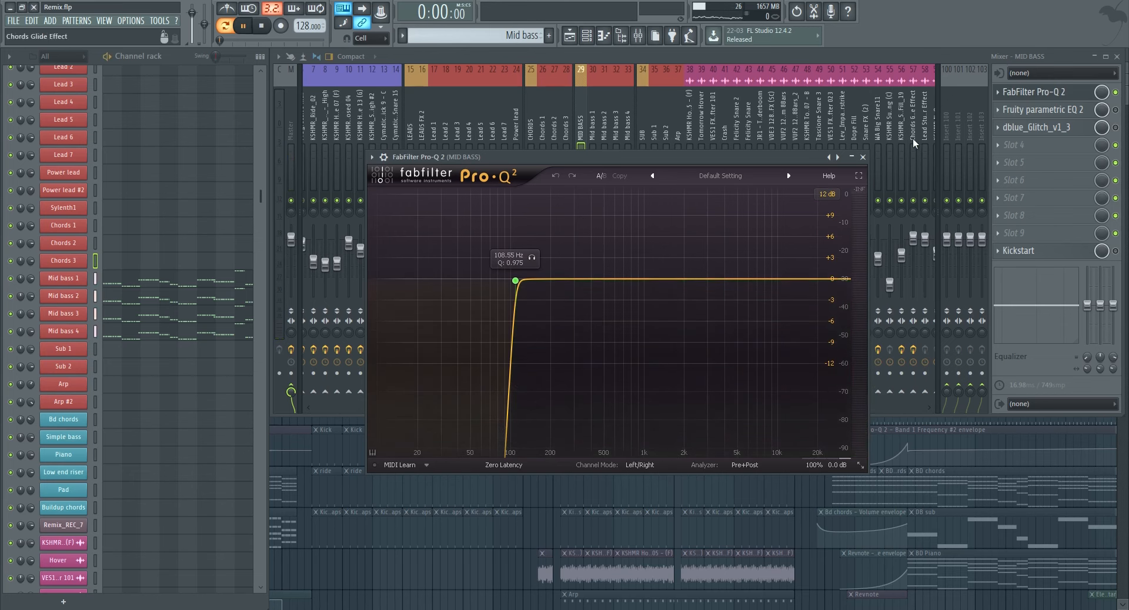
click(1035, 91)
Enable Fruity parametric EQ 2 on the MID BASS bus, play the mid bass while viewing its curve, and close its window.
click(1043, 110)
key(space)
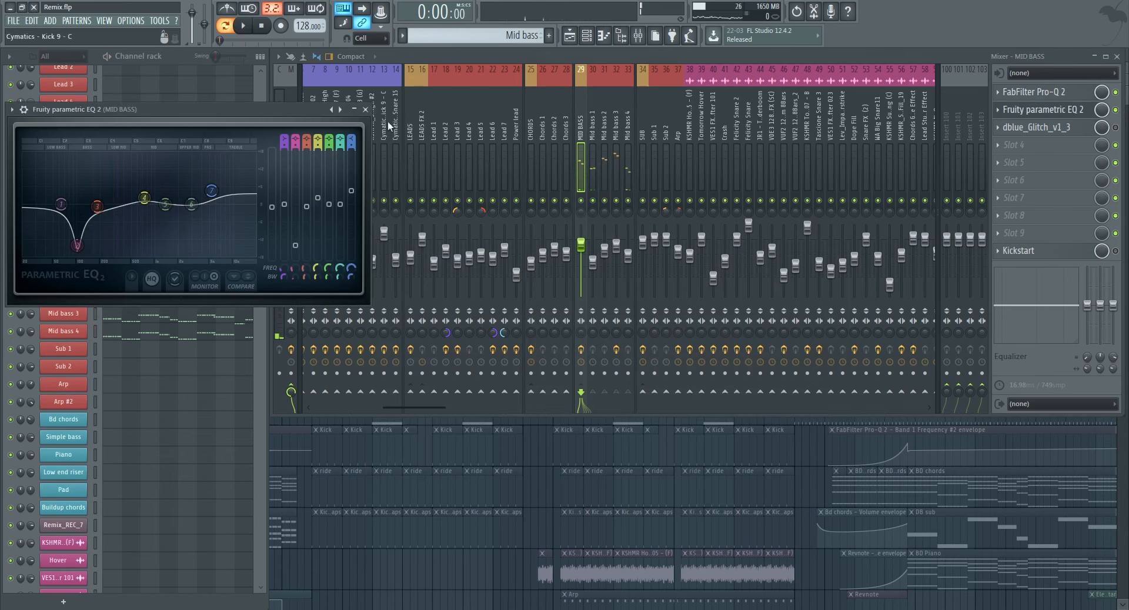
drag(257, 130, 652, 143)
key(space)
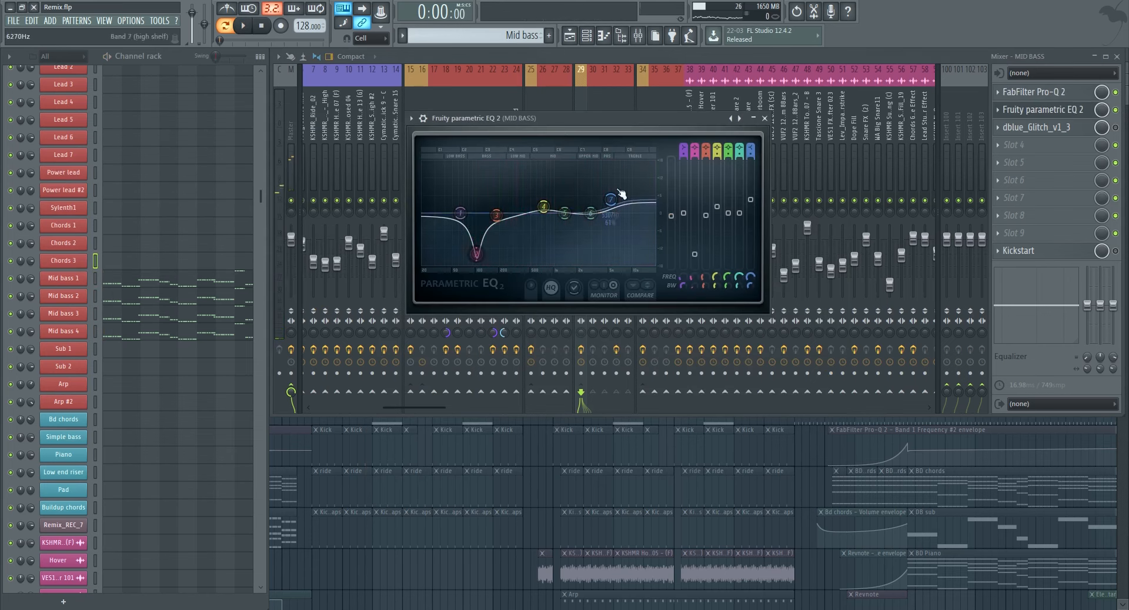
key(space)
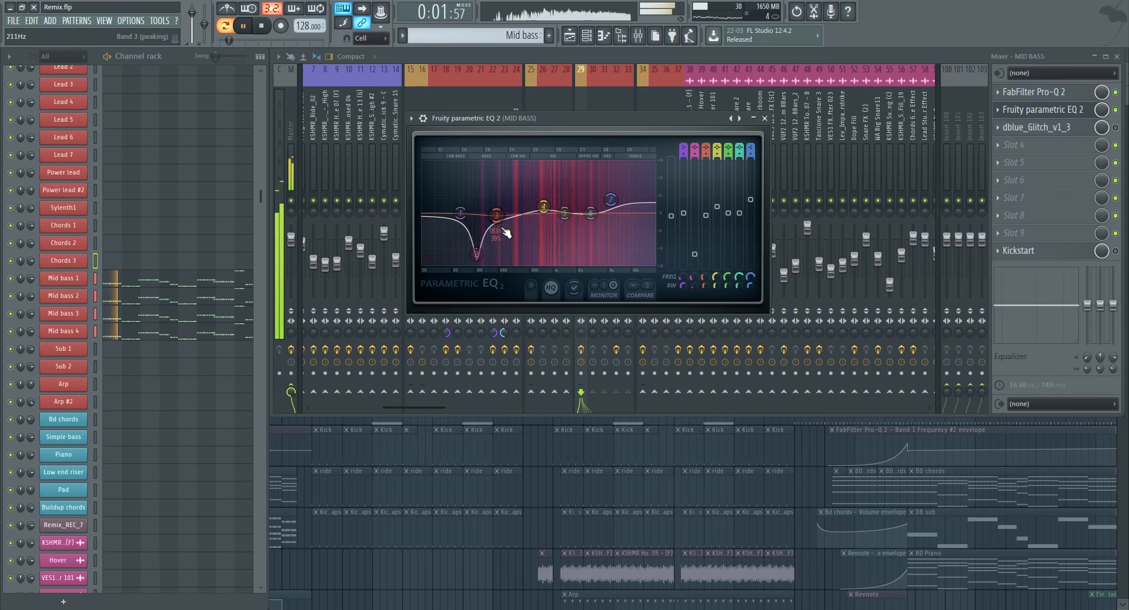
key(space)
click(765, 119)
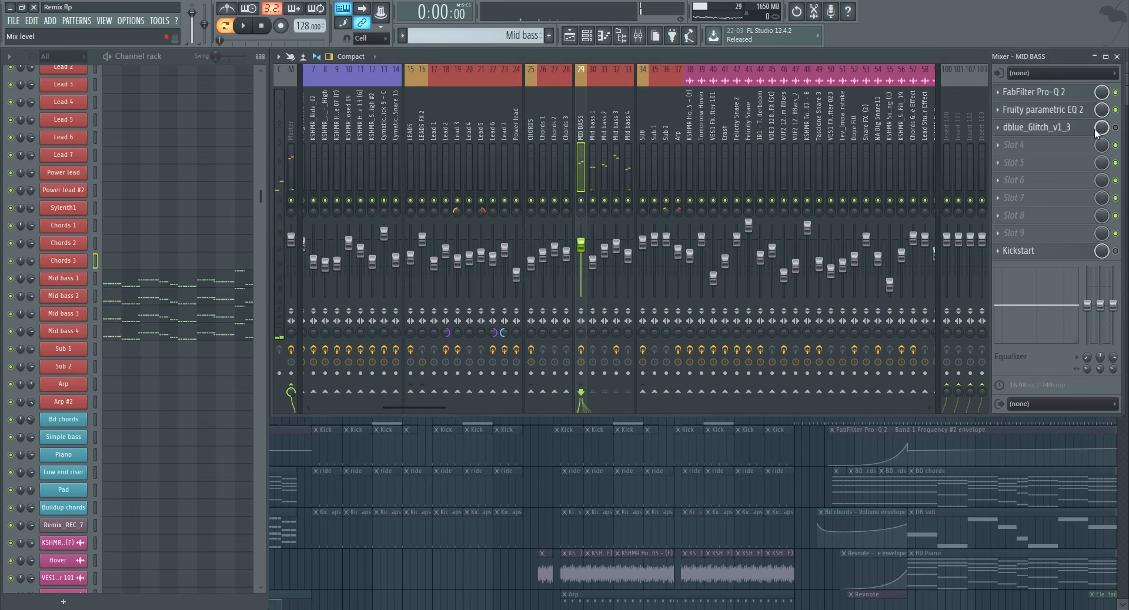
Enable dblue_Glitch_v1_3 on the MID BASS bus and play the mid bass with its TapeStop sequence in view.
click(1046, 127)
drag(262, 217, 479, 146)
click(670, 259)
key(space)
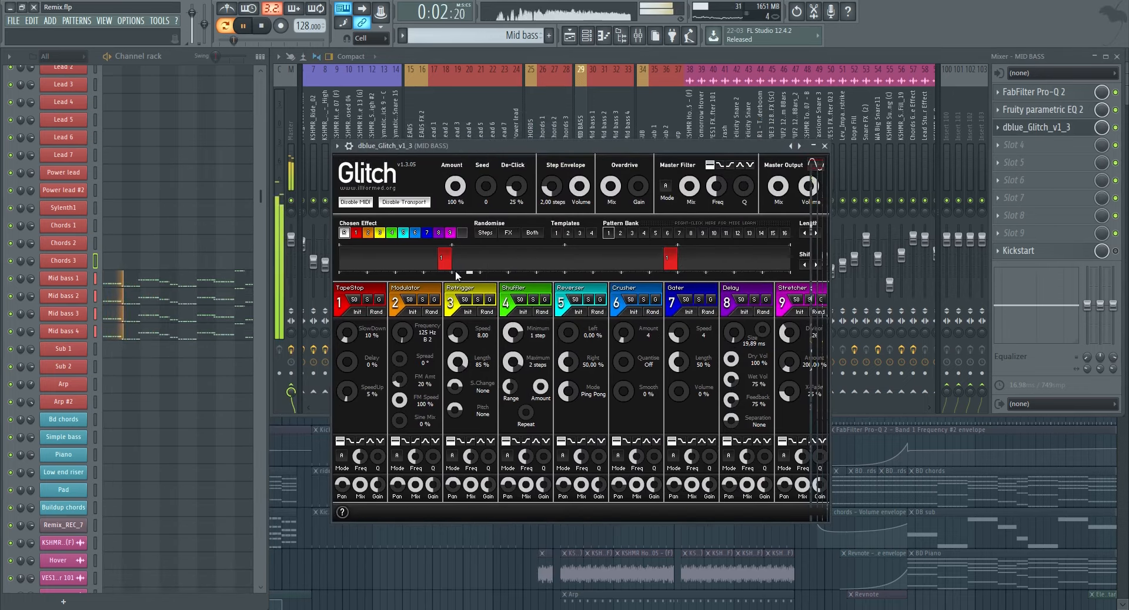
key(space)
Open the Mid bass 1 notes in the piano roll, examine the opening bars, and close it.
click(146, 283)
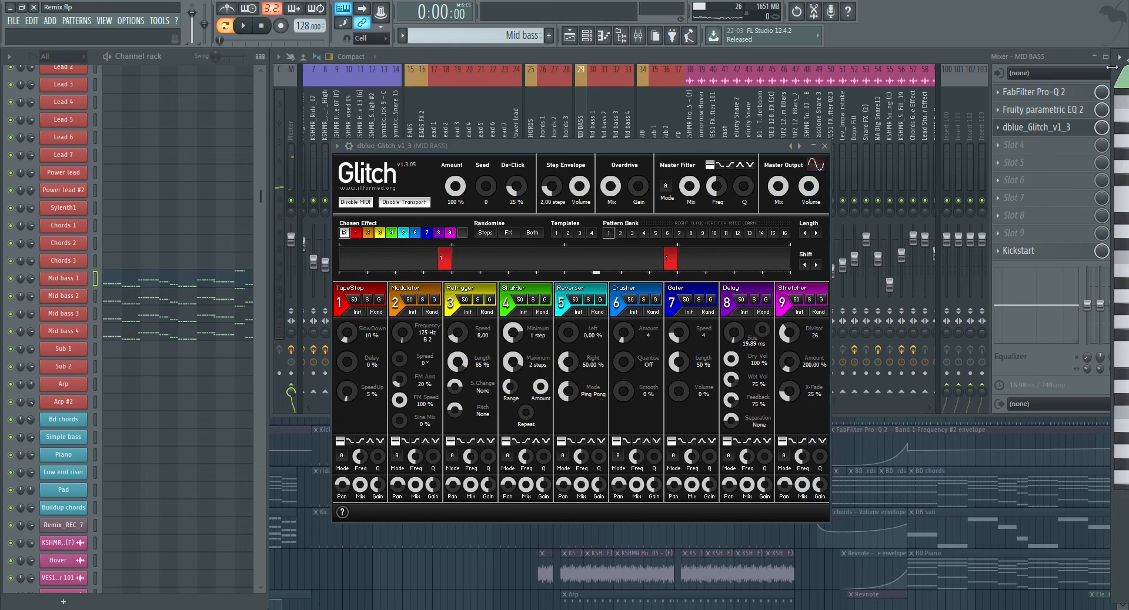
drag(1111, 67, 177, 68)
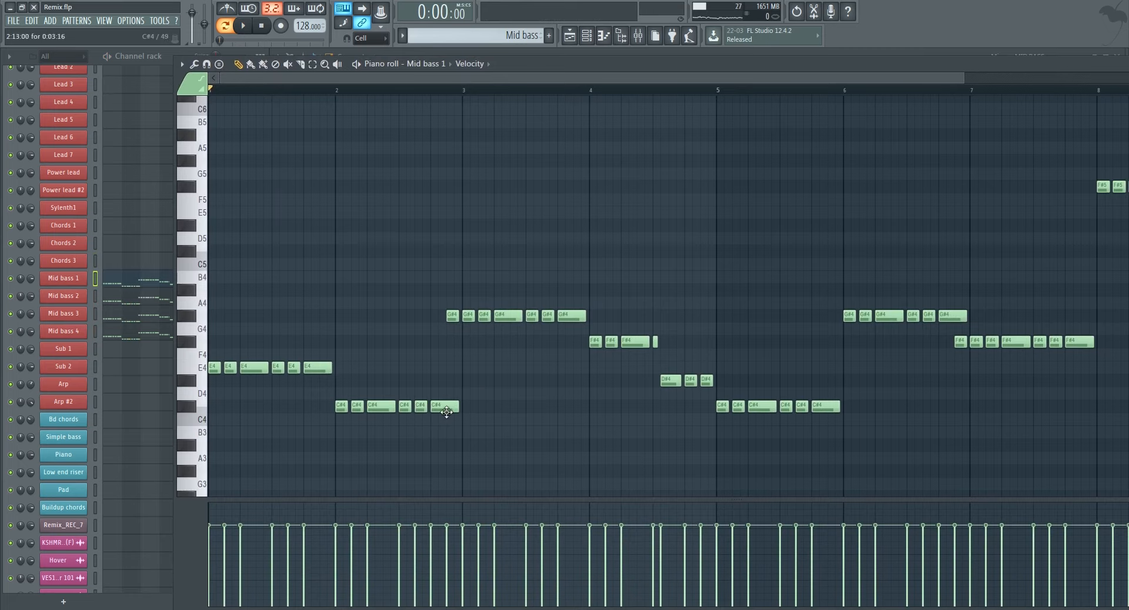
drag(1091, 64, 851, 65)
click(1044, 64)
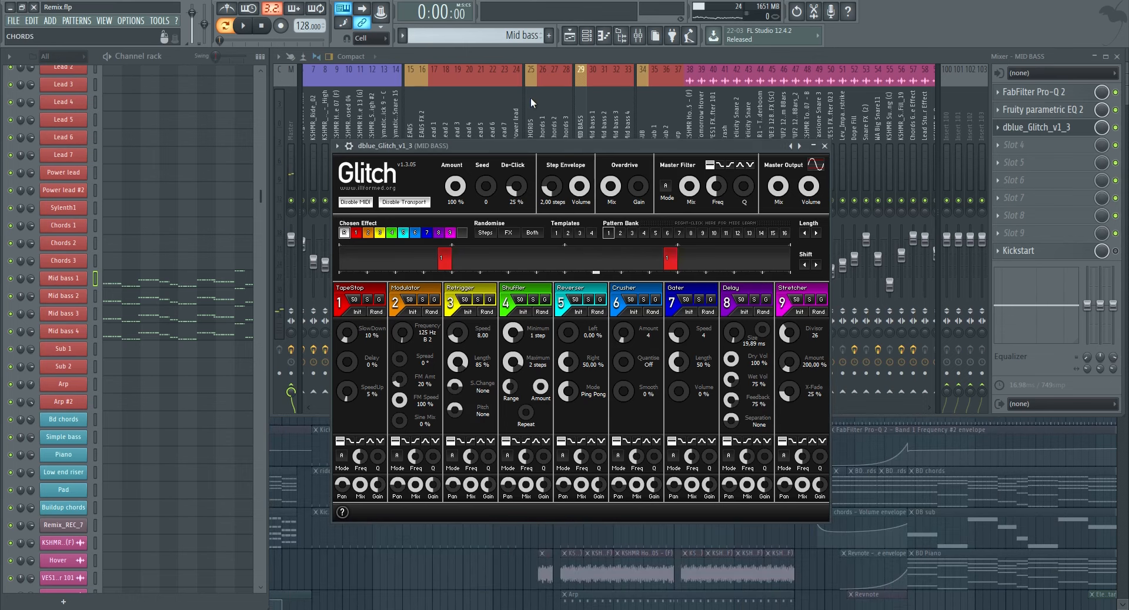
Play the mid bass again and check how dblue_Glitch_v1_3 on the MID BASS bus affects it.
key(space)
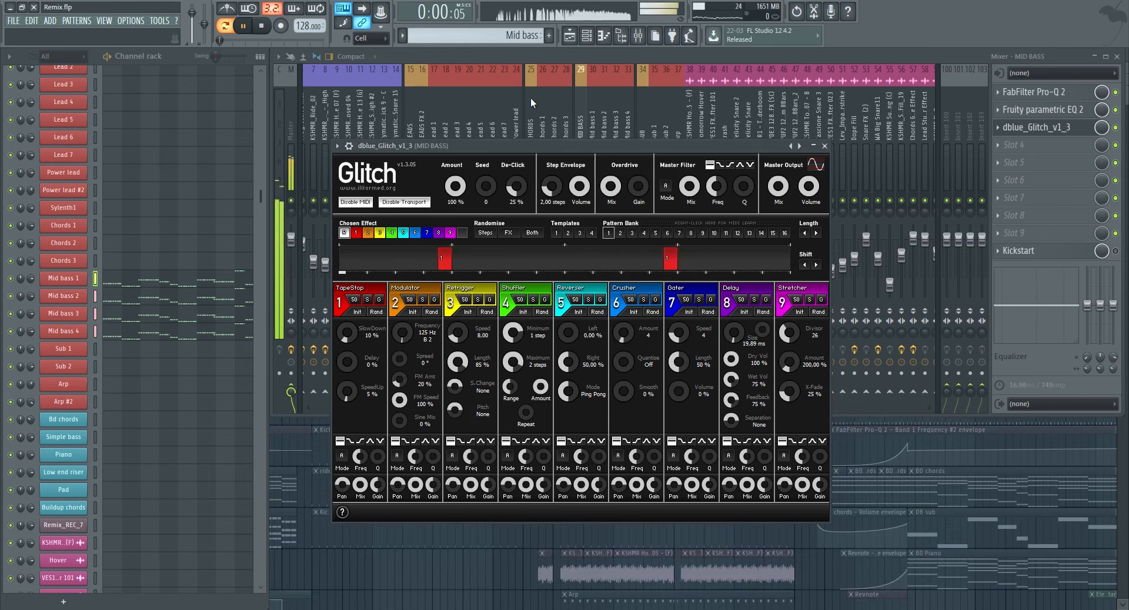
click(825, 146)
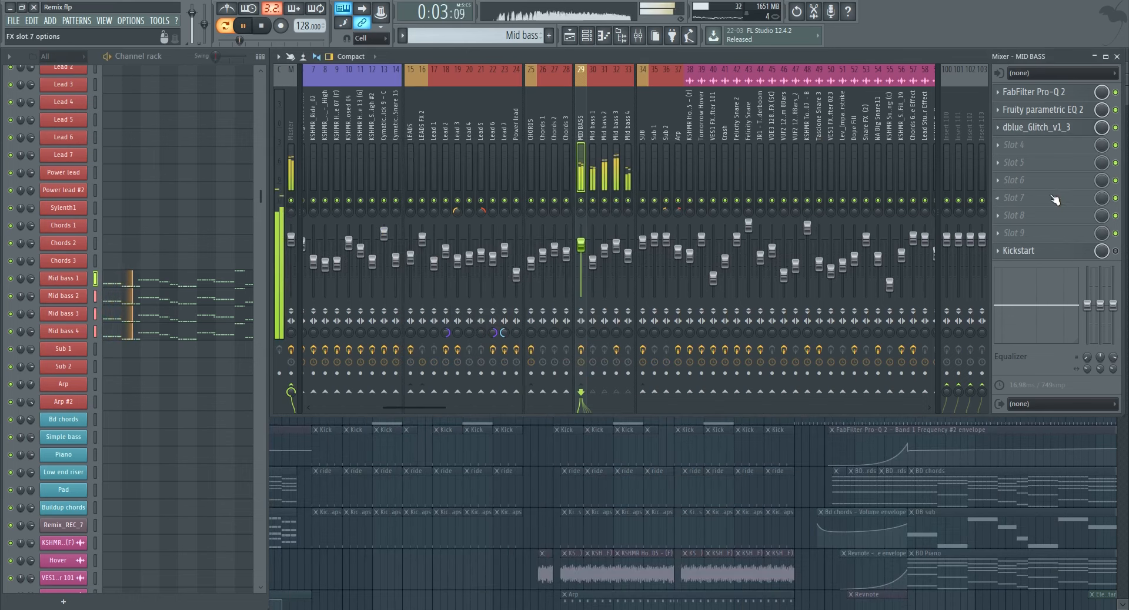
click(1057, 131)
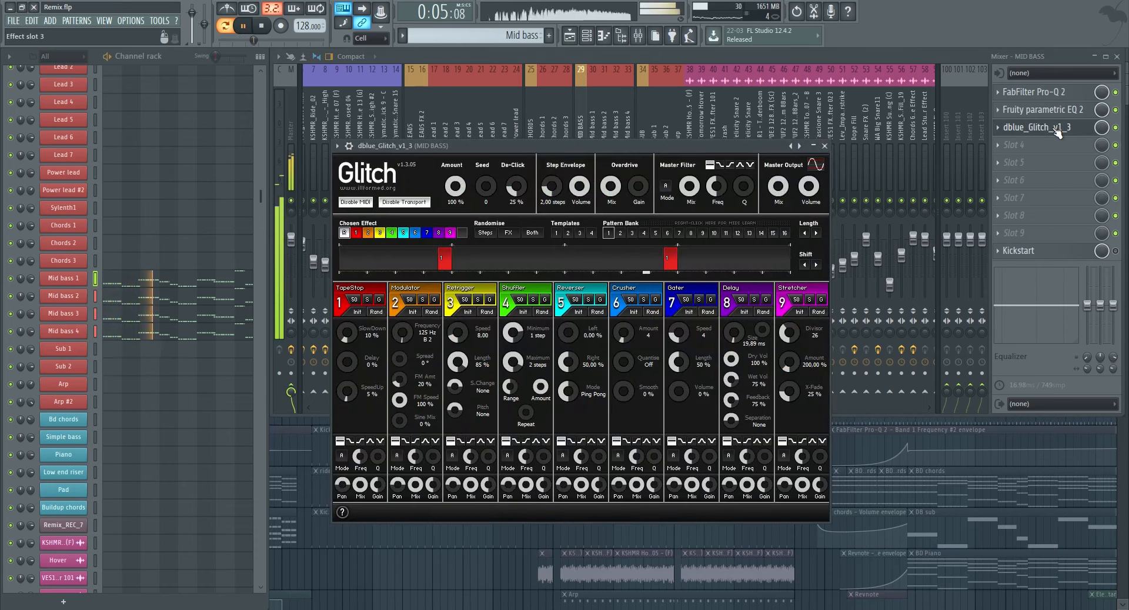
key(space)
Enable Kickstart on the MID BASS bus and play the mid bass with its window in full view.
click(1063, 254)
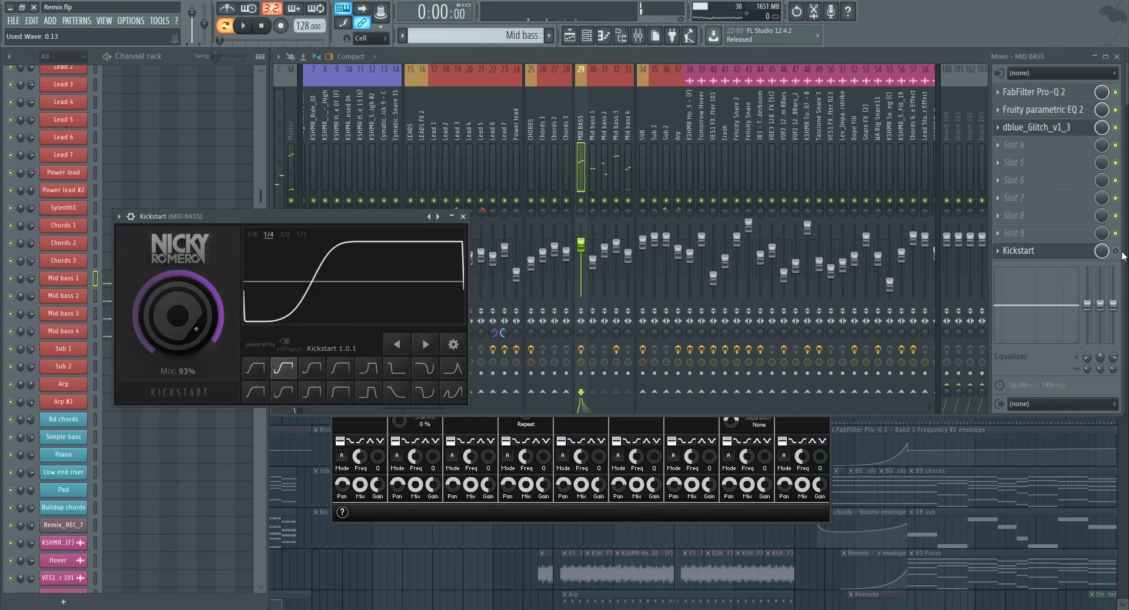
click(1117, 253)
key(space)
drag(227, 217, 496, 159)
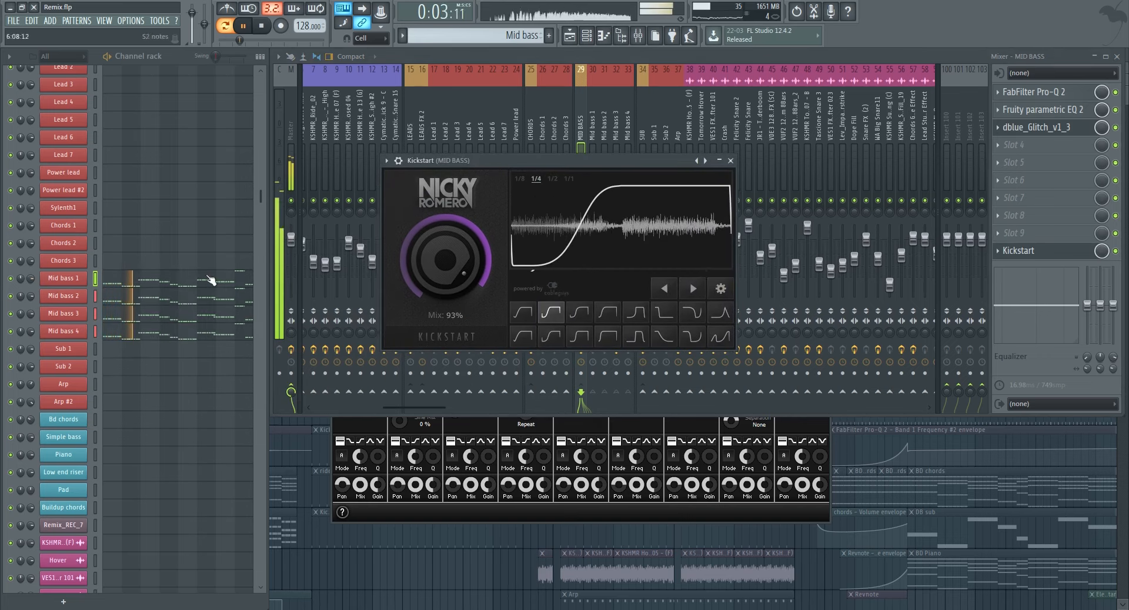
key(space)
Play the Mid bass 1, Mid bass 2 and Mid bass 3 layers in isolation with their Sylenth1 patches in view.
click(69, 278)
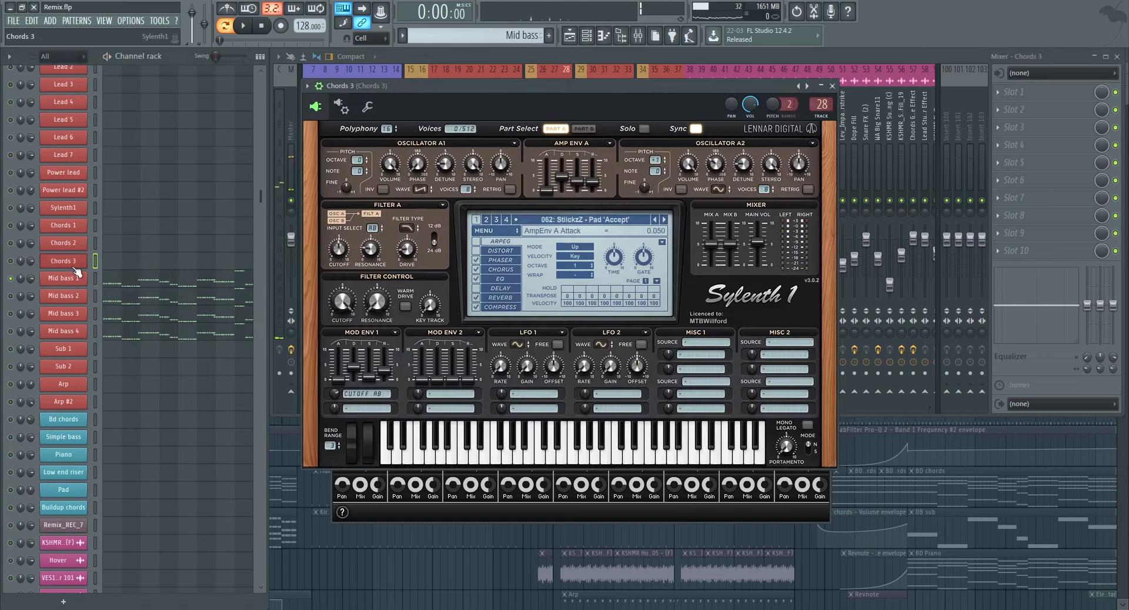
key(space)
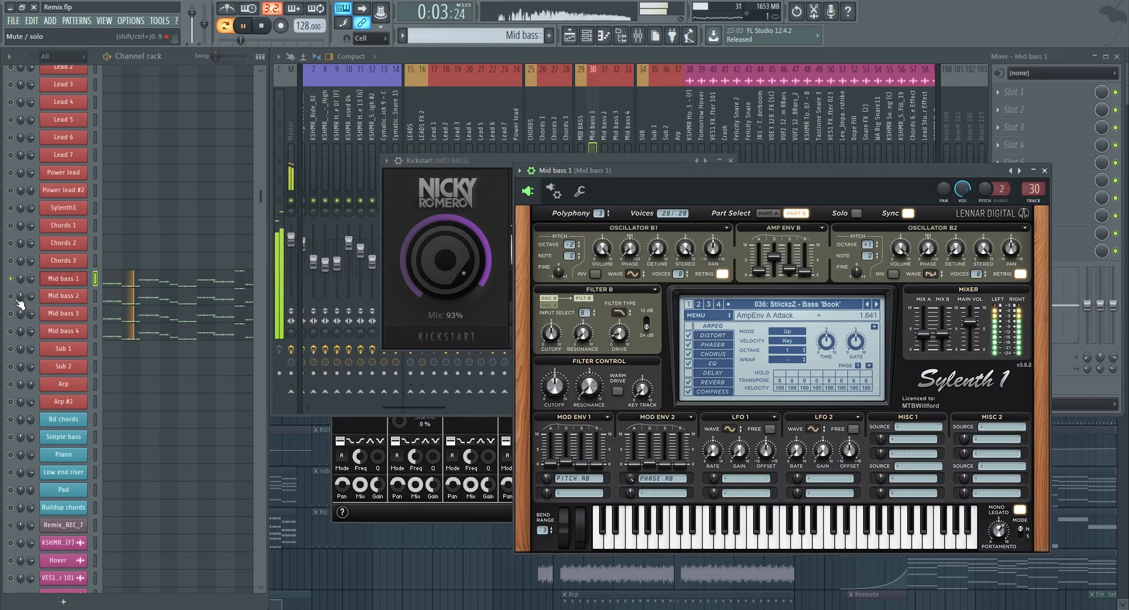
click(82, 297)
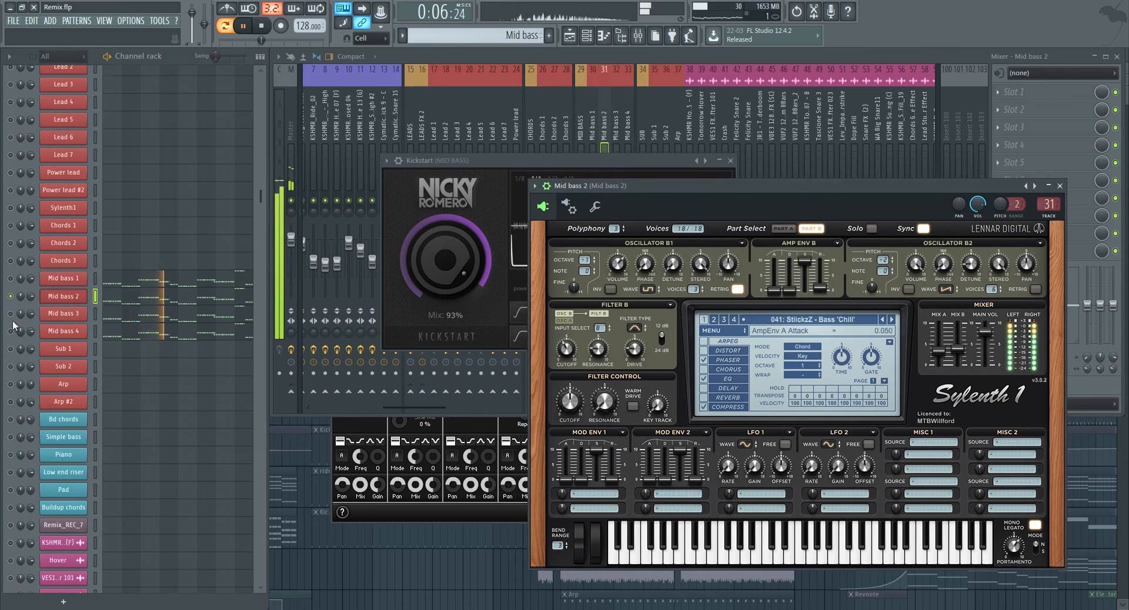
click(79, 314)
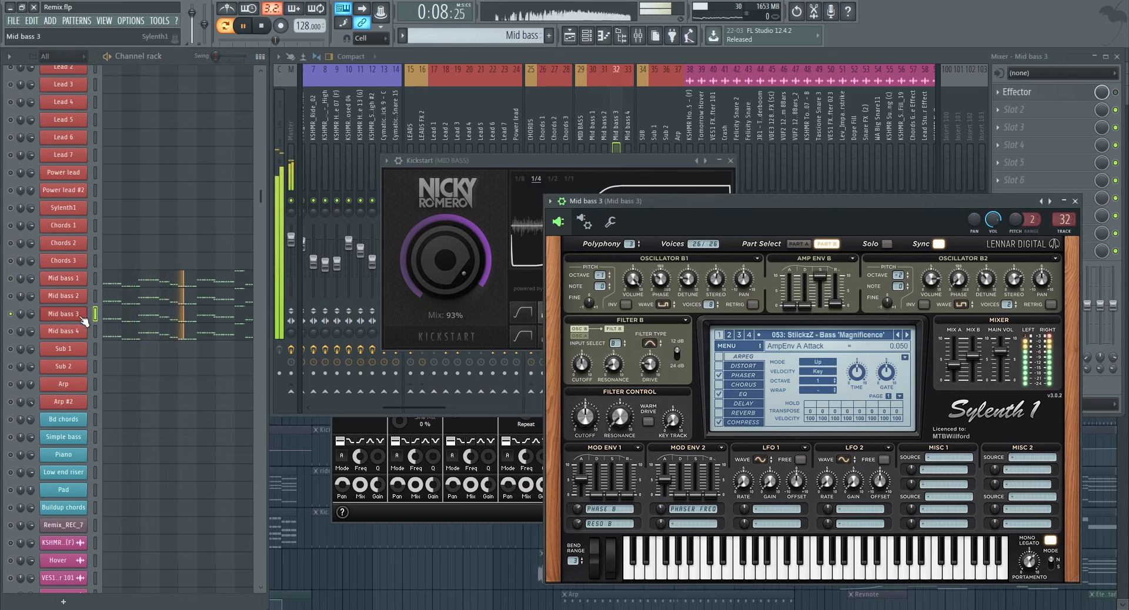
key(space)
click(1075, 201)
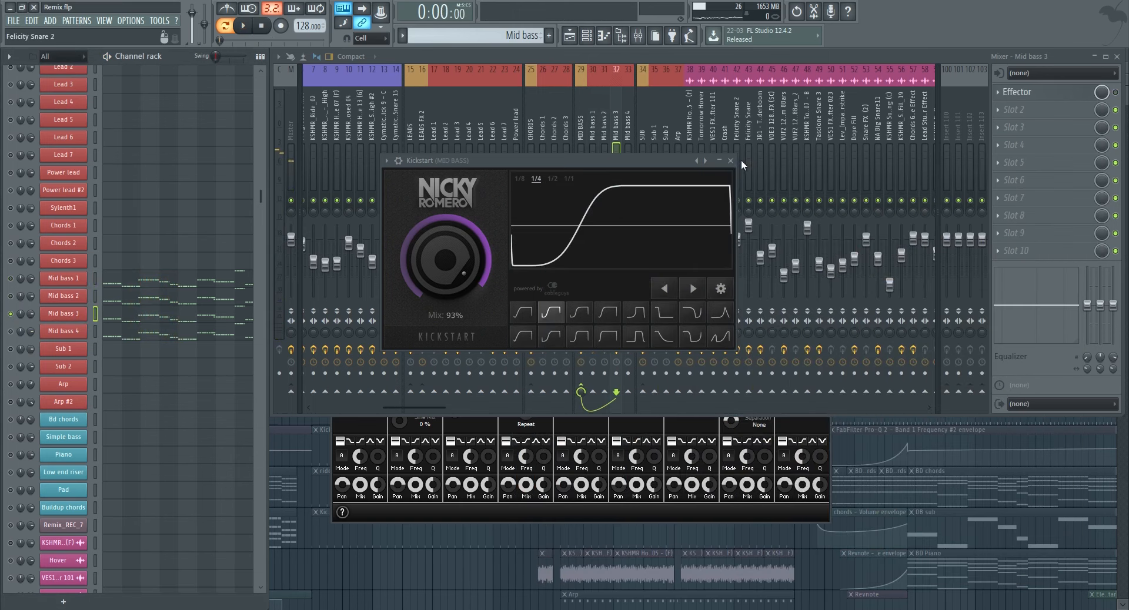
Close the Kickstart window, play the Mid bass 4 layer alone and bring all channels back in.
click(730, 161)
key(space)
click(628, 191)
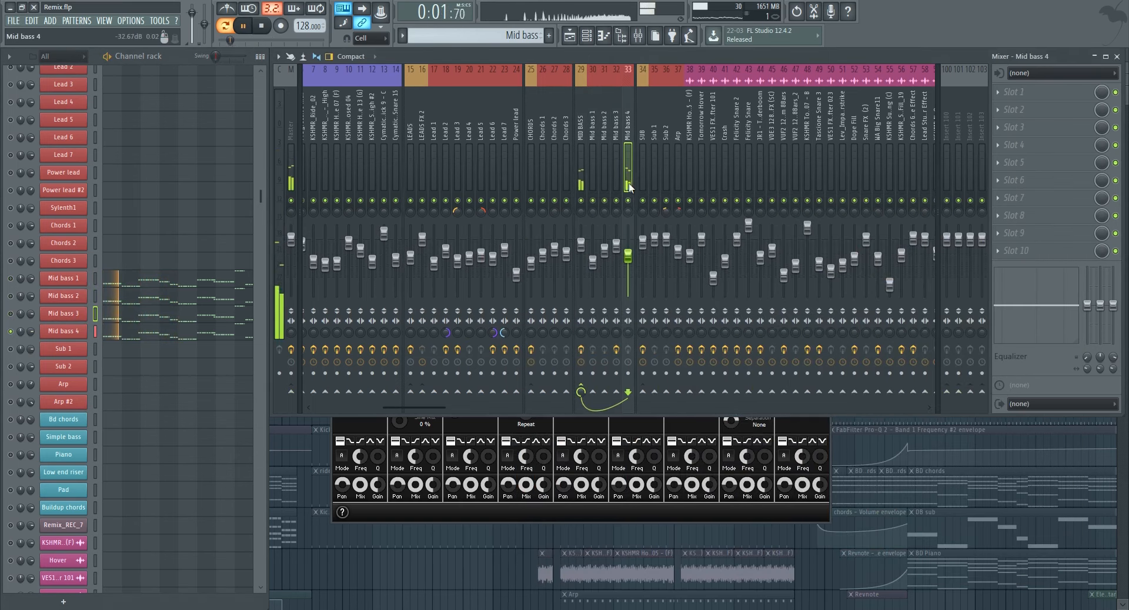
right_click(11, 332)
key(space)
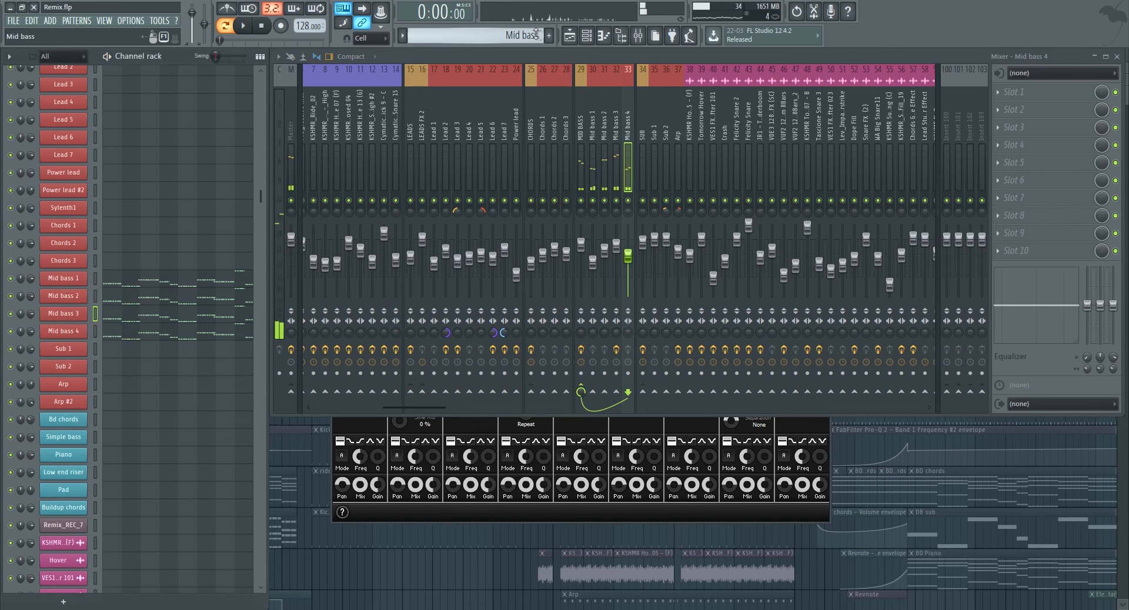
Switch to the Sub pattern and play it while inspecting The Glue x64 and Maximus on the SUB bus.
scroll(532, 34, down, 1)
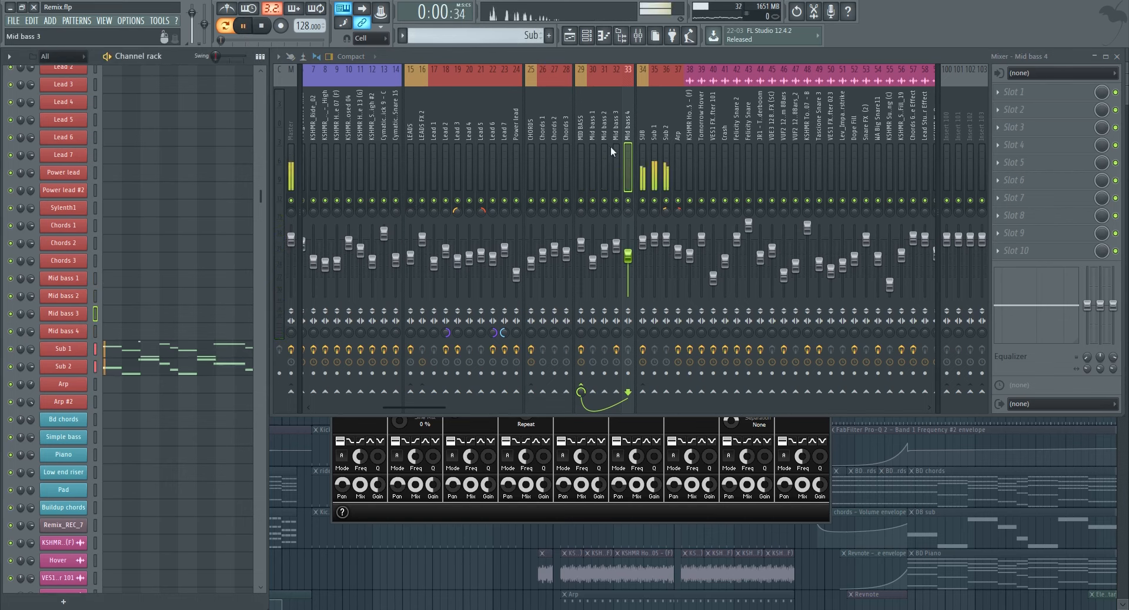
click(642, 178)
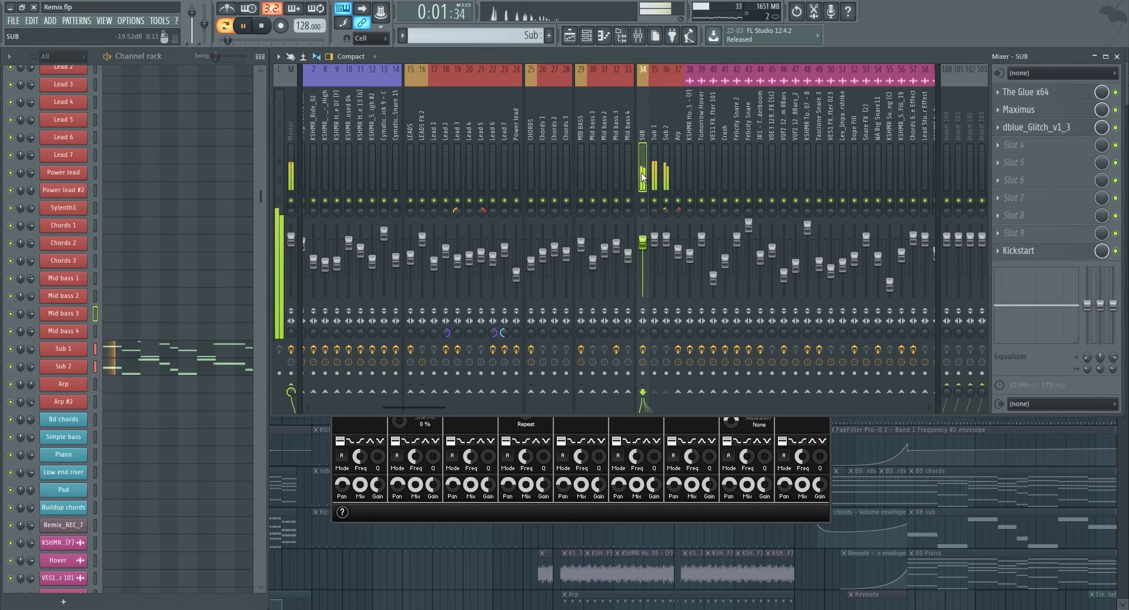
click(1070, 94)
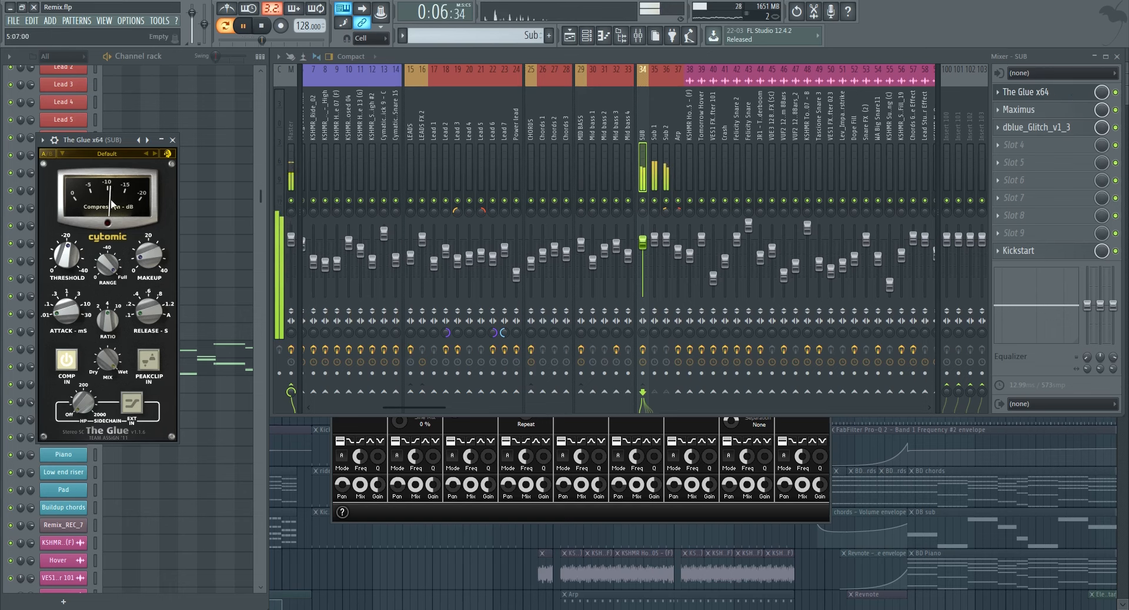
click(1070, 110)
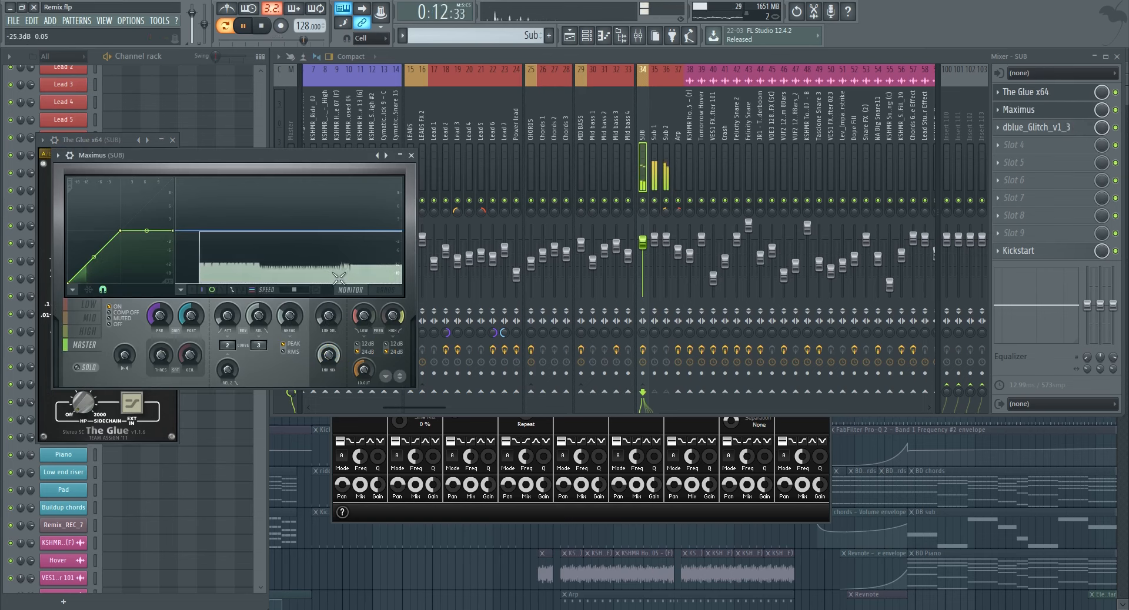
Play the sub while examining the dblue_Glitch_v1_3 TapeStop sequence and the Kickstart curve on the SUB bus.
click(1038, 127)
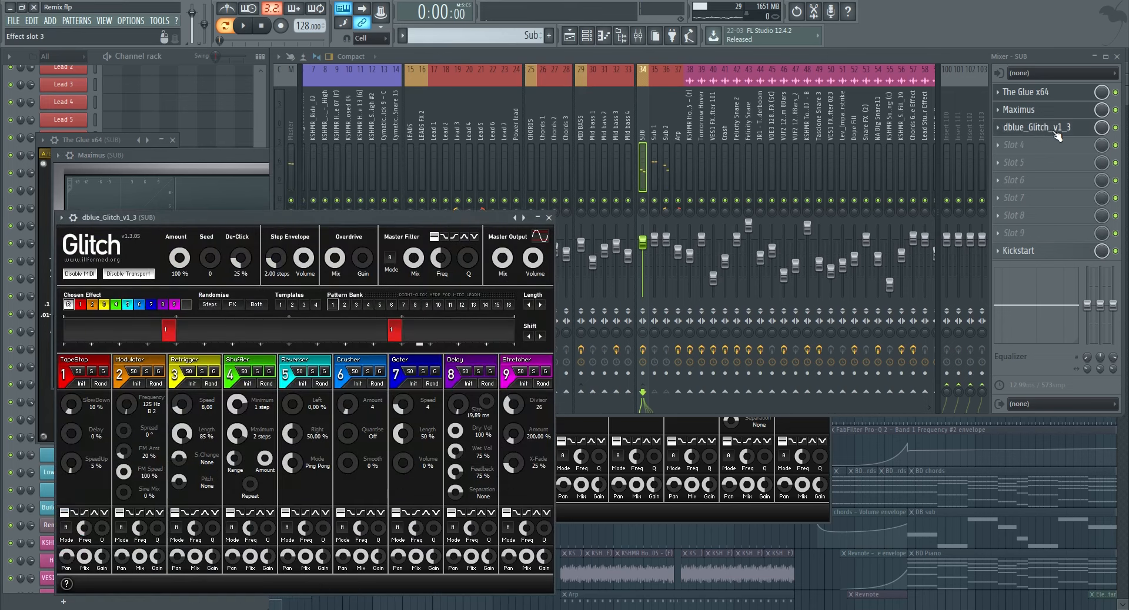
key(space)
drag(369, 221, 519, 155)
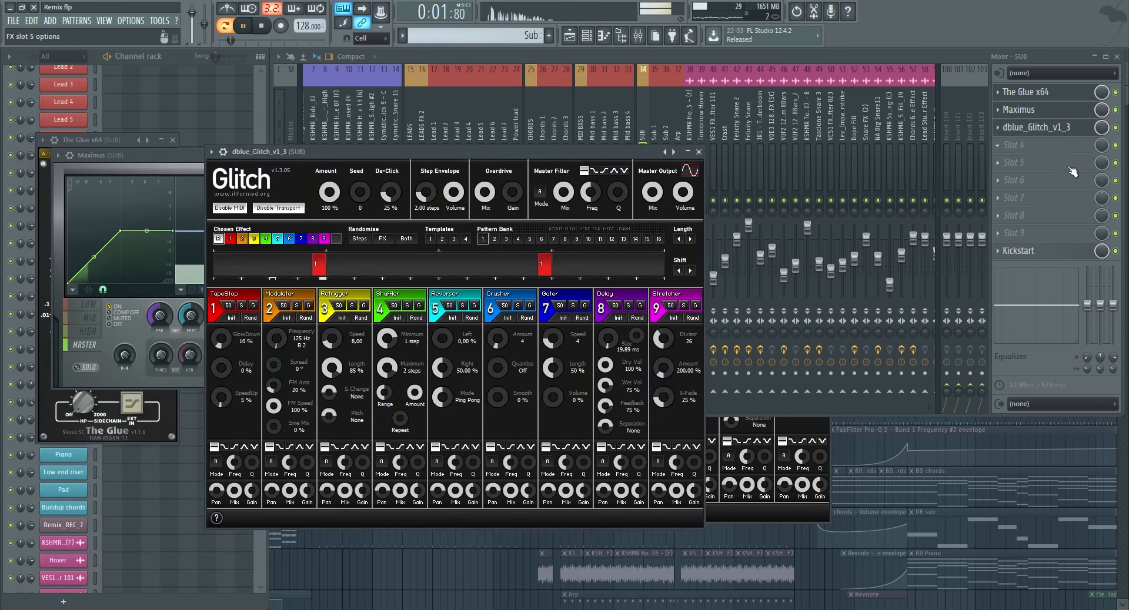
click(1043, 253)
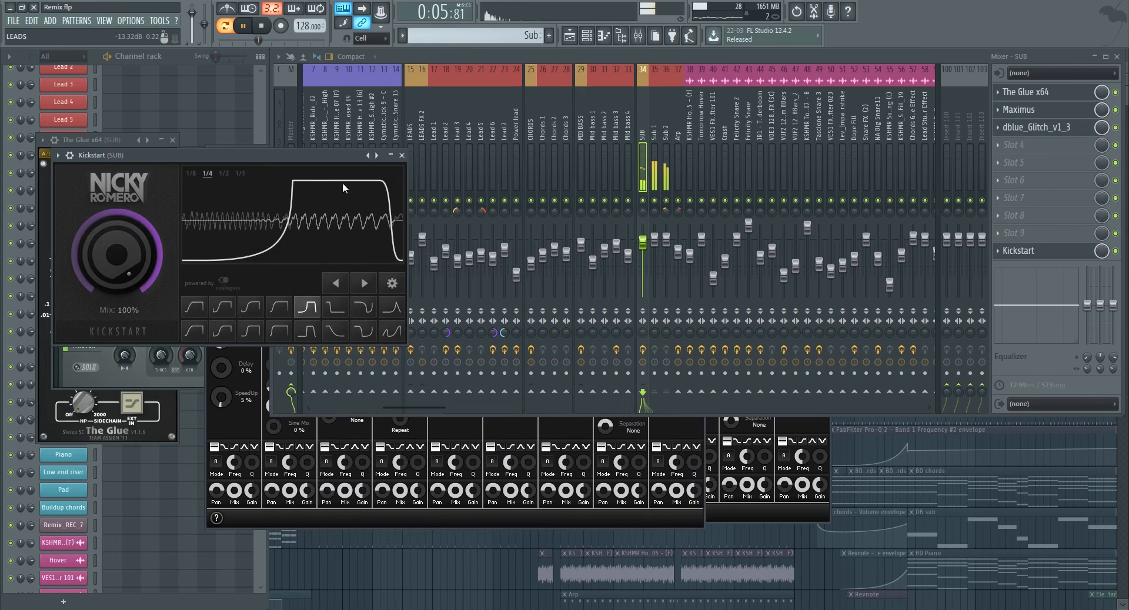
Stop playback and clear the SUB effect windows and the mixer off the playlist.
key(space)
click(402, 155)
click(192, 160)
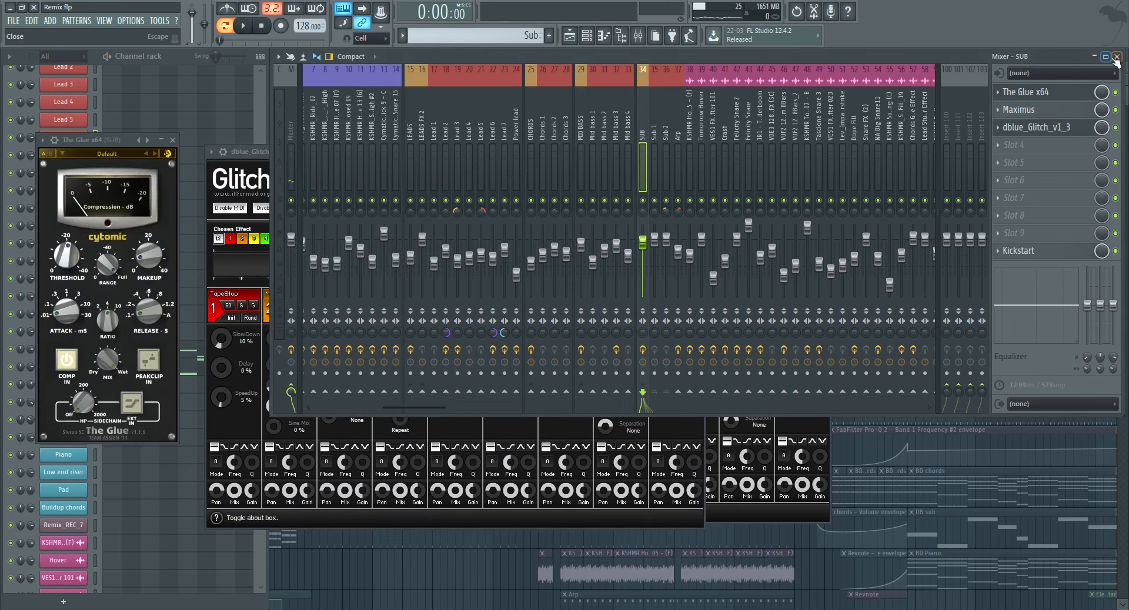
click(1117, 57)
click(711, 153)
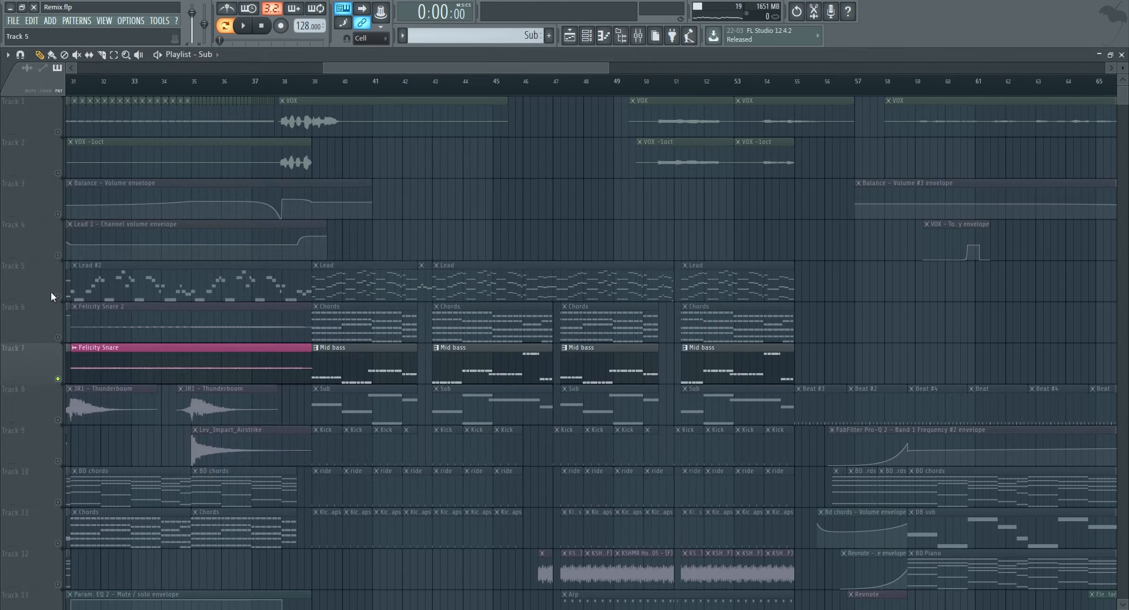
Enable only playlist Tracks 5 to 8 and play the lead, chords, mid bass and sub together from bar 39.
right_click(57, 297)
click(58, 339)
click(57, 379)
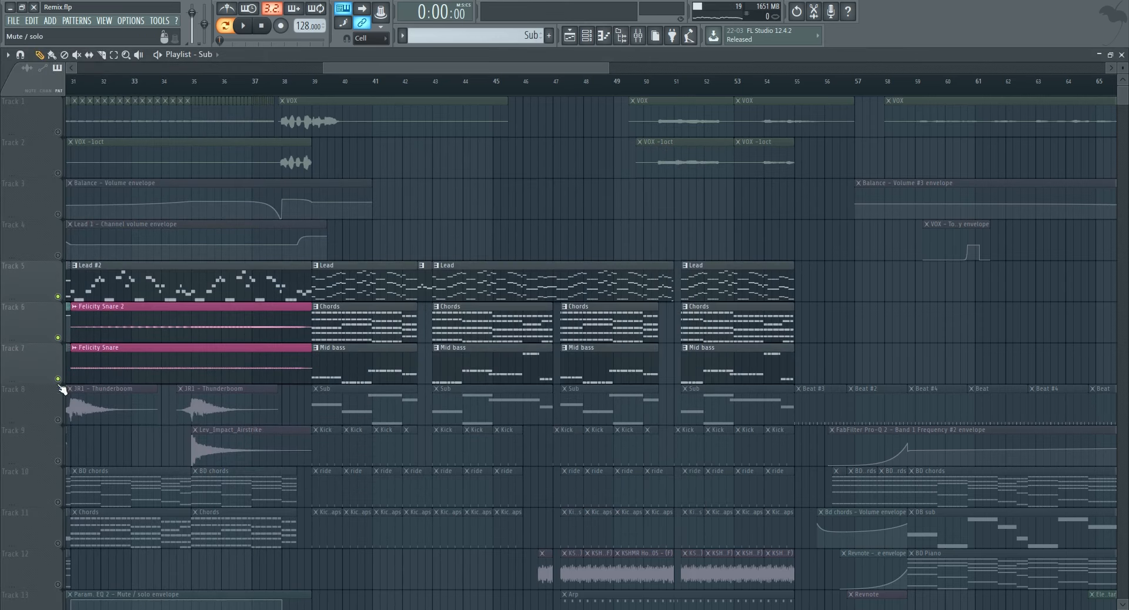
click(58, 420)
click(316, 80)
key(space)
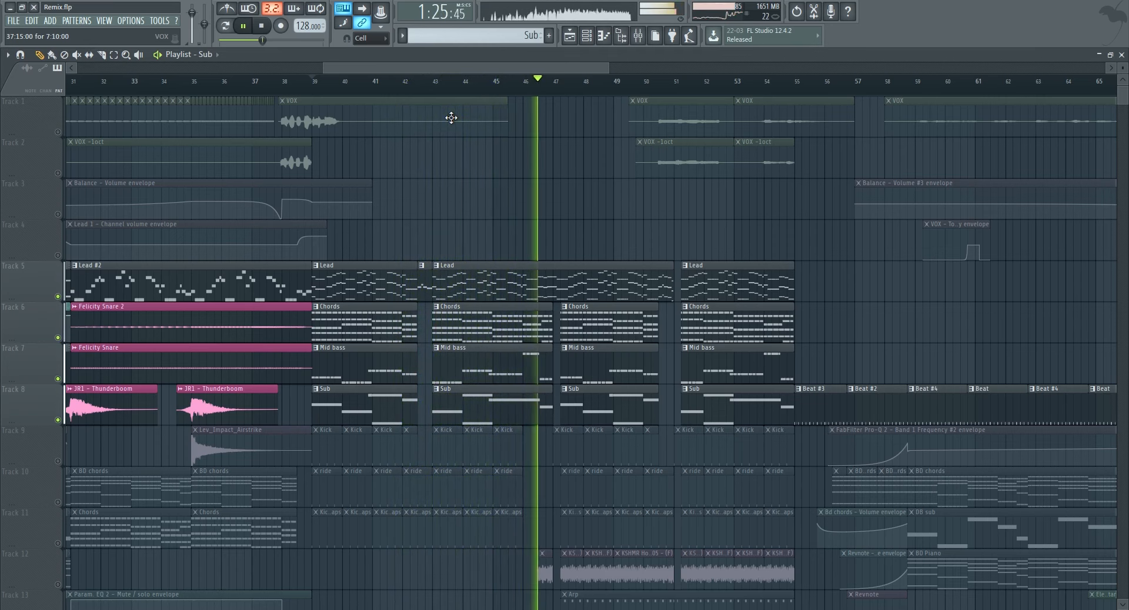
key(space)
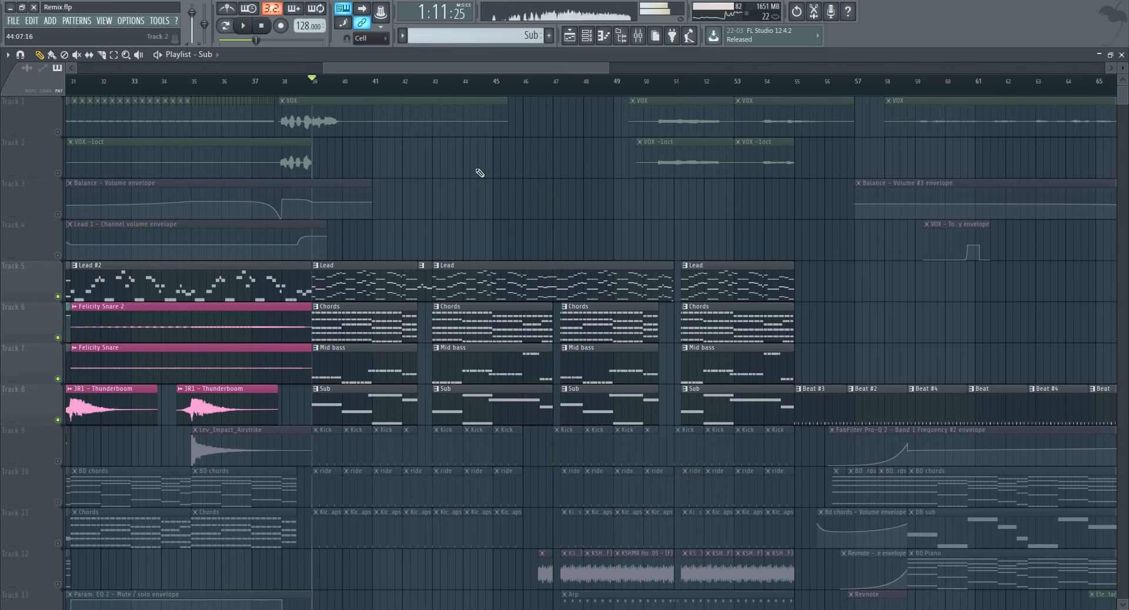
Solo Track 9 in the playlist and play its kick clips from bar 39.
scroll(543, 271, down, 5)
scroll(539, 265, up, 3)
scroll(540, 263, up, 3)
scroll(531, 258, down, 5)
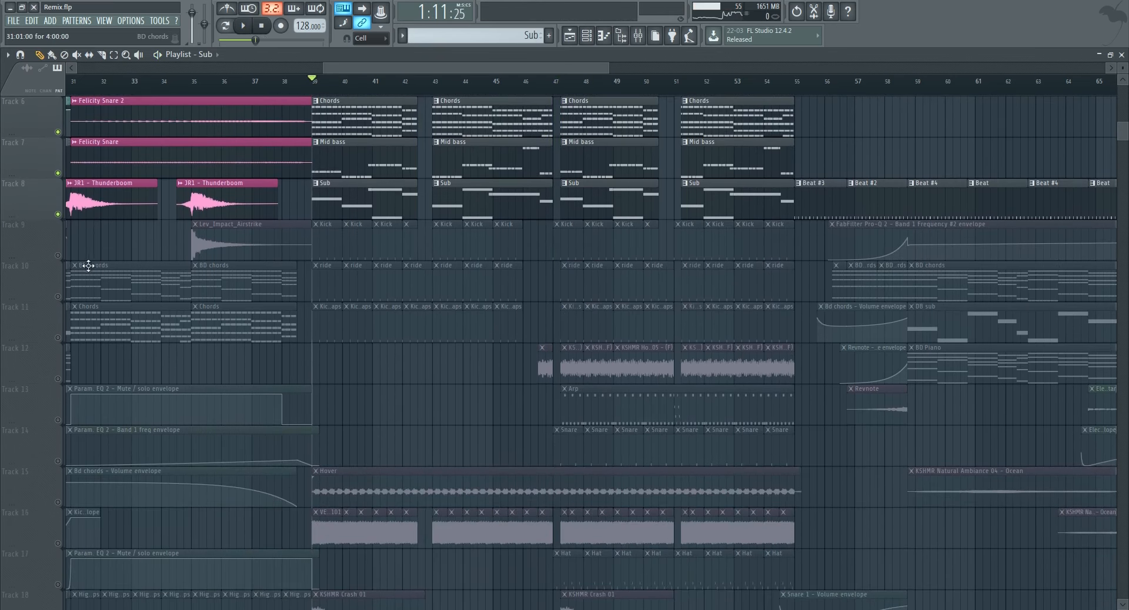
right_click(58, 257)
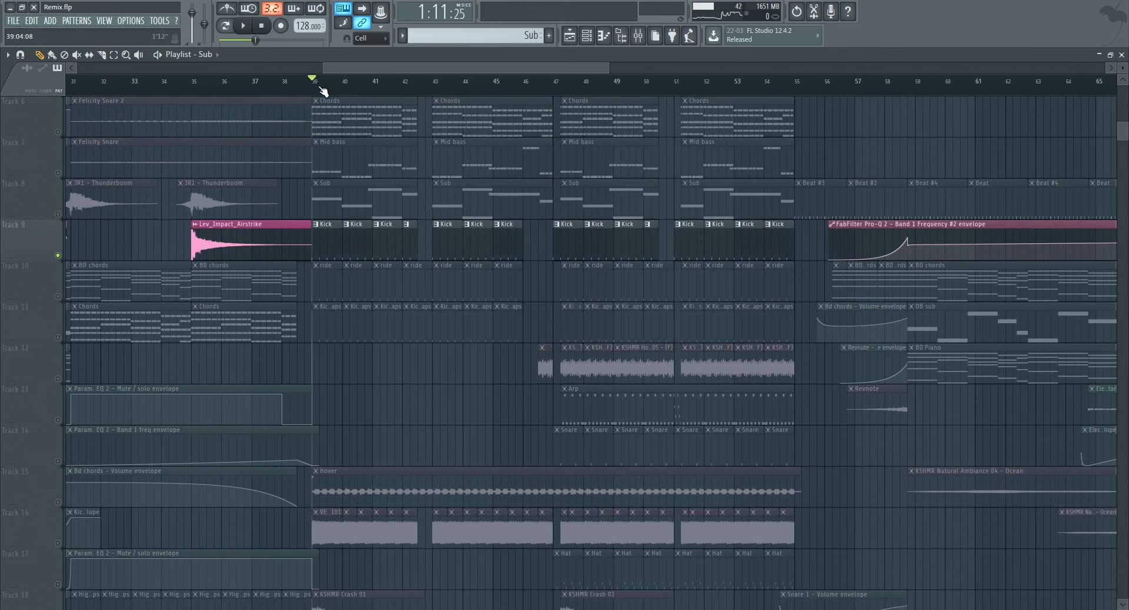
key(space)
Select the Kick pattern and inspect the Fruity parametric EQ 2 on the Progressive Kick mixer track during playback.
click(330, 234)
click(639, 36)
key(space)
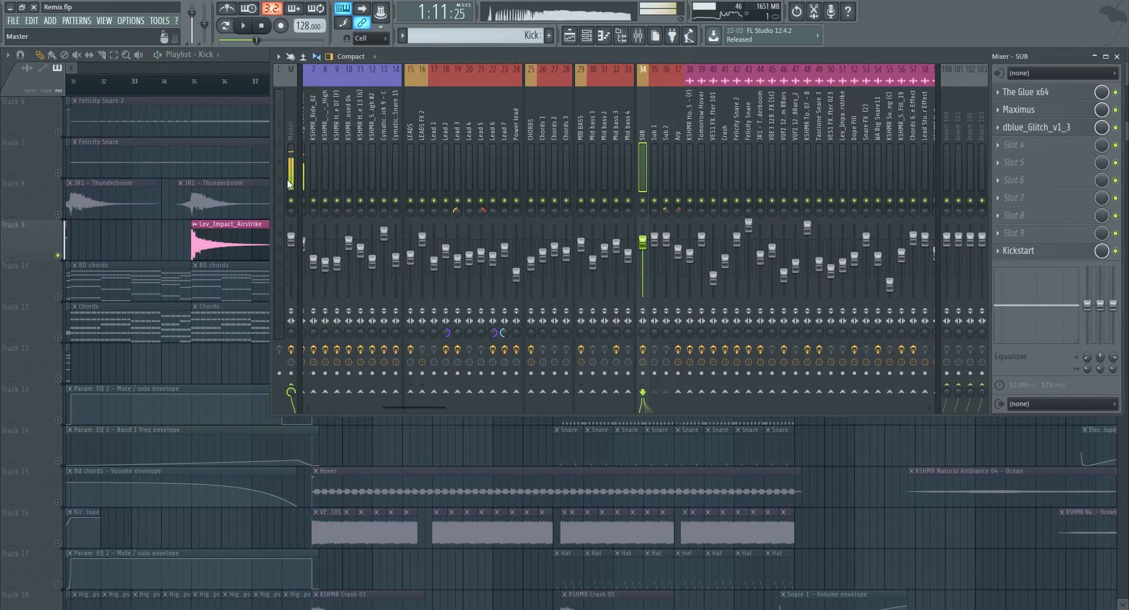
drag(441, 408, 371, 408)
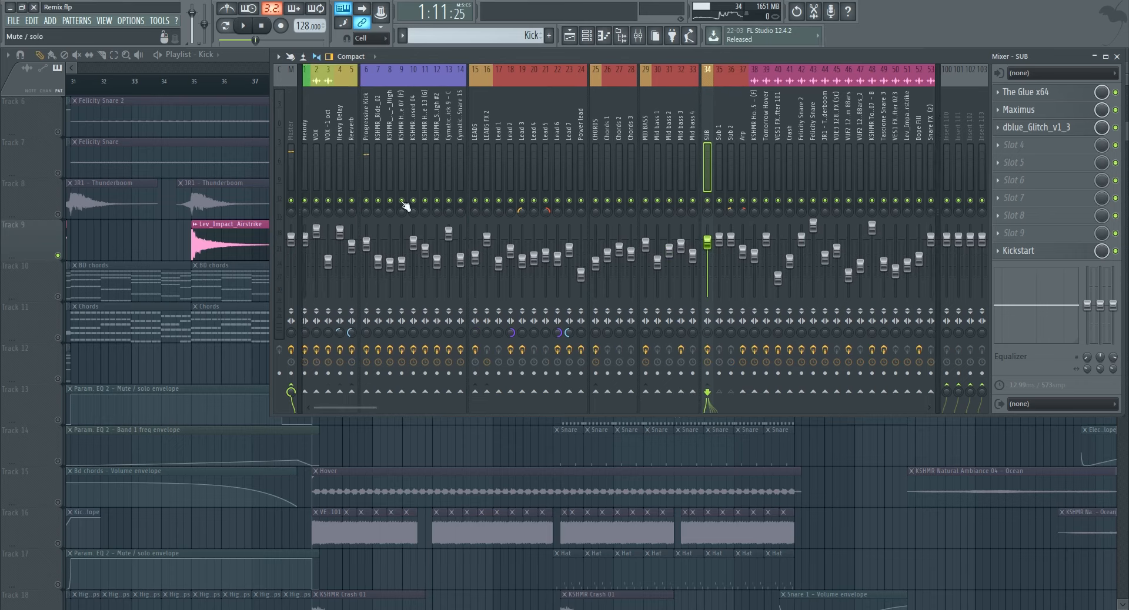
click(373, 166)
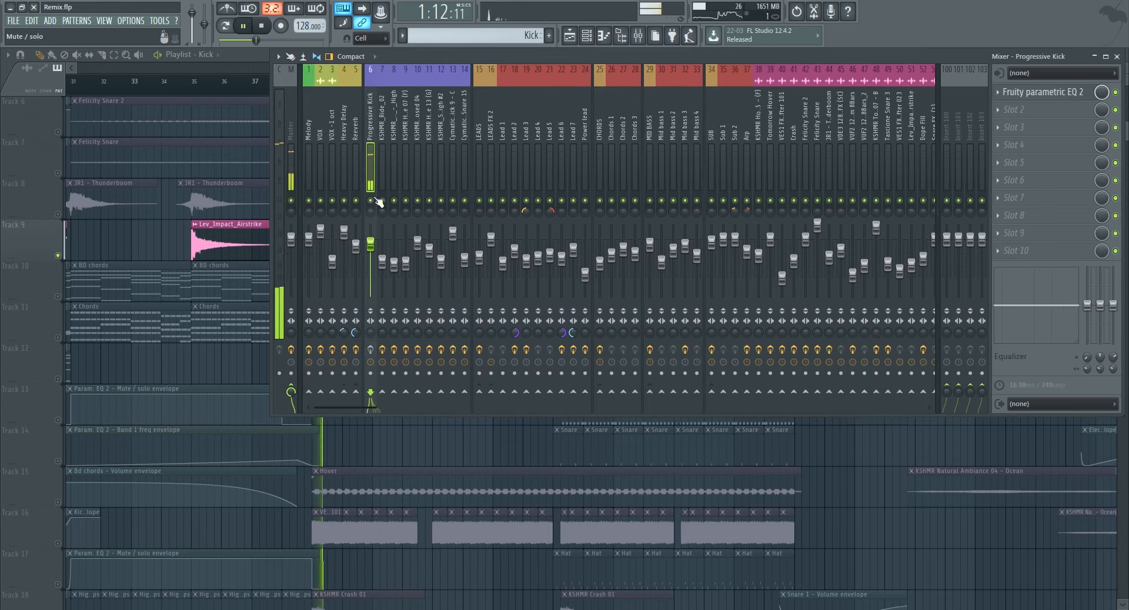
click(1043, 94)
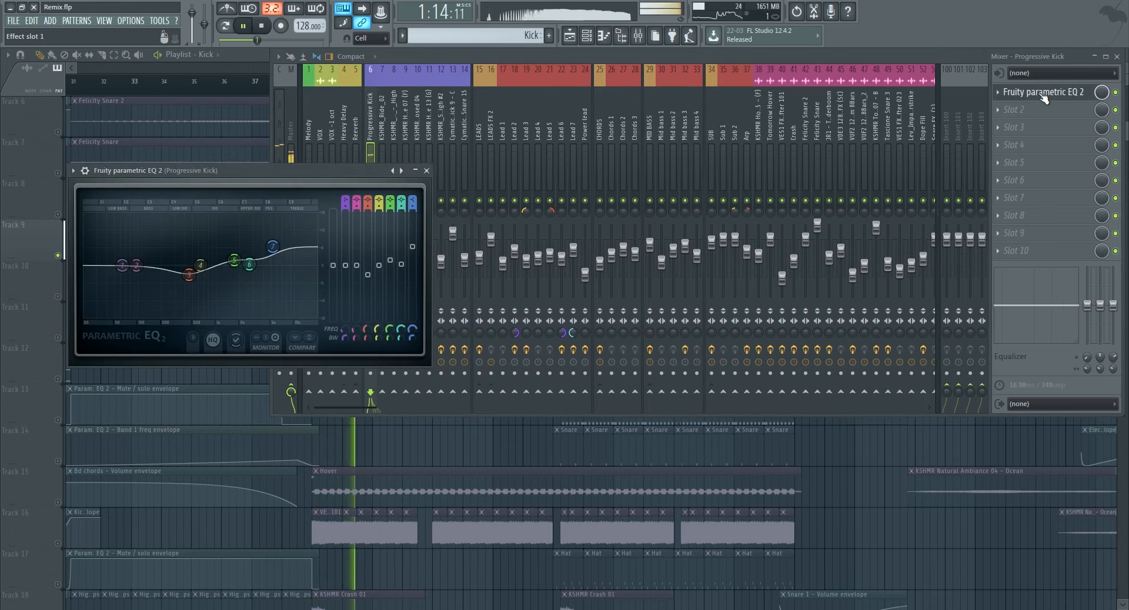
click(1044, 97)
key(space)
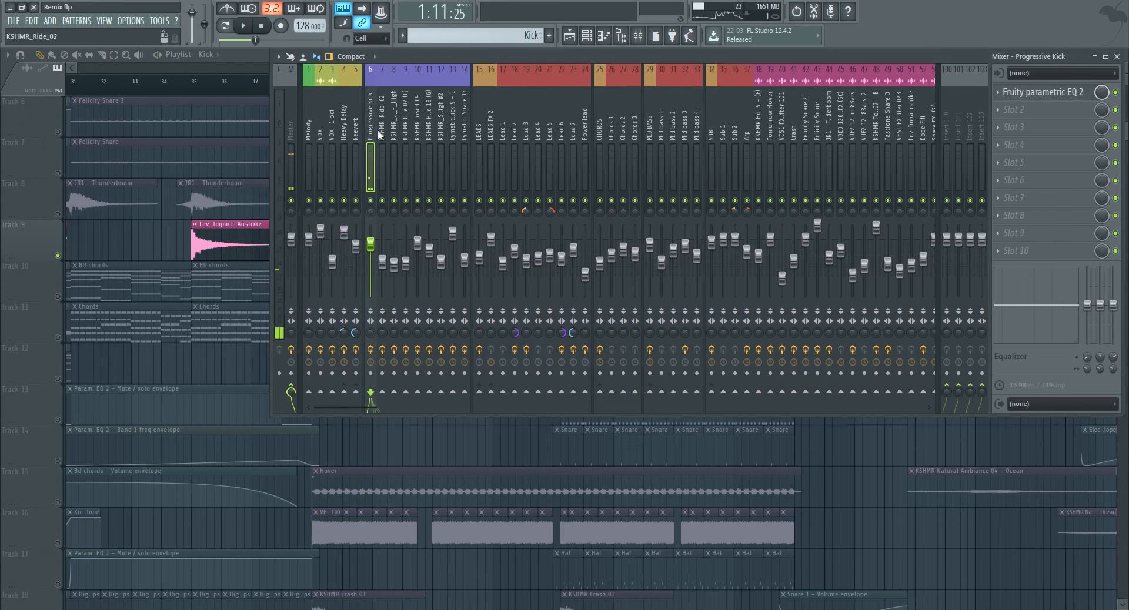
Replay the soloed kick, return to the playlist and stop playback.
key(space)
drag(232, 68, 606, 79)
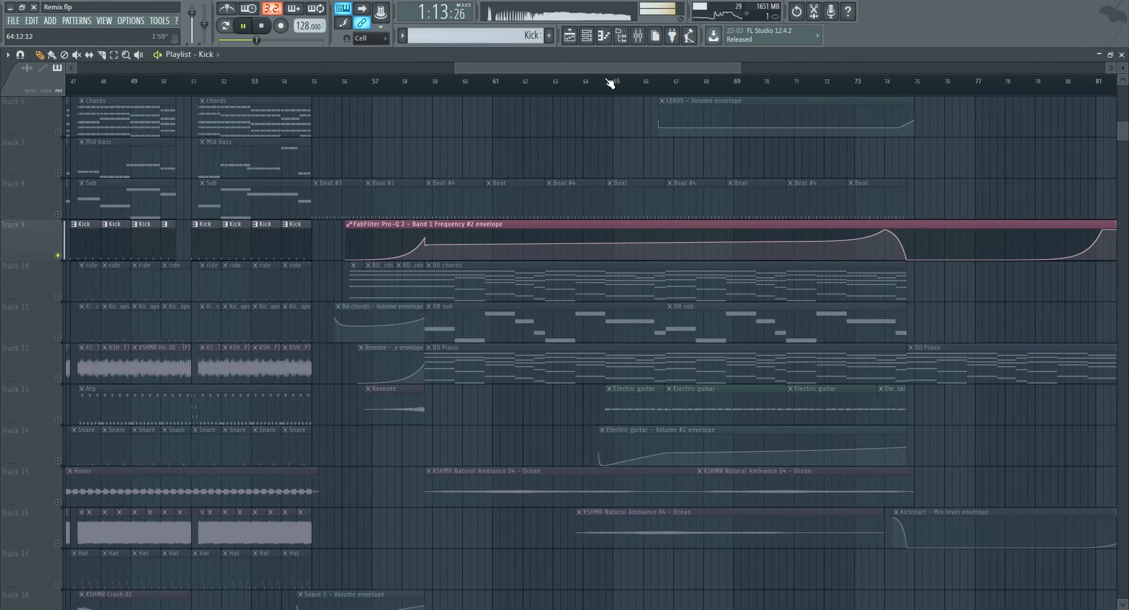
key(space)
Play the soloed ride on Track 10 and check the Fruity parametric EQ 2 on the KSHMR_Ride_02 mixer track.
key(space)
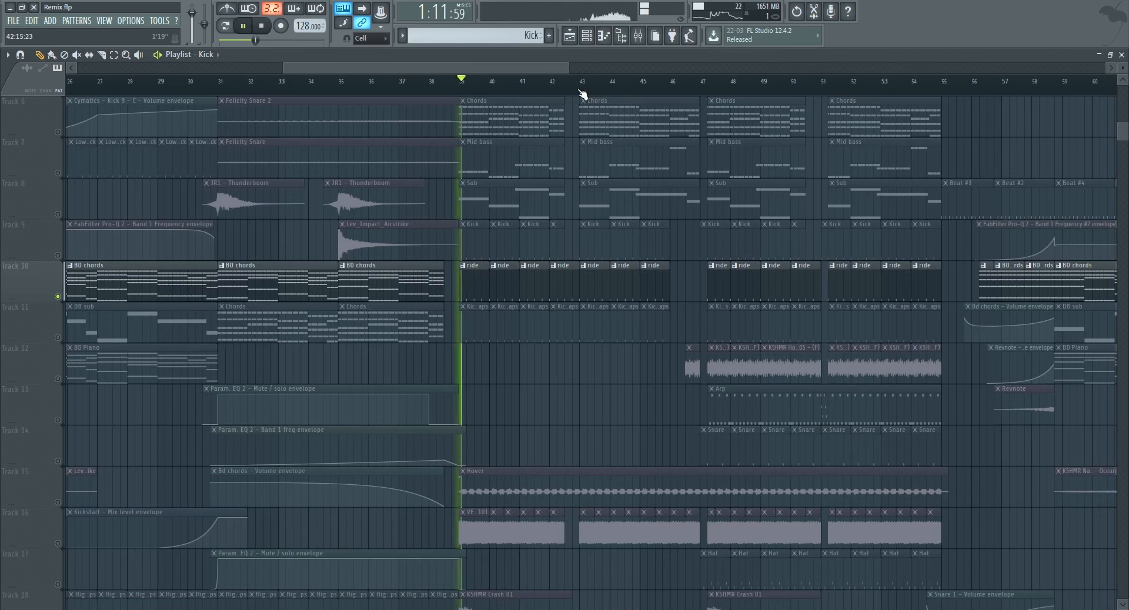
key(F9)
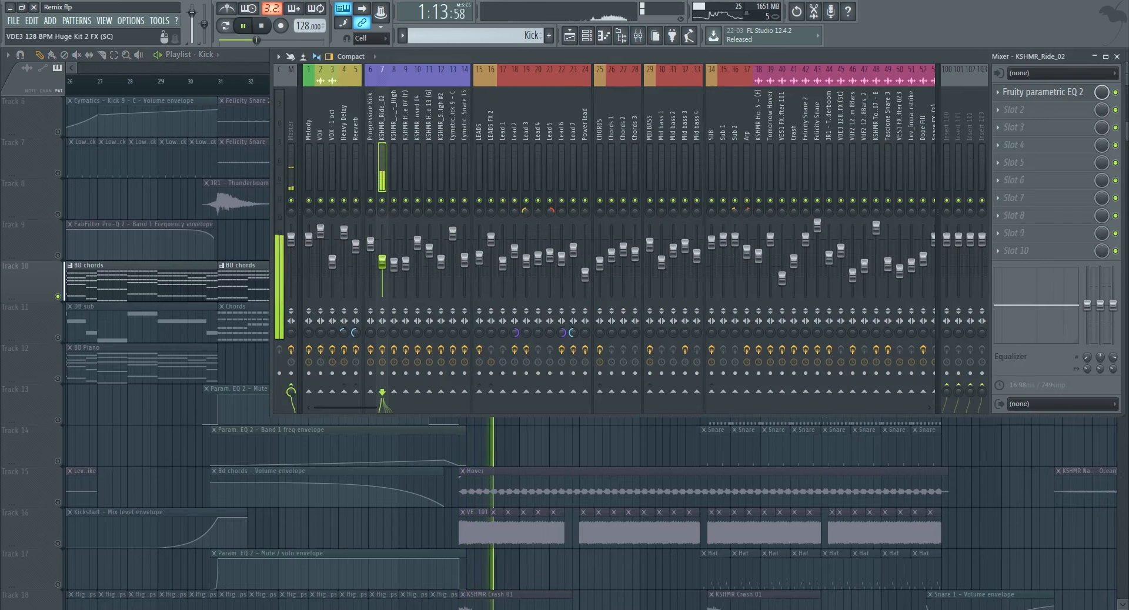
click(1071, 93)
click(1071, 93)
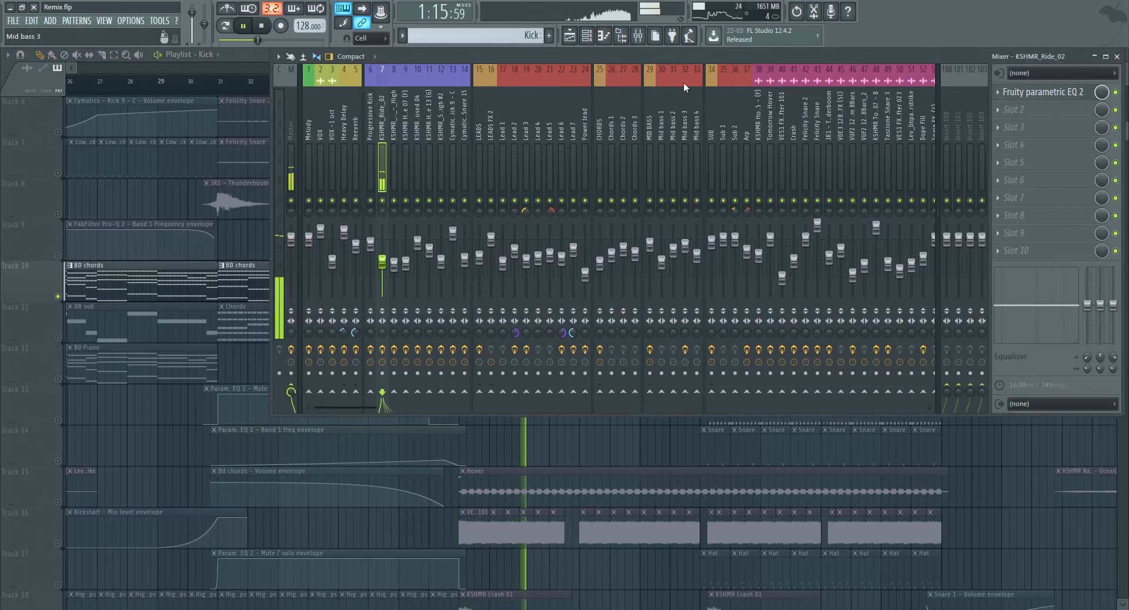
click(1117, 56)
key(space)
Audition the soloed kick claps on Track 11 from bar 39.
scroll(534, 290, down, 2)
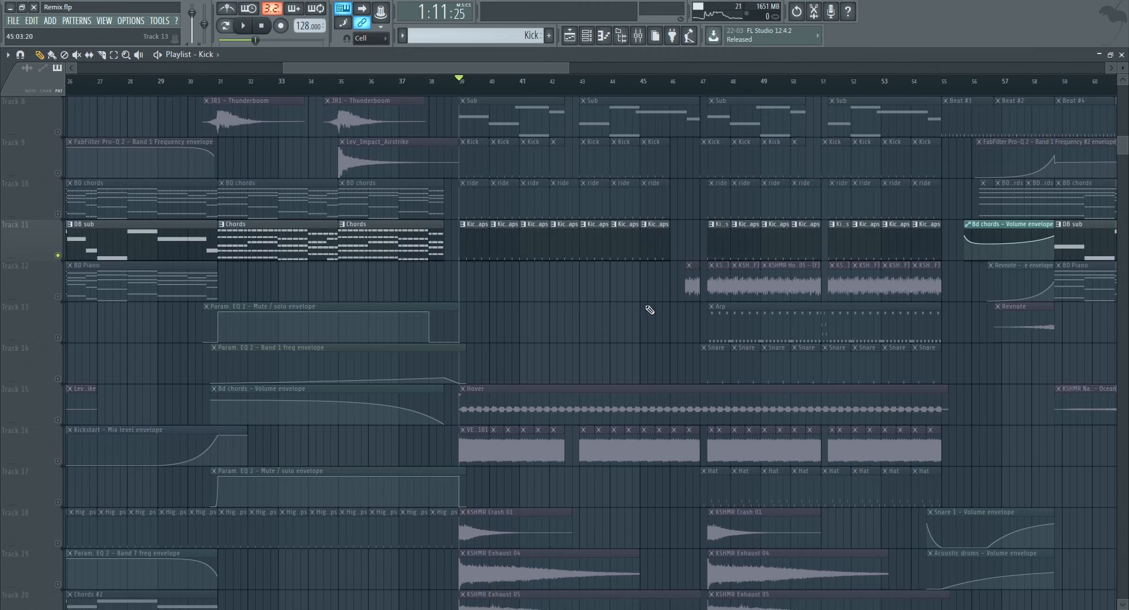
key(space)
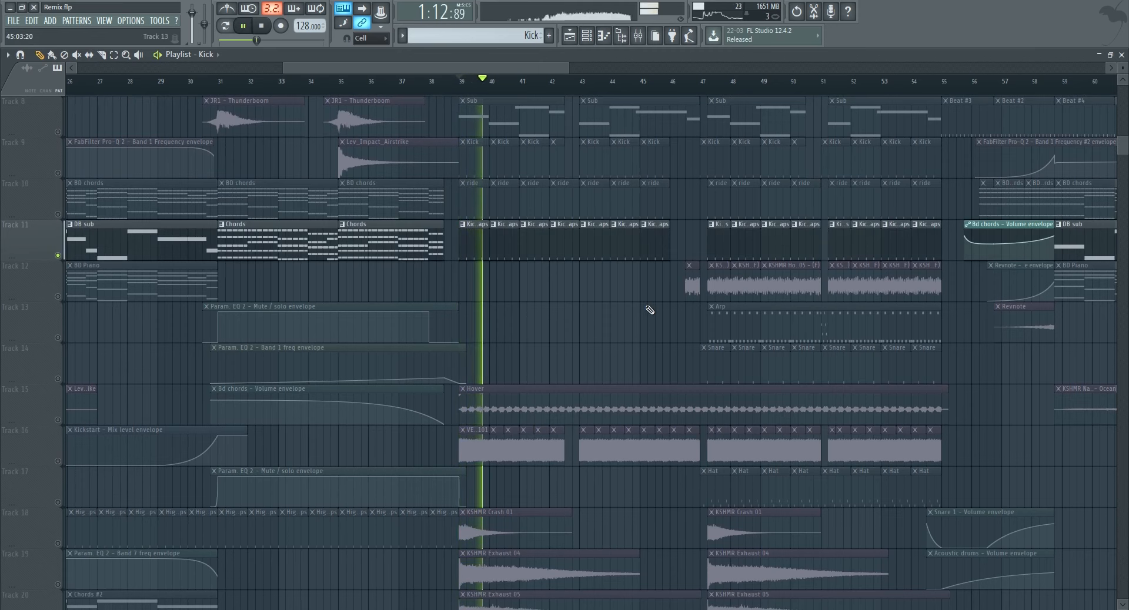
key(space)
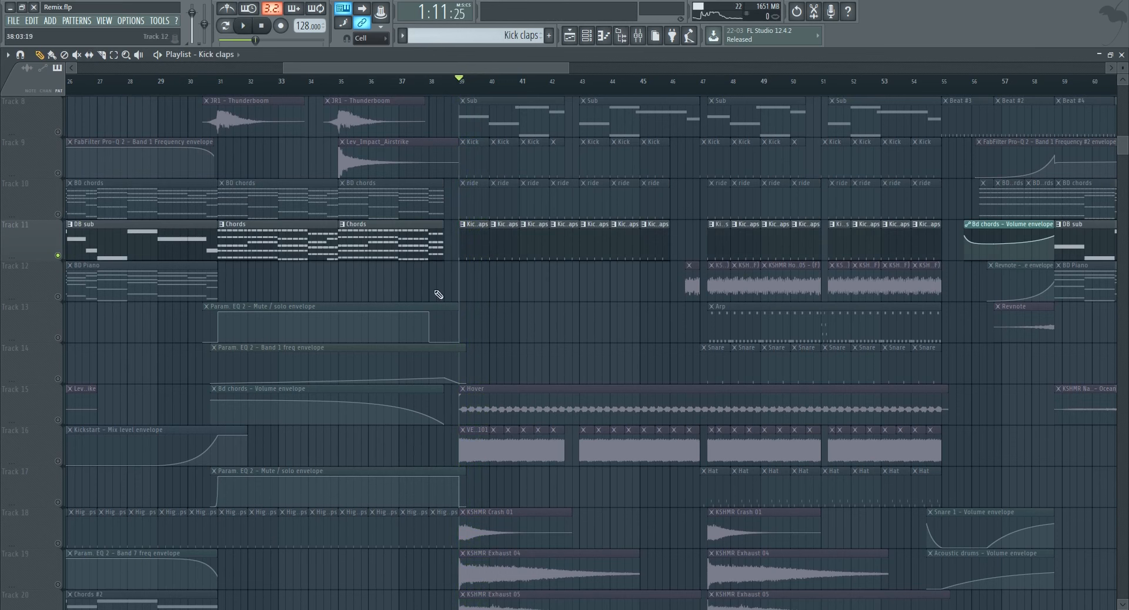
key(space)
key(space)
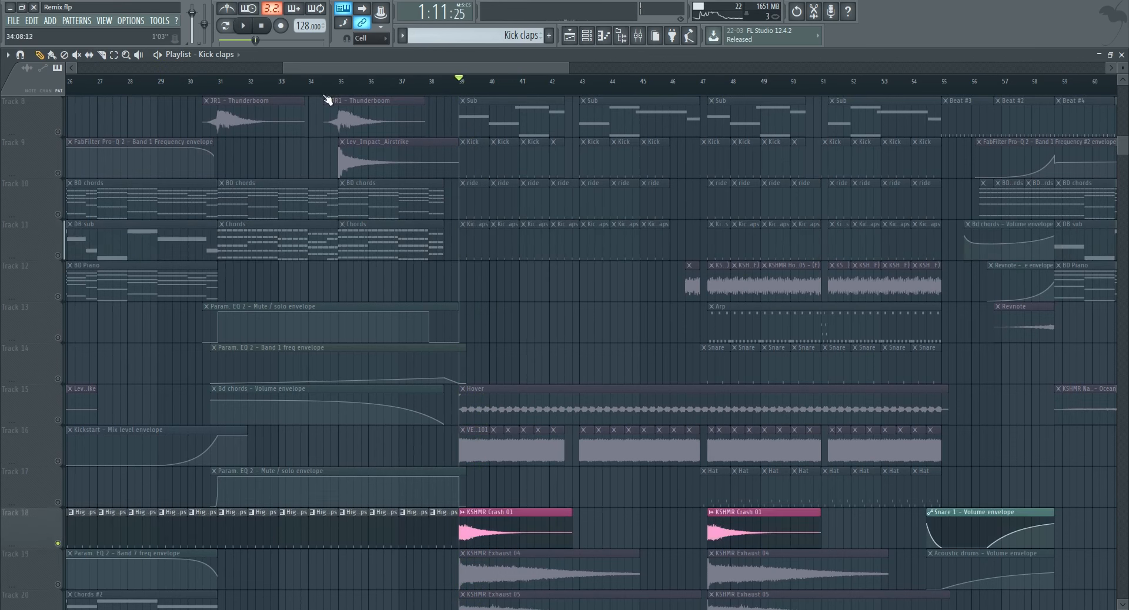
Play the soloed KSHMR Crash 01 clip on Track 18 at the start of the drop.
click(318, 82)
key(space)
key(space)
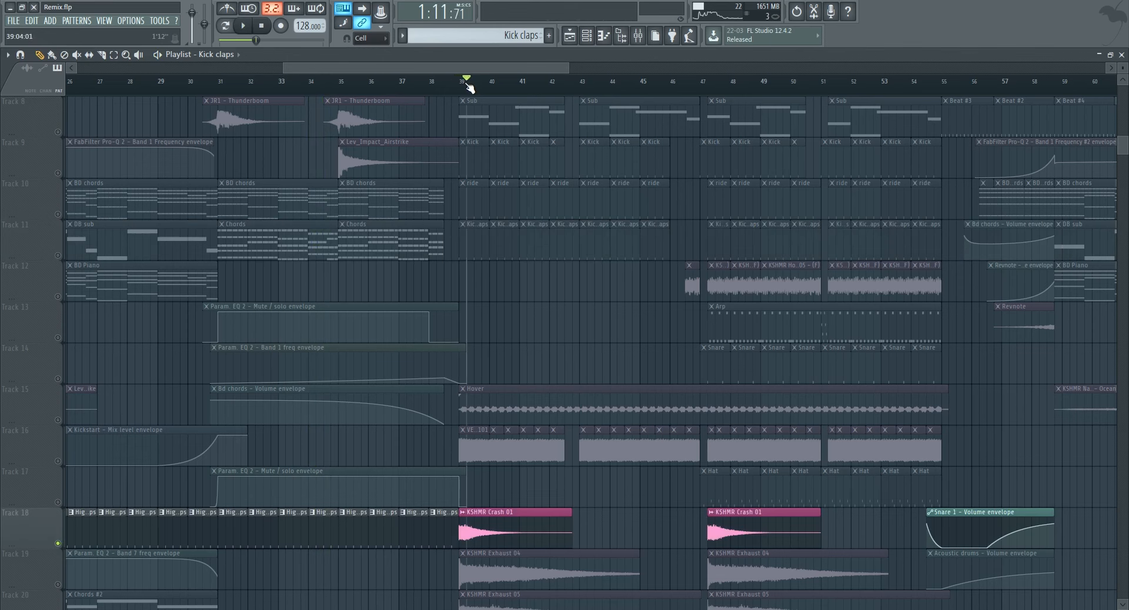
Play the soloed Snare pattern on Track 14 from bar 47.
click(57, 262)
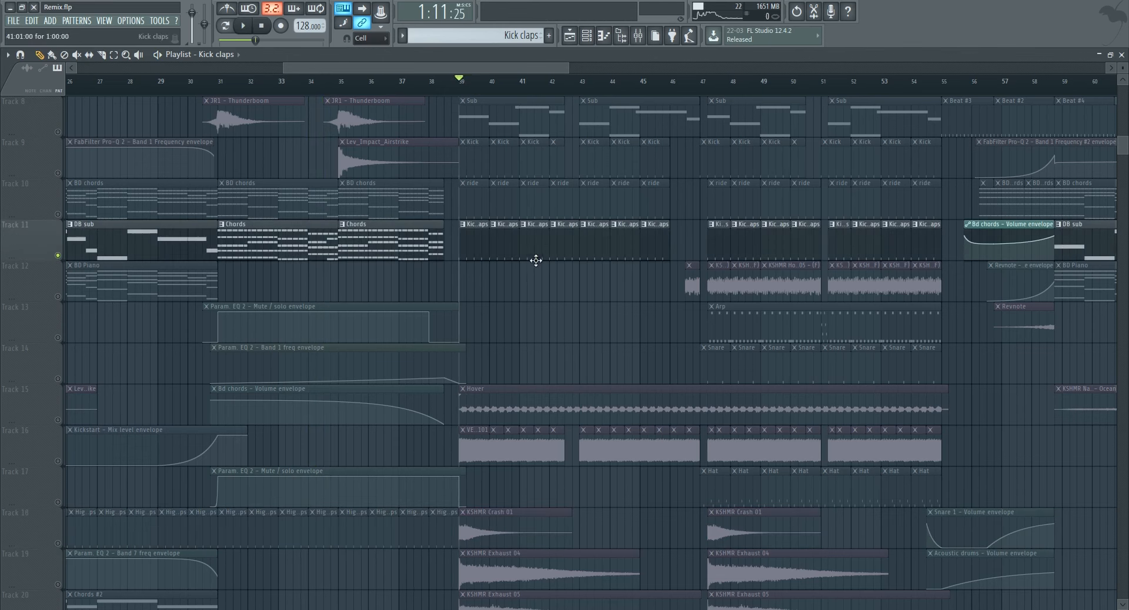
scroll(47, 291, down, 2)
click(47, 294)
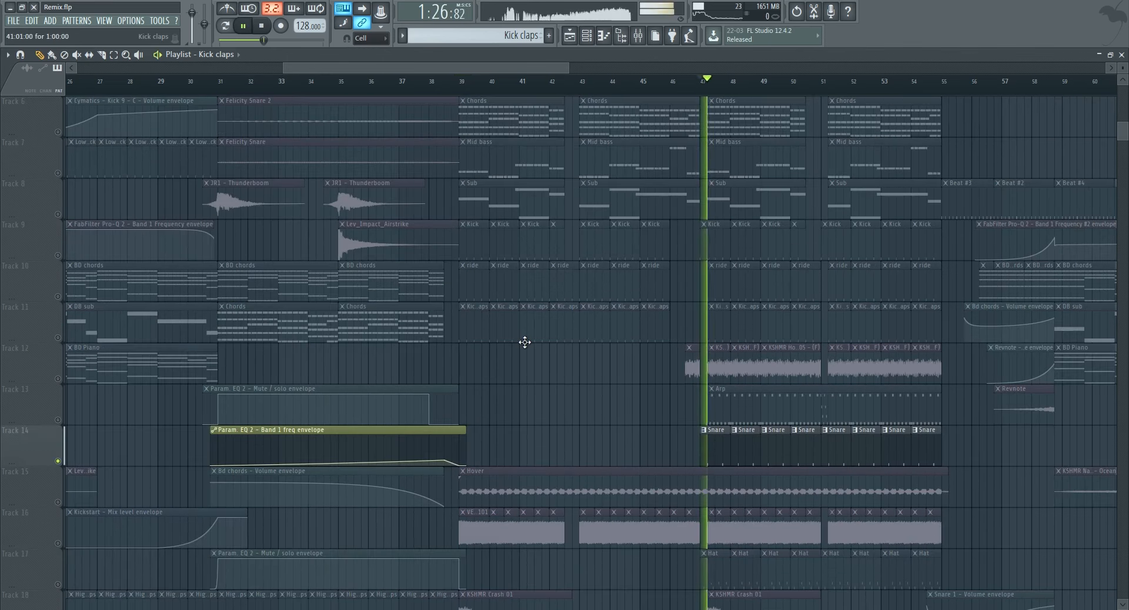
Preview the two layered snare samples, KSHMR Hard Snare 07 (F) and Cymatics - Progressive Snare 15, from the channel rack.
scroll(524, 342, down, 6)
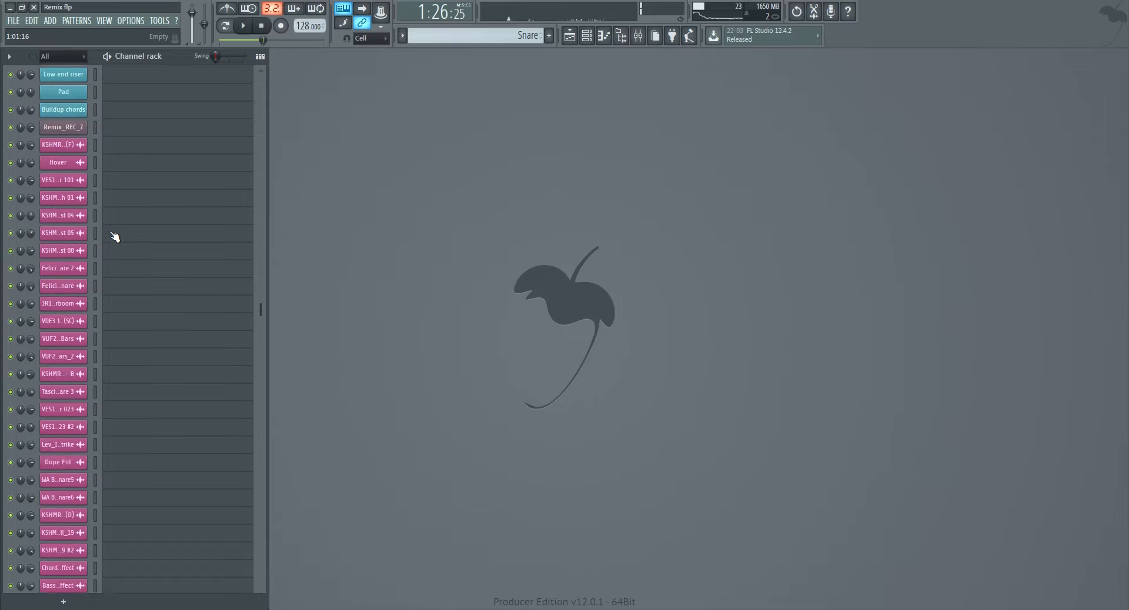
scroll(115, 236, up, 15)
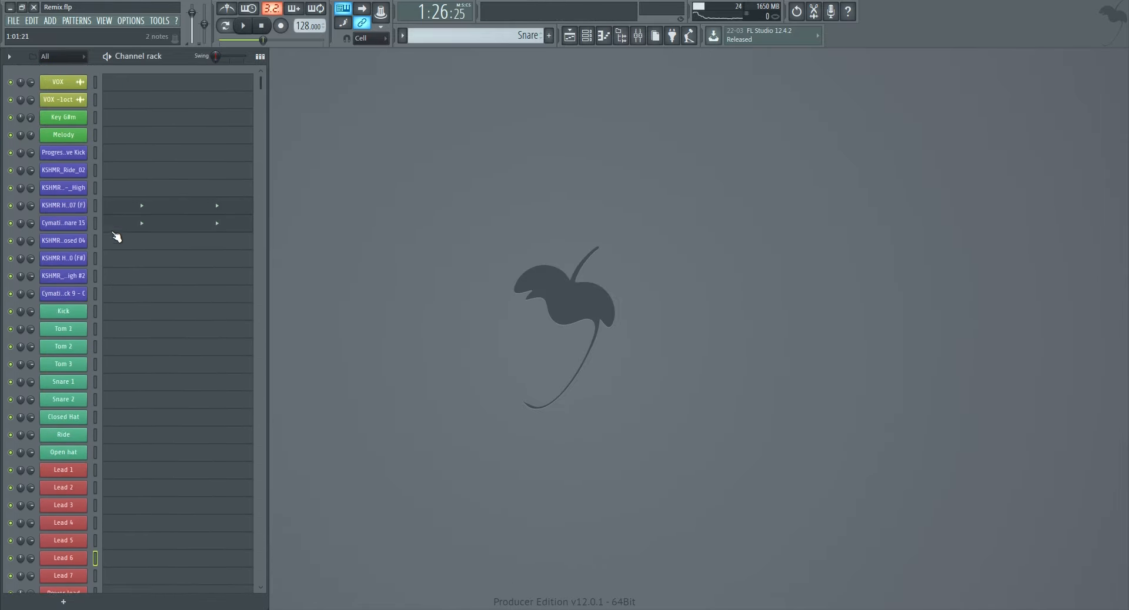
click(75, 211)
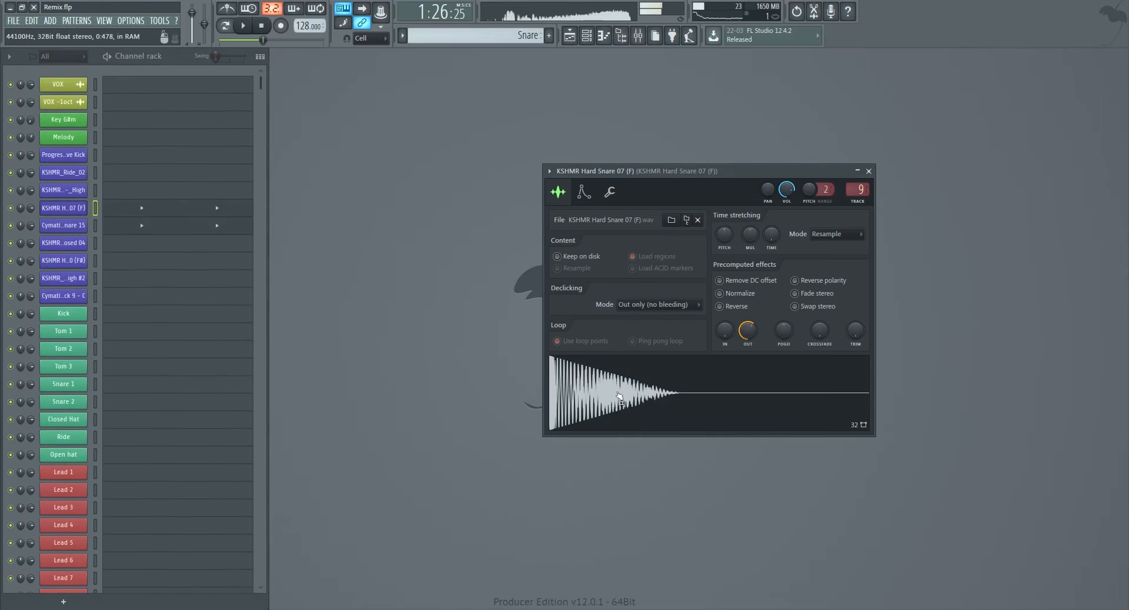
click(65, 226)
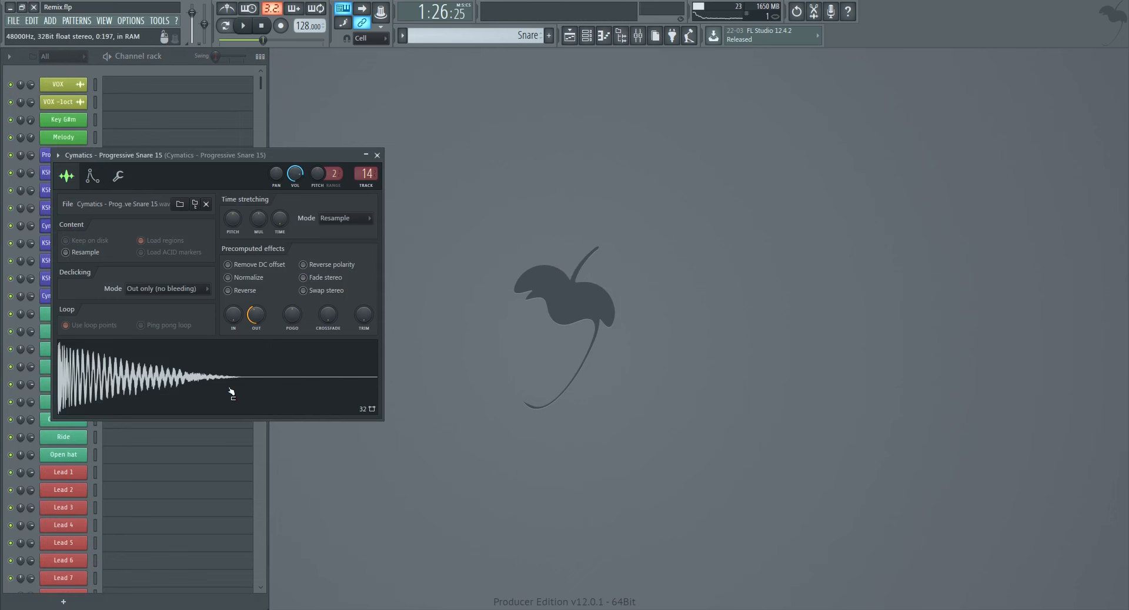
click(378, 156)
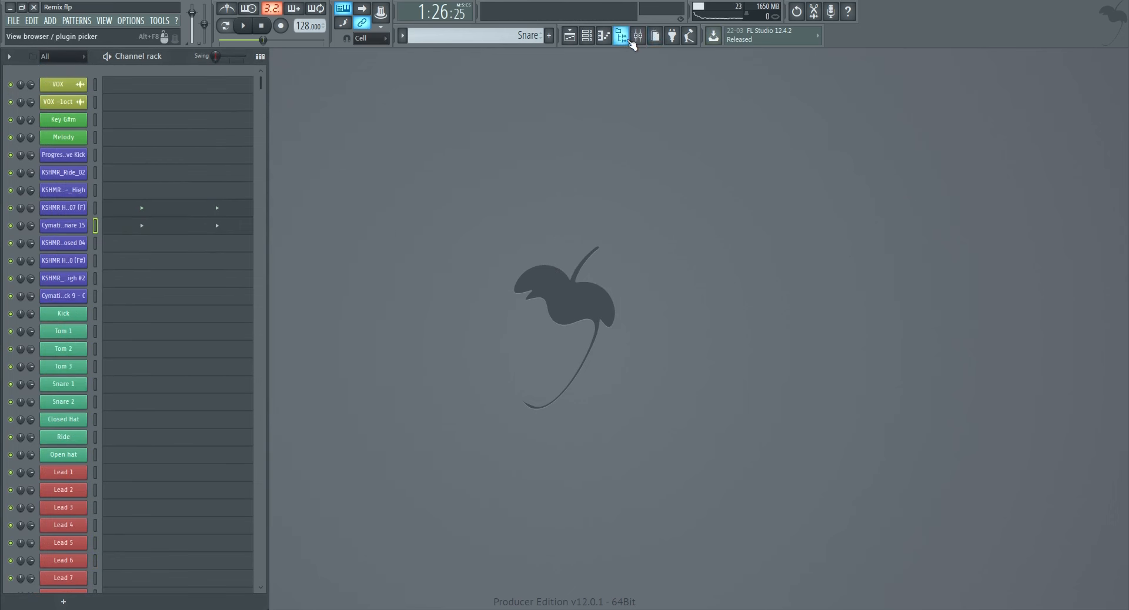
click(637, 38)
click(637, 37)
Play the soloed Hat pattern on Track 17 in the playlist and inspect its KSHMR Hi Hats Closed 04 notes in the piano roll.
click(574, 39)
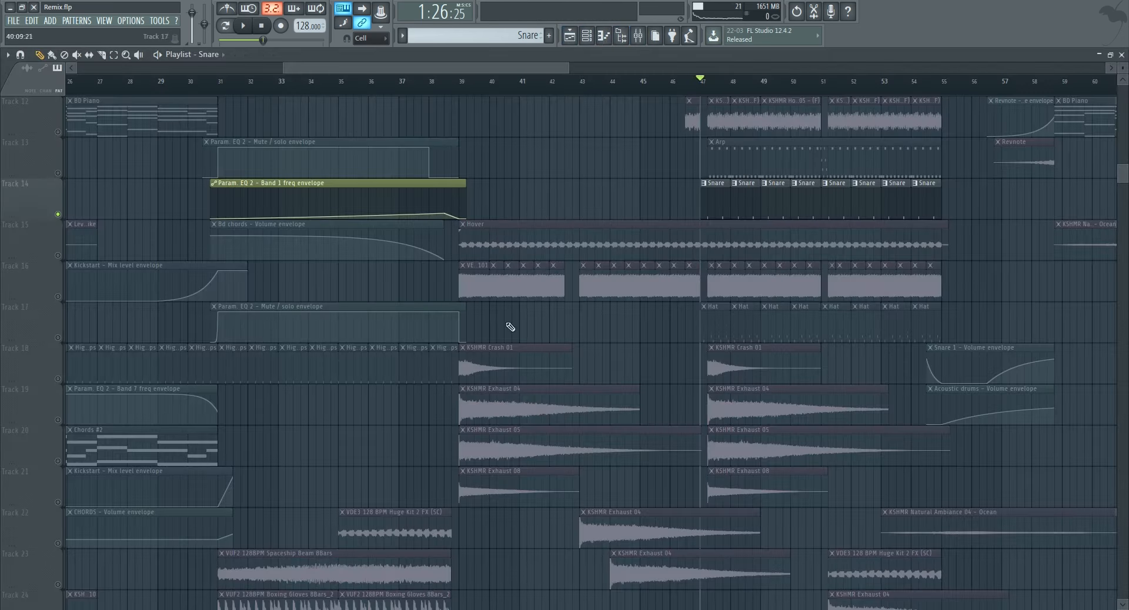
click(61, 342)
key(space)
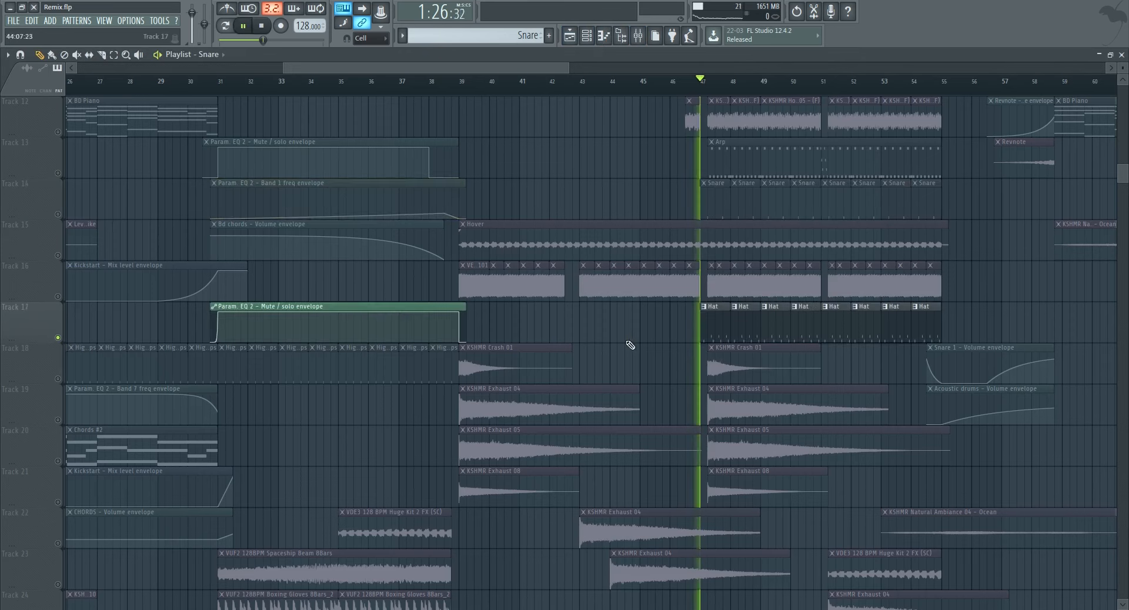
double_click(717, 324)
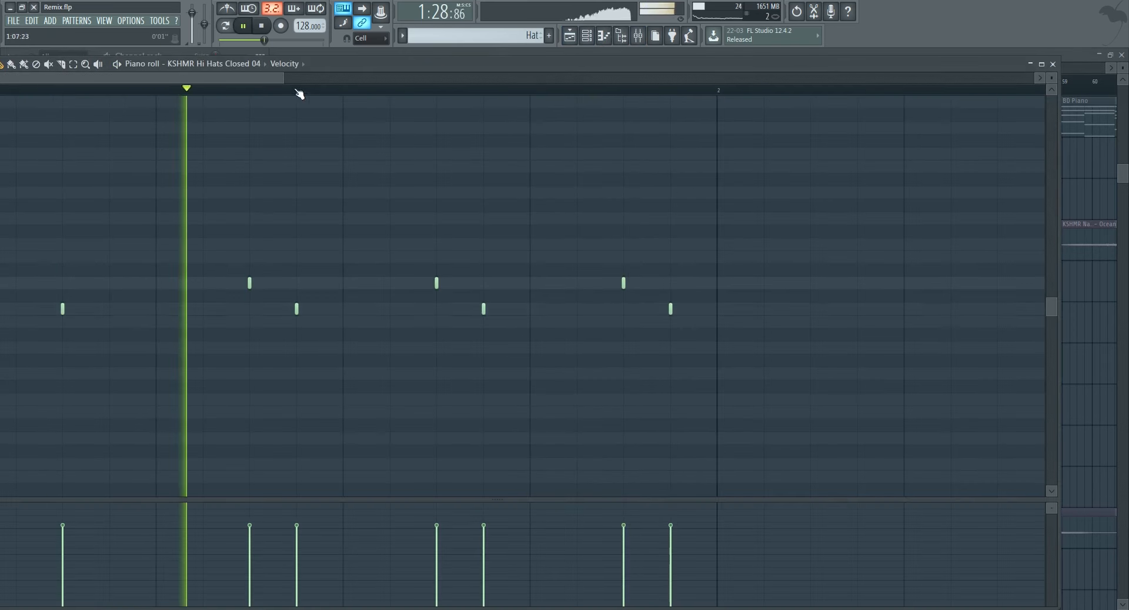
drag(362, 68, 436, 53)
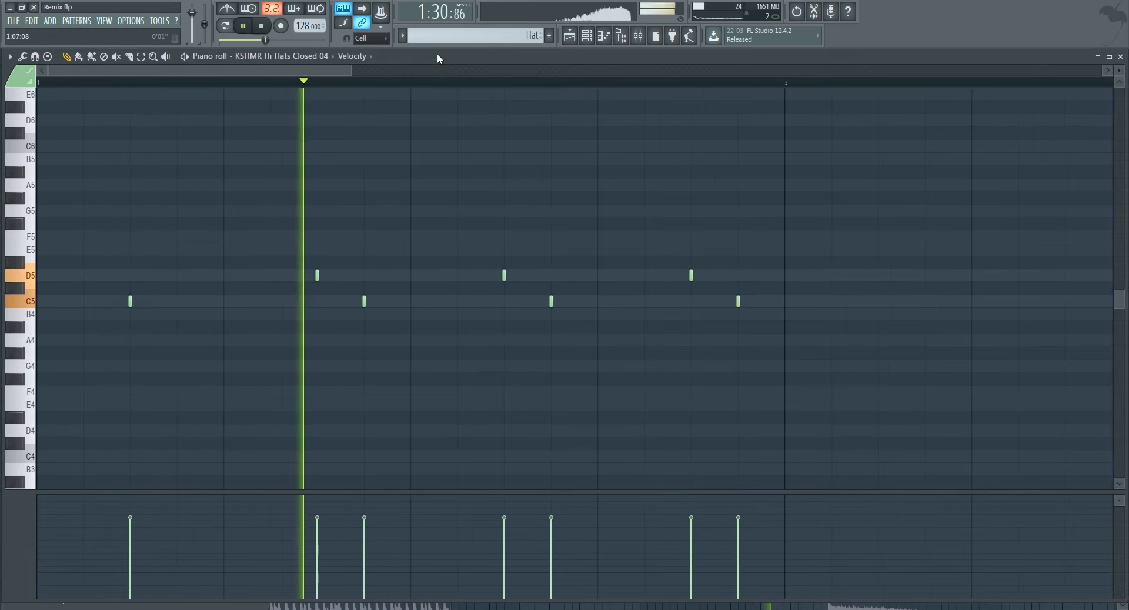
key(space)
click(1119, 55)
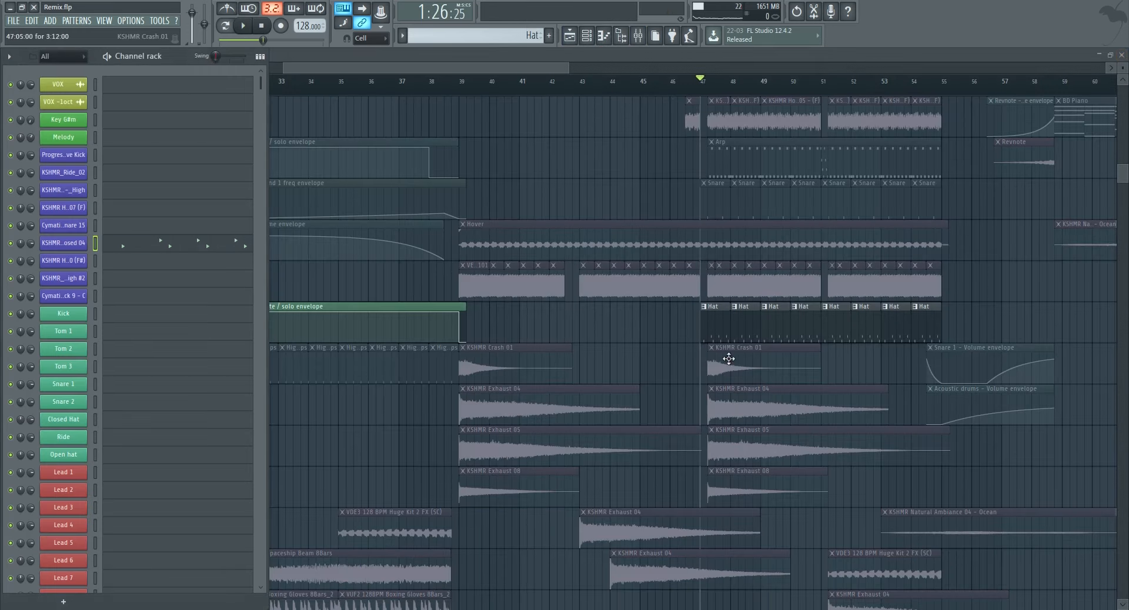
Unsolo all playlist tracks and mute the drop's Lead, Chords, Mid bass and Sub clips on Tracks 5 to 8.
scroll(585, 387, down, 15)
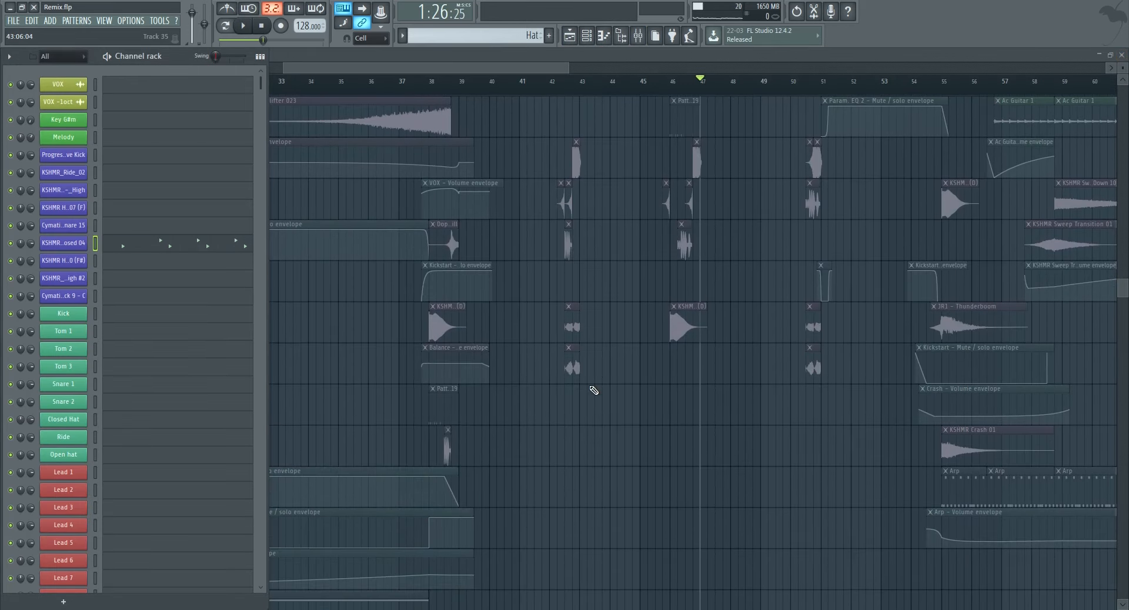
scroll(591, 389, up, 20)
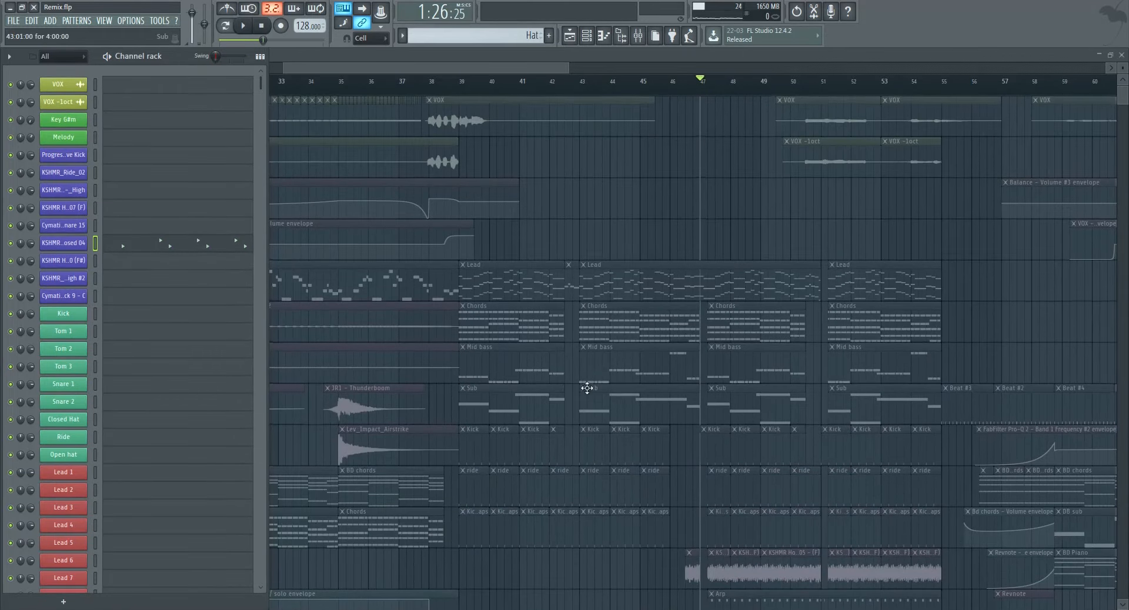
key(F6)
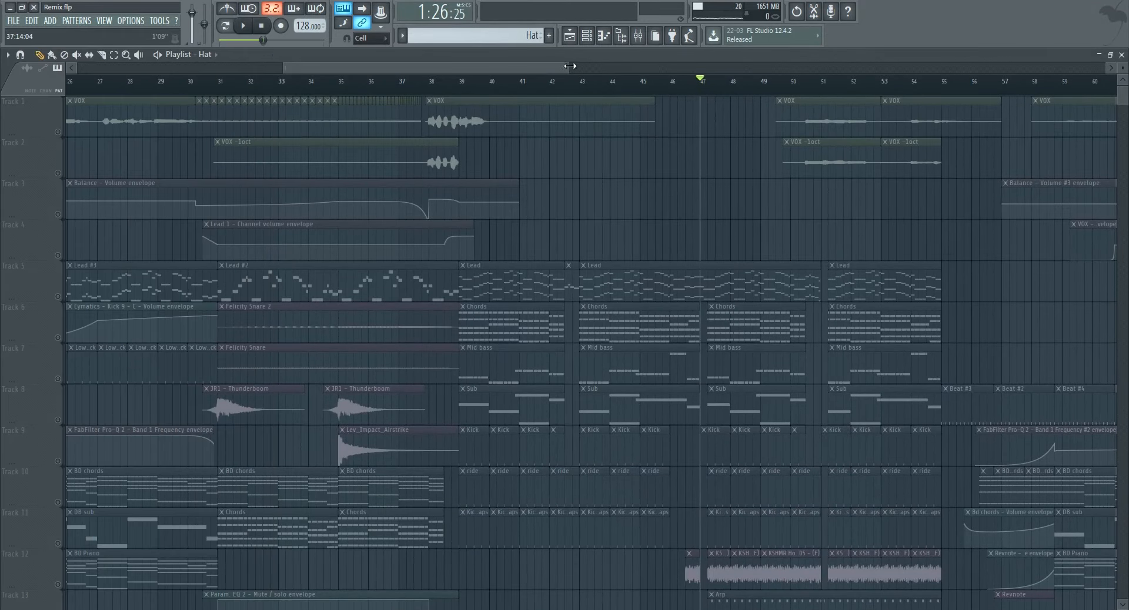
drag(570, 66, 713, 68)
scroll(591, 175, down, 2)
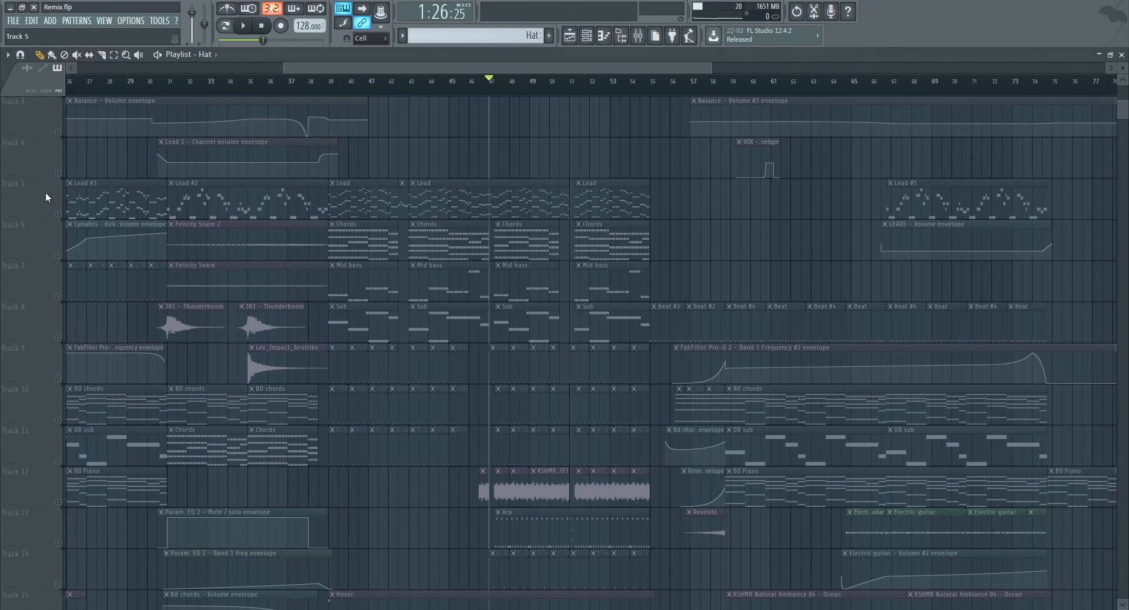
click(58, 216)
right_click(58, 215)
scroll(111, 118, up, 2)
click(77, 56)
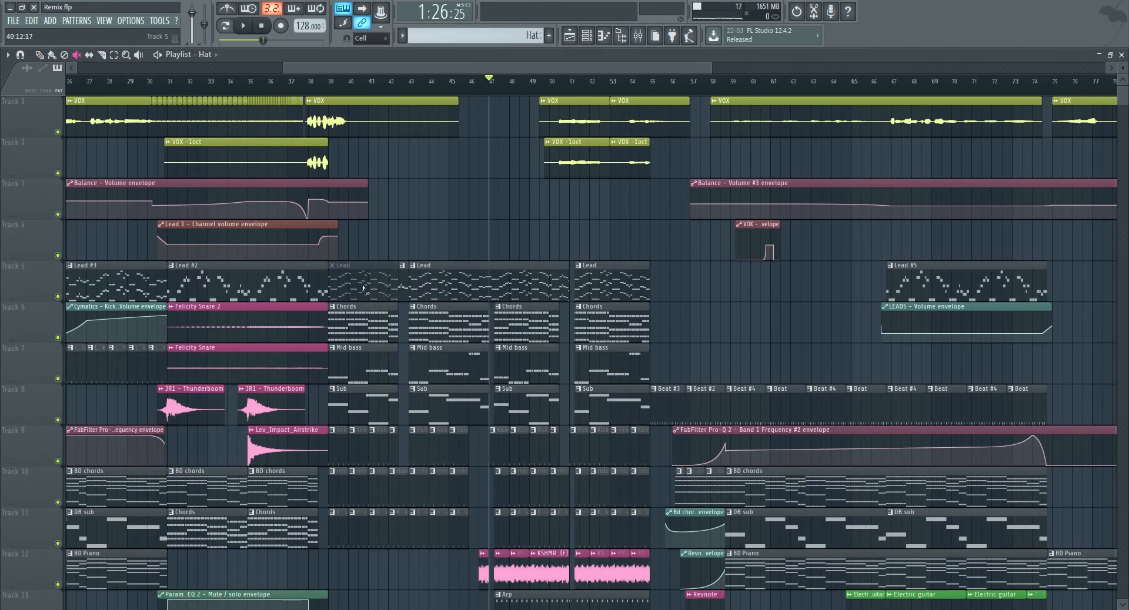
drag(364, 288, 373, 340)
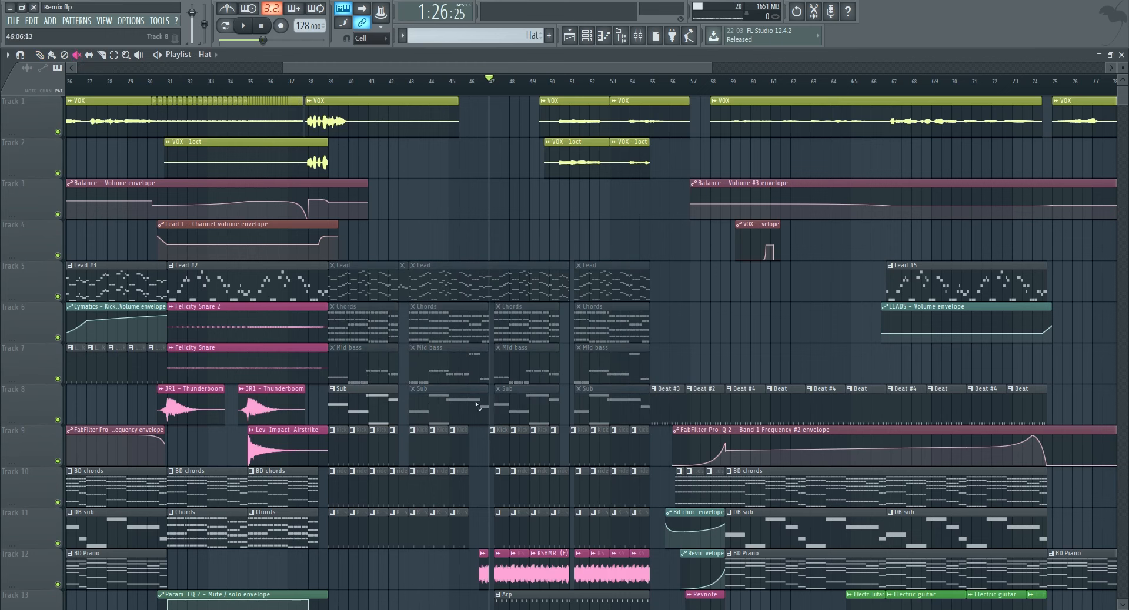
Mute the VOX clip leading into the drop and play the remaining drums and effects briefly from bar 39.
click(343, 83)
key(space)
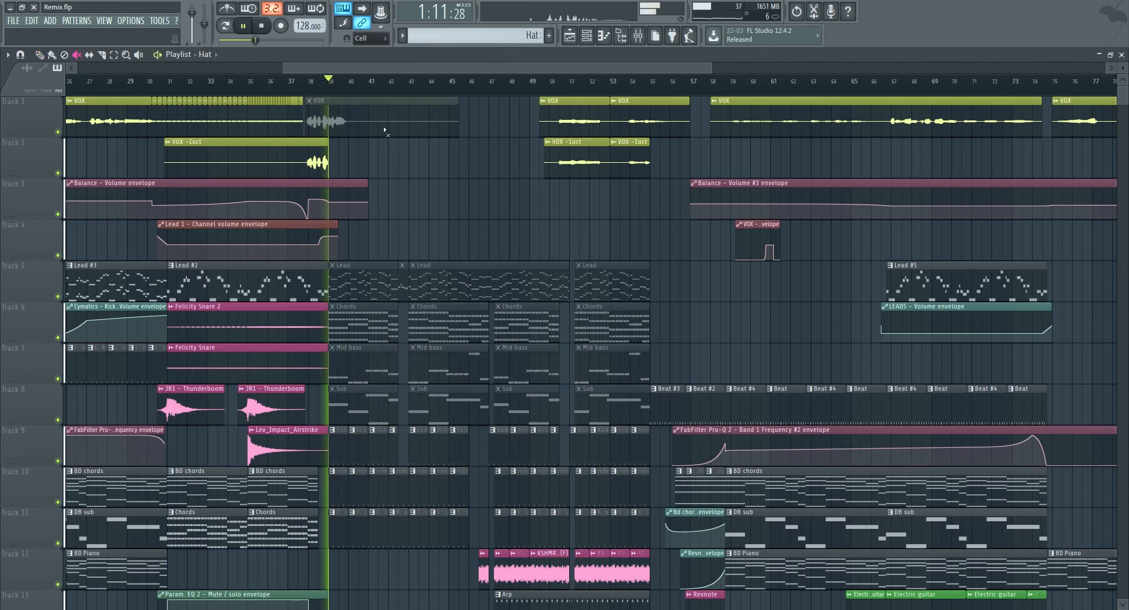
scroll(402, 163, down, 10)
key(space)
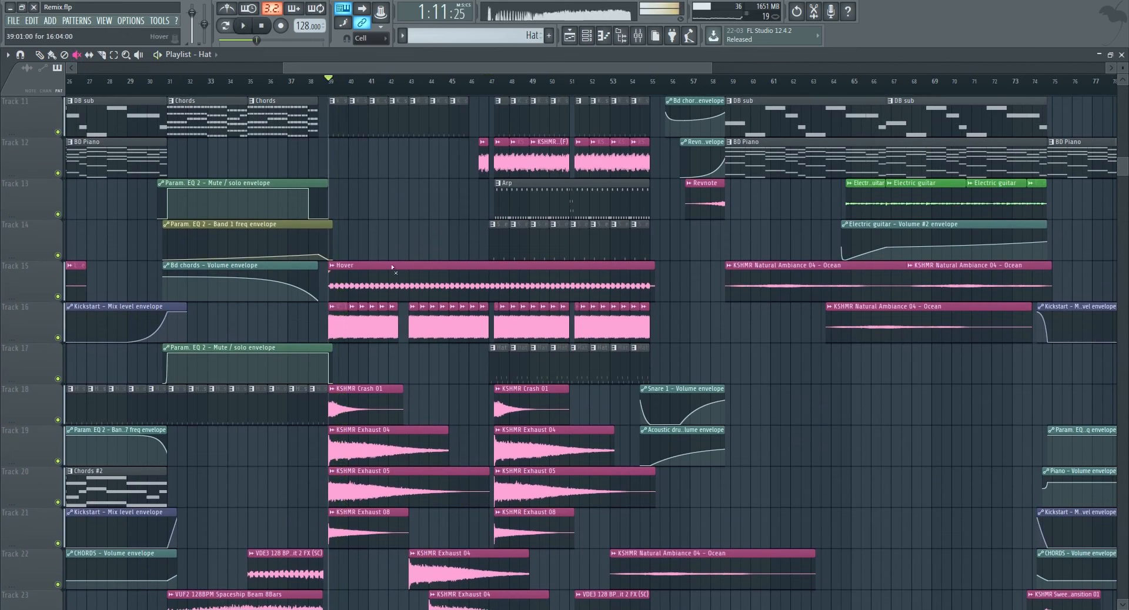
Audition the soloed Hover clip on Track 15 from bar 39.
right_click(58, 297)
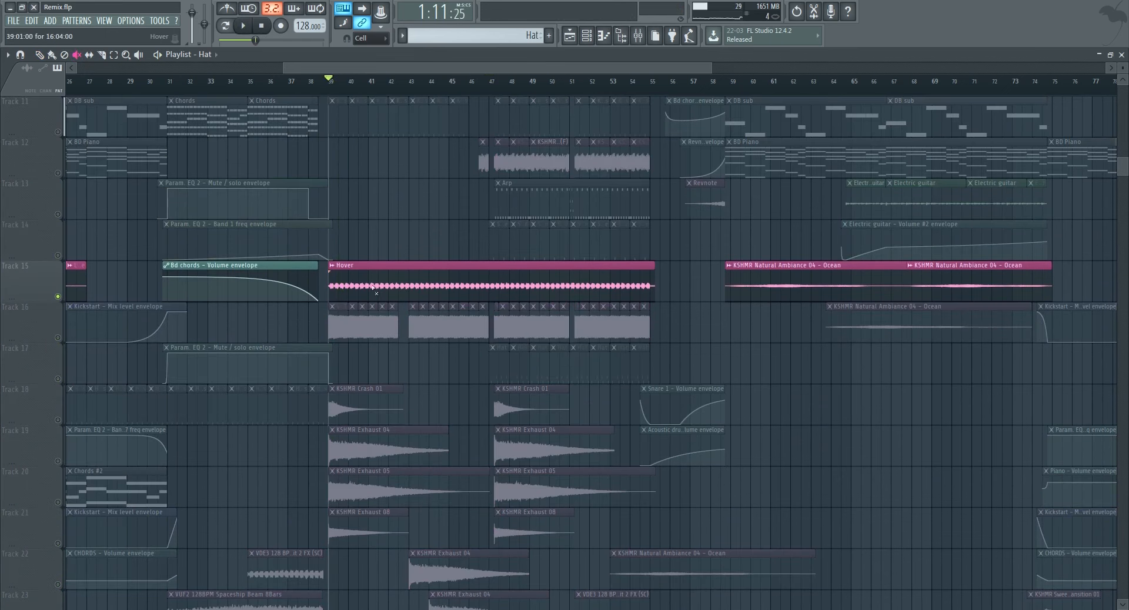
key(space)
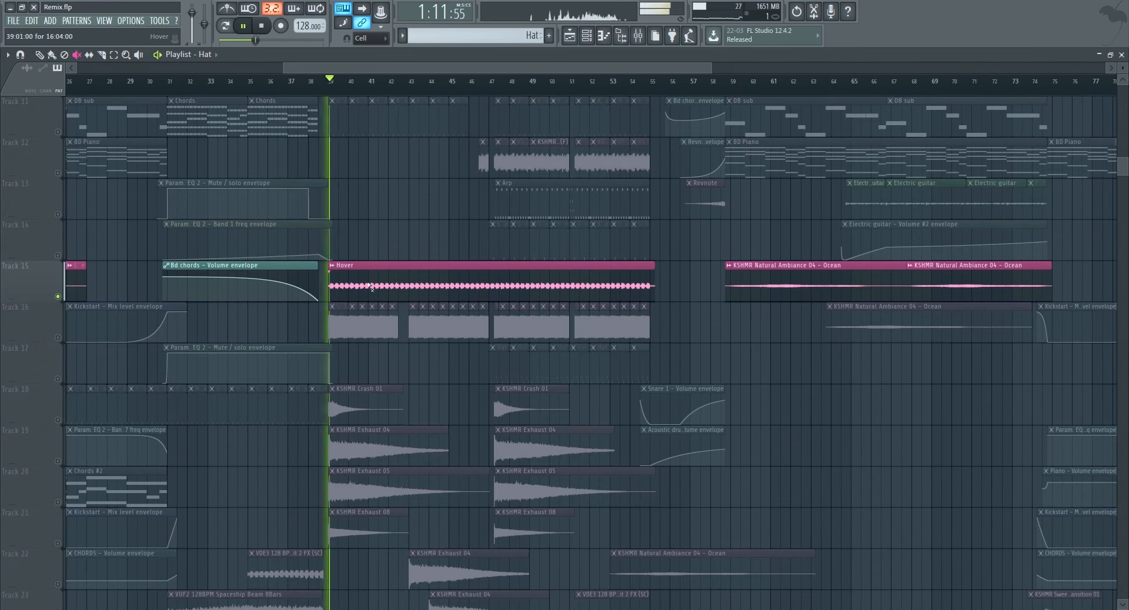
key(space)
Switch back to the Draw tool and audition the soloed loop clips on Track 16 from bar 39.
click(42, 55)
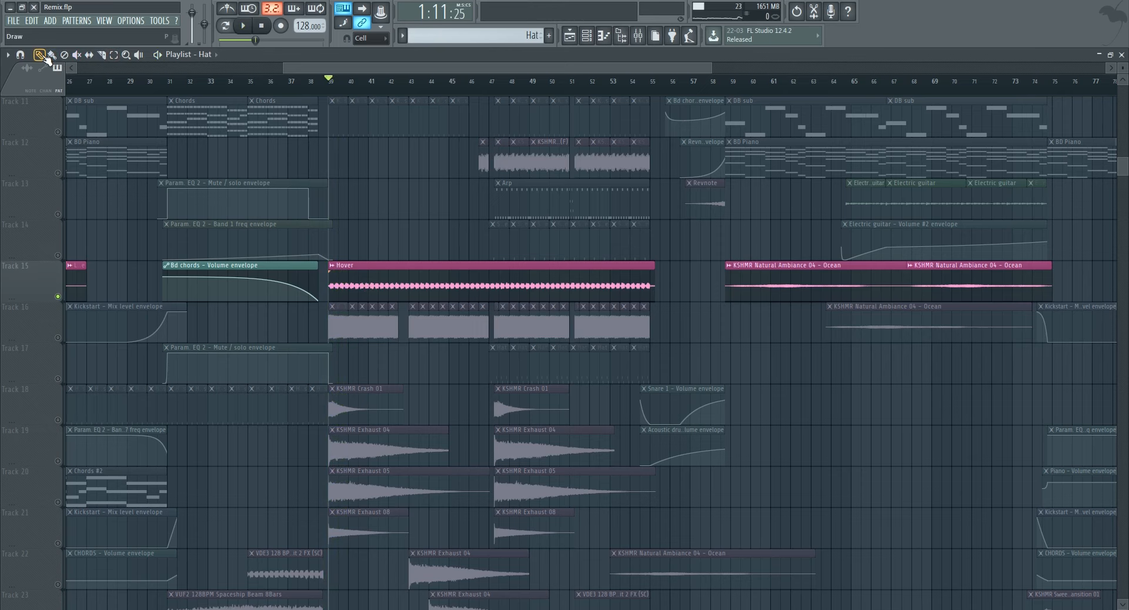
right_click(58, 339)
key(space)
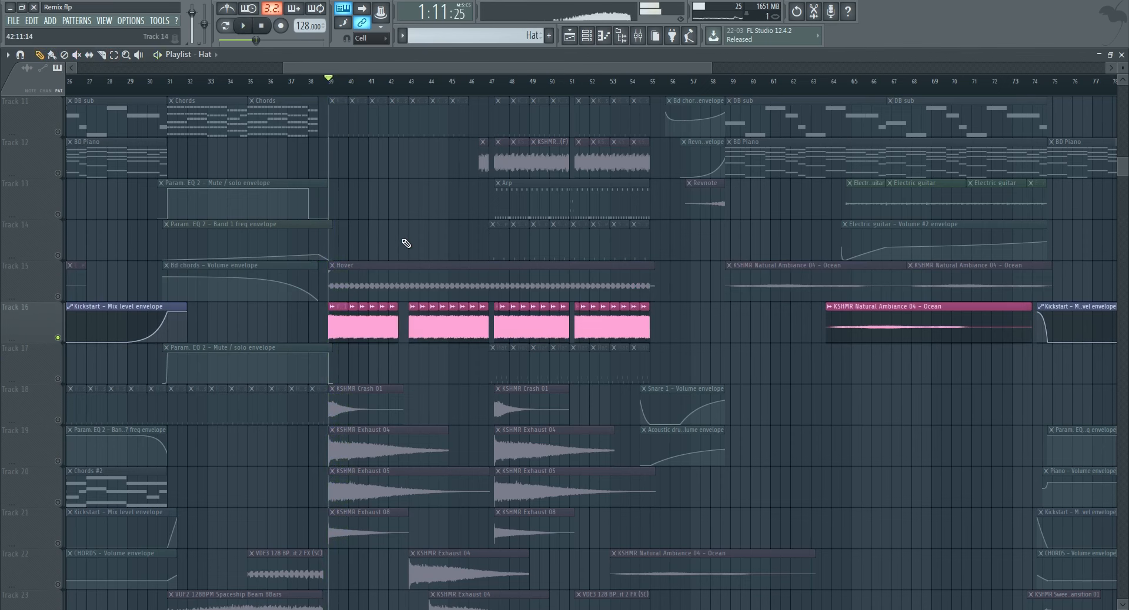
Solo Tracks 18 to 21 and play the layered KSHMR Crash 01 and Exhaust 04, 05 and 08 clips from bar 39.
scroll(436, 329, down, 5)
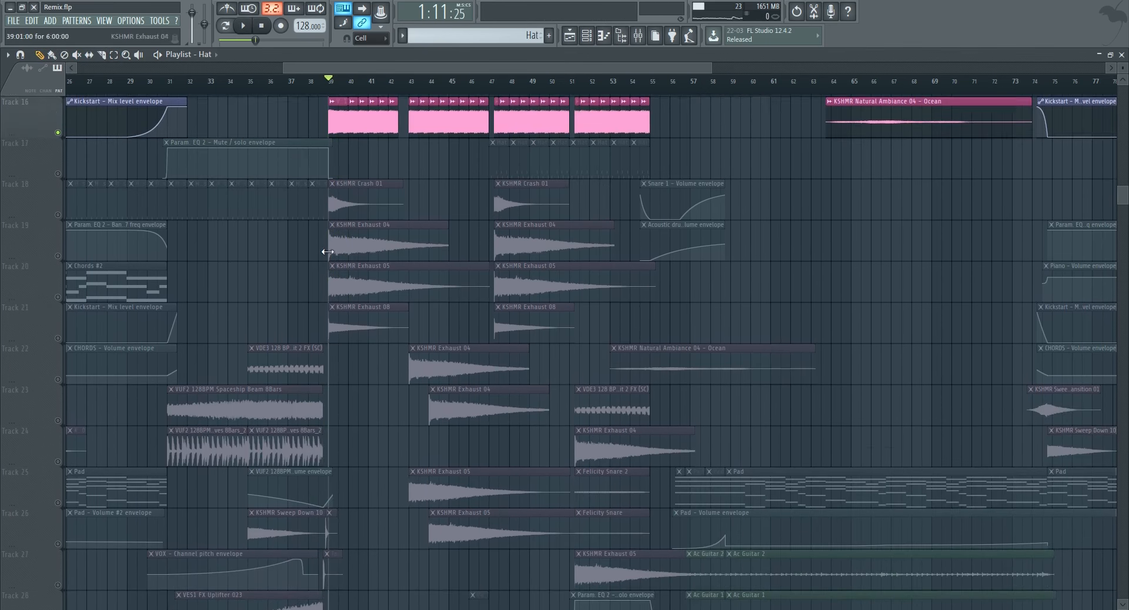
scroll(65, 262, up, 1)
right_click(60, 257)
click(59, 298)
click(60, 339)
click(60, 380)
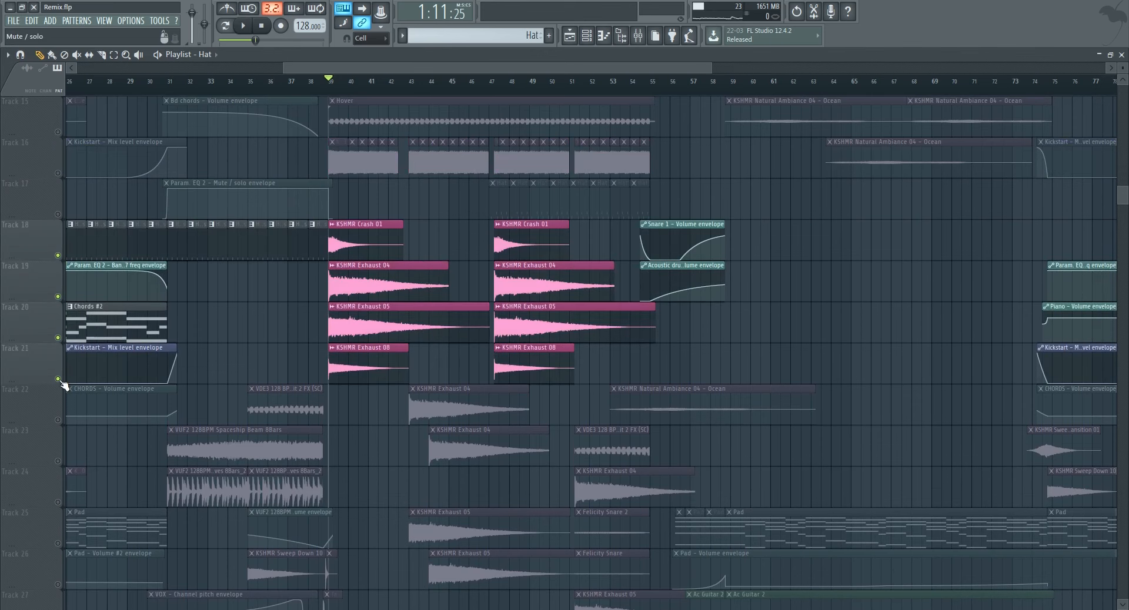
scroll(361, 442, down, 4)
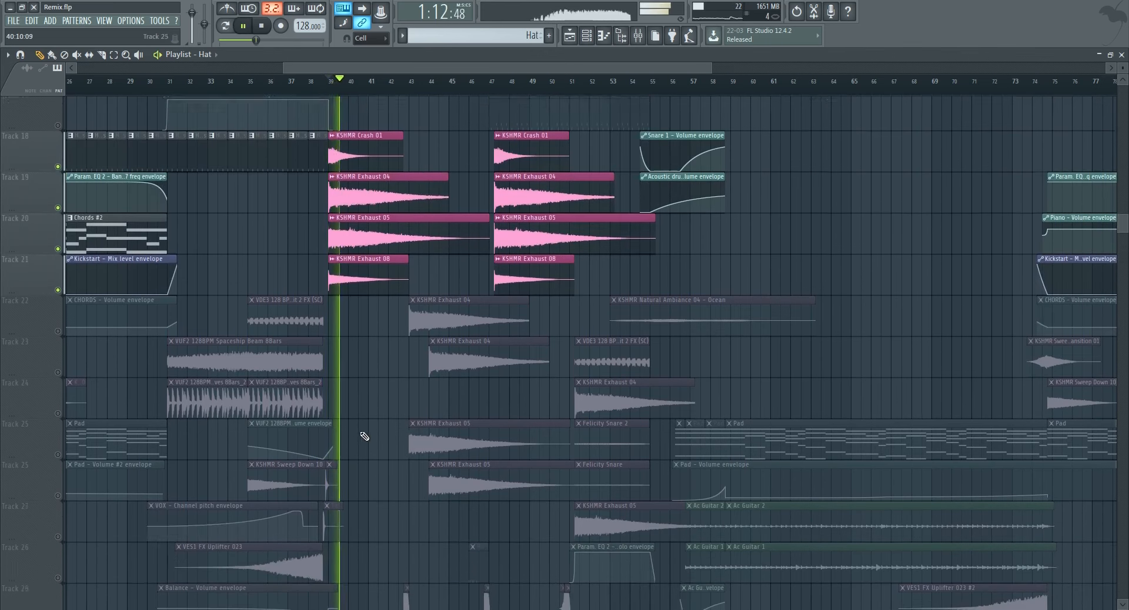
scroll(367, 418, down, 9)
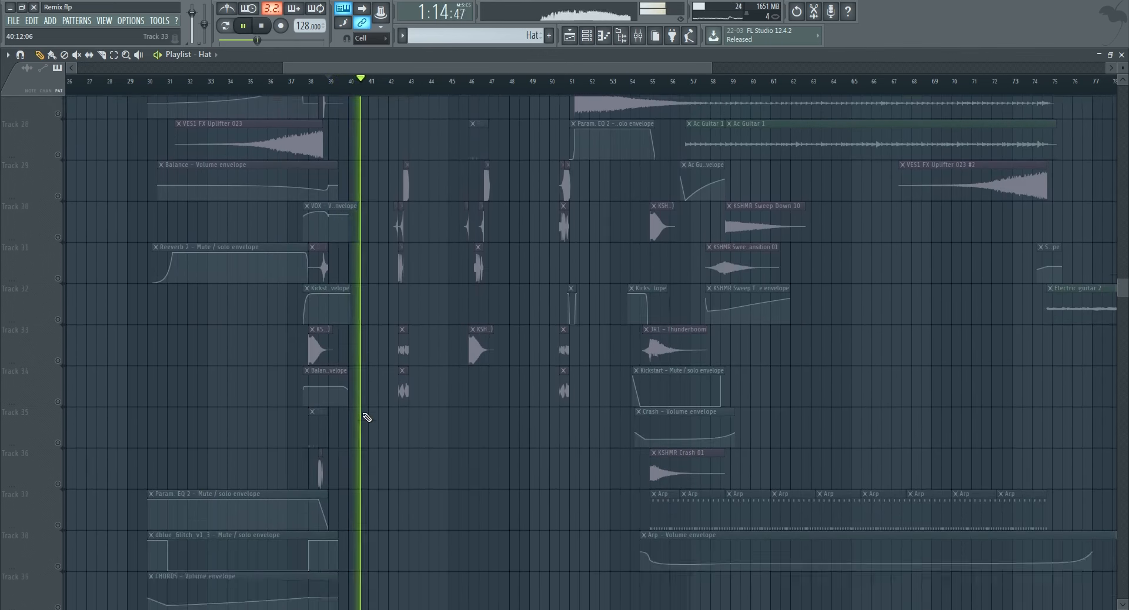
scroll(368, 416, up, 15)
scroll(269, 396, up, 7)
key(space)
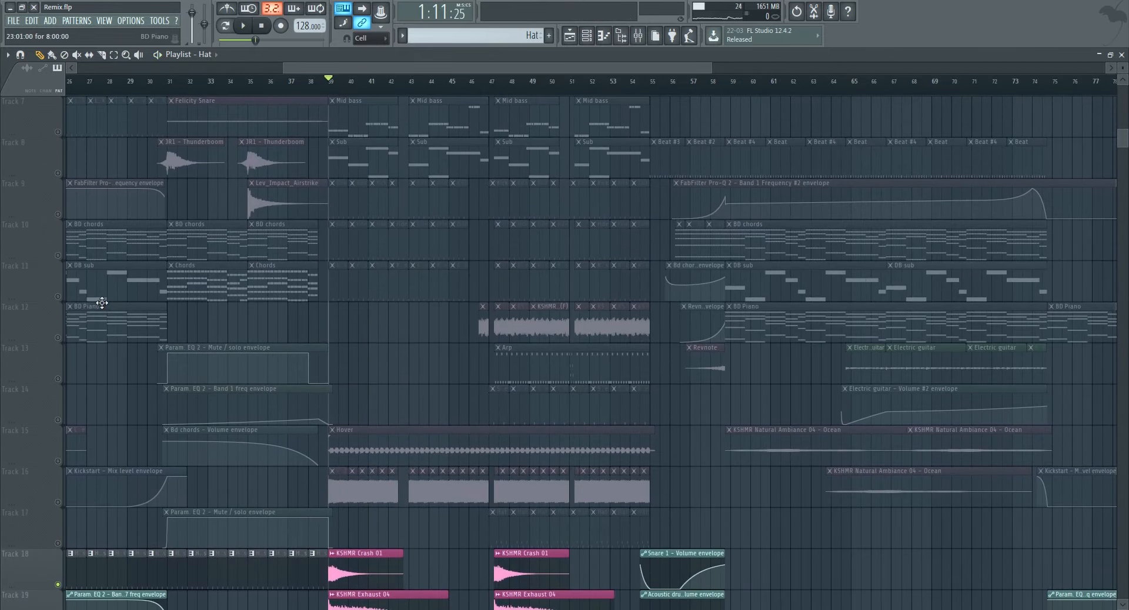
Play the drop from bar 39 with all tracks enabled and look over the impact and transition effect clips on the lower tracks.
scroll(409, 359, down, 12)
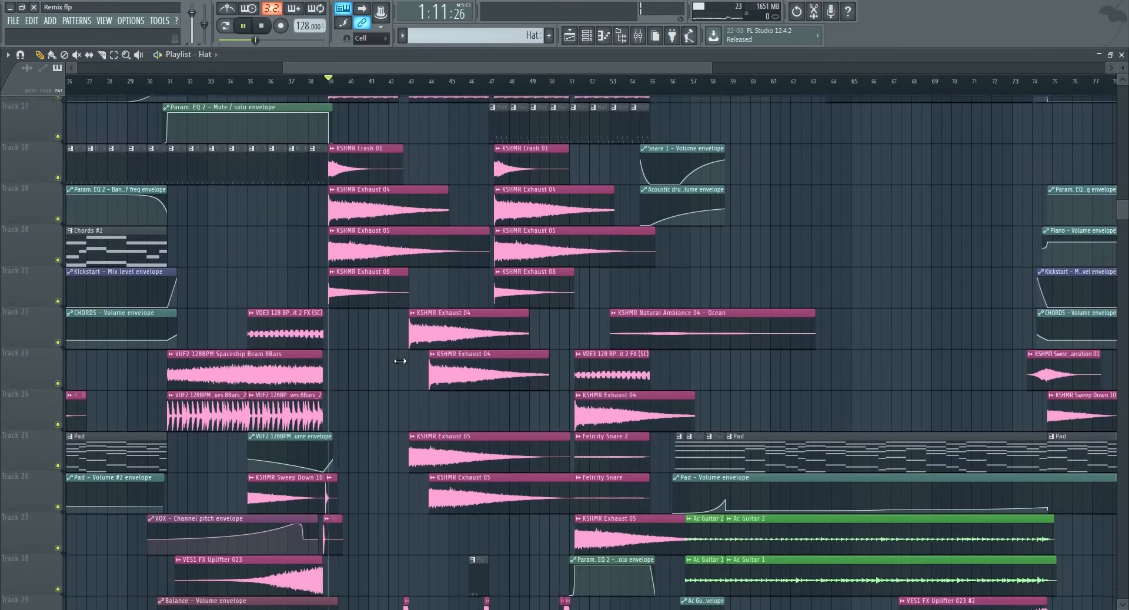
key(space)
scroll(399, 361, down, 11)
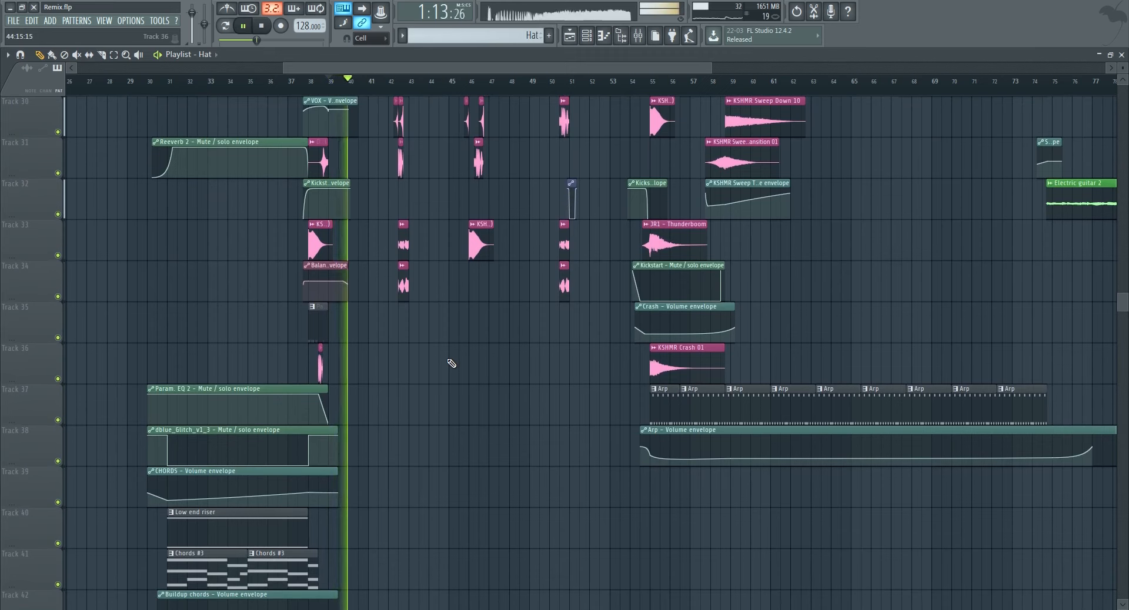
scroll(452, 363, up, 9)
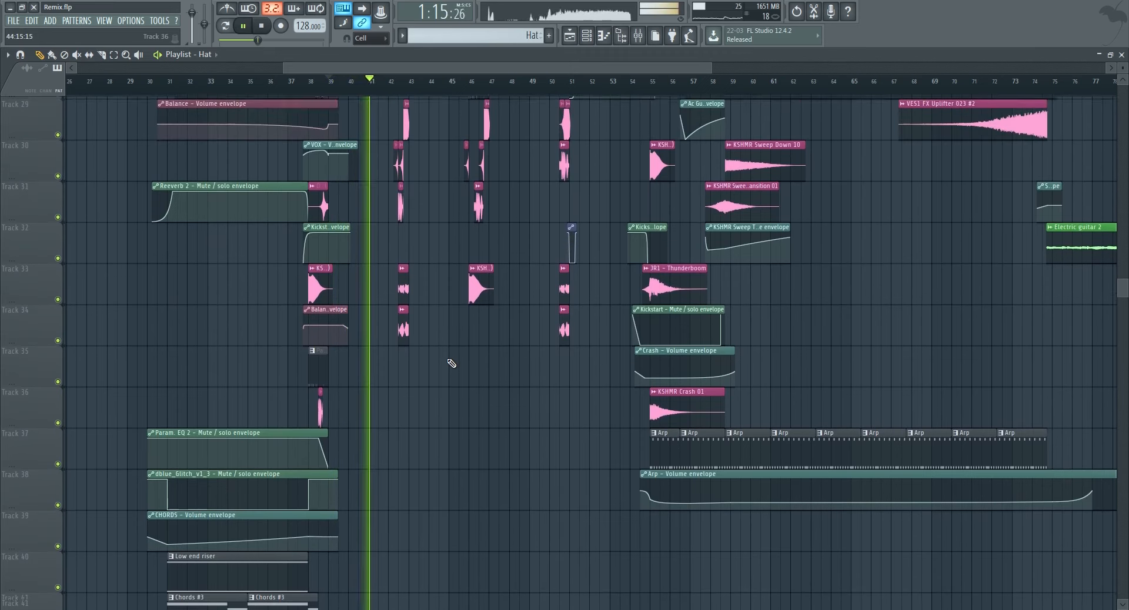
scroll(452, 362, up, 5)
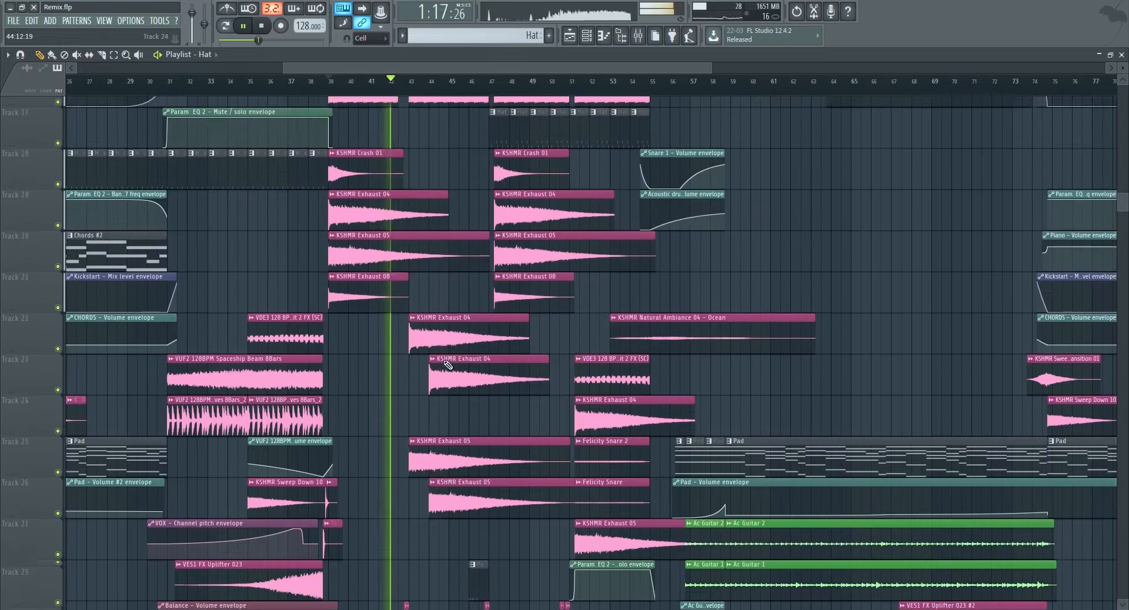
scroll(449, 363, down, 9)
scroll(448, 366, up, 5)
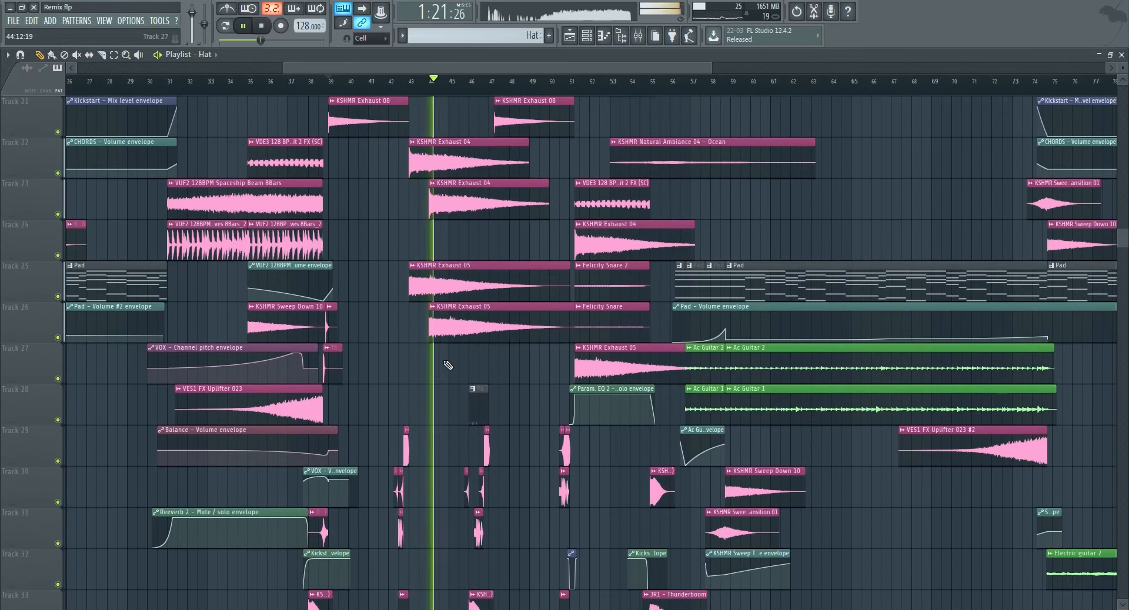
key(space)
scroll(445, 353, up, 4)
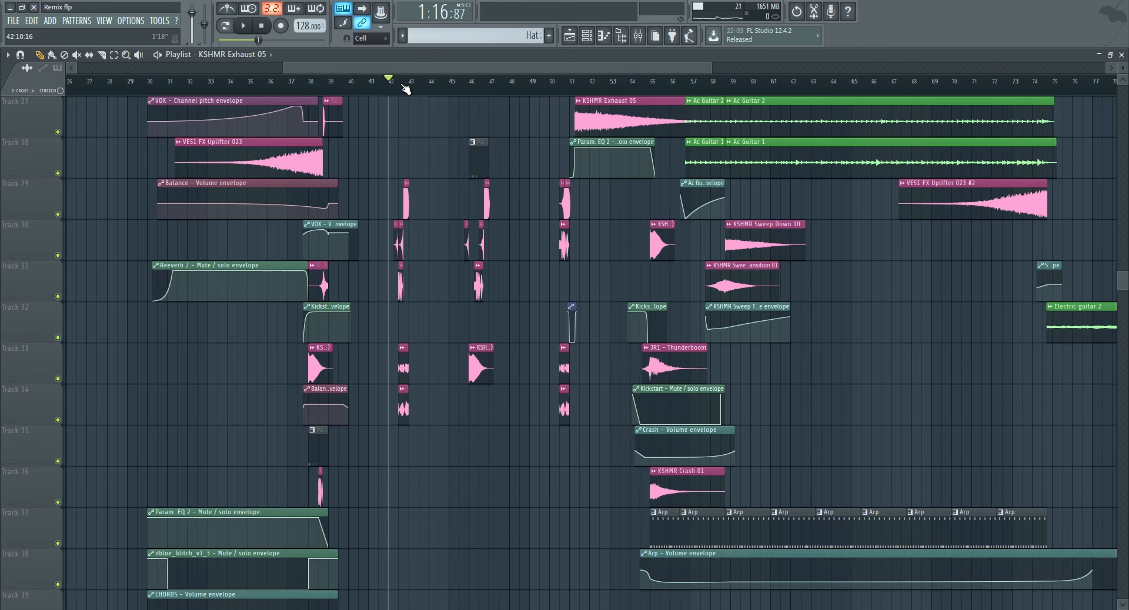
Solo Tracks 29 to 34 and audition the layered transition effect clips from bar 42.
key(space)
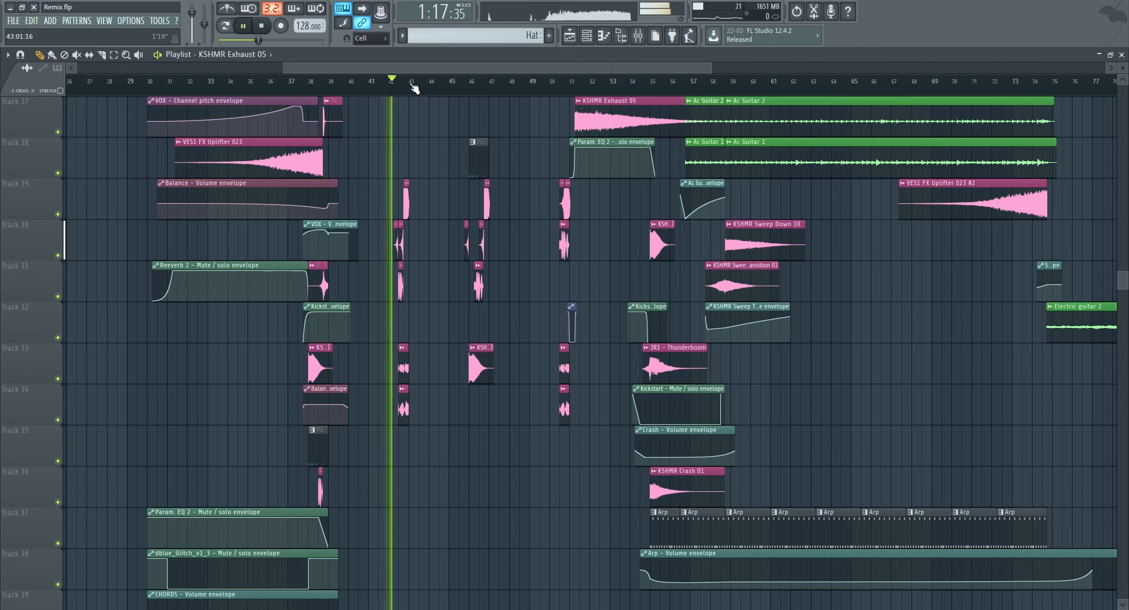
key(space)
right_click(58, 214)
click(58, 255)
click(58, 296)
click(57, 338)
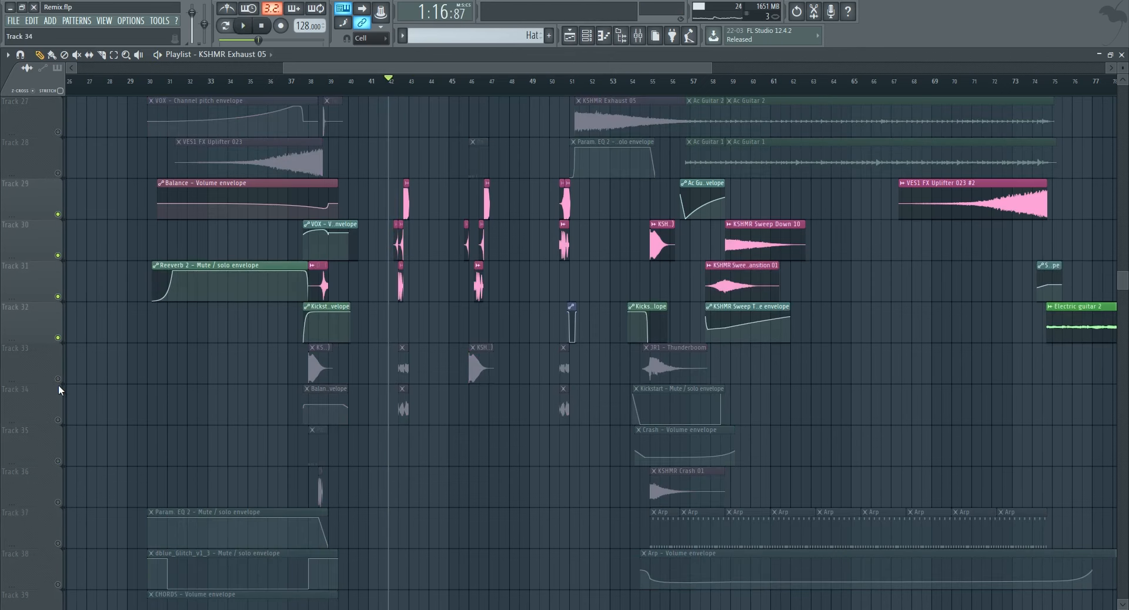
click(57, 379)
click(57, 420)
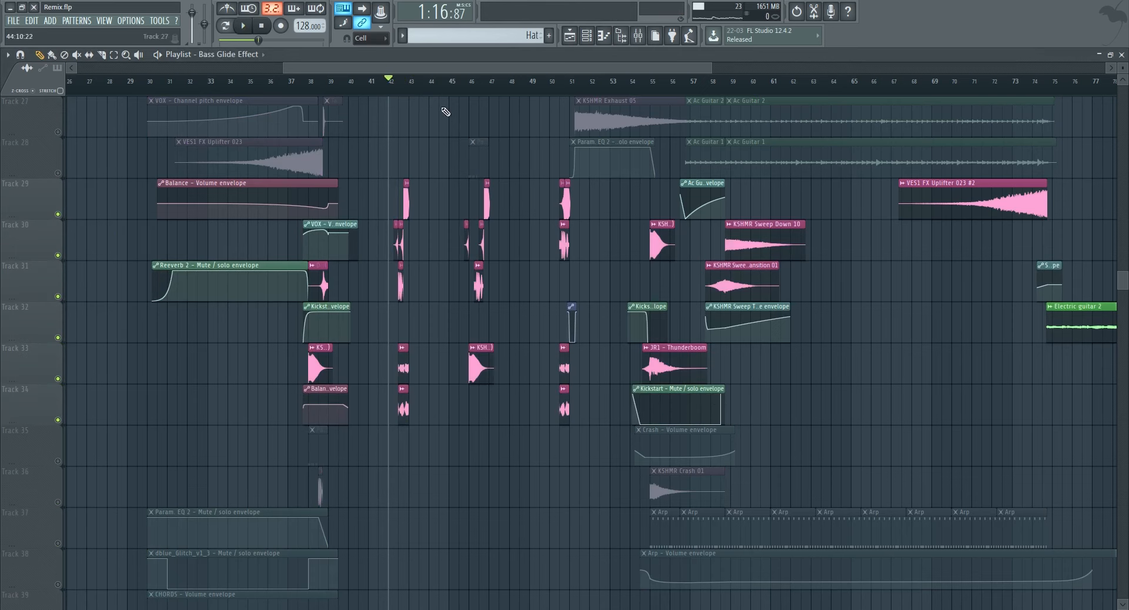
drag(712, 68, 437, 65)
key(space)
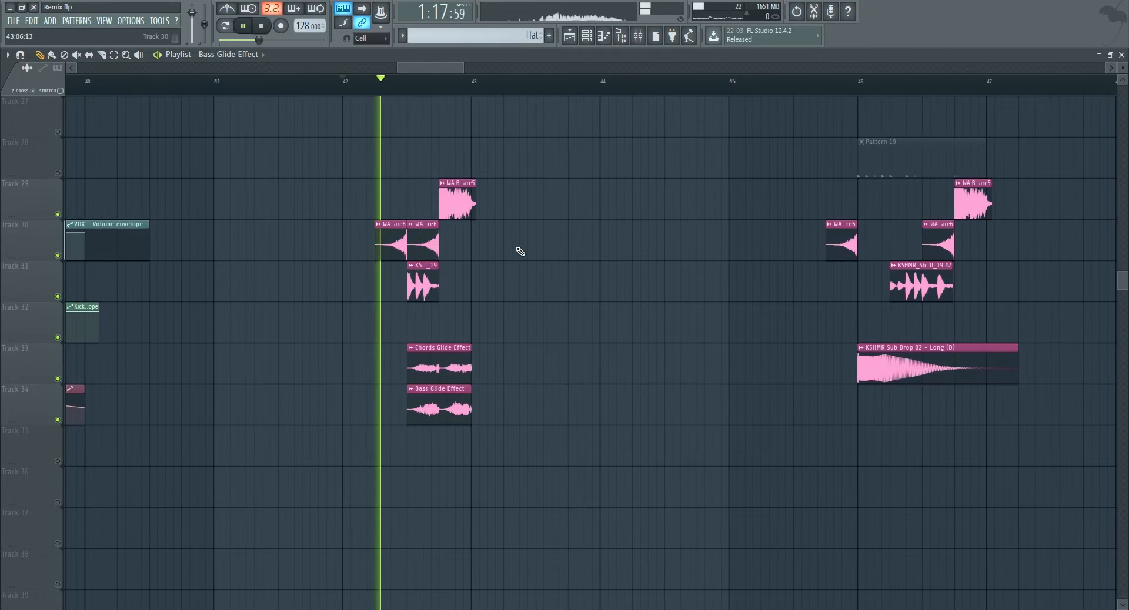
key(space)
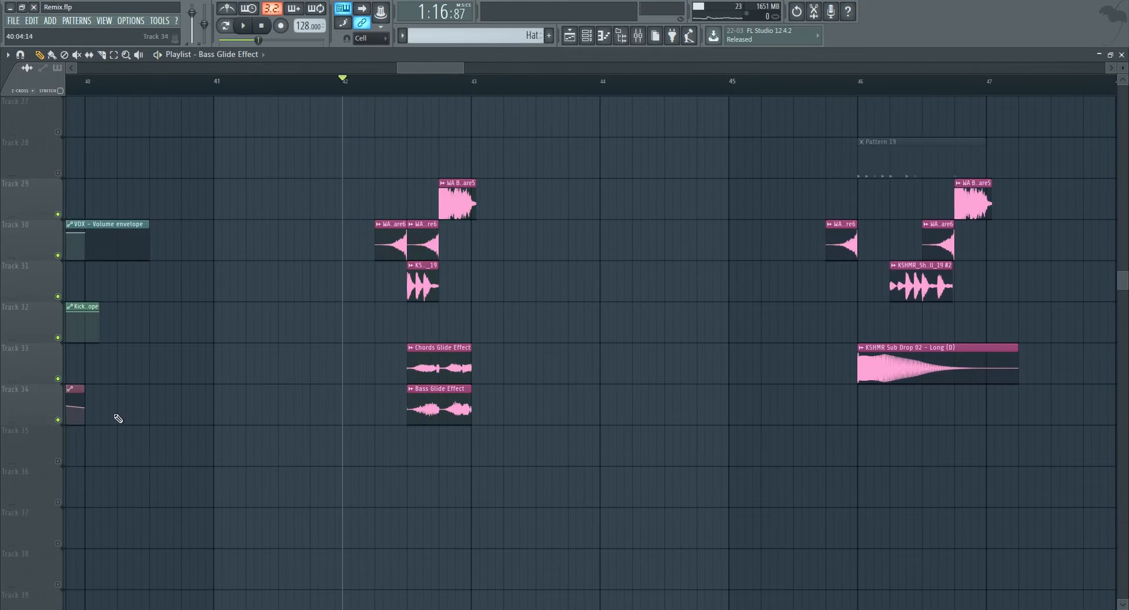
Audition the fill clips from bar 42 with Tracks 33 and 34 muted, and re-enable both tracks.
click(58, 379)
click(58, 420)
key(space)
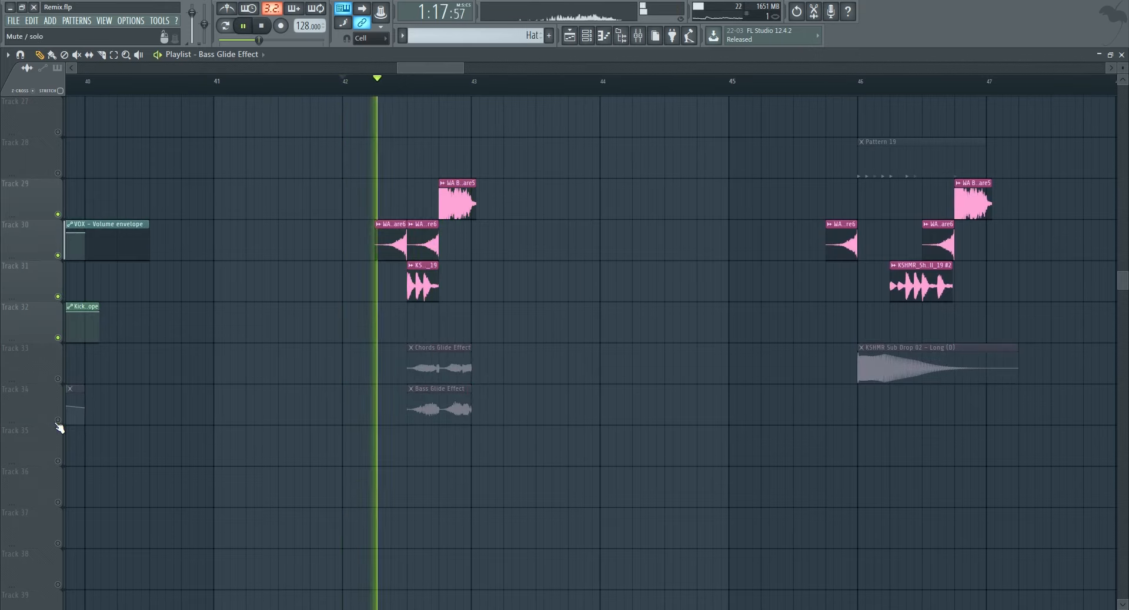
key(space)
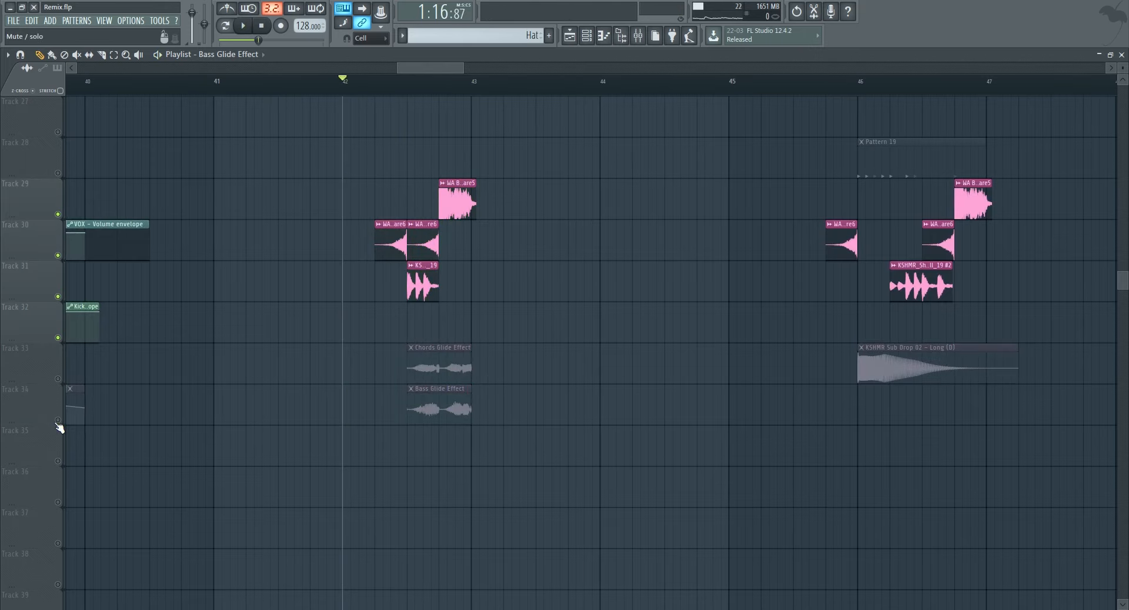
click(58, 420)
click(58, 379)
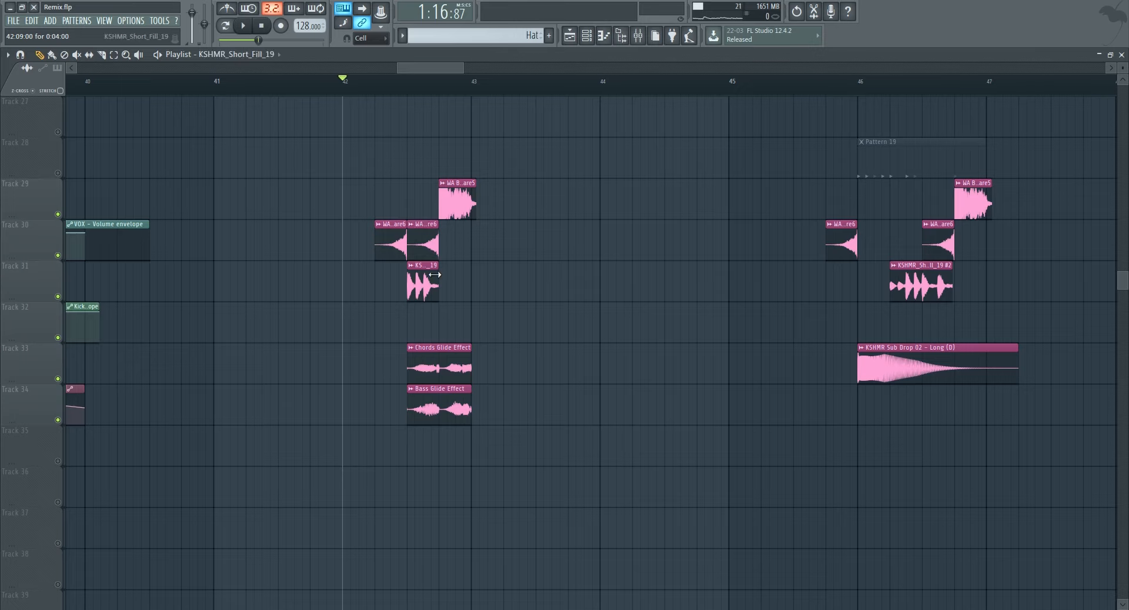
Solo Tracks 33 and 34 and audition the Chords Glide Effect and Bass Glide Effect clips from bar 42.
ctrl+click(58, 379)
click(58, 420)
key(space)
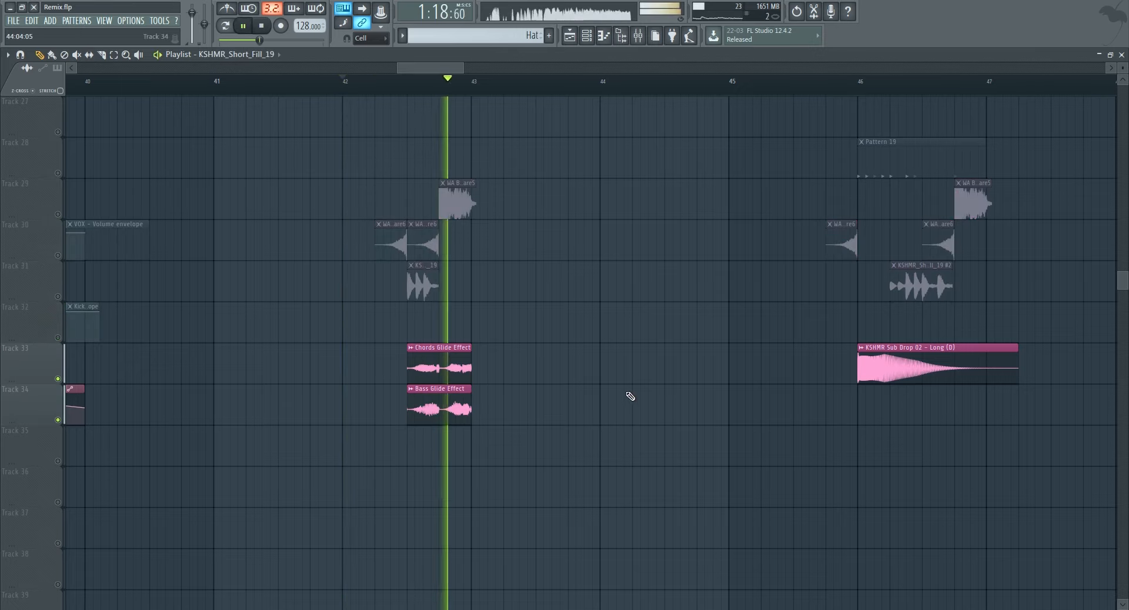
key(space)
scroll(630, 396, down, 1)
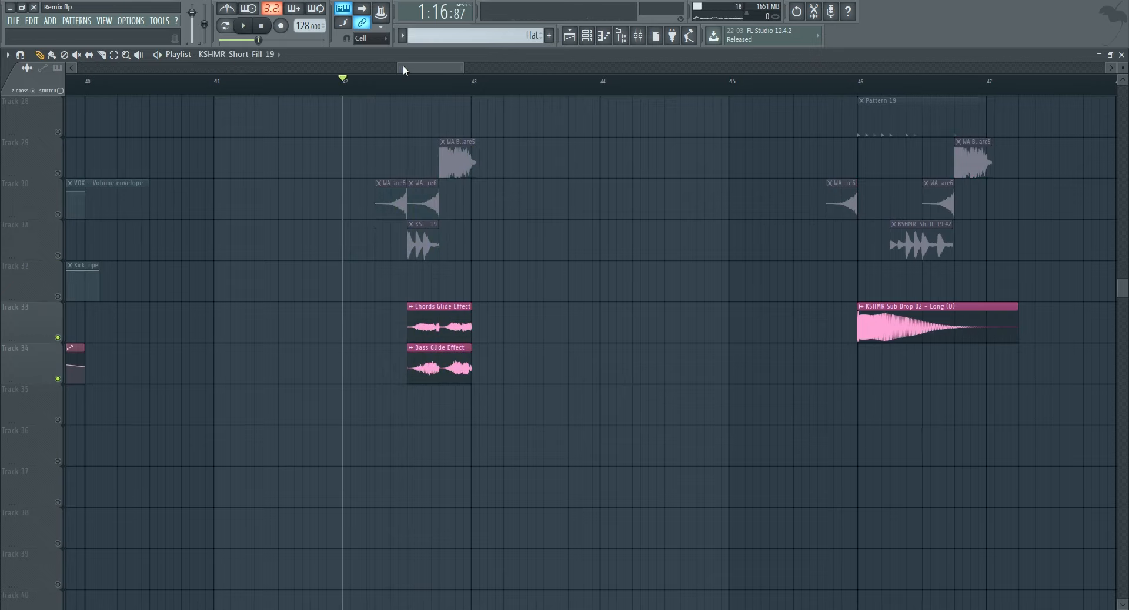
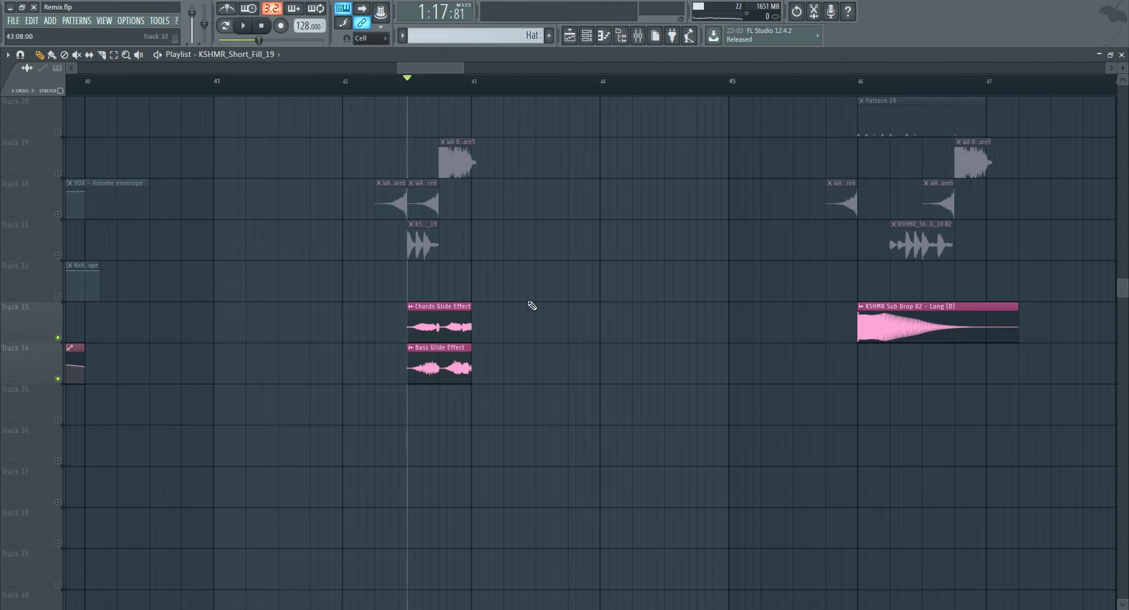
Open Gross Beat and Fruity parametric EQ 2 on the Chords Glide Effect mixer channel while auditioning the glide clips.
scroll(526, 319, up, 9)
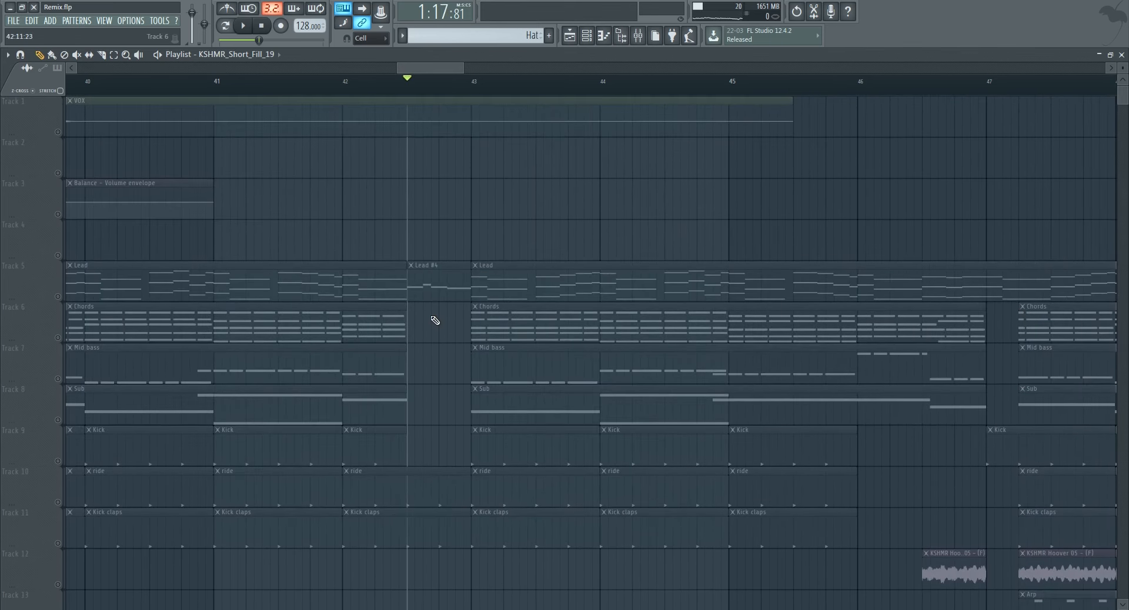
scroll(440, 421, down, 11)
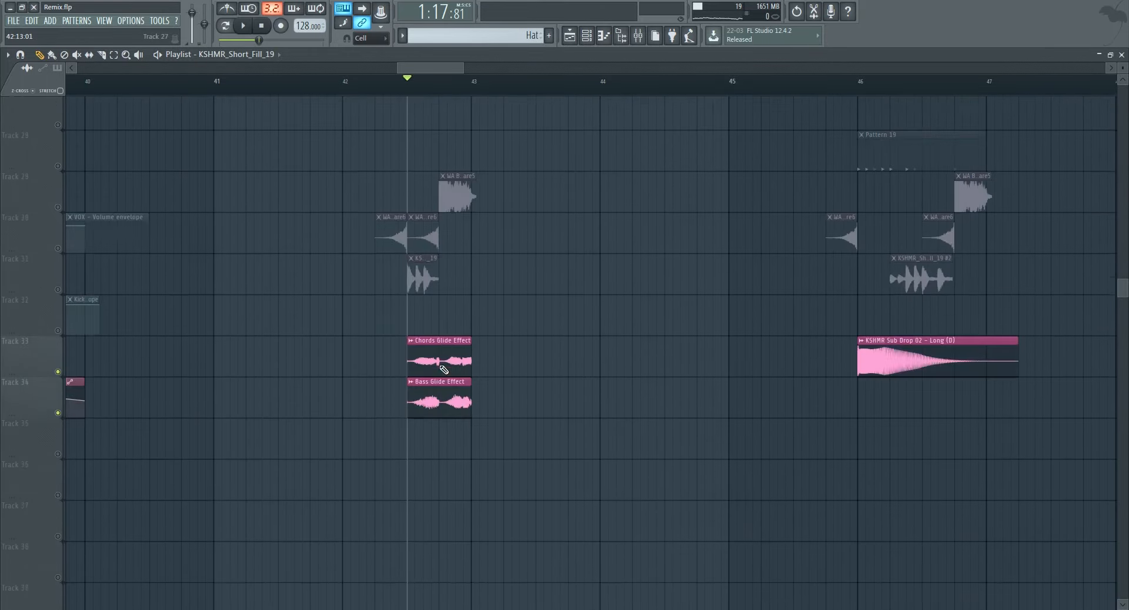
scroll(507, 346, up, 8)
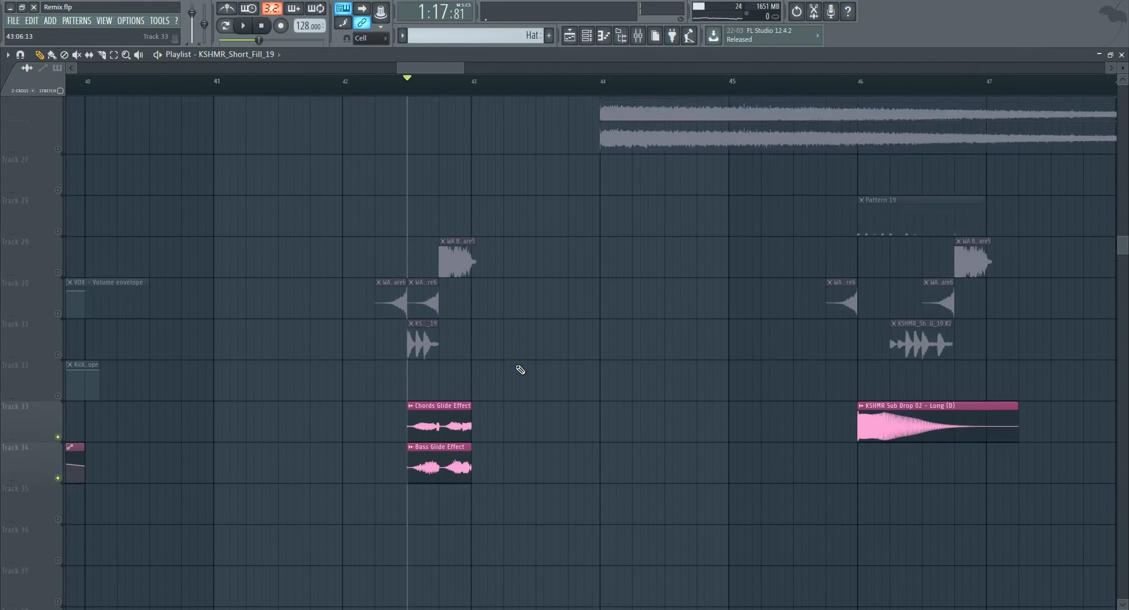
scroll(517, 371, up, 6)
scroll(512, 365, down, 12)
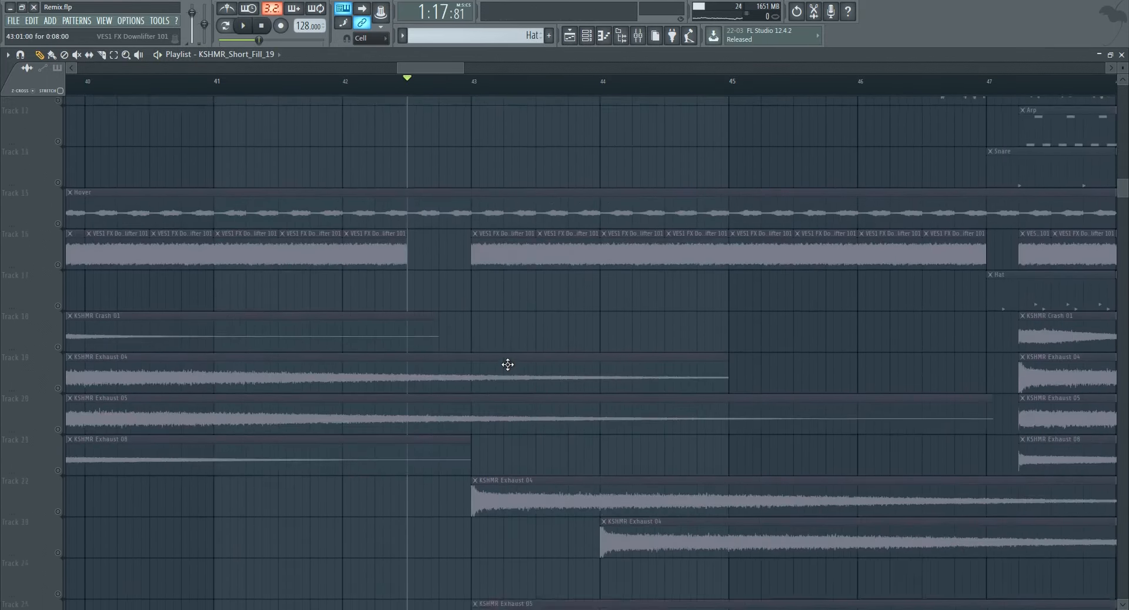
scroll(507, 364, down, 1)
click(638, 39)
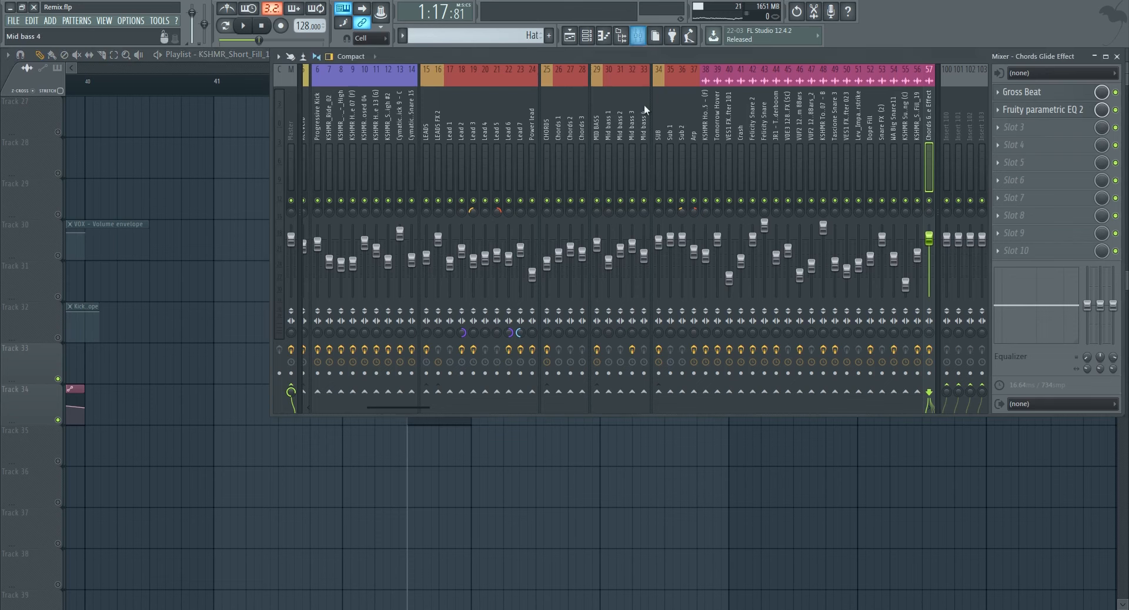
click(1022, 93)
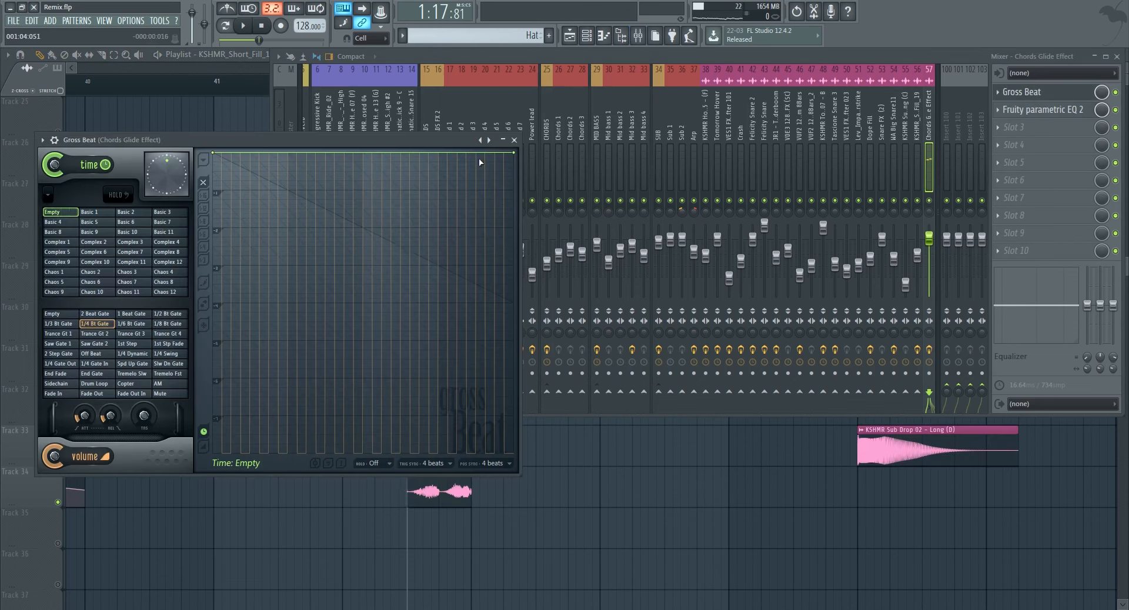
key(space)
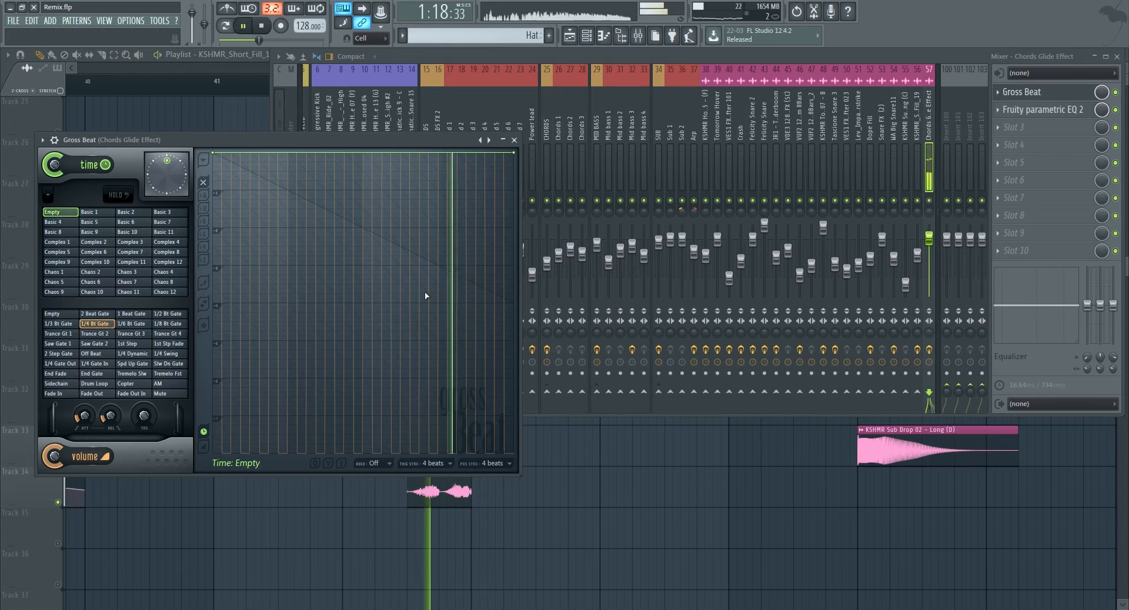
key(space)
click(1075, 111)
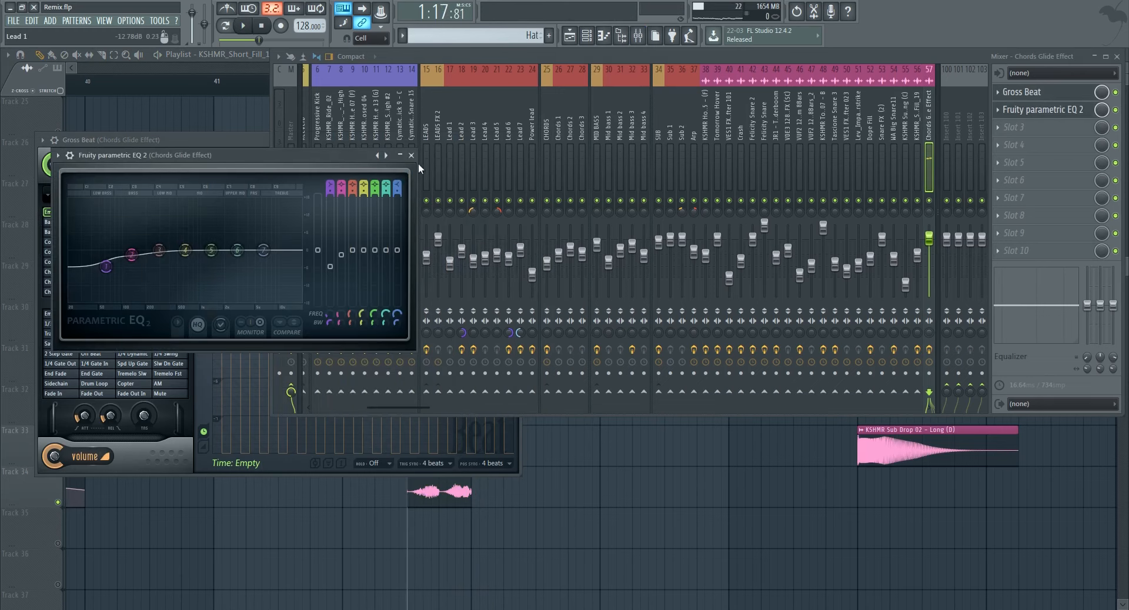
Return to the playlist, play from the glide effects with all tracks enabled, and reduce the track height to review the layers.
key(F5)
scroll(381, 384, up, 3)
key(space)
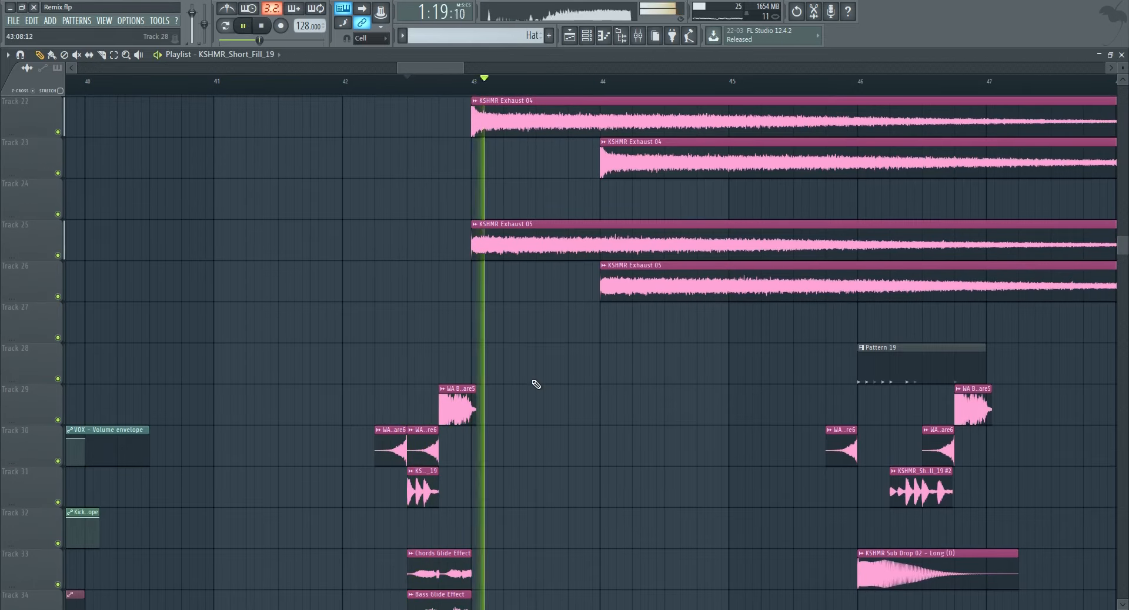
scroll(536, 385, up, 5)
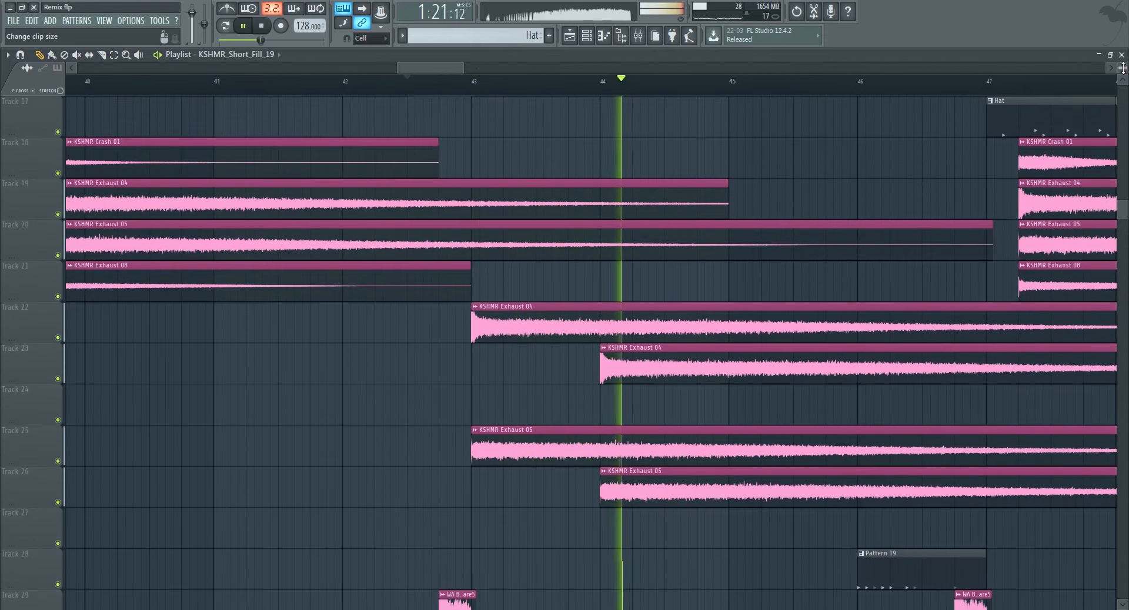
drag(1123, 68, 1124, 103)
scroll(794, 227, up, 10)
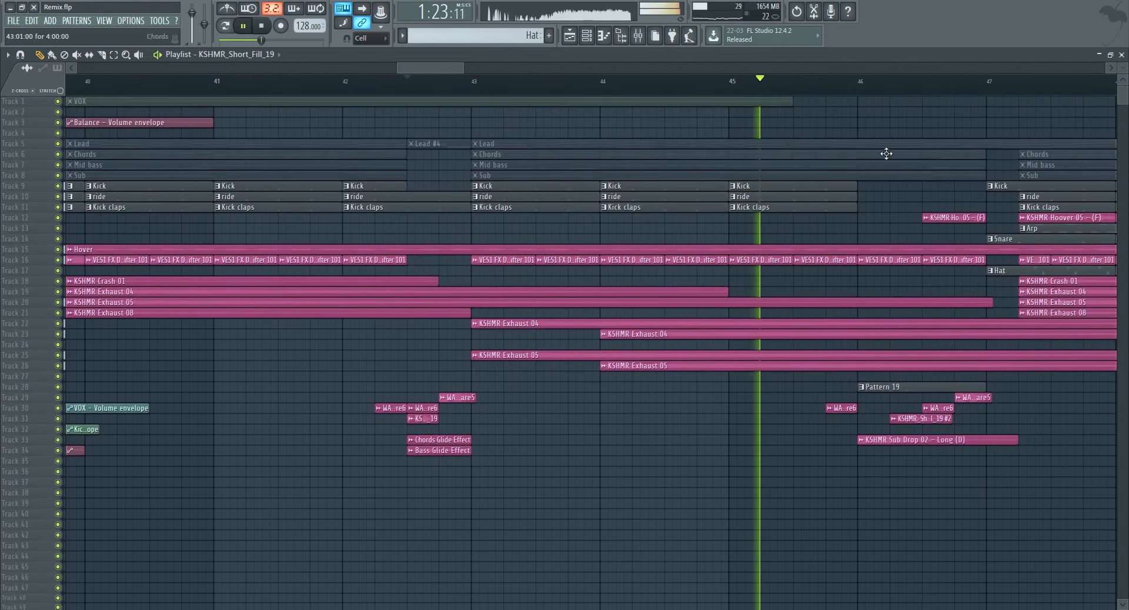
scroll(896, 257, up, 3)
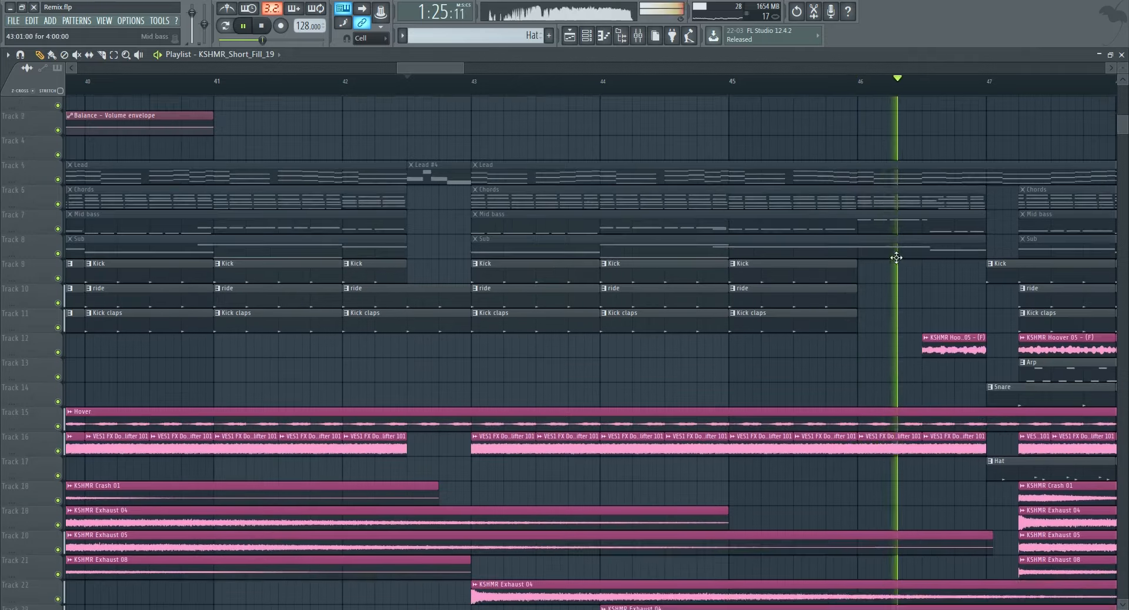
scroll(897, 257, down, 15)
key(space)
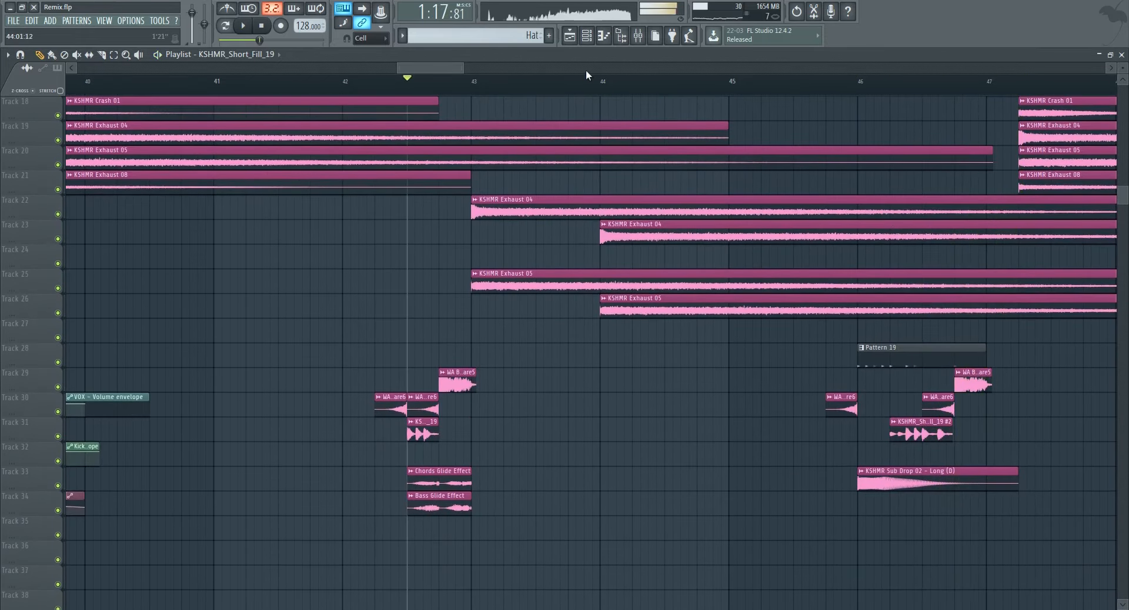
Select the KSHMR Sub Drop 02 clip on Track 33 and audition the transition leading into bar 47.
drag(436, 68, 464, 58)
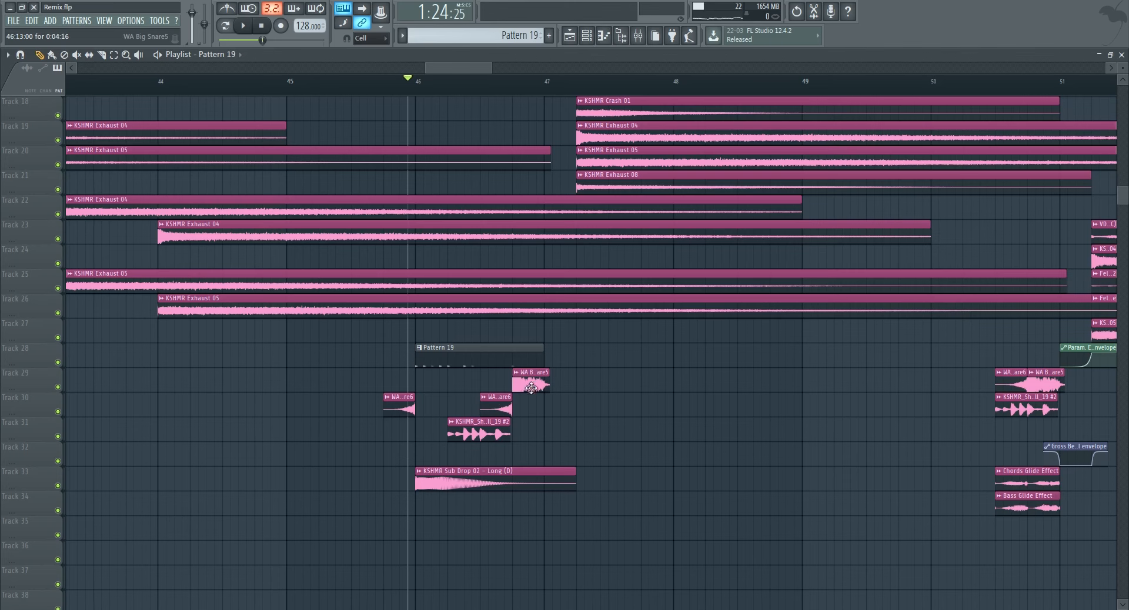
click(462, 484)
scroll(647, 262, up, 6)
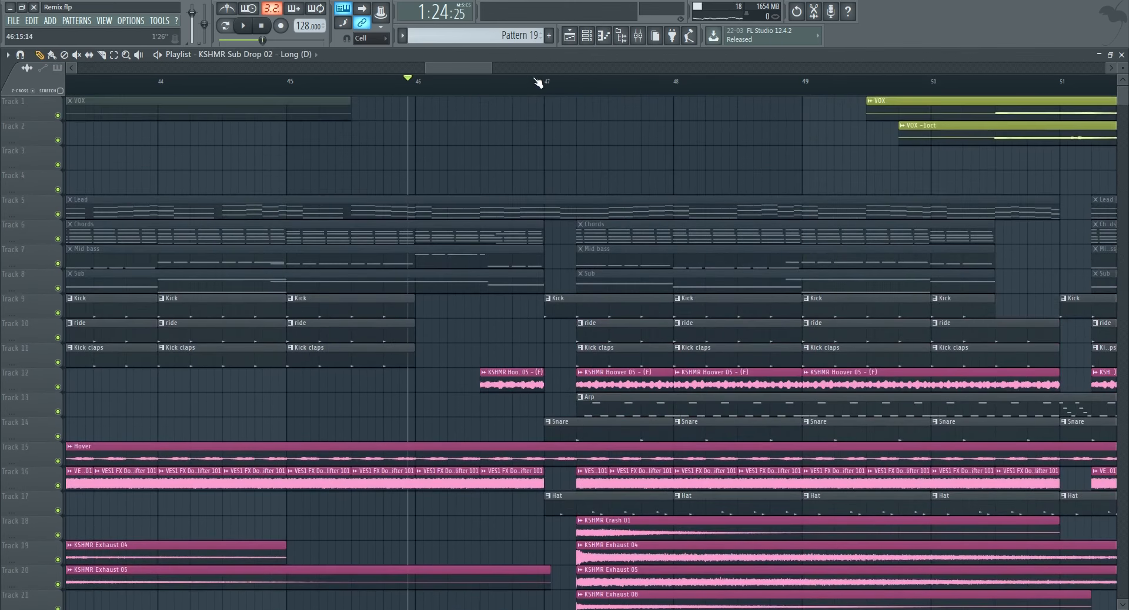
key(space)
key(space)
scroll(604, 229, down, 3)
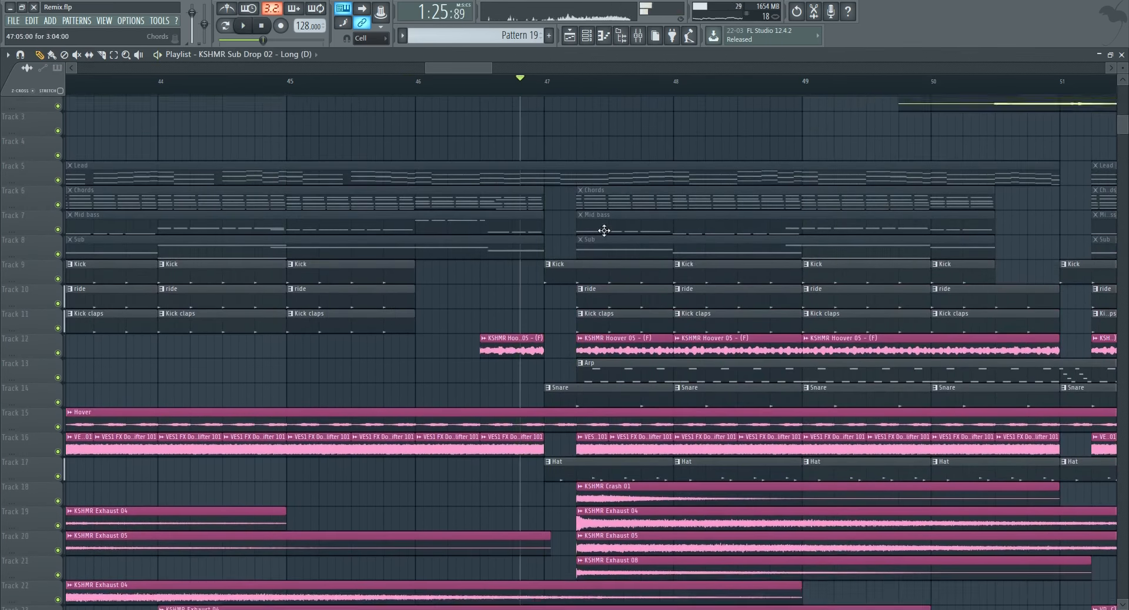
scroll(590, 99, up, 3)
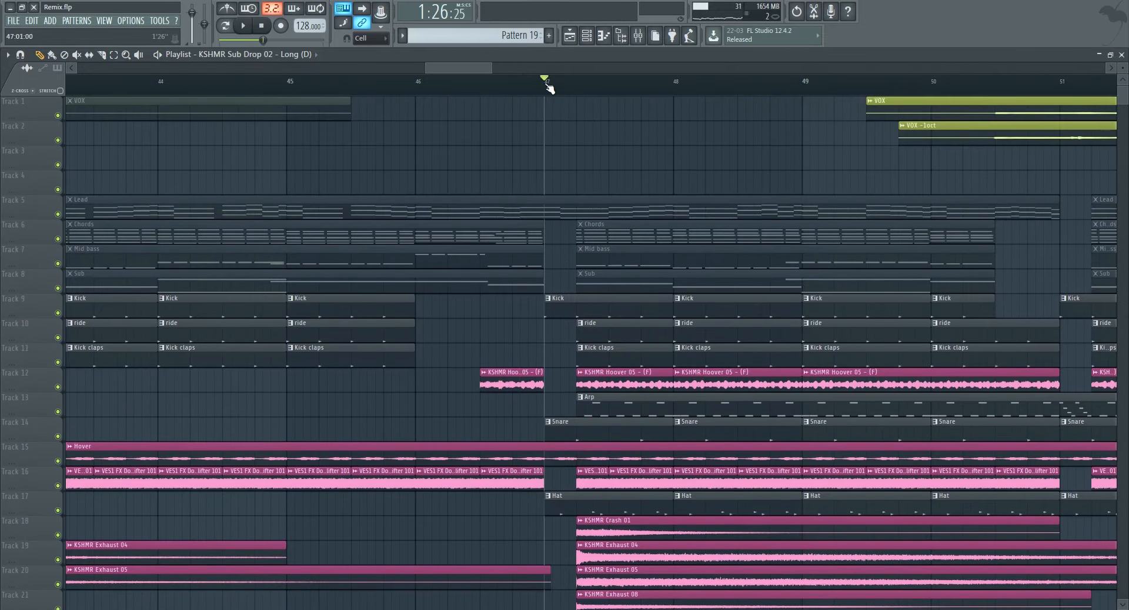
Audition the kick, snare and hat entry from bar 47.
key(space)
scroll(576, 353, down, 5)
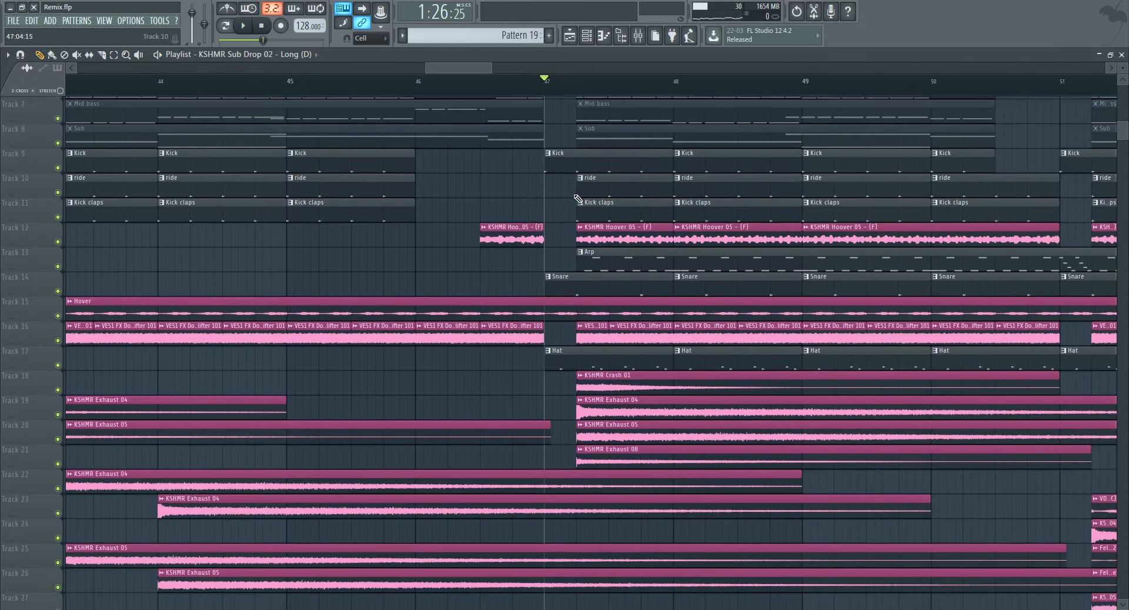
scroll(554, 302, up, 2)
key(space)
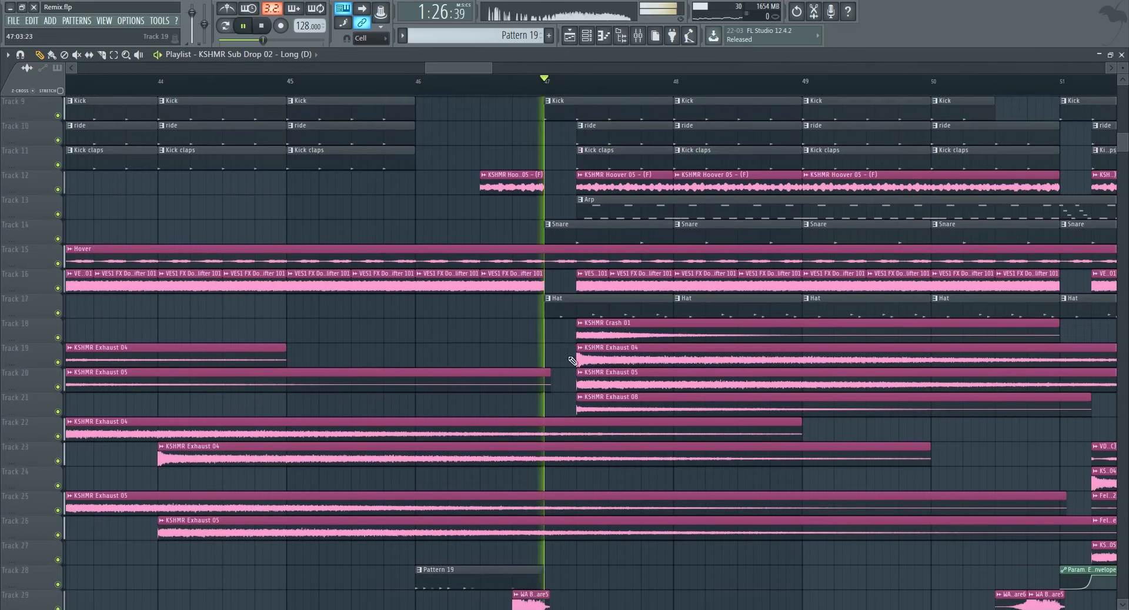
key(space)
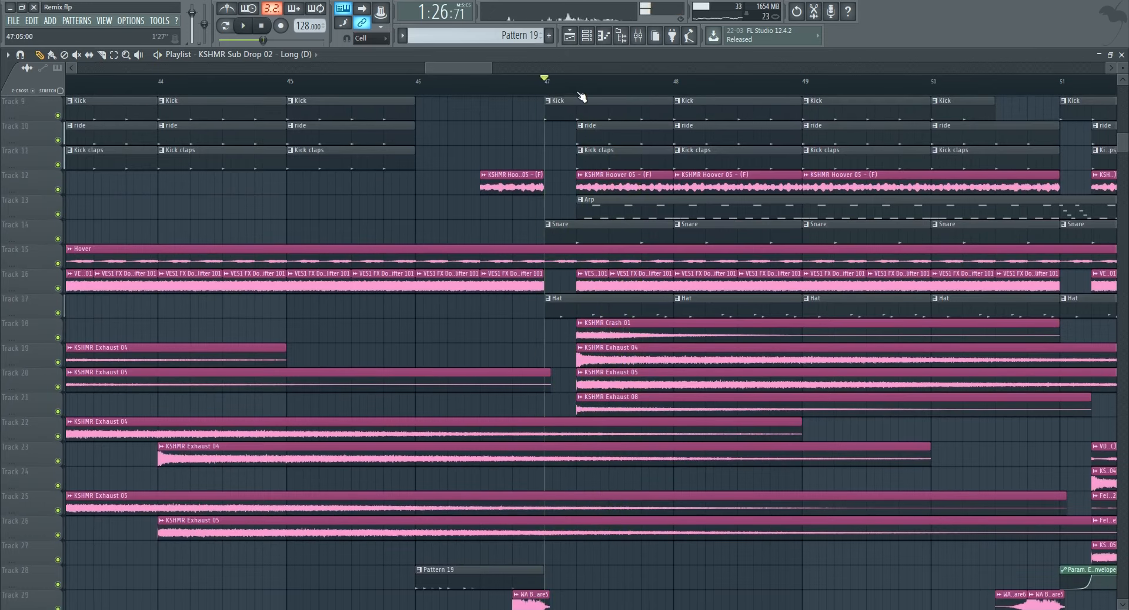
Play the full second half of the drop from the KSHMR Crash 01 hit in bar 47 with a wider timeline view.
key(space)
scroll(698, 349, up, 3)
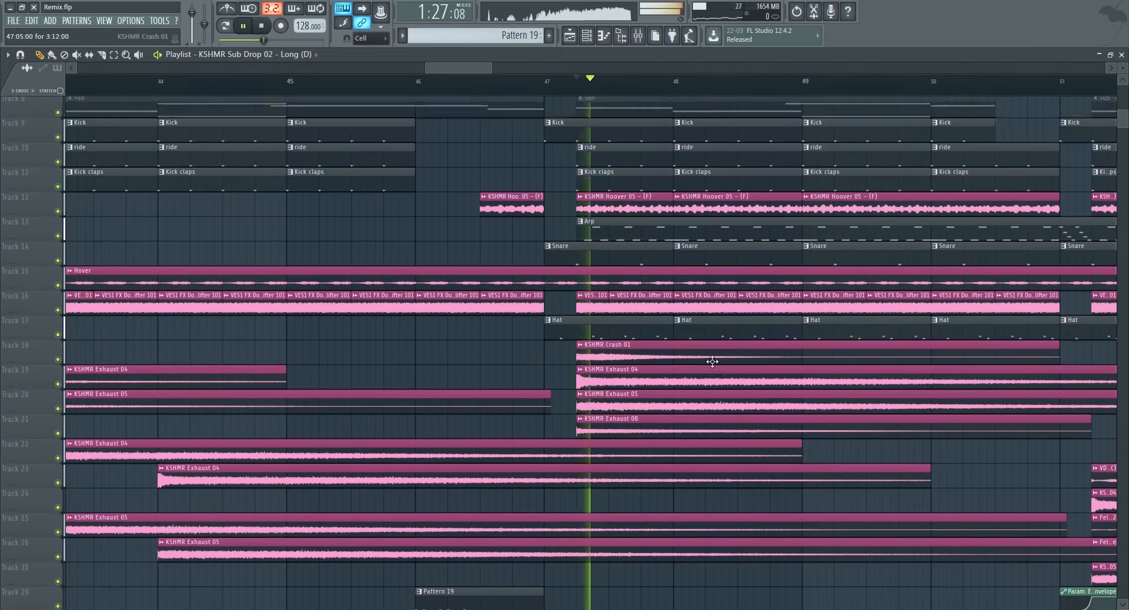
drag(514, 66, 615, 66)
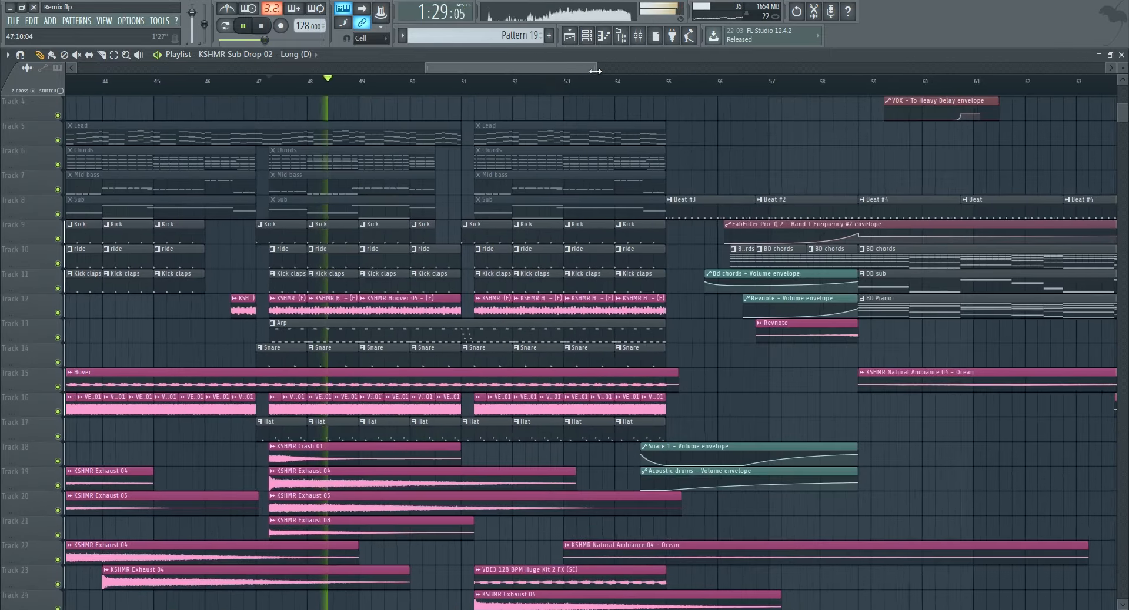
key(space)
Solo the KSHMR Hoover 05 layer on Track 12 and audition it with its mixer insert selected.
ctrl+click(58, 313)
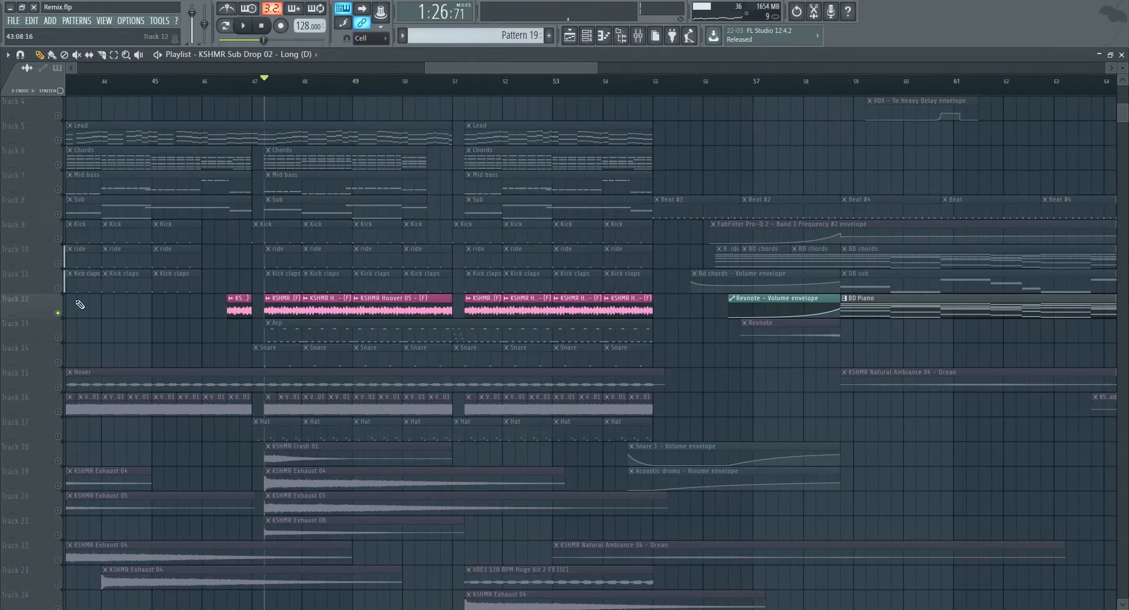
key(space)
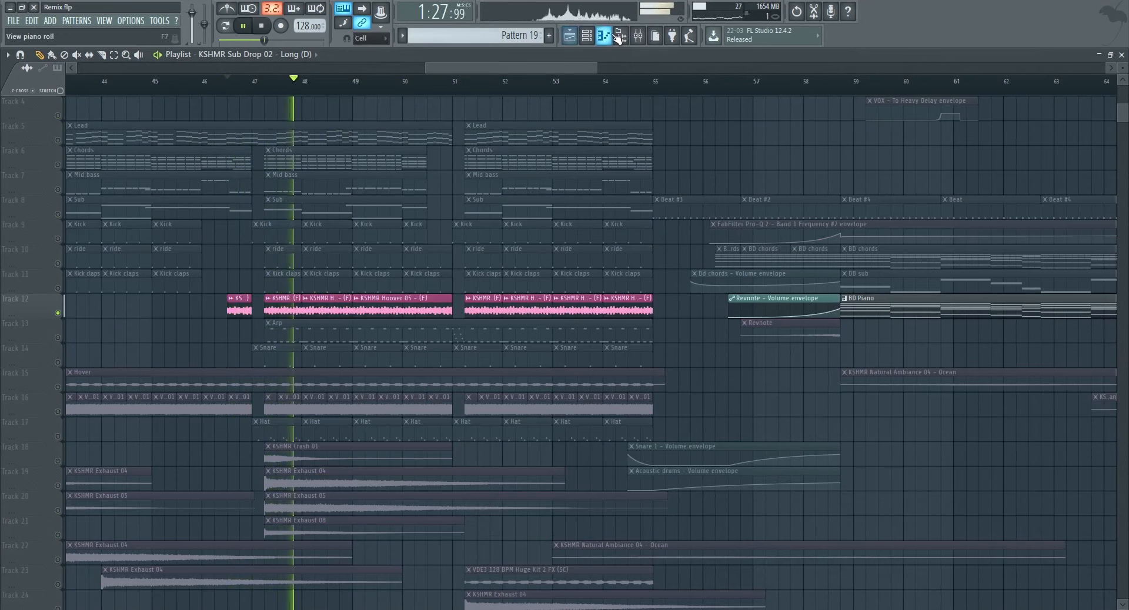
click(639, 38)
click(709, 177)
key(space)
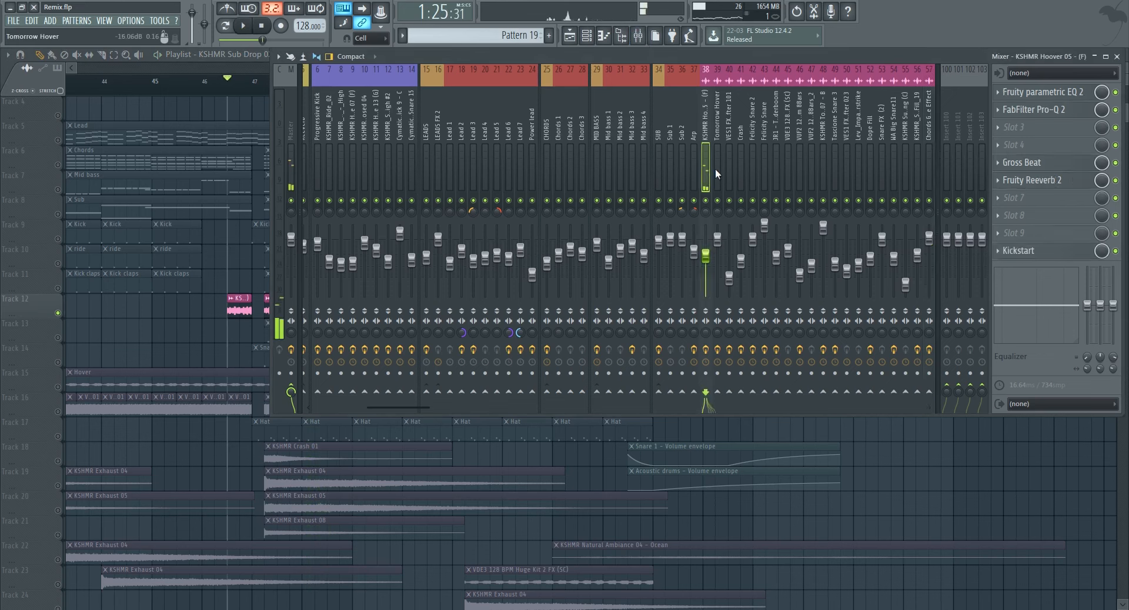
Inspect the Fruity parametric EQ 2 and FabFilter Pro-Q 2 curves on the KSHMR Hoover 05 insert during playback.
click(1079, 92)
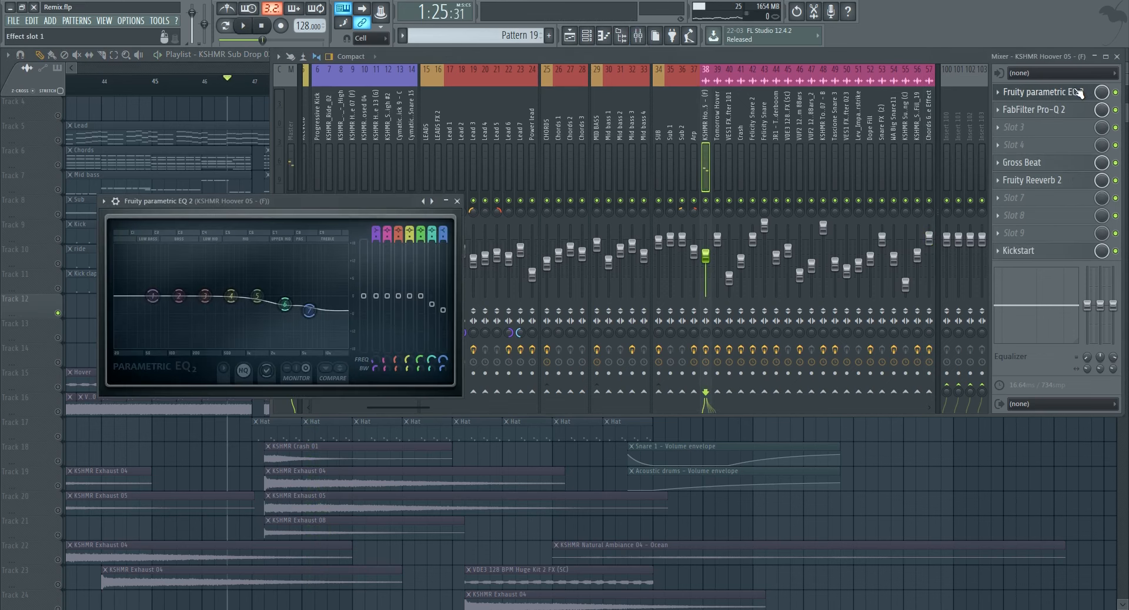
click(1079, 92)
click(1068, 114)
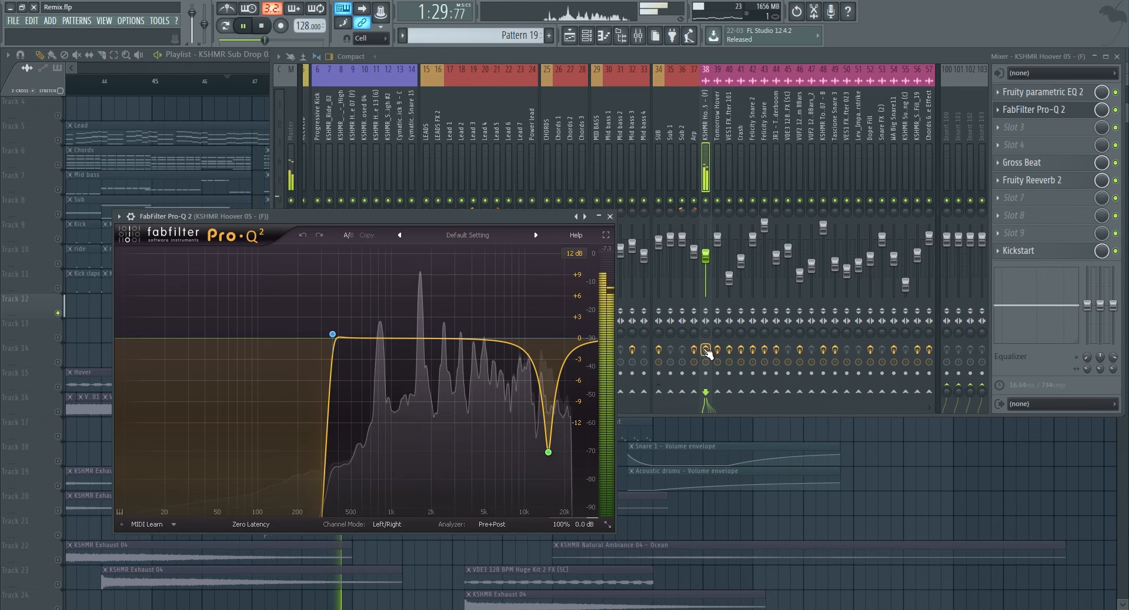
click(610, 217)
key(space)
Solo the Arp pattern on Track 13 and audition it from bar 47 with its mixer insert selected.
key(F9)
click(48, 341)
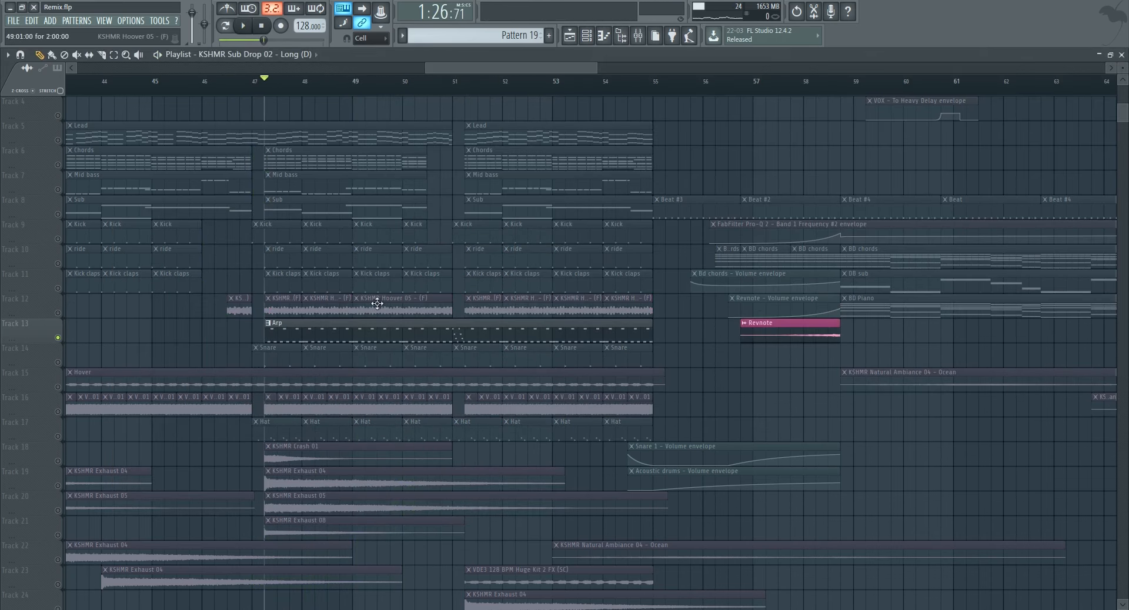
key(space)
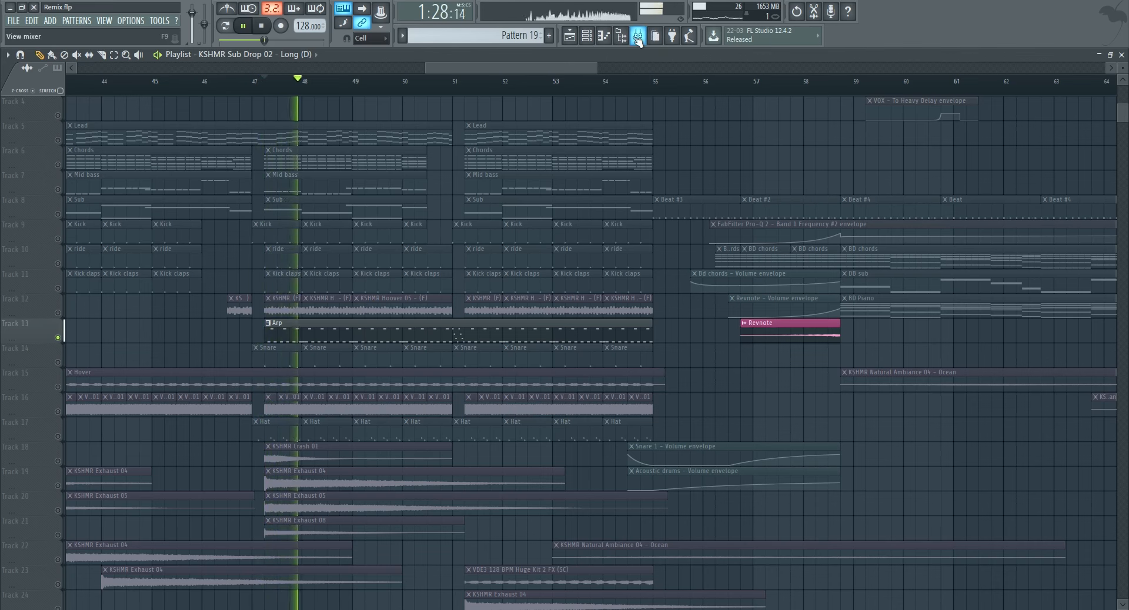
key(F9)
click(694, 167)
key(space)
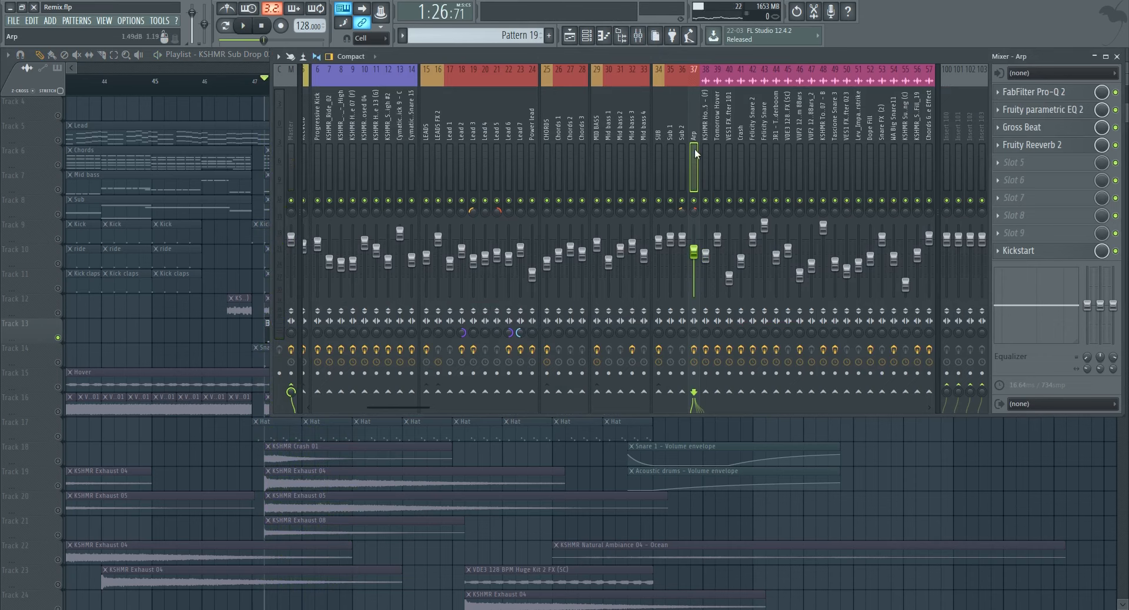
key(space)
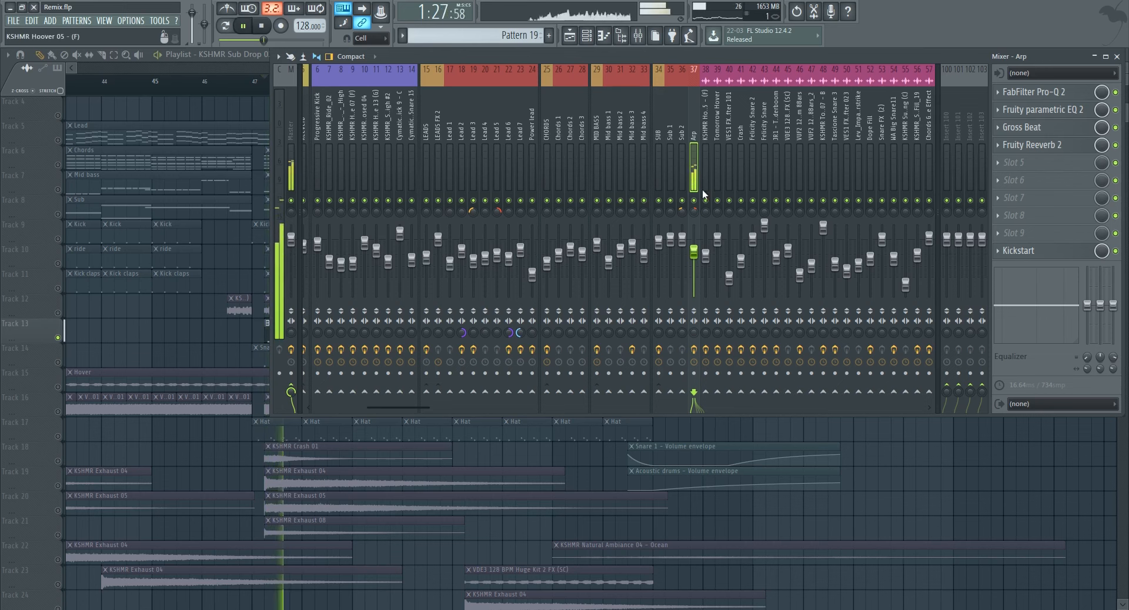
key(space)
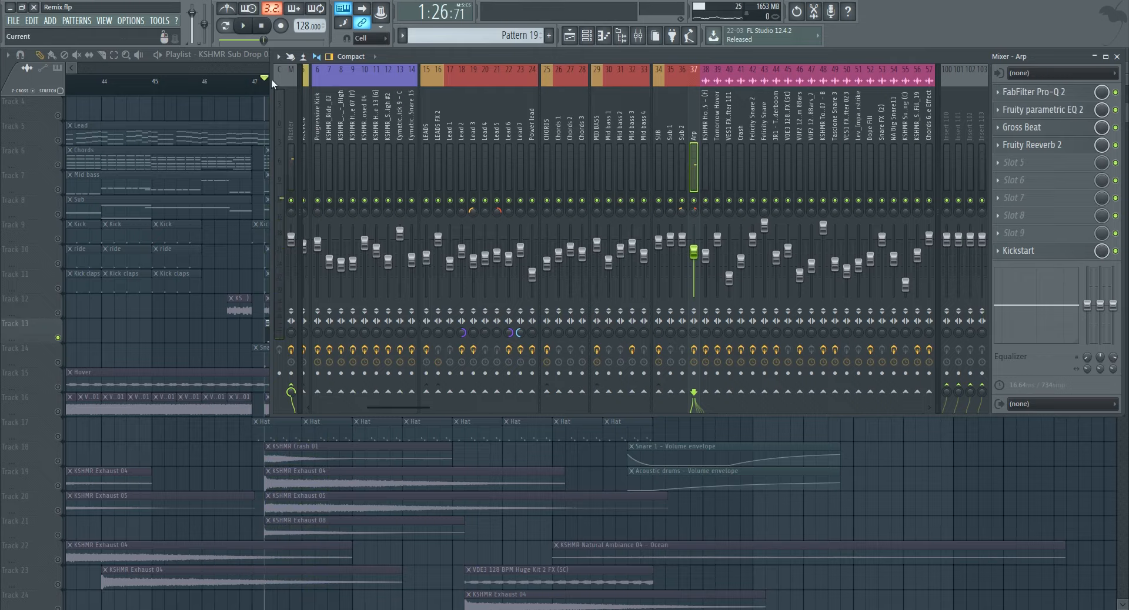
Return to the playlist, solo the Hoover on Track 12 again, and check its mixer level during playback.
drag(237, 68, 523, 76)
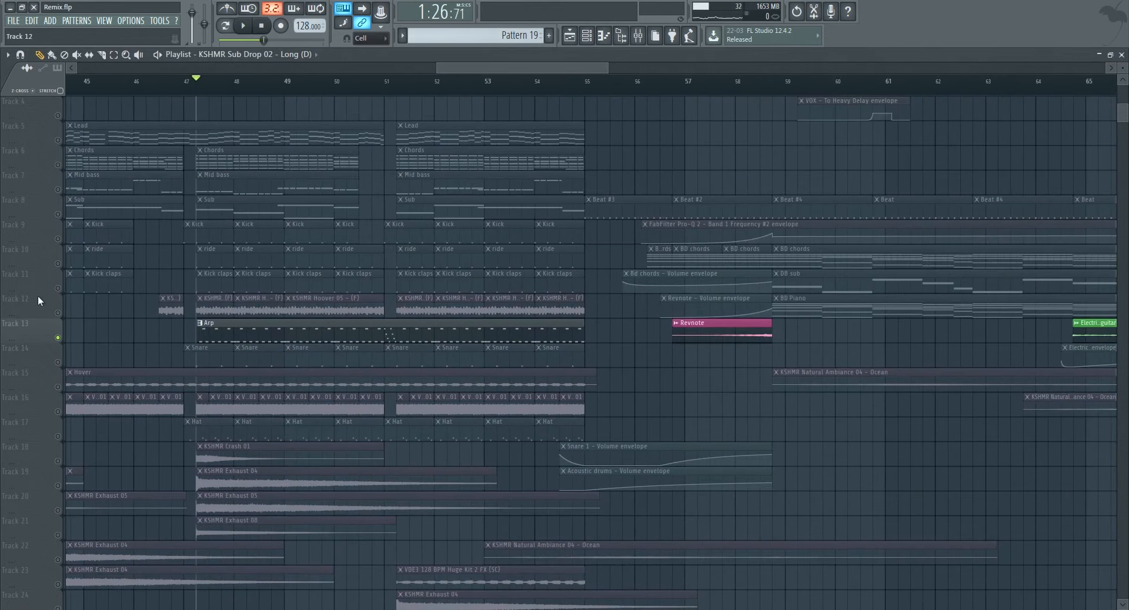
click(62, 315)
key(space)
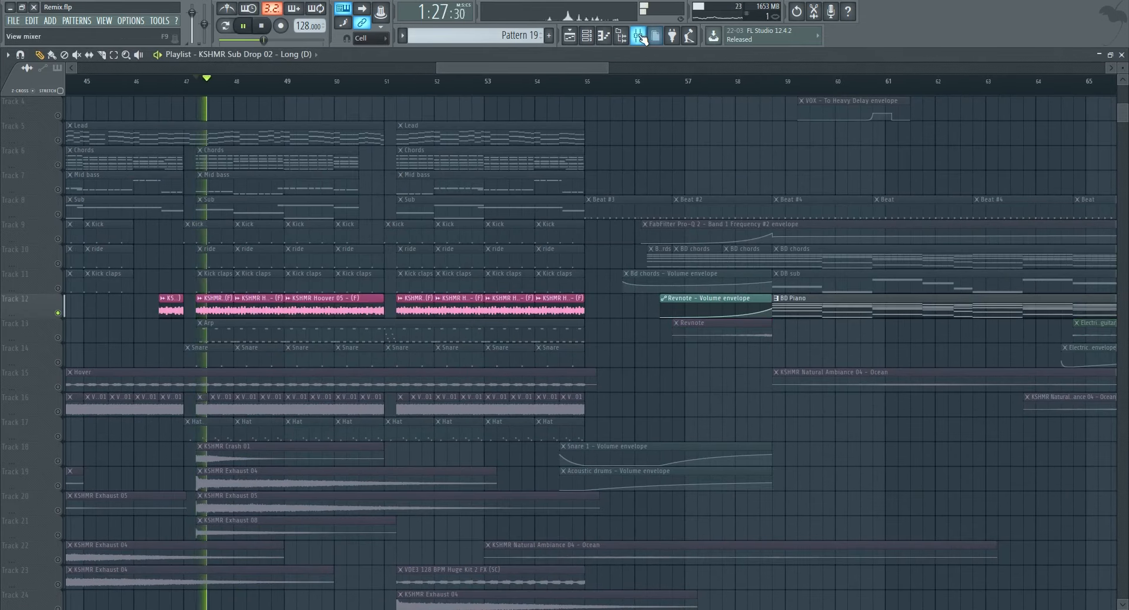
key(F9)
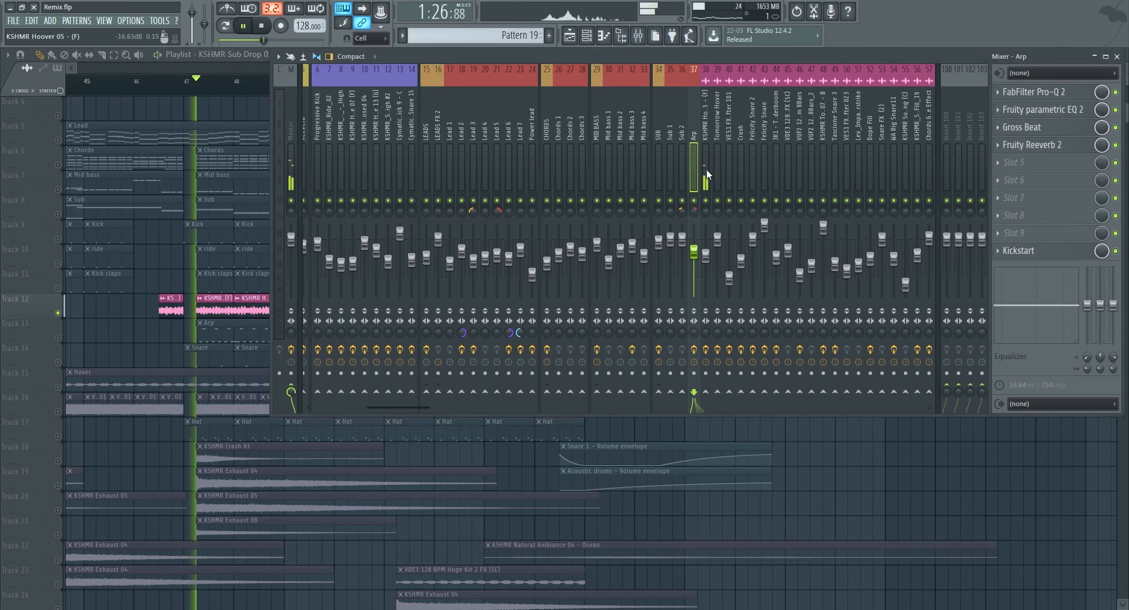
key(F9)
Audition the Hoover and Arp layers together from bar 47 while checking both mixer levels, ending with only Track 13 soloed.
key(space)
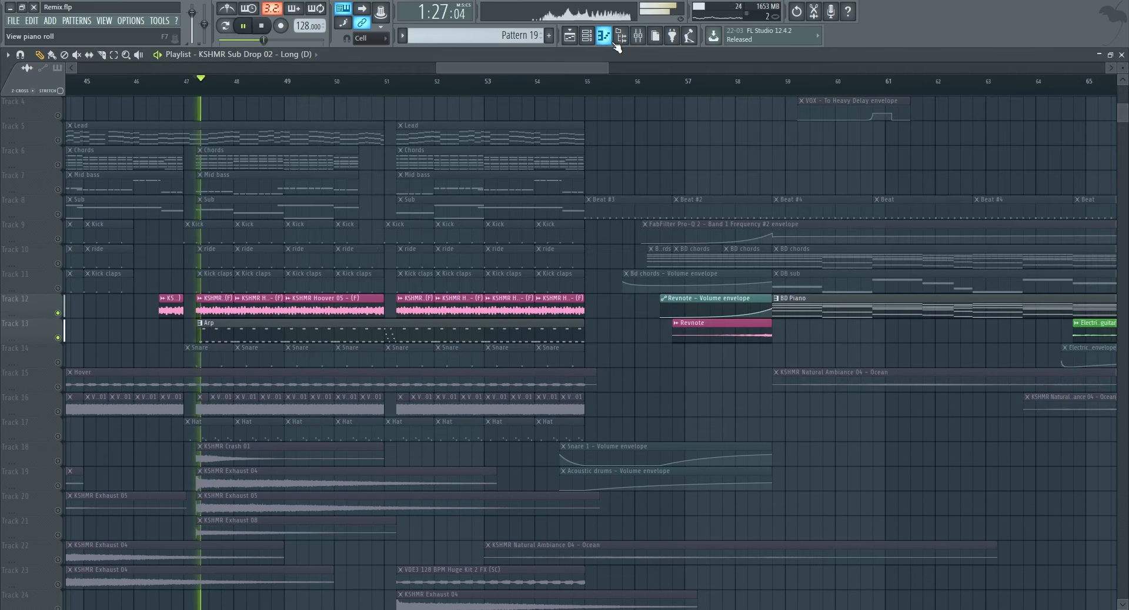
click(637, 39)
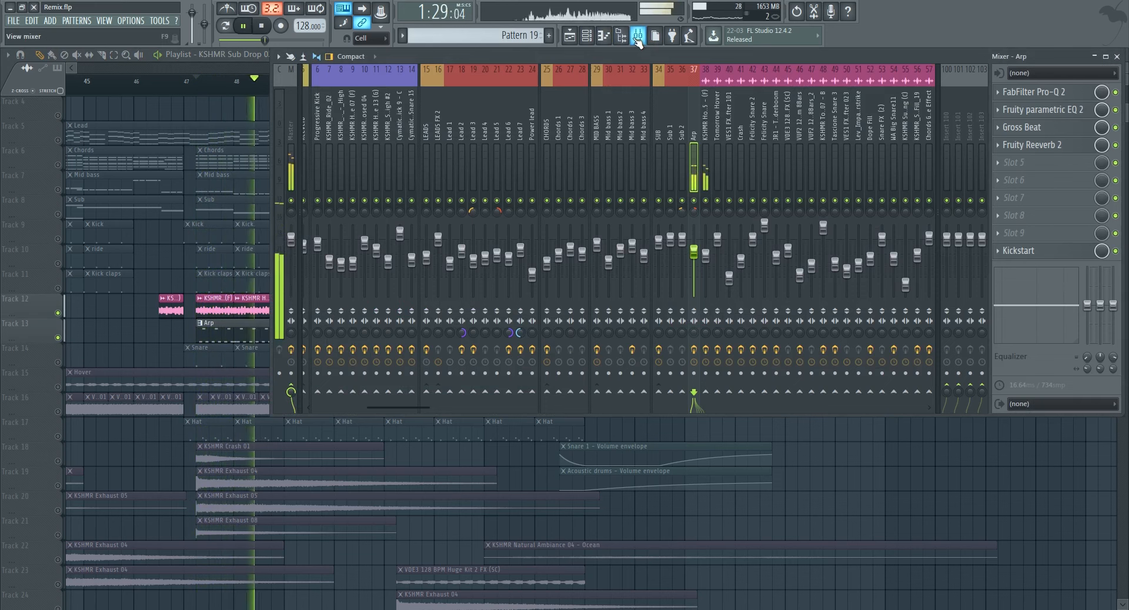
key(space)
key(F9)
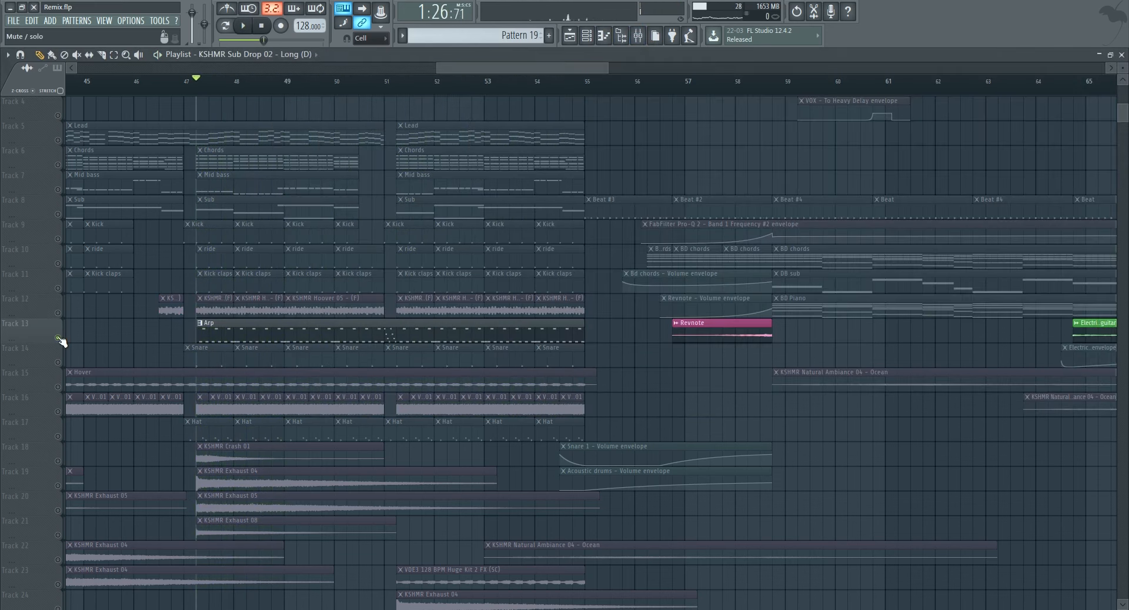
Inspect the Gross Beat settings on the Arp insert and toggle the effect to compare how it gates the Arp.
key(F9)
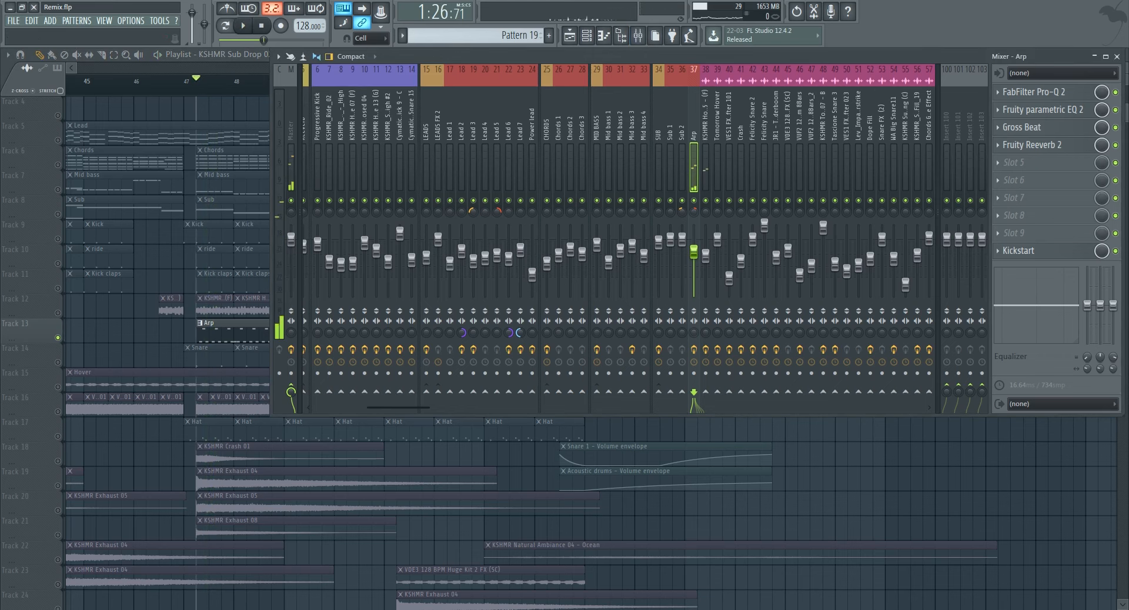
click(1042, 130)
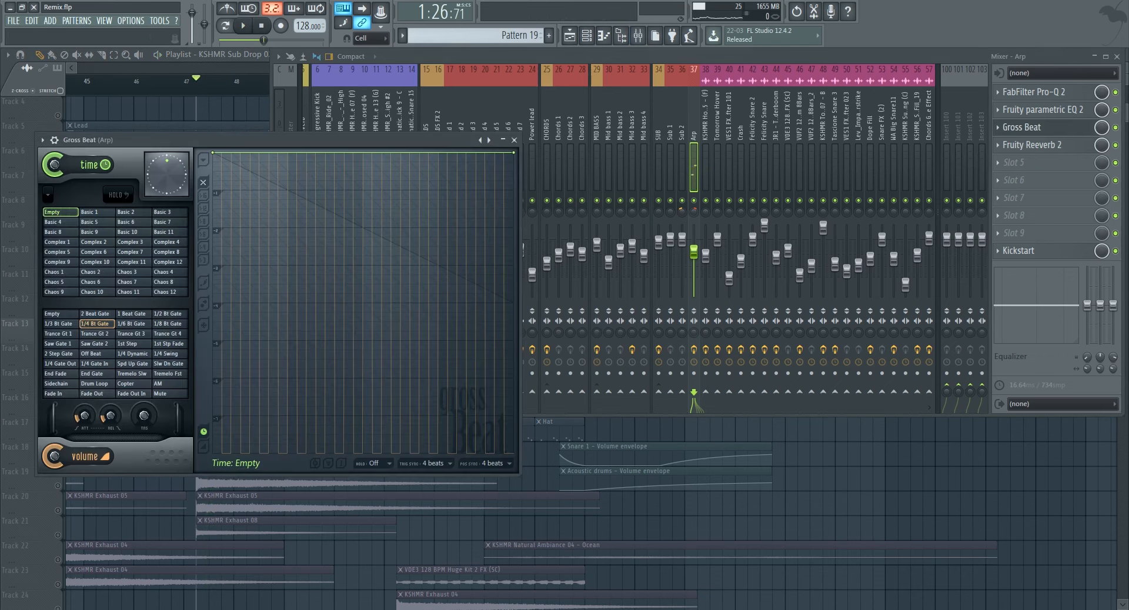
click(1118, 130)
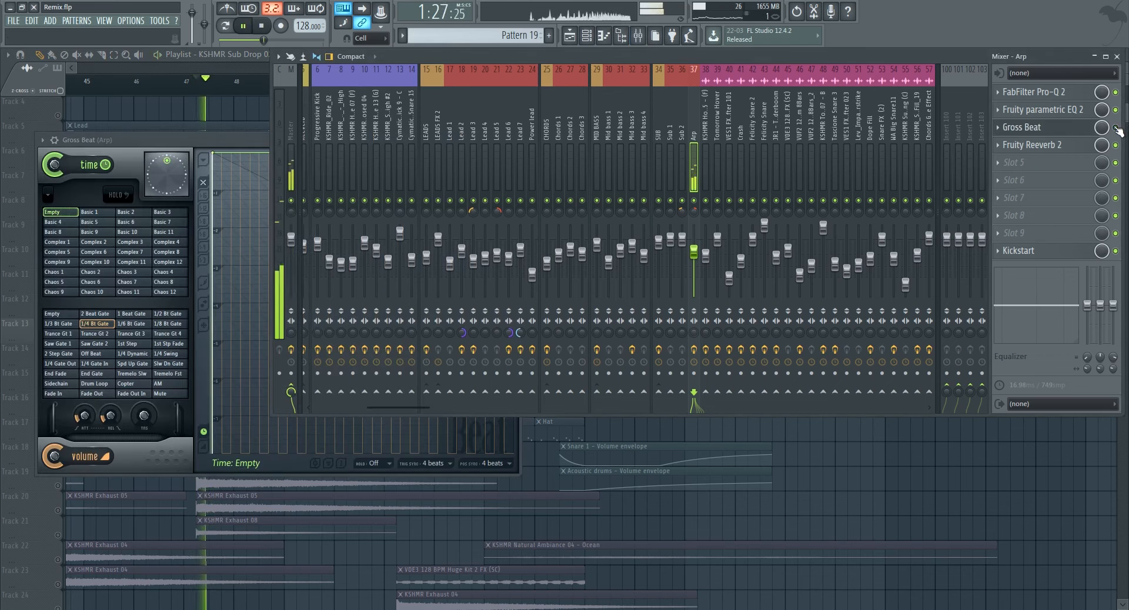
click(245, 140)
click(514, 139)
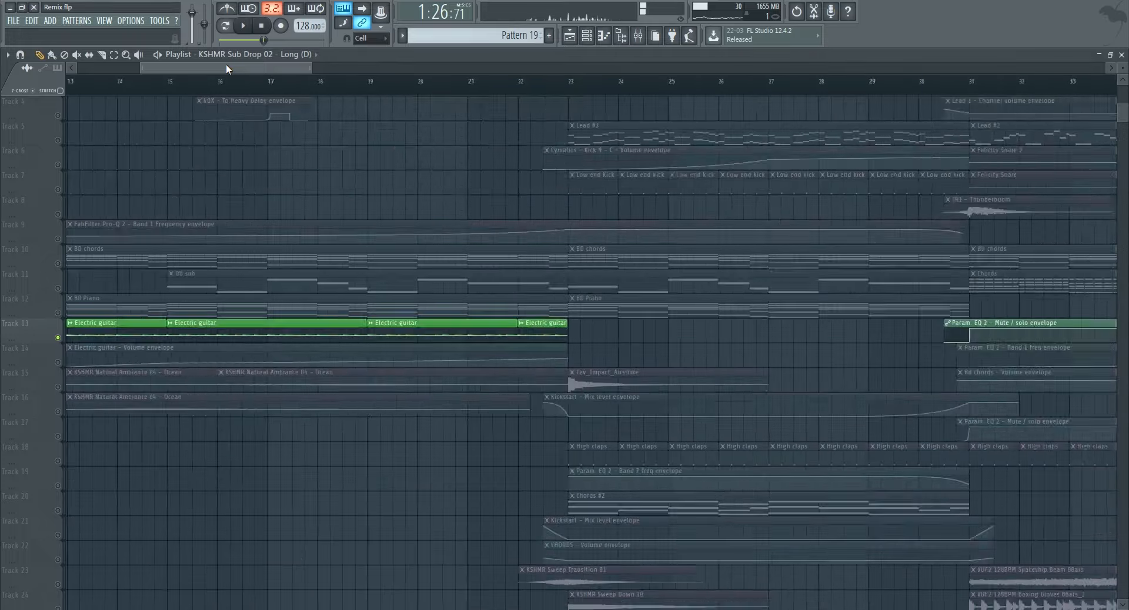
Play the soloed Arp from late in bar 50 to audition its transition into bar 51.
drag(226, 65, 514, 54)
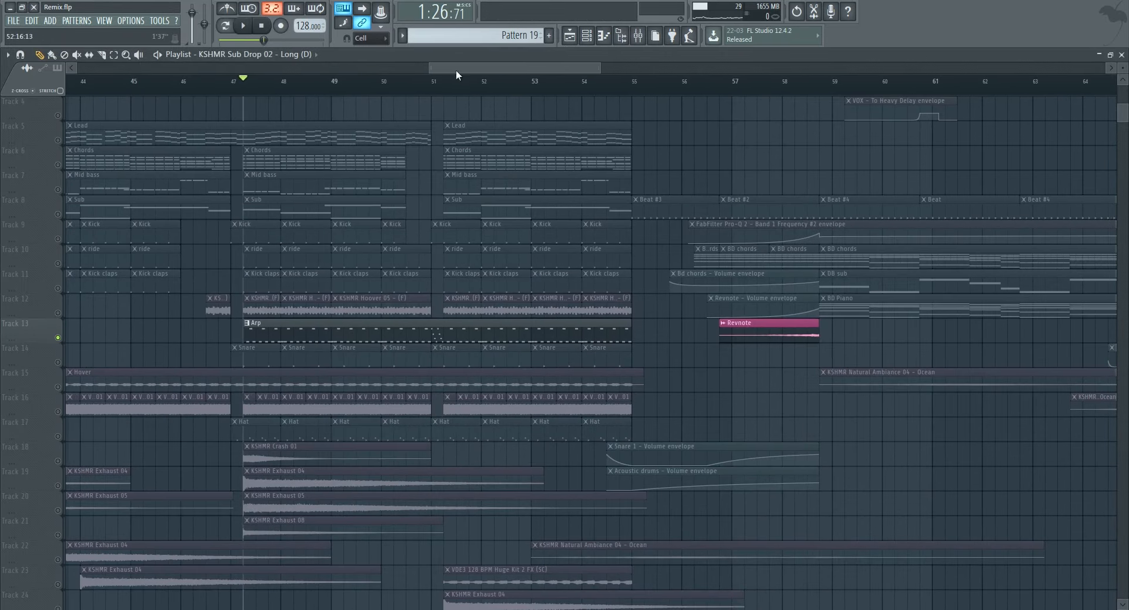
click(421, 82)
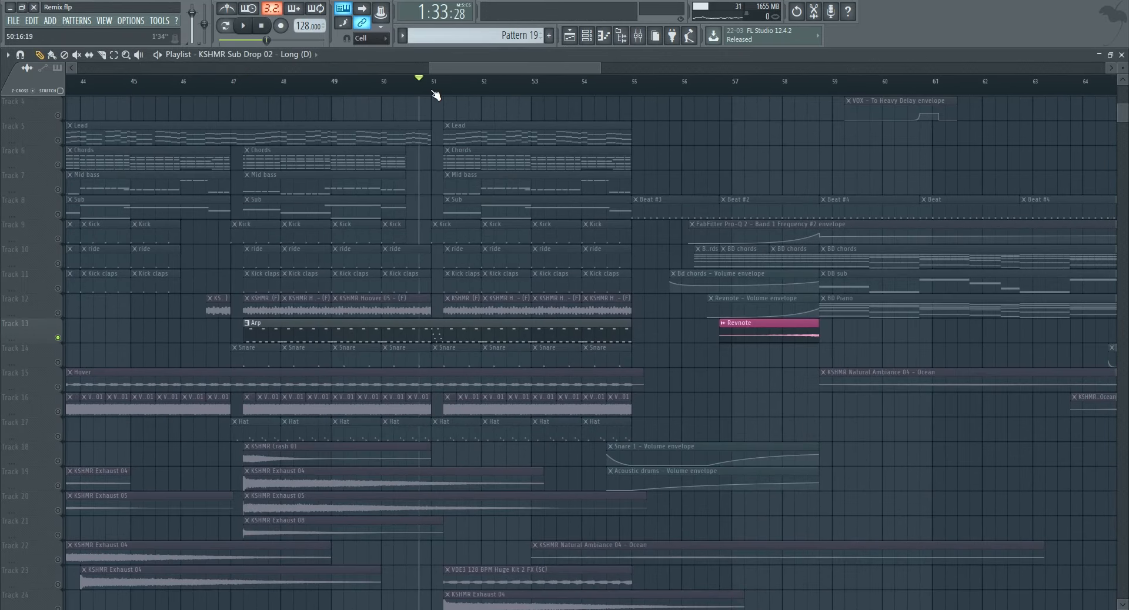
key(space)
key(space)
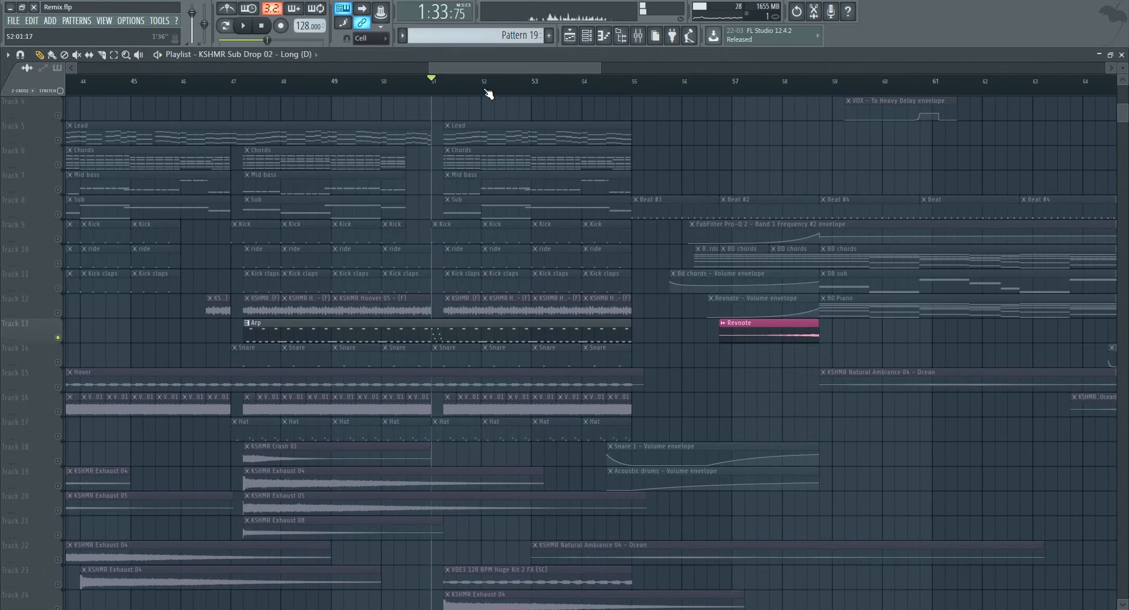
key(space)
key(space)
Locate the Gross Beat mix level automation on Track 32 near bar 51 and audition the Arp across that transition.
scroll(433, 323, down, 6)
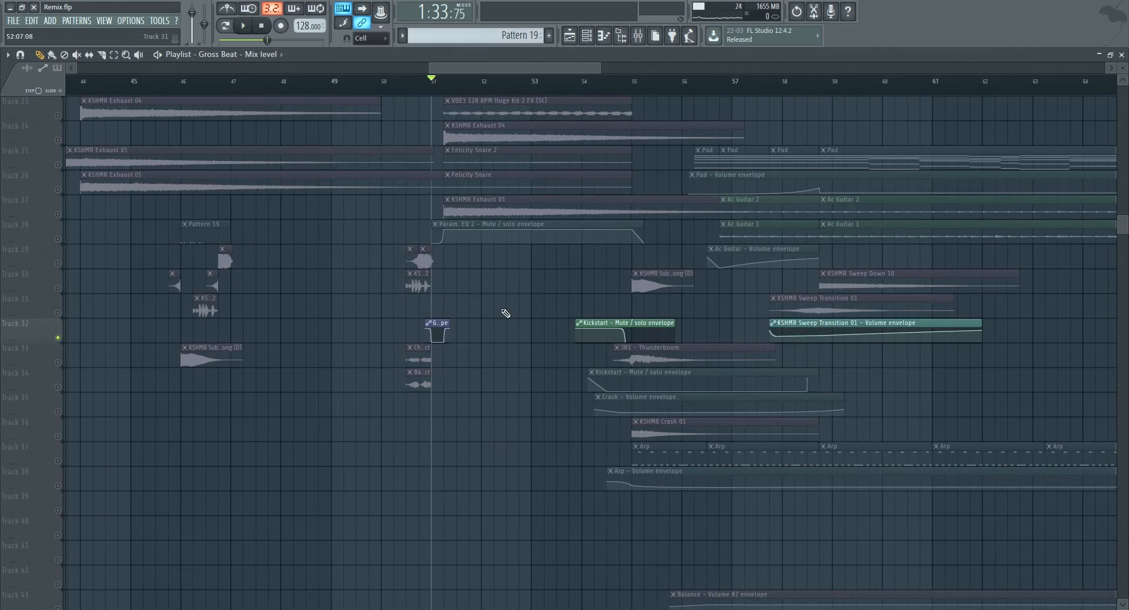
scroll(505, 312, up, 5)
key(space)
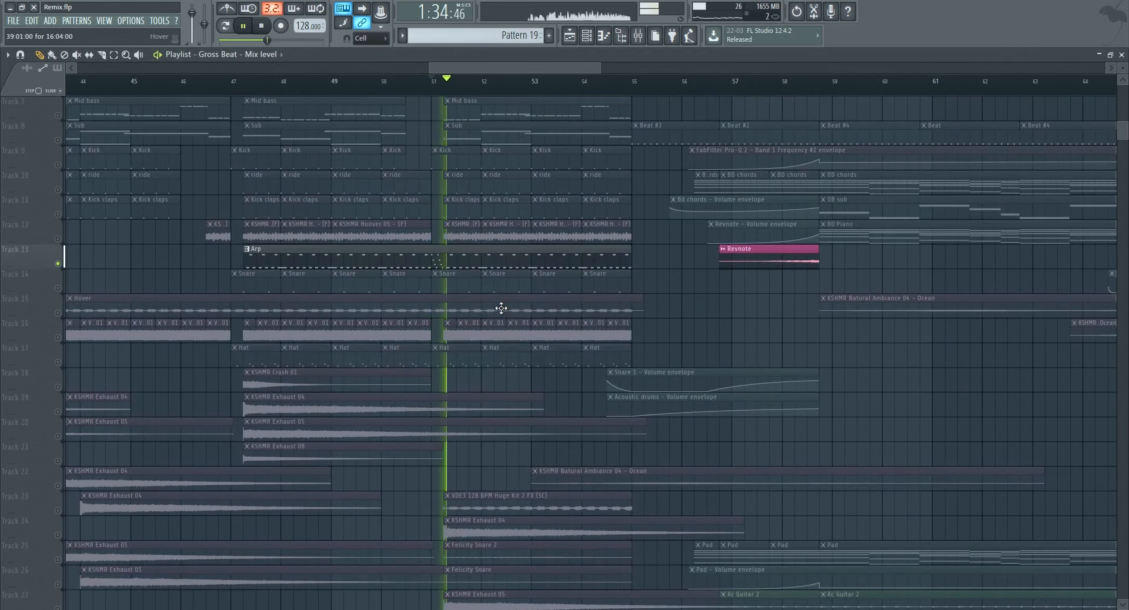
key(space)
click(423, 92)
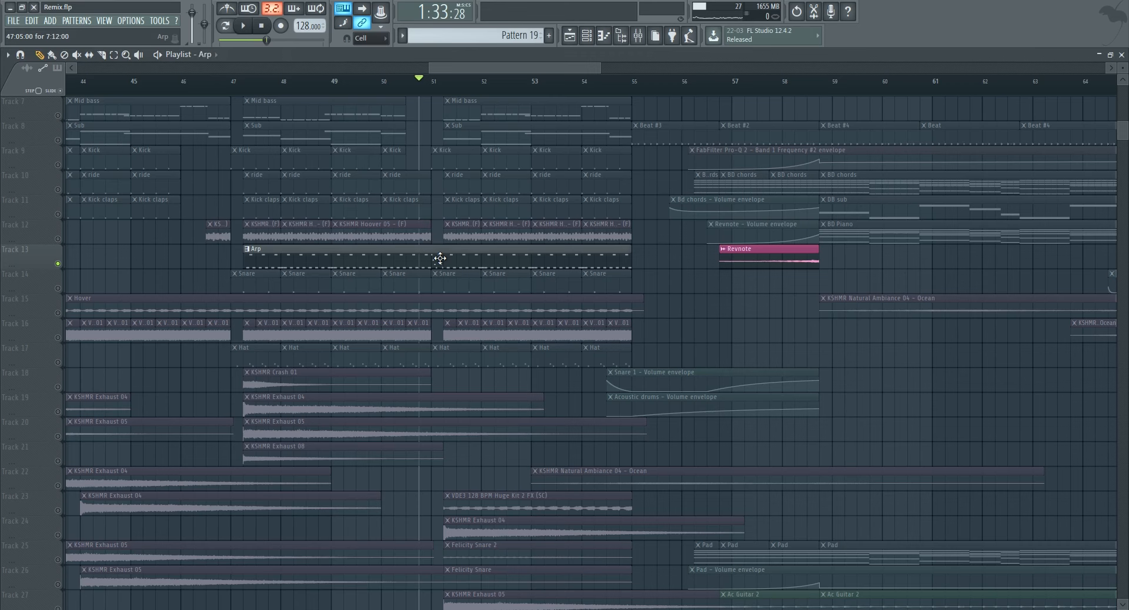
scroll(428, 262, down, 4)
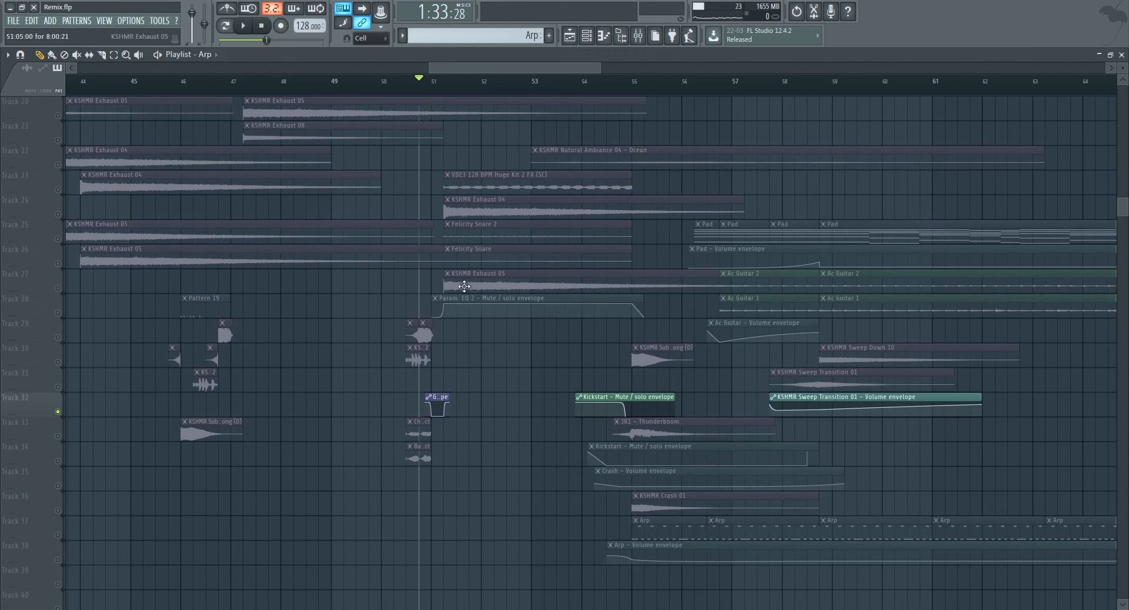
key(space)
Re-enable all tracks by unsoloing Track 13 and play the drop from bar 46.
scroll(66, 419, up, 6)
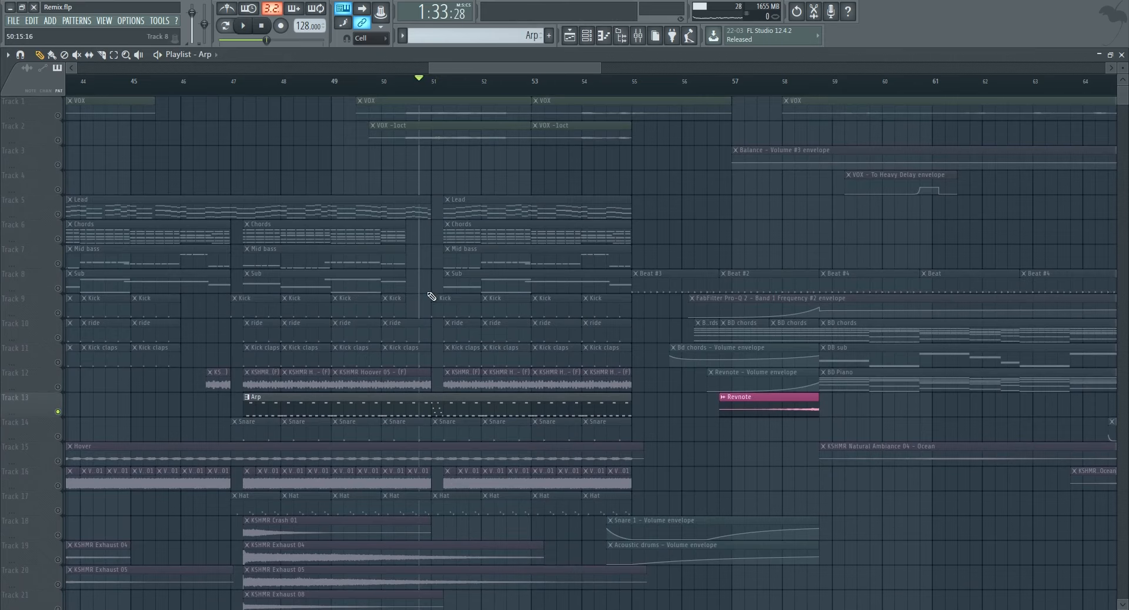
scroll(436, 288, down, 2)
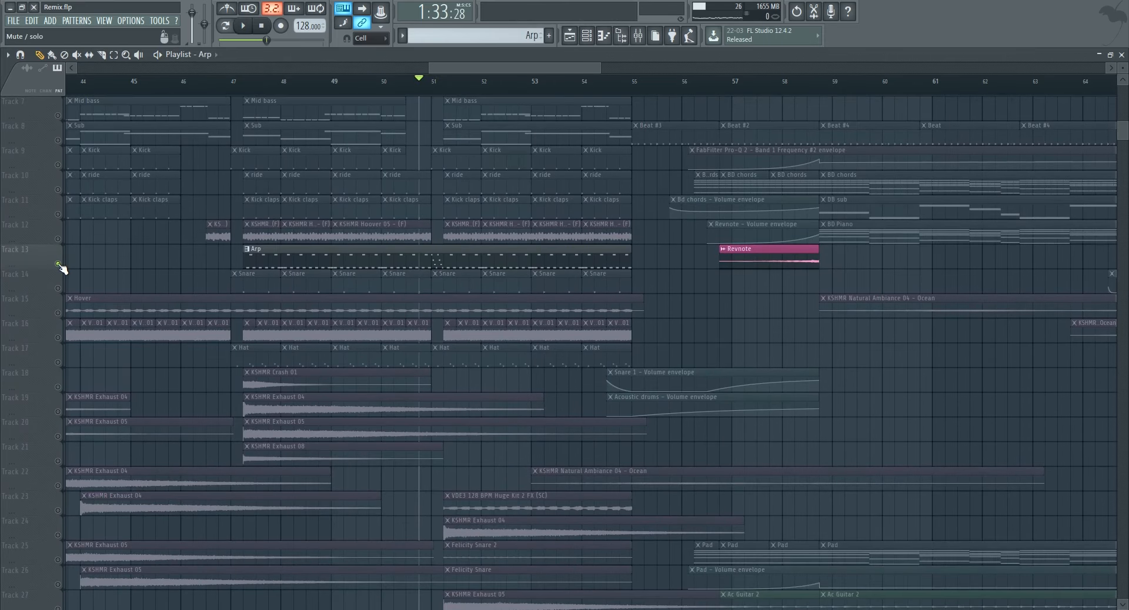
right_click(57, 264)
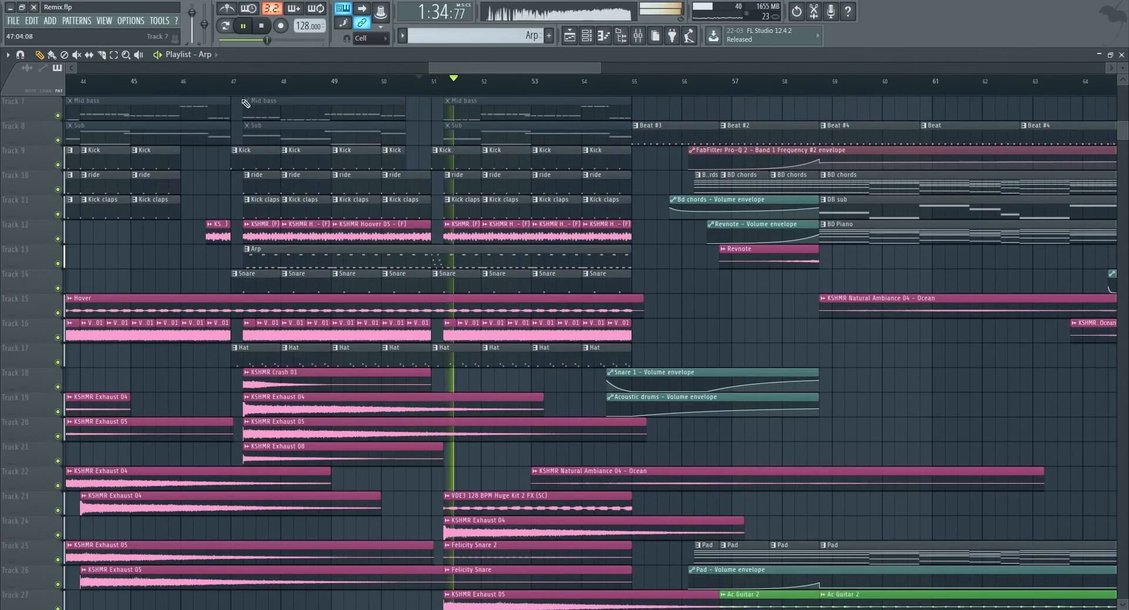
click(190, 80)
Mute the VOX clip starting at bar 53 on Track 1.
scroll(308, 247, up, 2)
click(77, 55)
click(580, 109)
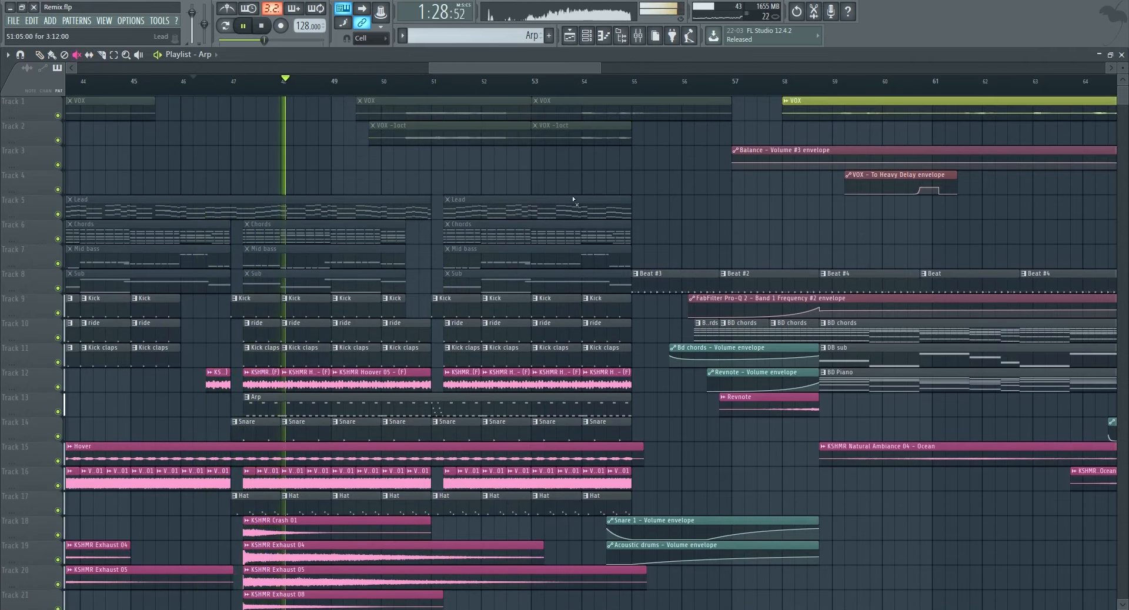
Examine the drum, exhaust, effect and automation tracks while the second half of the drop plays through bar 54.
scroll(385, 311, down, 8)
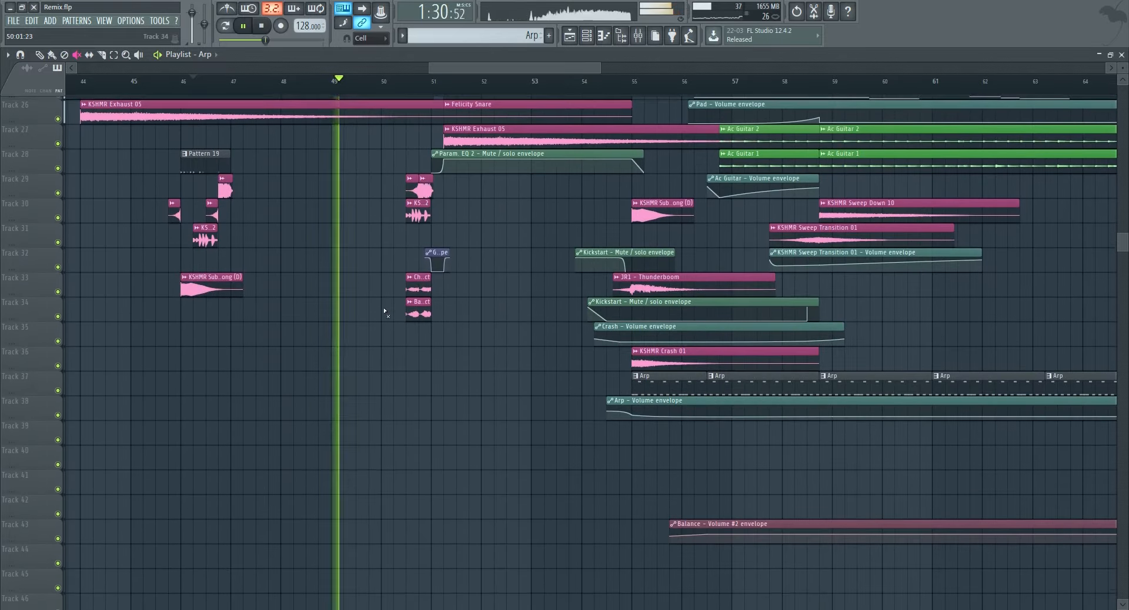
scroll(385, 311, up, 3)
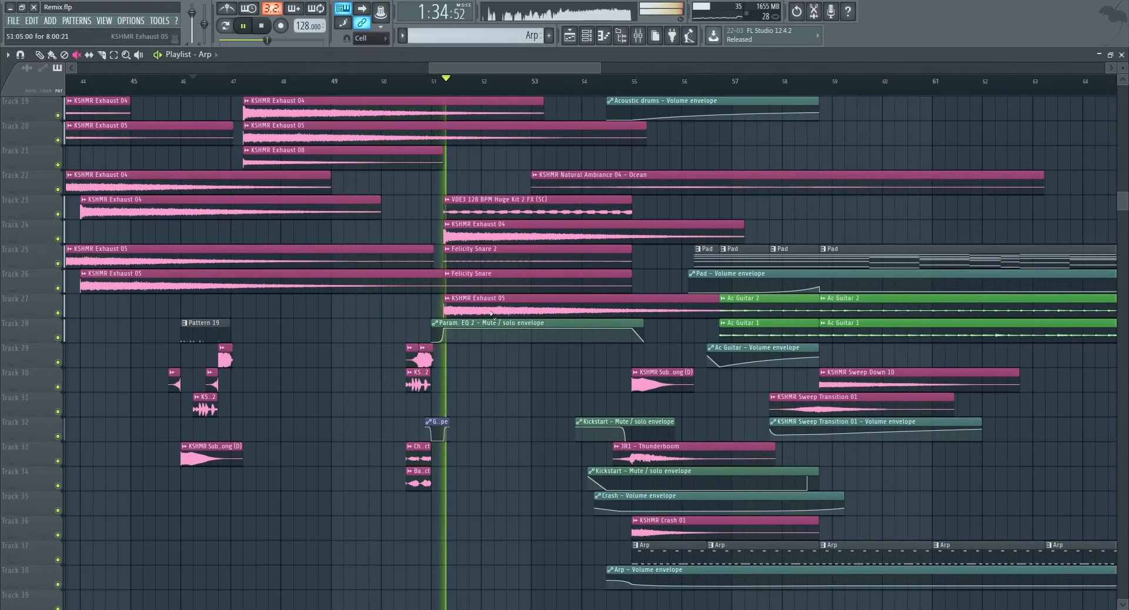
scroll(491, 313, up, 4)
scroll(492, 316, up, 2)
scroll(491, 316, down, 4)
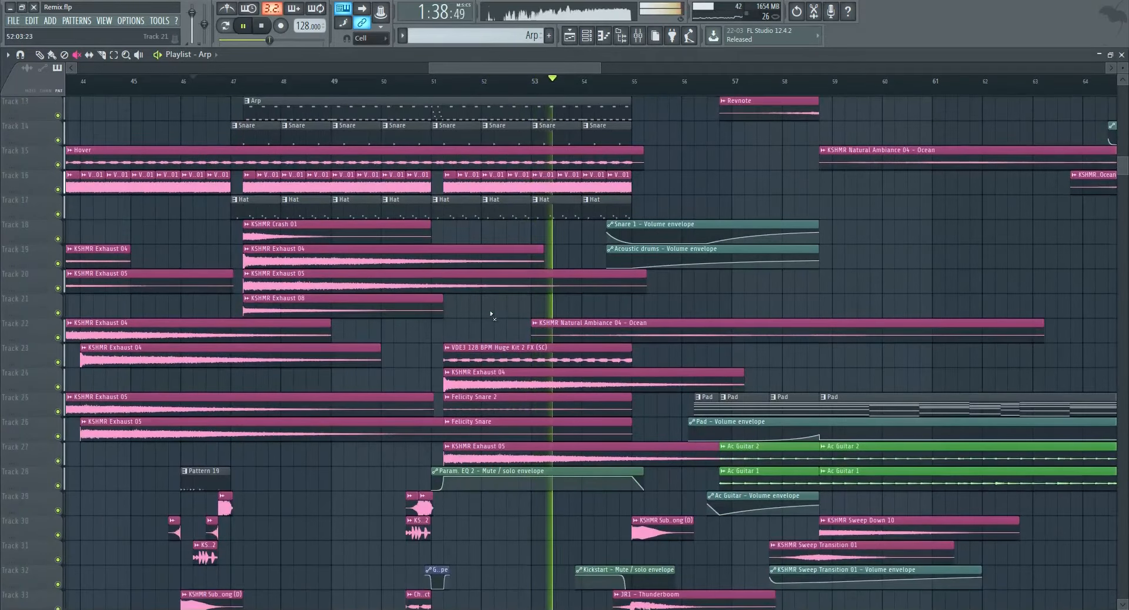
scroll(492, 316, down, 2)
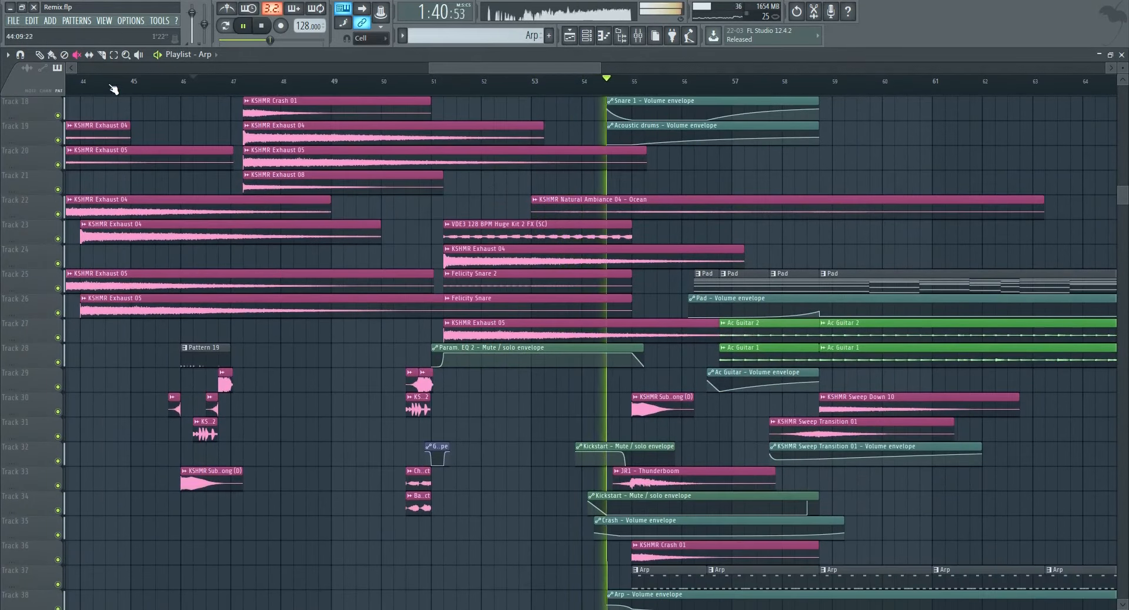
Stop playback and unmute the Lead, Chords, Mid bass and Sub clips on Tracks 5 to 8 across the whole drop.
key(p)
key(space)
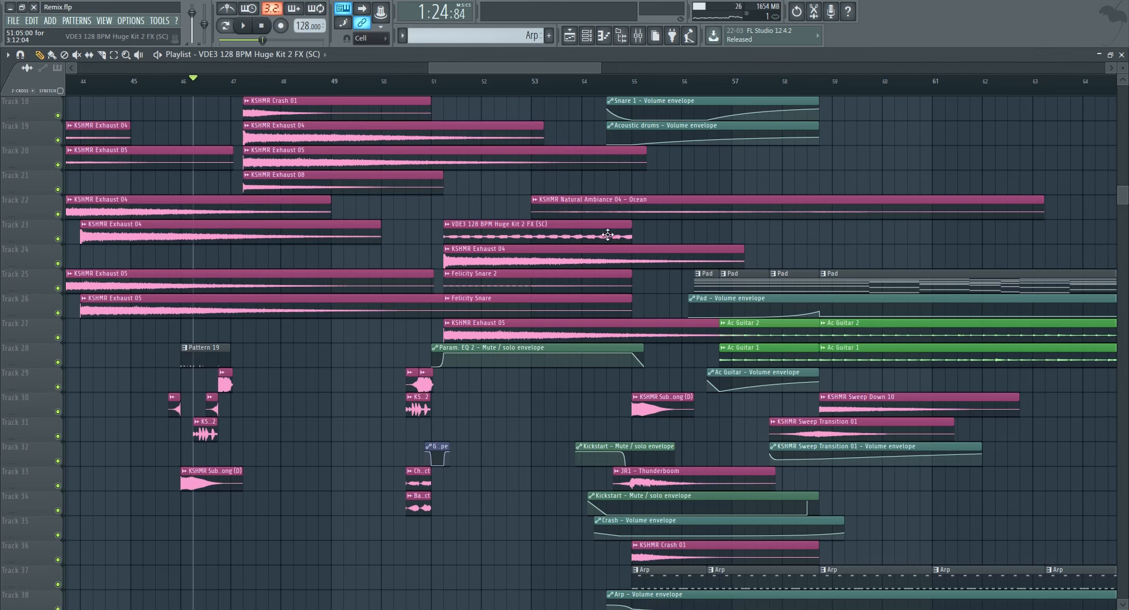
scroll(574, 235, up, 4)
scroll(529, 270, down, 3)
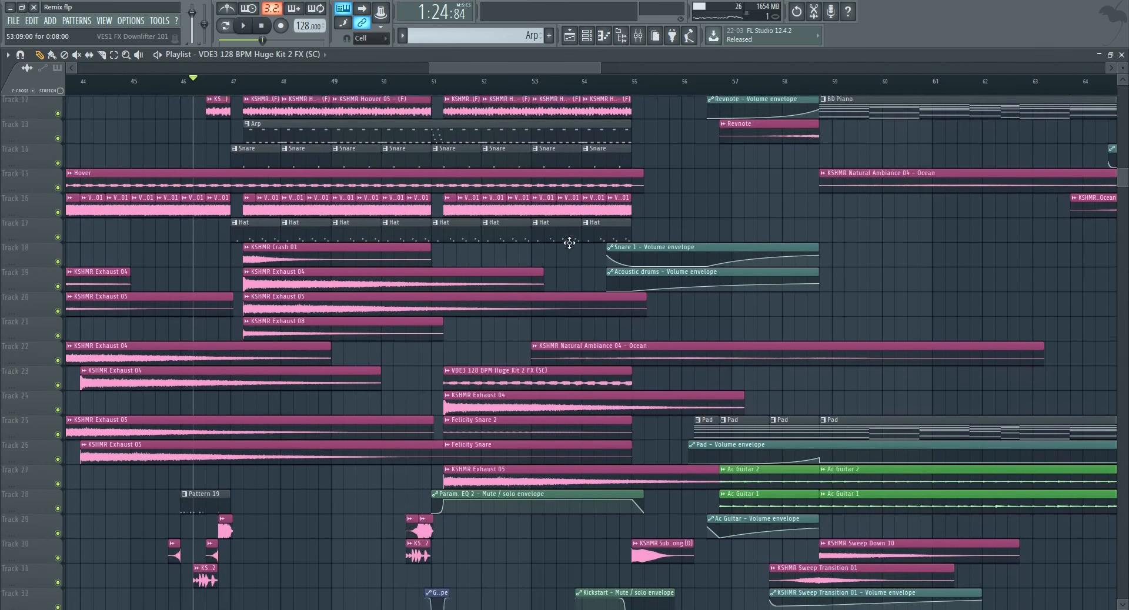
scroll(500, 303, down, 3)
scroll(537, 300, up, 6)
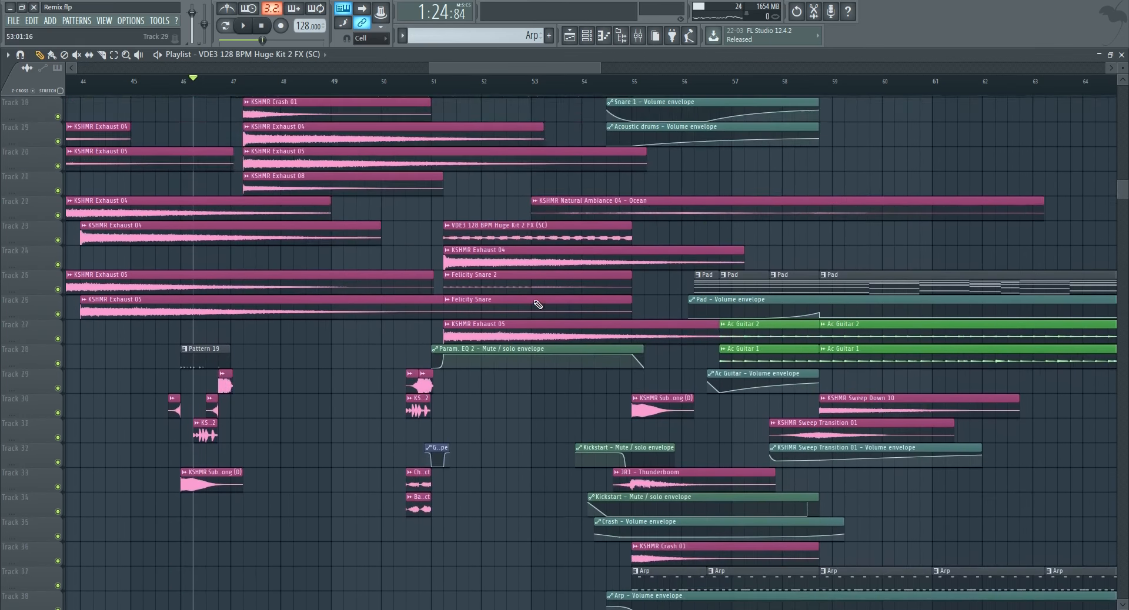
scroll(511, 288, up, 3)
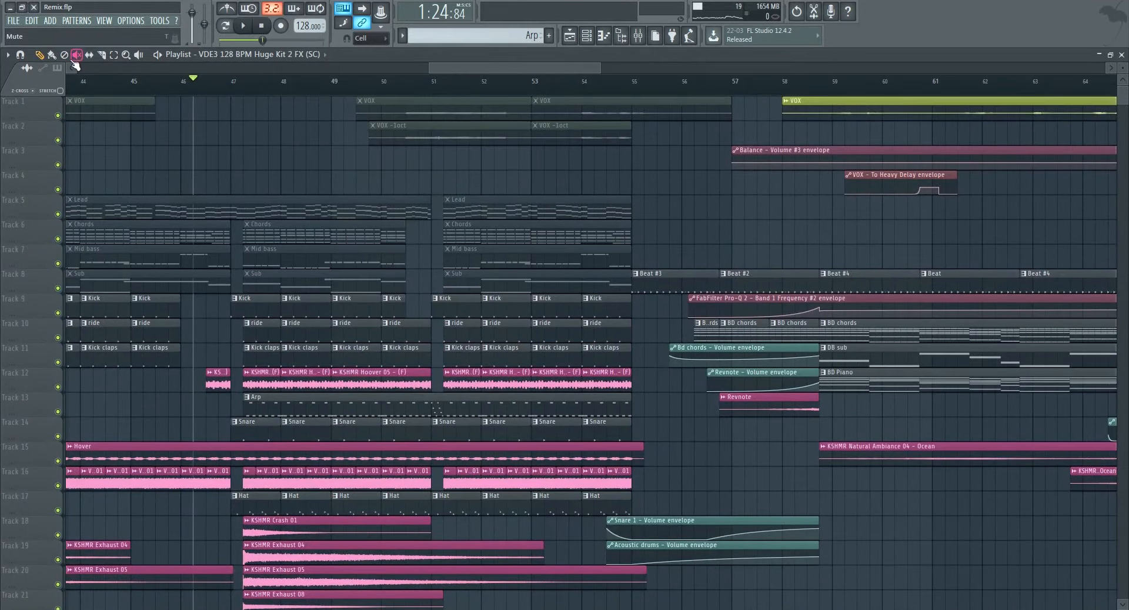
mouse_move(549, 241)
mouse_down()
mouse_move(424, 253)
mouse_move(223, 247)
mouse_move(161, 282)
mouse_up()
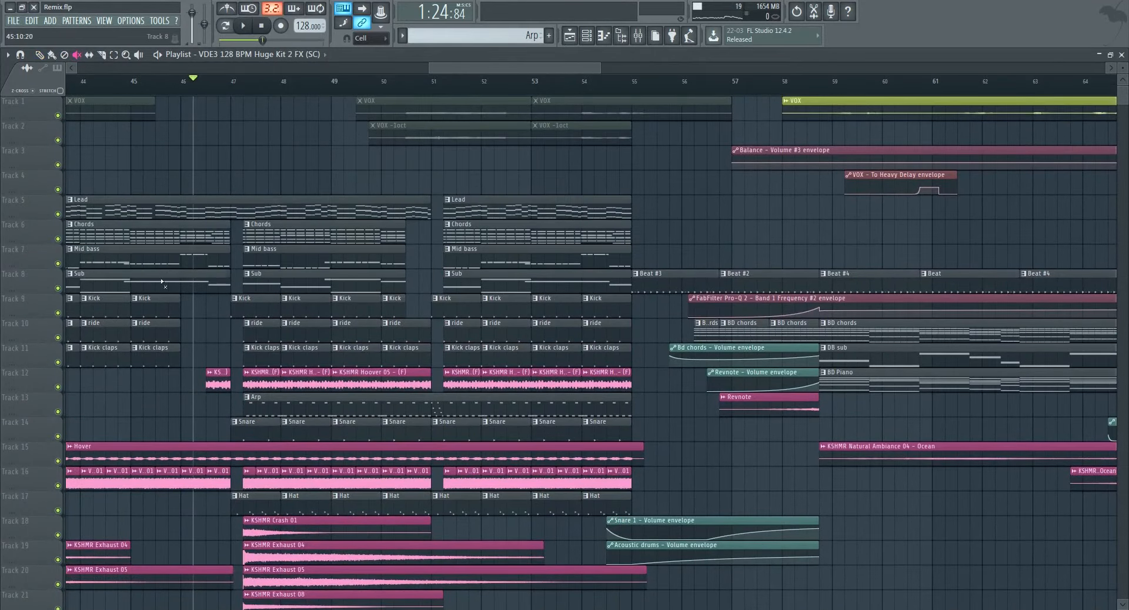
drag(430, 69, 323, 69)
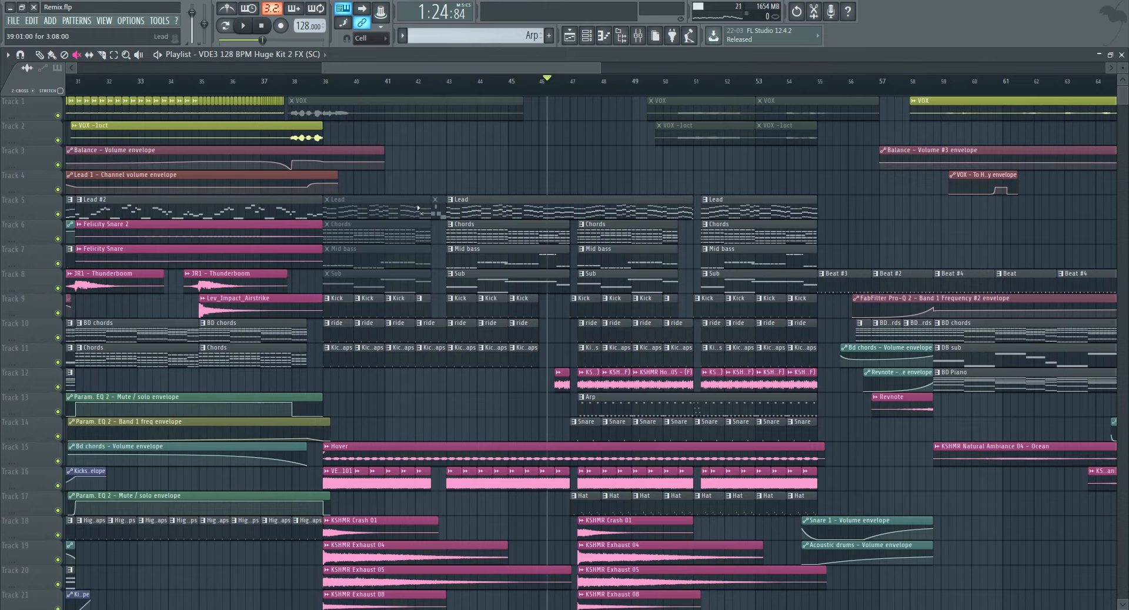
drag(430, 217, 415, 266)
Play the full drop from just before bar 39 while viewing the effect and automation tracks below the instruments.
click(316, 83)
key(space)
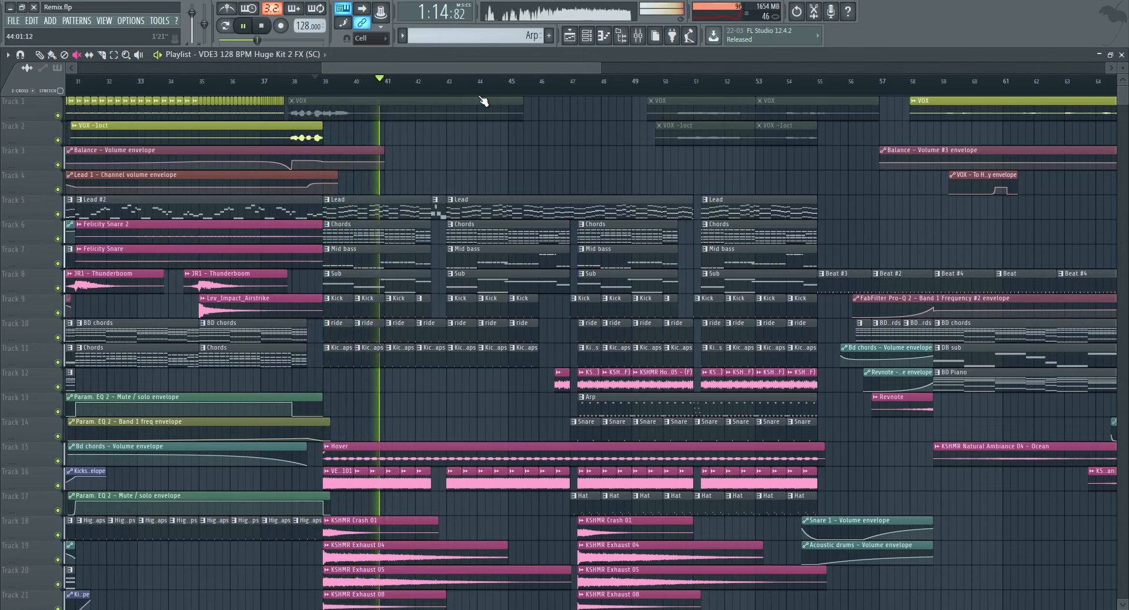
scroll(492, 261, down, 9)
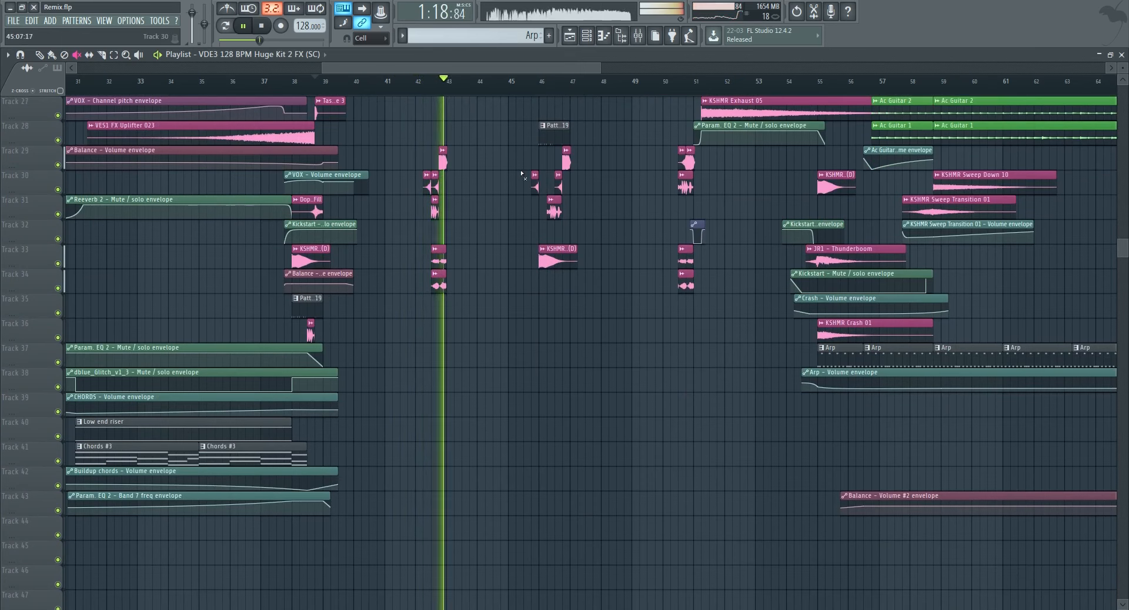
key(space)
Examine the playlist from the end of the drop into the breakdown, focusing on the transition between bars 53 and 59.
scroll(523, 206, up, 8)
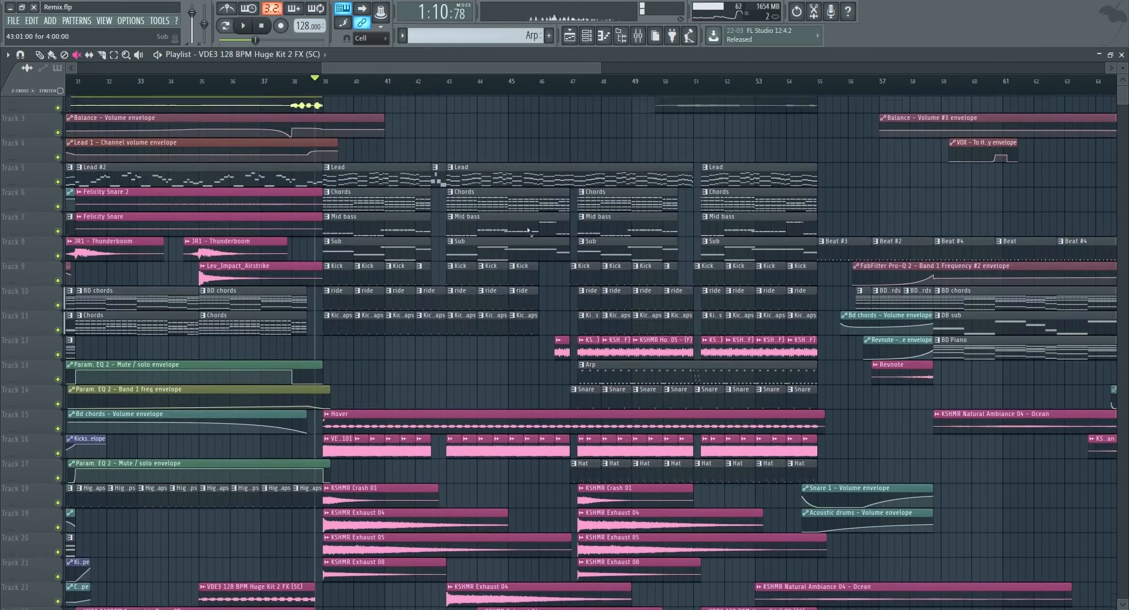
scroll(528, 230, up, 1)
scroll(611, 66, down, 3)
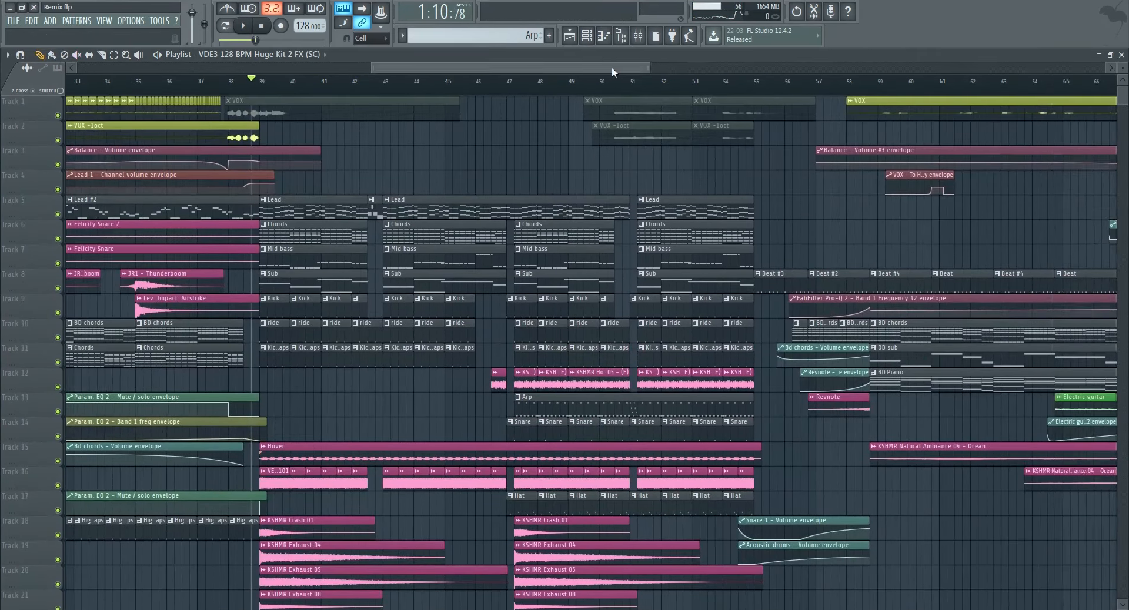
scroll(669, 203, down, 4)
scroll(671, 204, up, 4)
scroll(644, 66, down, 3)
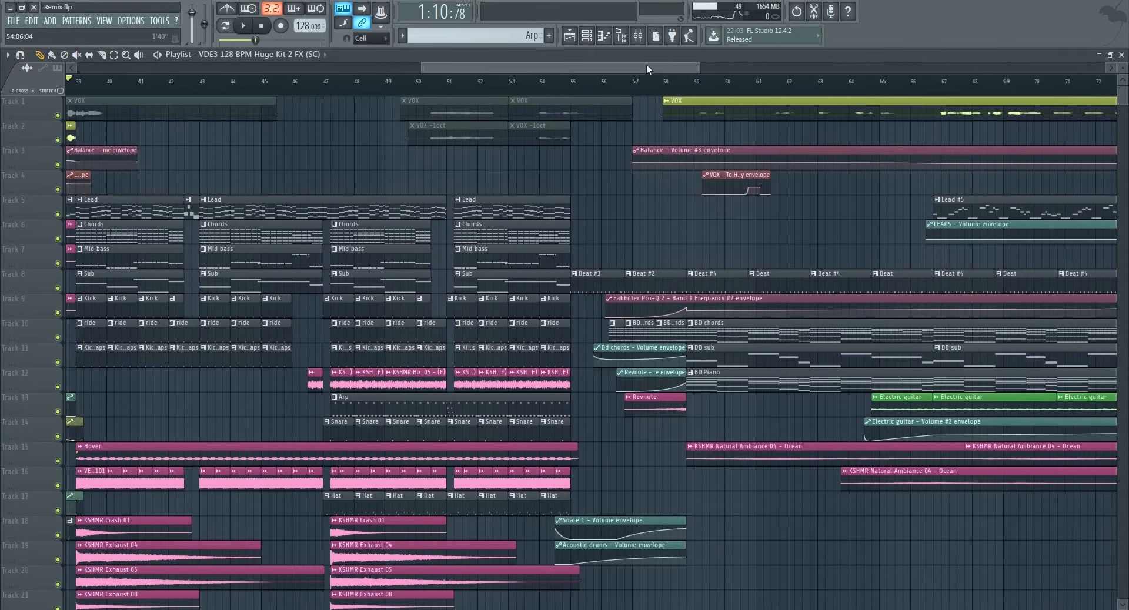
scroll(539, 248, down, 3)
scroll(537, 245, up, 3)
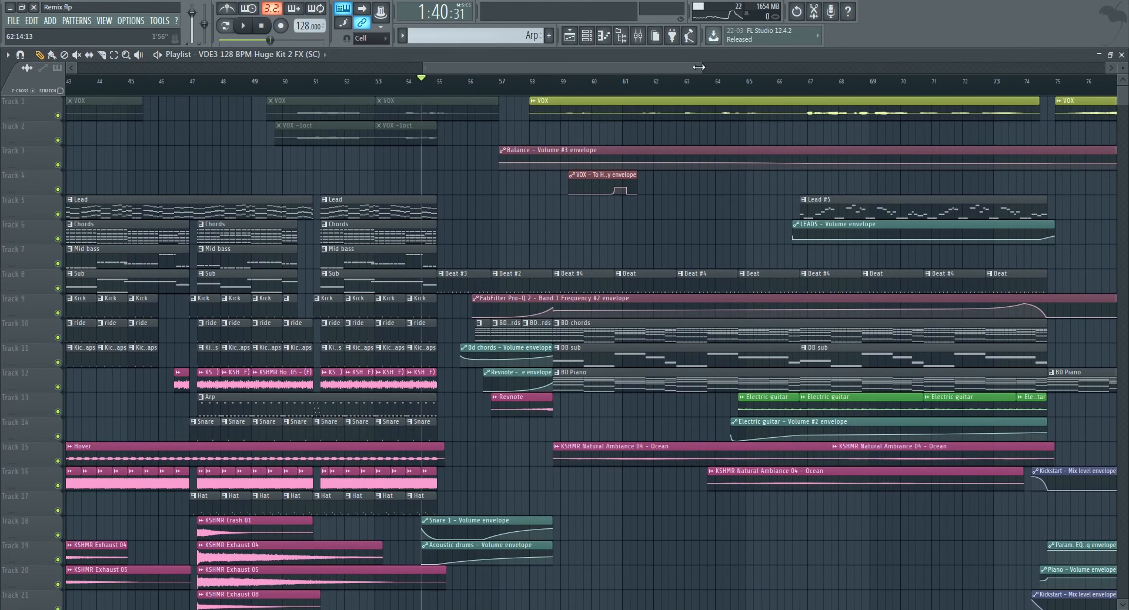
drag(699, 67, 530, 52)
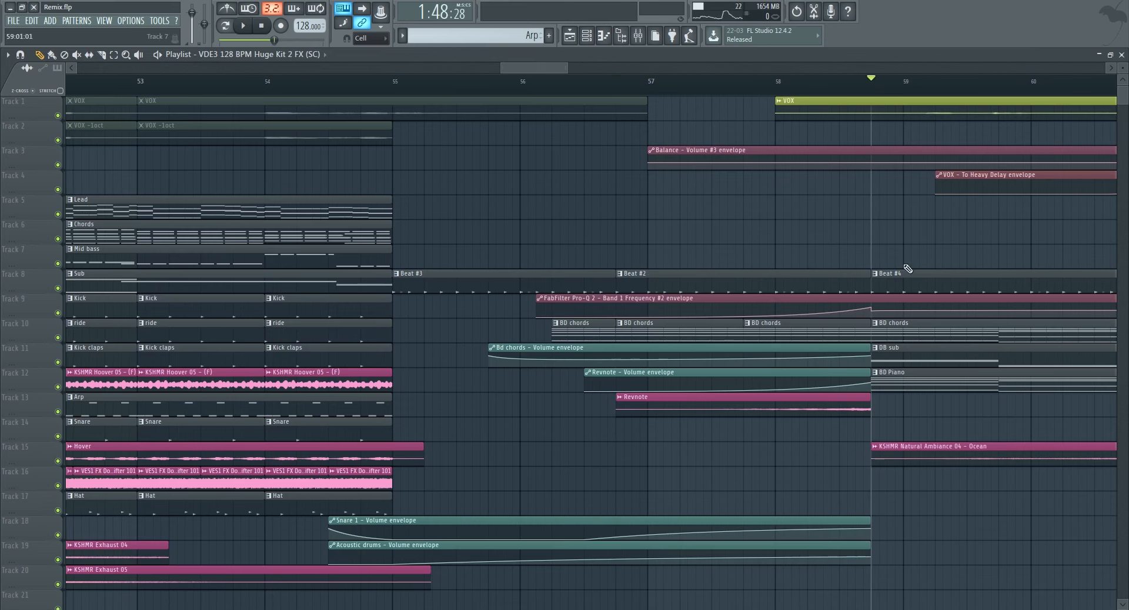
Play the transition from bar 55 into the breakdown until the VOX clip enters at bar 58.
drag(566, 70, 439, 68)
key(space)
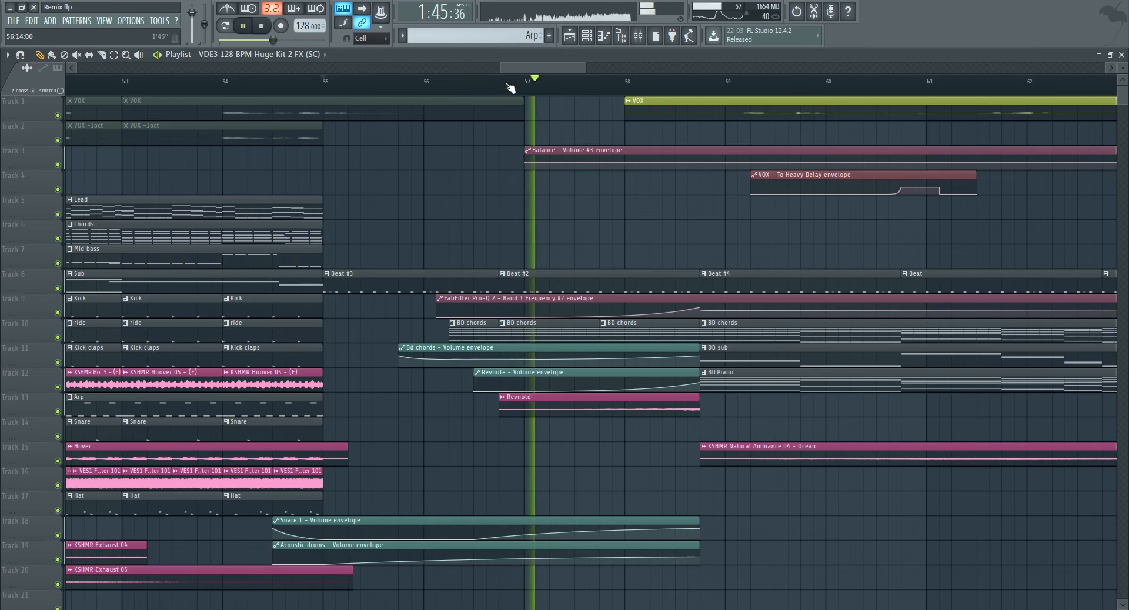
drag(586, 68, 689, 67)
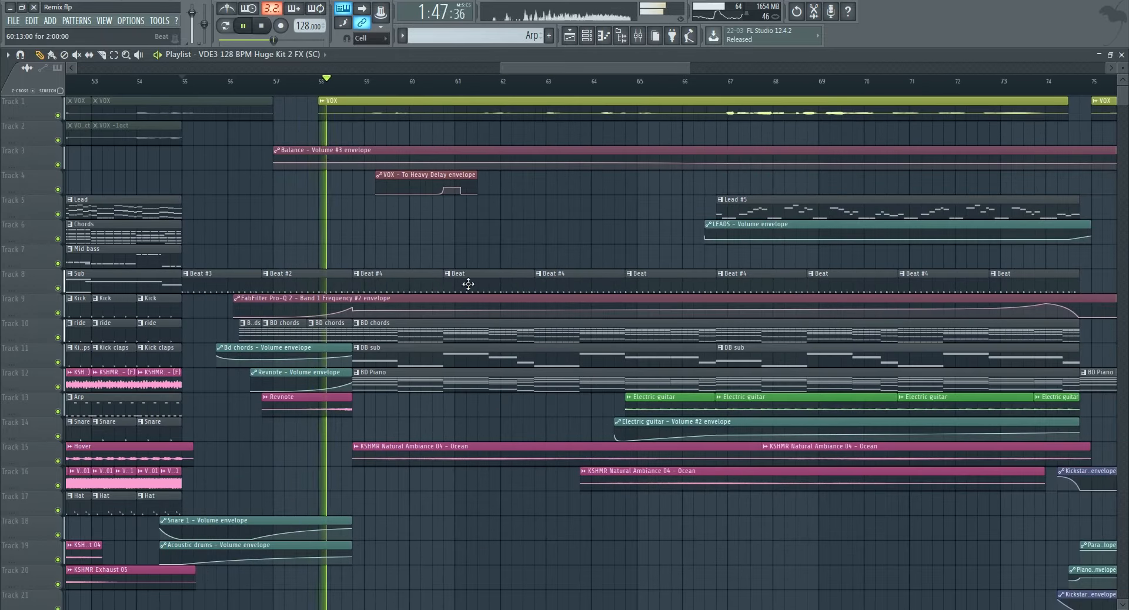
key(space)
Examine the breakdown's guitar, pad, sweep, Arp and automation tracks, extending the view to the section around bar 93.
scroll(452, 280, down, 1)
scroll(450, 273, down, 12)
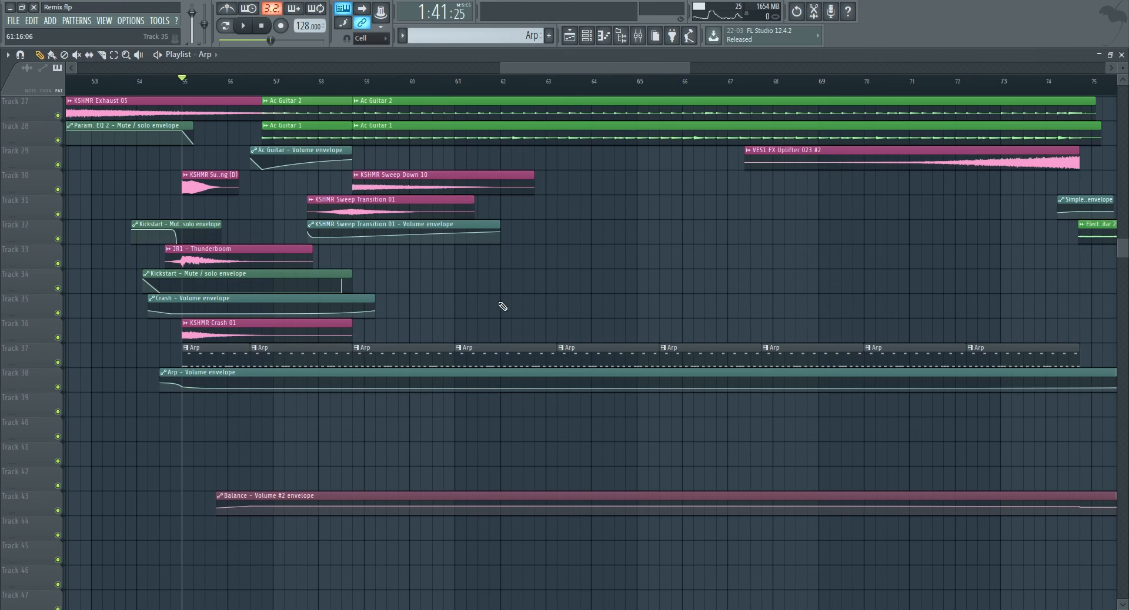
scroll(503, 306, up, 4)
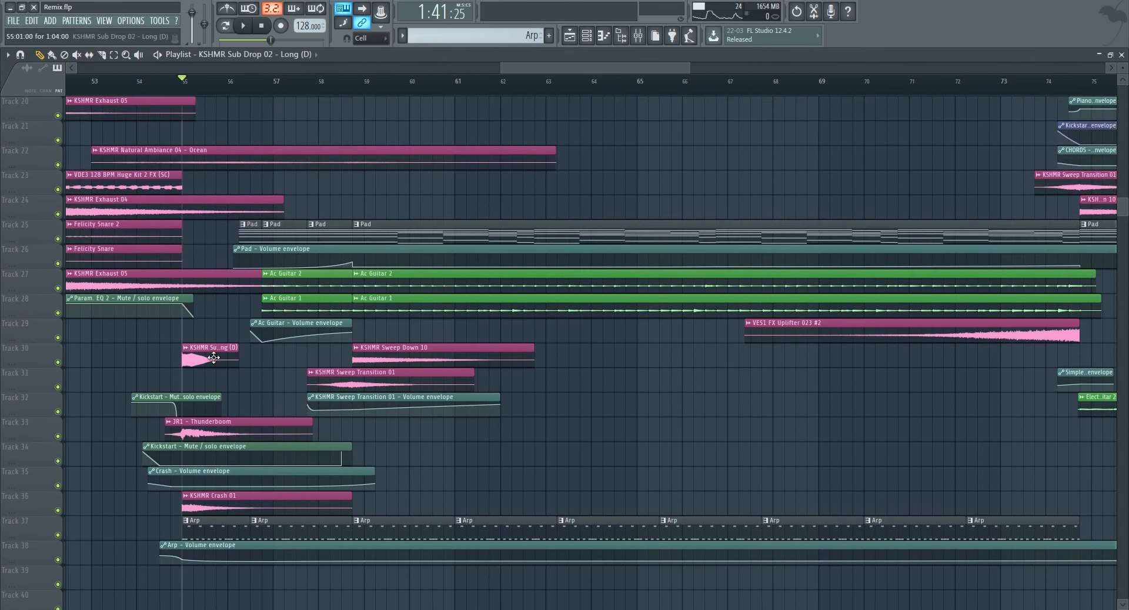
scroll(270, 412, up, 4)
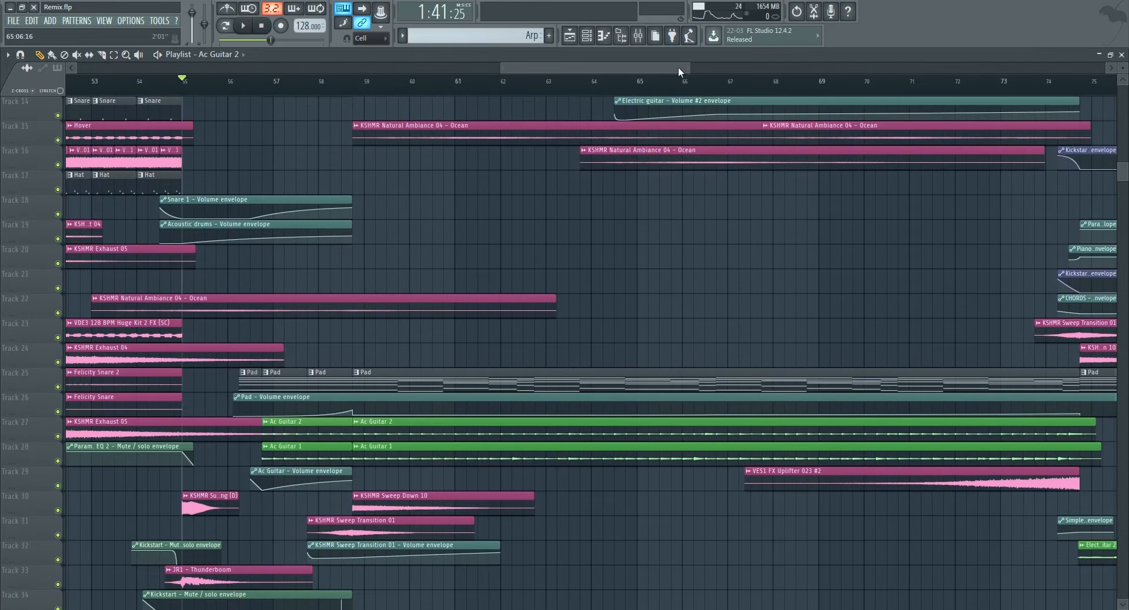
drag(684, 73, 840, 69)
scroll(513, 265, up, 6)
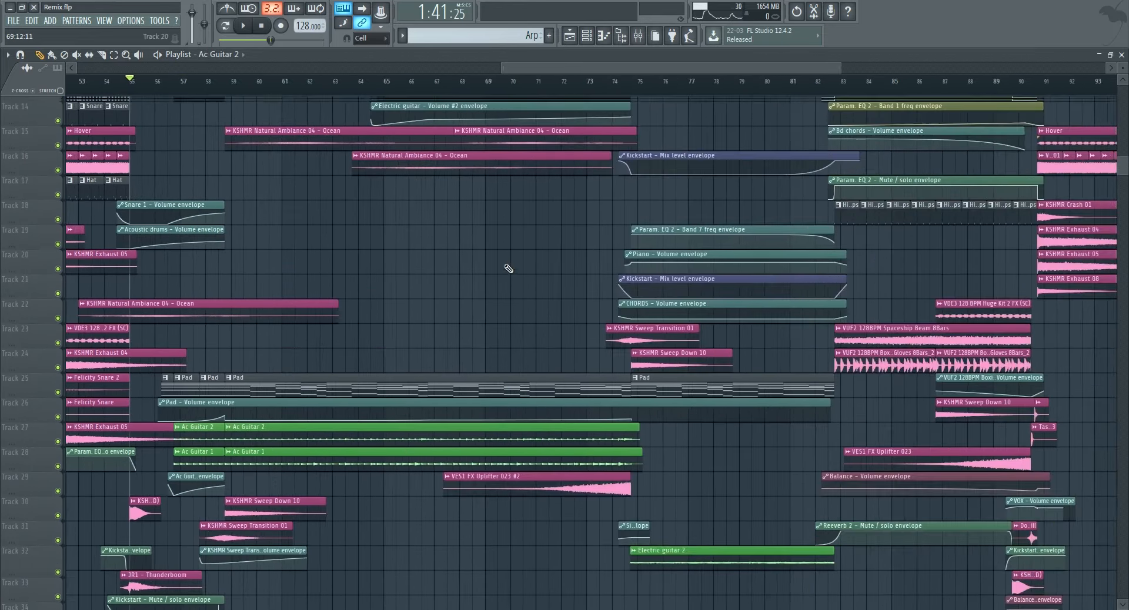
scroll(453, 313, up, 2)
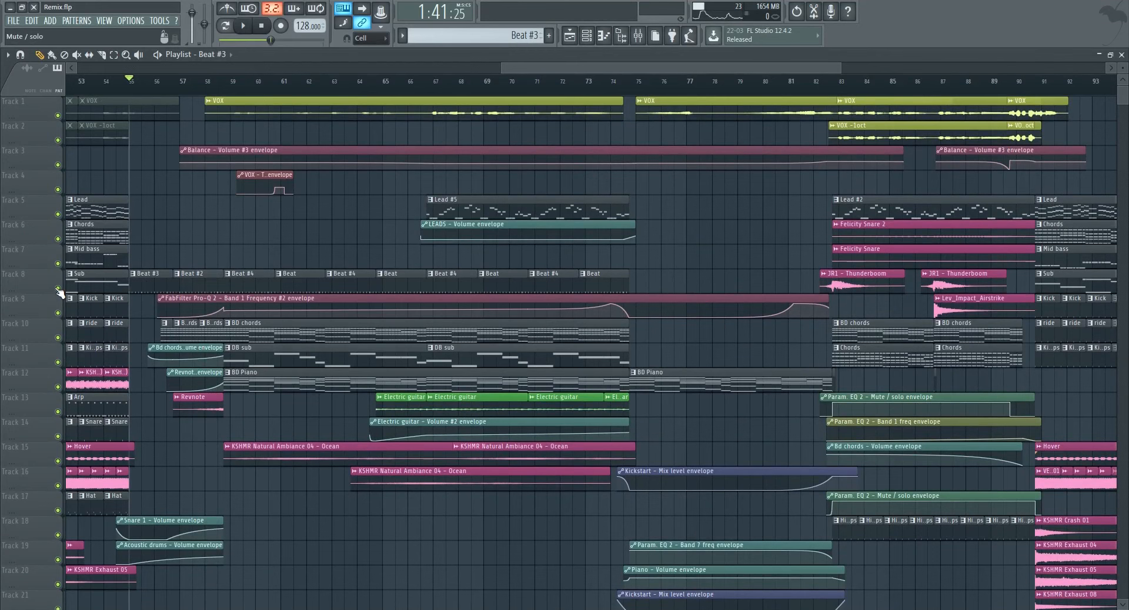
Play the breakdown from bar 55 and watch the levels of its chord, guitar and drum tracks in the mixer.
key(space)
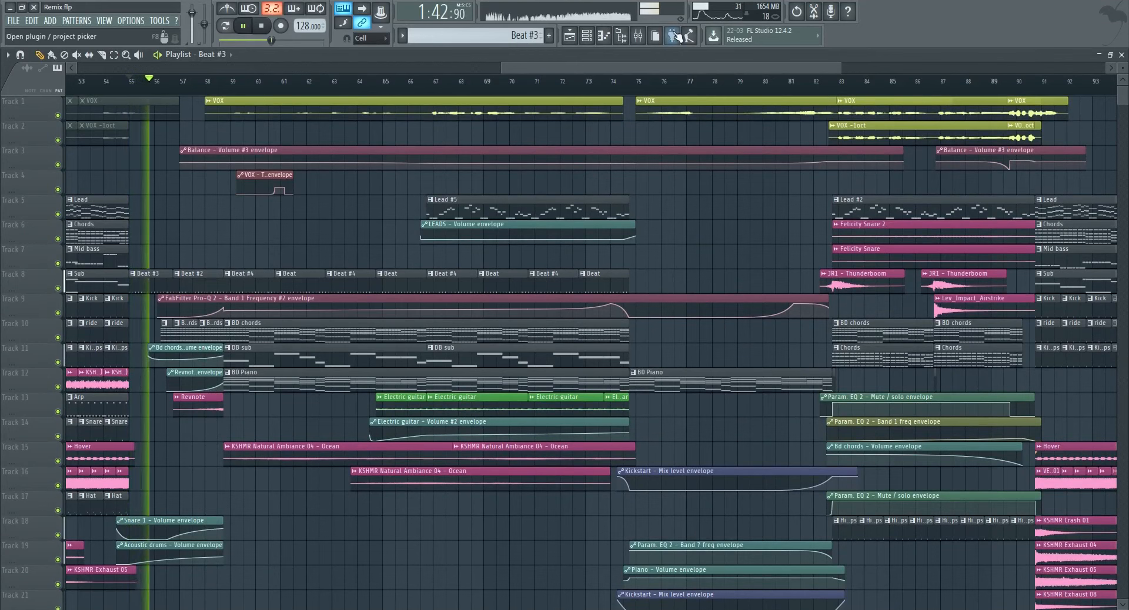
click(637, 35)
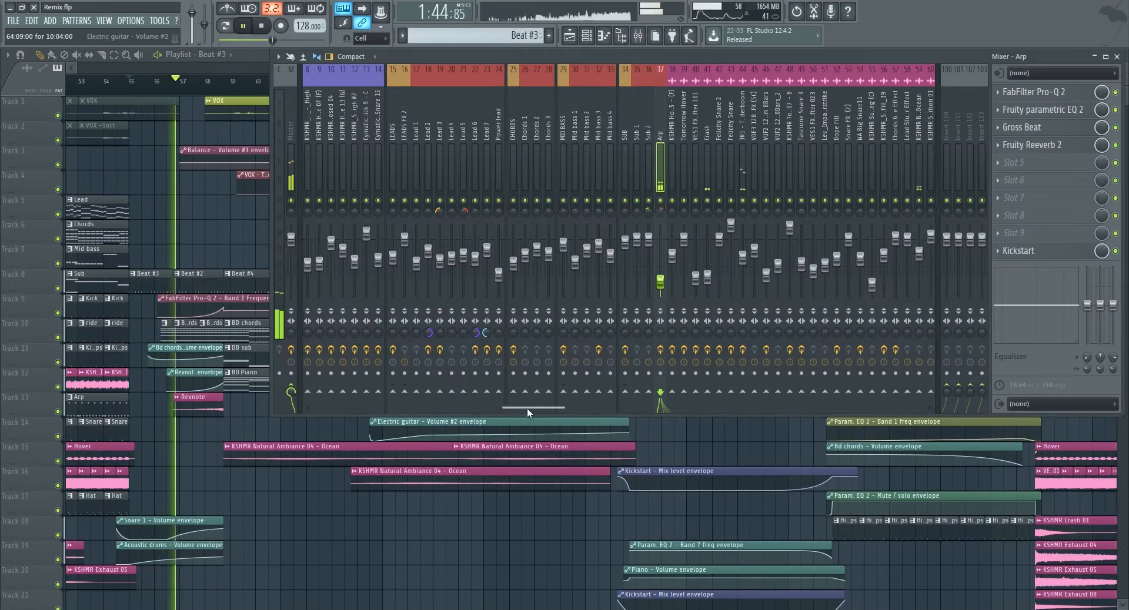
drag(528, 412, 807, 383)
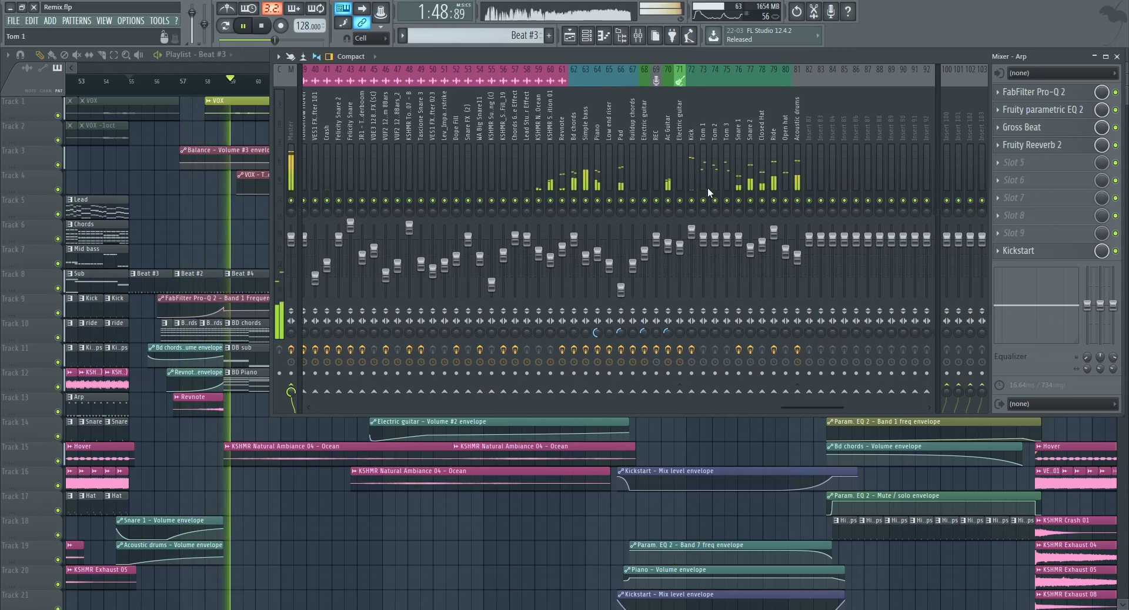
key(space)
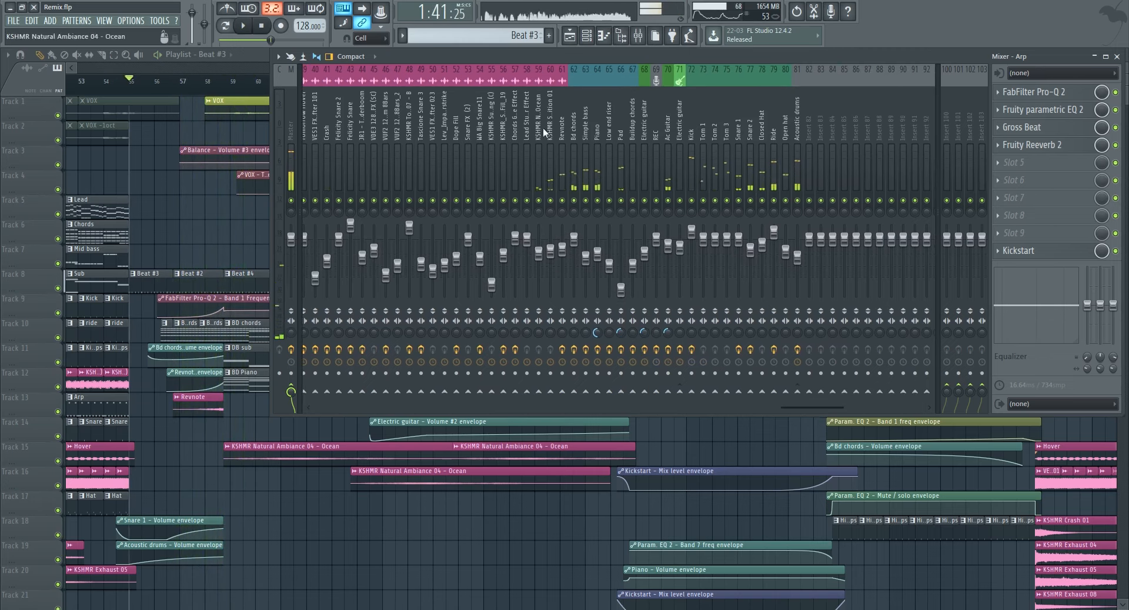
Close the playlist and the Bass Glide Effect channel window, leaving the channel rack and mixer open.
key(F9)
click(284, 70)
drag(507, 69, 496, 69)
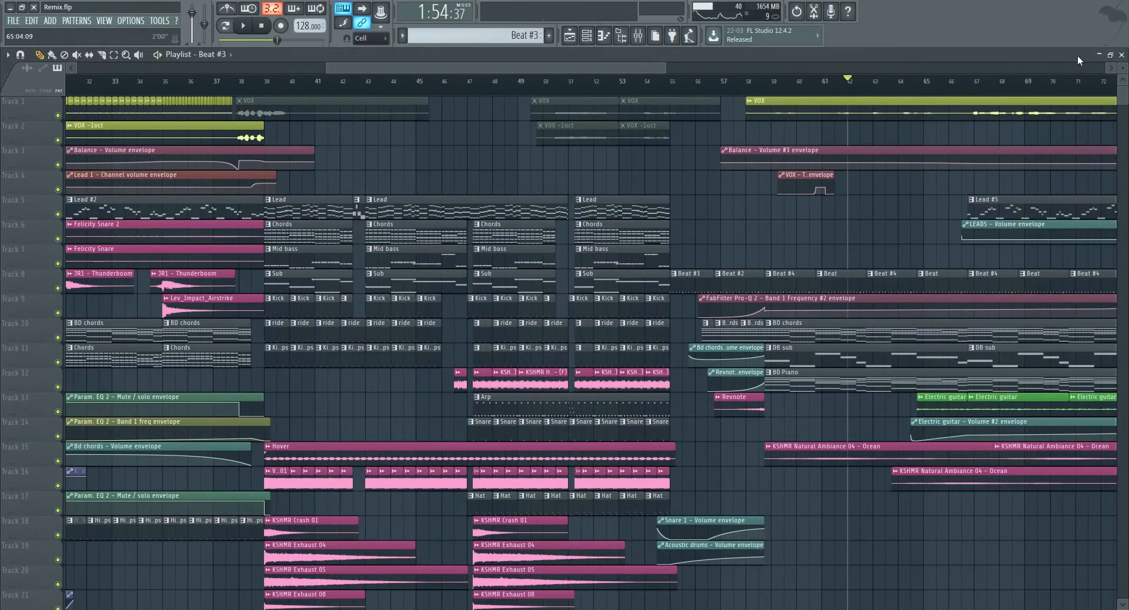
key(space)
key(space)
click(1121, 55)
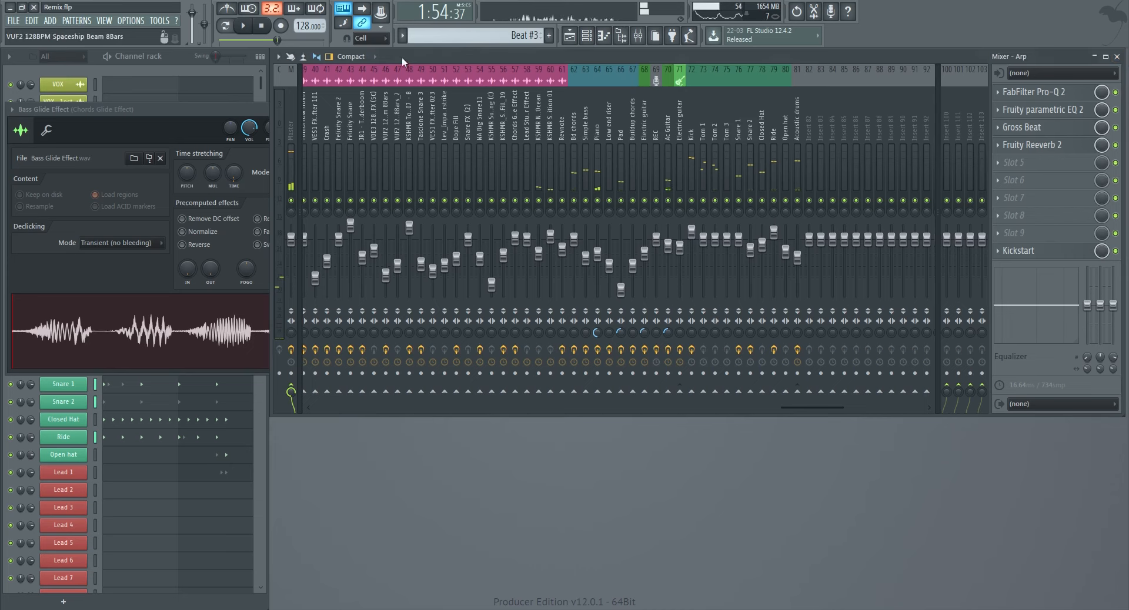
click(231, 109)
click(321, 110)
click(322, 110)
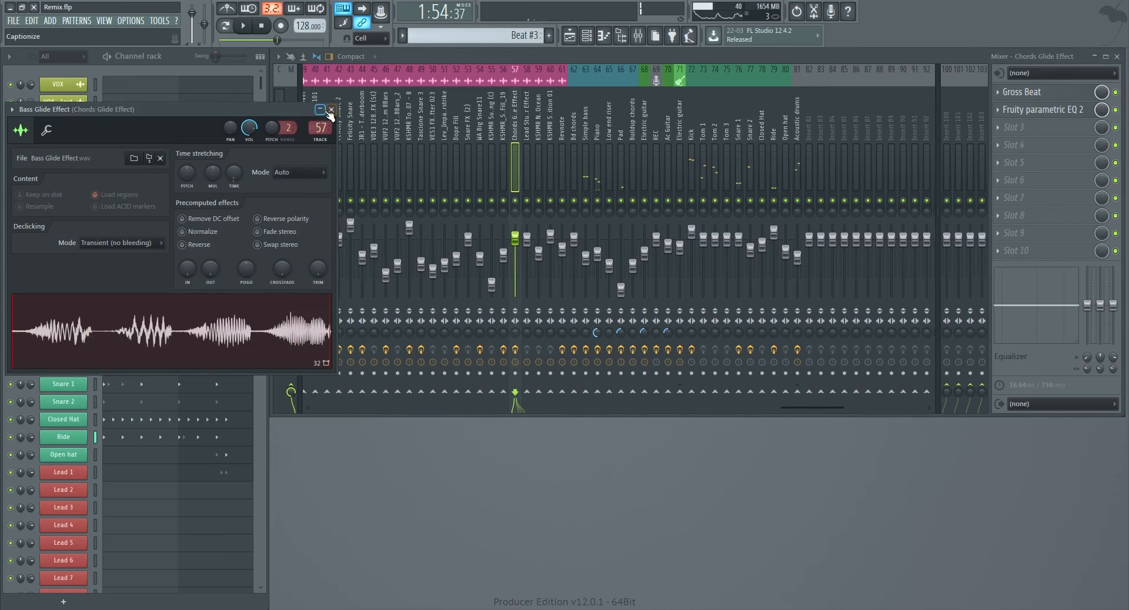
click(331, 110)
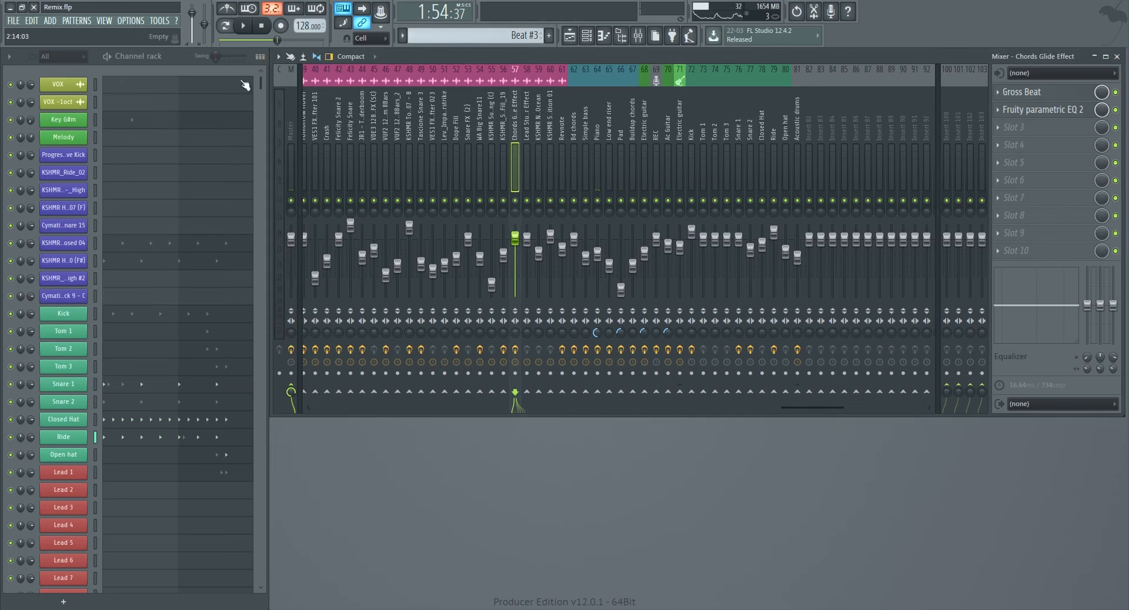
Switch playback to pattern mode with the Beat pattern selected and audition its full drum loop.
click(227, 30)
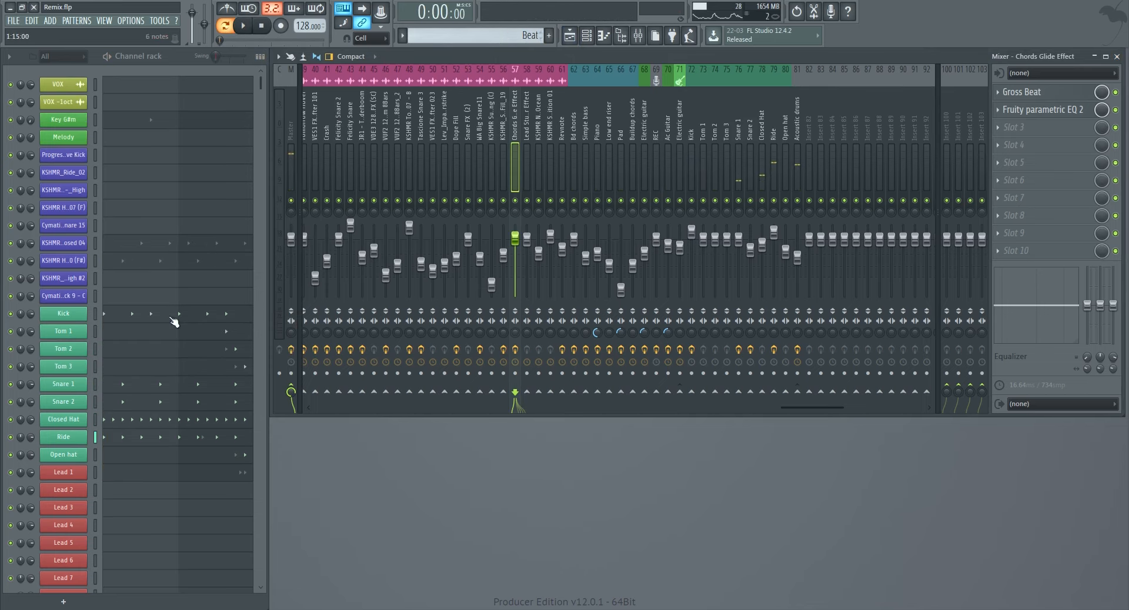
key(space)
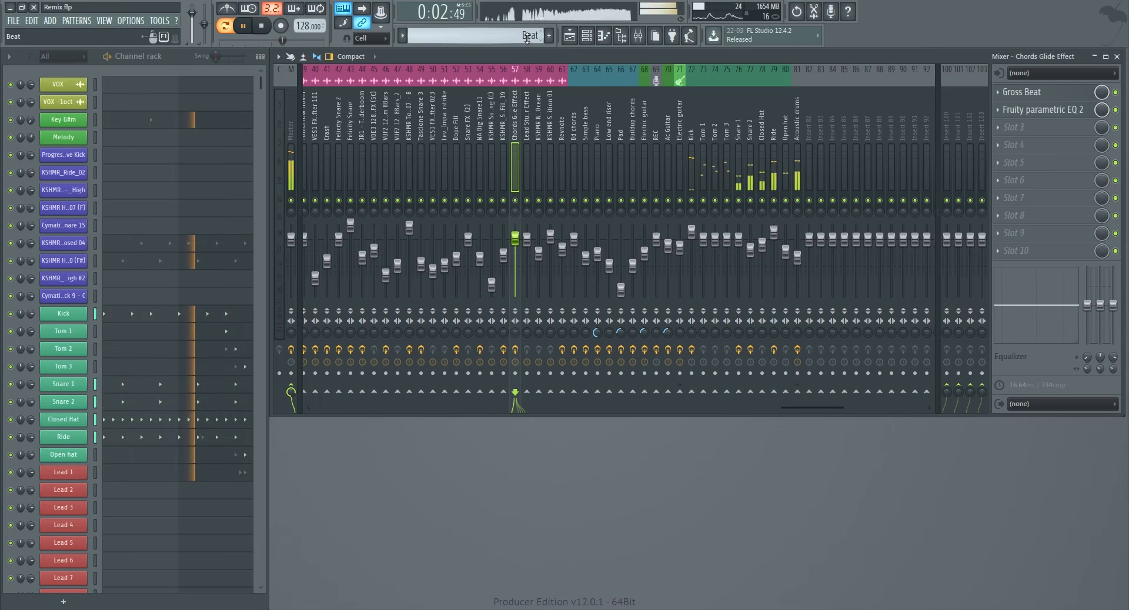
key(space)
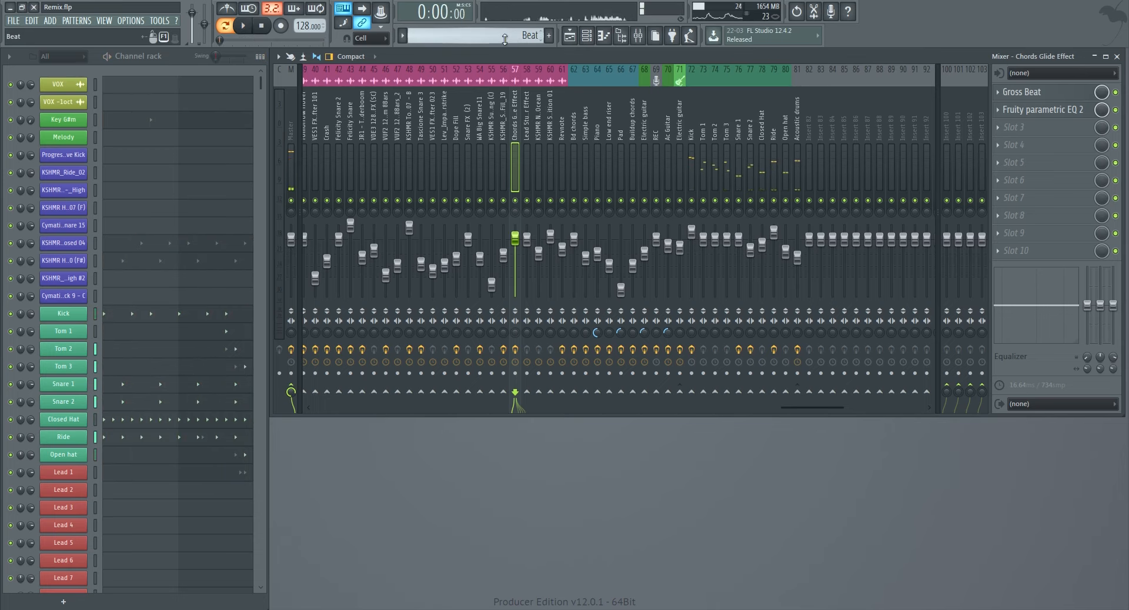
Audition the Kick and the Closed Hat separately by soloing their mixer tracks while the Beat pattern plays.
key(space)
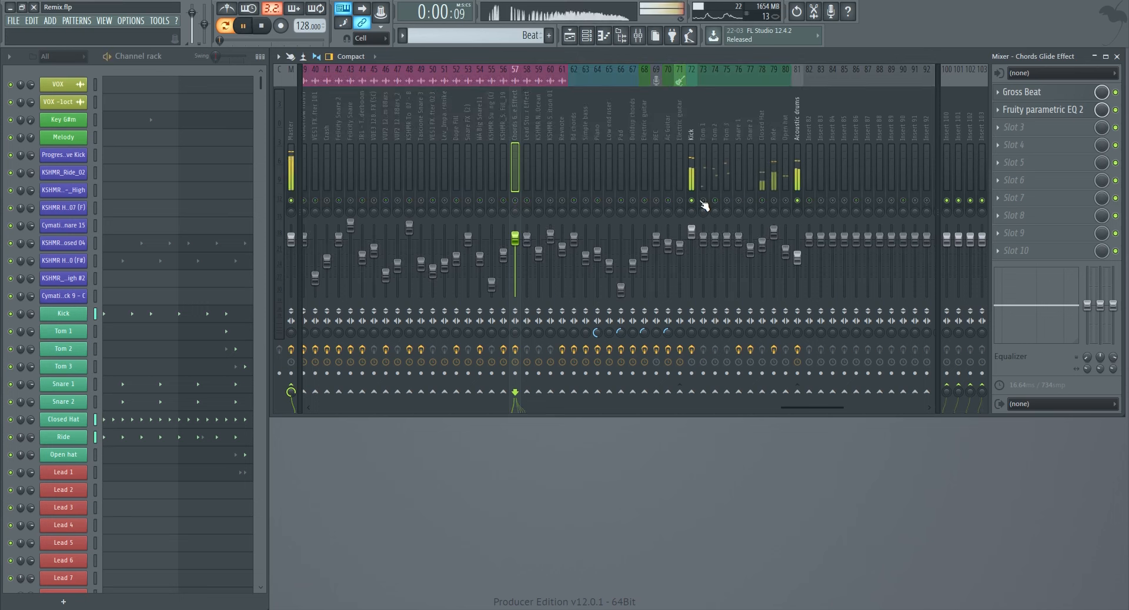
right_click(763, 201)
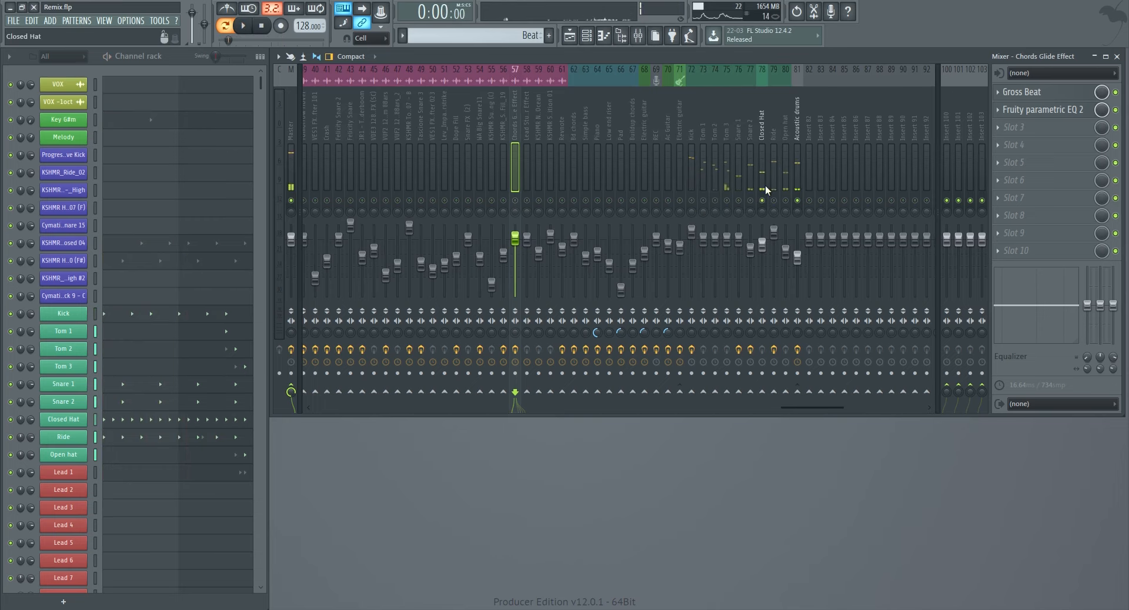
key(space)
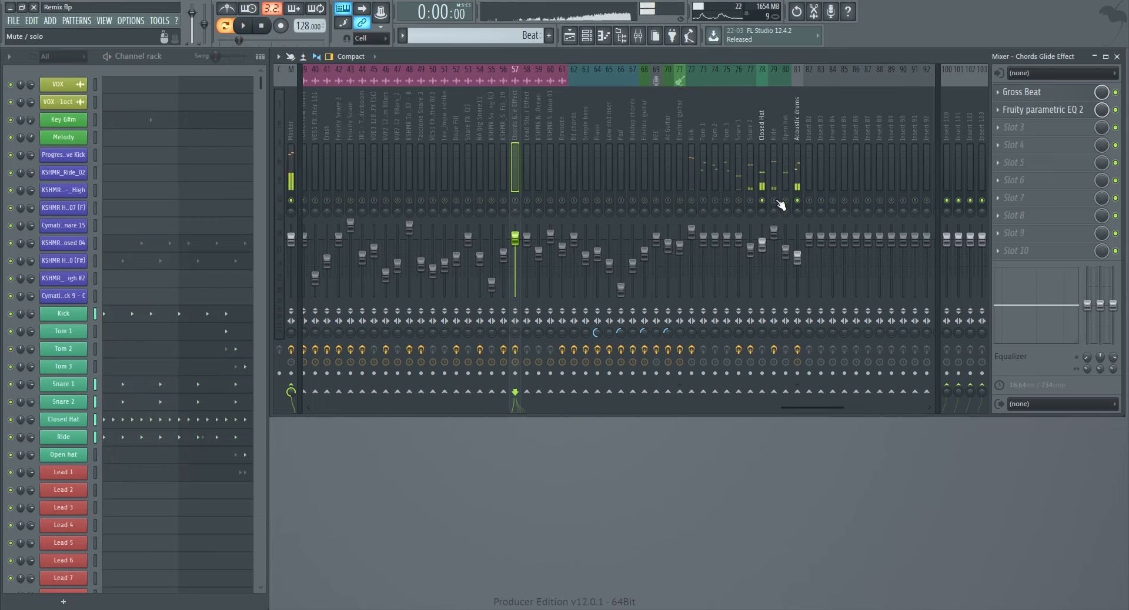
Solo the Tom 1, Tom 2 and Tom 3 mixer tracks together to audition the toms in the Beat pattern.
right_click(728, 201)
click(704, 202)
click(713, 202)
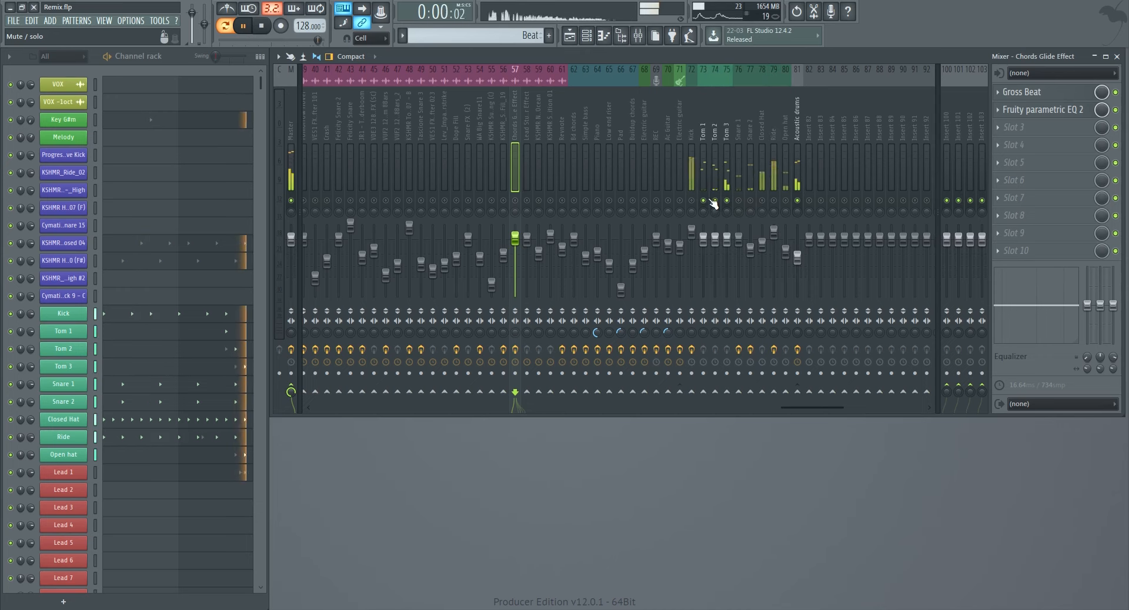
Restore all mixer tracks after the toms solo and audition the Beat #2, Beat #3 and Beat #4 patterns in turn.
key(space)
right_click(713, 202)
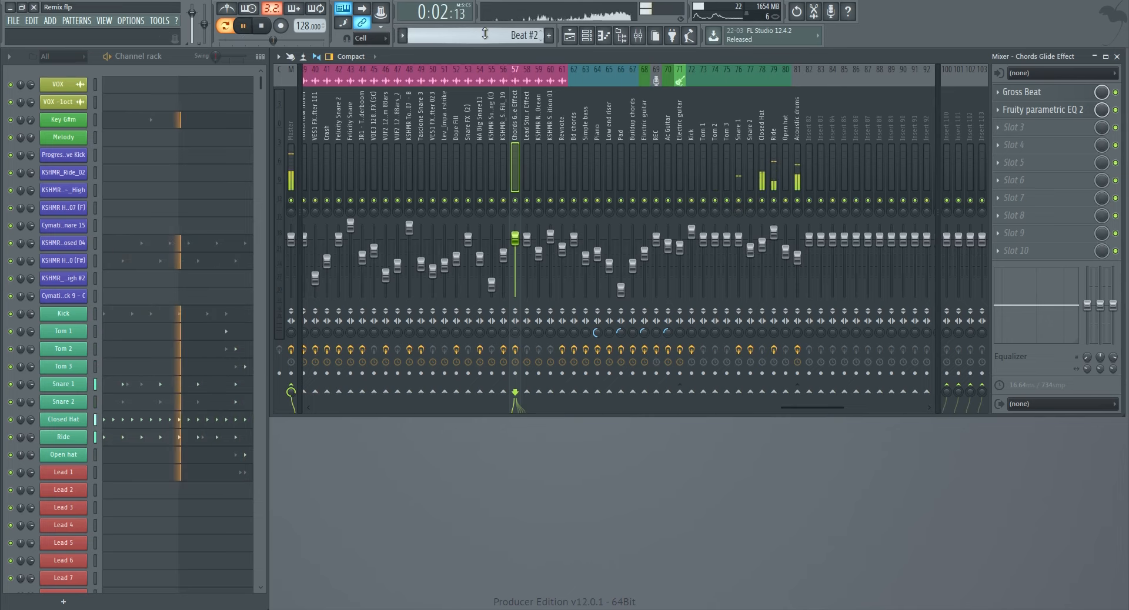
key(space)
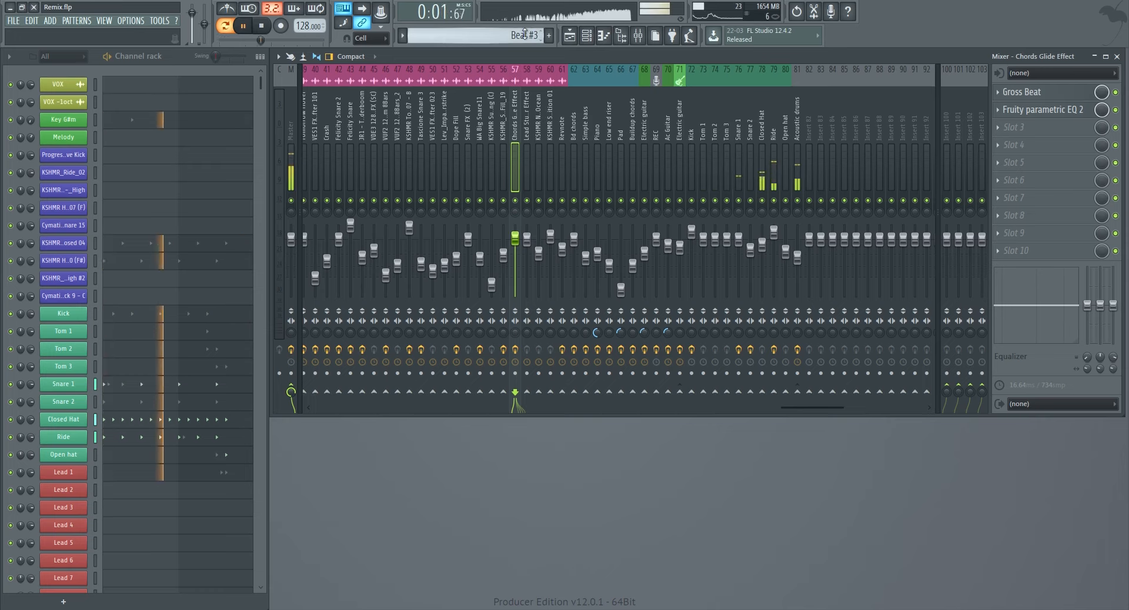
key(space)
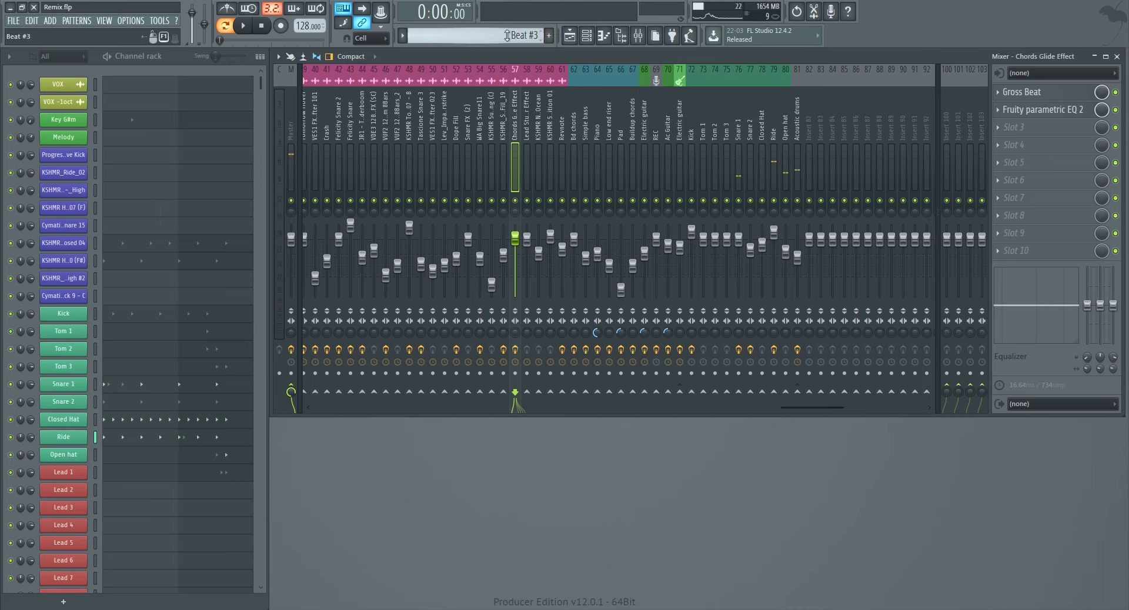
scroll(512, 35, up, 1)
key(space)
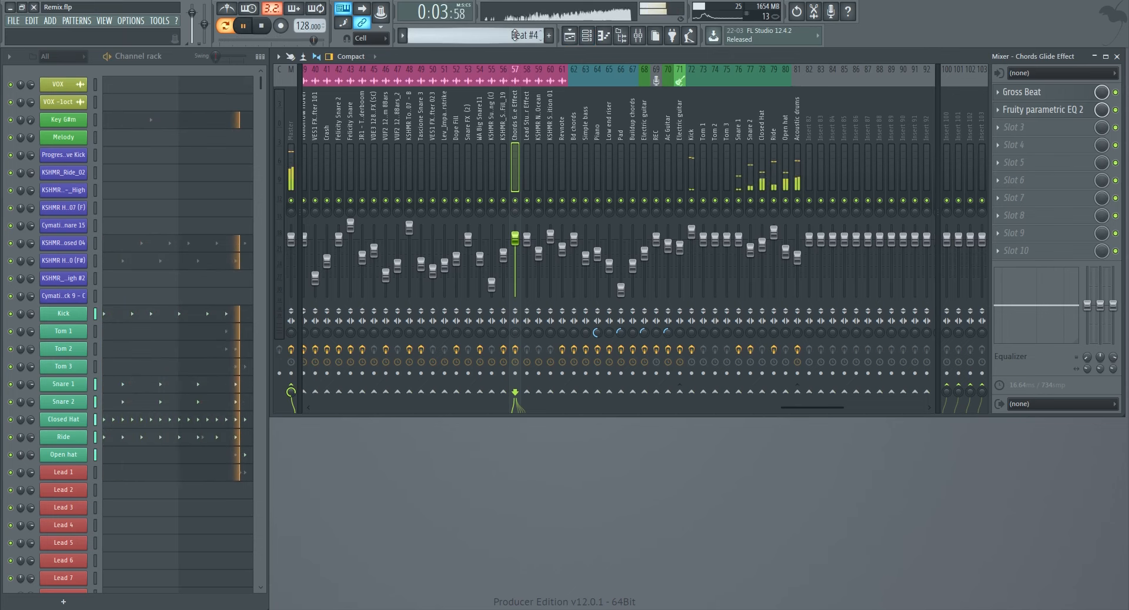
key(space)
Open the playlist, solo Track 8 and play its Beat clips in the breakdown from just before bar 59.
click(570, 36)
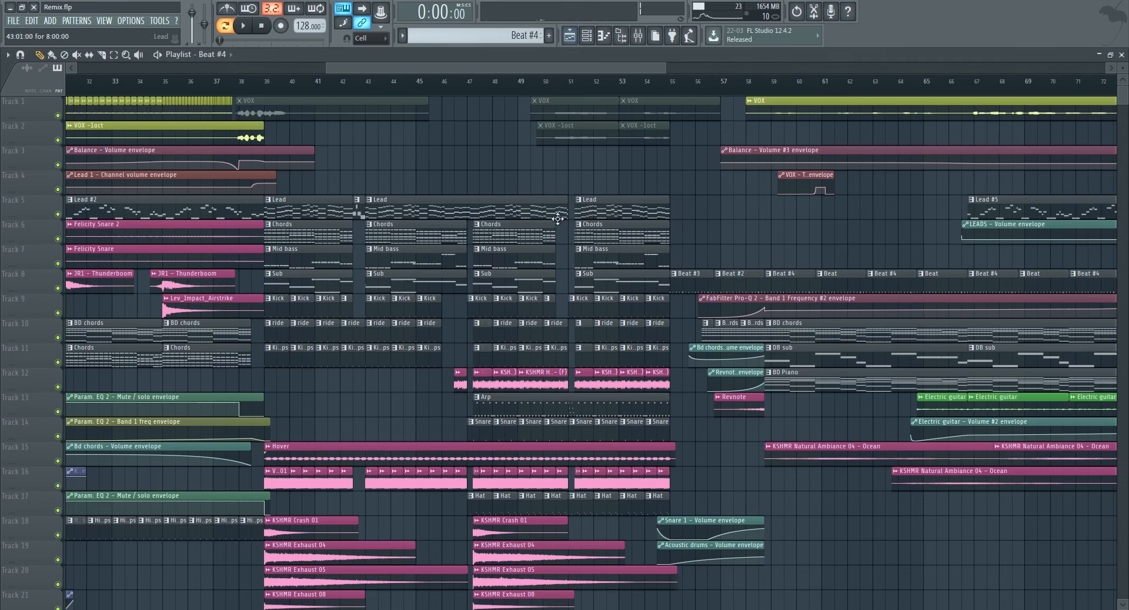
drag(623, 70, 729, 70)
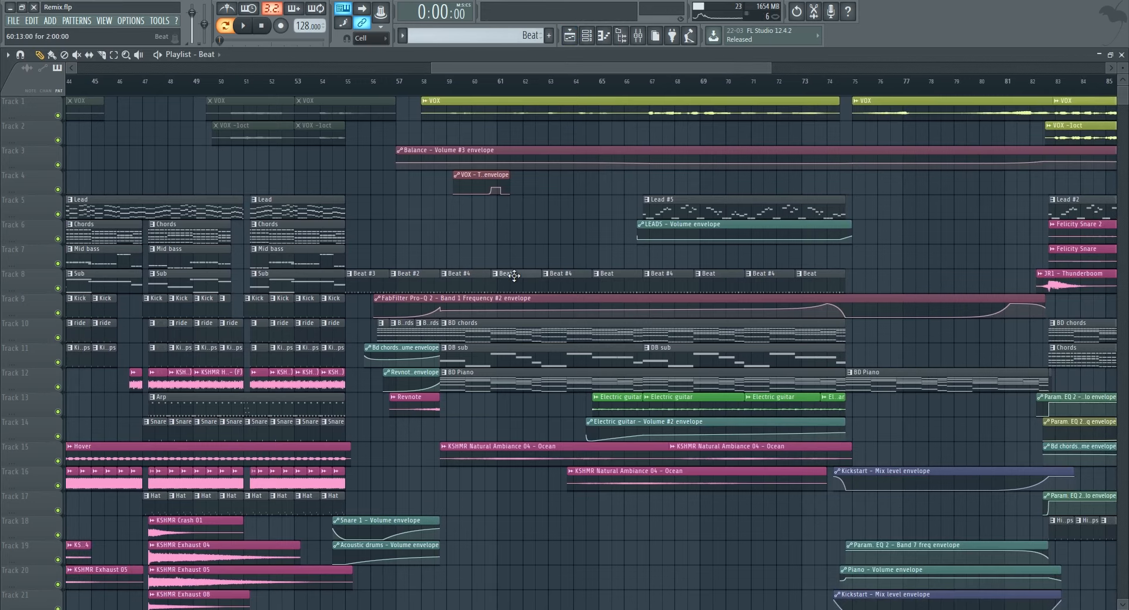
right_click(59, 288)
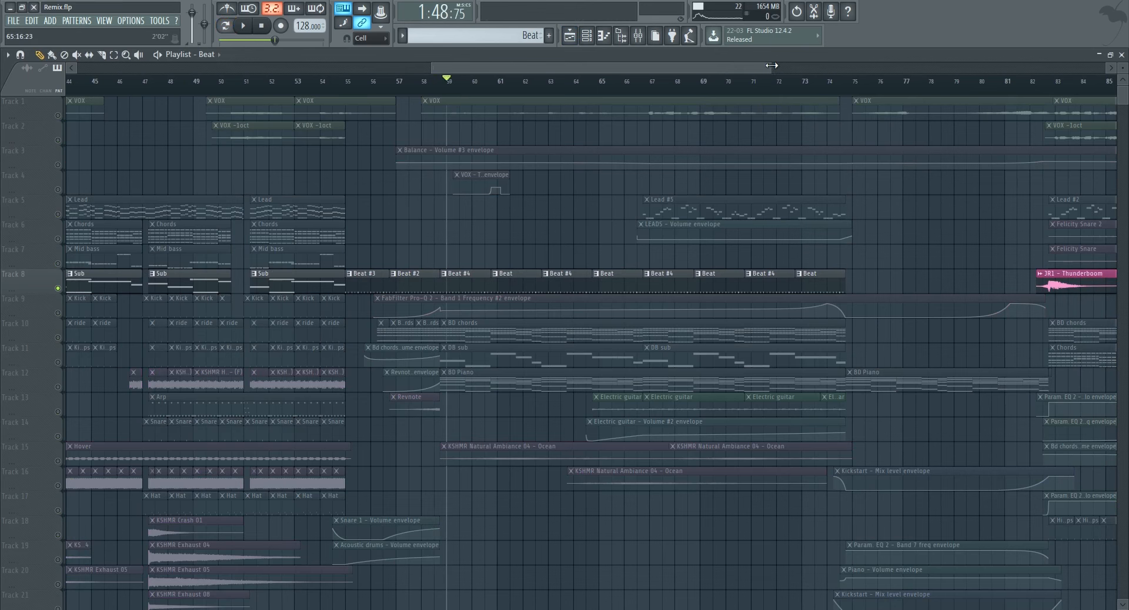
drag(771, 65, 688, 67)
key(space)
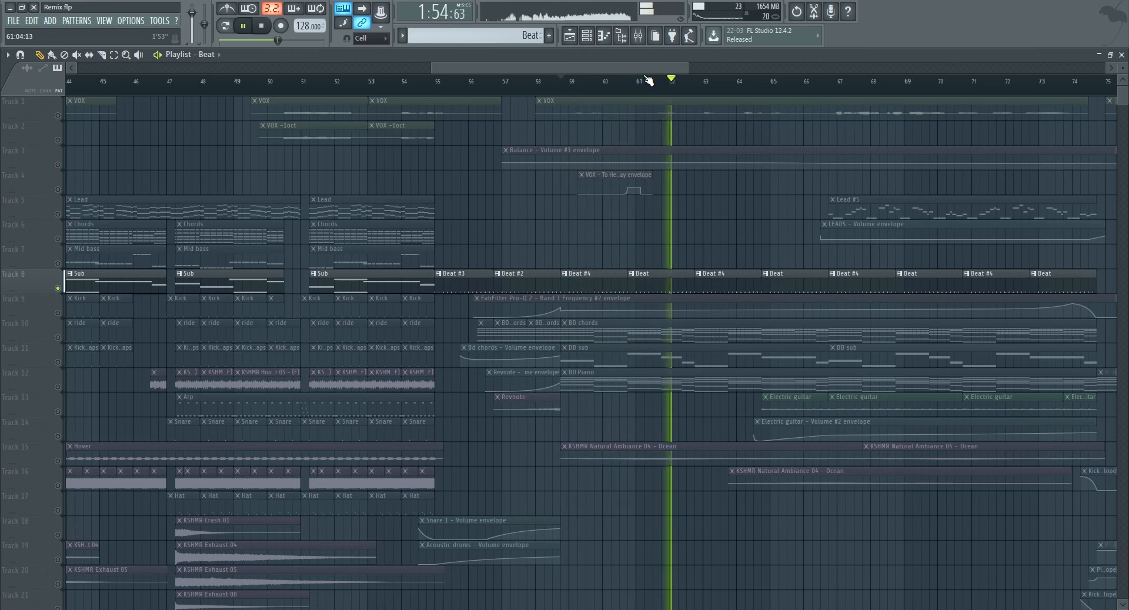
key(space)
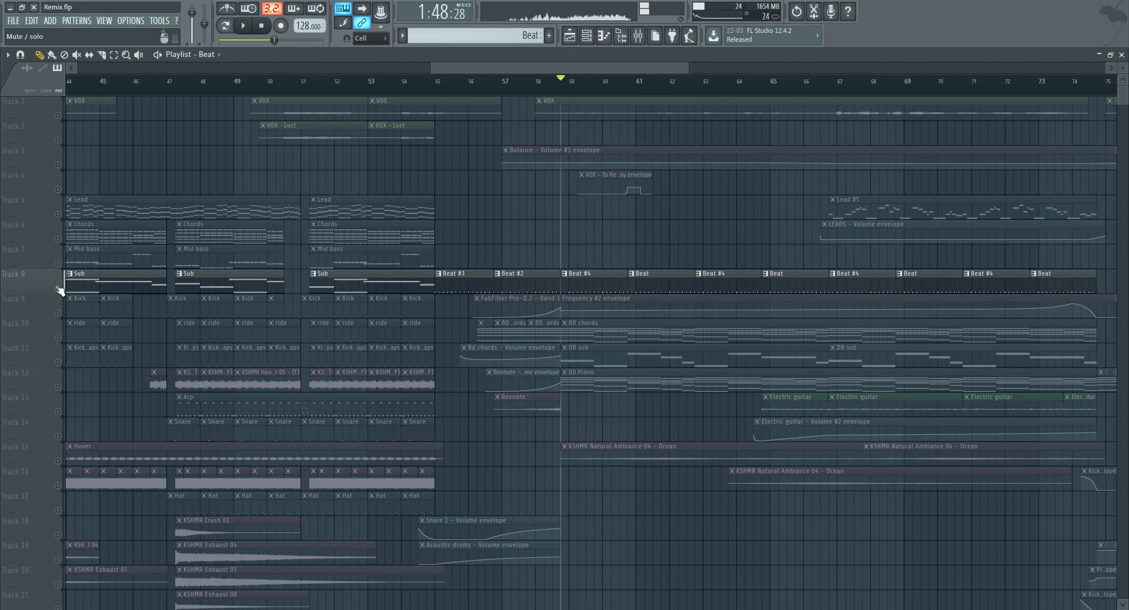
Play the breakdown from bar 55 with all playlist tracks active and look through its layers down to Track 43.
scroll(547, 214, down, 10)
scroll(547, 213, down, 2)
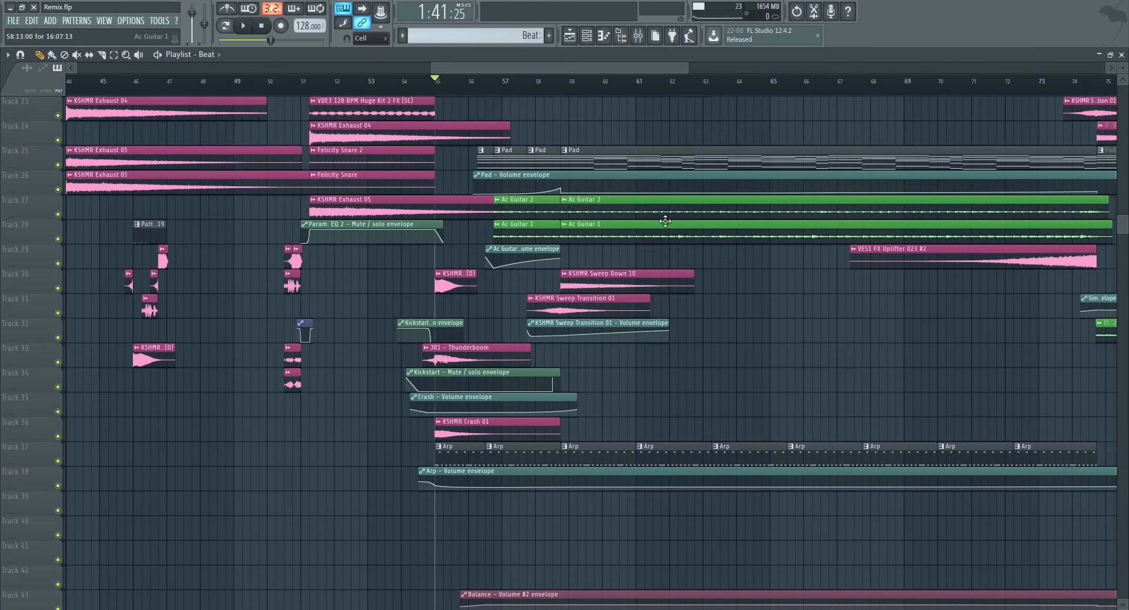
key(space)
scroll(665, 220, down, 10)
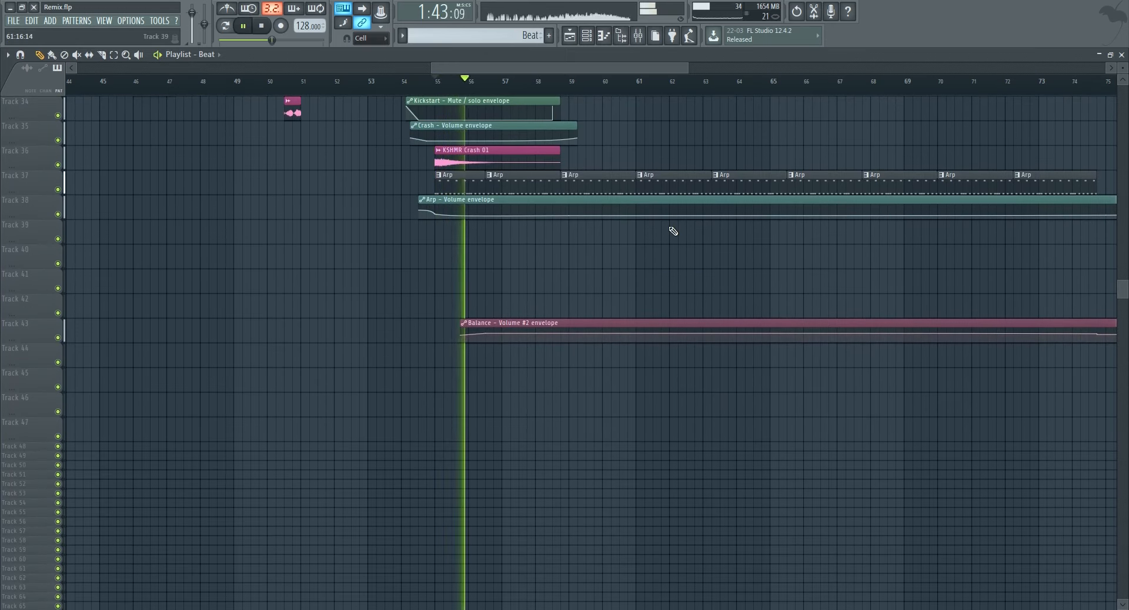
drag(688, 67, 953, 67)
scroll(559, 312, up, 9)
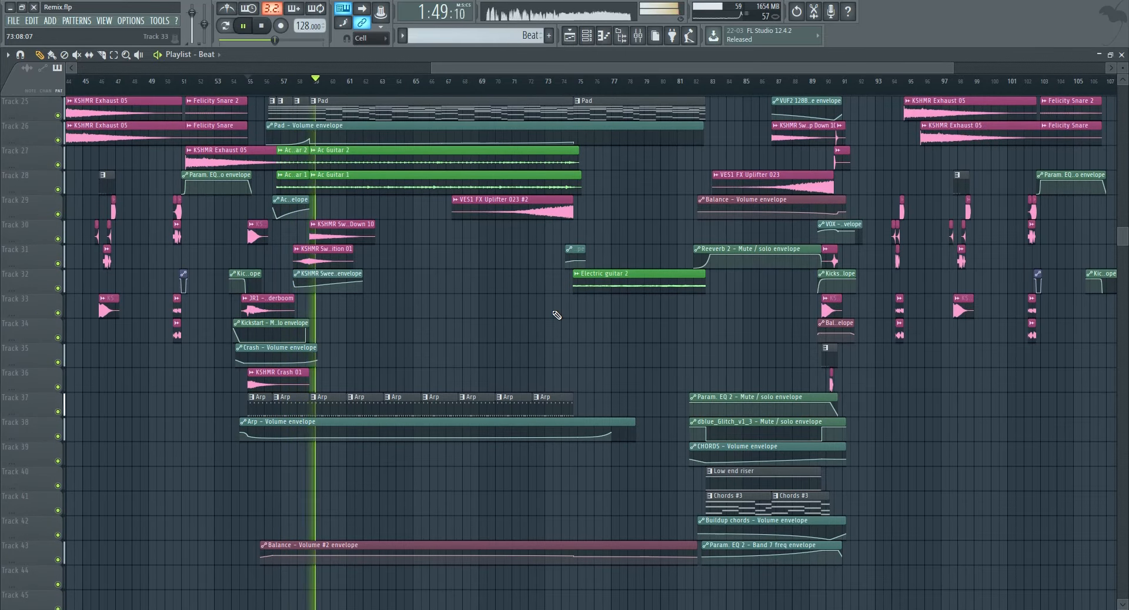
scroll(454, 358, up, 10)
scroll(450, 360, up, 14)
key(space)
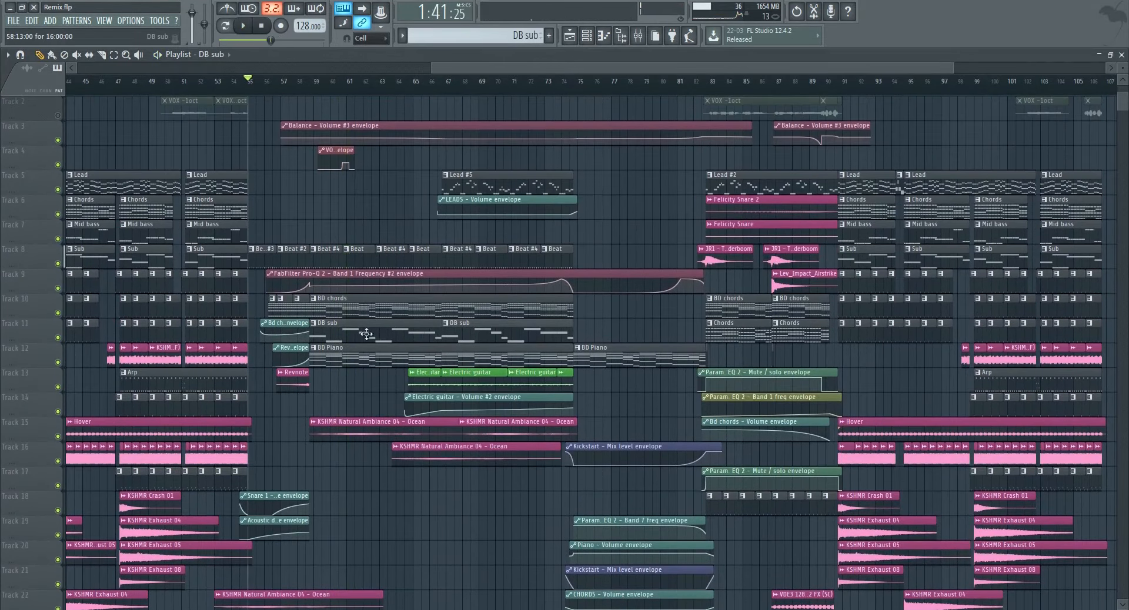
Play the start of the BD chords, DB sub and BD Piano clips from about bar 58.
drag(570, 66, 538, 69)
click(371, 81)
key(space)
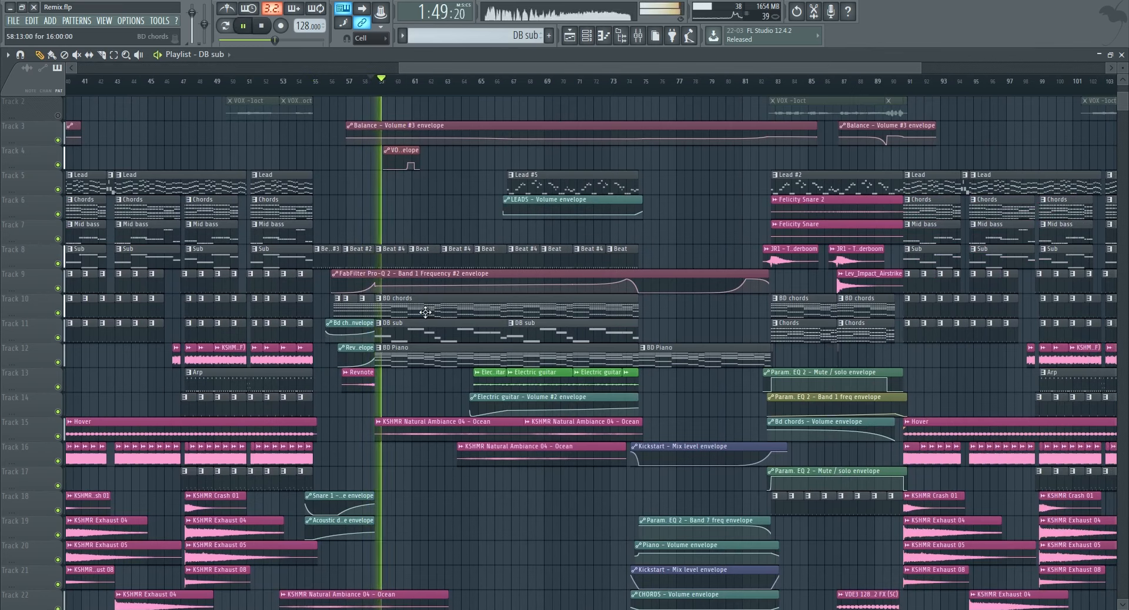
key(space)
Solo Tracks 25 and 26 and audition the Pad with its volume envelope from about bar 58.
scroll(425, 312, down, 6)
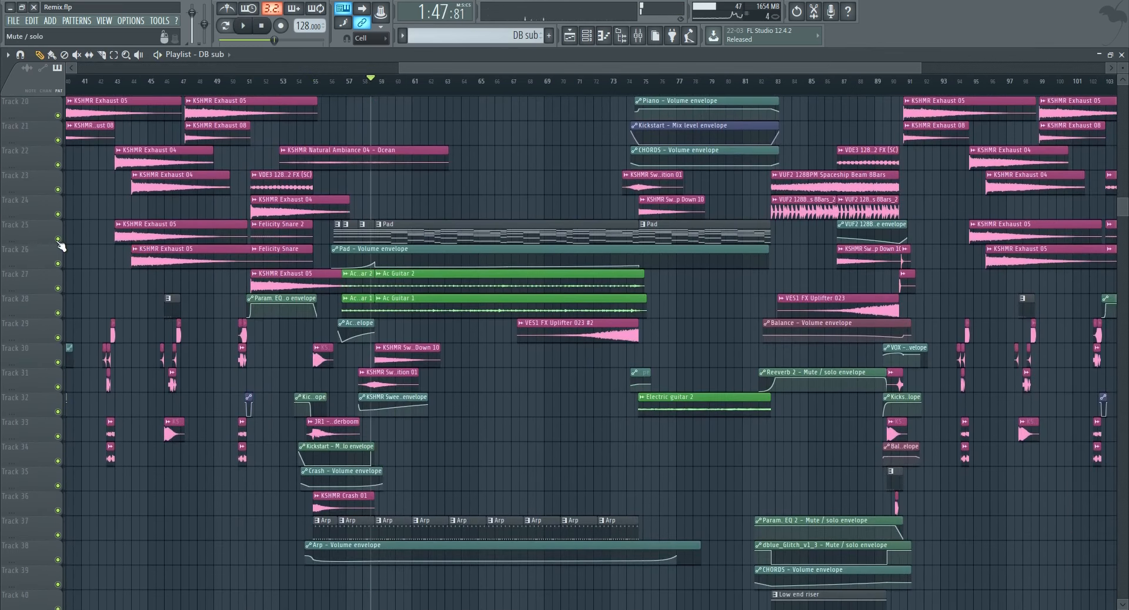
right_click(58, 239)
click(58, 264)
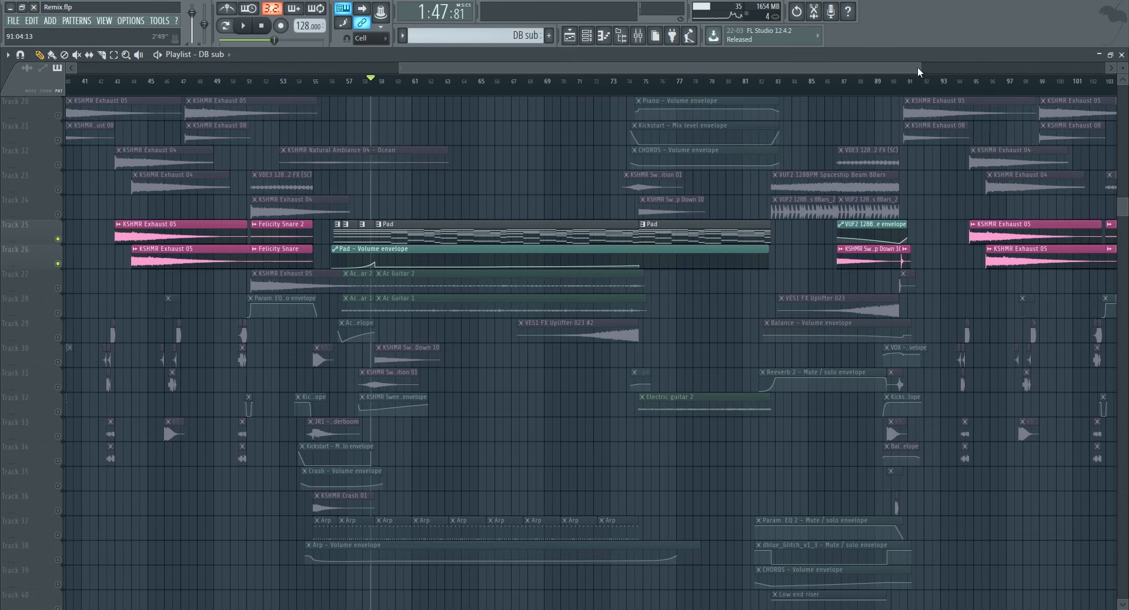
drag(918, 68, 608, 68)
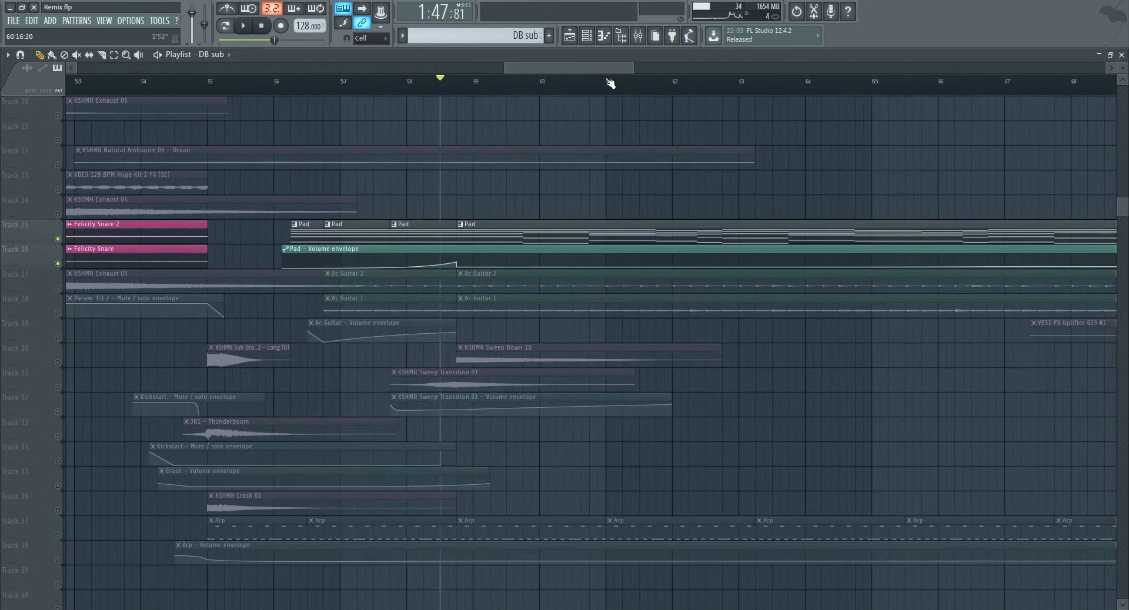
mouse_move(478, 259)
key(space)
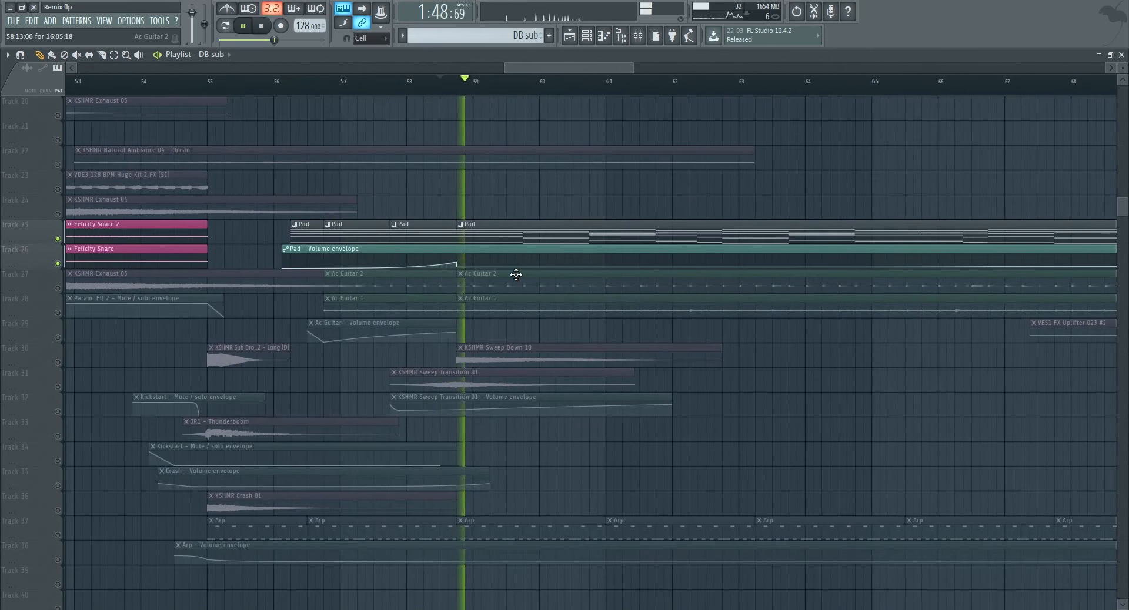
click(424, 81)
key(space)
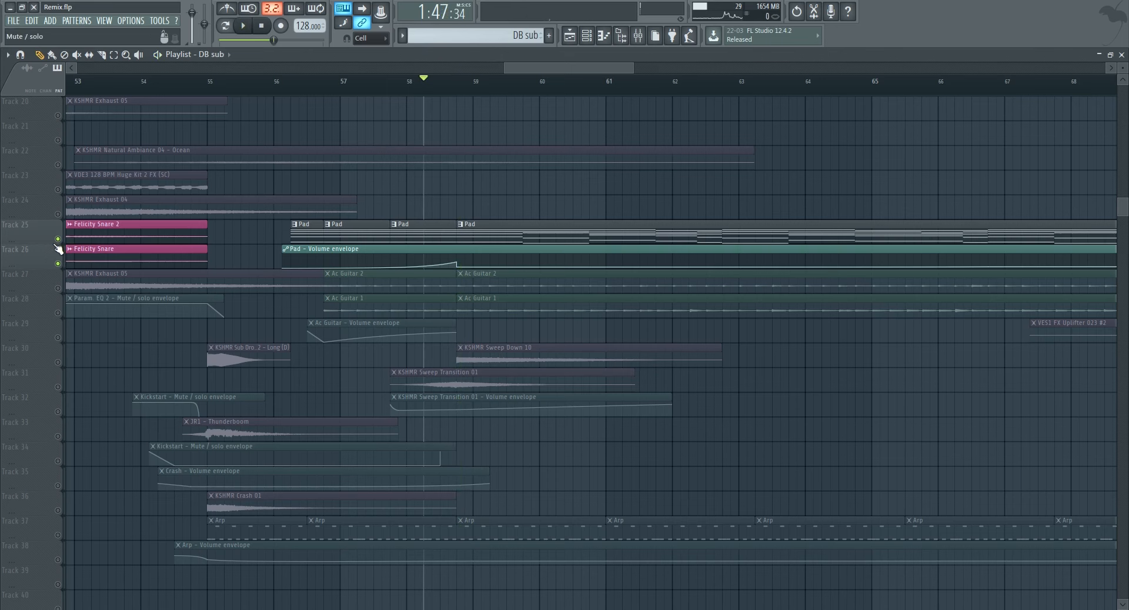
Unsolo the Pad tracks, play the breakdown from about bar 58 and mute the vocals on Tracks 1 and 2.
right_click(56, 242)
right_click(55, 243)
key(space)
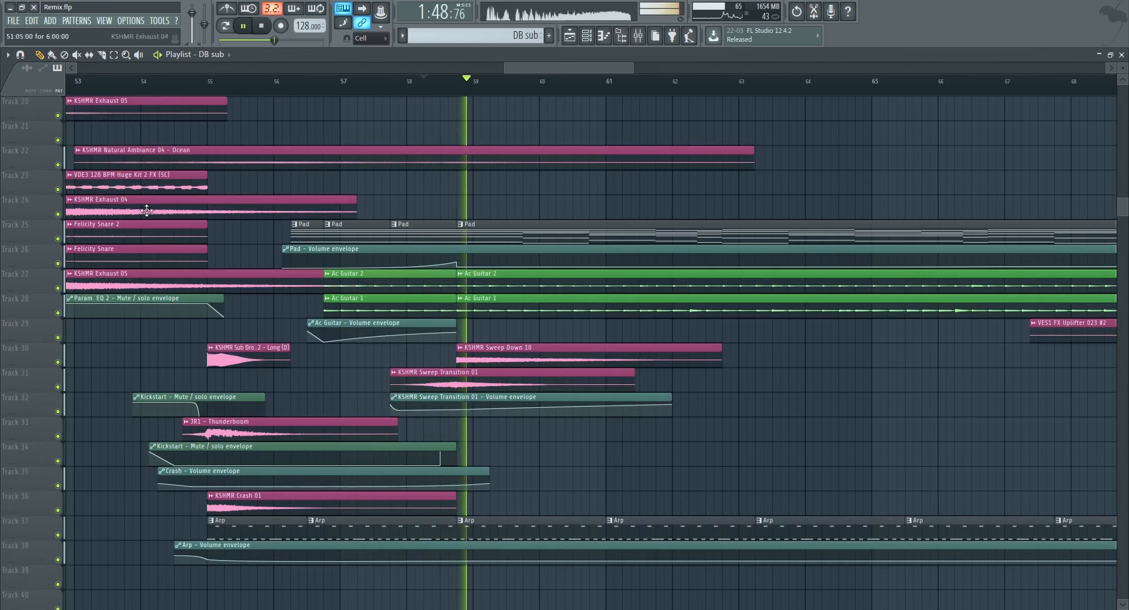
scroll(637, 141, up, 1)
scroll(637, 142, up, 18)
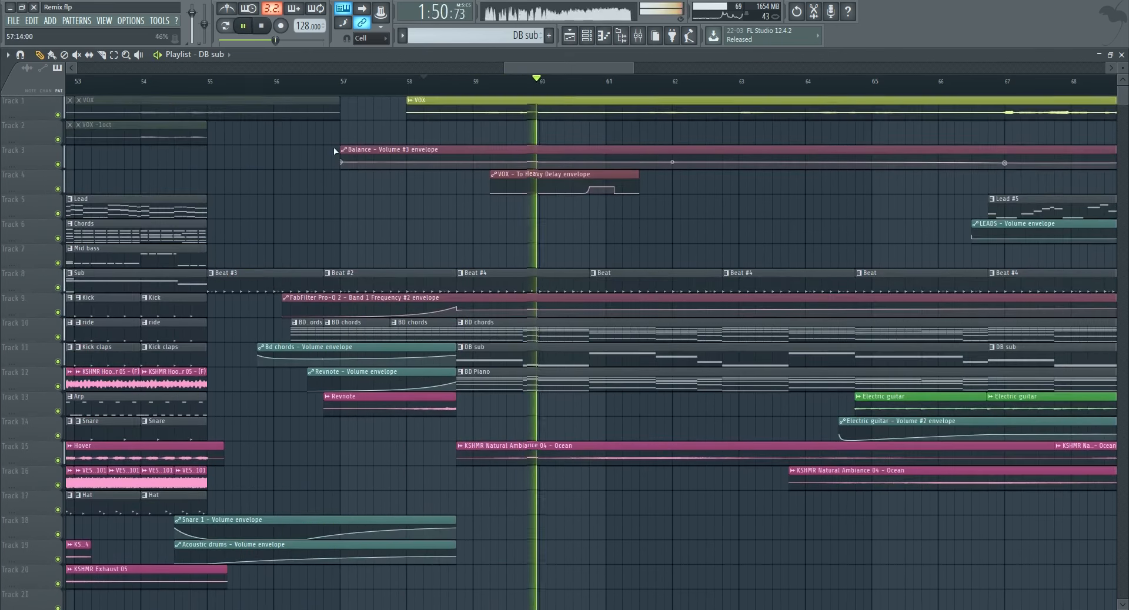
click(58, 115)
click(58, 140)
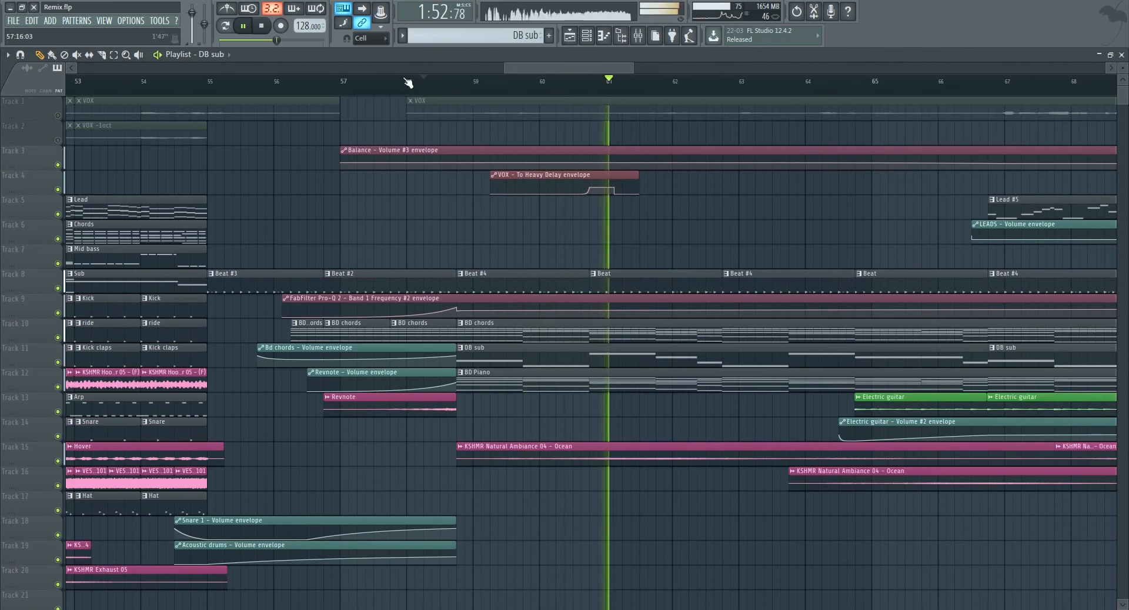
drag(634, 66, 756, 66)
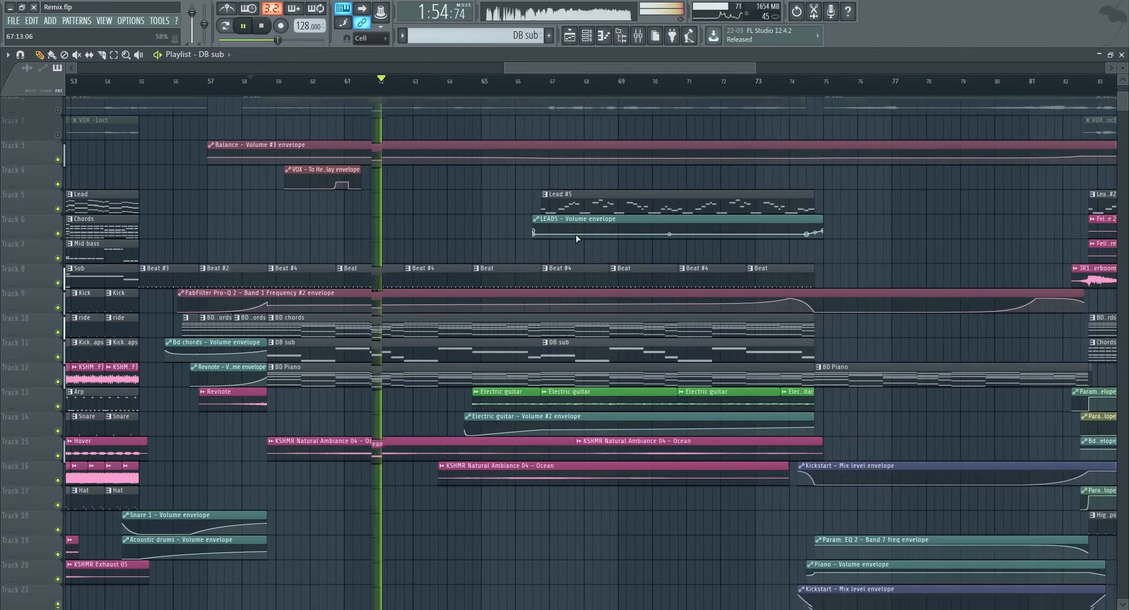
scroll(578, 239, down, 2)
key(space)
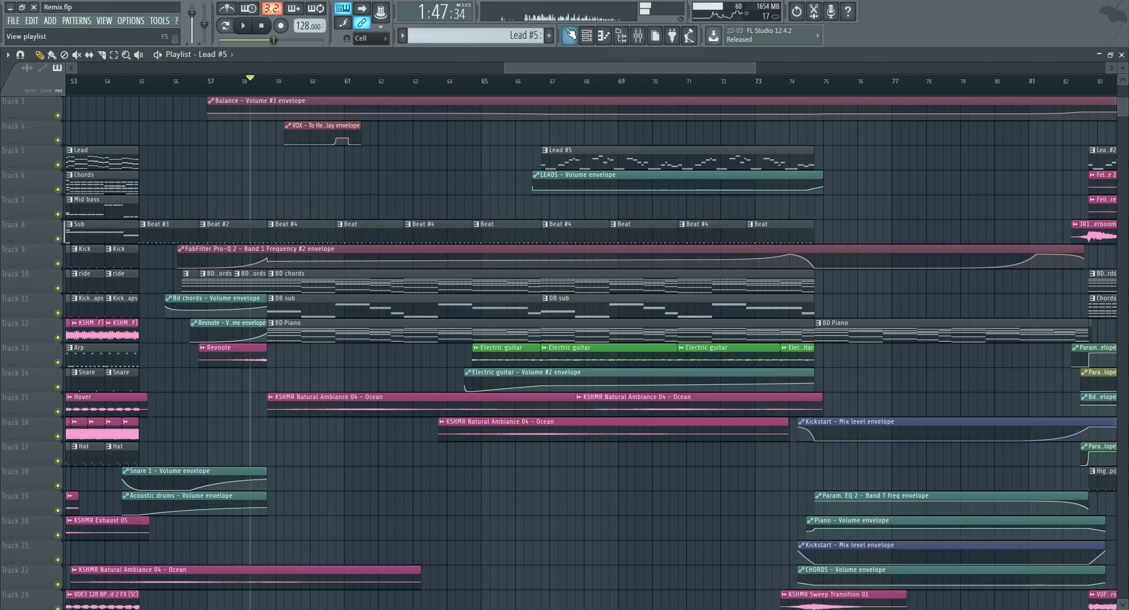
Check in the channel rack which lead channel the Lead #5 pattern uses, and return to the playlist.
click(632, 41)
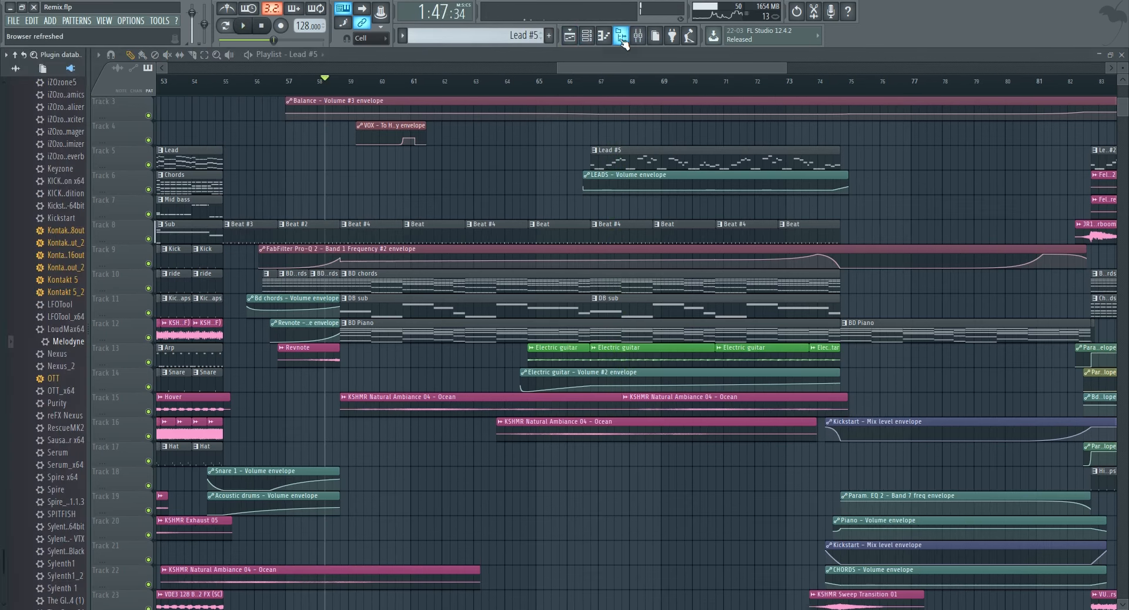
click(604, 37)
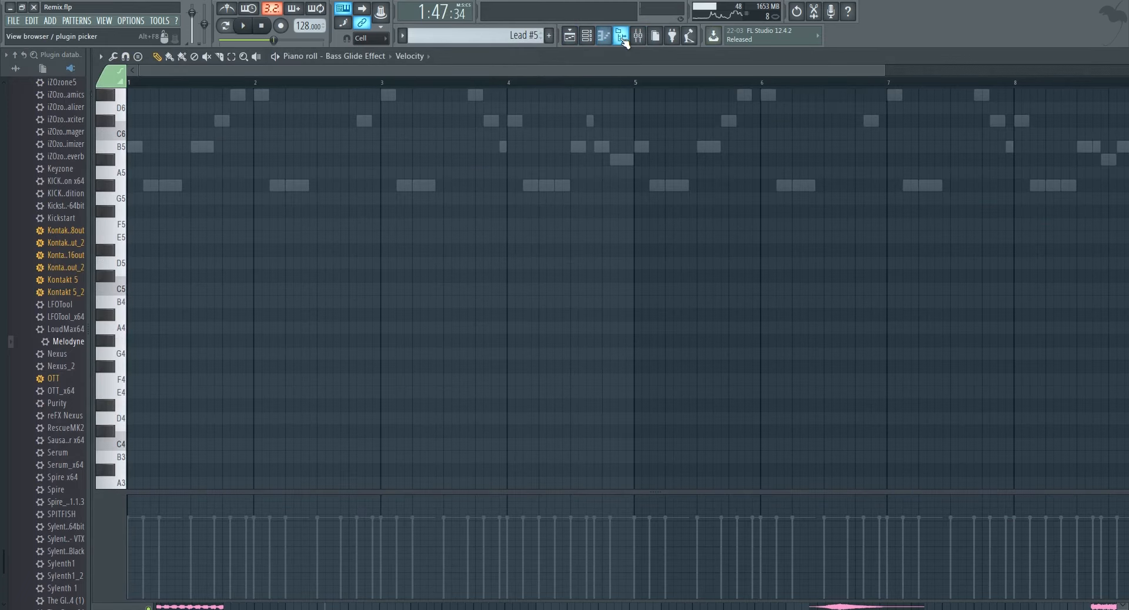
click(621, 36)
scroll(233, 294, down, 1)
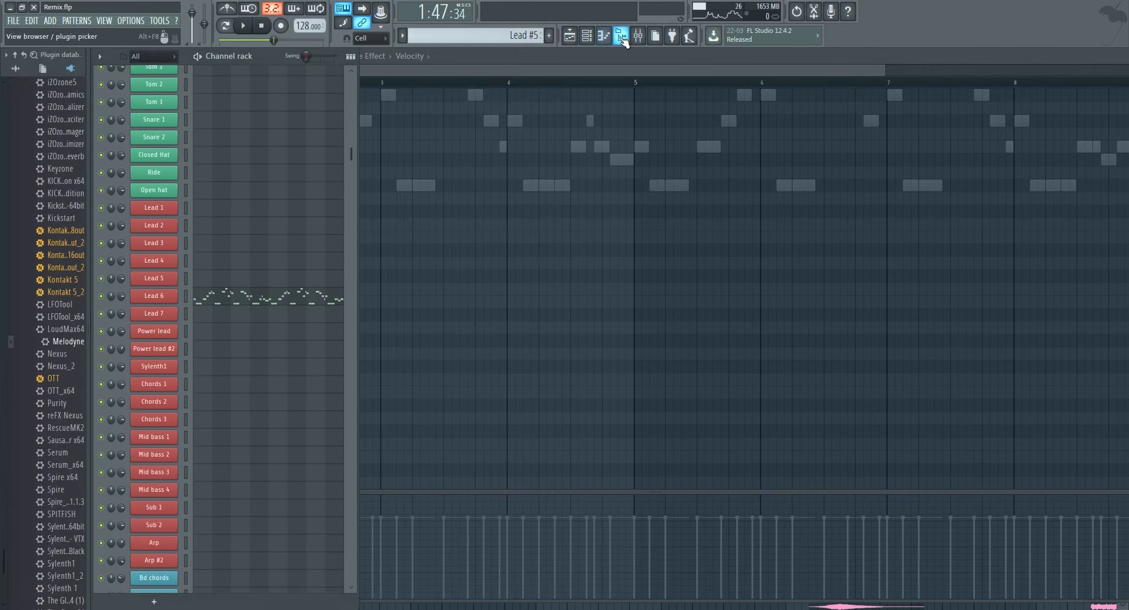
click(621, 36)
click(570, 36)
Audition the breakdown from about bar 66, where the Lead #5 clip comes in over the electric guitar.
click(532, 81)
key(space)
key(space)
scroll(572, 361, down, 5)
scroll(560, 406, up, 7)
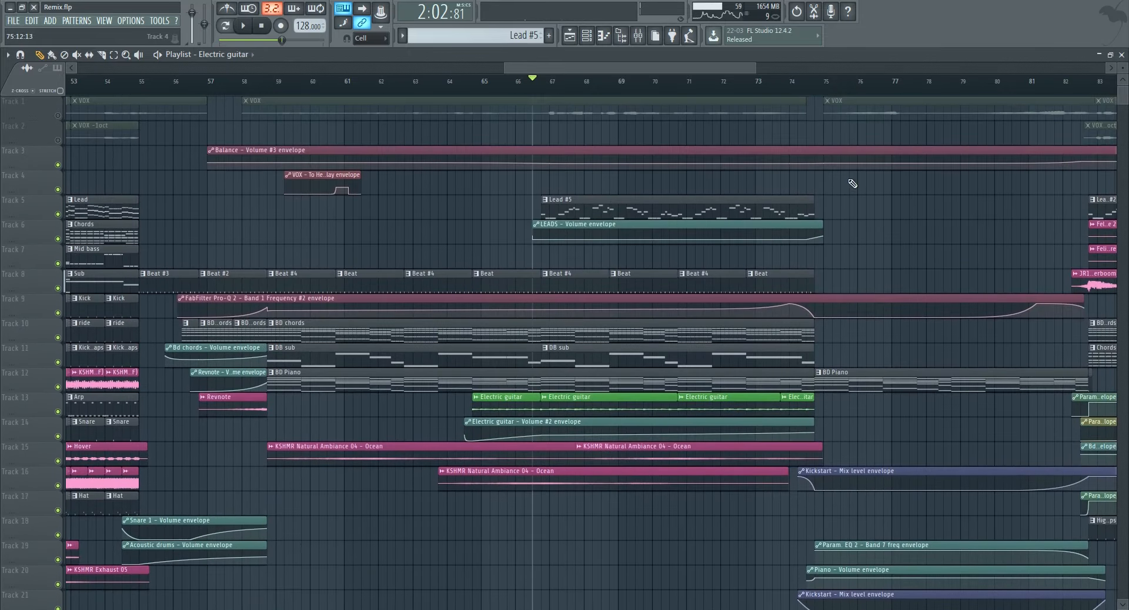
Play the end of the breakdown's first half from bar 72 and follow its transition effects.
key(space)
click(737, 84)
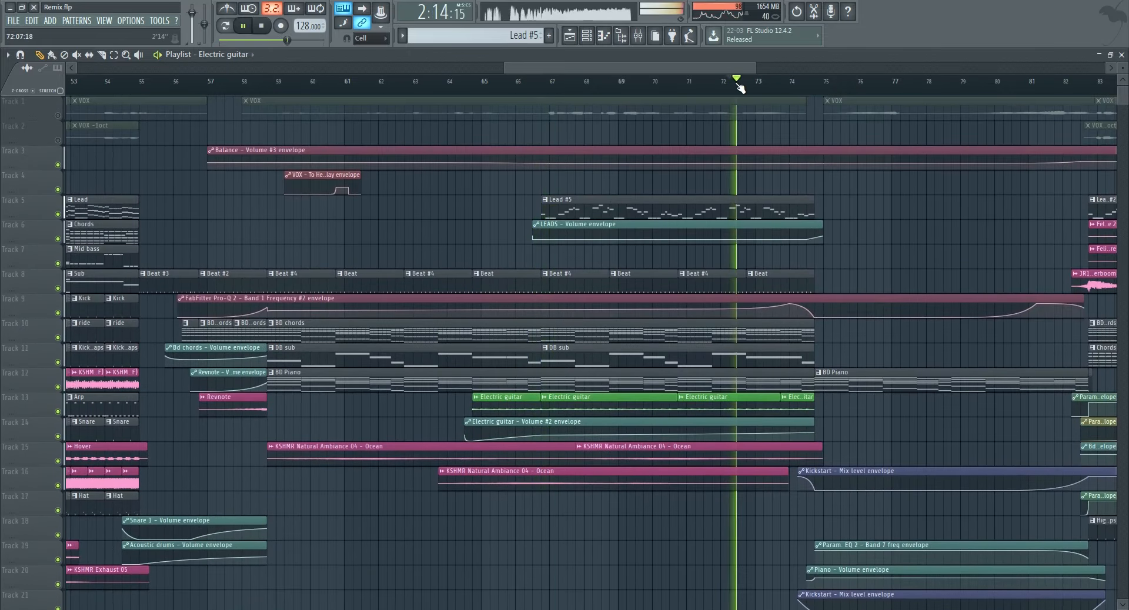
scroll(802, 209, down, 10)
scroll(928, 319, up, 3)
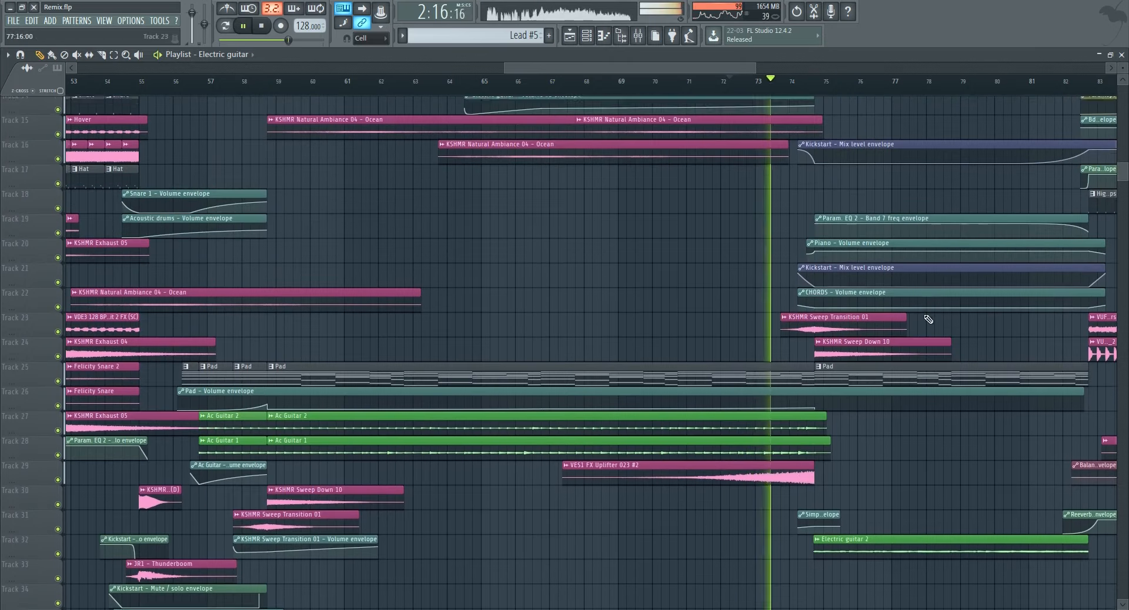
drag(627, 64, 706, 61)
key(space)
Locate and pick the BD Piano, Electric guitar 2 and Pad clips that start just before bar 75.
scroll(540, 239, down, 2)
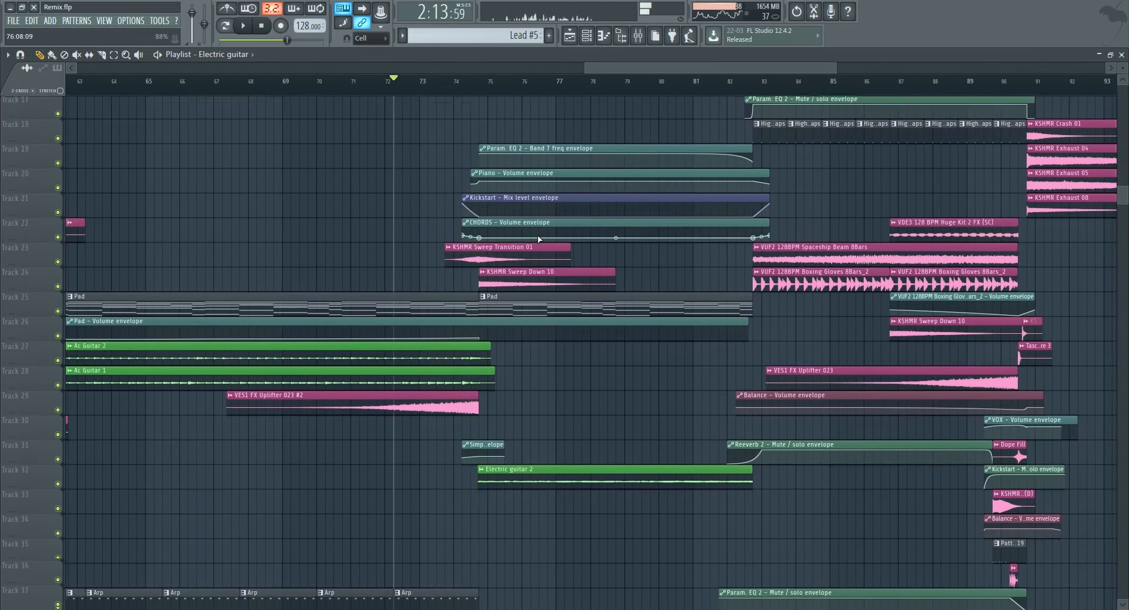
scroll(540, 239, up, 7)
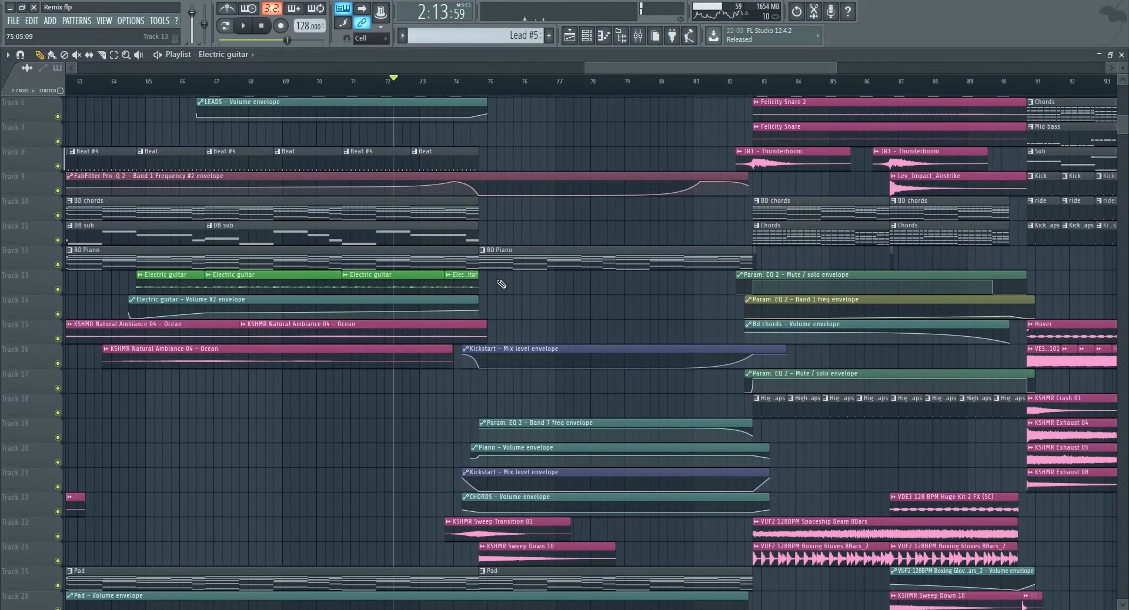
click(520, 259)
scroll(600, 279, down, 10)
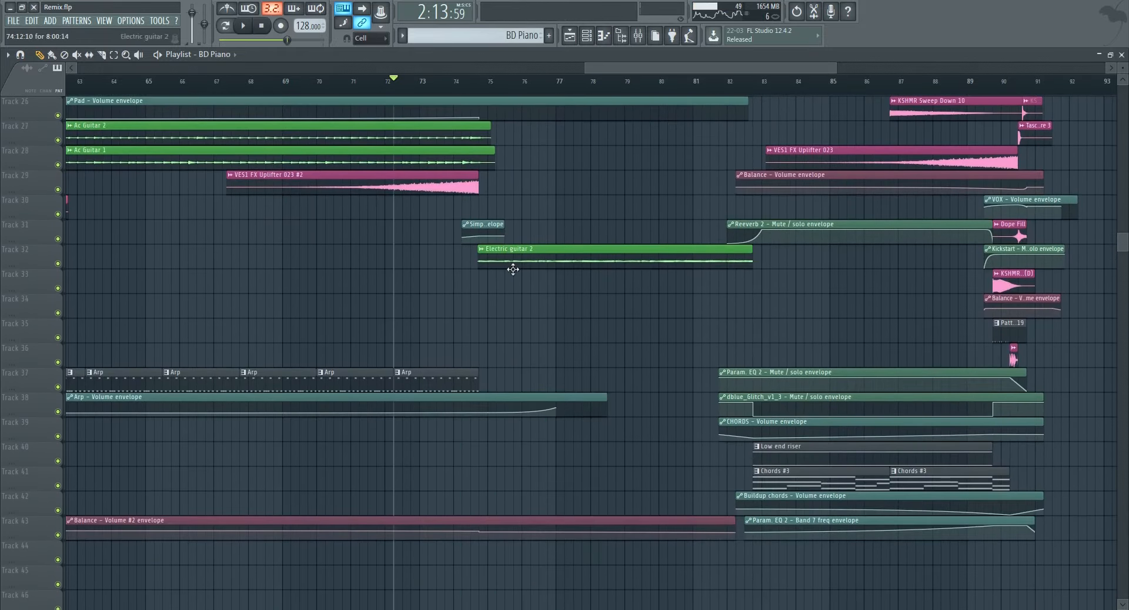
scroll(533, 276, down, 4)
scroll(544, 285, up, 9)
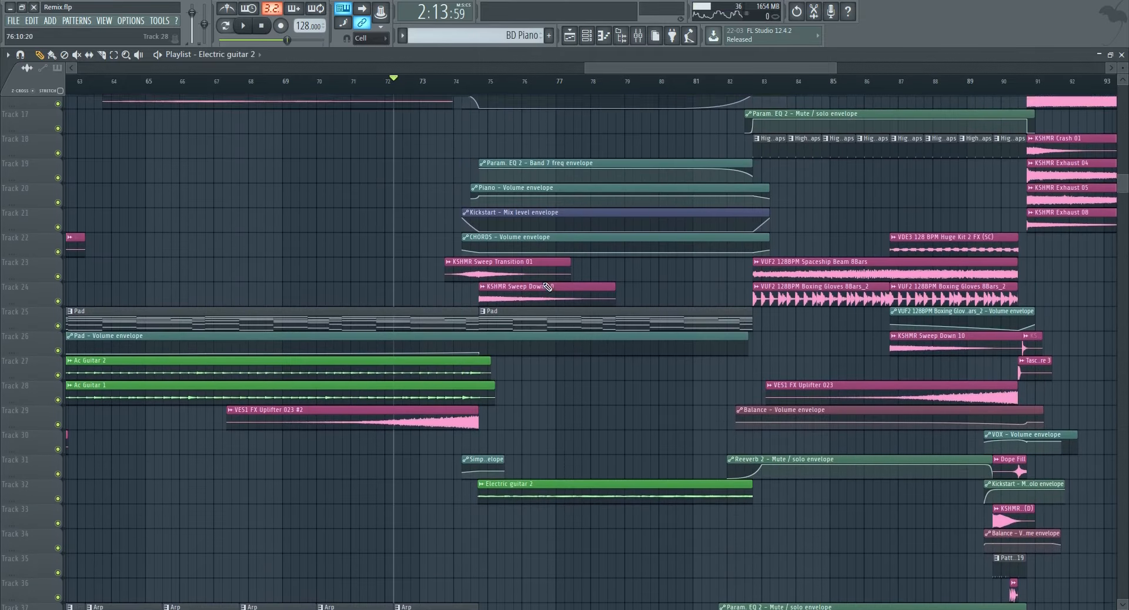
scroll(548, 286, up, 3)
click(535, 378)
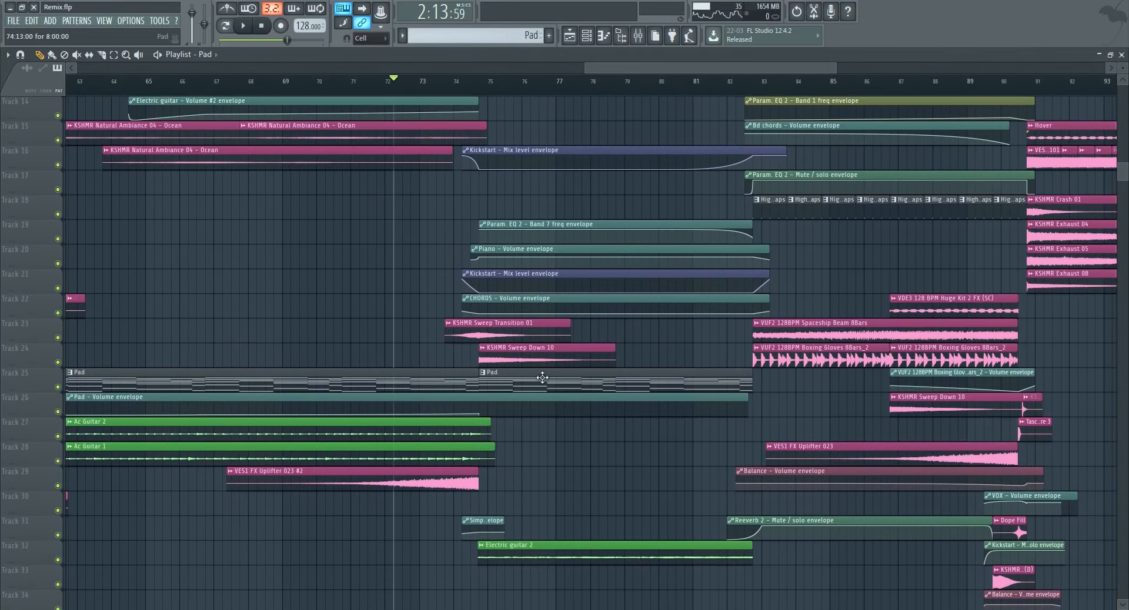
Solo the Electric guitar 2 track and play it from just before bar 75.
key(space)
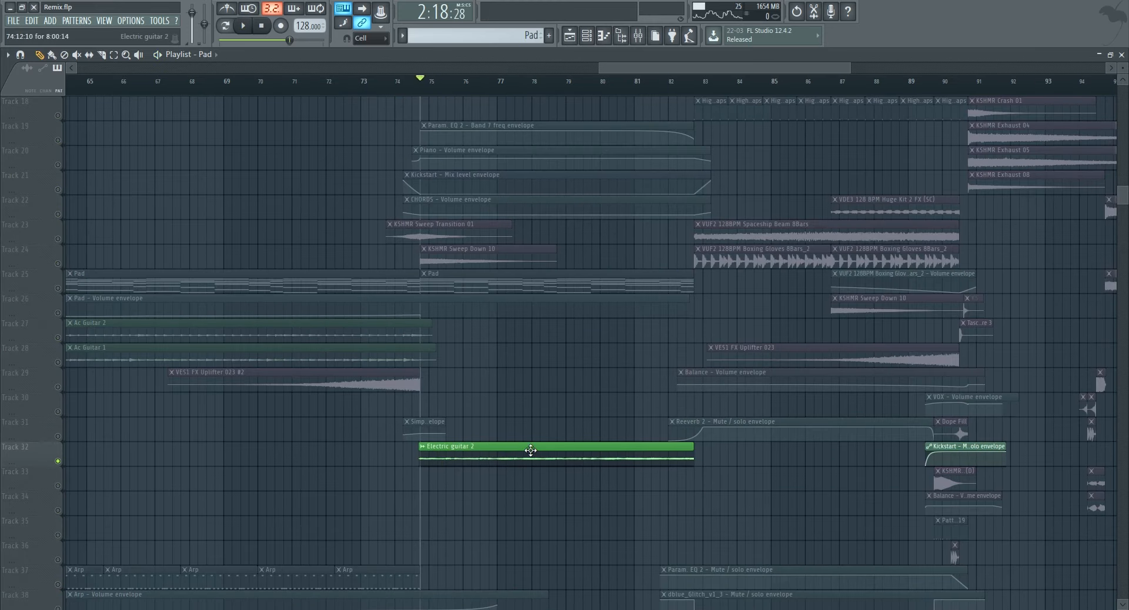
scroll(531, 450, down, 3)
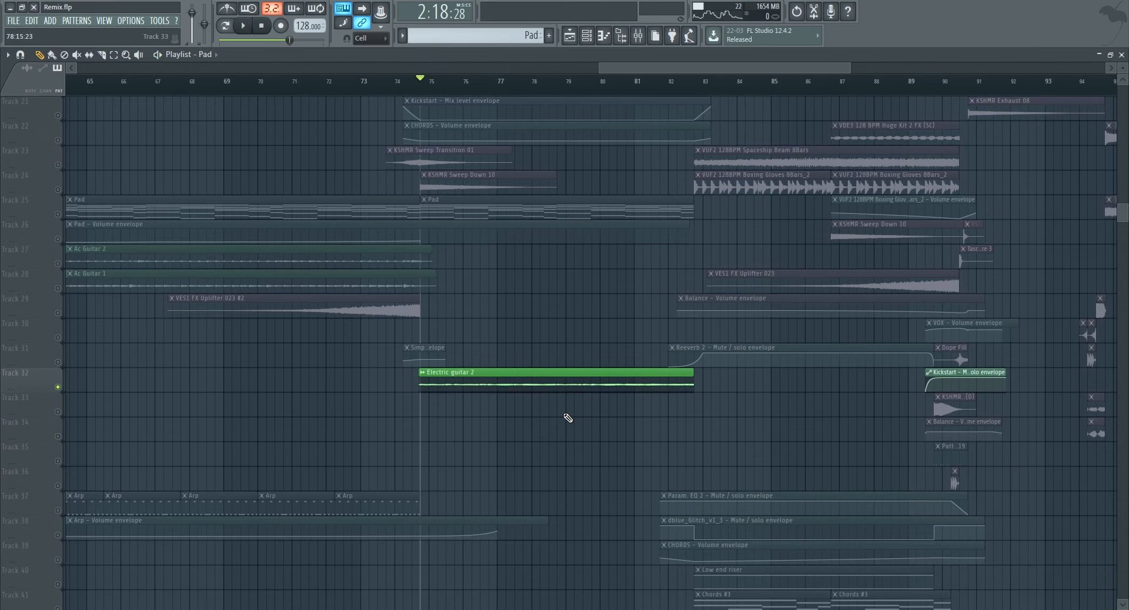
key(space)
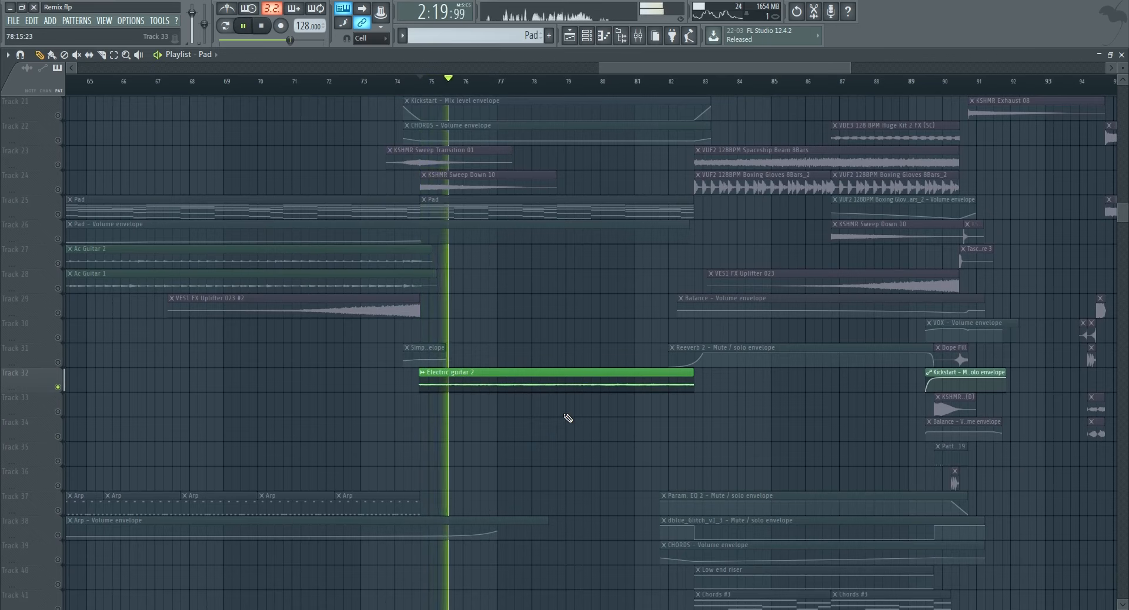
Bring up the mixer, select the Electric guitar channel and replay the soloed guitar part.
click(638, 35)
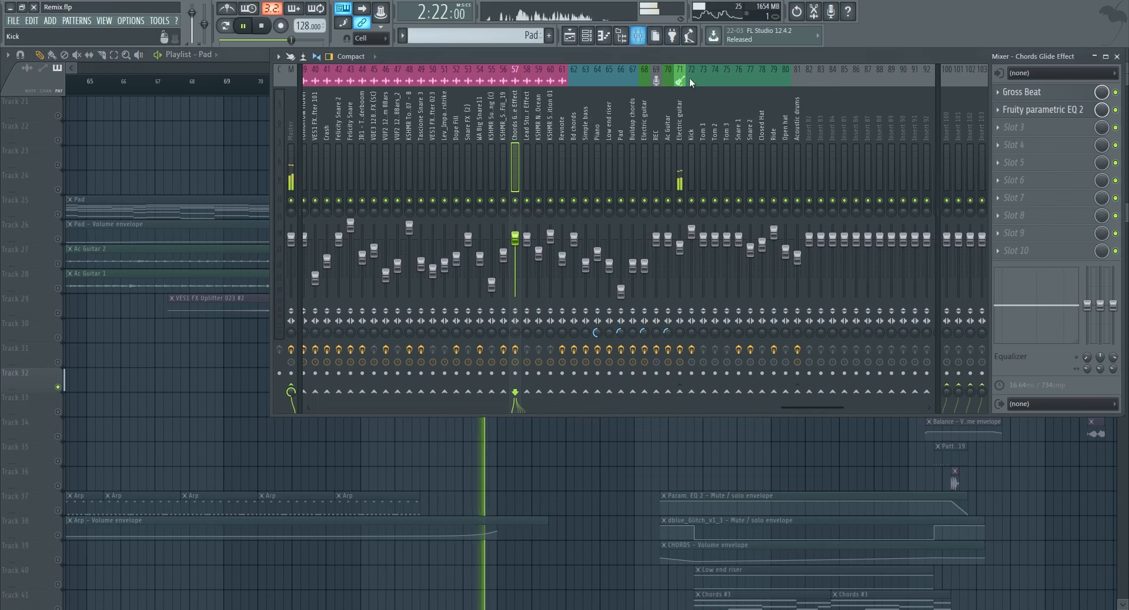
click(681, 162)
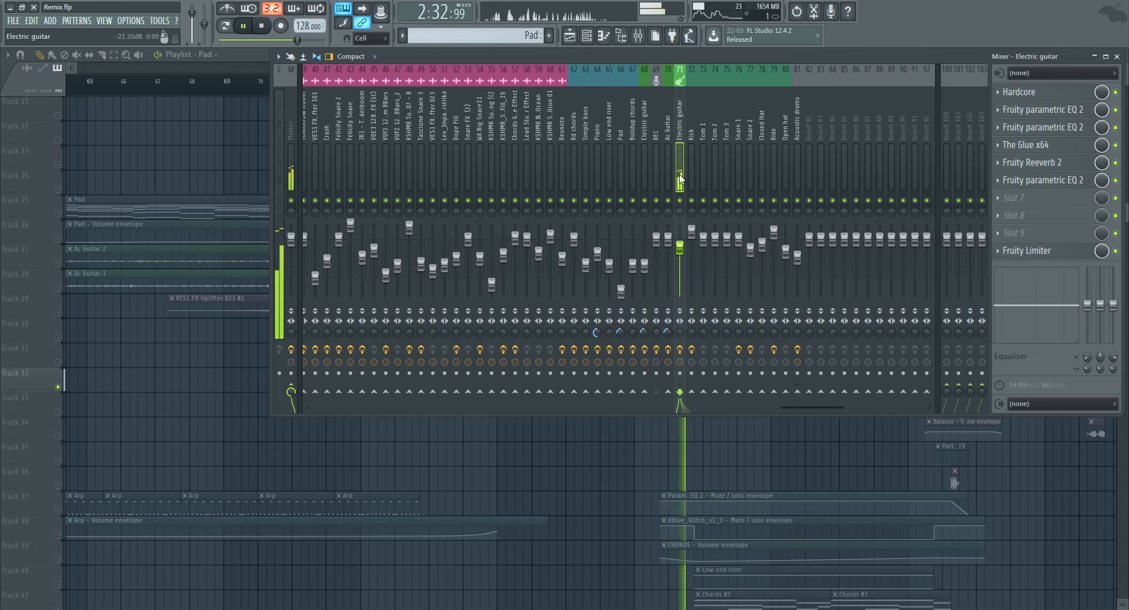
key(space)
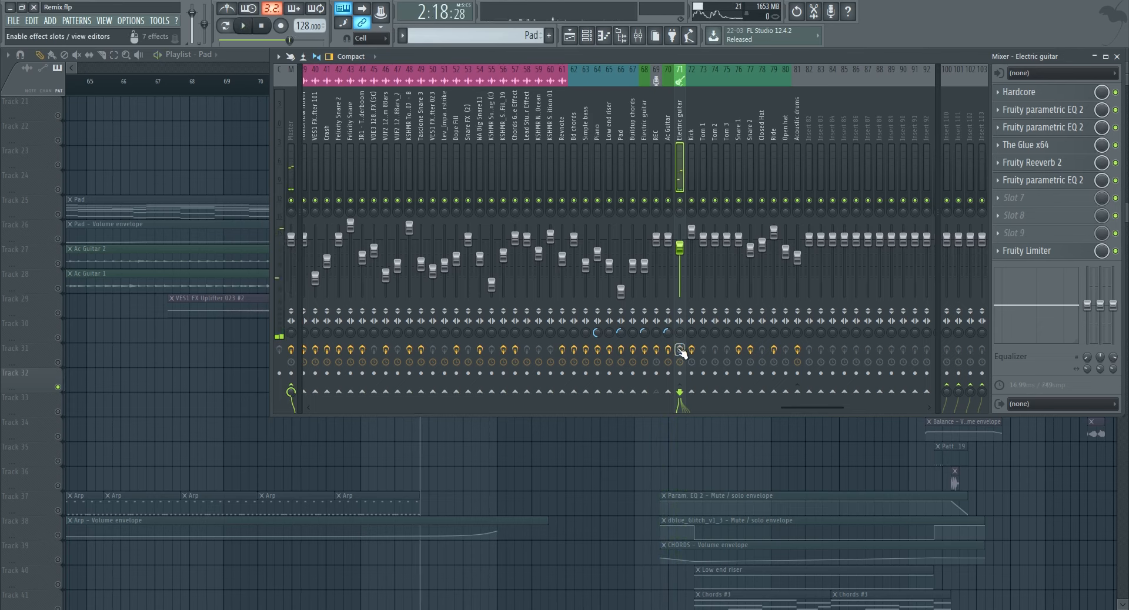
key(space)
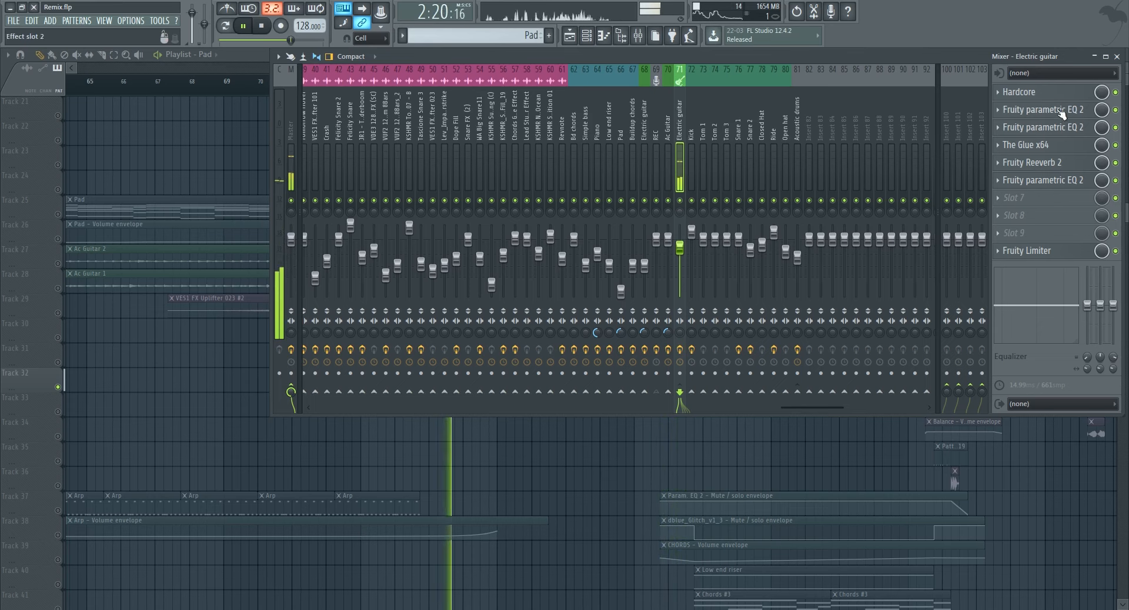
key(space)
Inspect the Hardcore effect with its Chorus pedal on the Electric guitar channel and close its window.
click(1053, 93)
drag(365, 110, 494, 111)
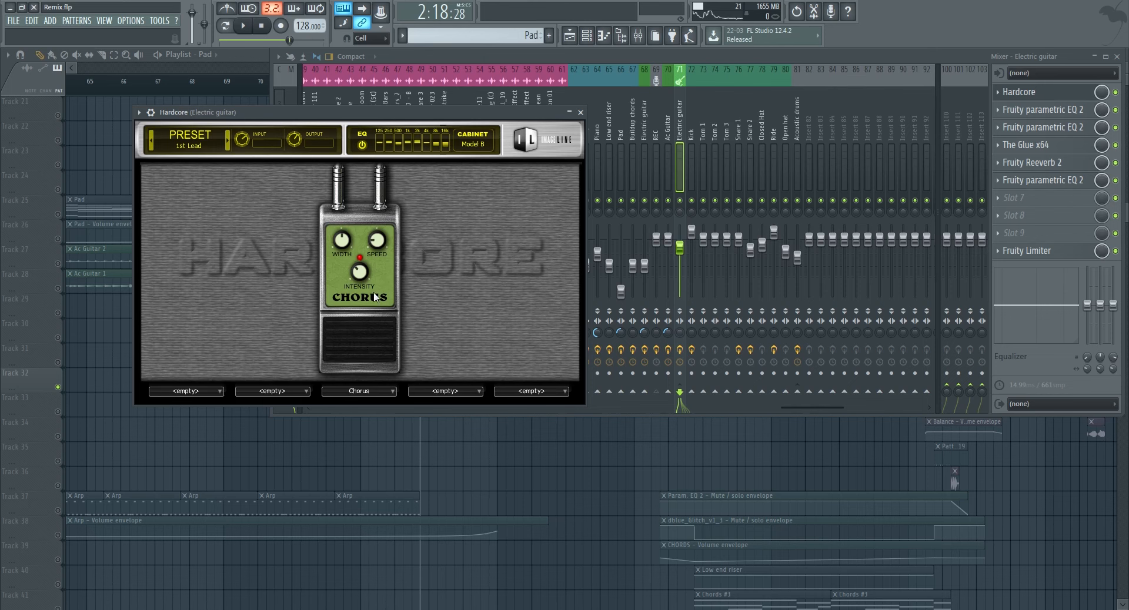
click(582, 111)
Examine the curves of the first two Fruity parametric EQ 2 effects on the Electric guitar channel.
click(1047, 109)
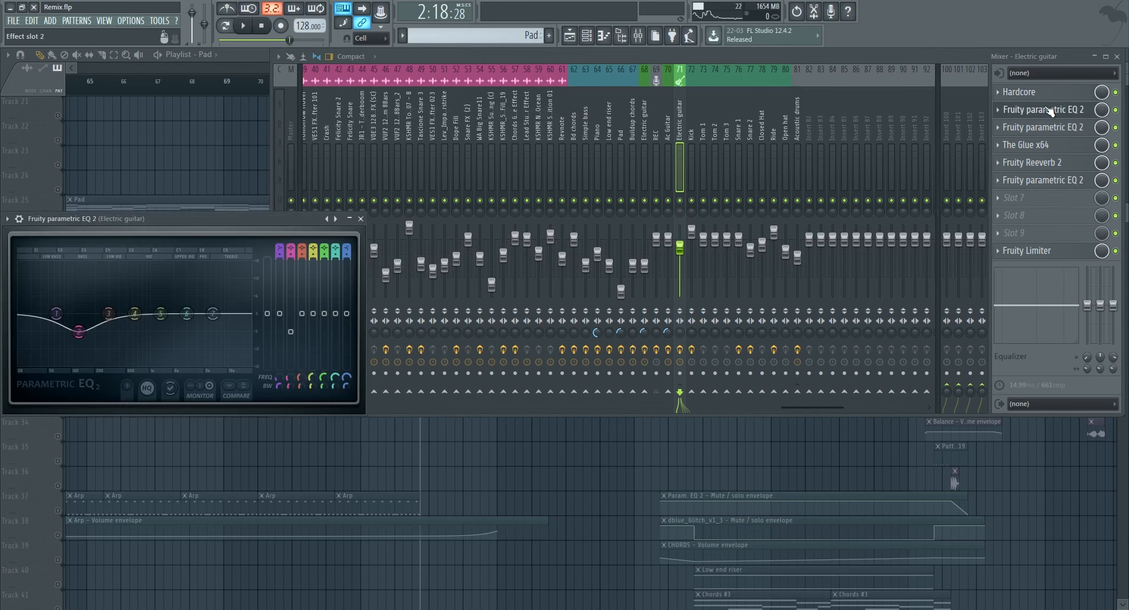
click(1047, 110)
click(1048, 116)
click(1049, 127)
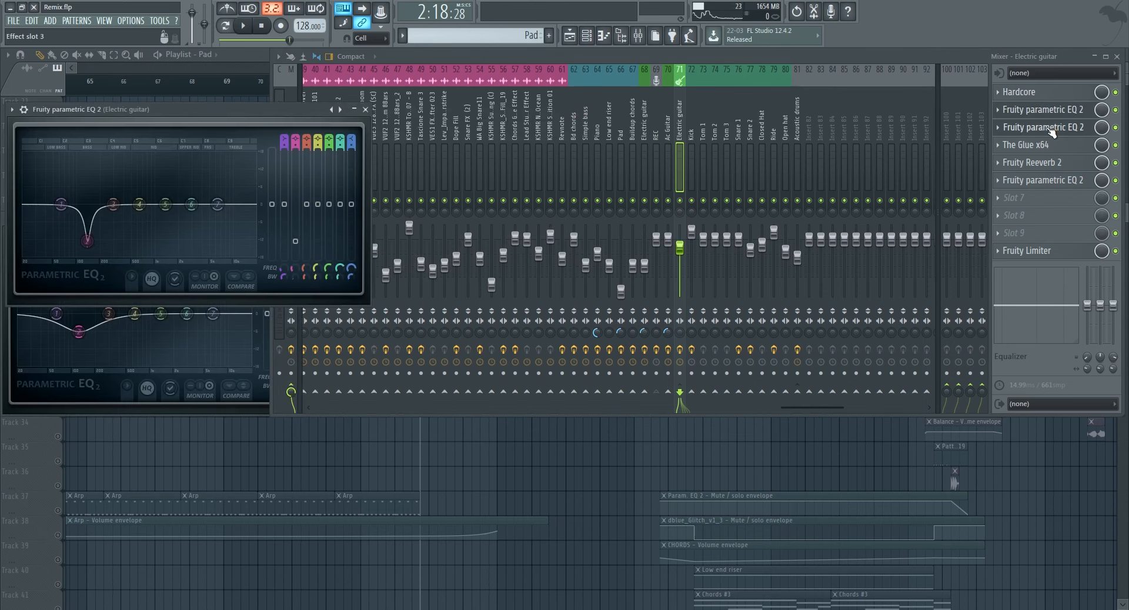
click(1052, 130)
Show The Glue and the Fruity Limiter on the Electric guitar channel and play the soloed guitar through them.
click(1041, 148)
click(1027, 250)
key(space)
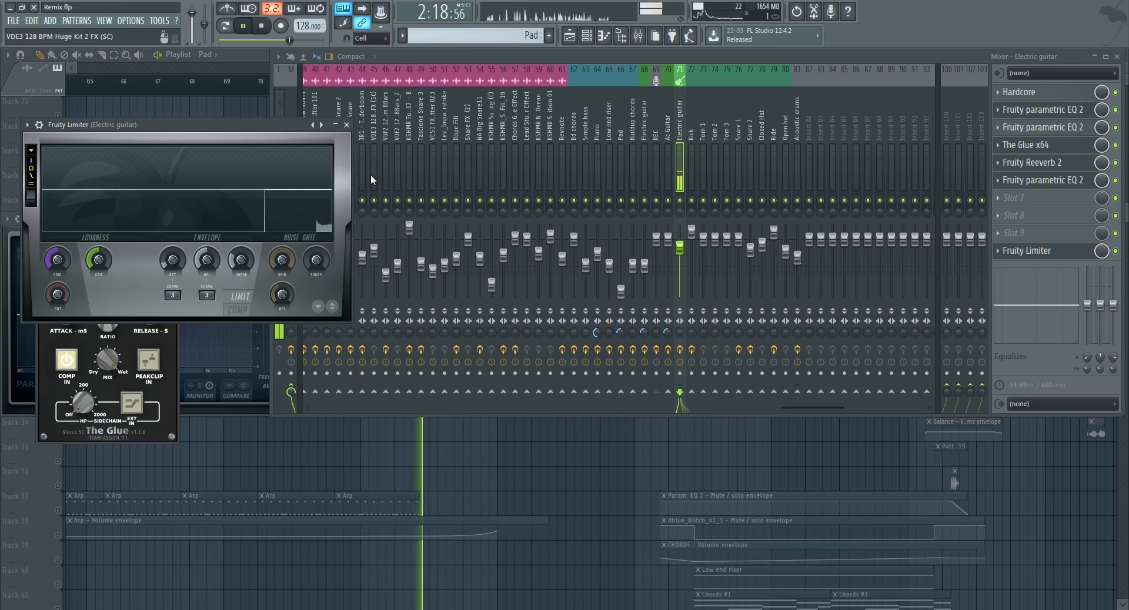